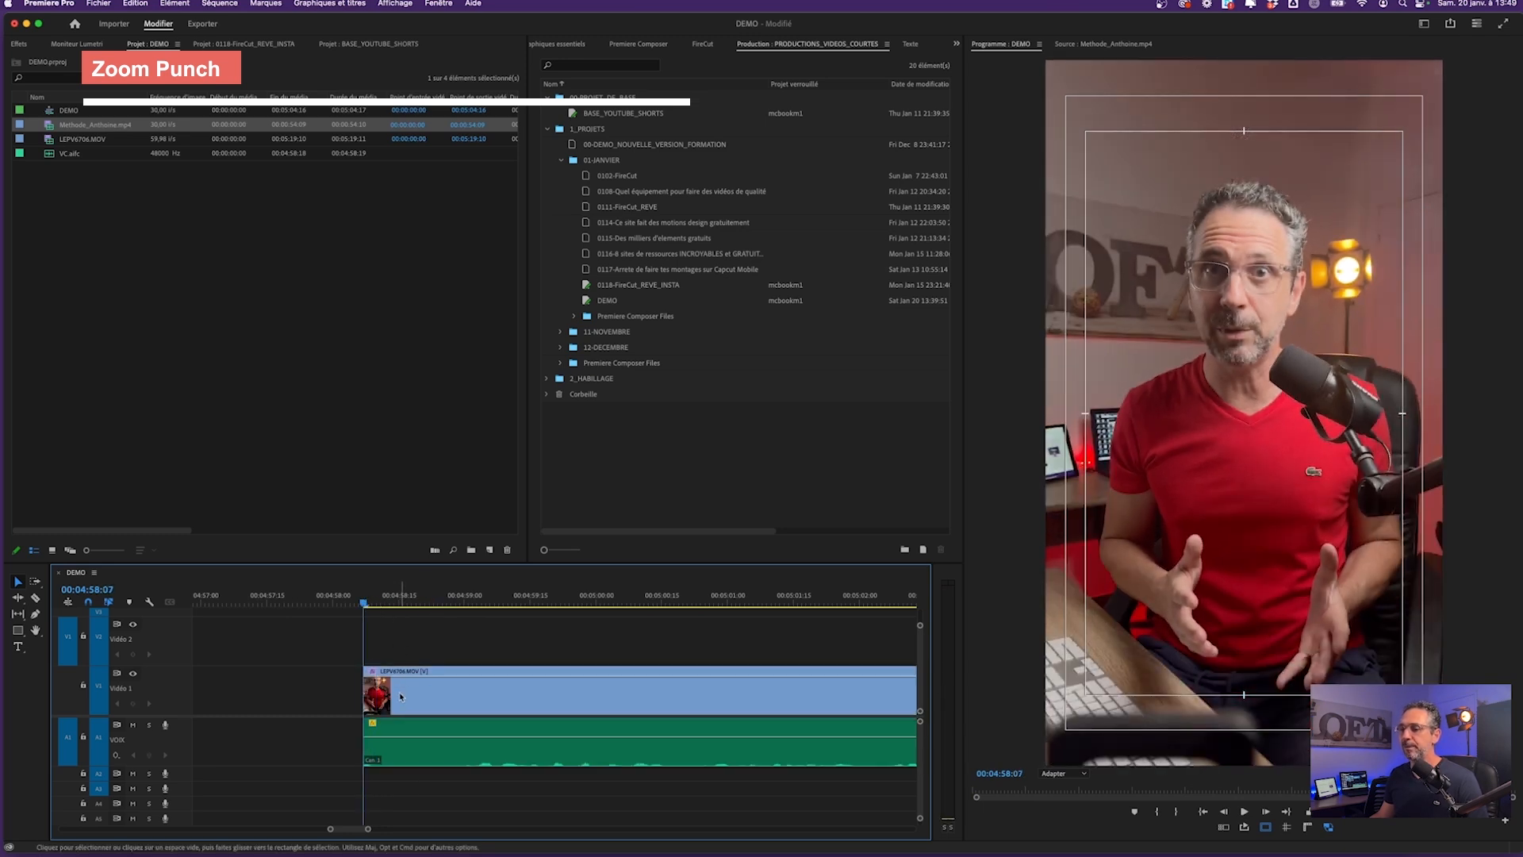
Animate the LEPV6706.MOV clip with Trajectoire keyframes for Position and Echelle, setting Echelle to 130 a few frames after the clip's start
click(401, 696)
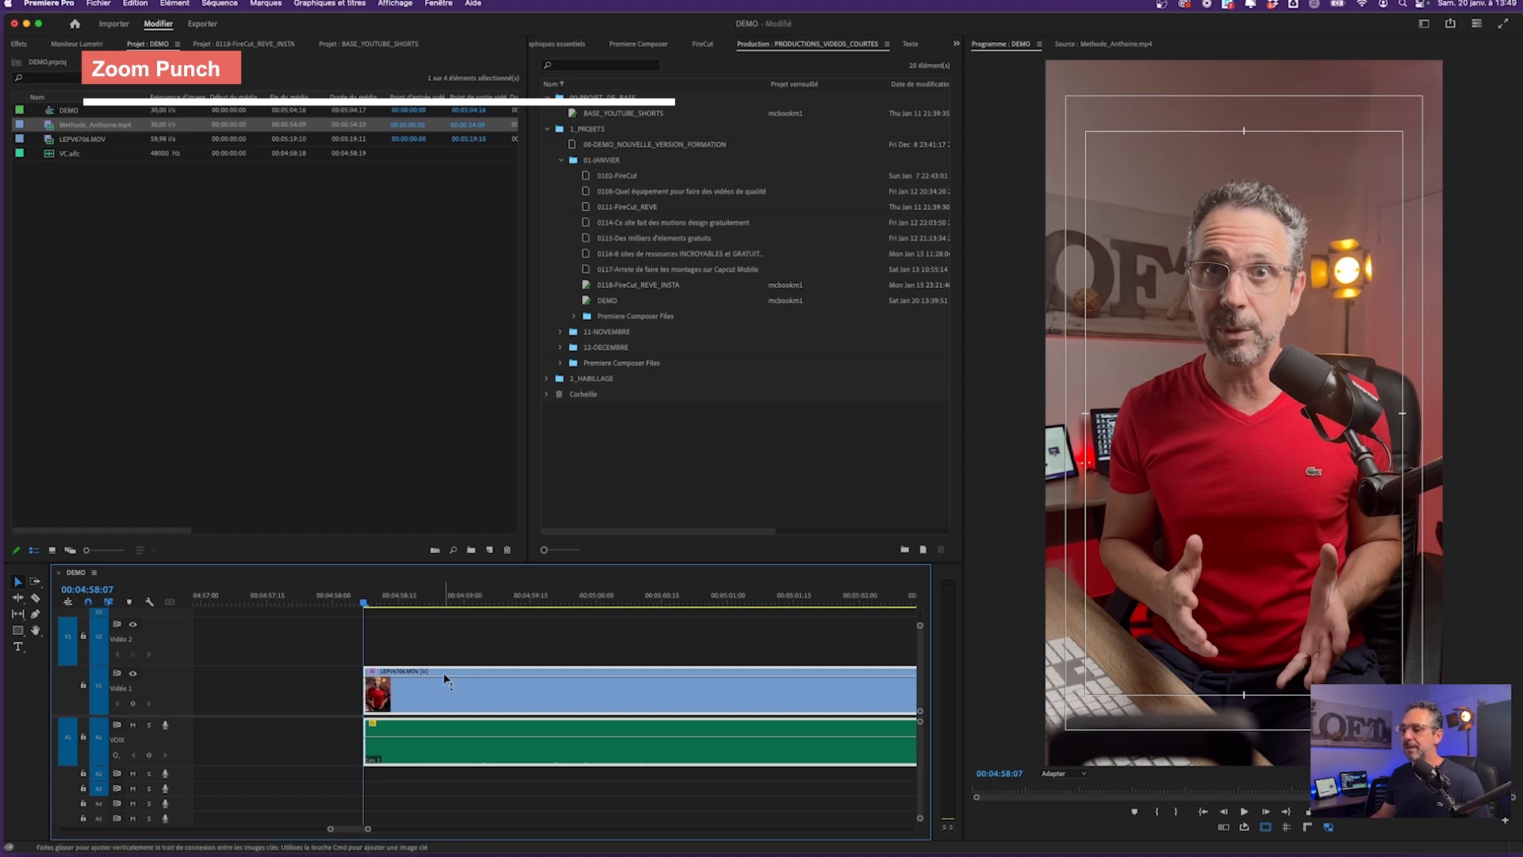
key(shift+5)
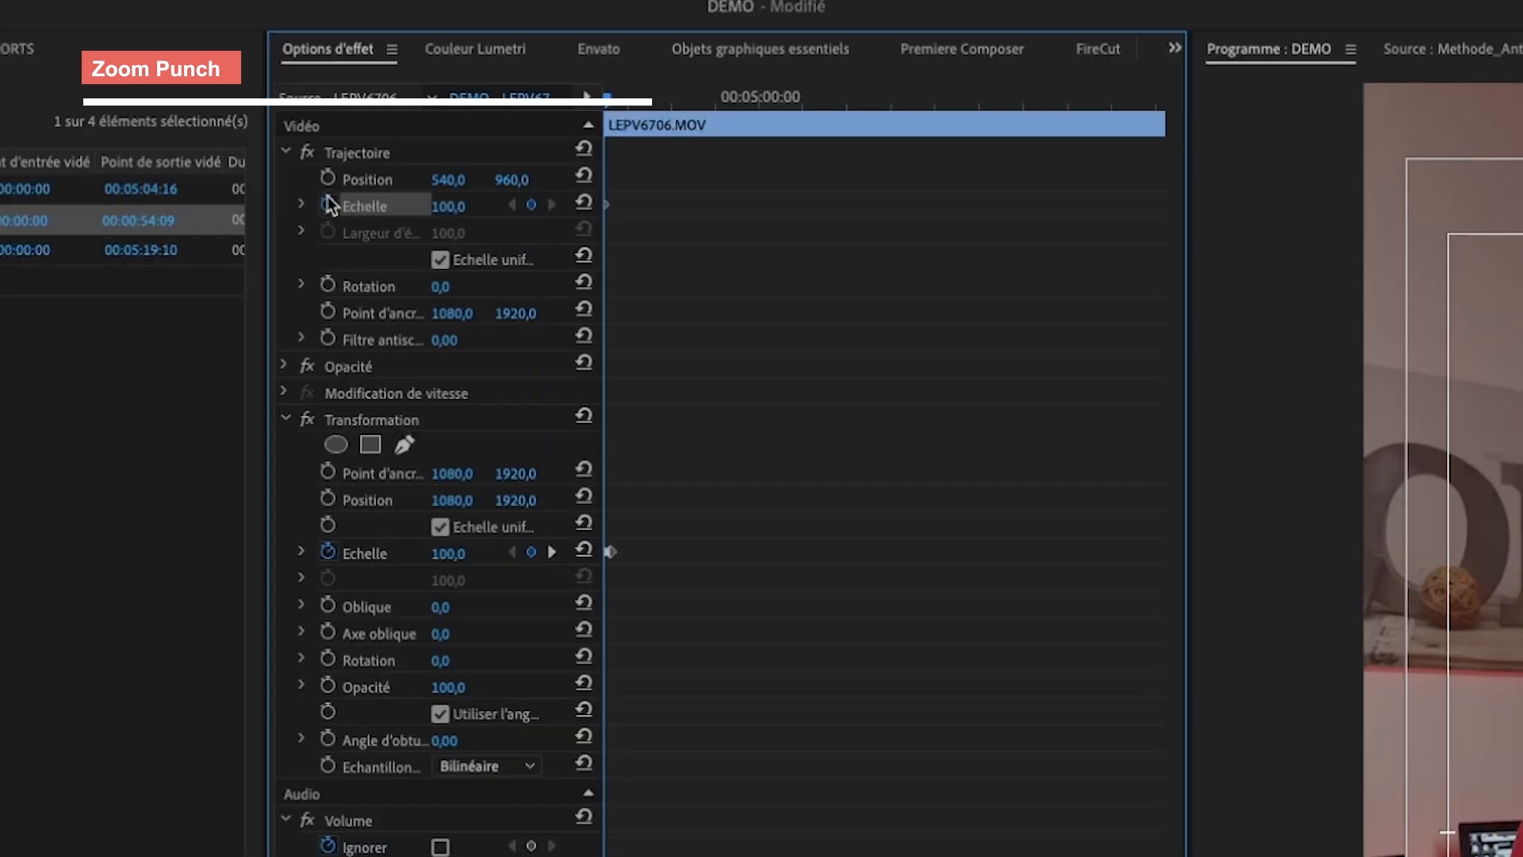
click(557, 103)
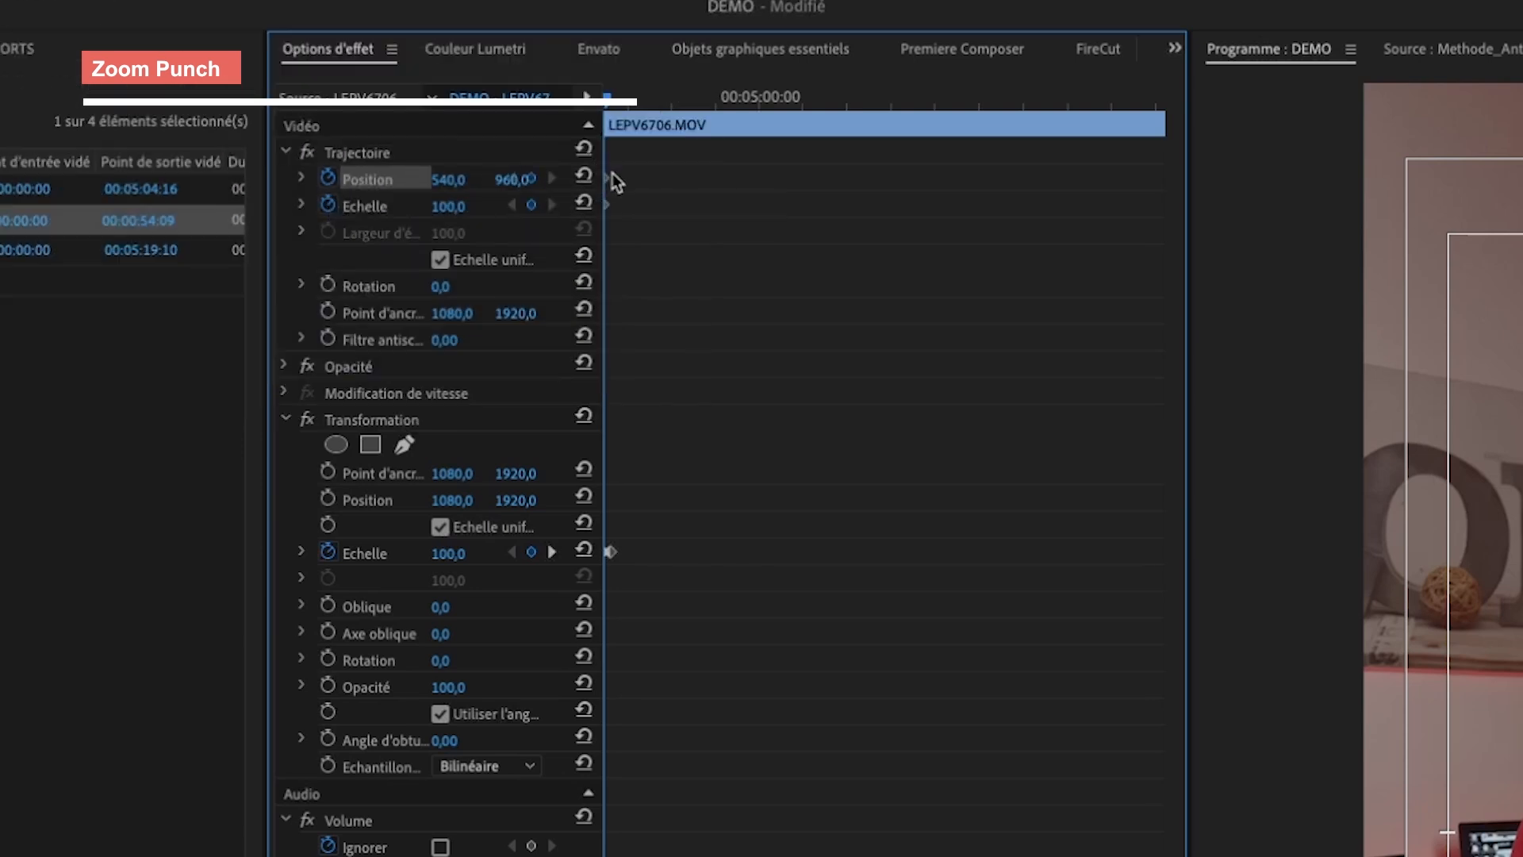
click(611, 104)
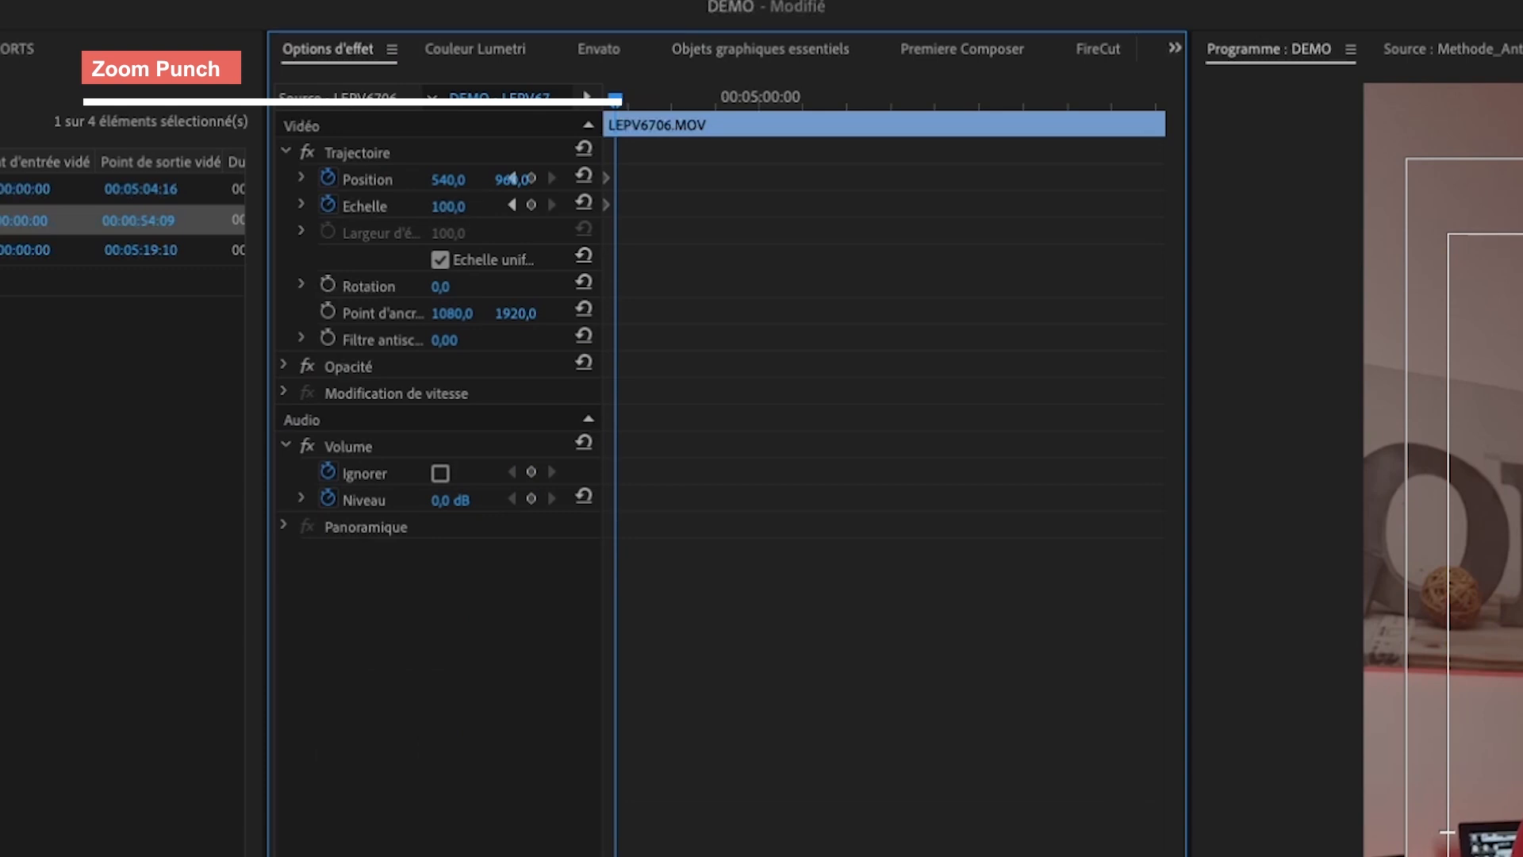
click(466, 210)
text(130)
key(Return)
drag(629, 103, 599, 105)
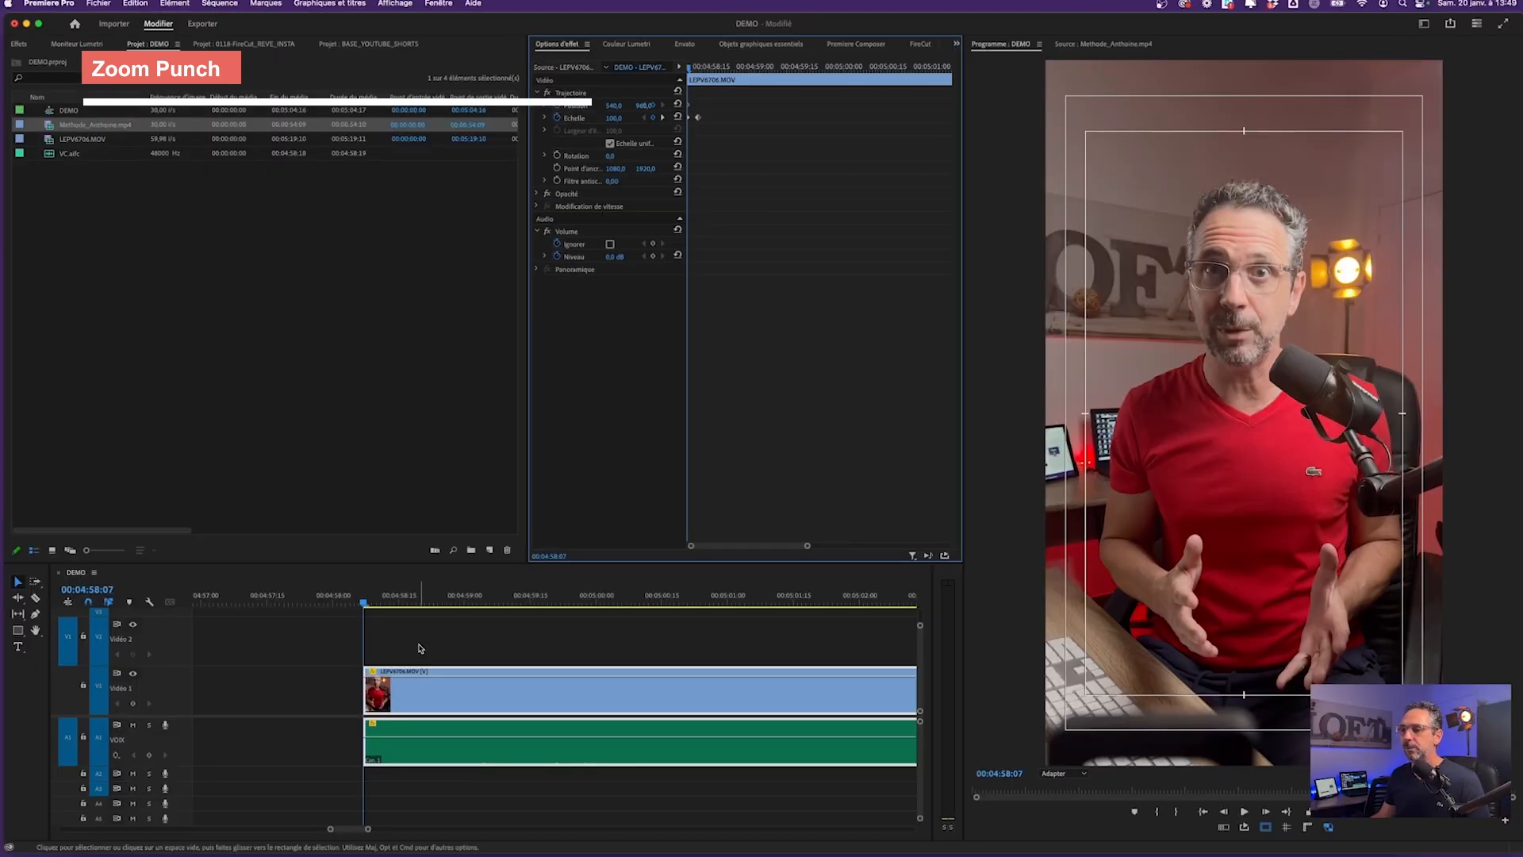
Preview the Trajectoire zoom from the start of the clip and return the playhead to the clip's start
key(space)
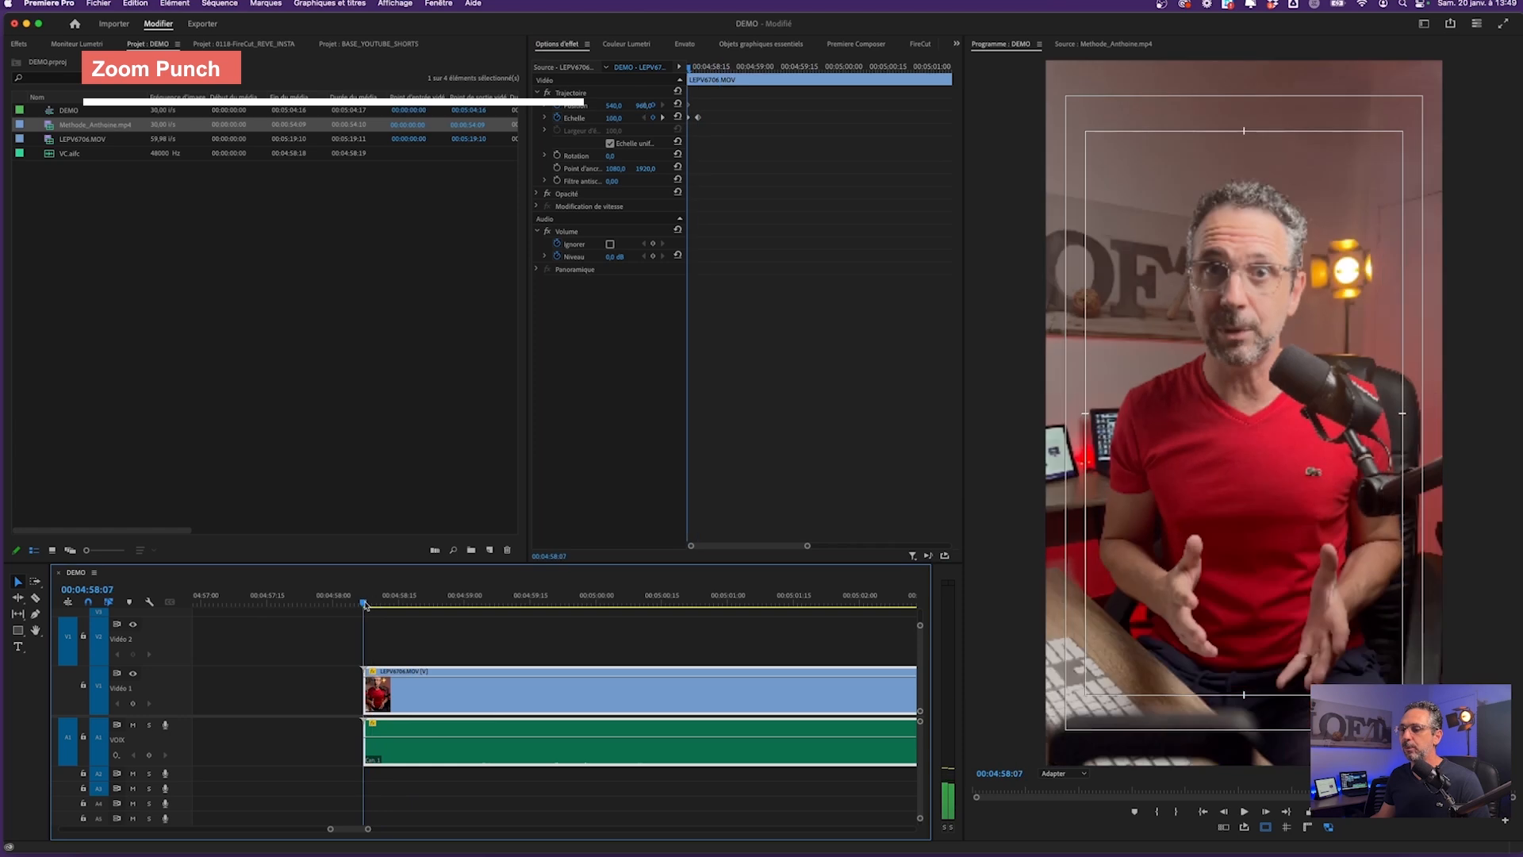
click(428, 664)
drag(418, 603, 363, 602)
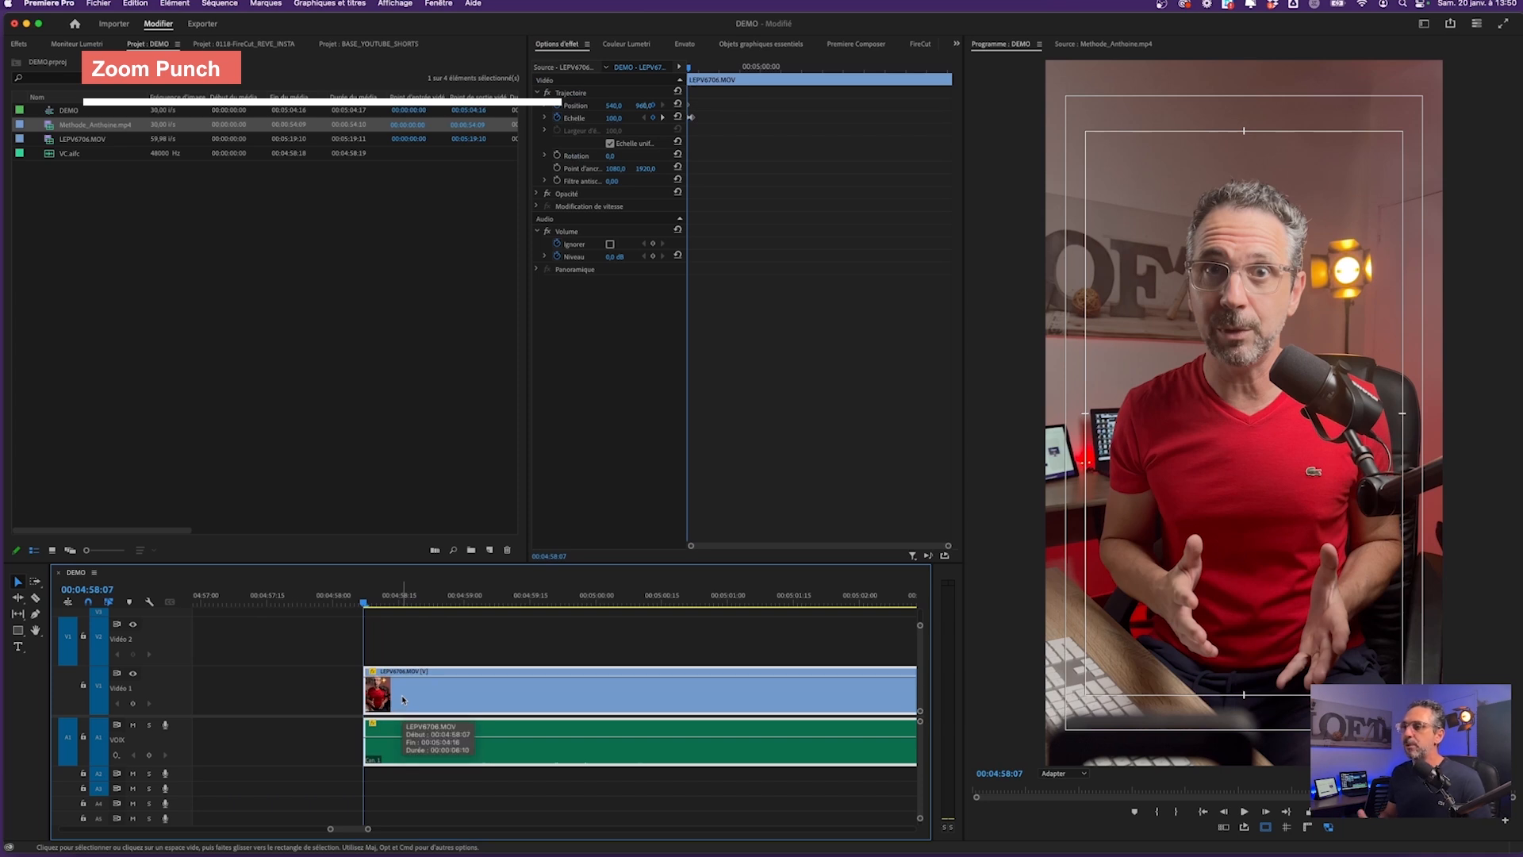
Turn off the Trajectoire animation for Position and Echelle, deleting their existing keyframes
click(557, 117)
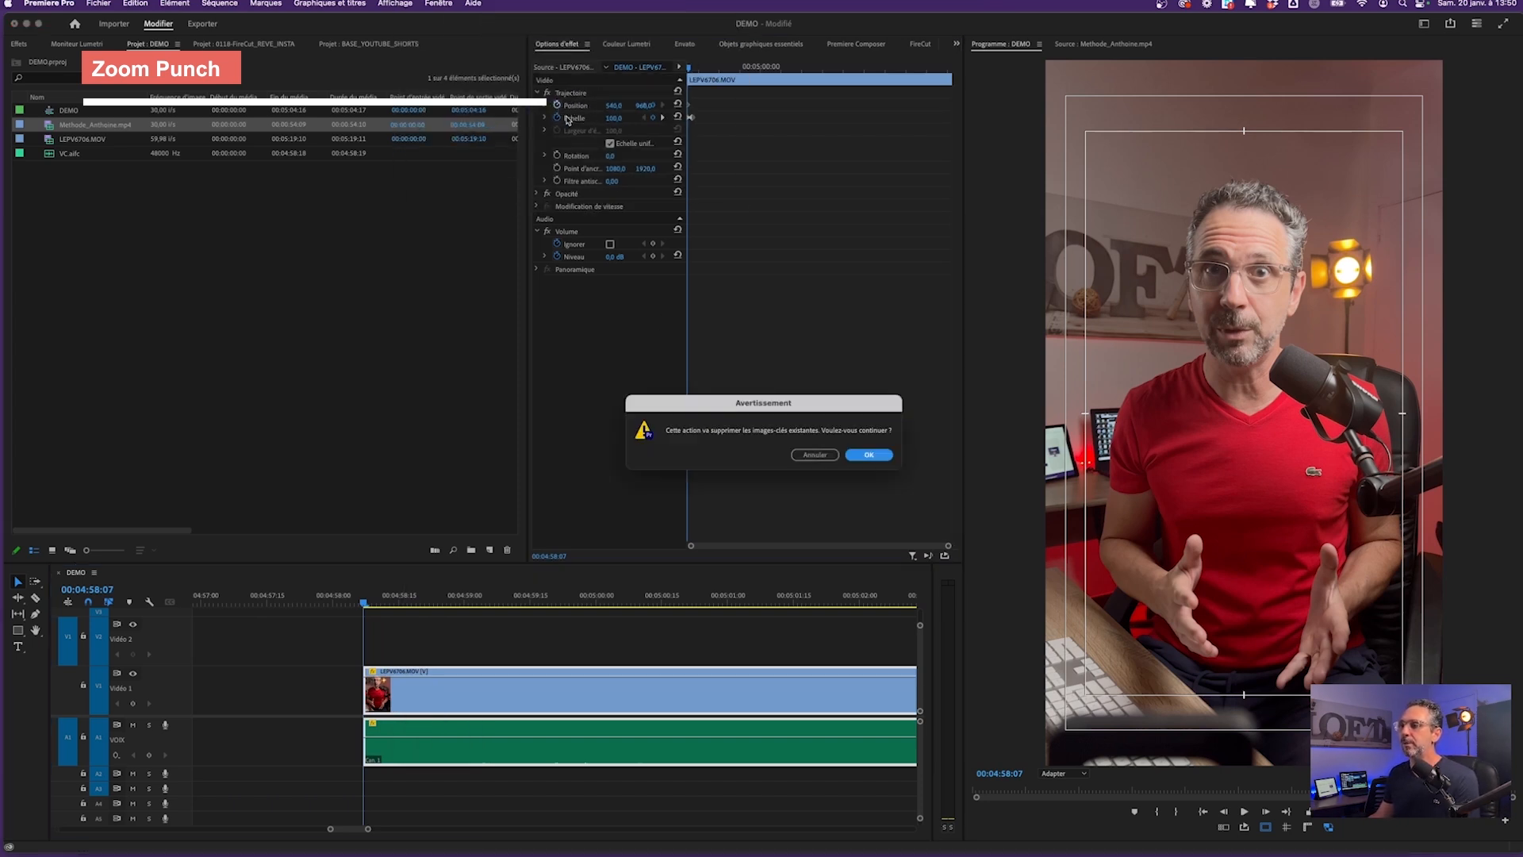
key(Return)
click(458, 461)
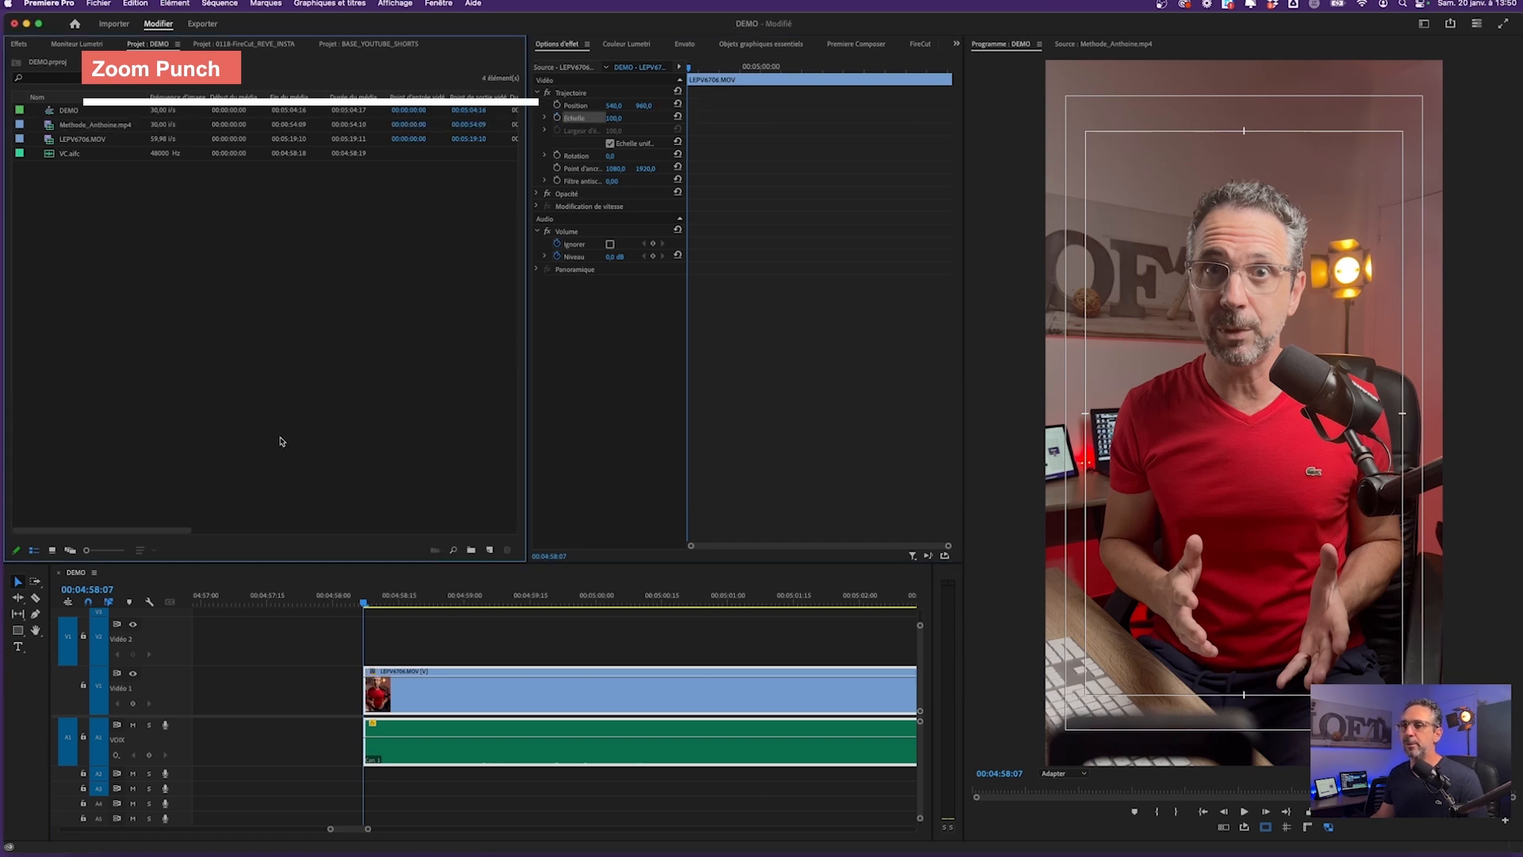
Find the Transformation video effect, apply it to the LEPV6706.MOV clip, and collapse the clip's Trajectoire settings
click(19, 45)
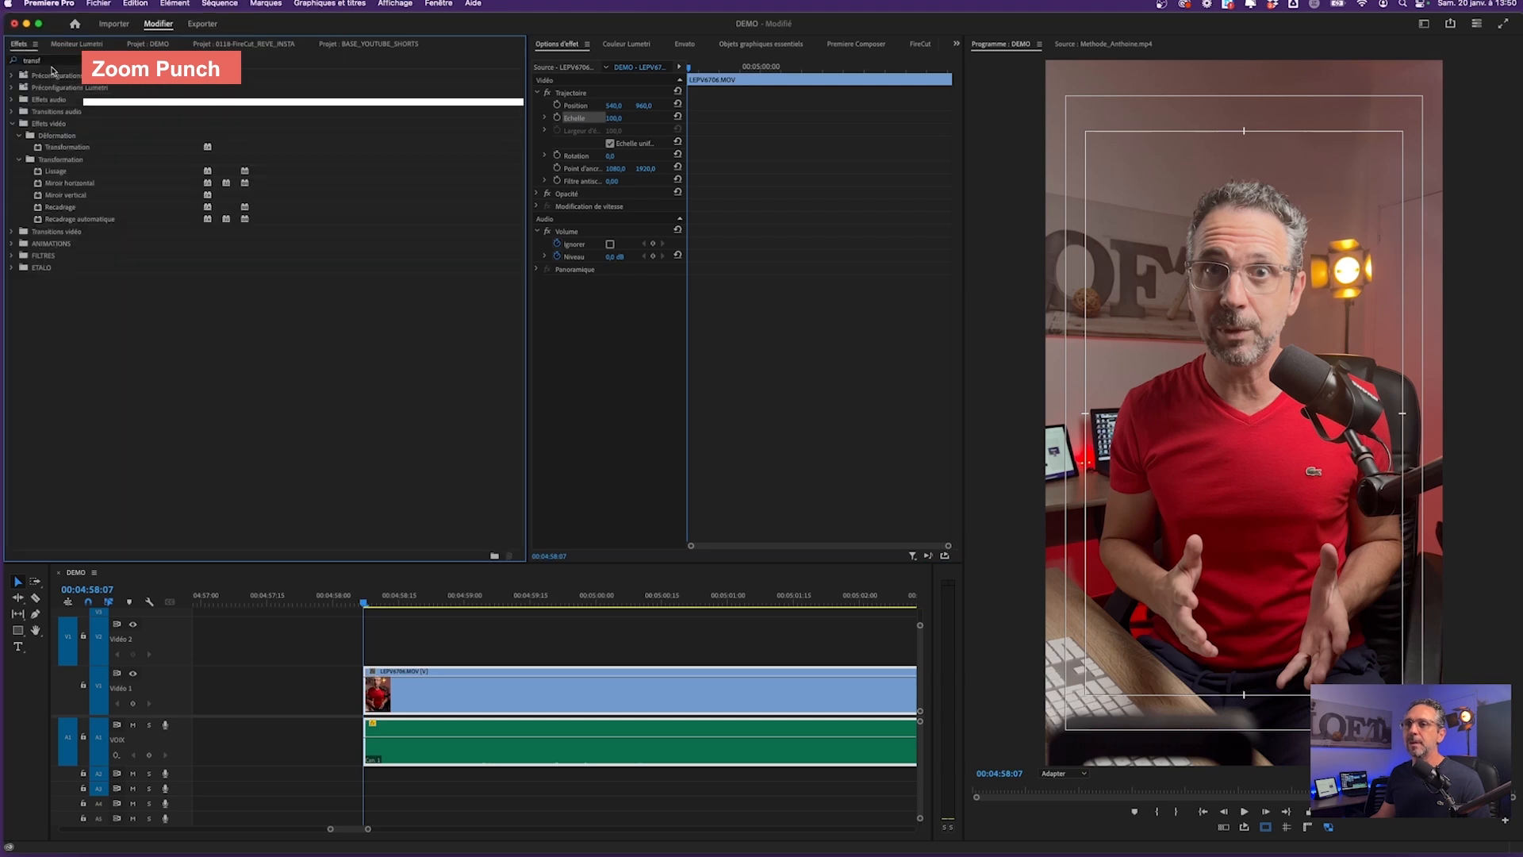
click(57, 148)
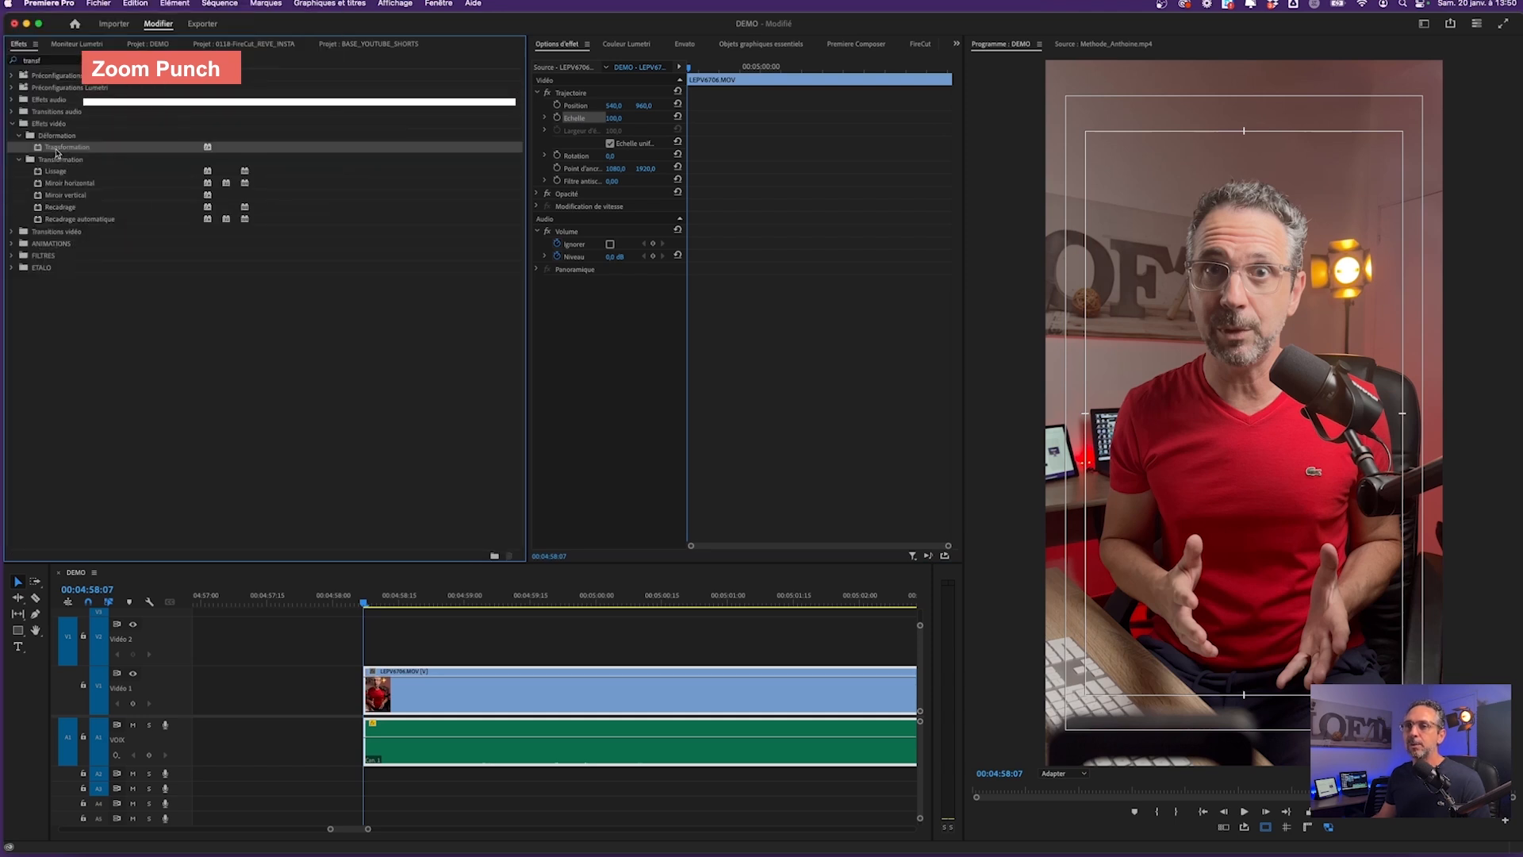
drag(327, 450, 383, 695)
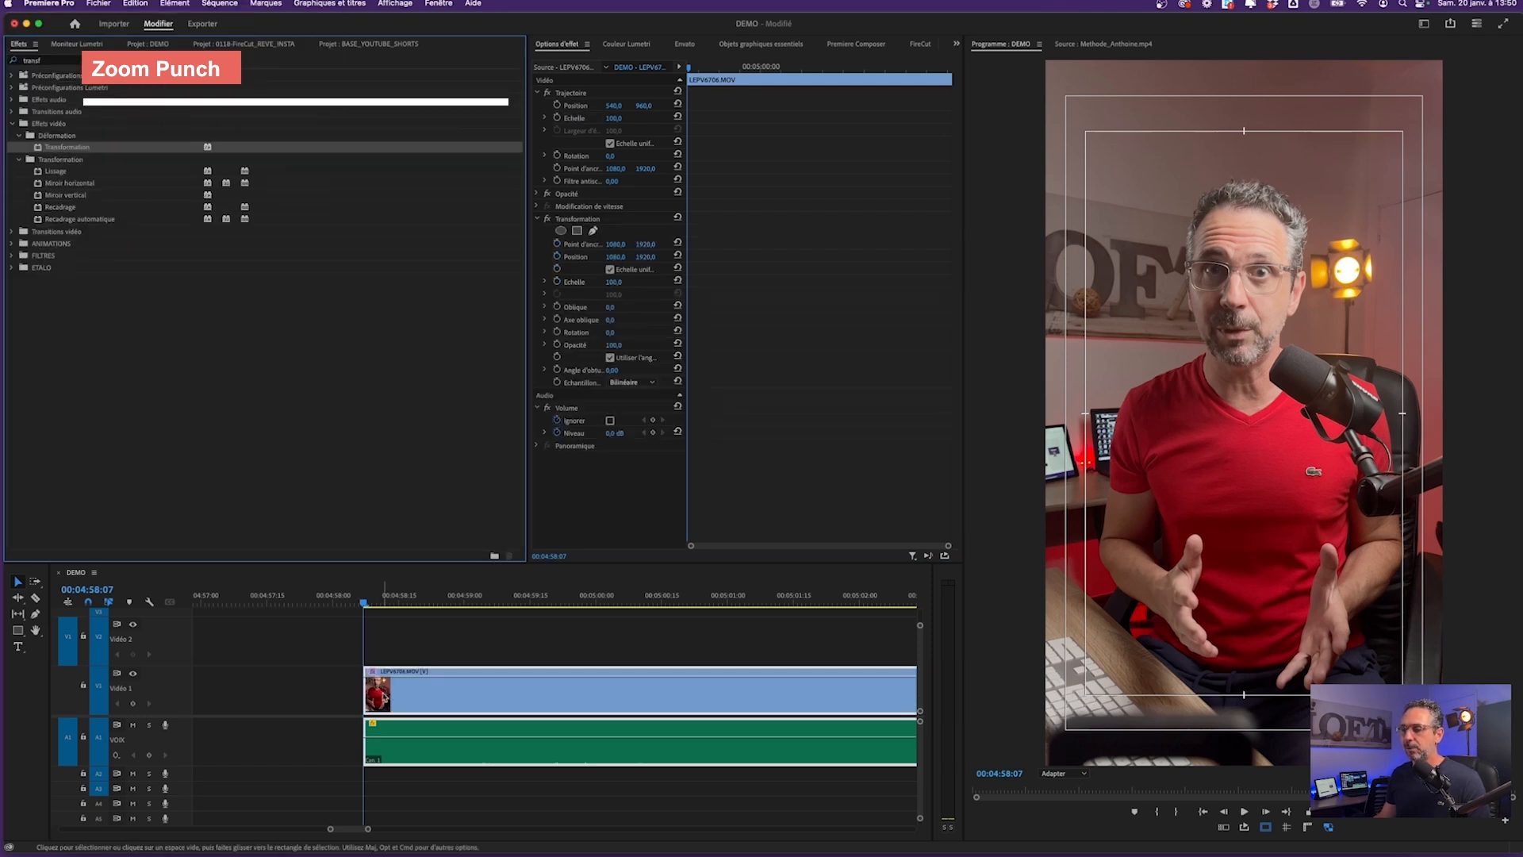
click(538, 93)
click(570, 93)
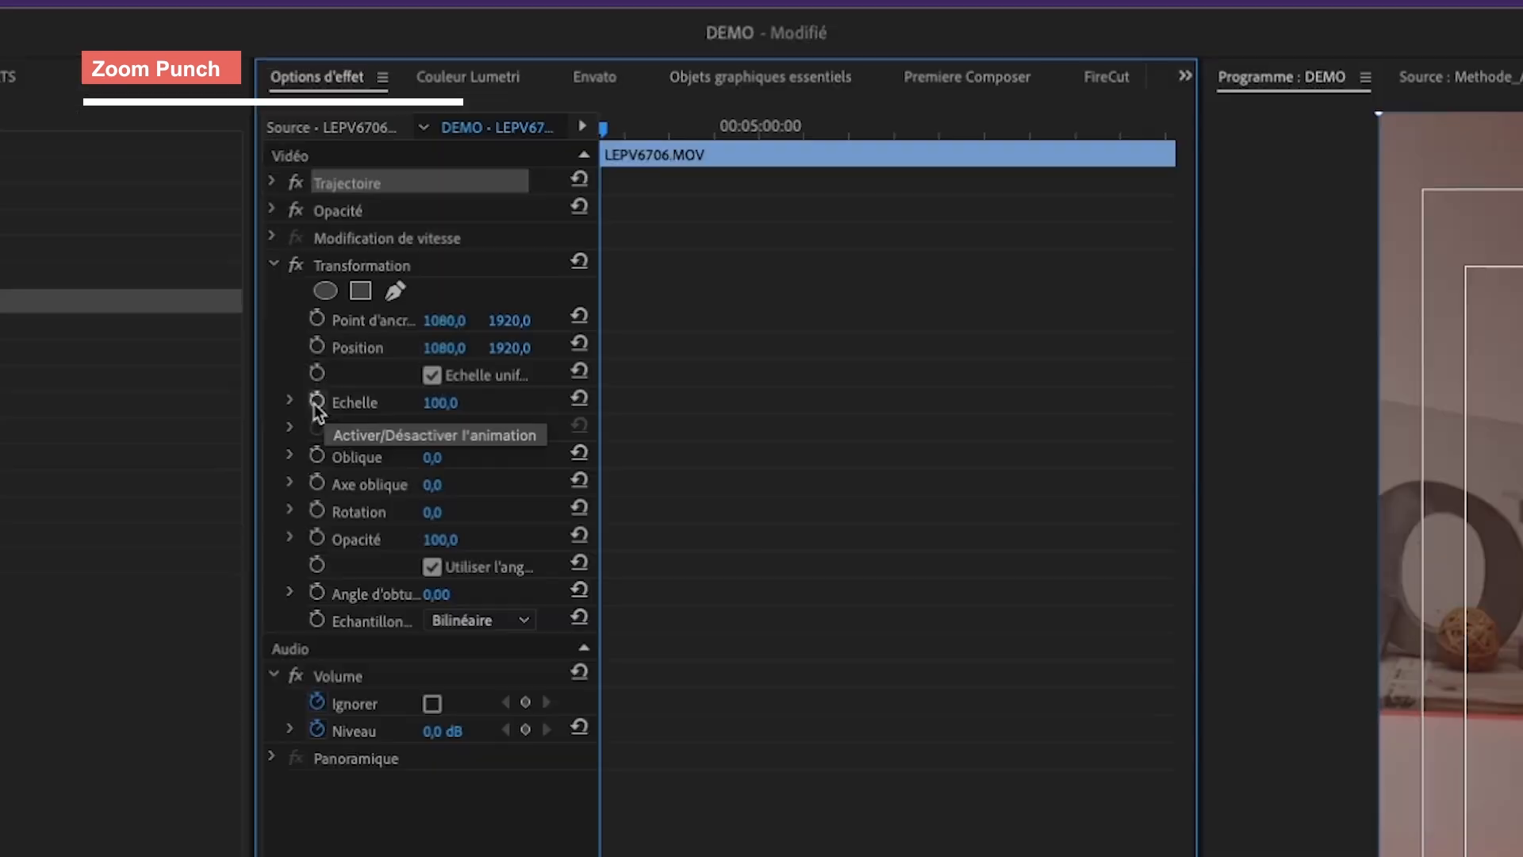
Keyframe the Transformation effect's Echelle from 100 at the clip's start to 130 at 00:04:58:12 and preview the zoom
click(557, 195)
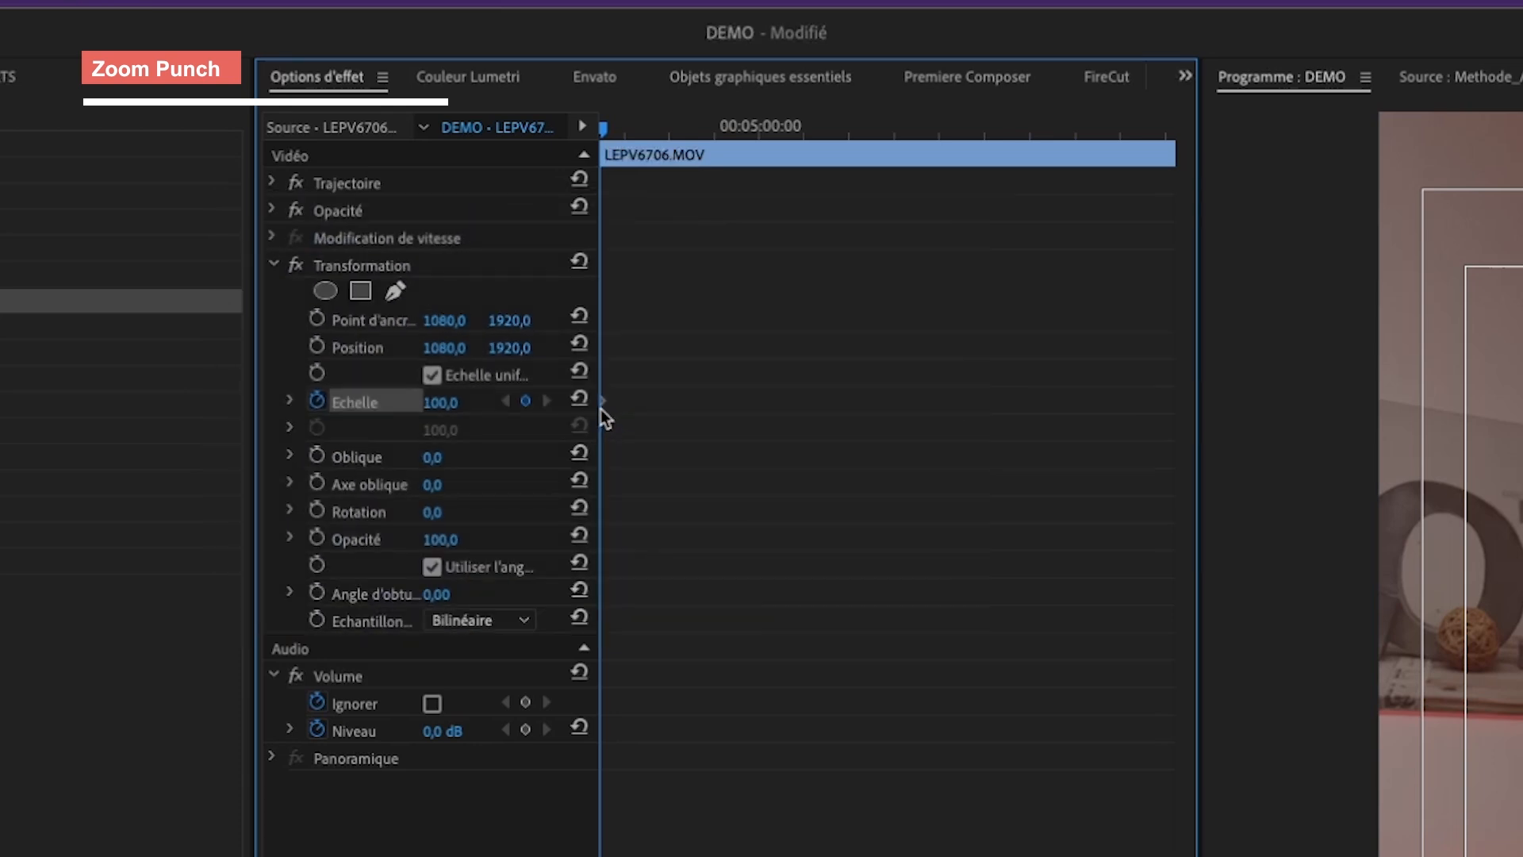
drag(607, 130, 616, 129)
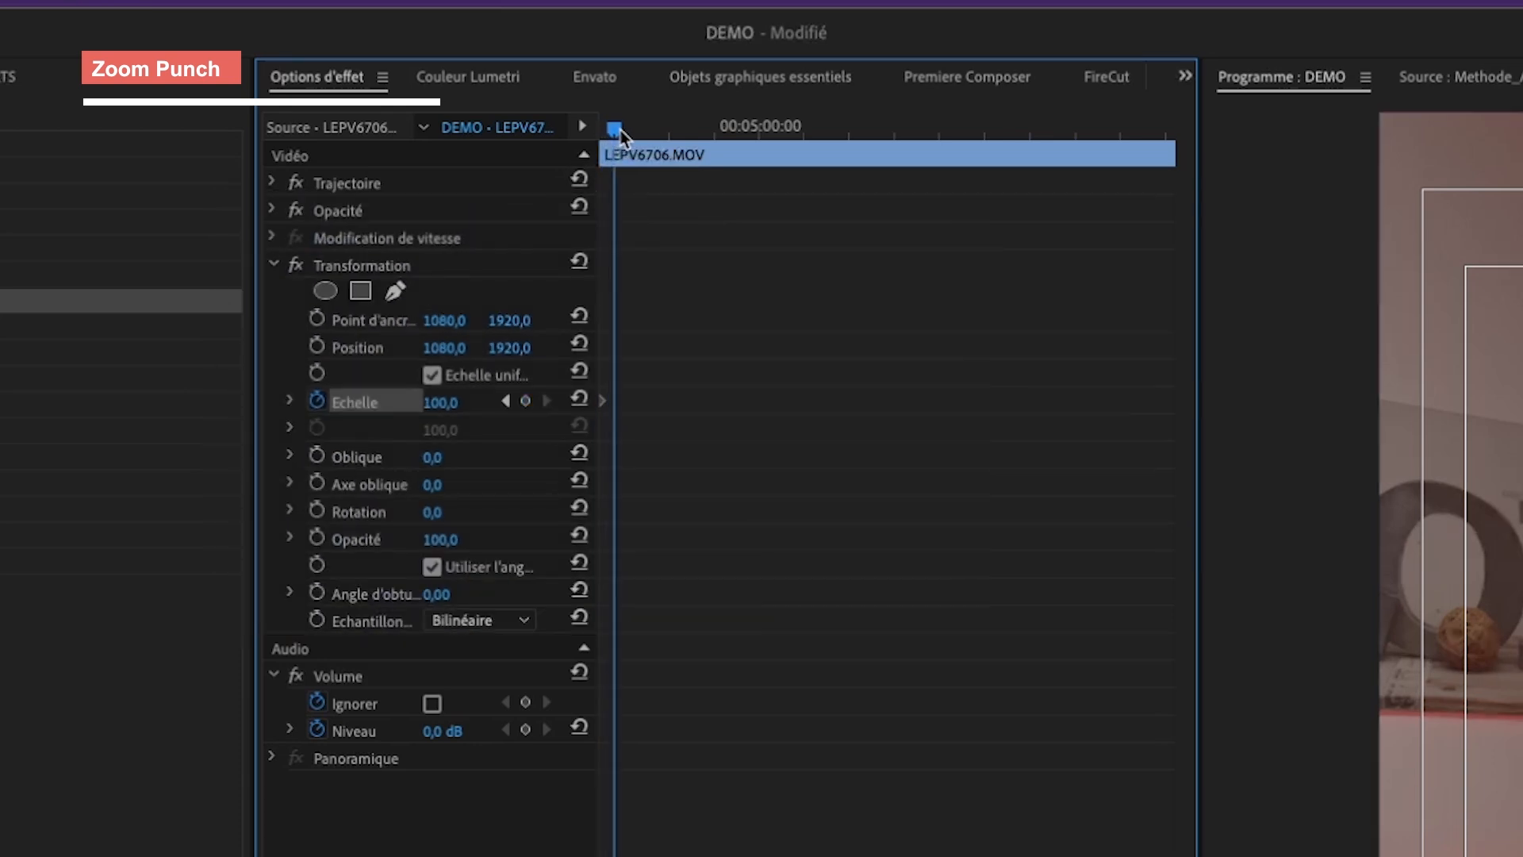
click(458, 399)
text(130)
key(Return)
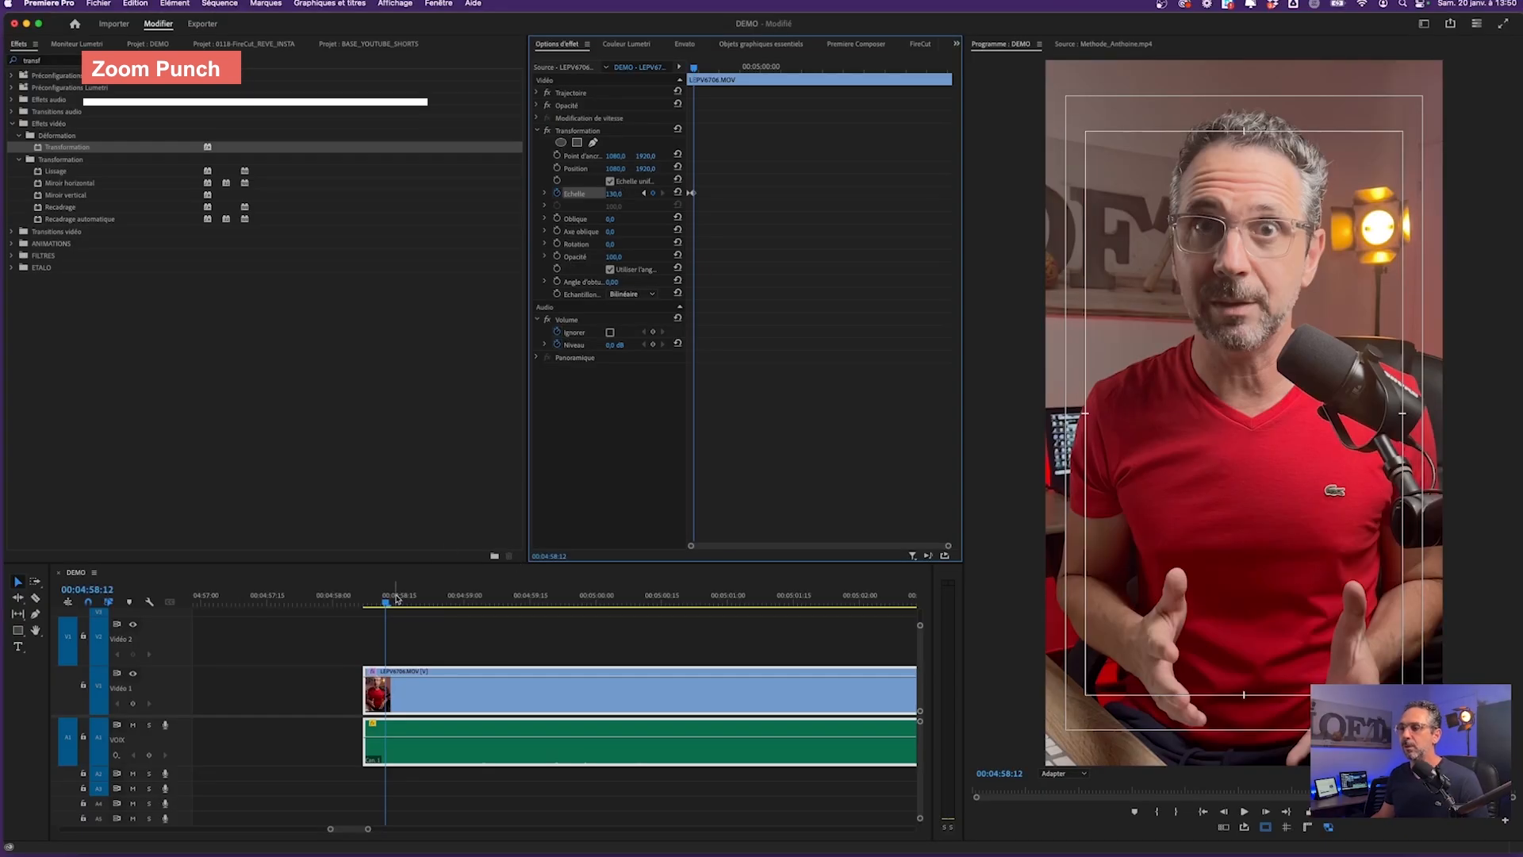
drag(397, 599, 373, 604)
key(space)
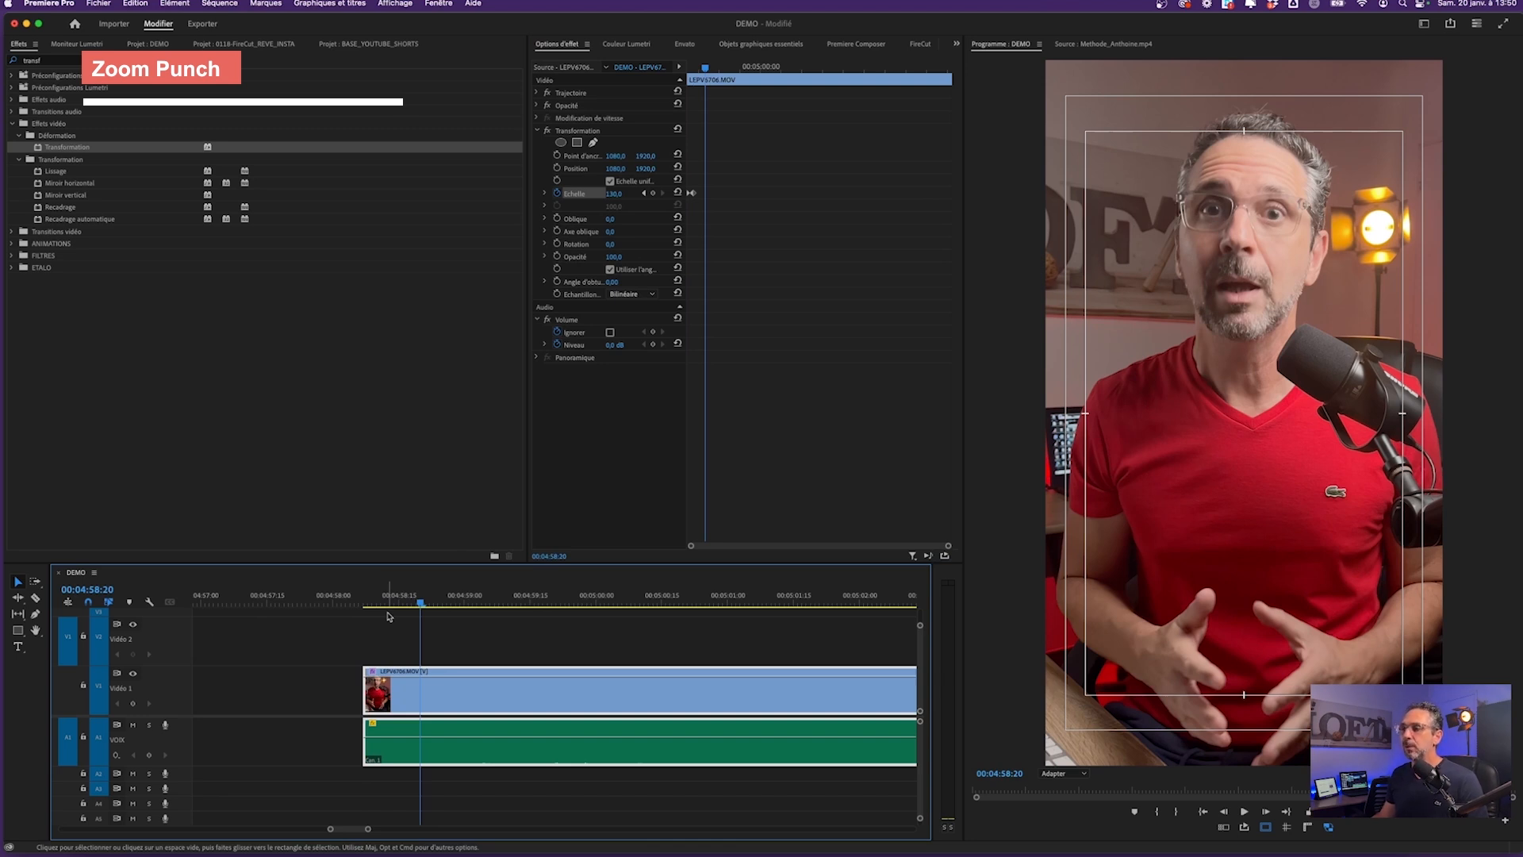
Save the animated Transformation effect as a preset named ZOOM_PUNCH_DEMO
click(586, 131)
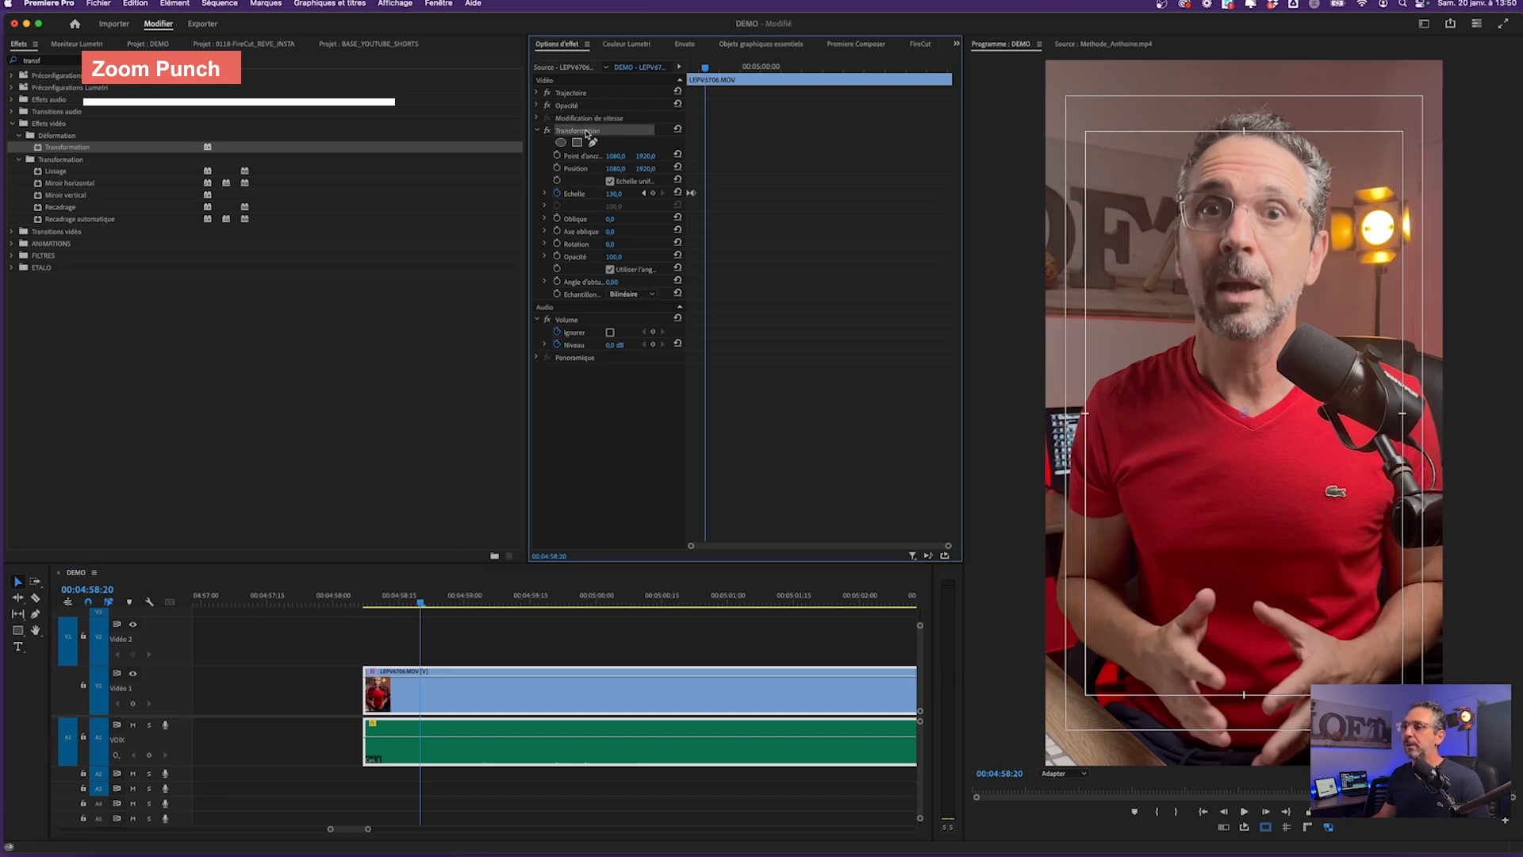
right_click(586, 135)
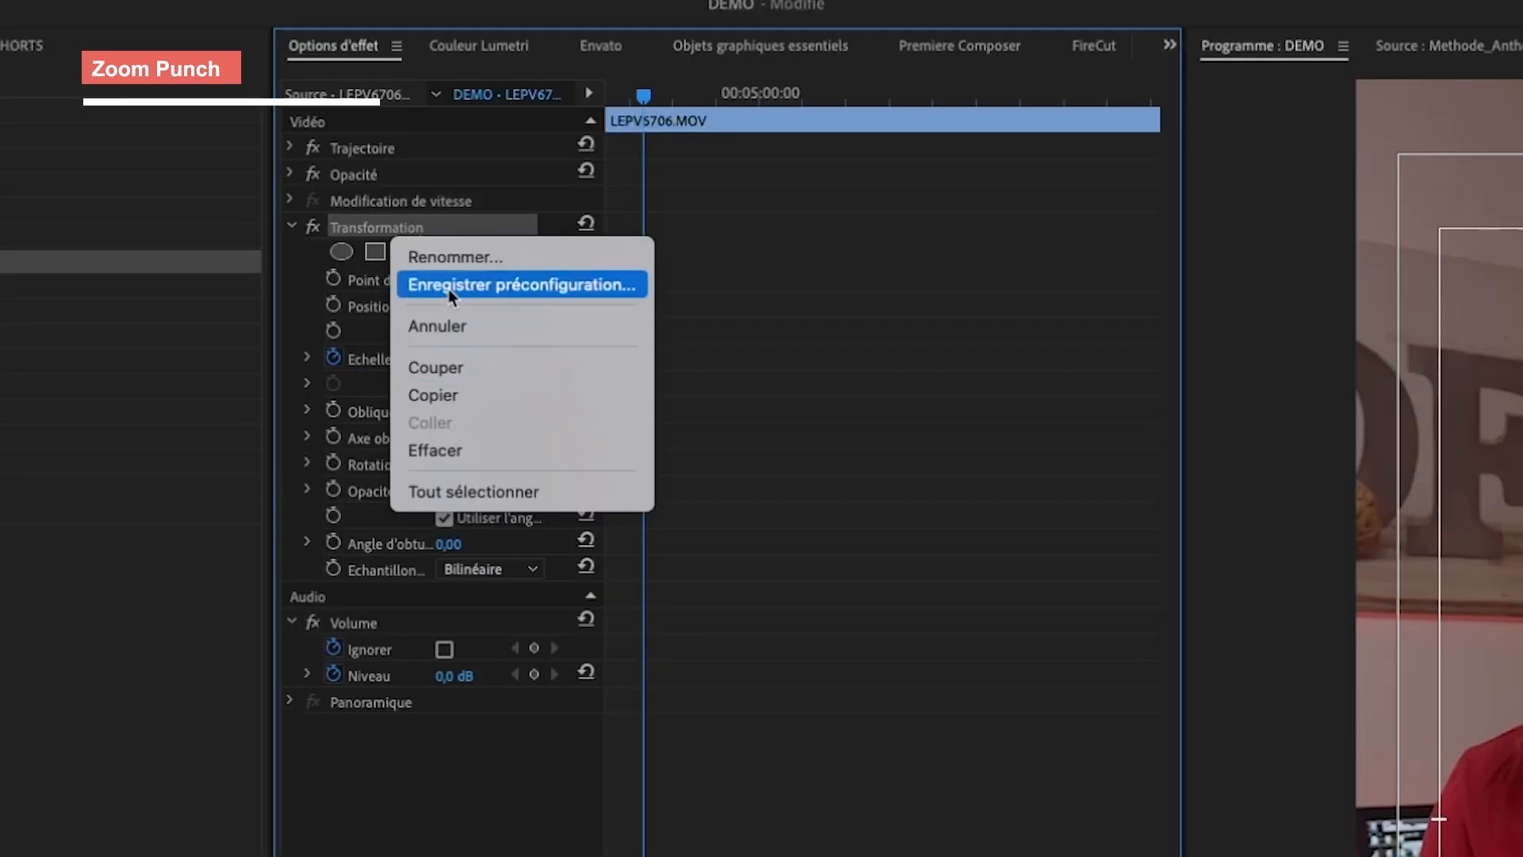
click(449, 289)
text(ZOOM_PUNCH_DEMO)
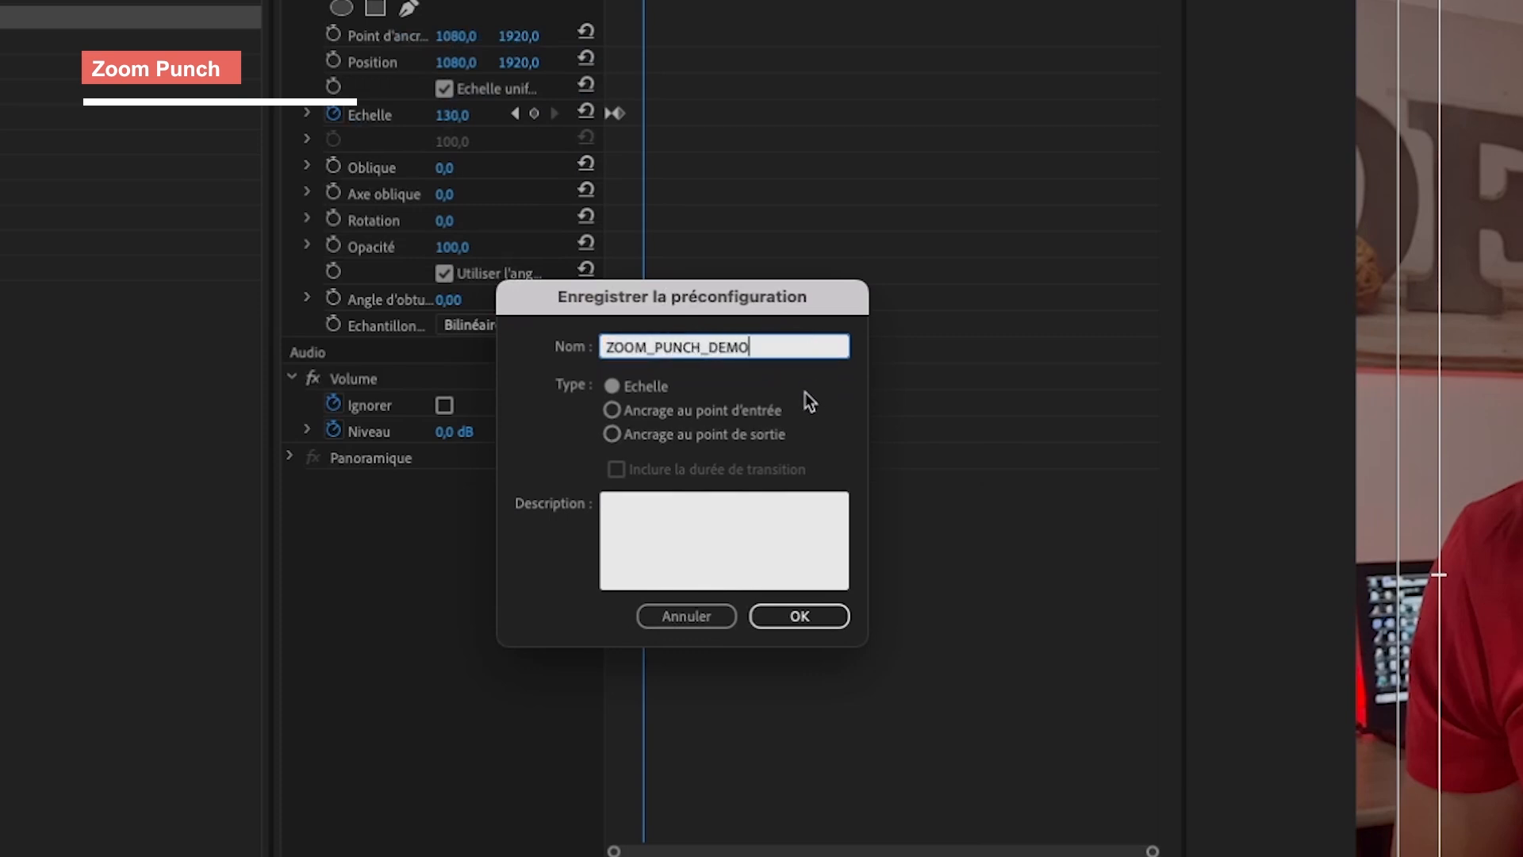
click(802, 430)
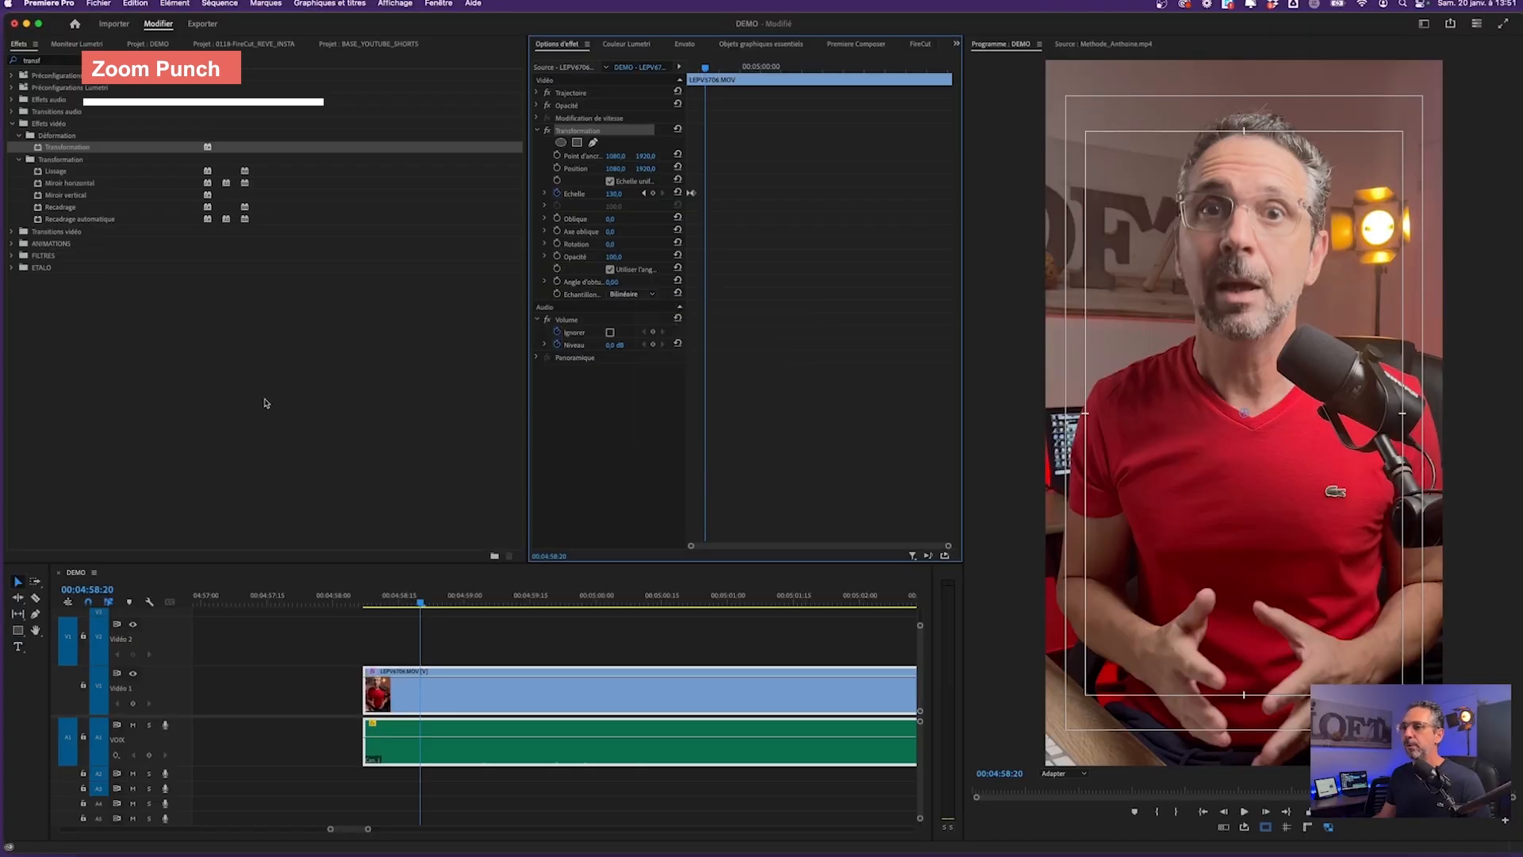
Clear the effects search and expand the Préconfigurations folder containing the saved presets
click(266, 403)
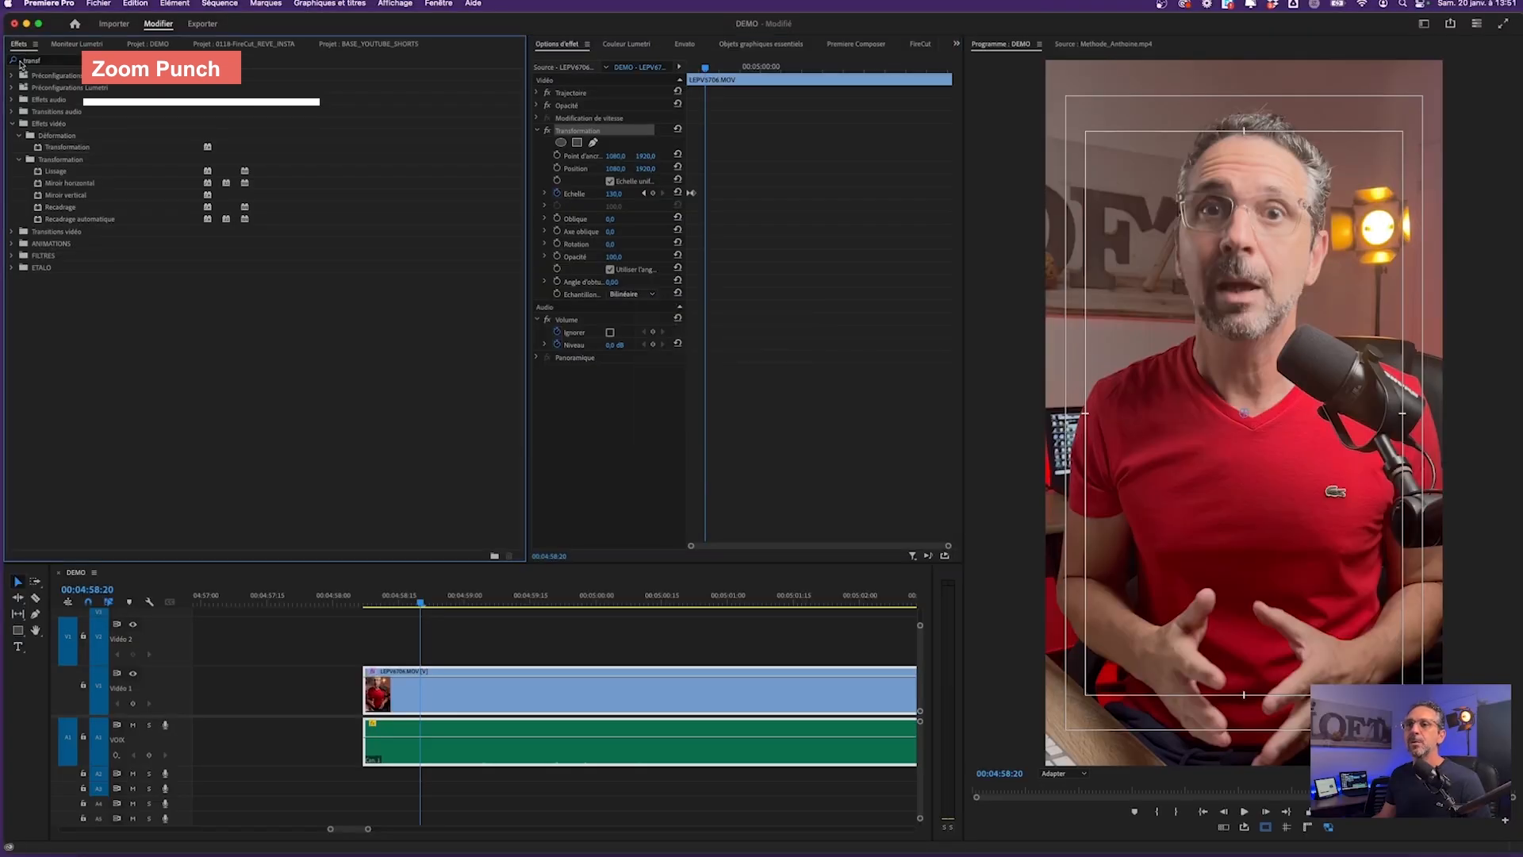
click(127, 61)
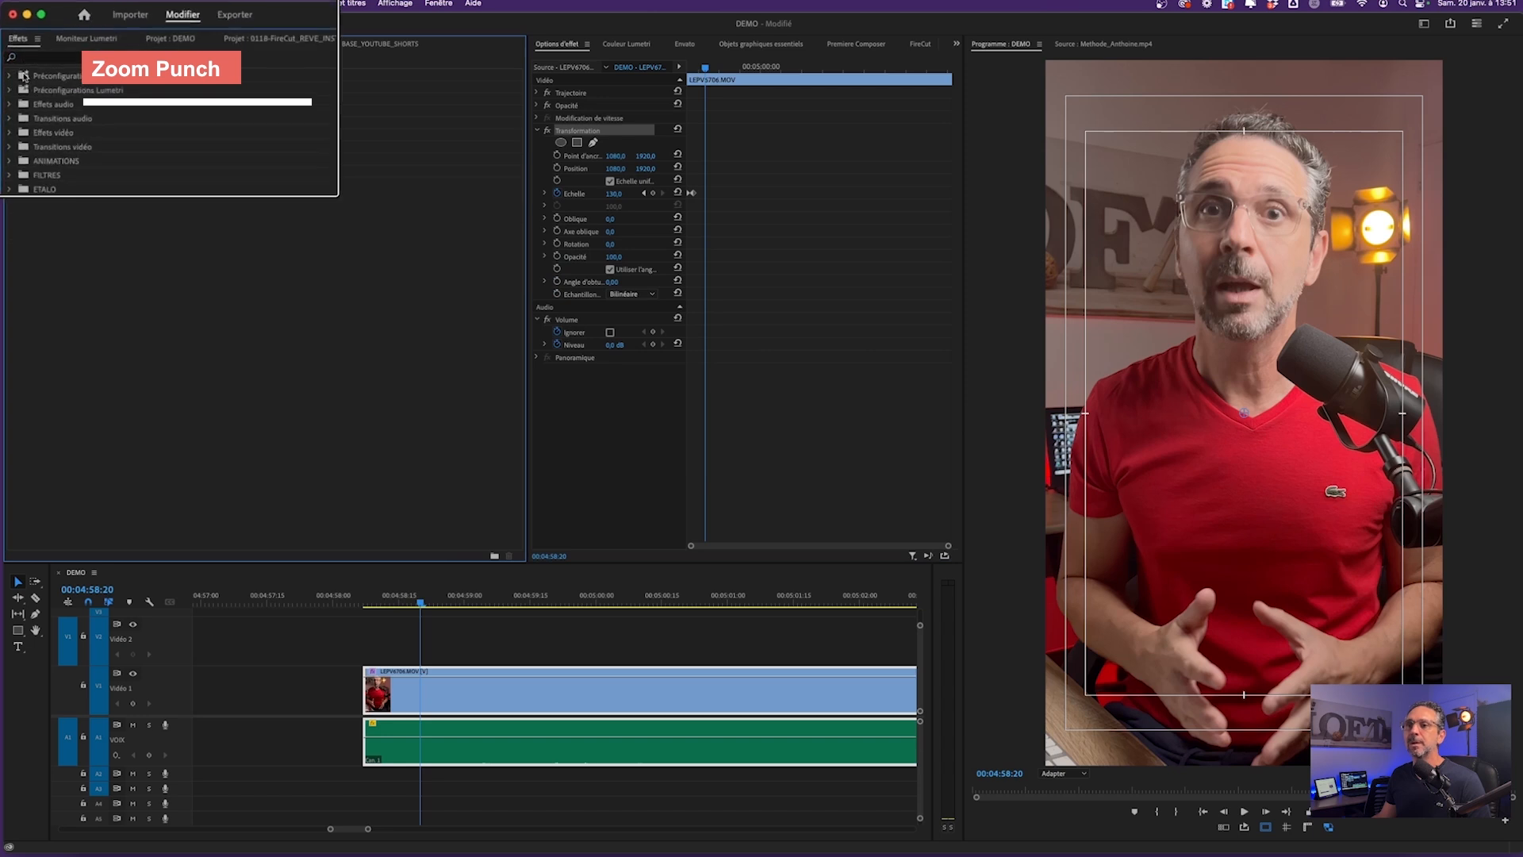
click(14, 76)
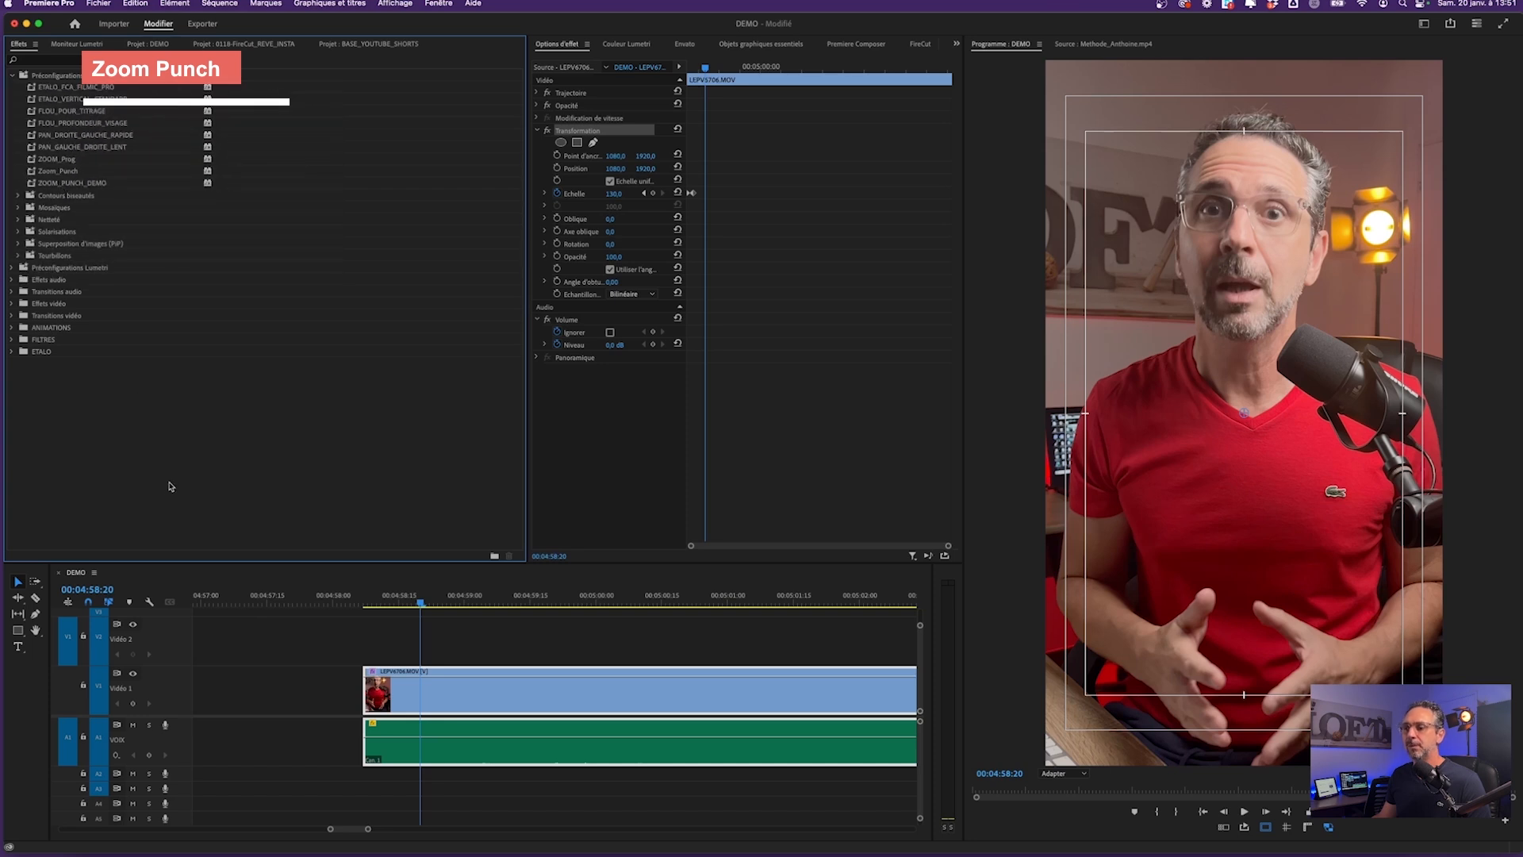
Split the LEPV6706.MOV clip at 00:05:00:05
drag(488, 603, 618, 605)
key(c)
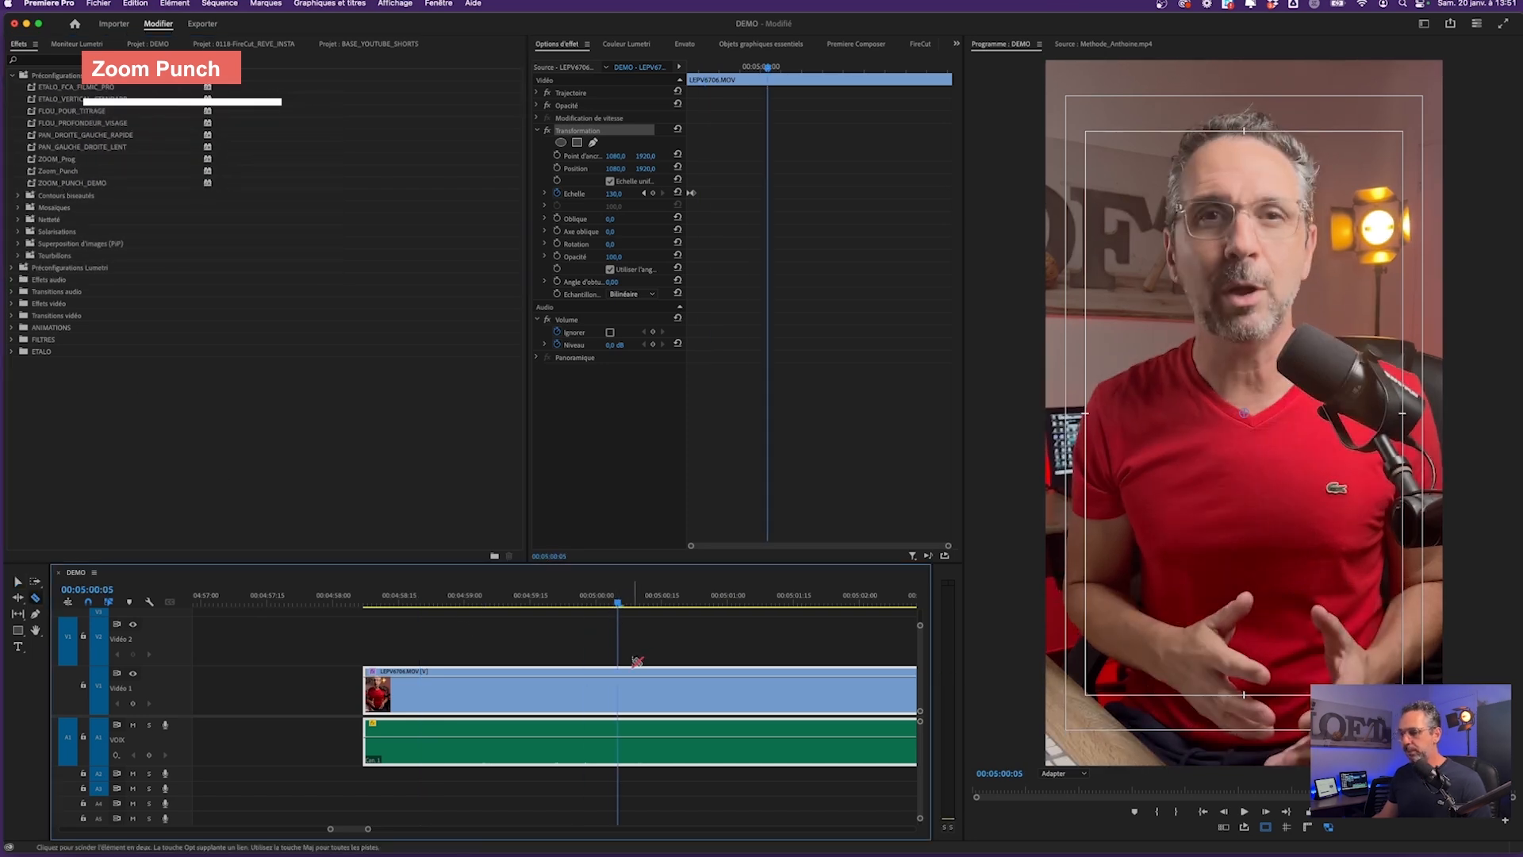
click(619, 691)
key(v)
Delete the part of the LEPV6706.MOV clip before the cut
drag(542, 647, 578, 797)
key(Delete)
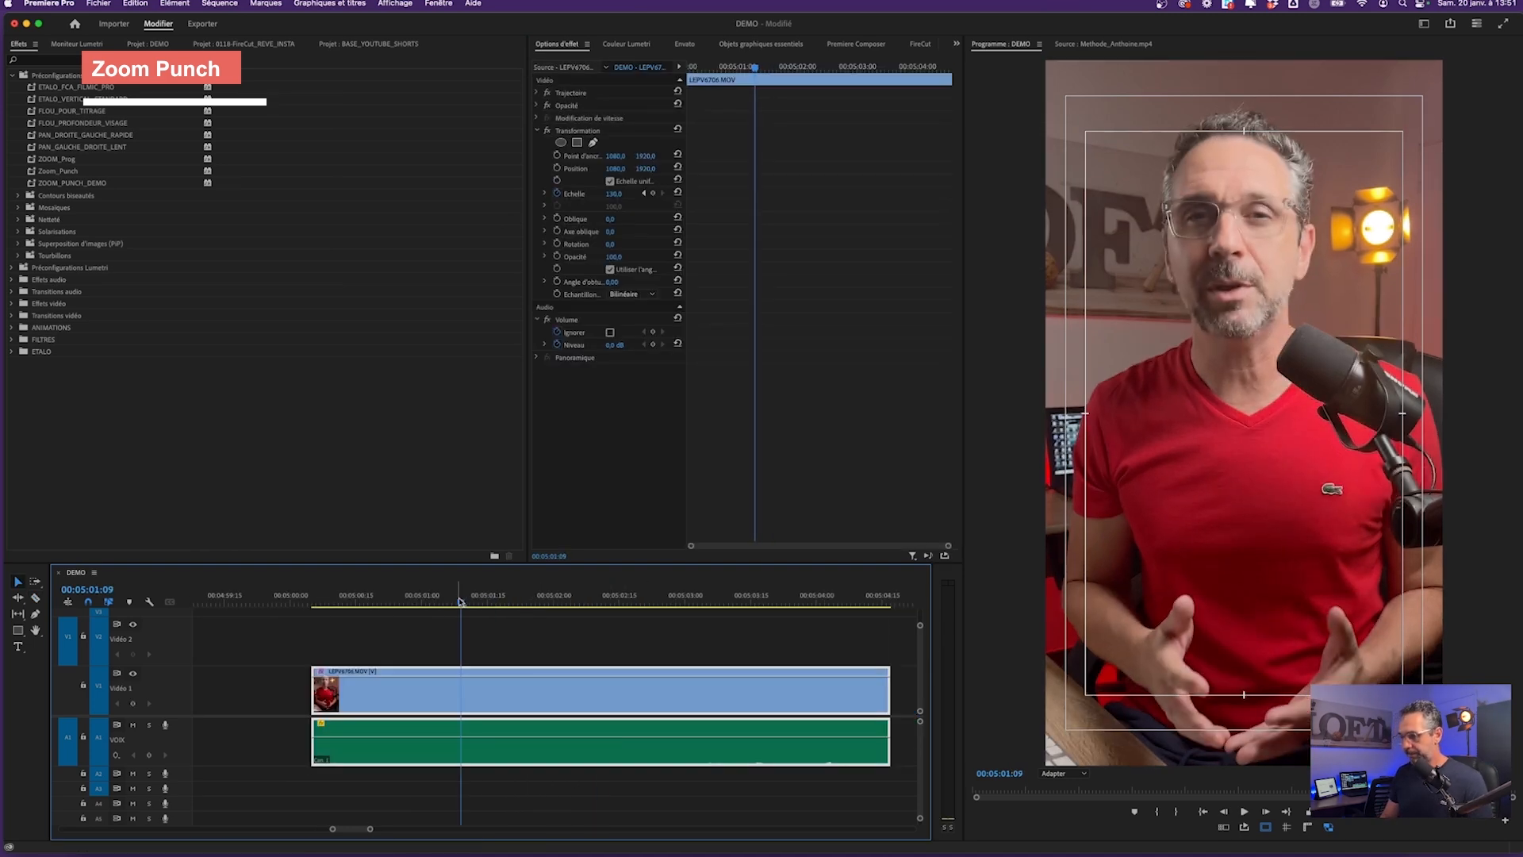
key(w)
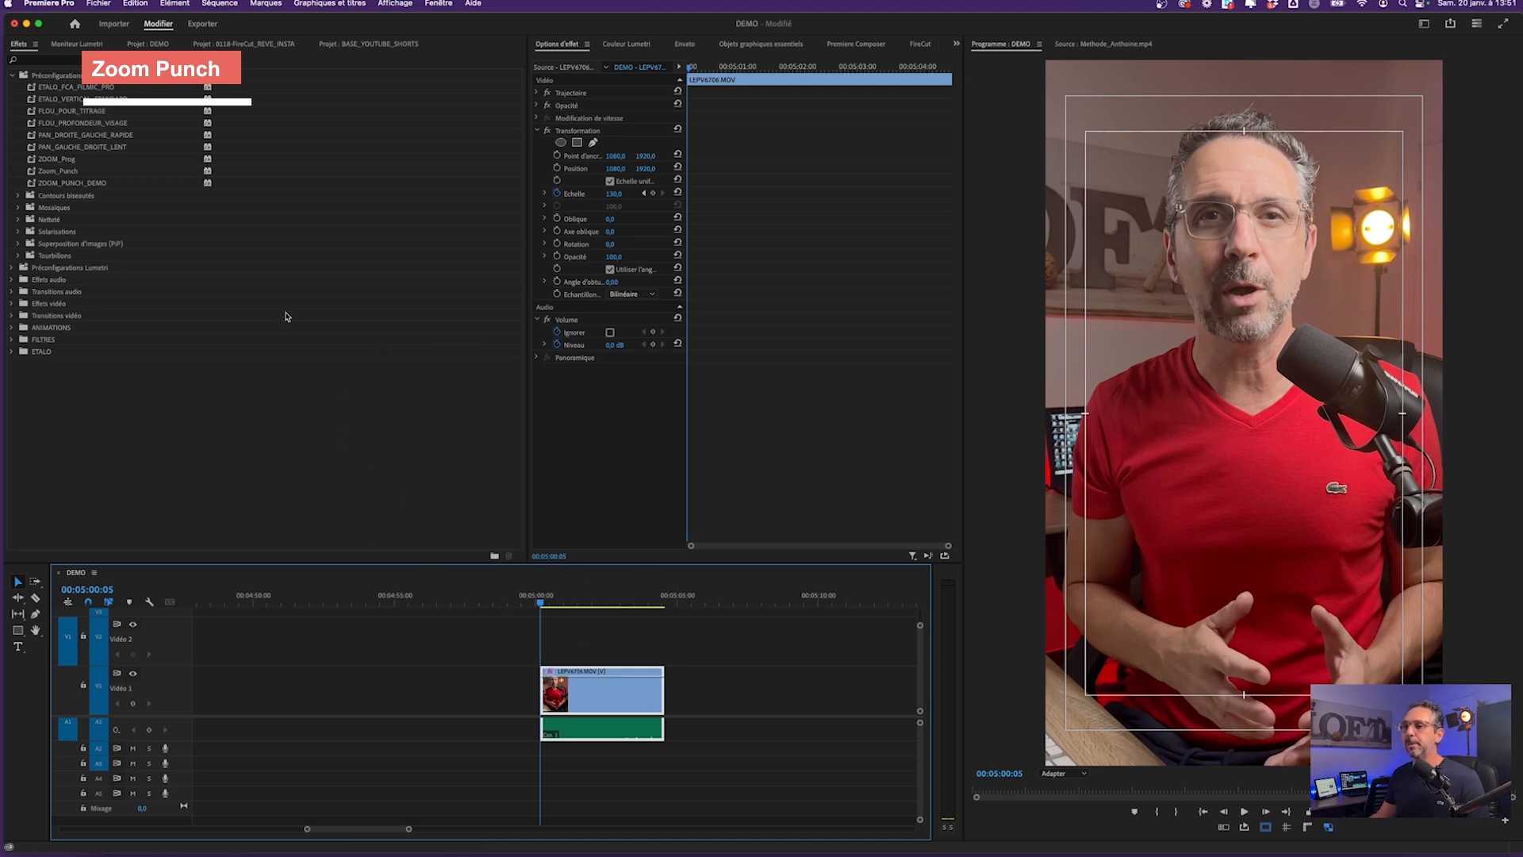
Apply the ZOOM_PUNCH_DEMO preset to the remaining clip and preview the result
click(75, 185)
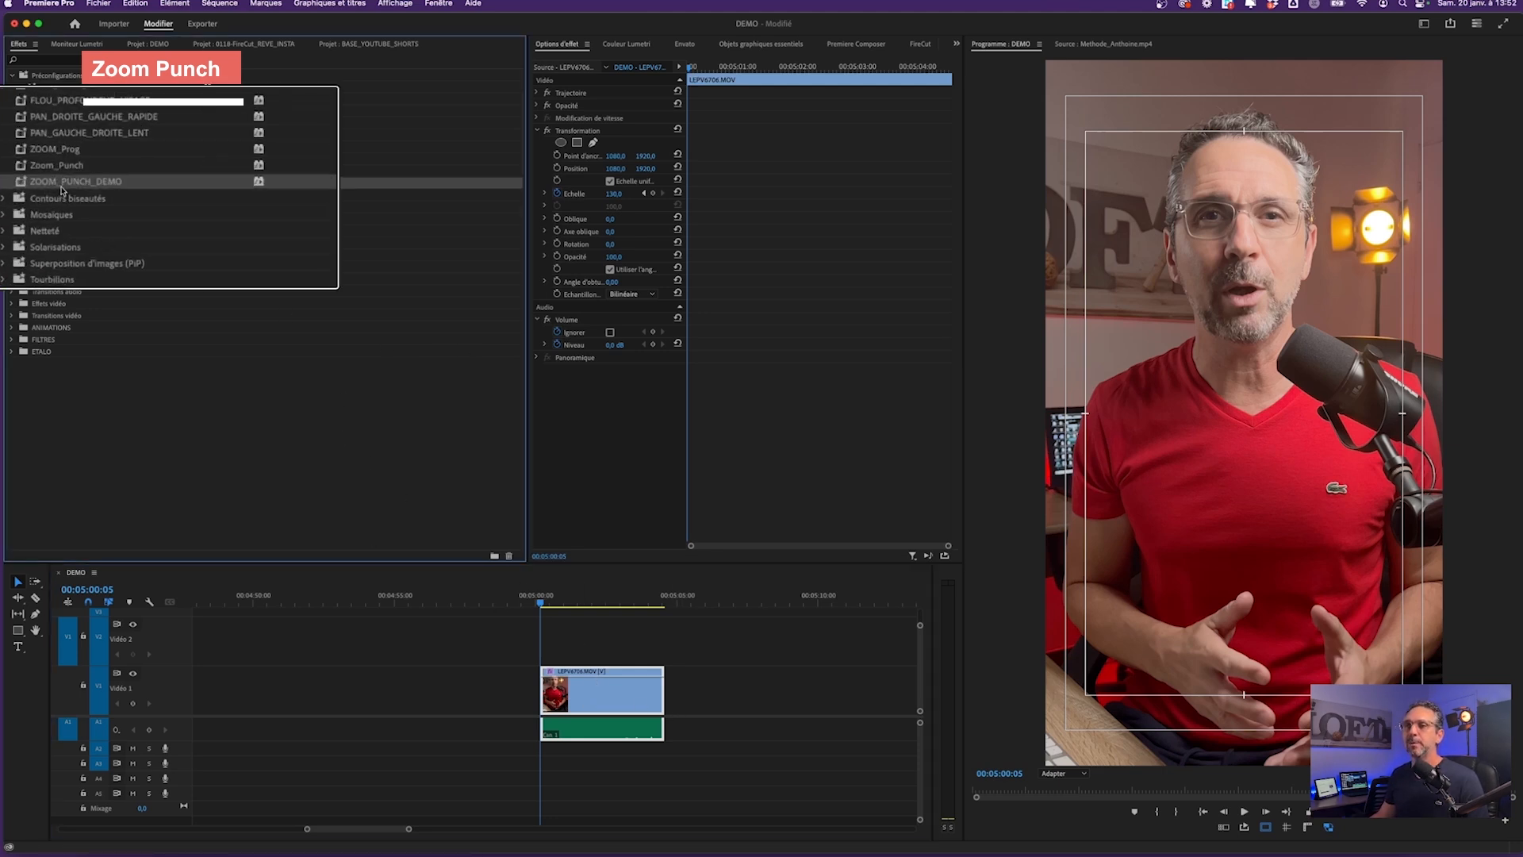
drag(290, 293, 599, 707)
key(space)
key(space)
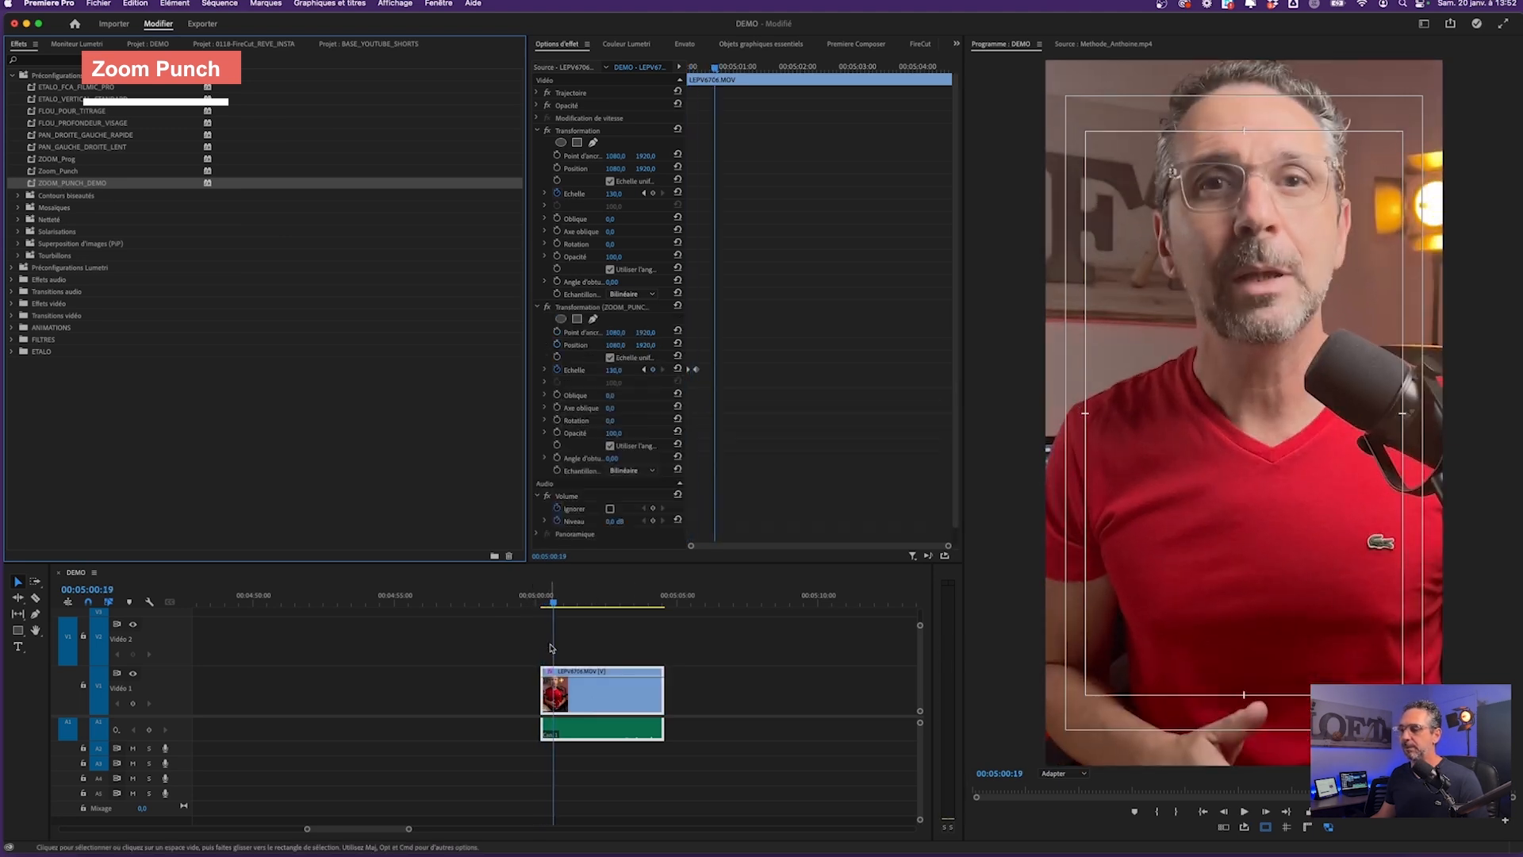
Undo the preset application and the deletion of the clip's first part
key(super+z)
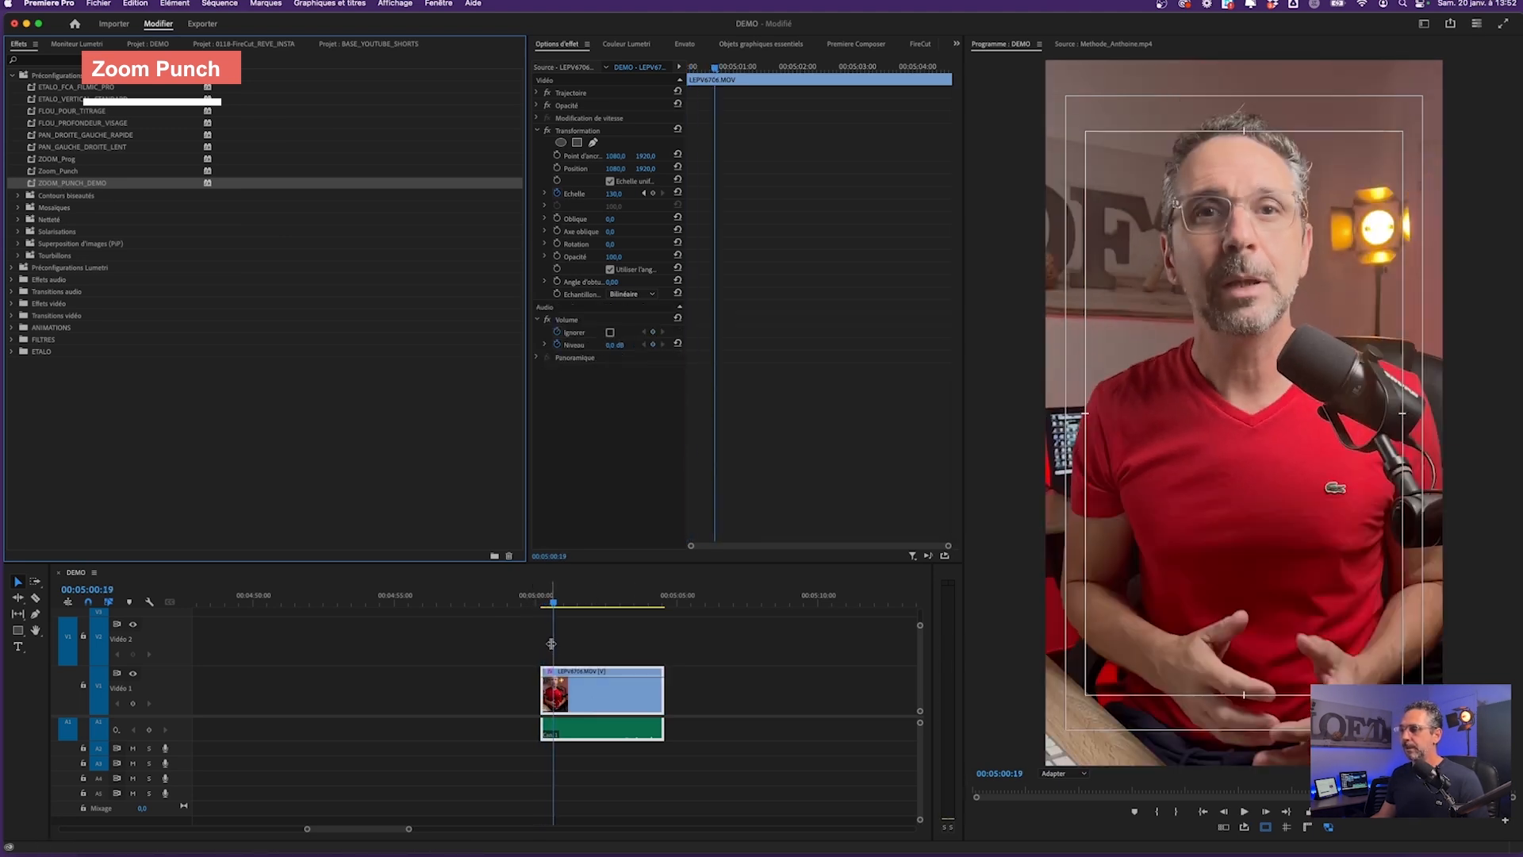
drag(567, 607, 544, 605)
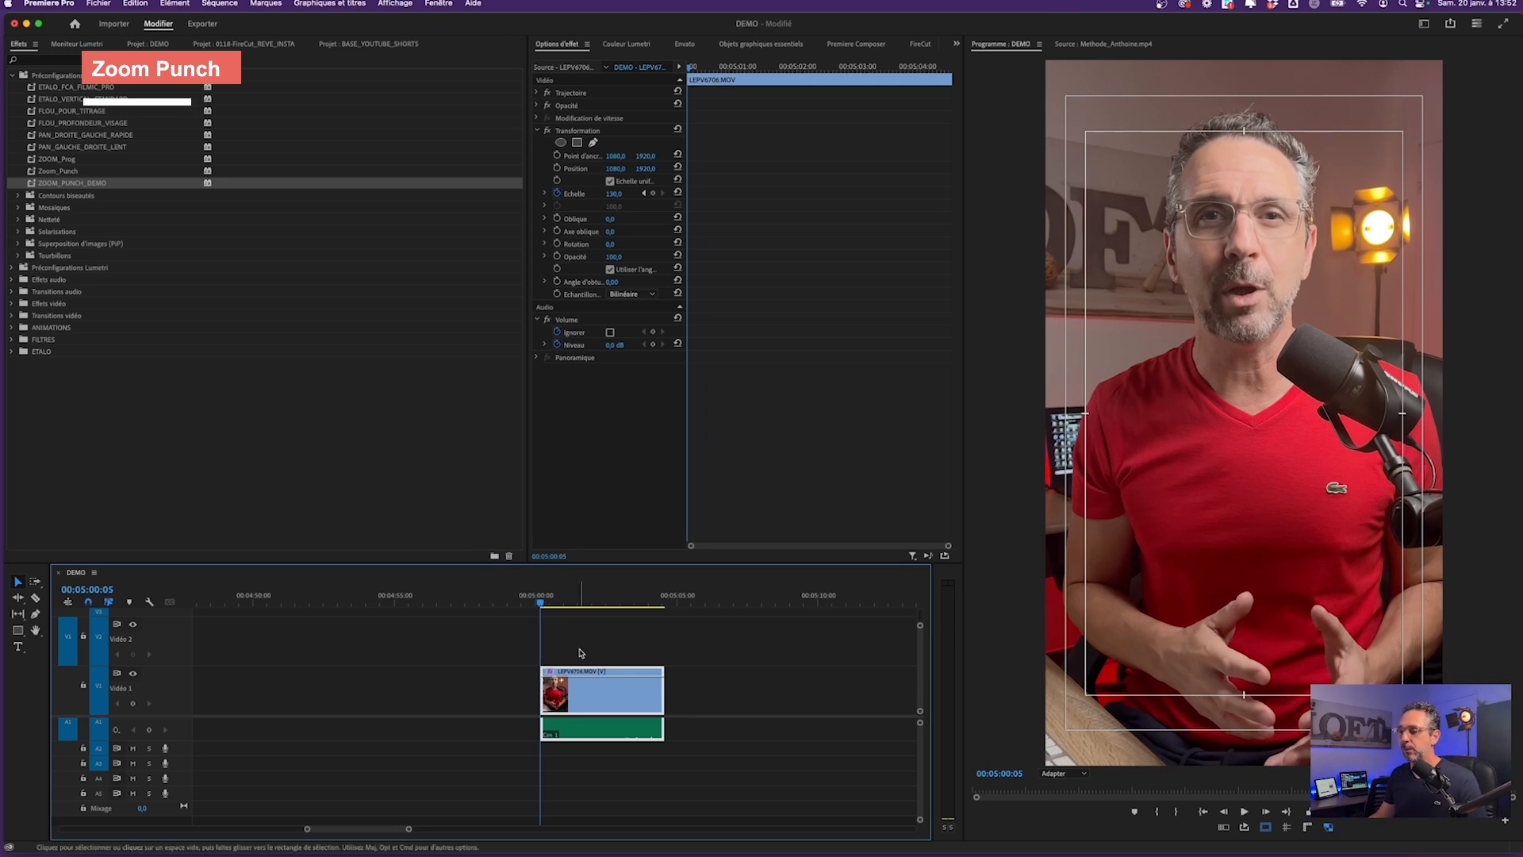
scroll(580, 653, up, 3)
key(super+z)
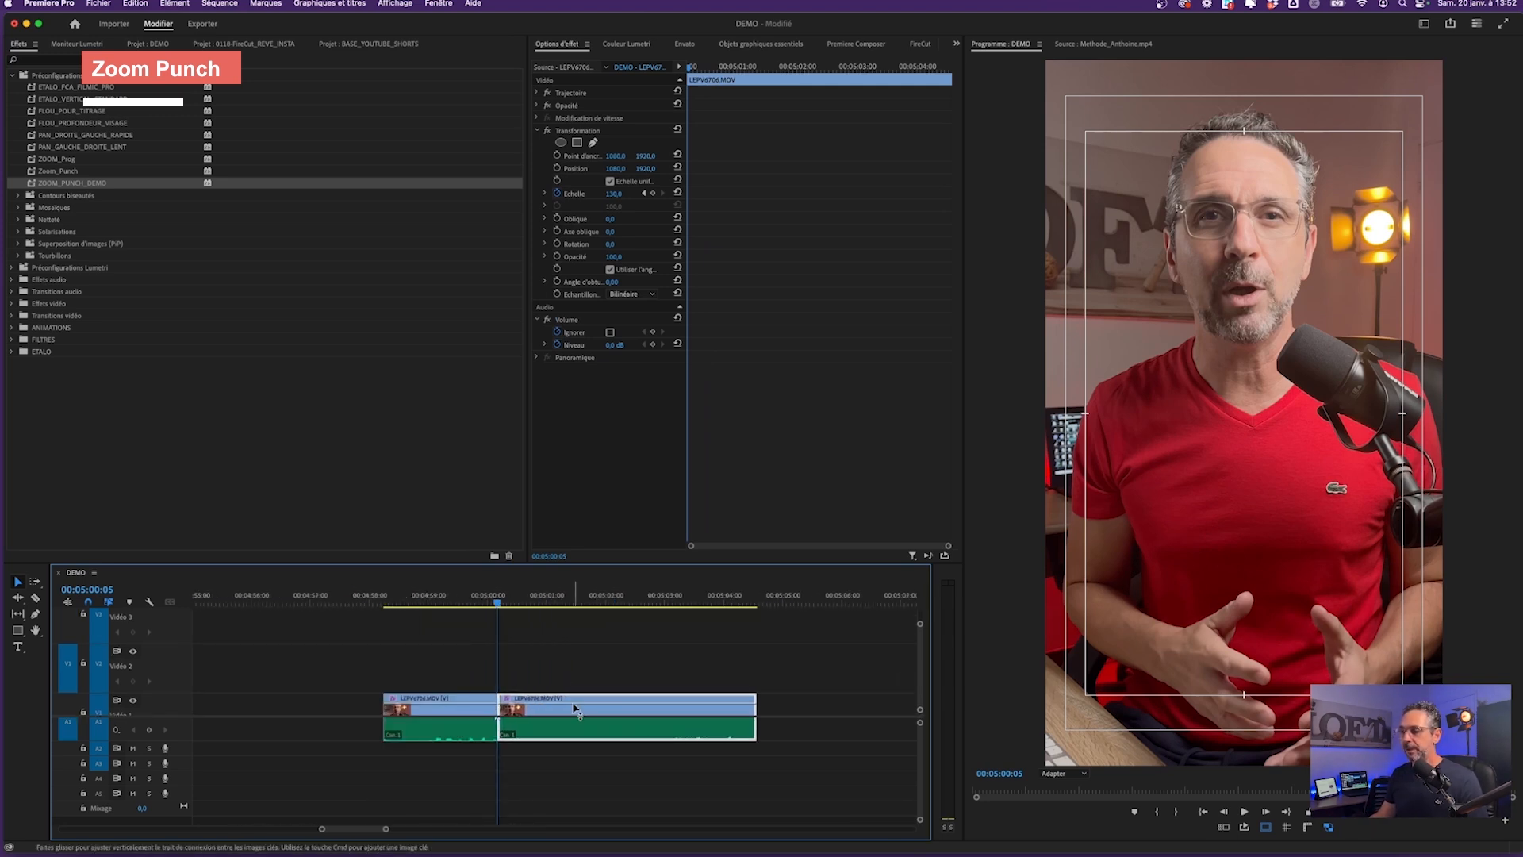
Split the footage on Vidéo 1 into four clips and space them apart along the timeline
click(551, 654)
scroll(550, 655, down, 3)
key(c)
click(564, 686)
Apply the ZOOM_PUNCH_DEMO preset to the last three clips at once and check the zoom on the final clip
drag(722, 649, 535, 740)
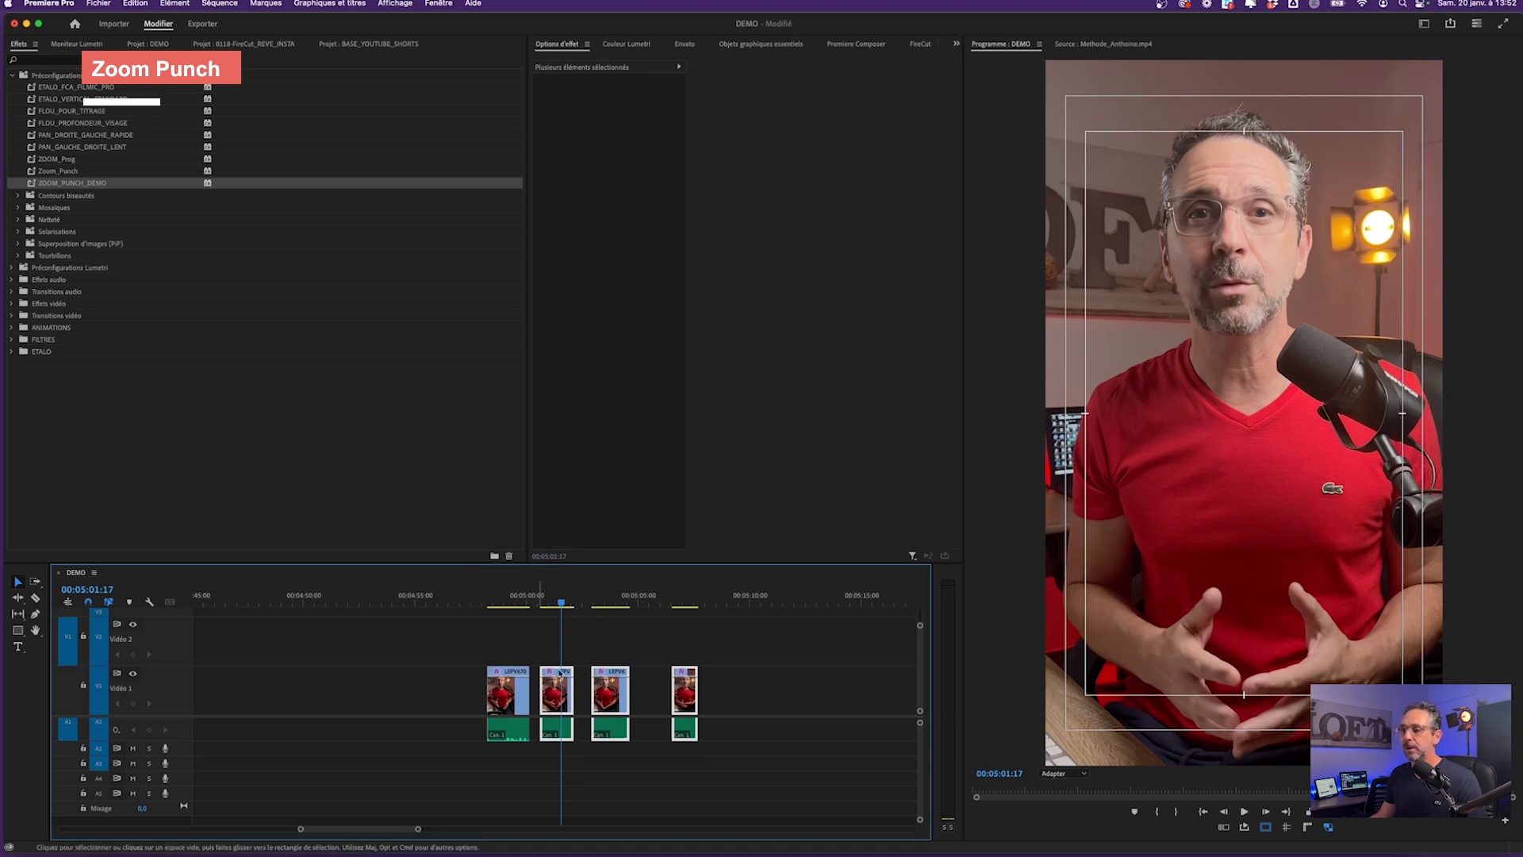
drag(786, 678, 555, 739)
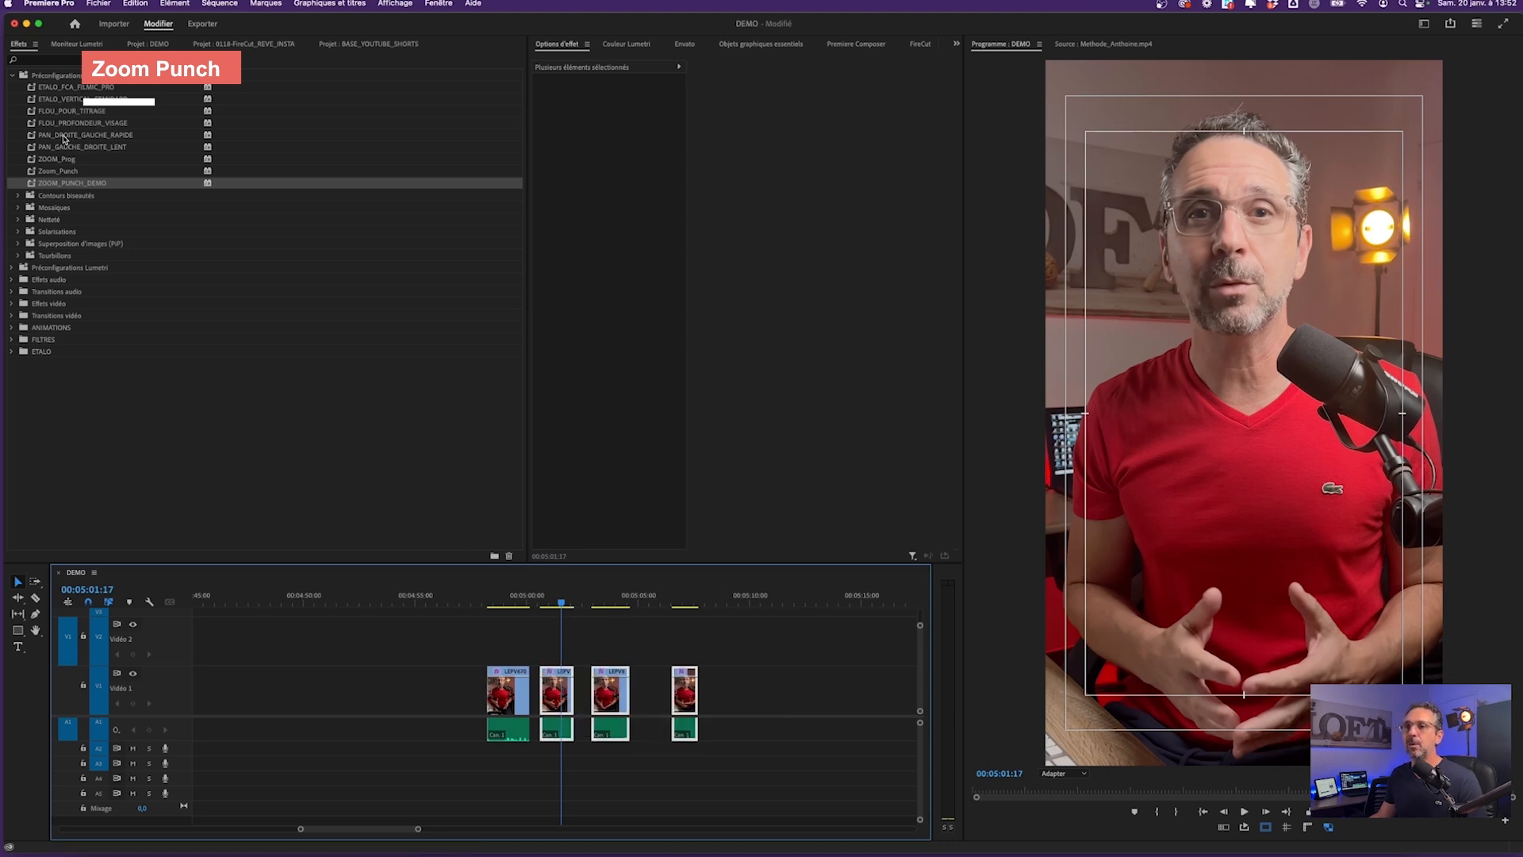
click(60, 184)
drag(487, 514, 554, 698)
drag(560, 604, 681, 605)
click(715, 631)
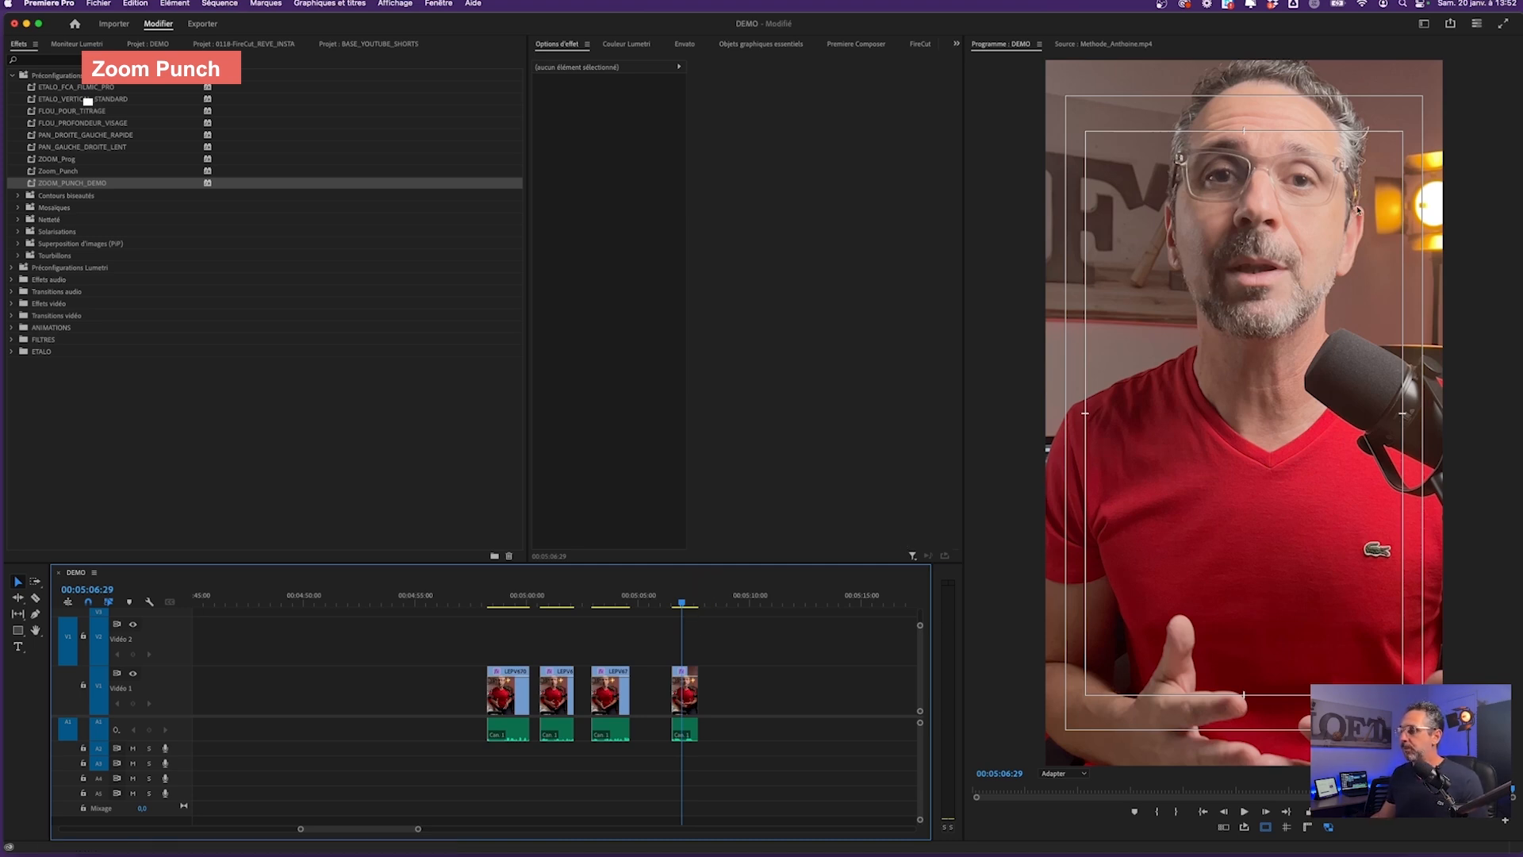
Step frame by frame through the glitch transition in the reference video loaded in the source monitor
click(674, 605)
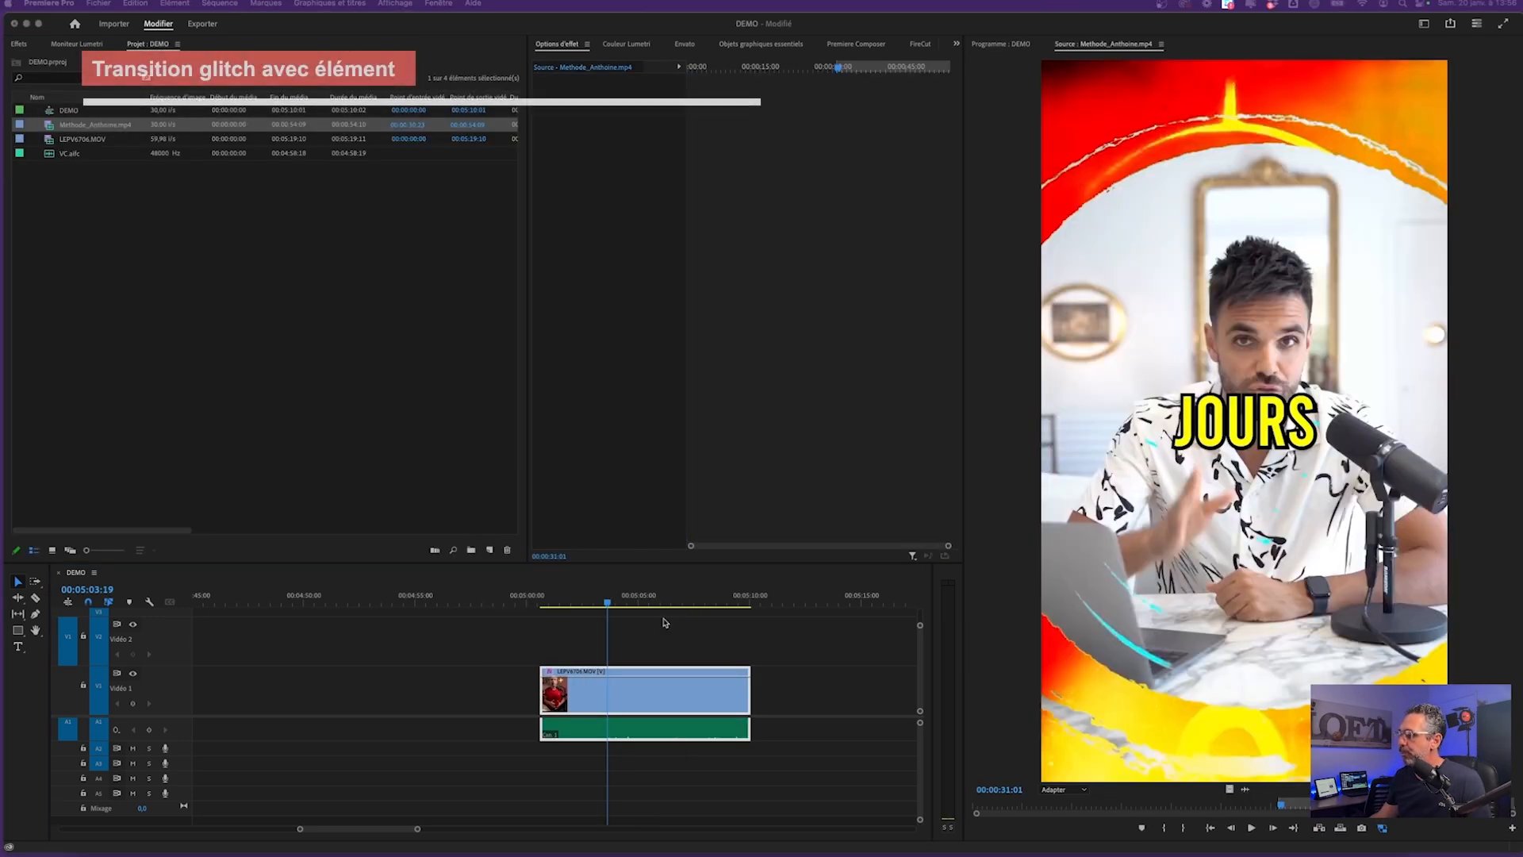
click(1283, 808)
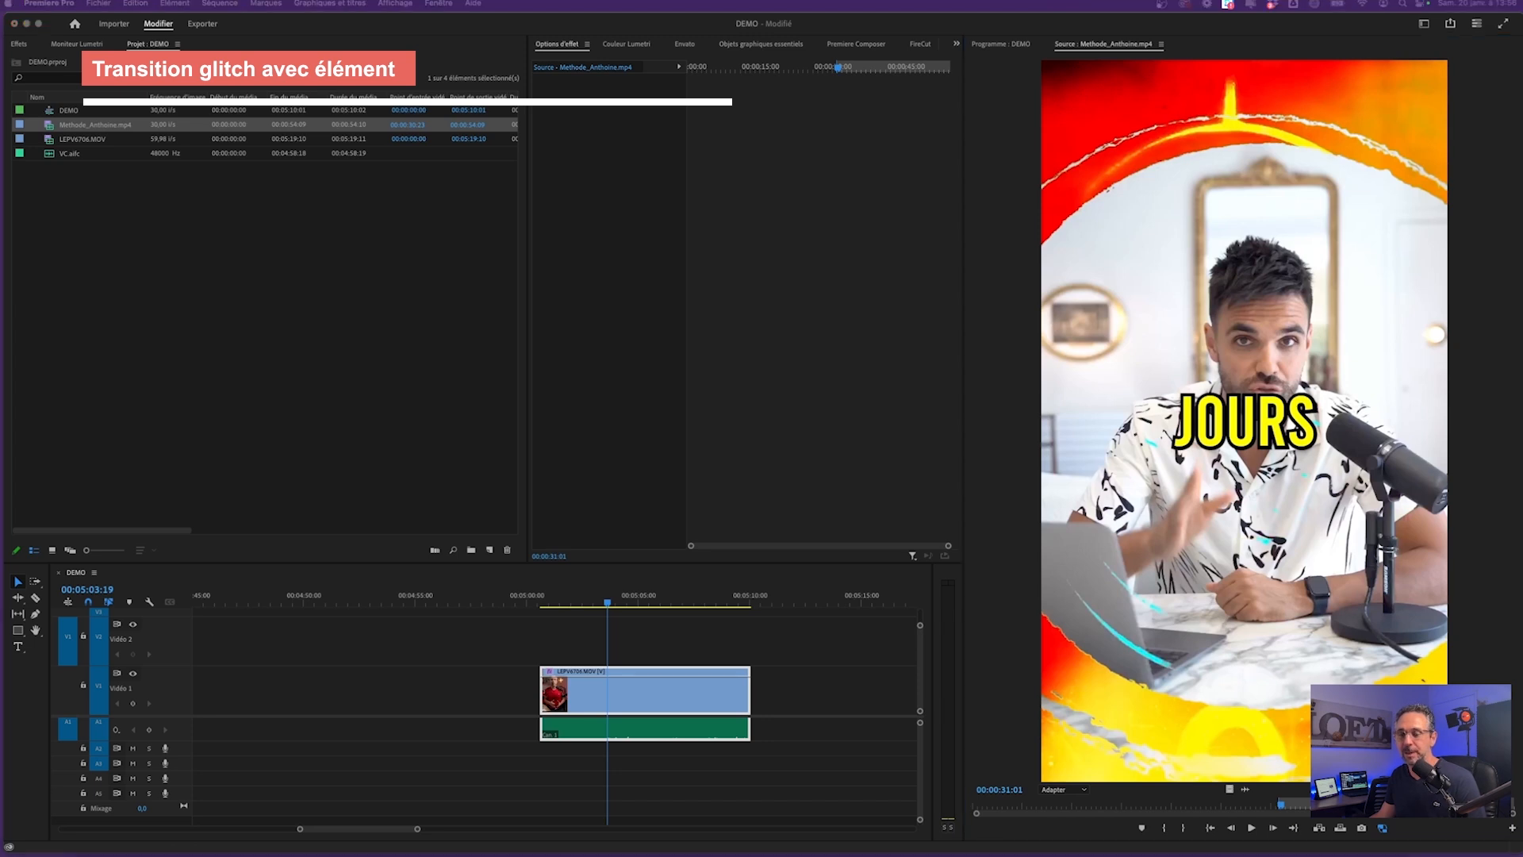
click(1281, 807)
drag(1280, 808, 1283, 809)
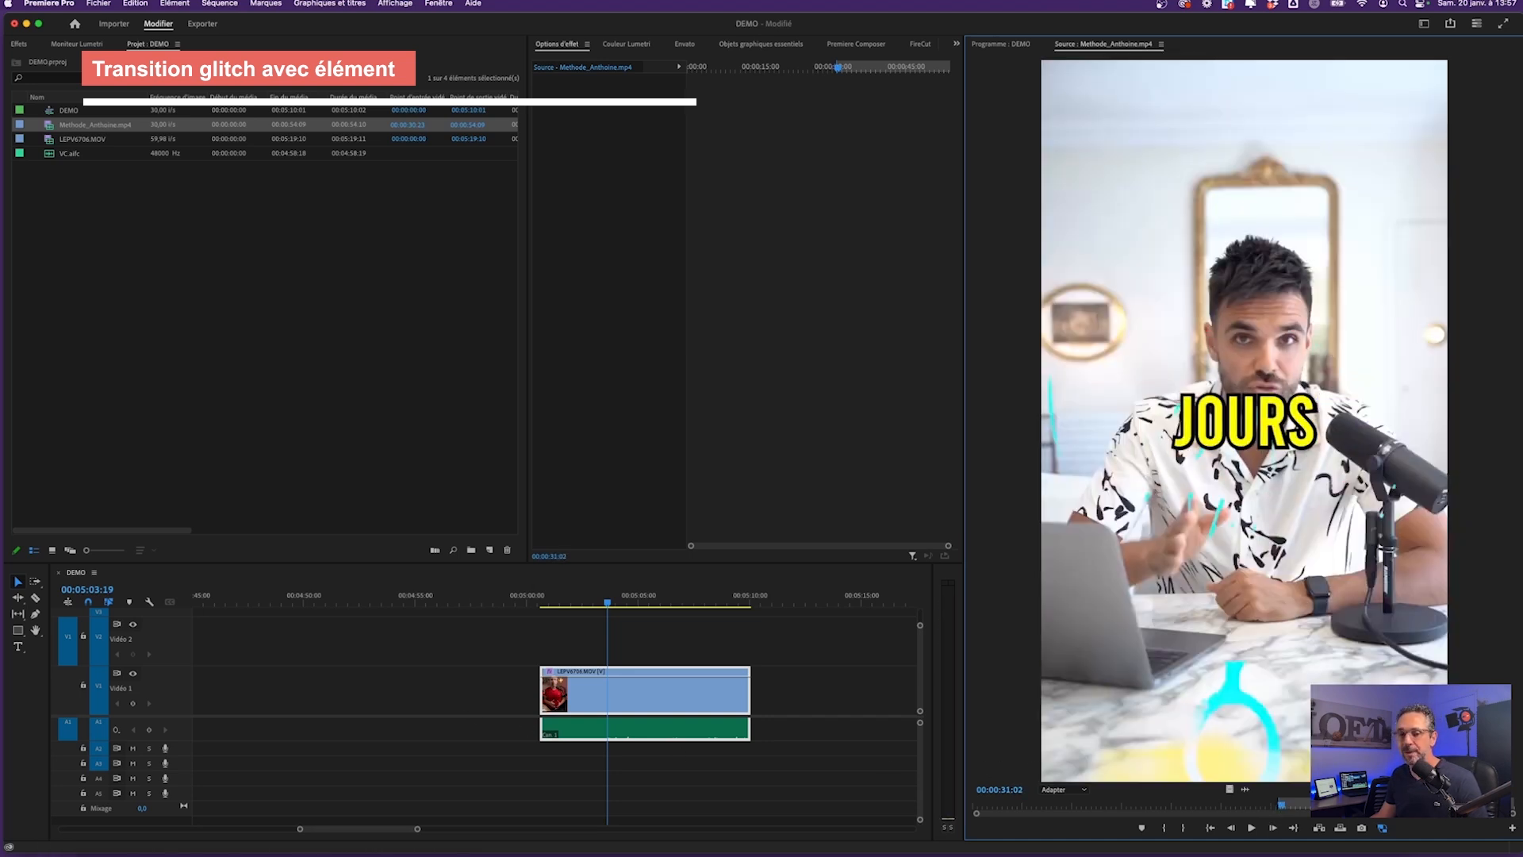
click(412, 433)
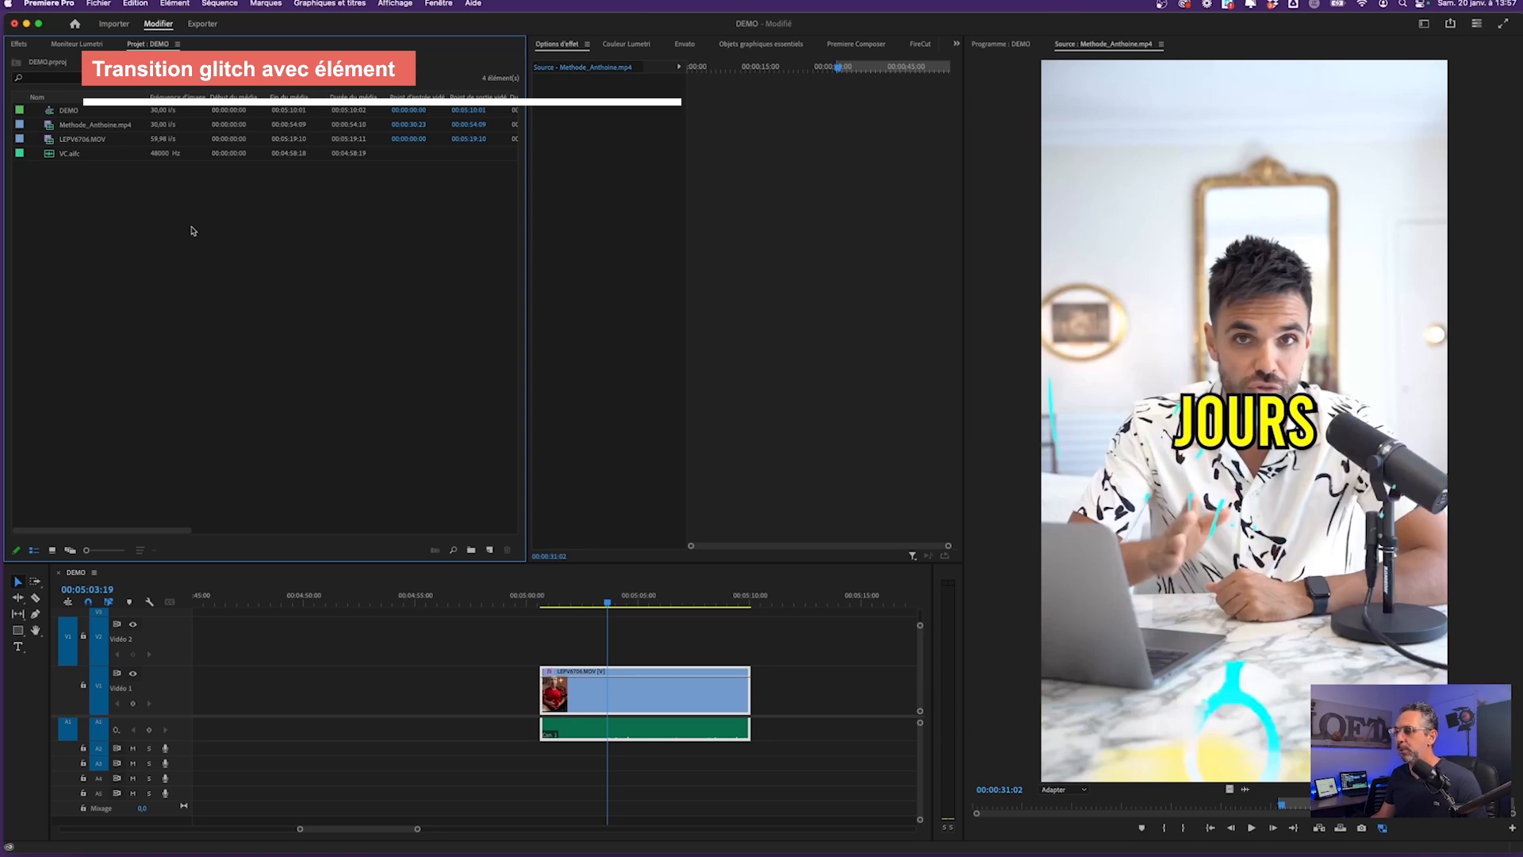
Switch to Chrome, search Pexels videos for "glitch" and browse the available royalty-free clips
key(super+Tab)
key(super+Tab)
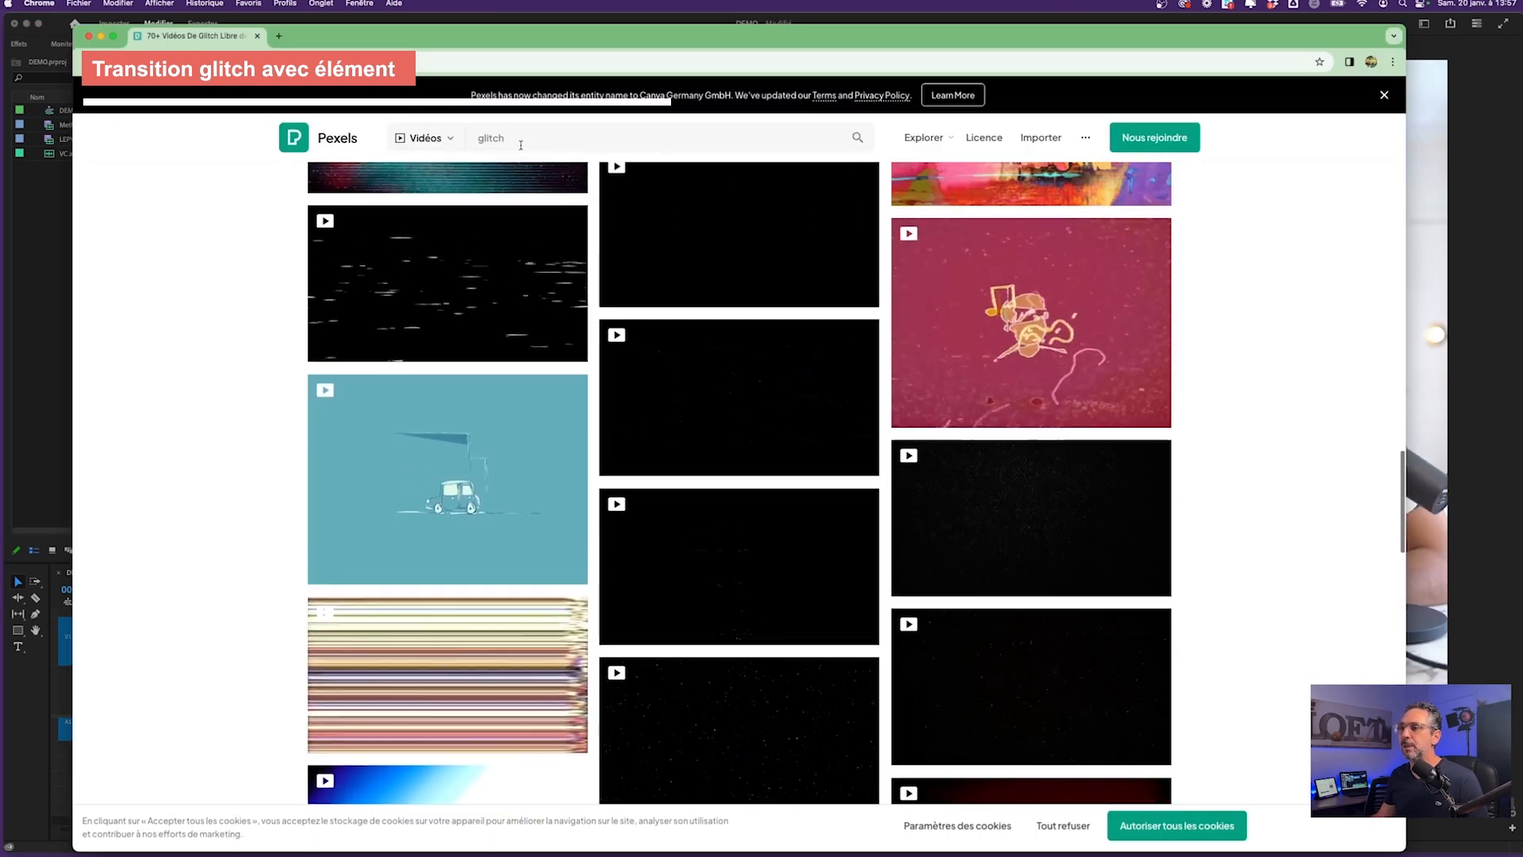
click(521, 140)
key(Return)
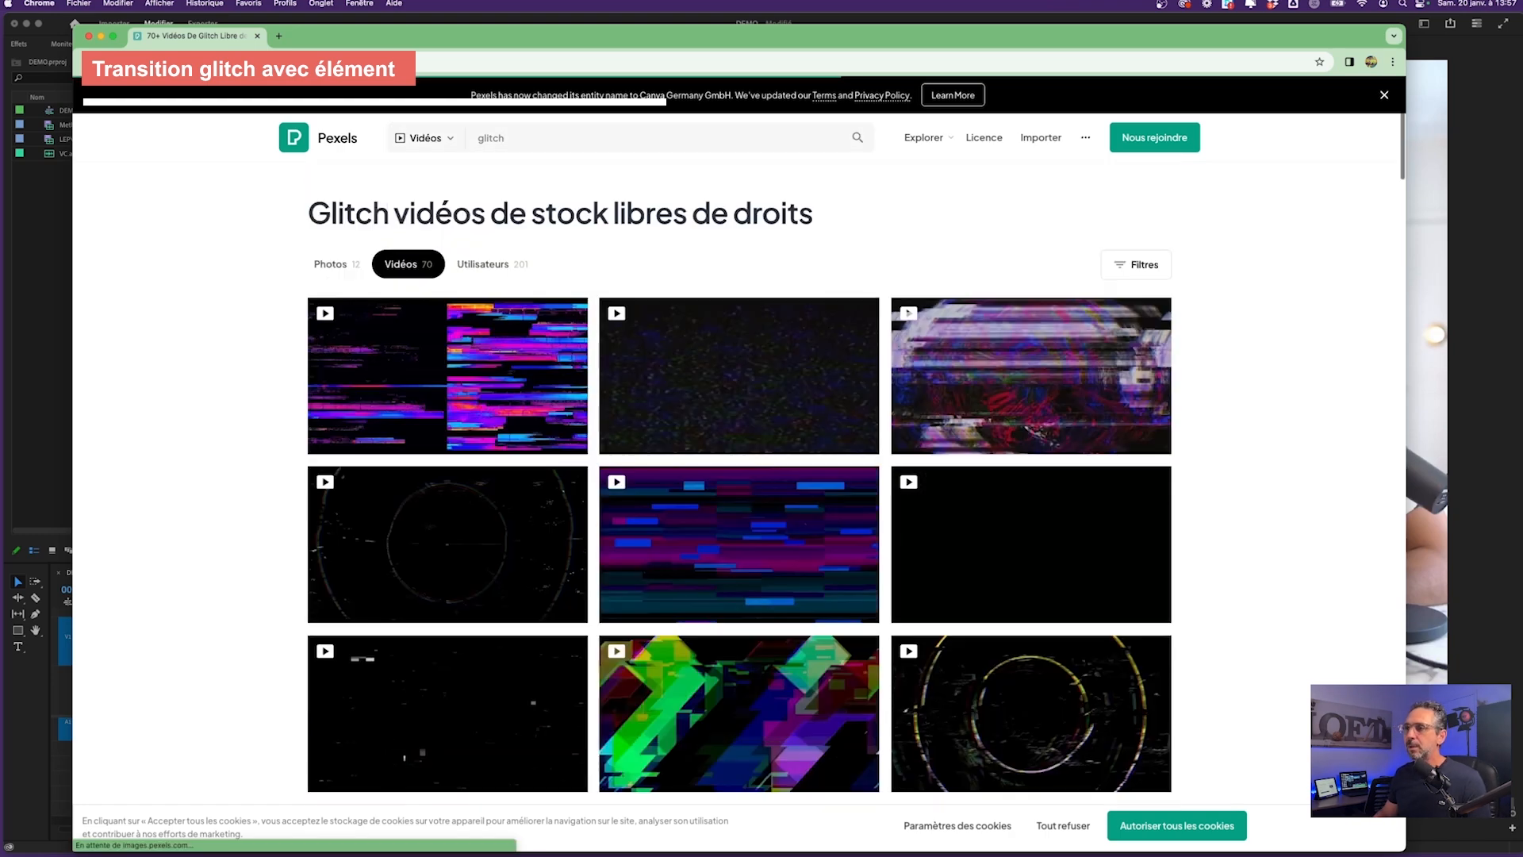
scroll(748, 554, down, 15)
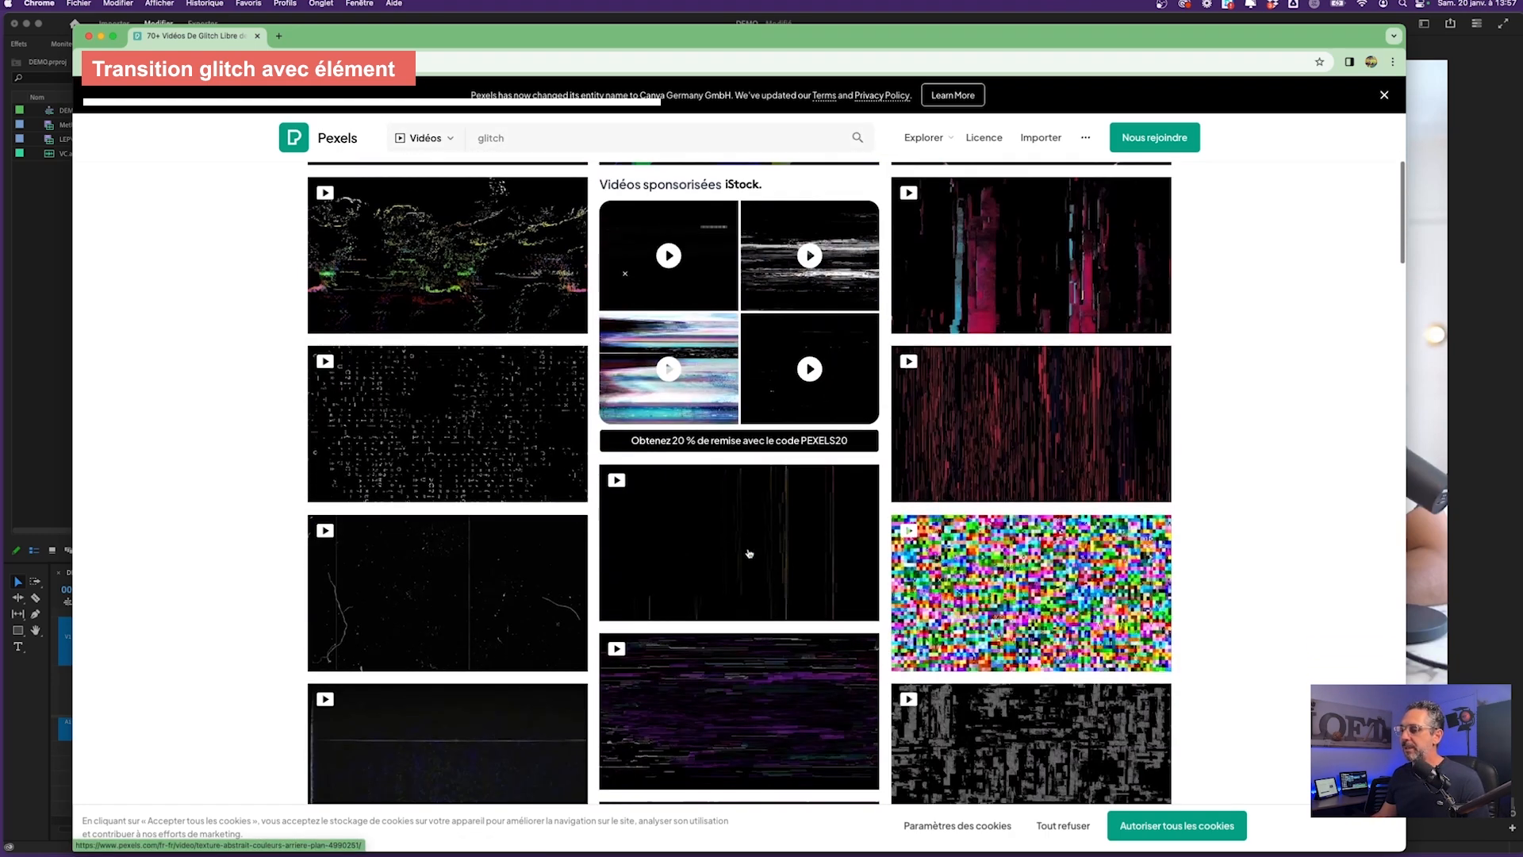
scroll(748, 554, down, 20)
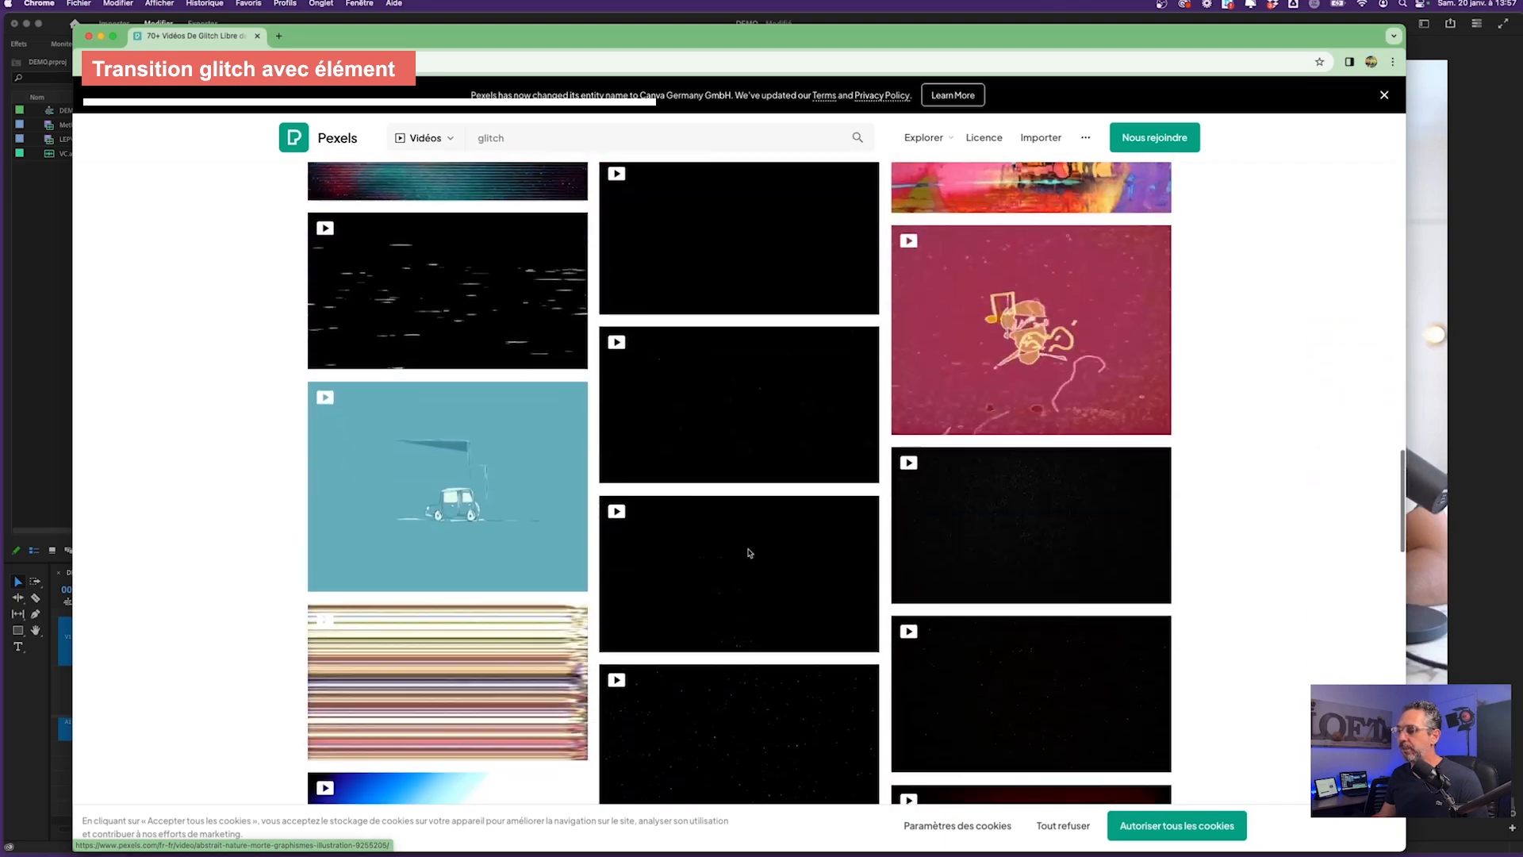
scroll(748, 554, up, 20)
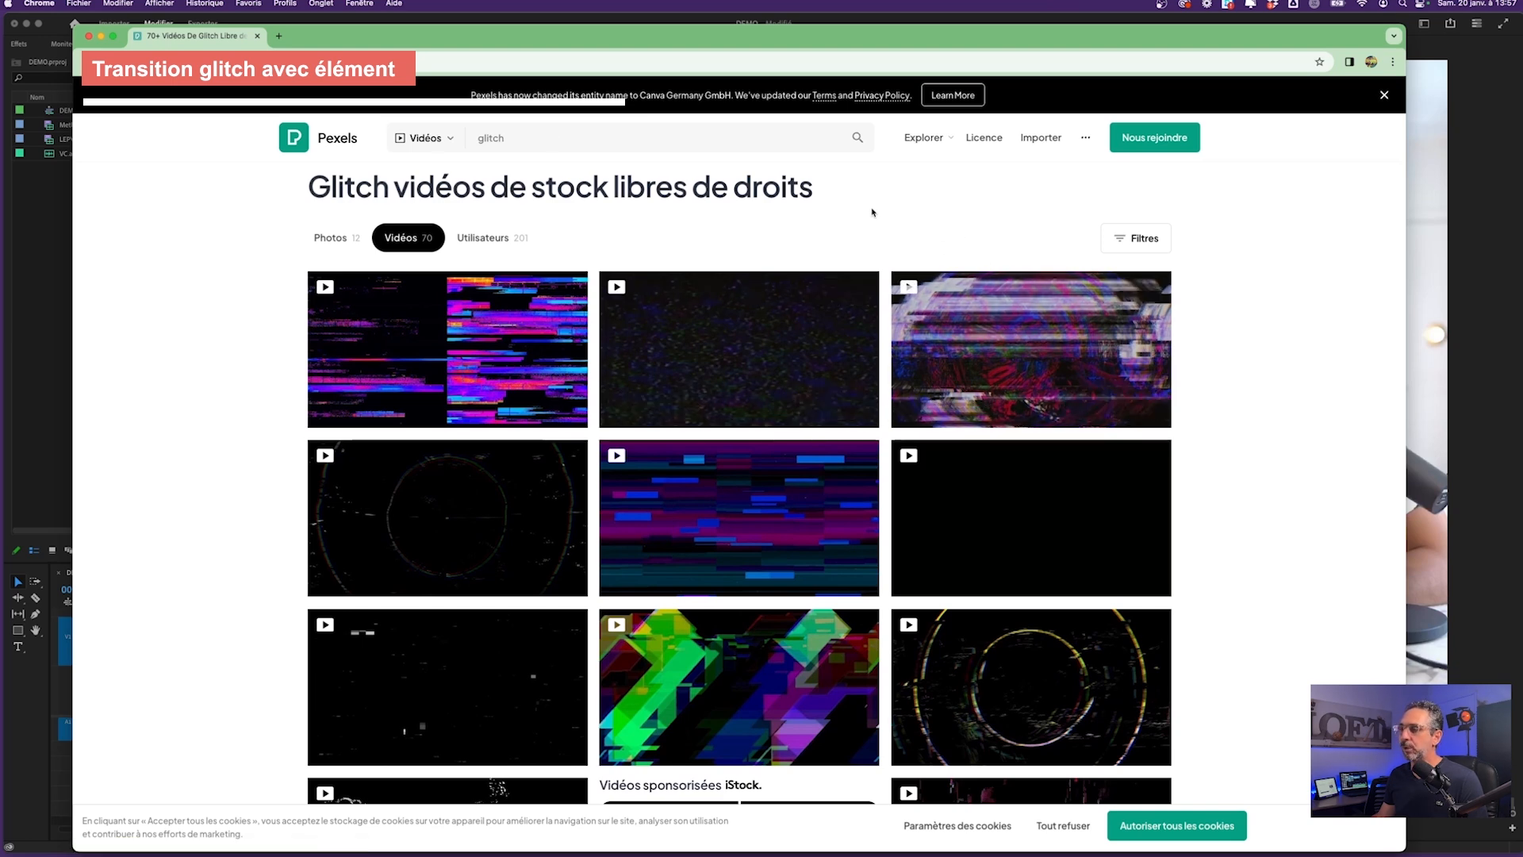
Switch to Finder, preview the envato-W33EKSR data matrix clip in the ELEMENTS folder and import it into the DEMO project in Premiere Pro
key(super+Tab)
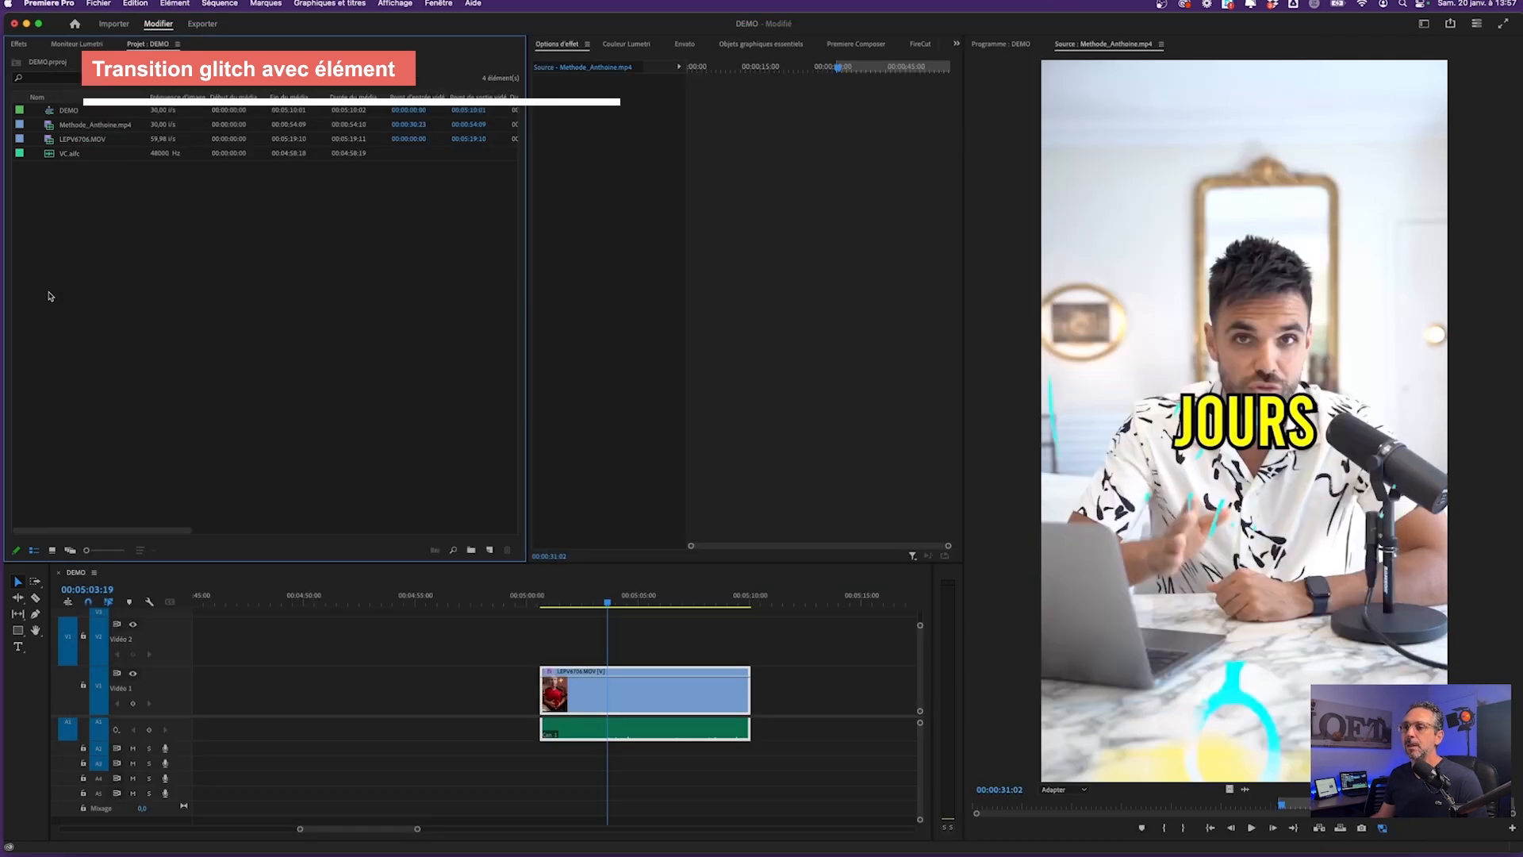
key(super+Tab)
key(super+Tab)
key(super+Tab)
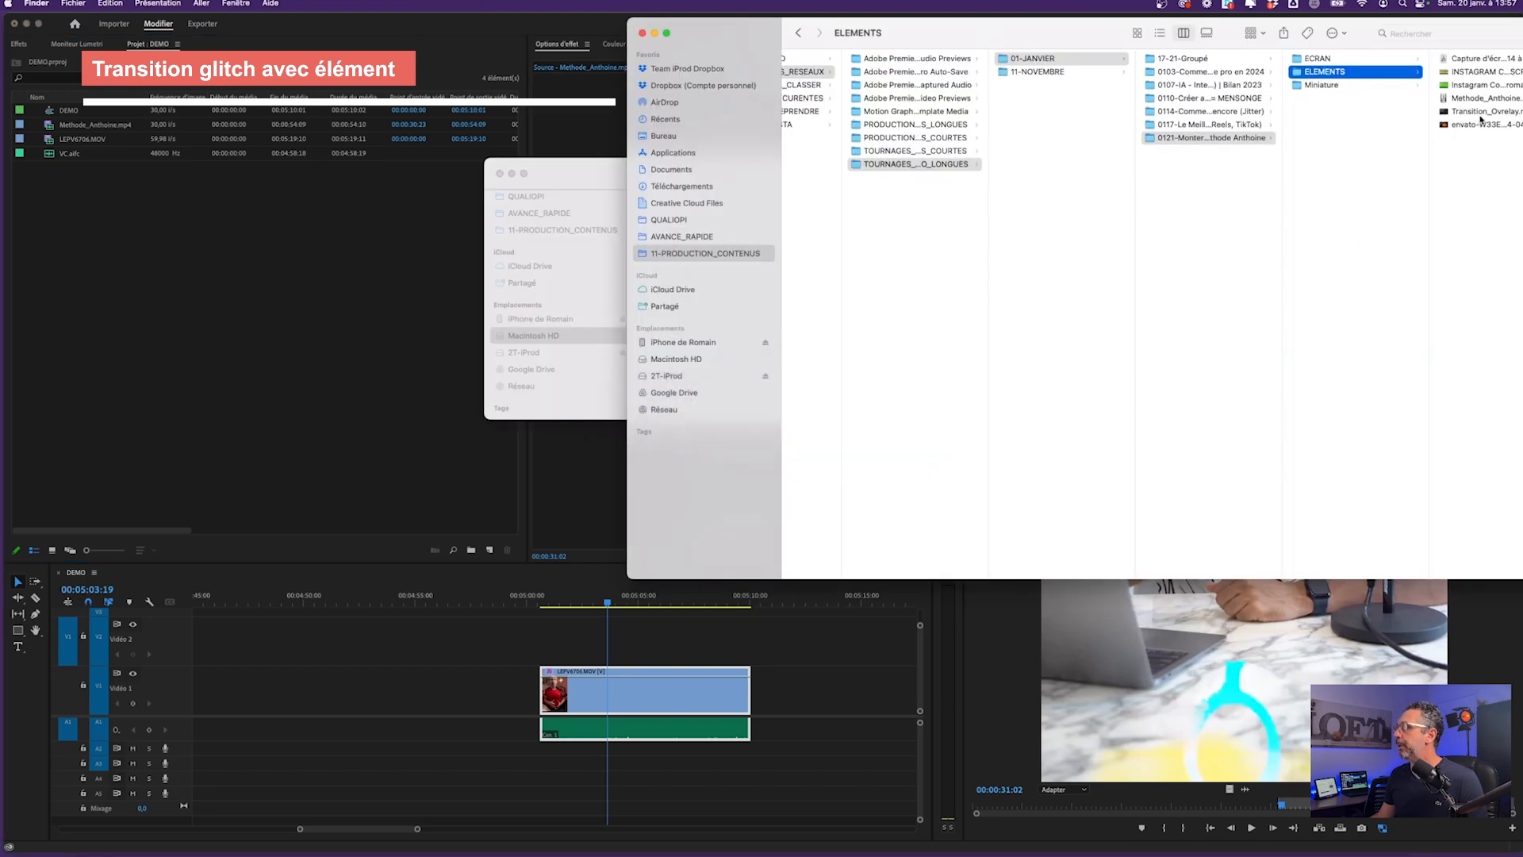
click(1472, 125)
key(space)
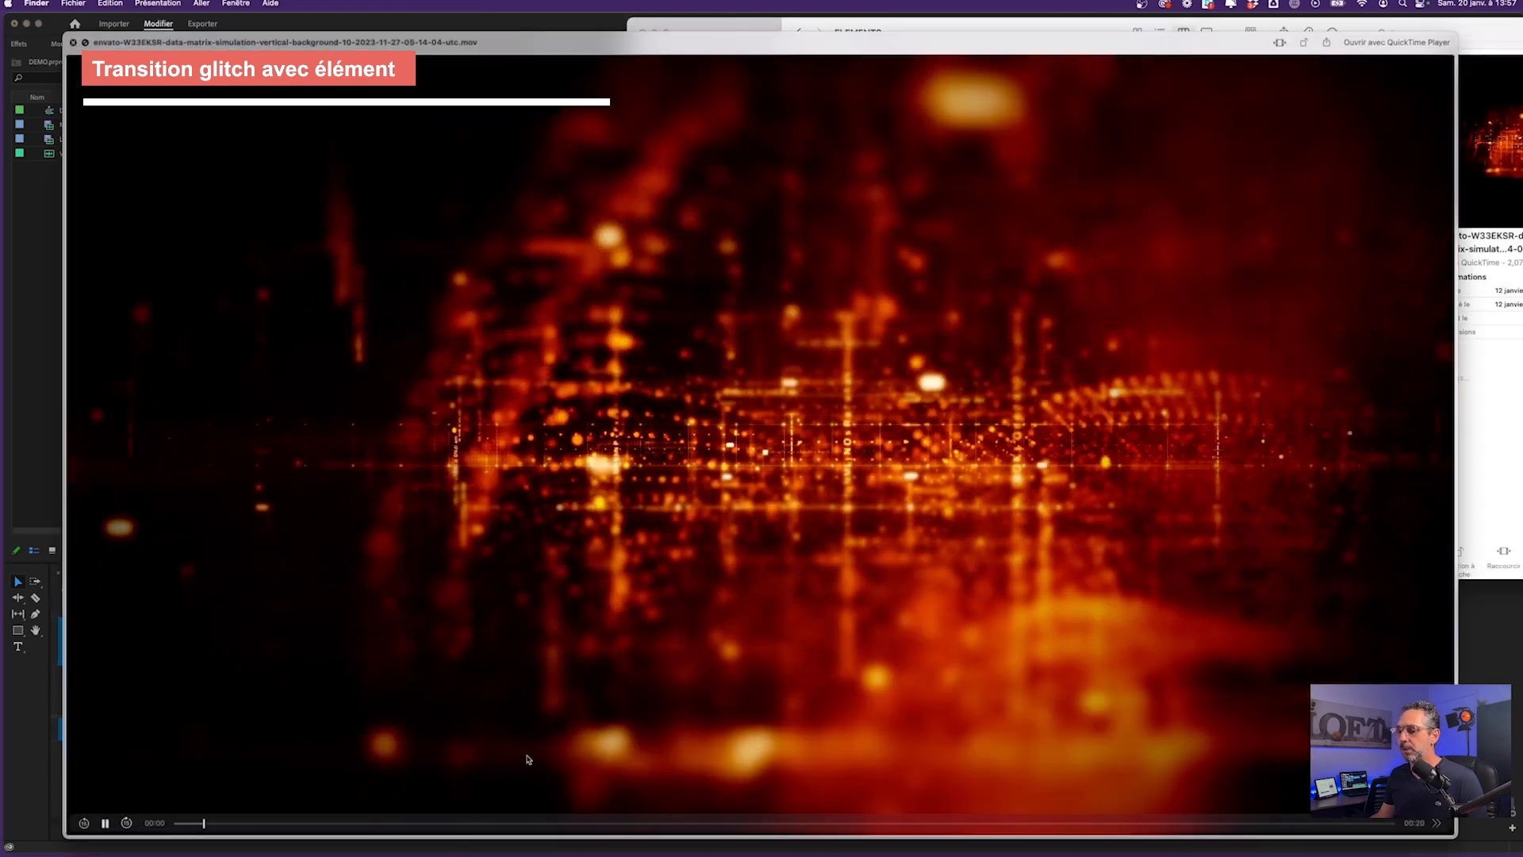
key(space)
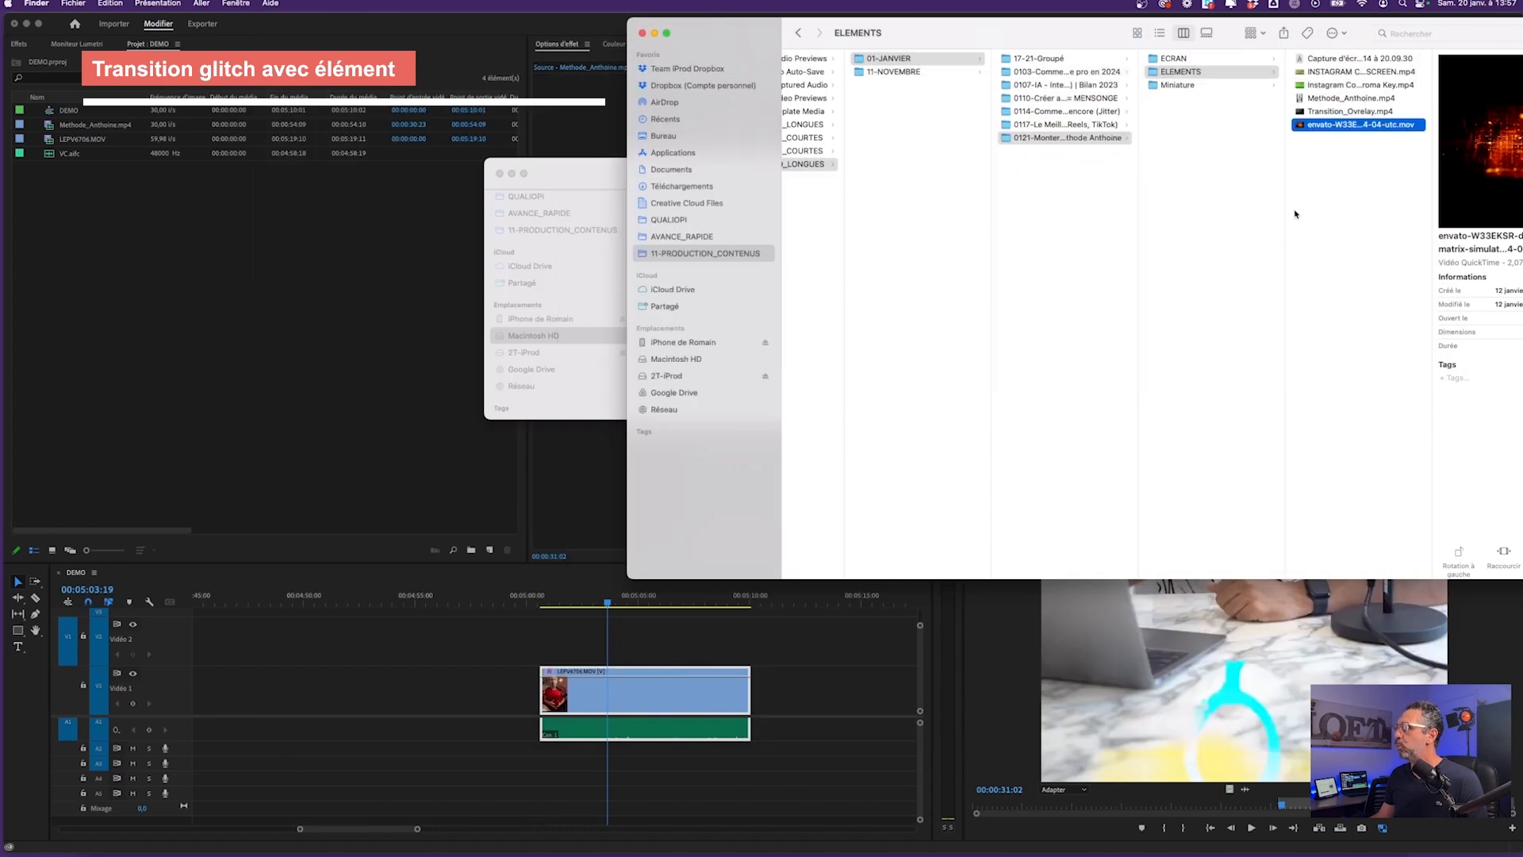
click(1348, 133)
drag(1351, 127, 125, 246)
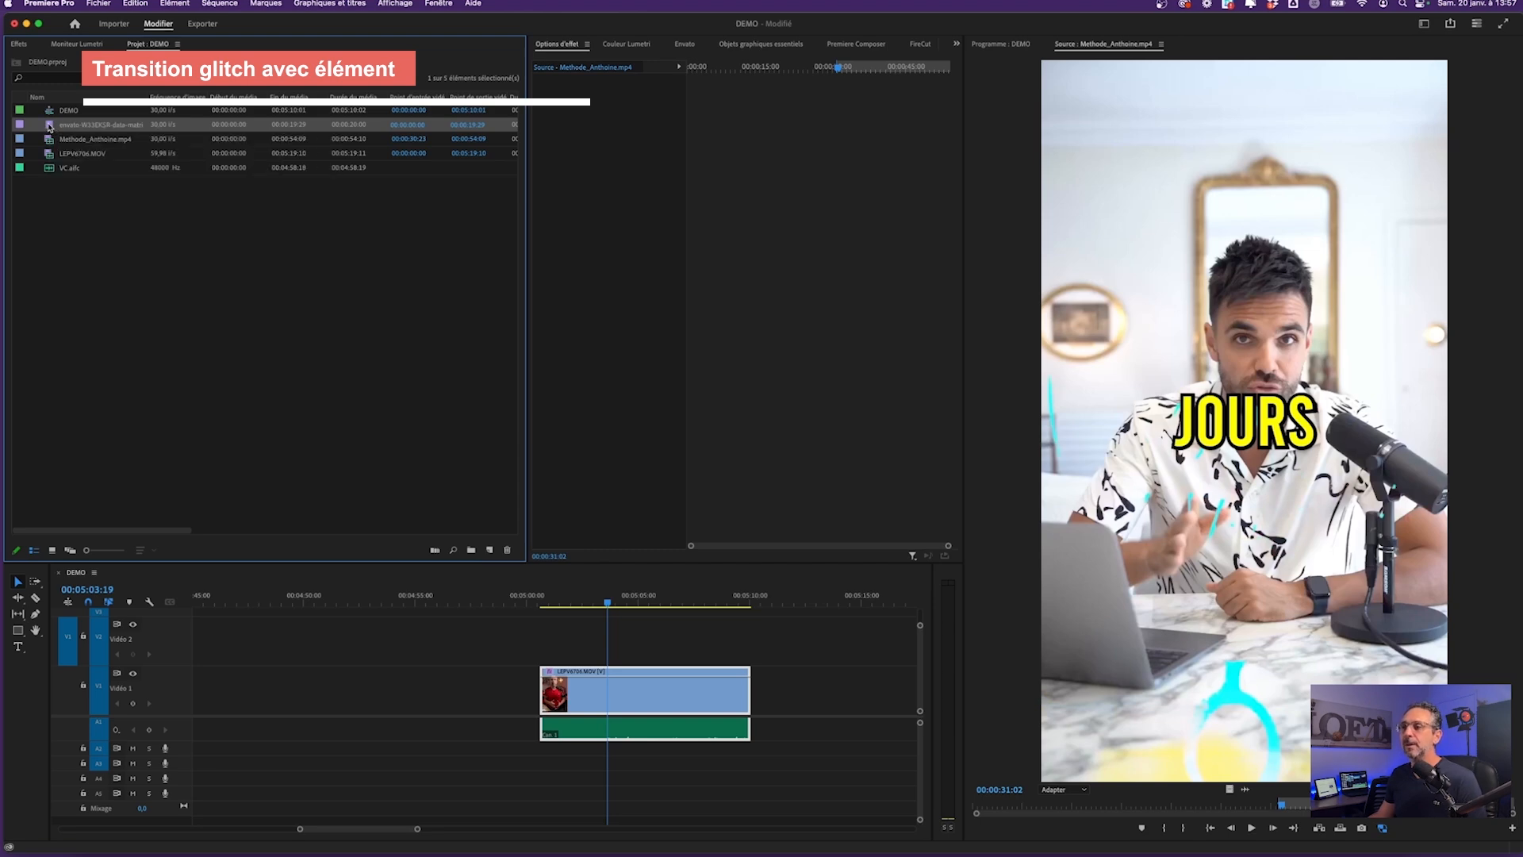
Mark a short excerpt of the data matrix clip and place it on Vidéo 2 above the footage
double_click(49, 127)
mouse_move(1124, 808)
mouse_down()
mouse_move(1283, 807)
mouse_move(674, 638)
mouse_move(596, 638)
mouse_up()
key(i)
key(o)
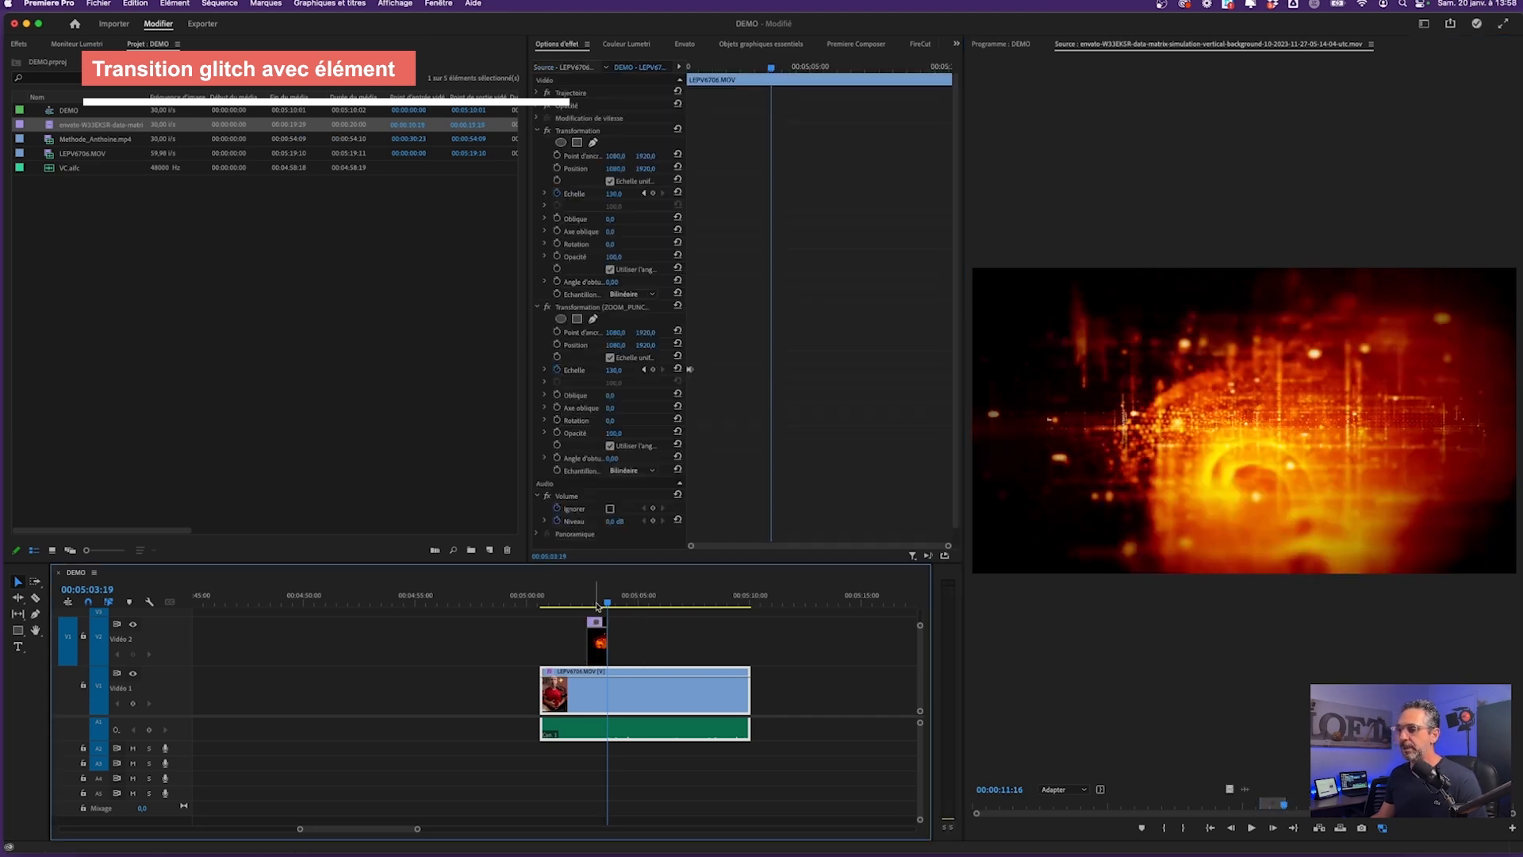
Set the data matrix overlay's rotation to -90° and its Echelle to 53 so it fills the vertical frame
click(593, 603)
click(597, 641)
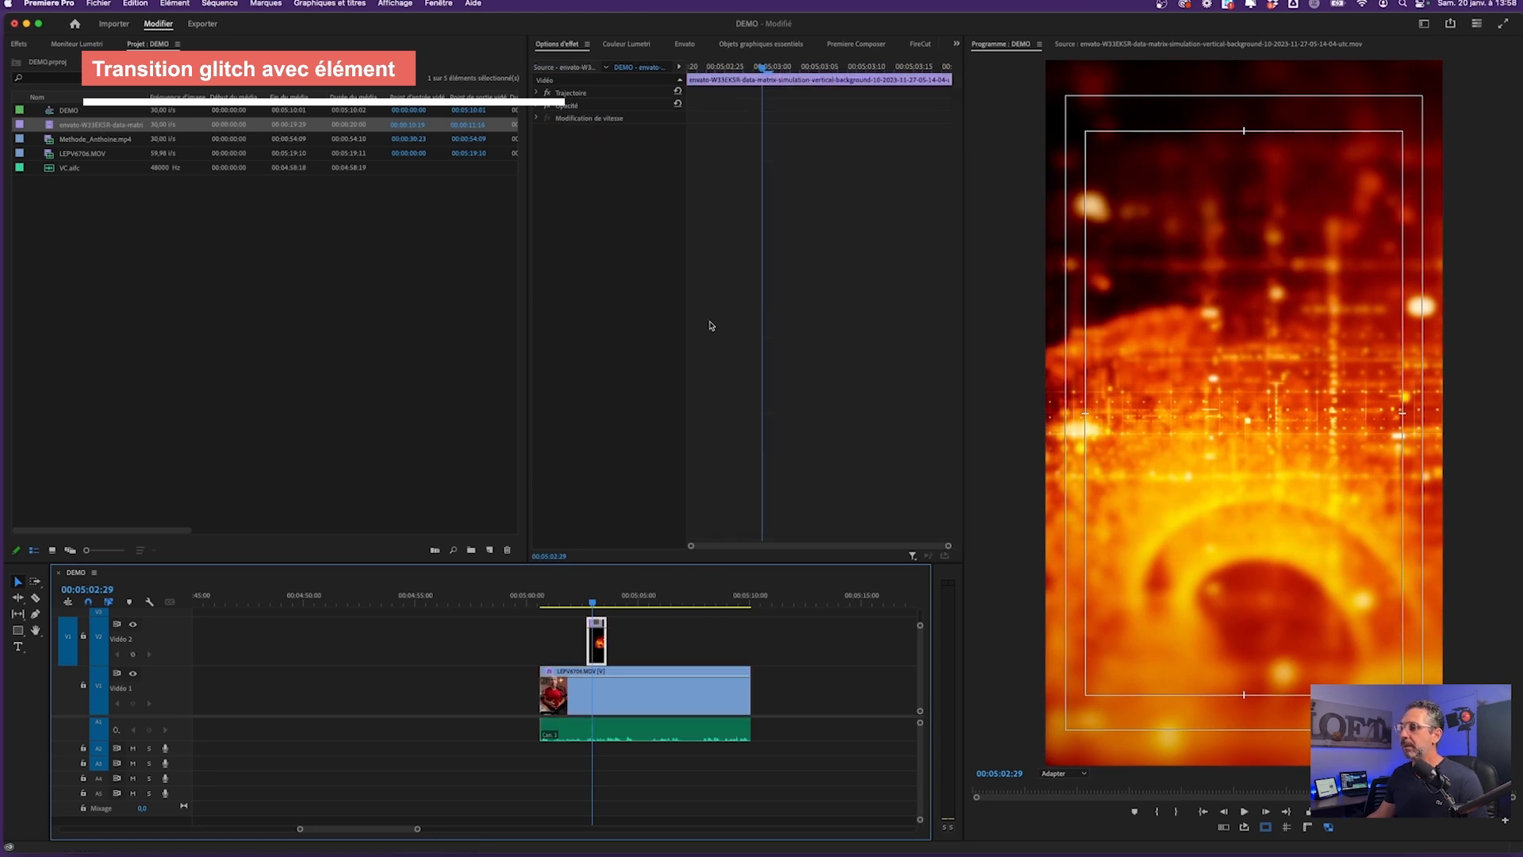
click(597, 598)
drag(635, 563, 675, 497)
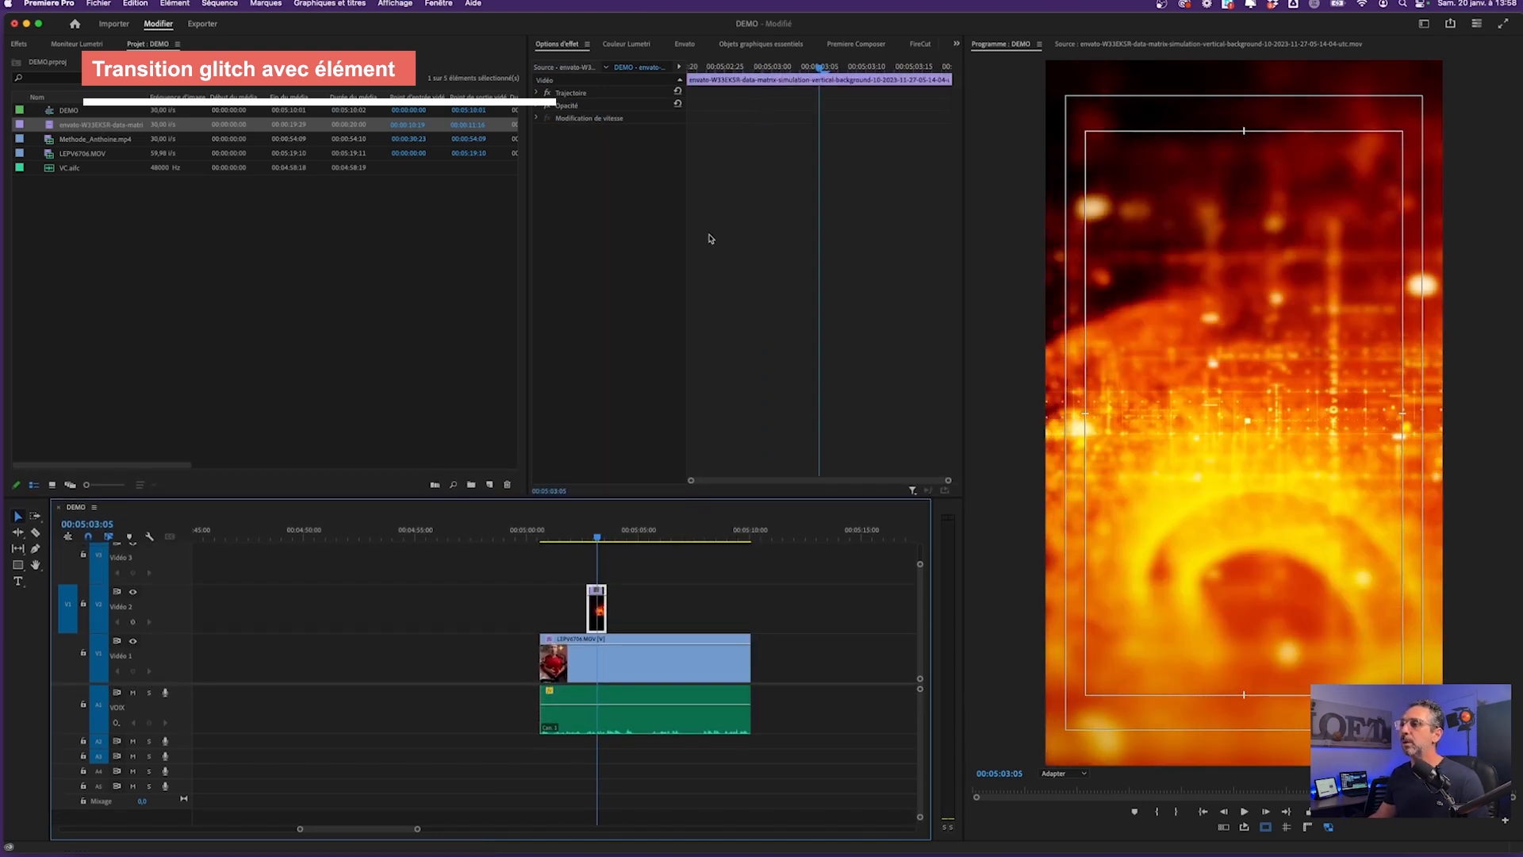
click(563, 45)
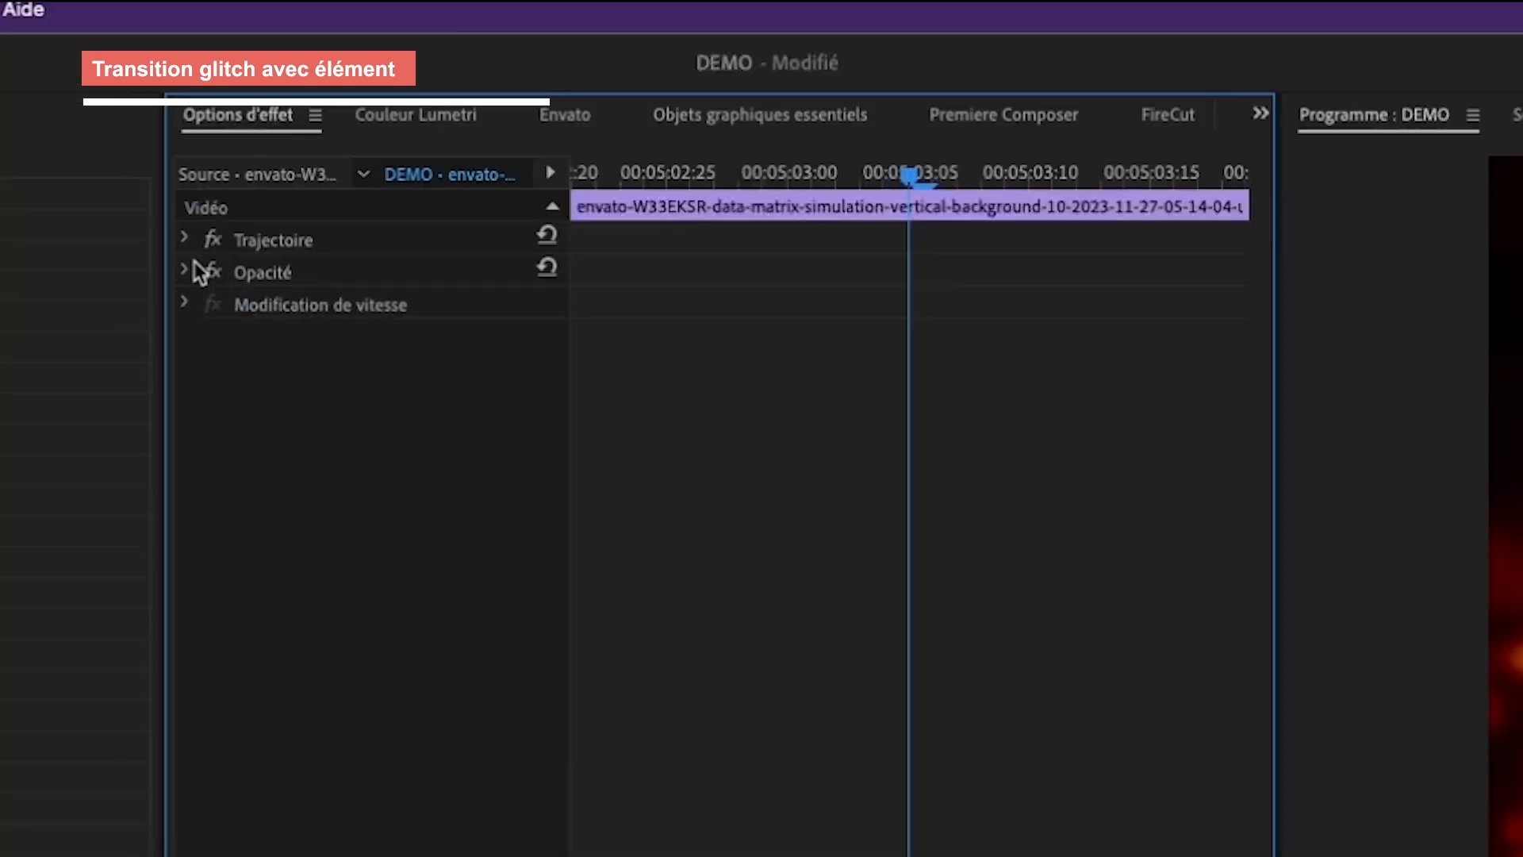
click(184, 236)
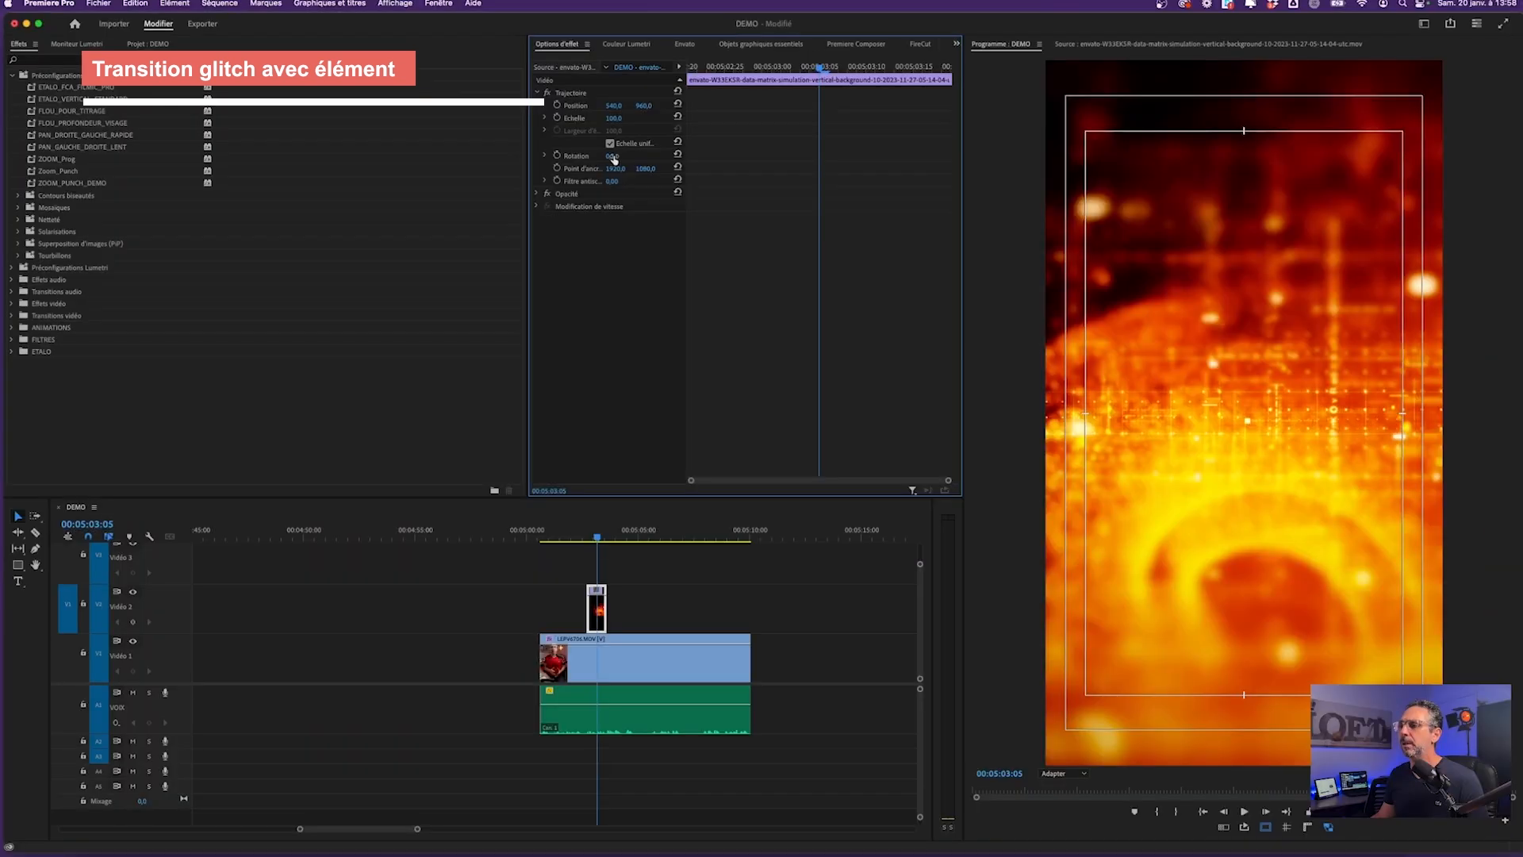
drag(374, 404, 202, 405)
drag(616, 118, 624, 119)
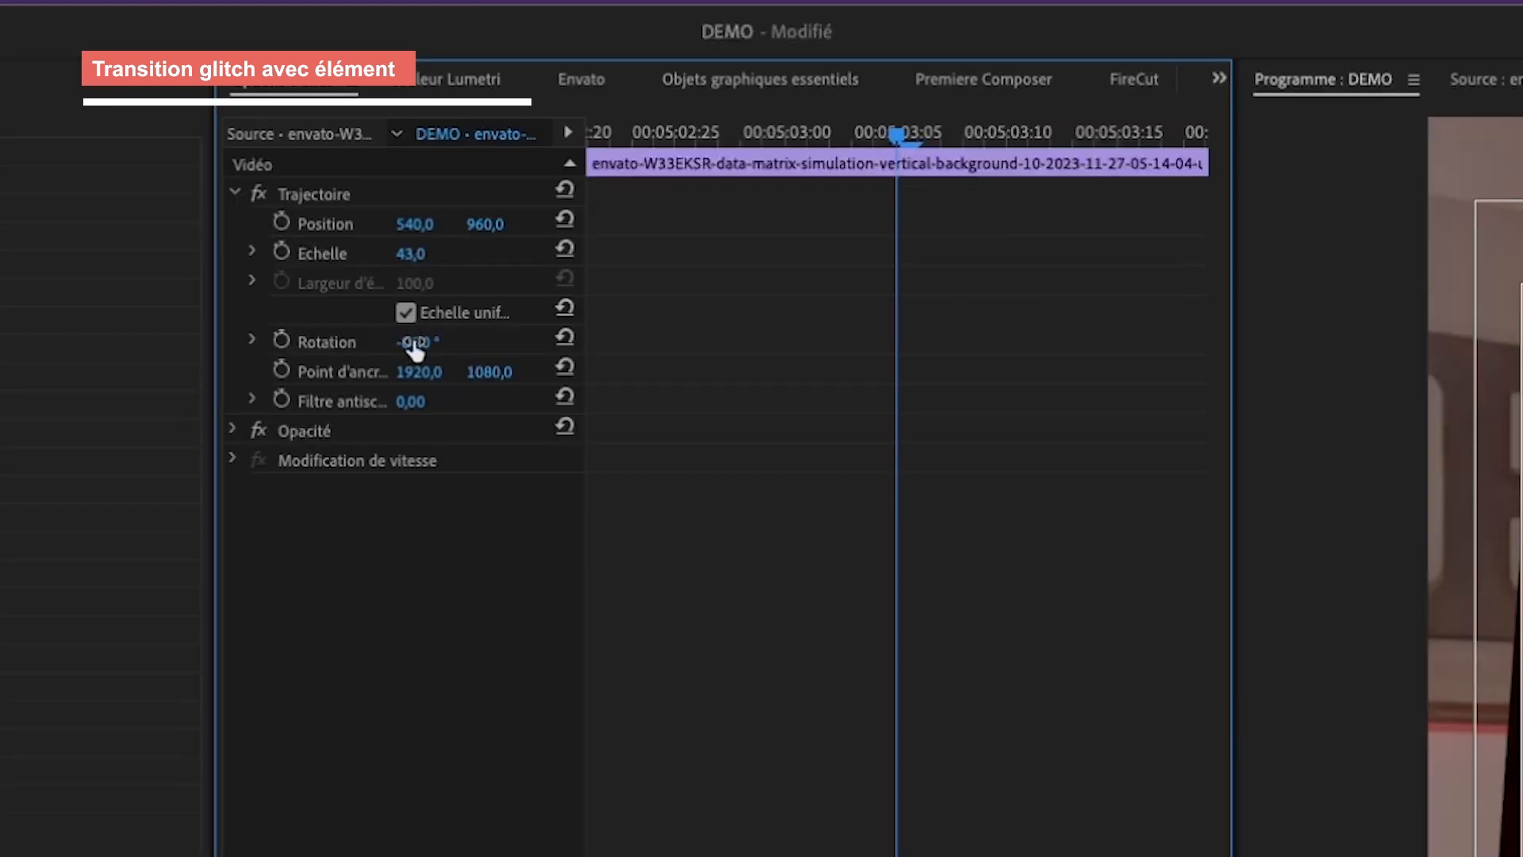
click(615, 155)
text(-90)
key(Return)
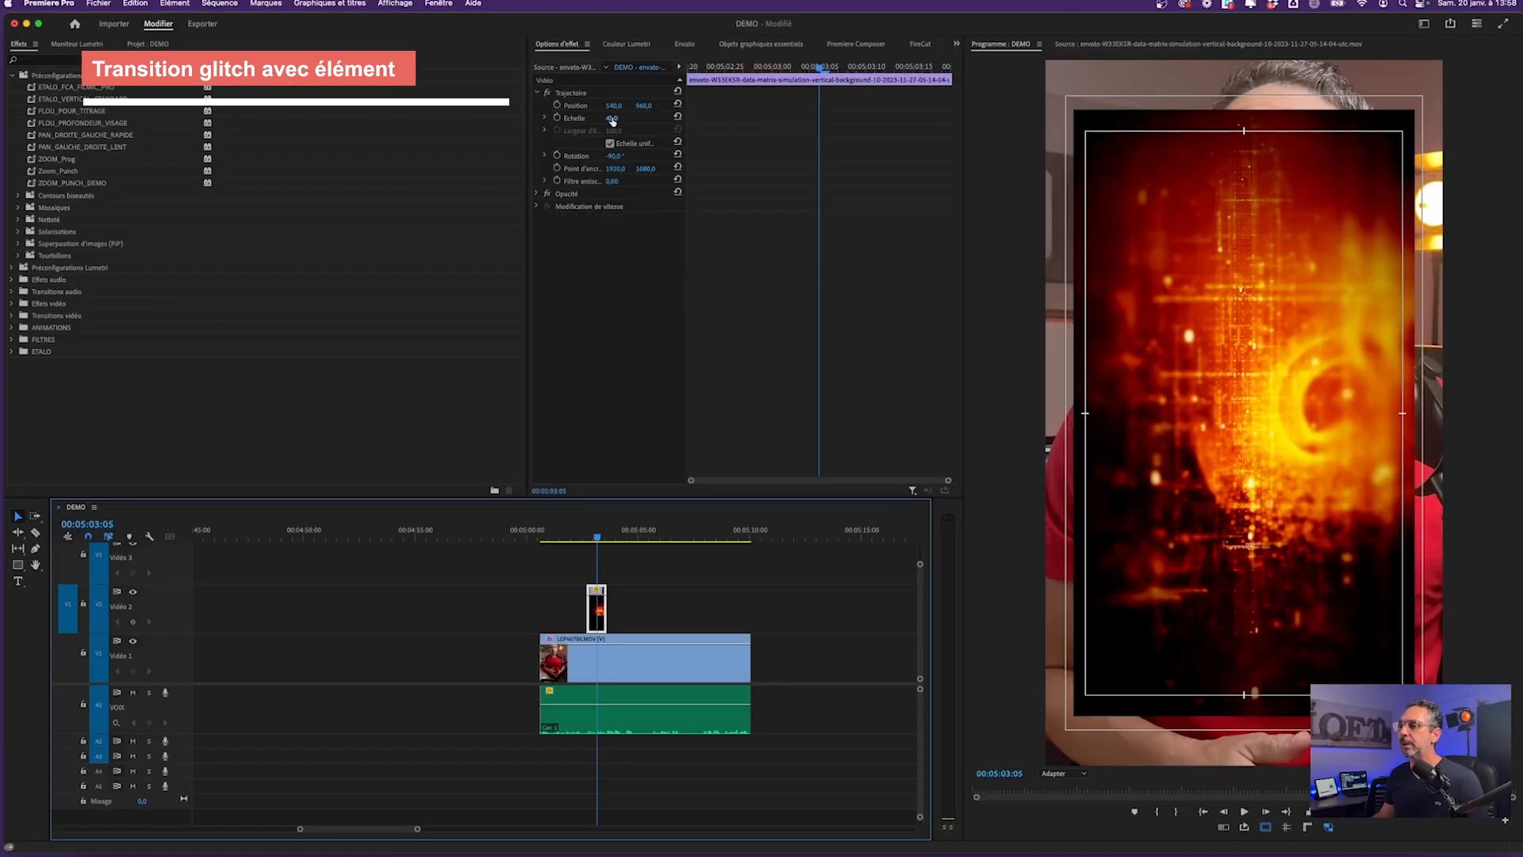
drag(612, 120, 620, 119)
click(622, 588)
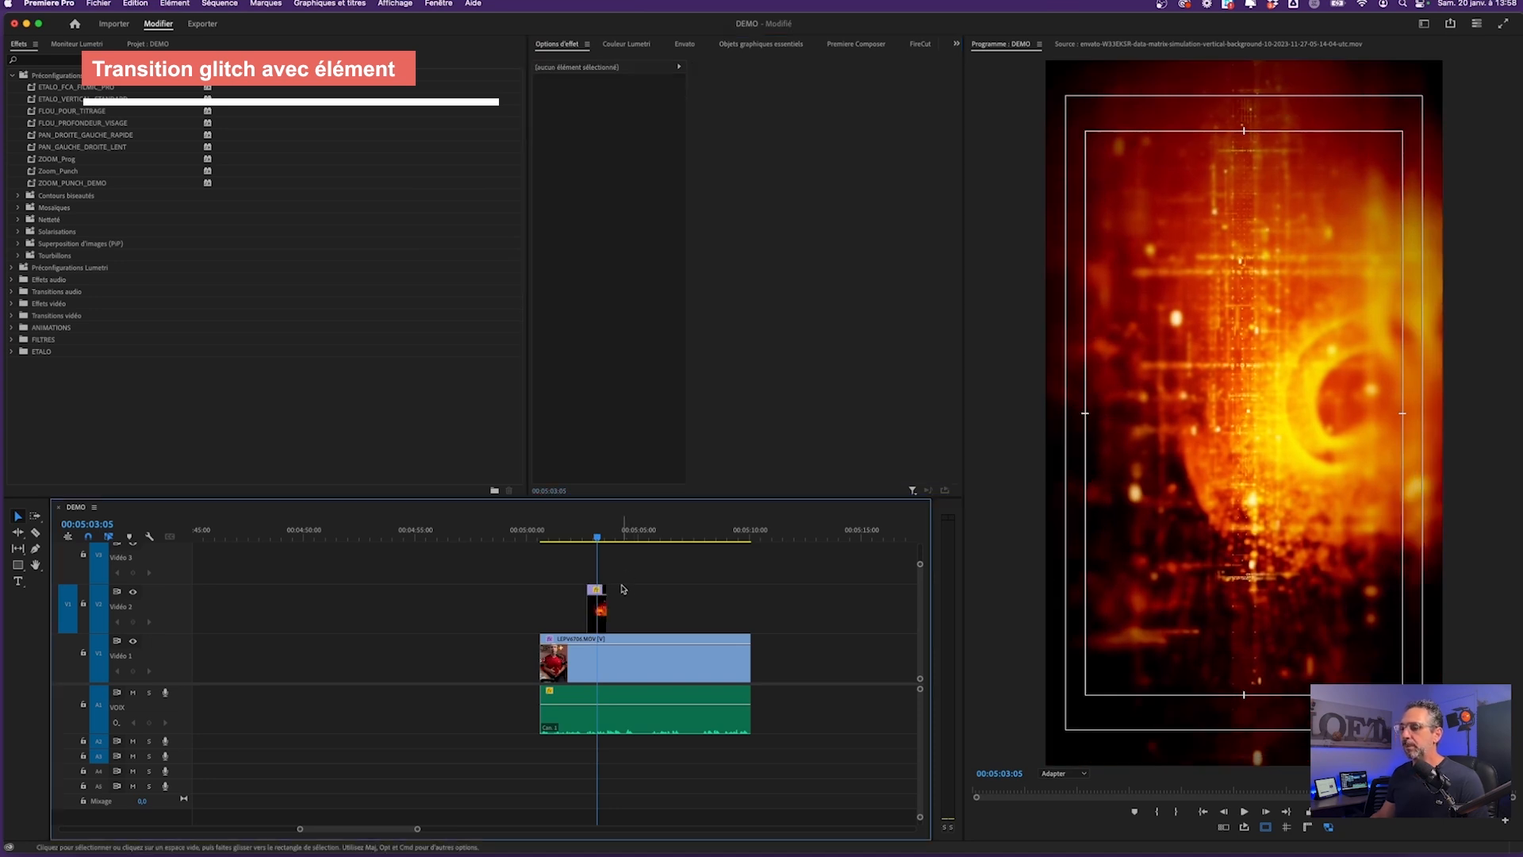
Add an inverted elliptical opacity mask to the data matrix overlay at 00:05:02:24
key(equal)
key(equal)
key(equal)
key(equal)
drag(596, 538, 553, 539)
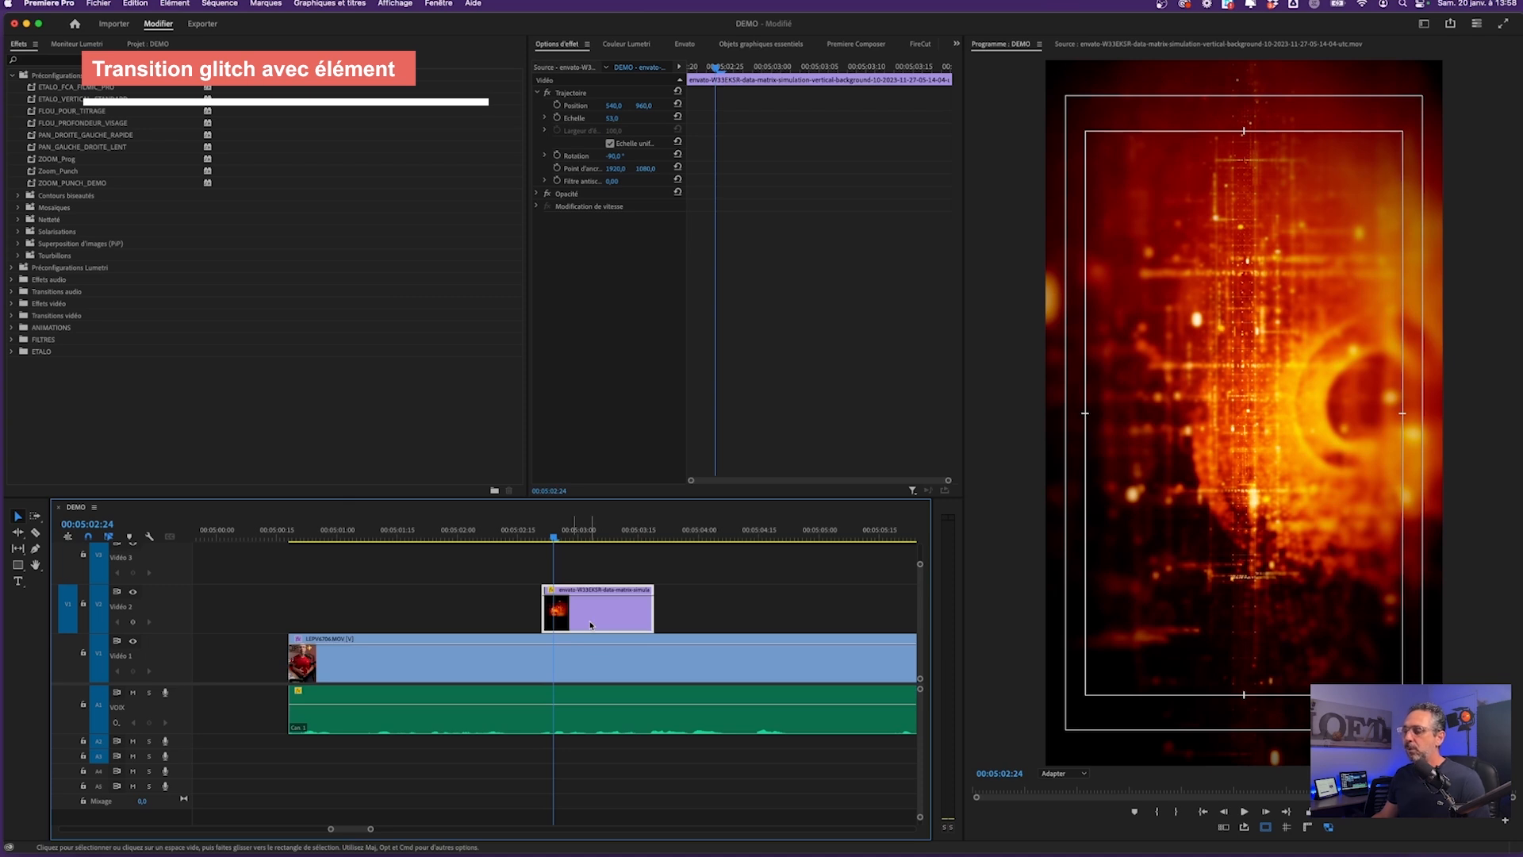
click(537, 193)
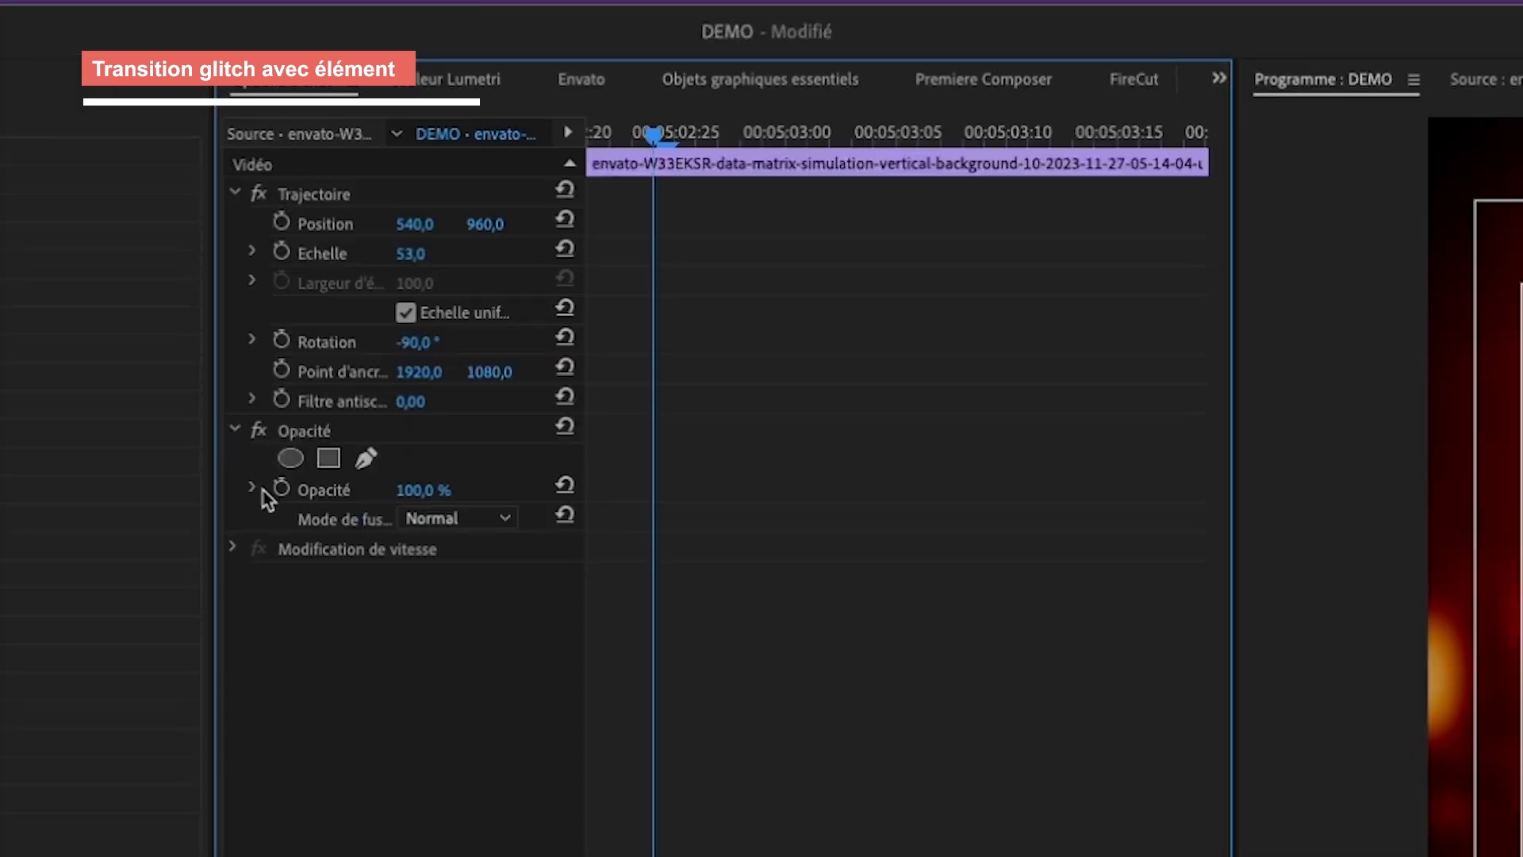
click(251, 487)
click(291, 458)
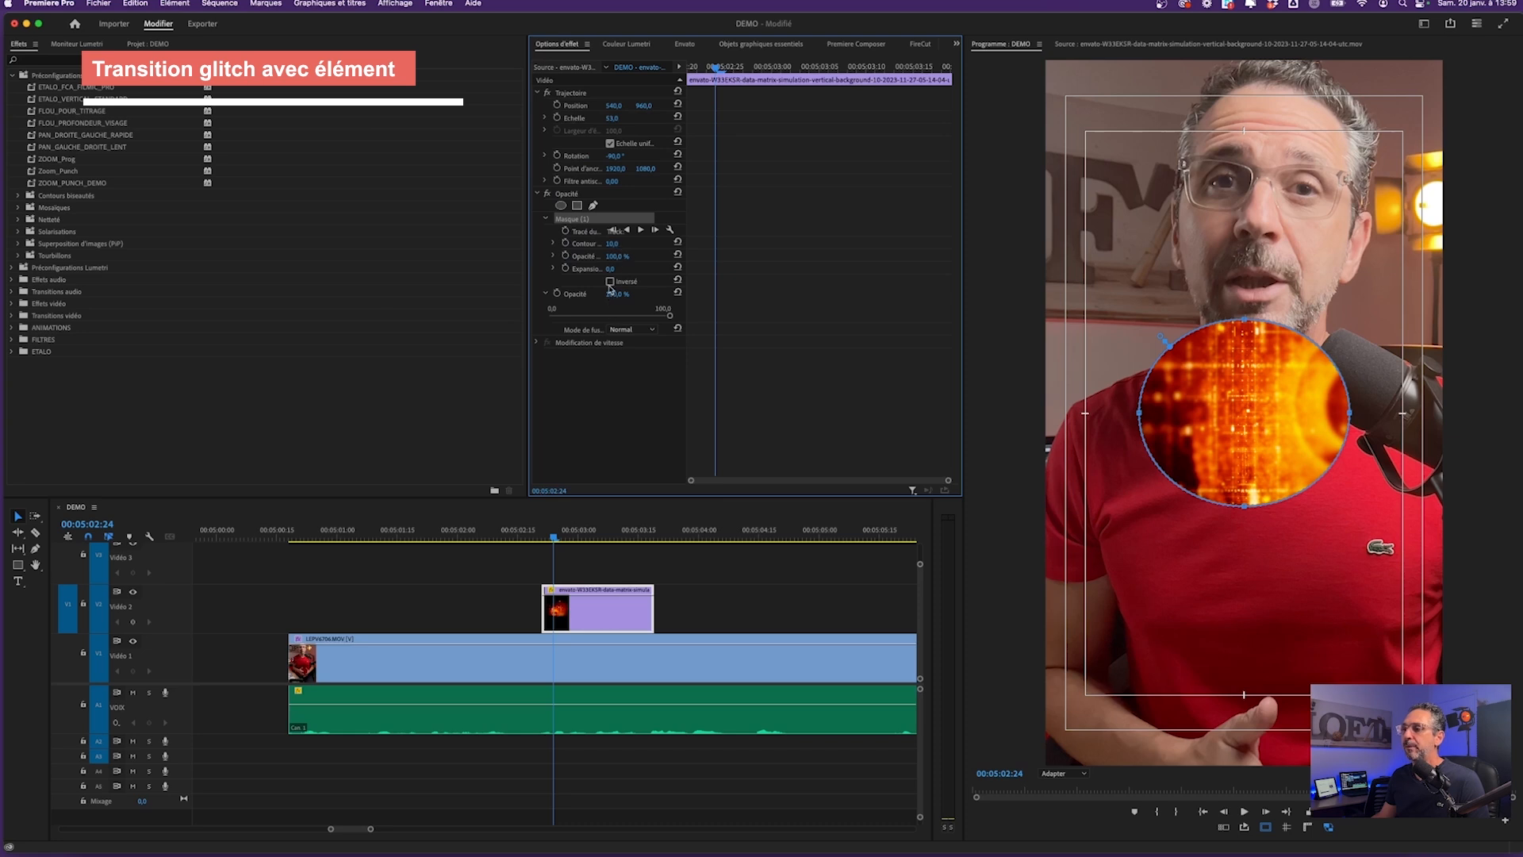
click(610, 282)
Set the mask's feather to 83 and expansion to 21, and position the ellipse over the speaker's face
drag(1269, 408, 1273, 288)
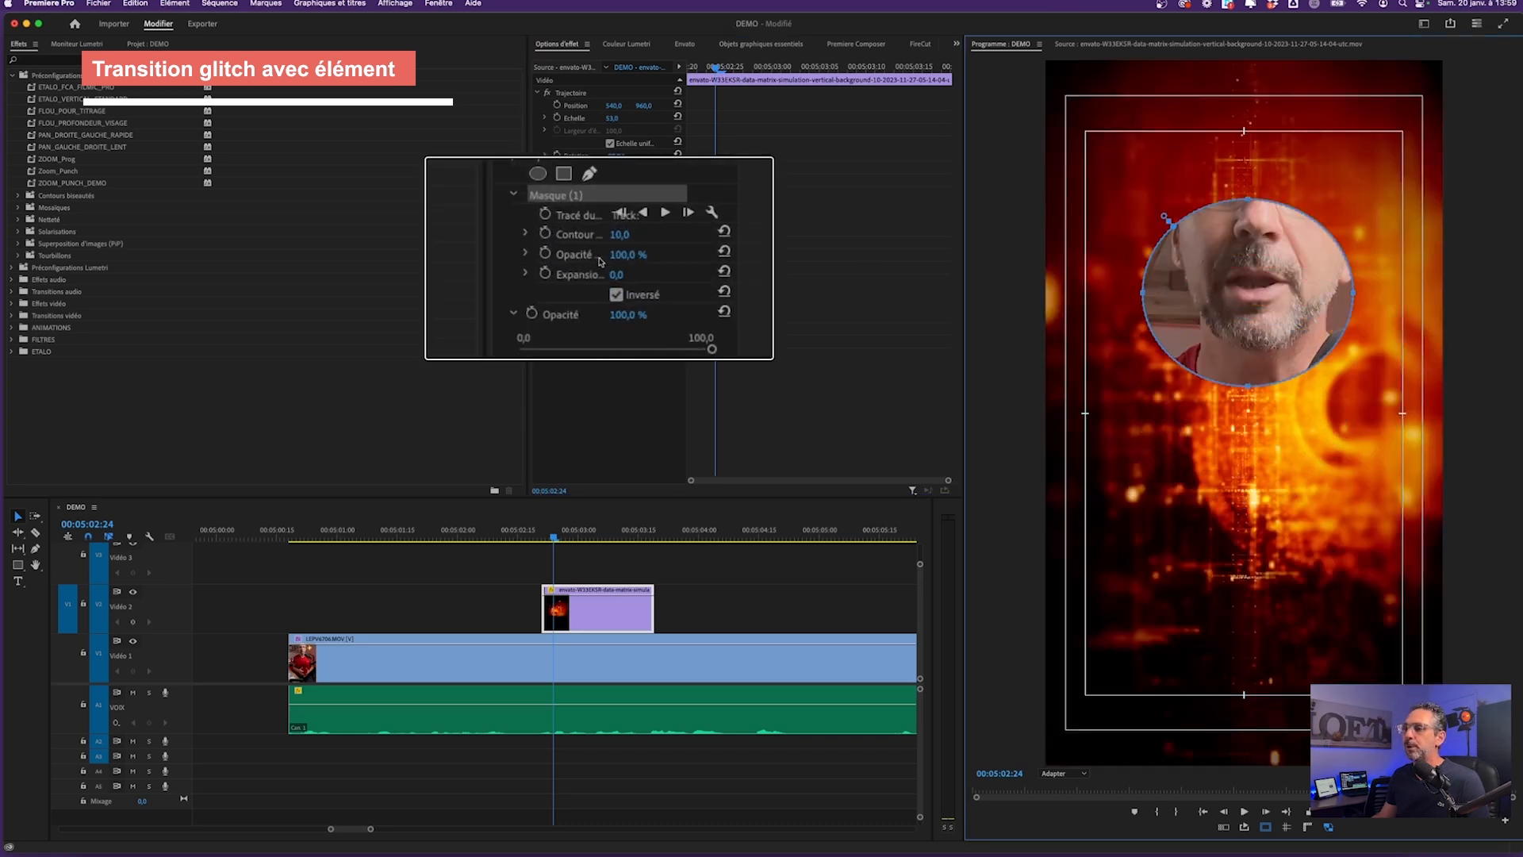
drag(611, 246, 630, 268)
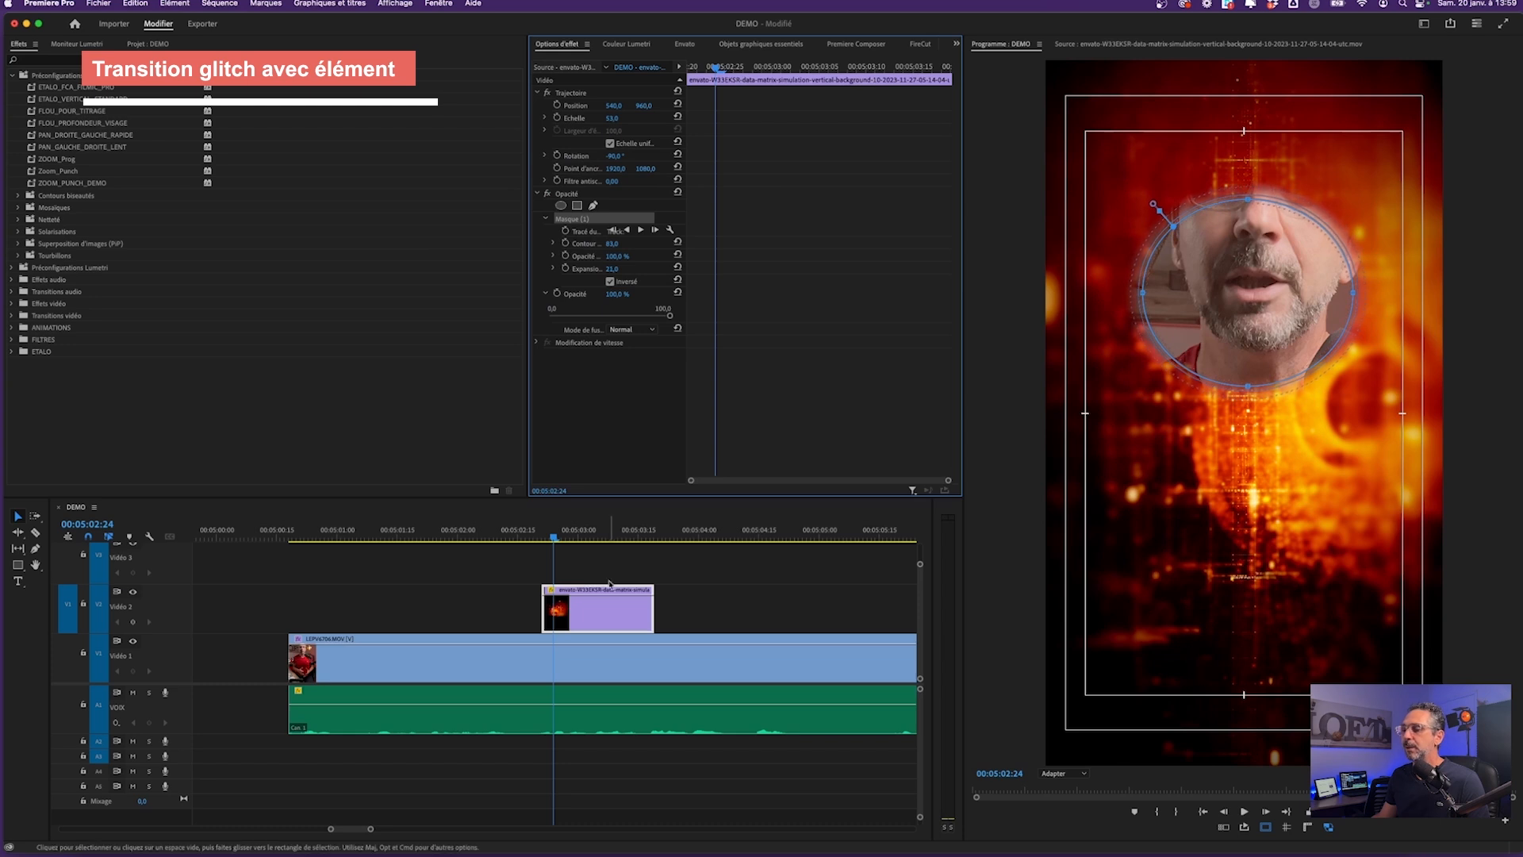
click(592, 624)
drag(554, 538, 551, 538)
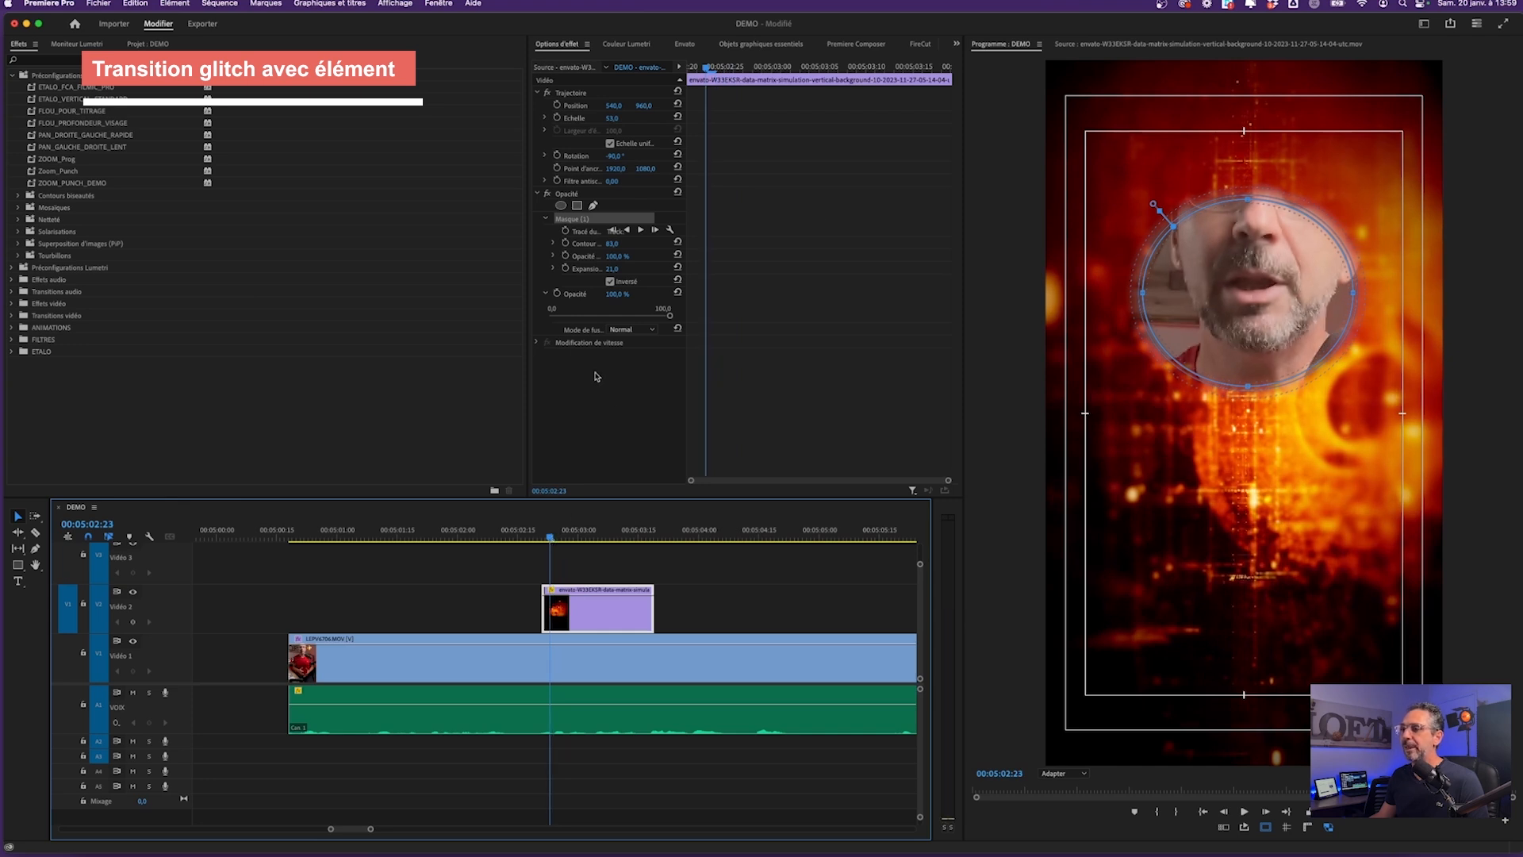
drag(1263, 270, 1265, 208)
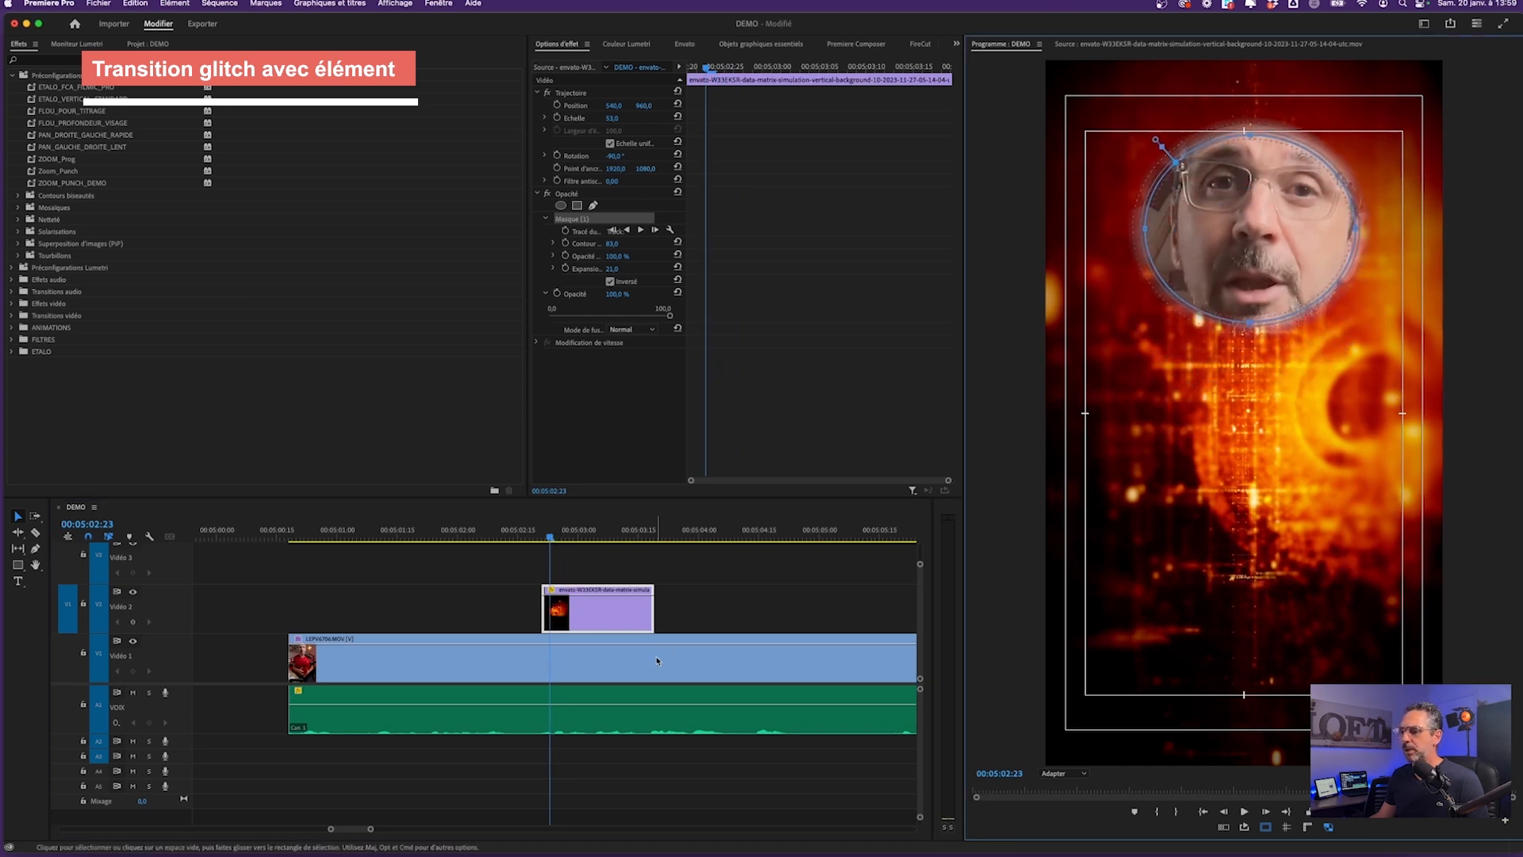
Scale down the LEPV6706.MOV footage on Vidéo 1 and recentre the overlay's mask on the speaker's face
click(635, 672)
drag(616, 119, 593, 120)
click(595, 622)
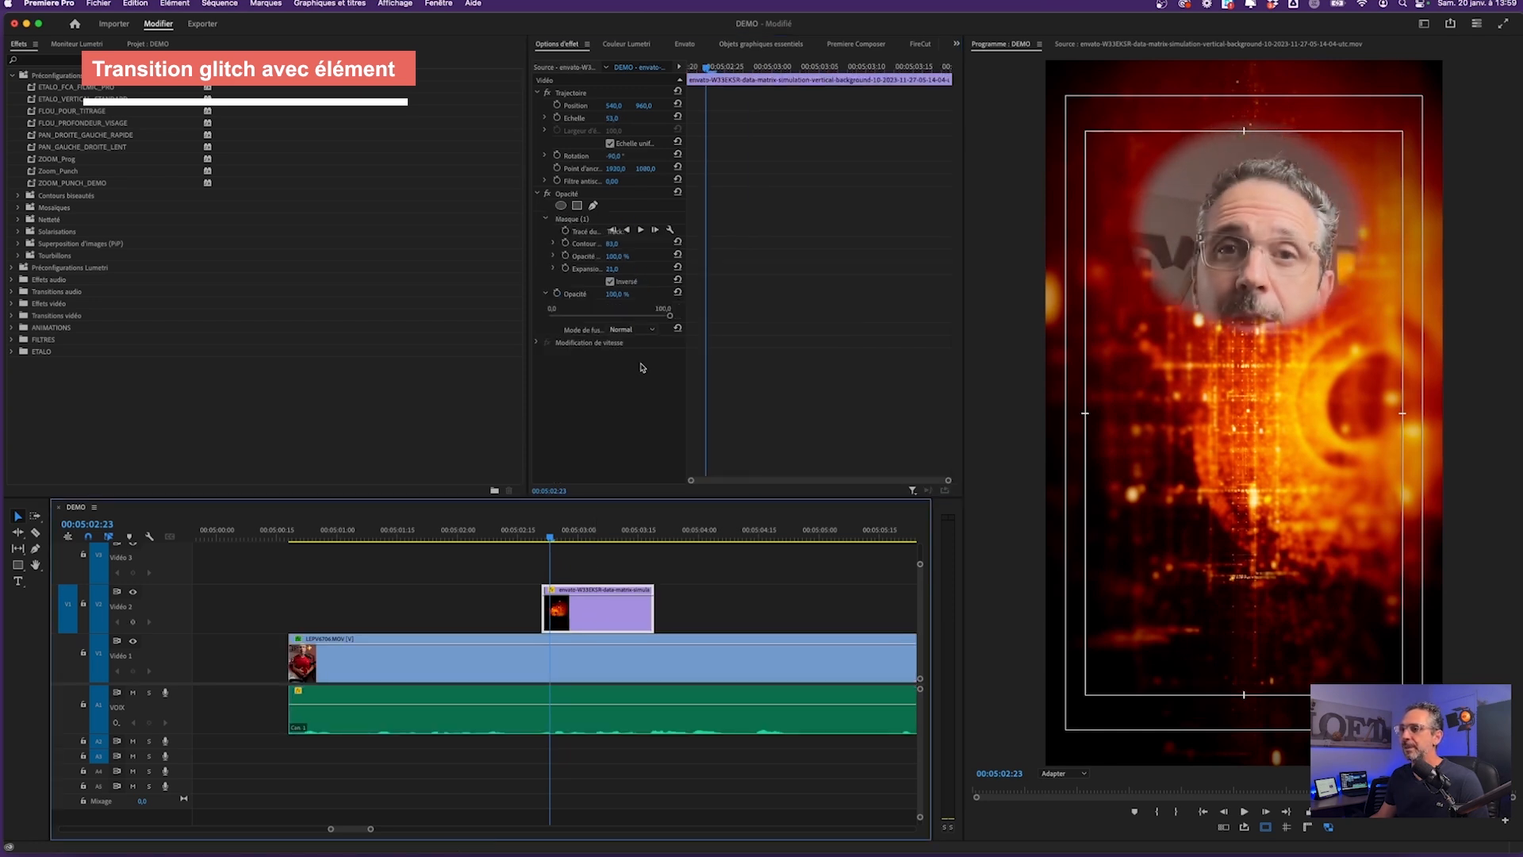
click(576, 94)
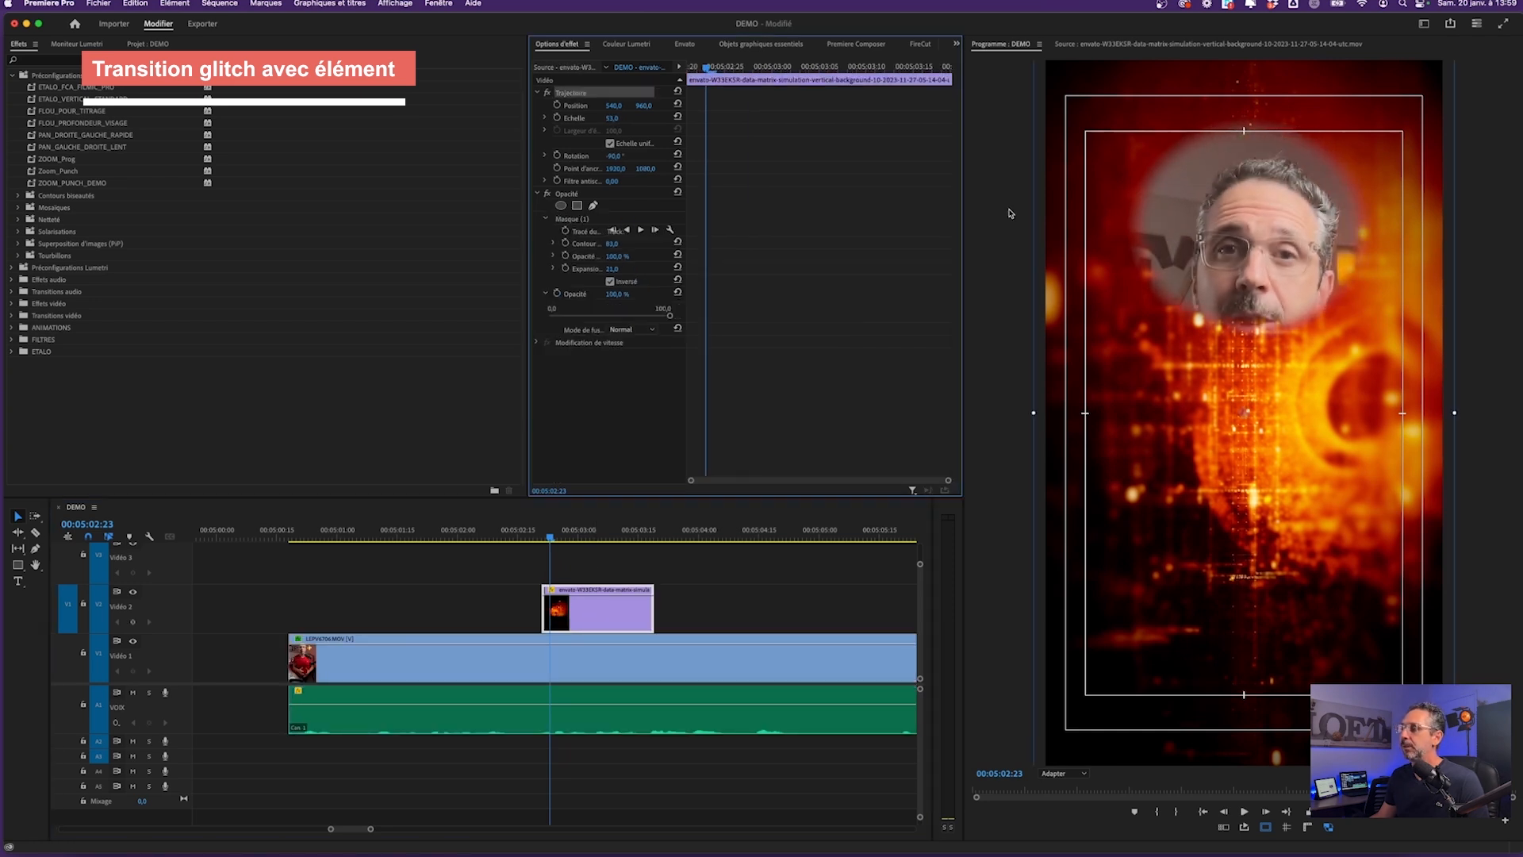
click(563, 196)
click(572, 220)
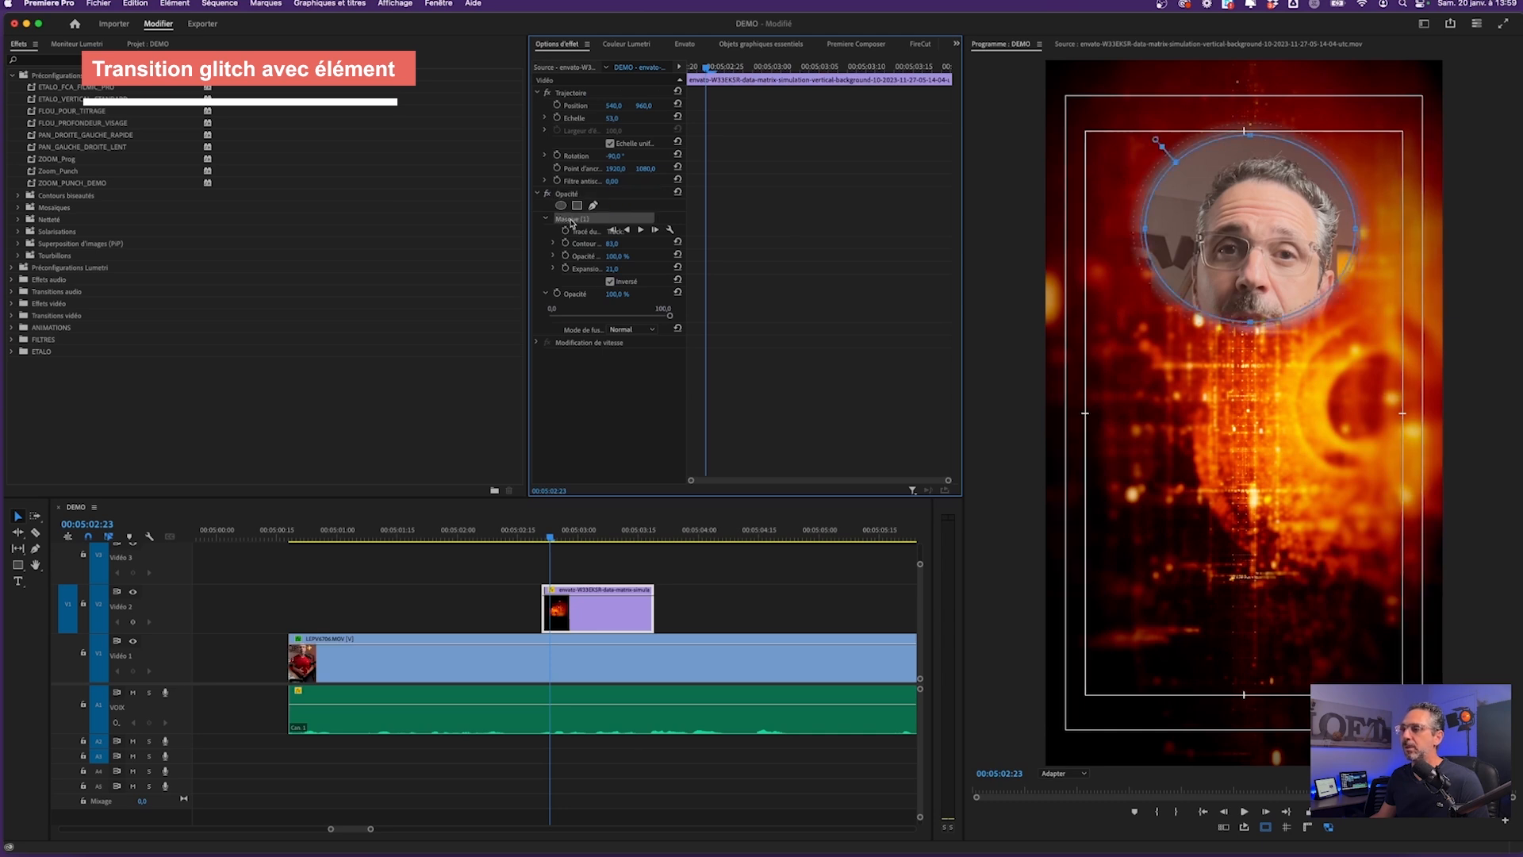
drag(1221, 252, 1232, 286)
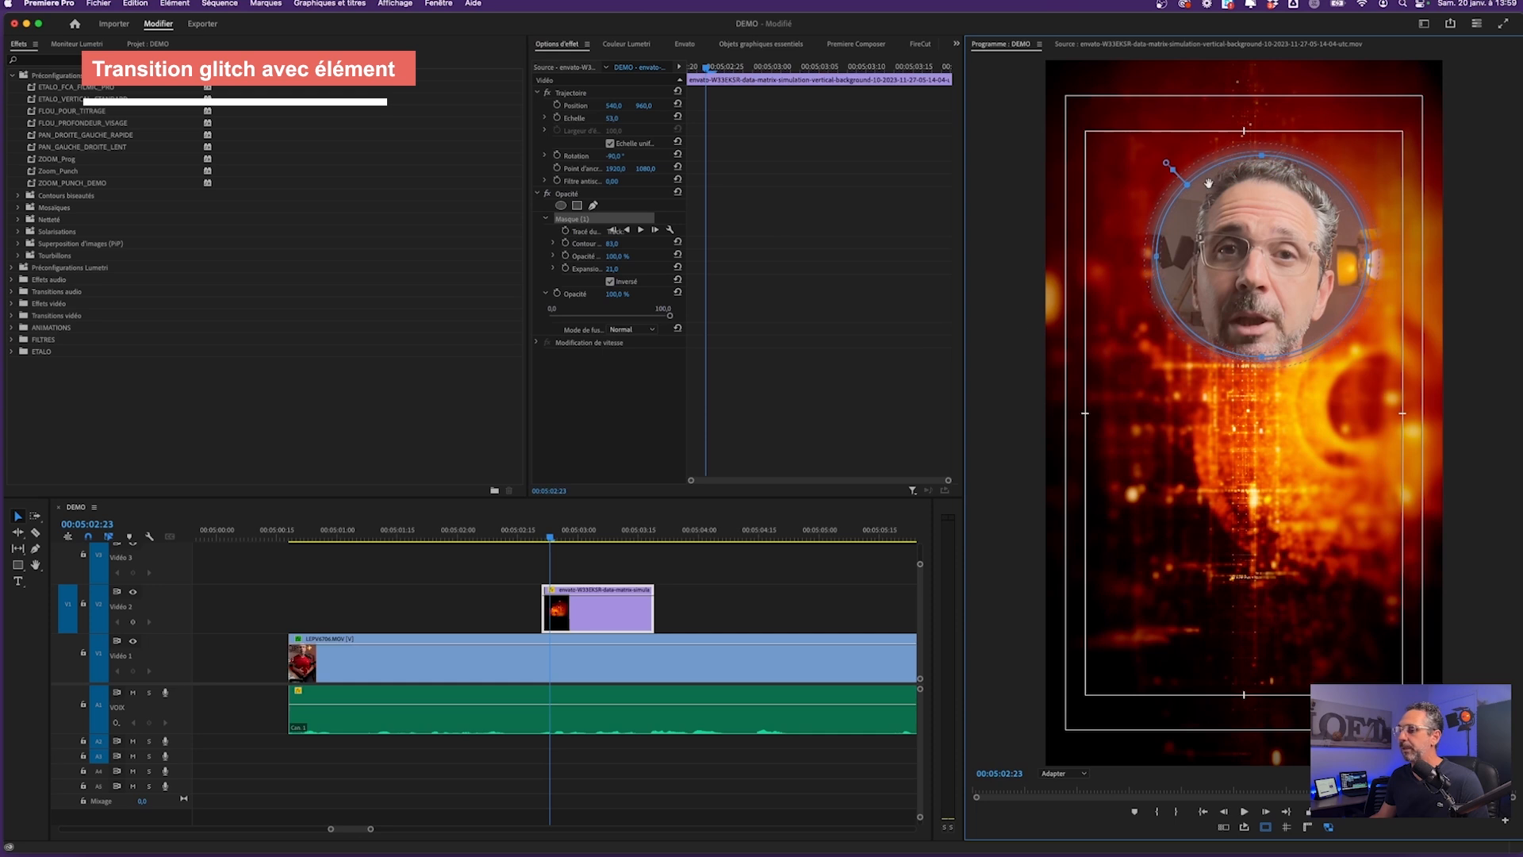
At 00:05:02:21, keyframe the overlay's mask path and a mask expansion of -476
click(544, 539)
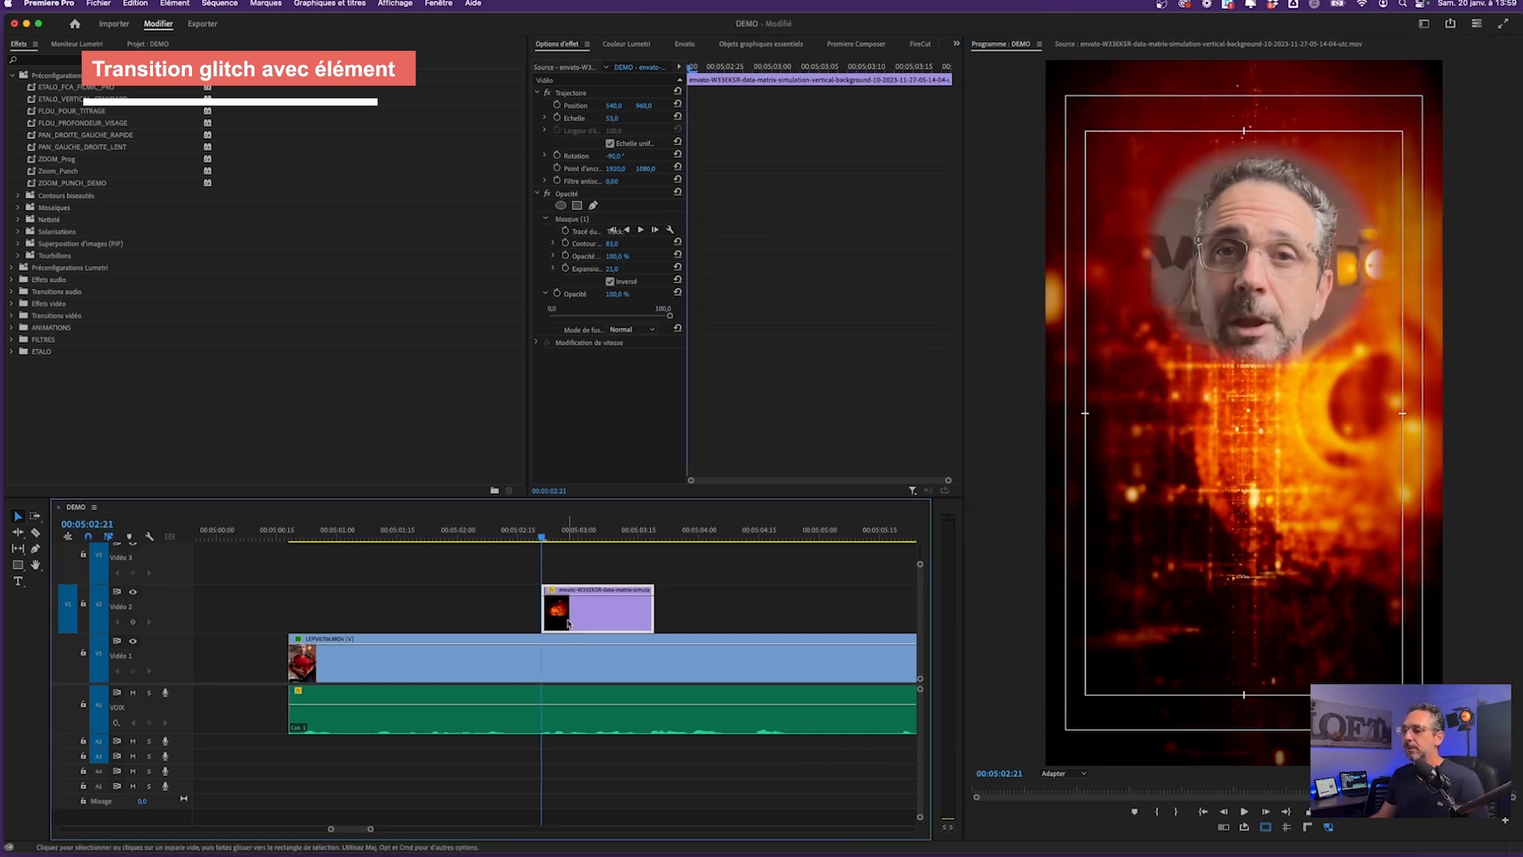
click(565, 230)
drag(613, 272, 565, 274)
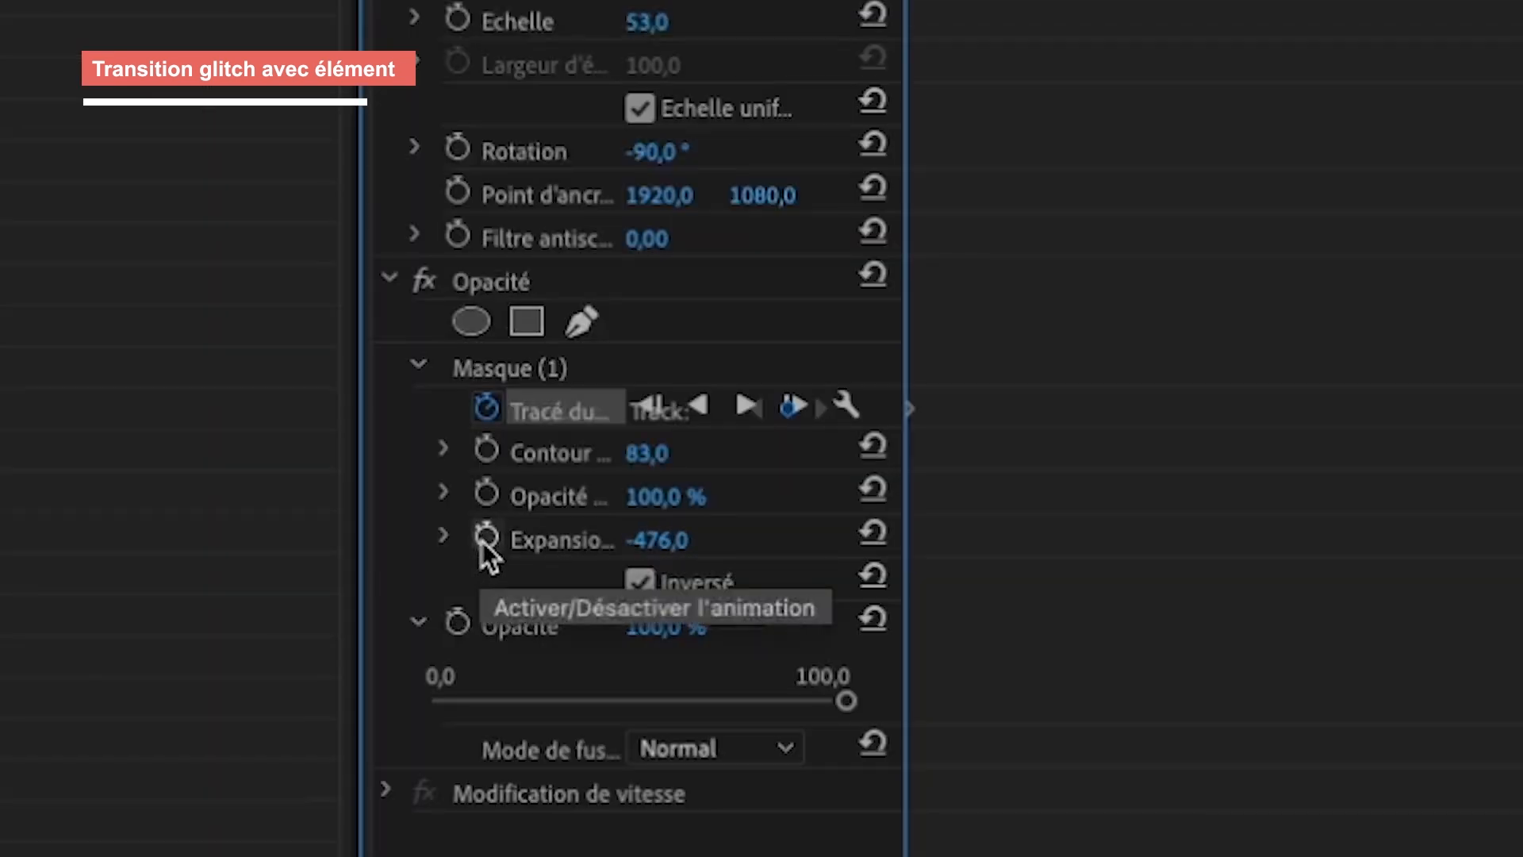
click(486, 539)
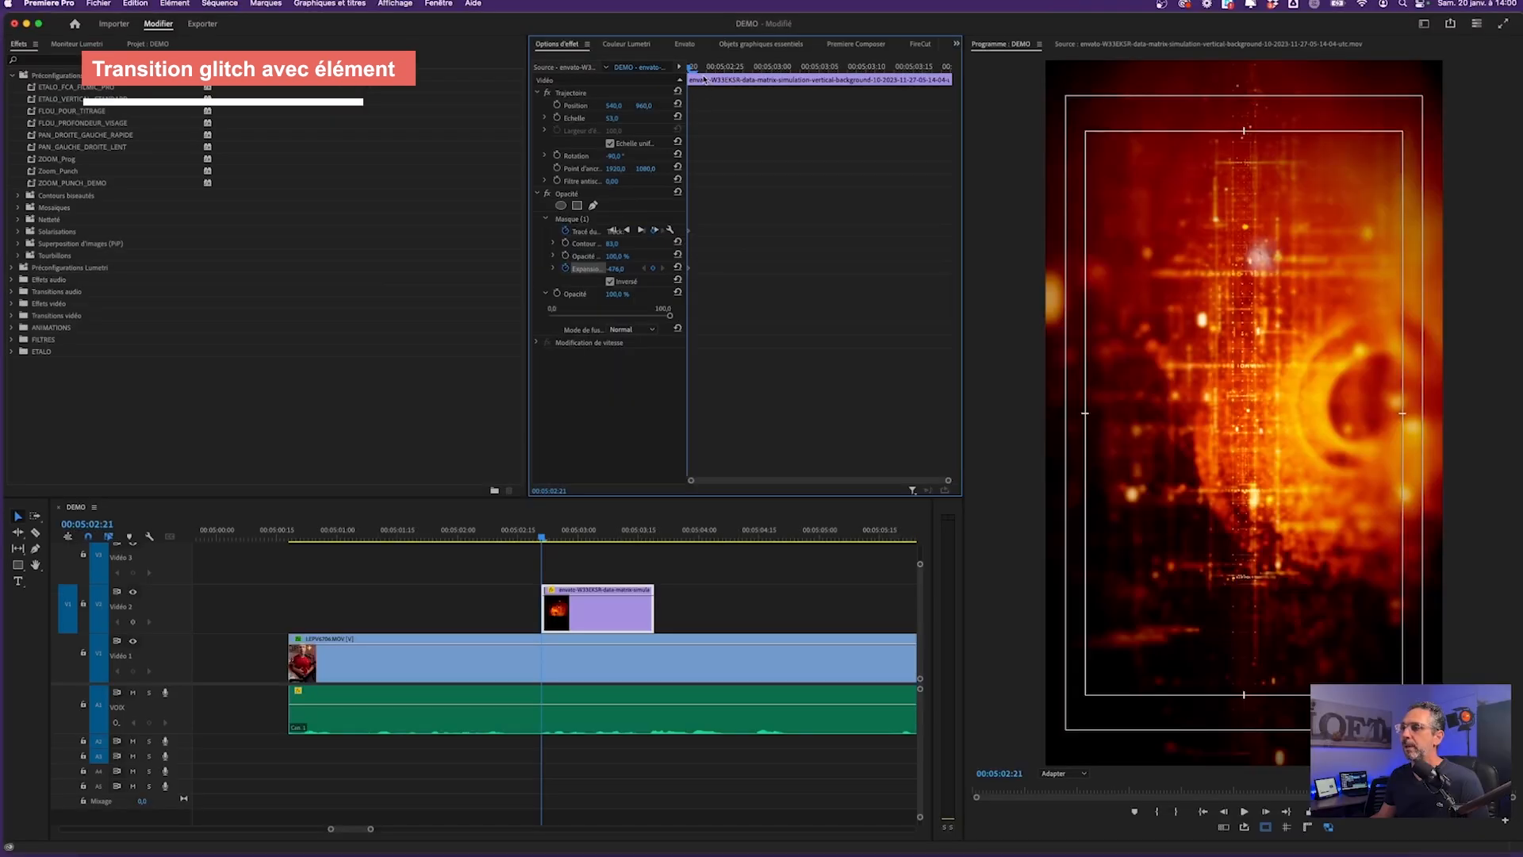
Keyframe an expansion that opens the mask around the speaker's face about three frames after the first keyframe, and play the reveal
key(Right)
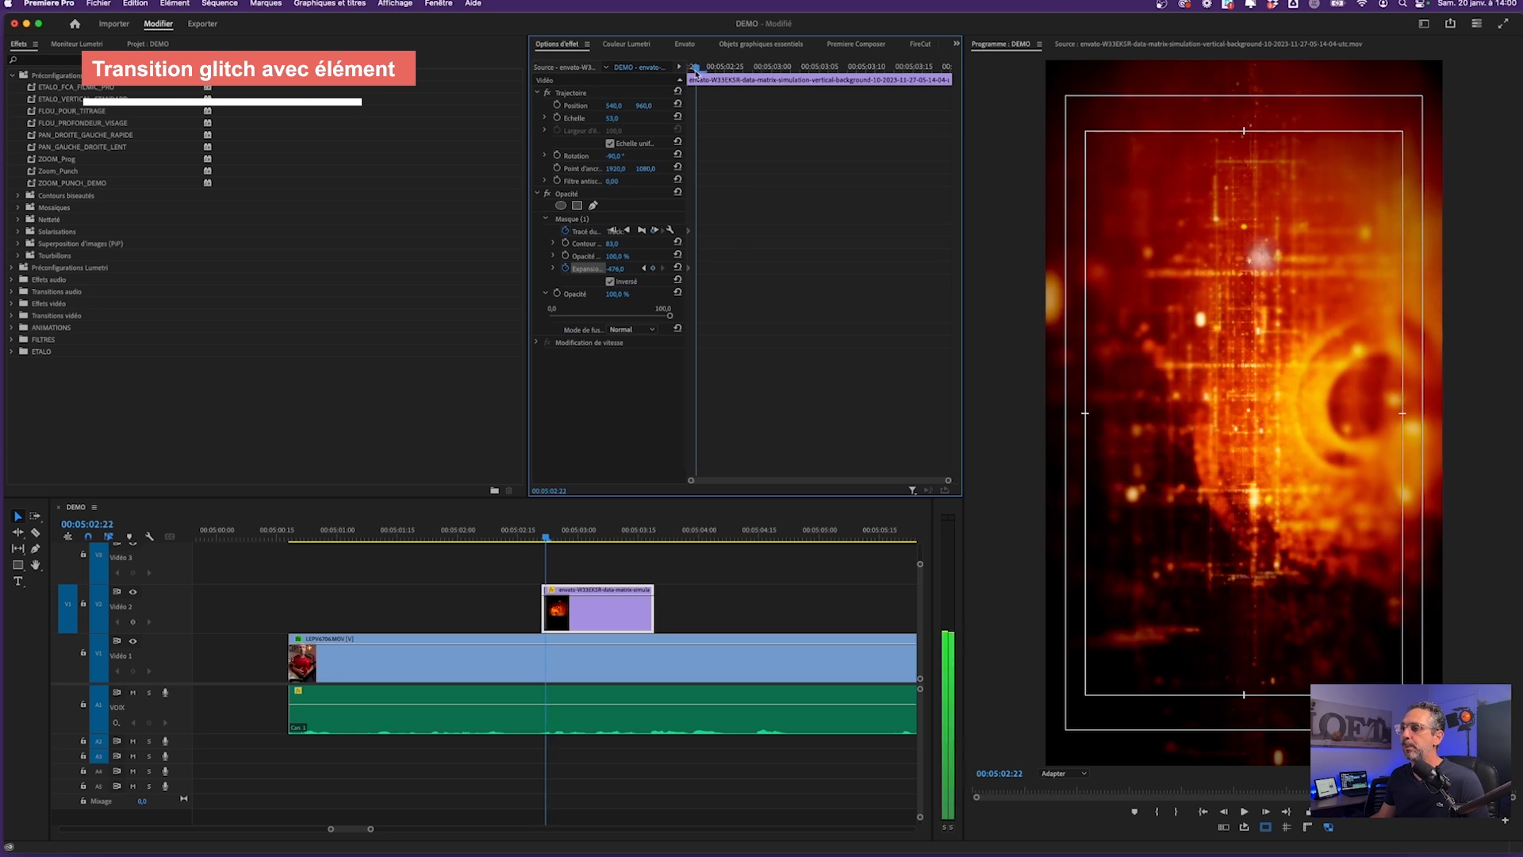
drag(614, 268, 666, 268)
click(548, 540)
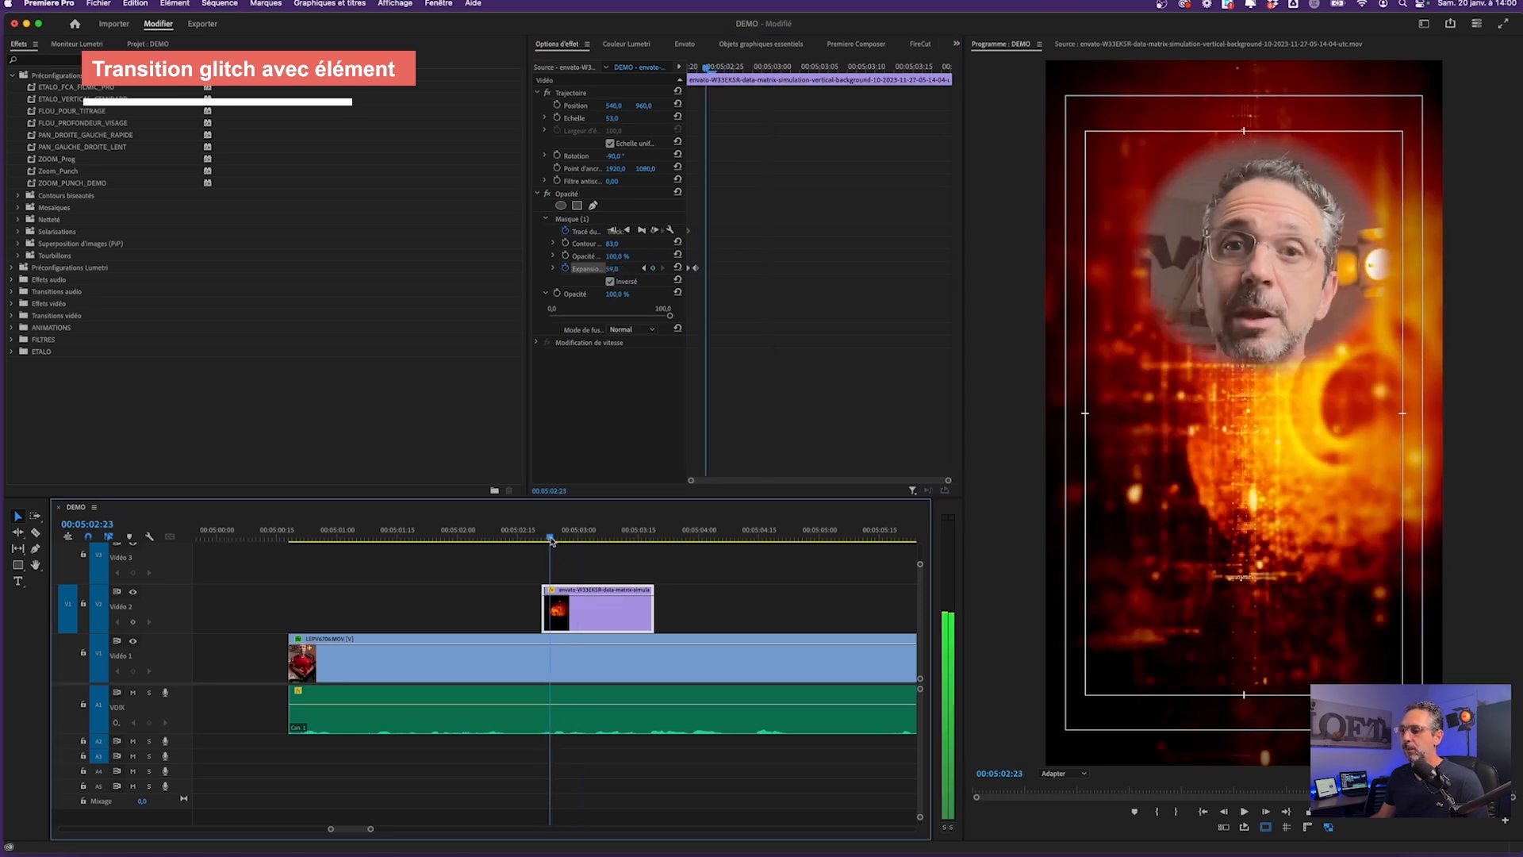
drag(696, 268, 715, 268)
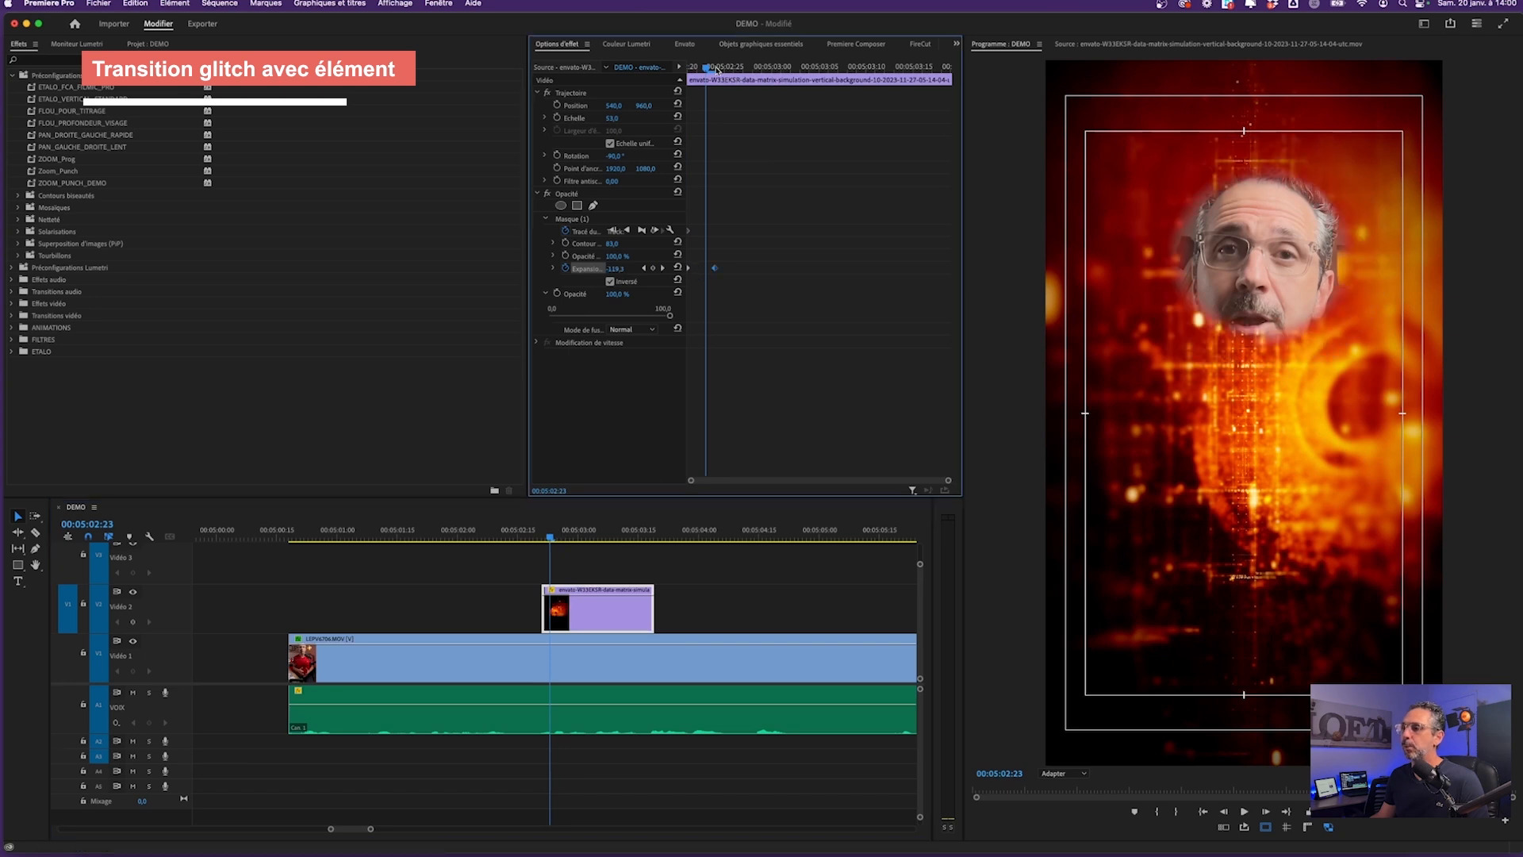
drag(717, 65, 671, 68)
key(space)
key(space)
Cut the data matrix overlay at about 00:05:03:00 and 00:05:03:03 and delete the fragment between the cuts
click(650, 605)
key(c)
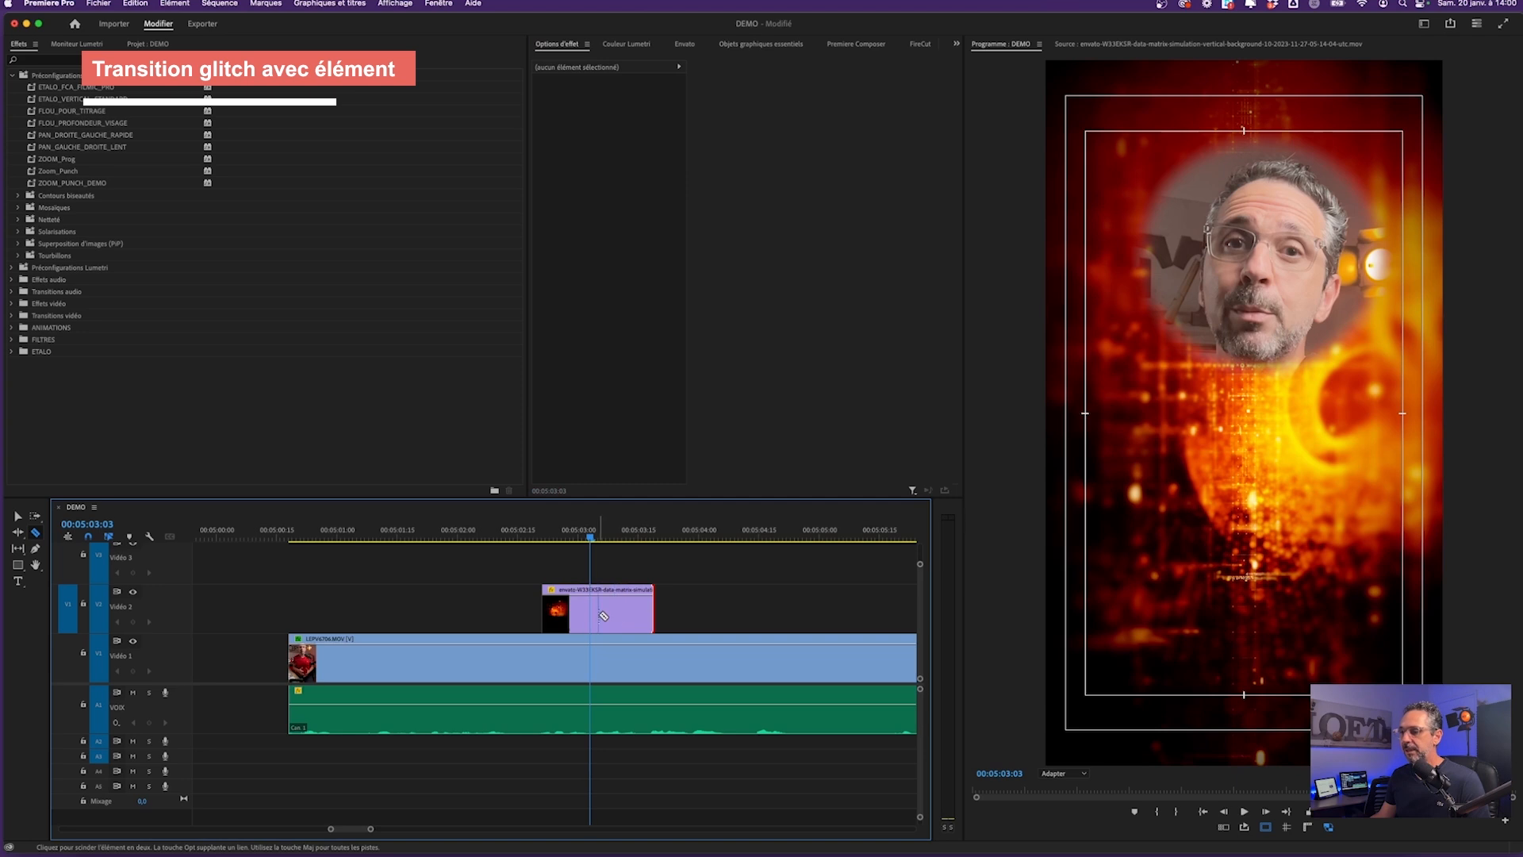
click(579, 614)
click(591, 613)
key(v)
click(584, 613)
key(Delete)
Cut out and delete a second short fragment of the overlay at about 00:05:03:06 to 00:05:03:08
key(c)
click(602, 614)
click(610, 613)
key(v)
click(605, 621)
key(Delete)
Rearrange the overlay into short flashes with one-frame gaps after the first fragment, remove the remaining tail, and play the result
click(540, 539)
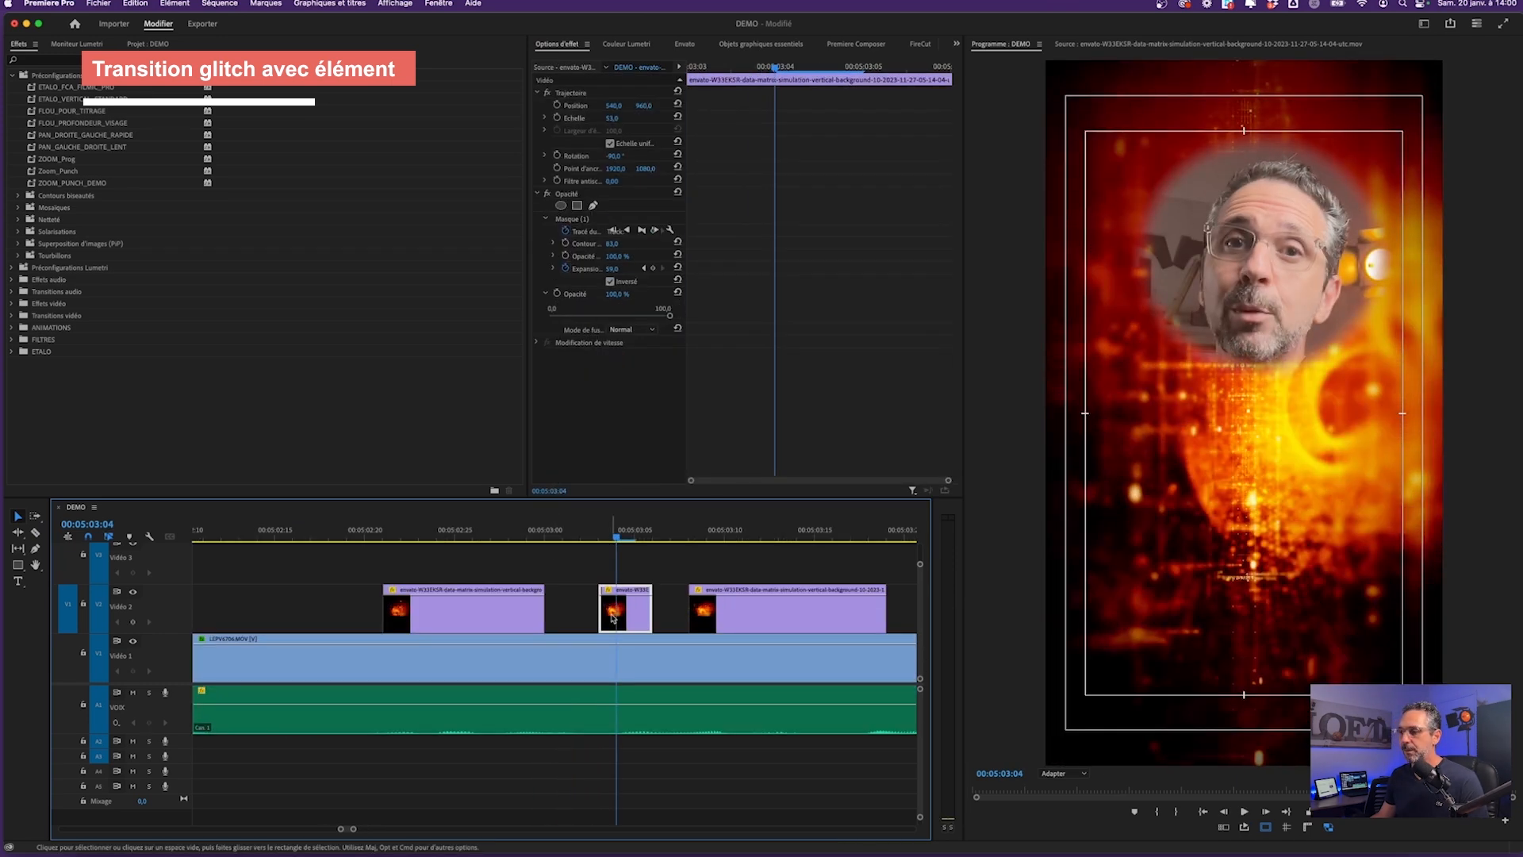
drag(621, 617, 582, 617)
click(714, 610)
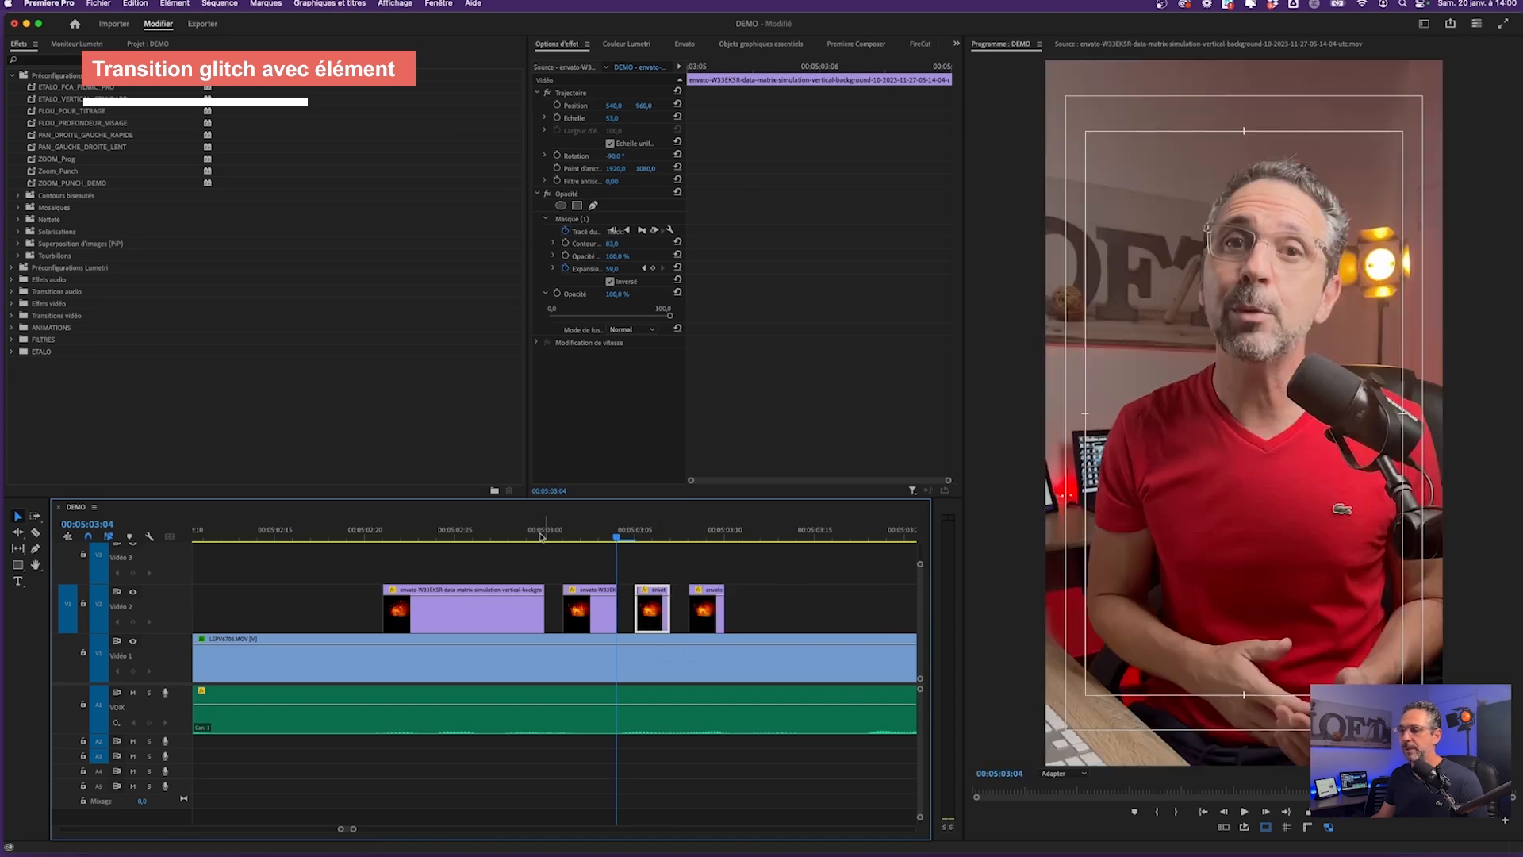
drag(540, 537, 326, 533)
key(space)
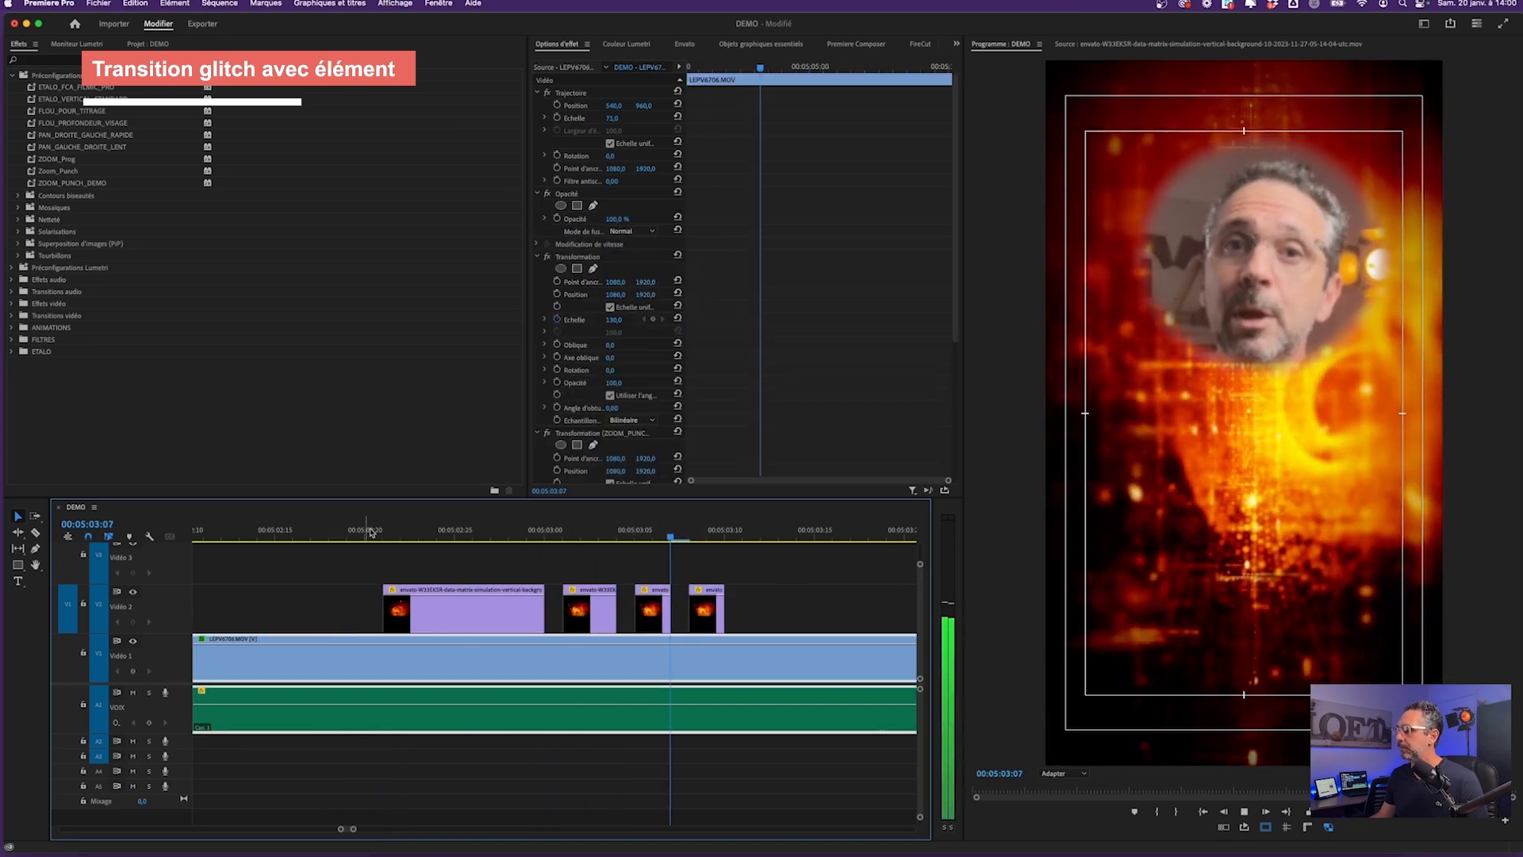
key(space)
Lengthen the last two overlay fragments to three frames each, keep one-frame gaps between all fragments, and preview the transition
key(minus)
drag(517, 543, 548, 538)
key(equal)
click(591, 611)
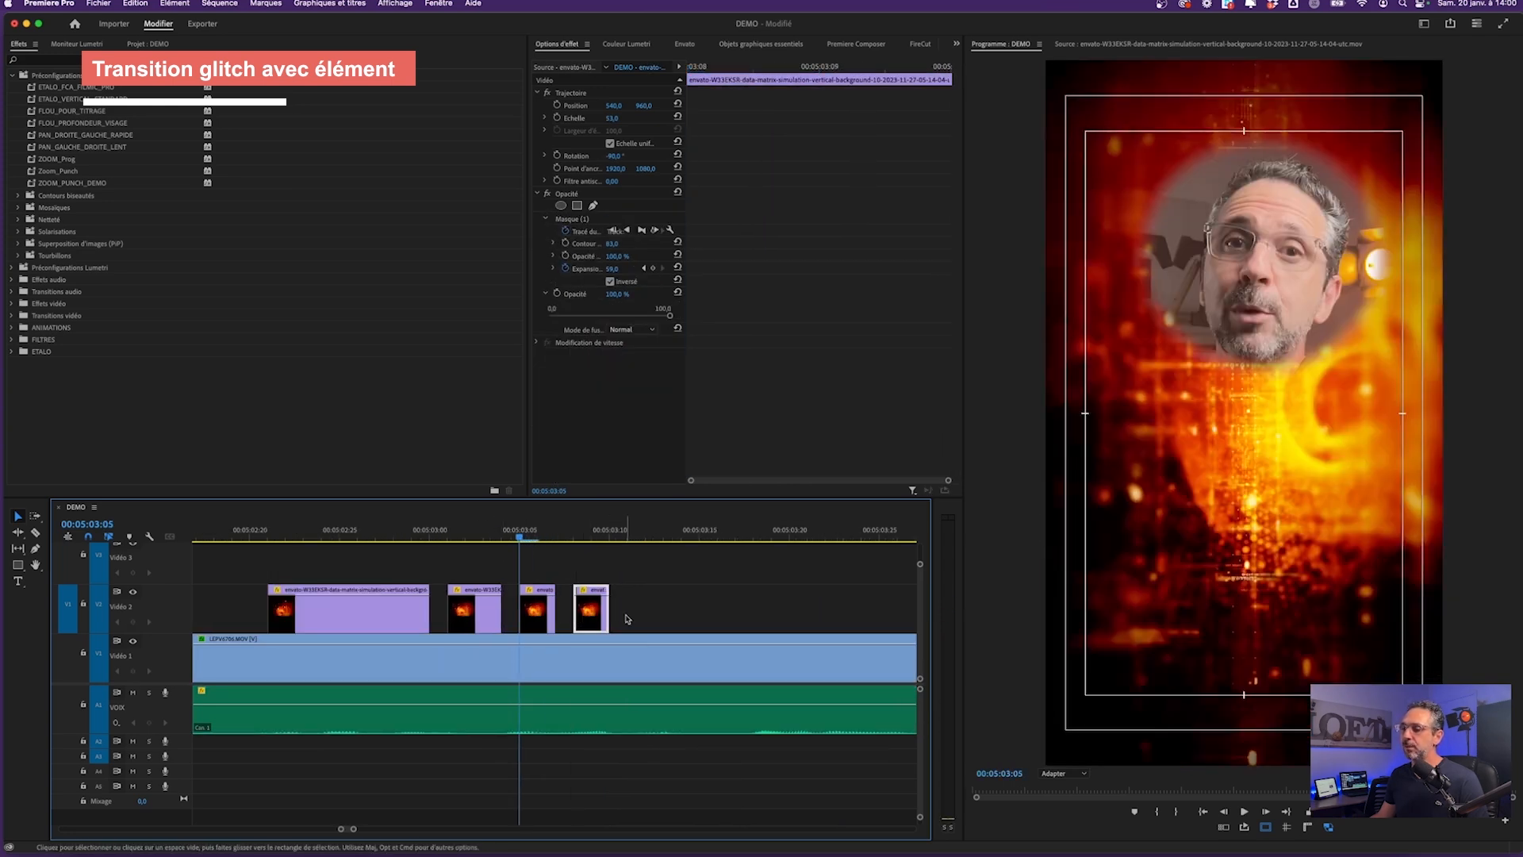
drag(606, 615, 645, 614)
click(671, 599)
drag(440, 540, 280, 542)
scroll(308, 557, down, 3)
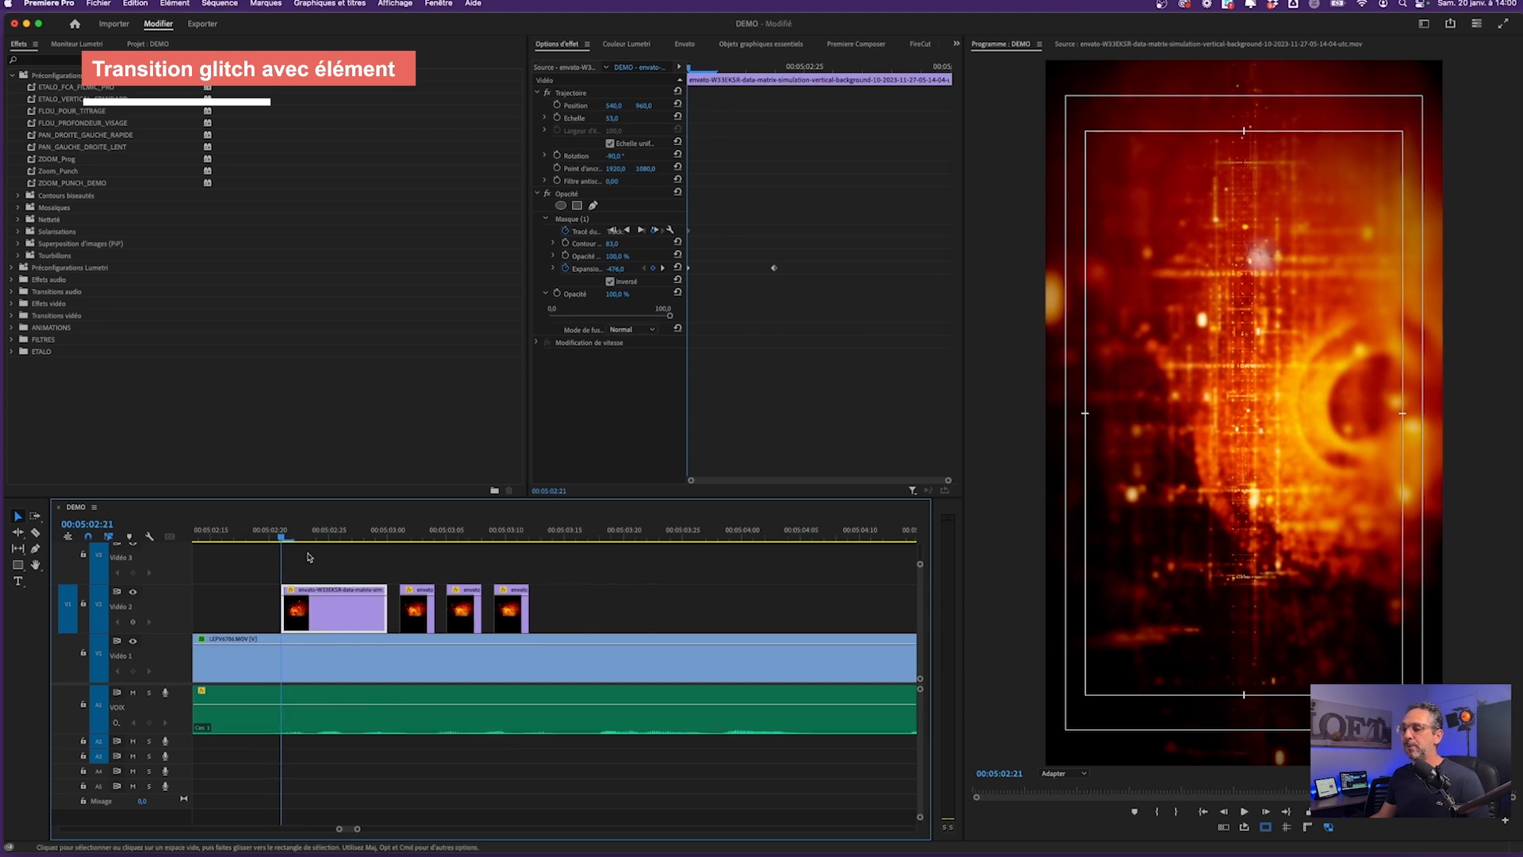
click(528, 568)
key(space)
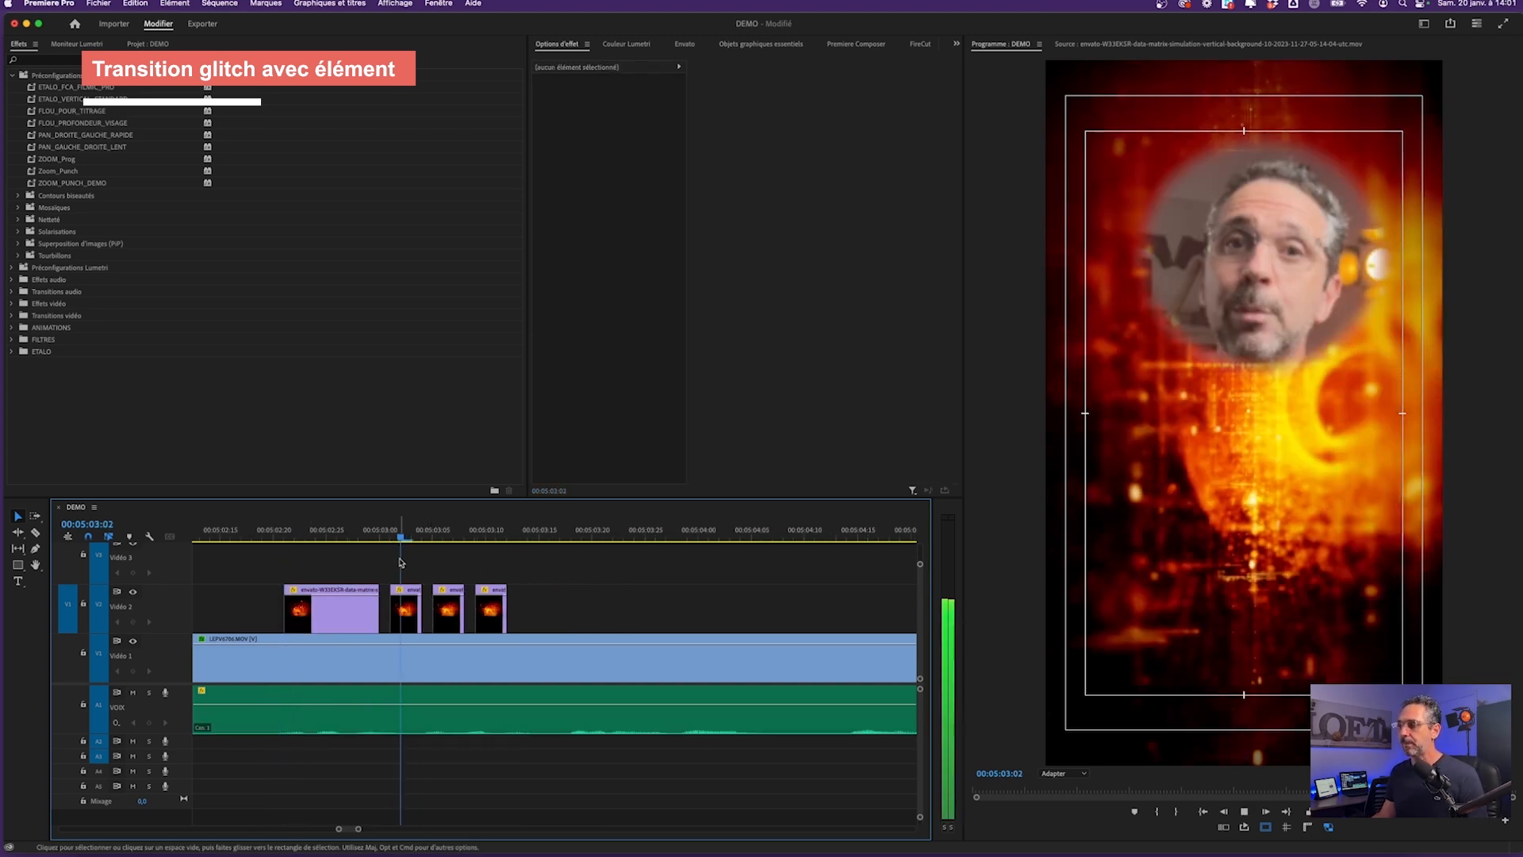
key(space)
Nest the four overlay fragments on Vidéo 2 into a sequence named CLITCH_STOBOSCOPE
drag(553, 572, 298, 612)
right_click(312, 611)
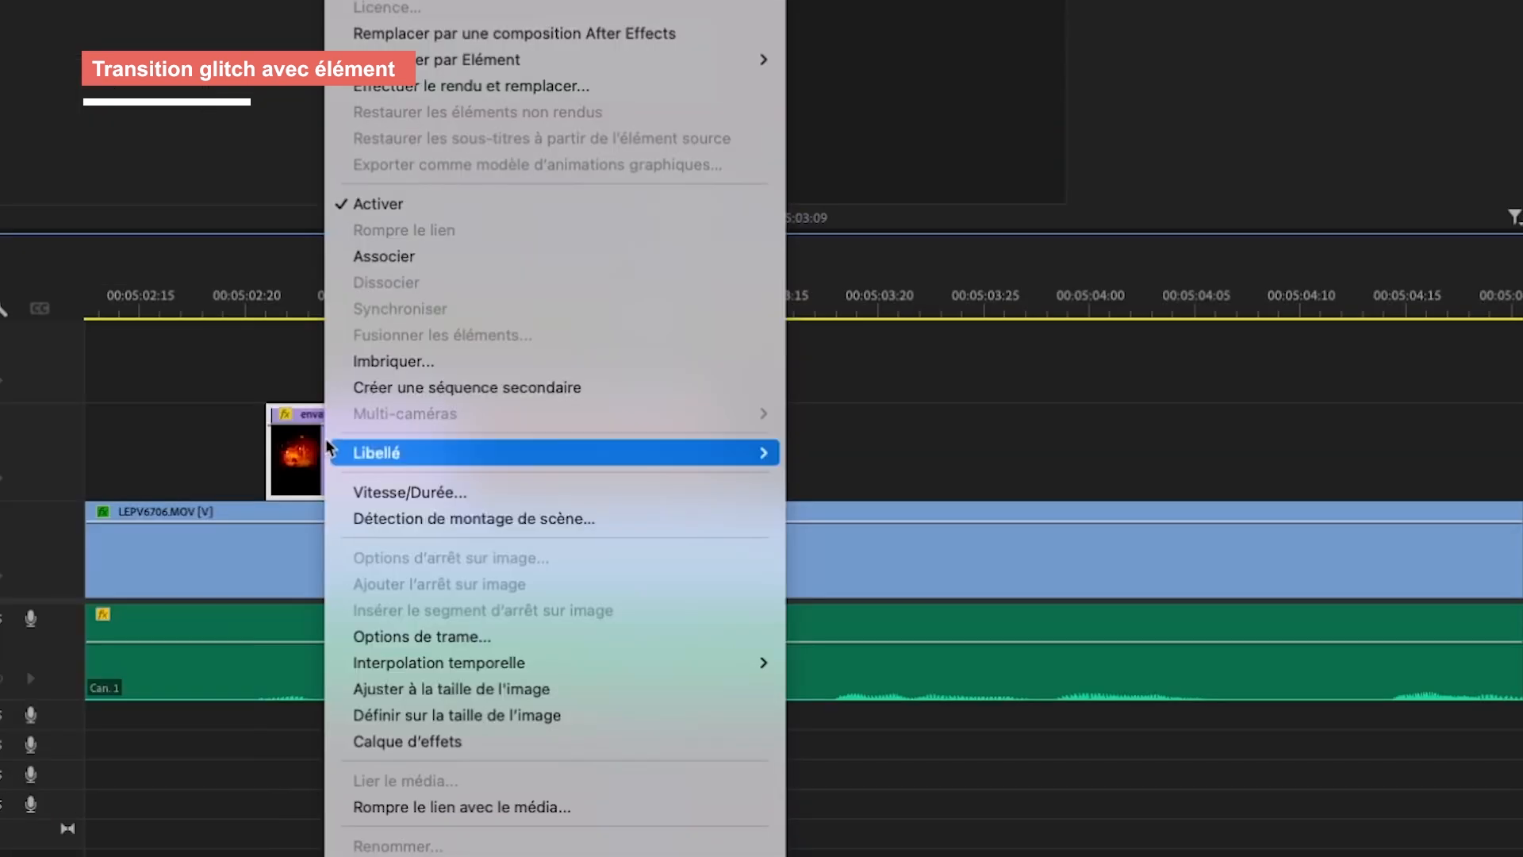
click(384, 363)
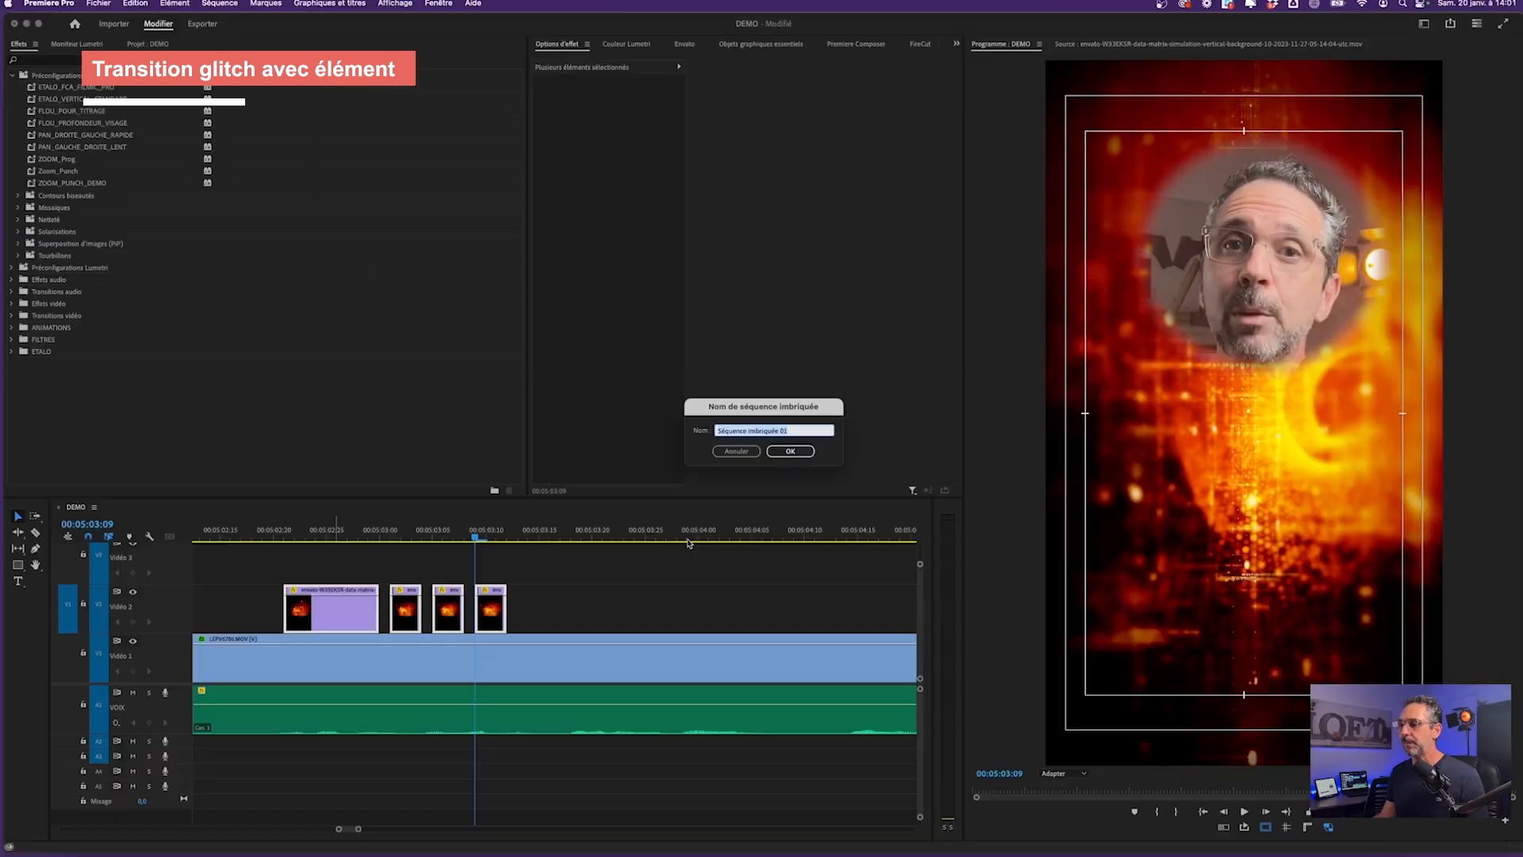
text(STO)
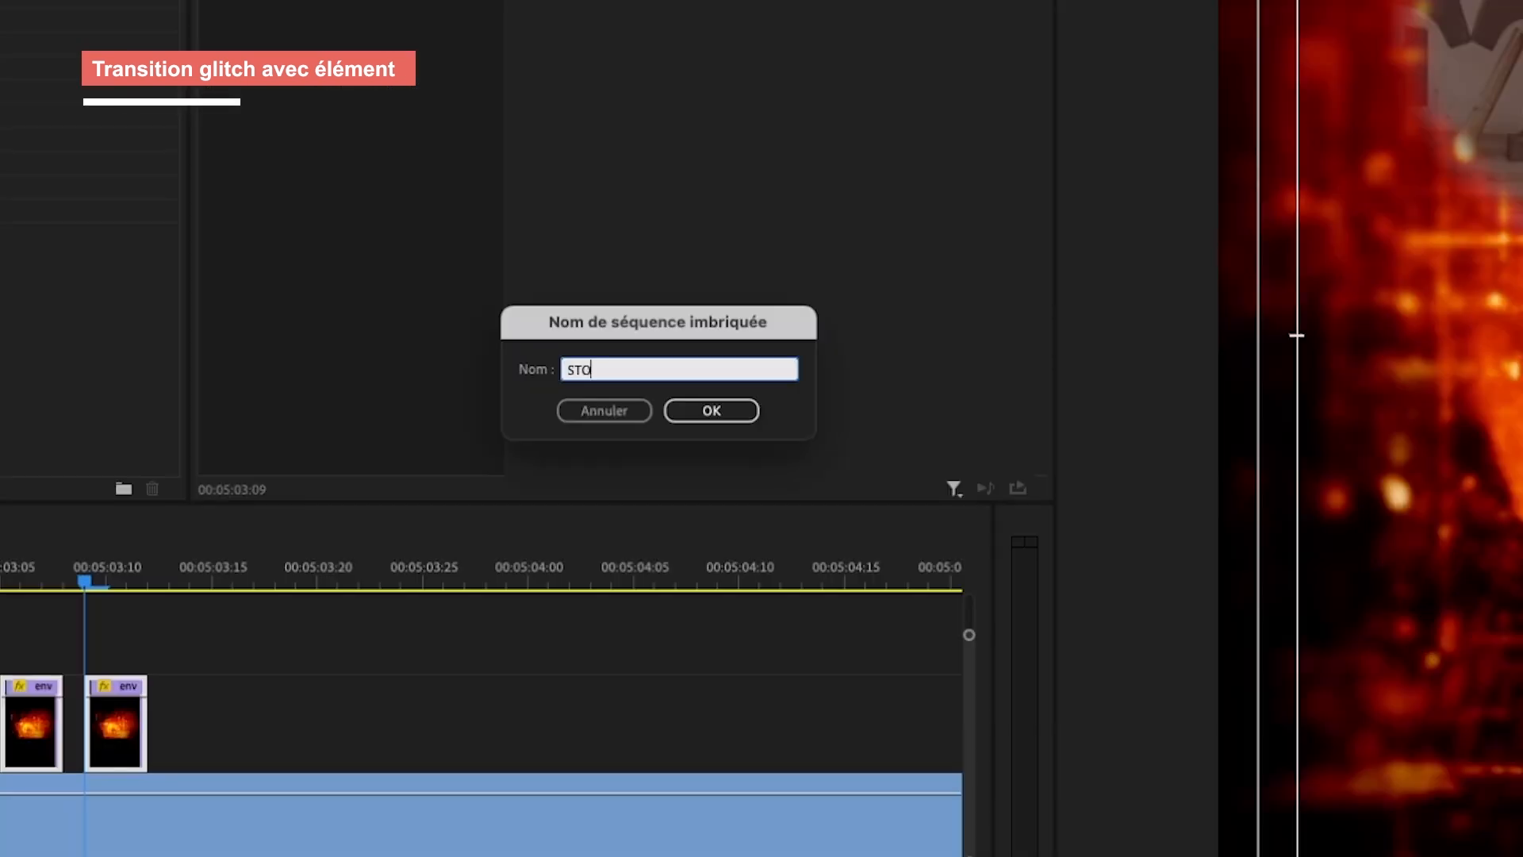
text(LITCH_STOBO)
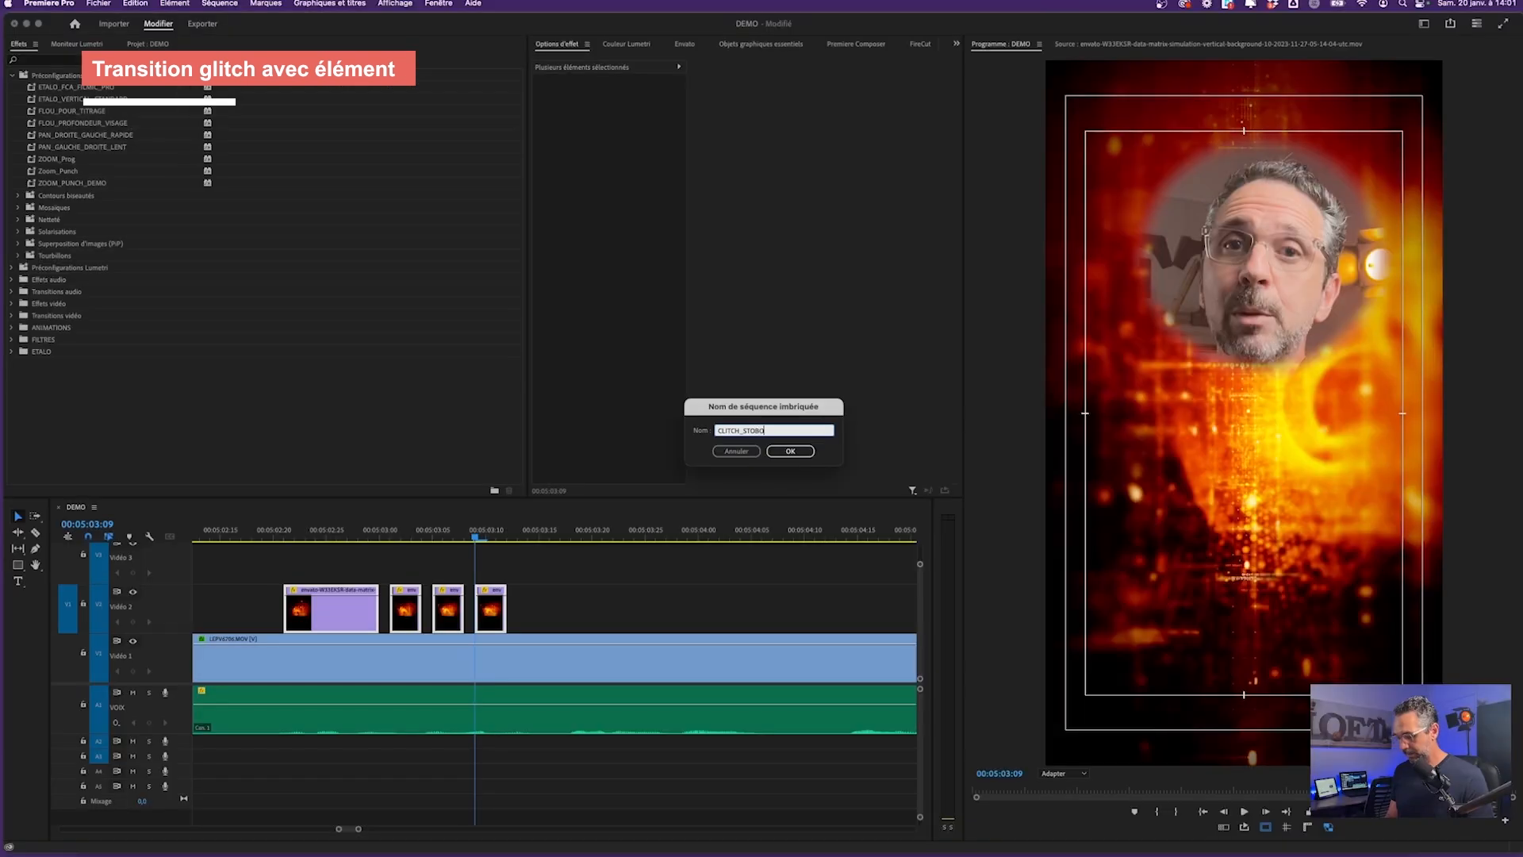
text(SCOPE)
key(Return)
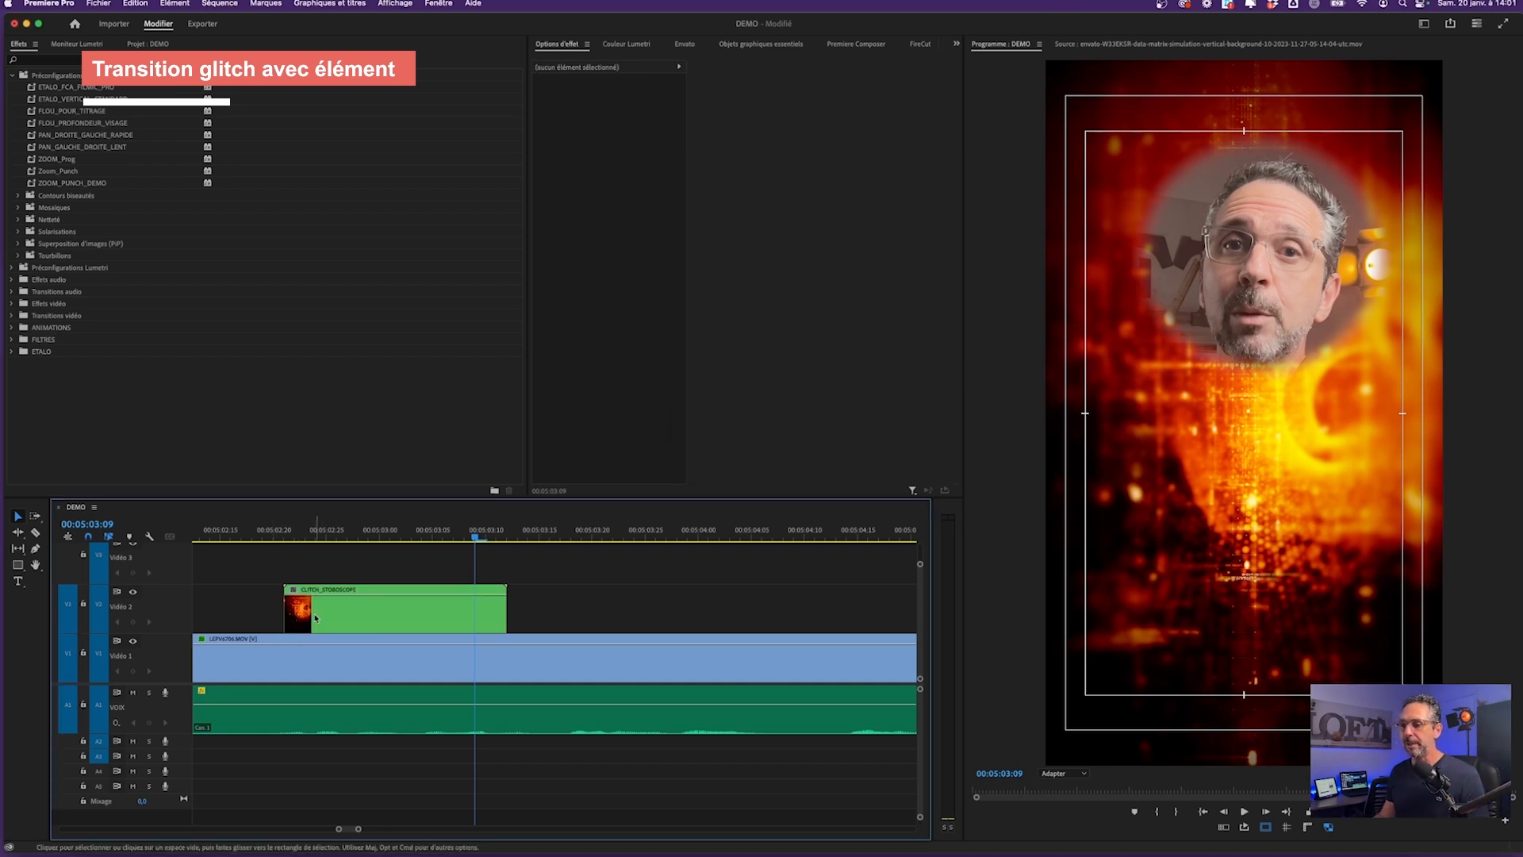
Display the project's media list and delete the nested CLITCH_STOBOSCOPE clip from Vidéo 2
scroll(319, 617, up, 2)
scroll(319, 618, down, 2)
scroll(524, 601, left, 3)
click(524, 601)
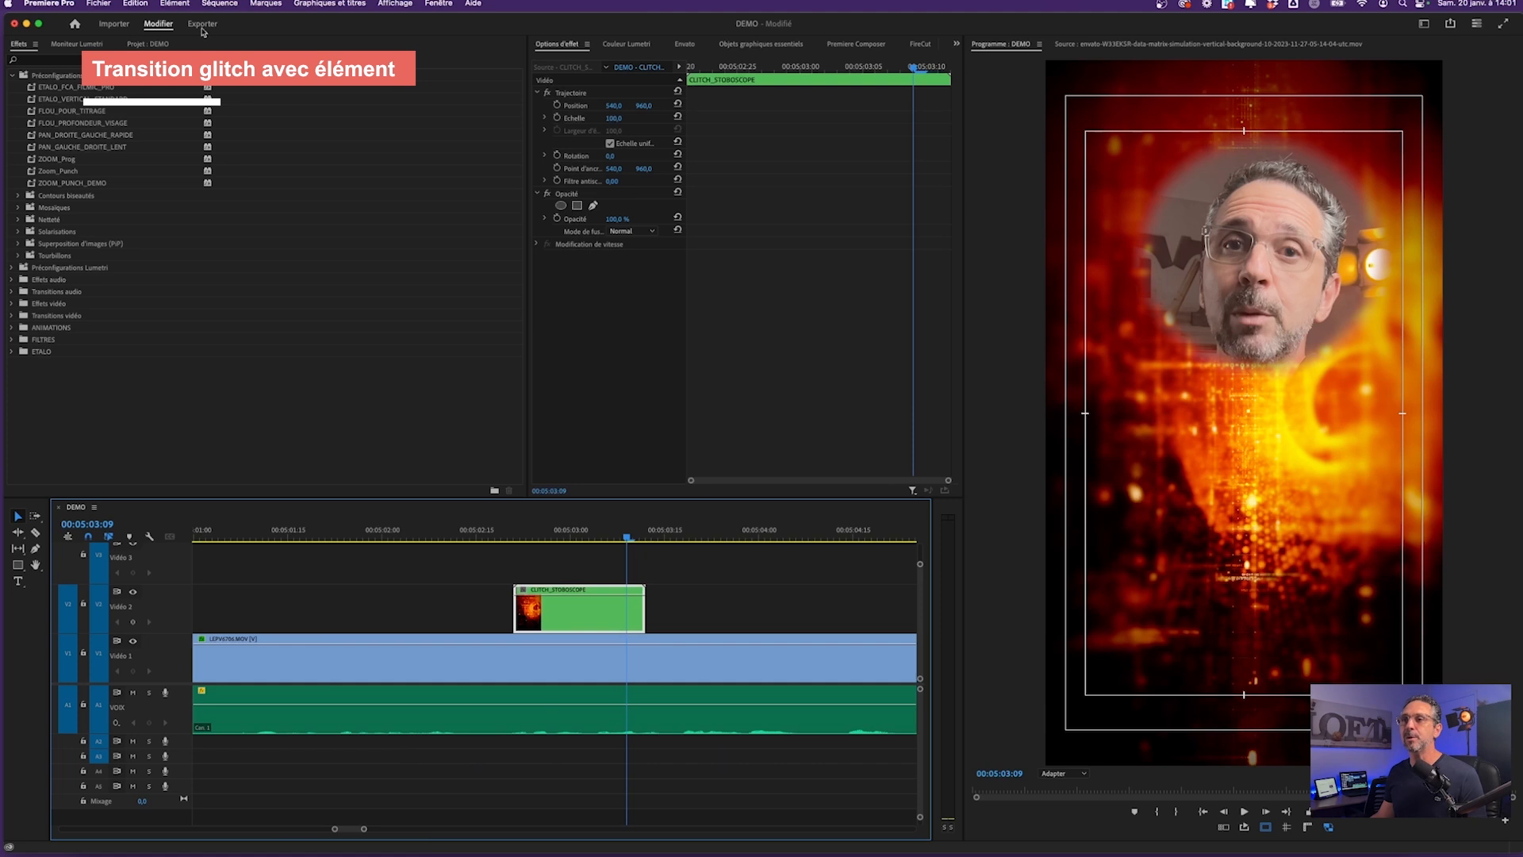
click(150, 45)
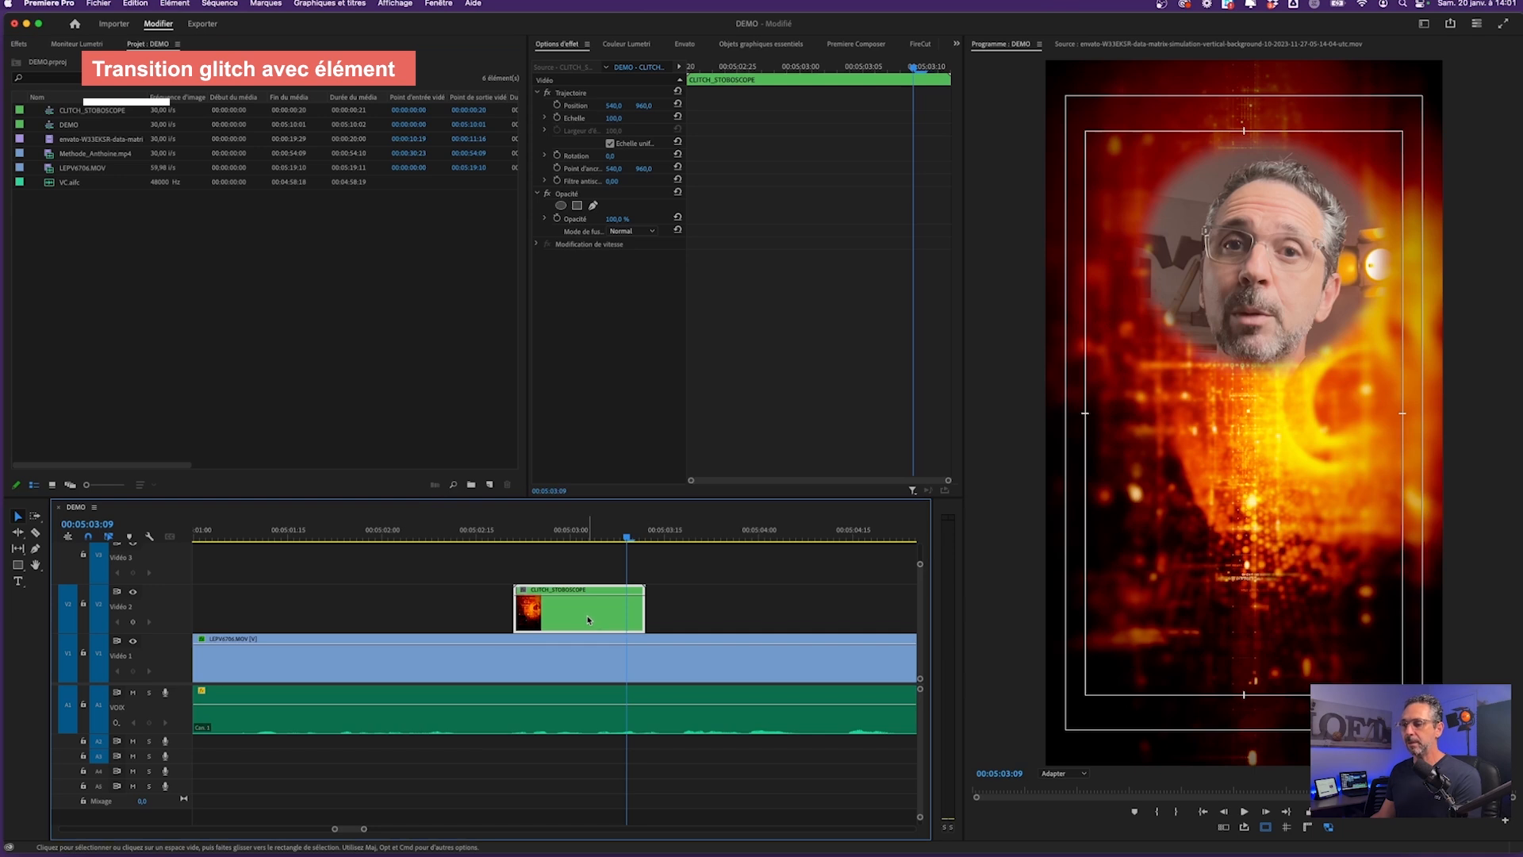
key(Delete)
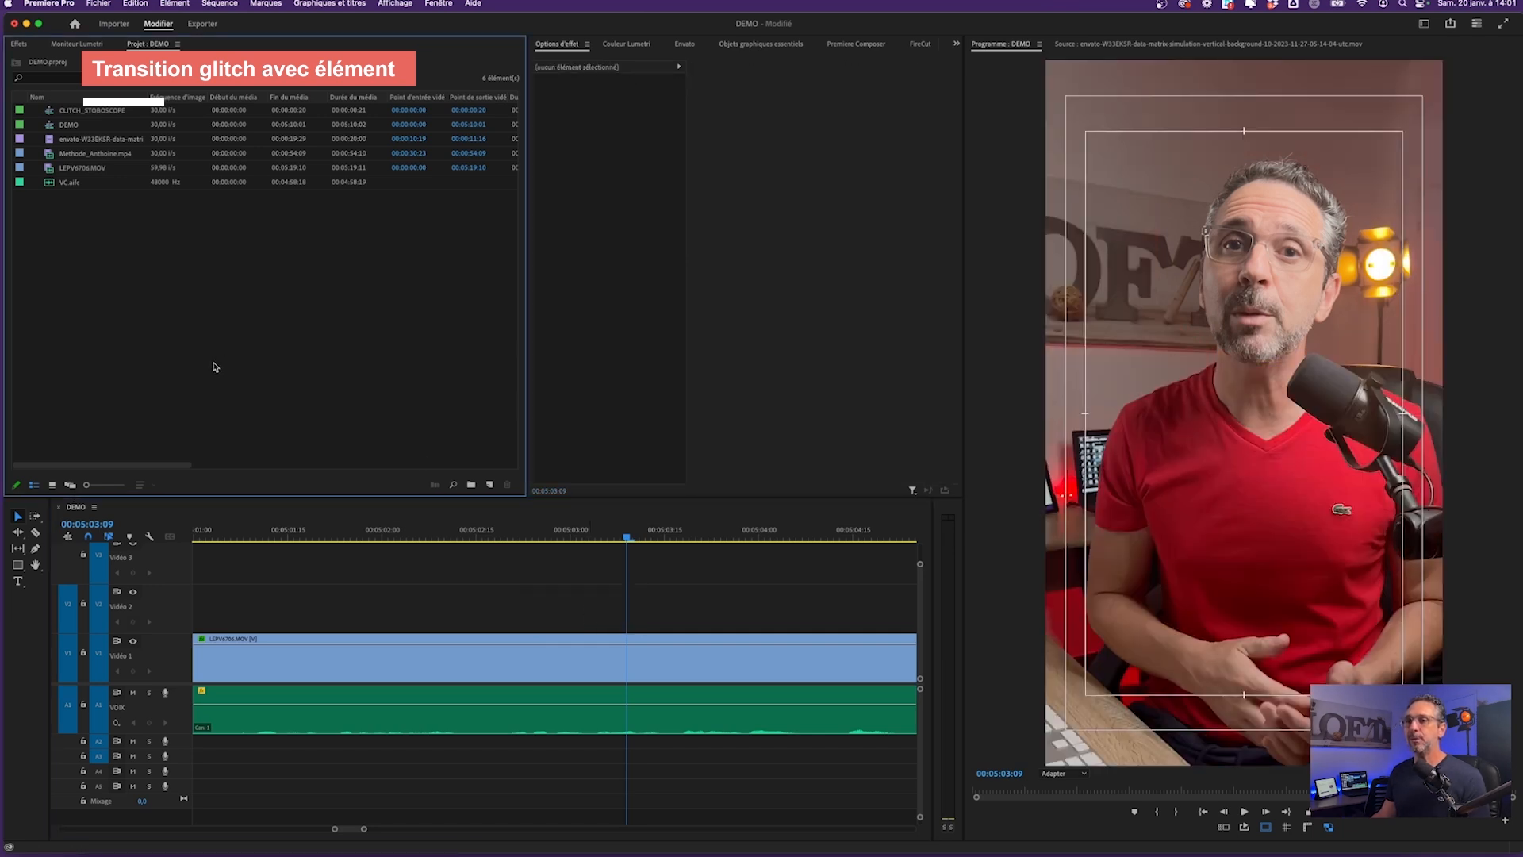
Insert CLITCH_STOBOSCOPE from the project as individual fragments on Vidéo 2 near 00:05:02:15, then delete all of them
drag(49, 116, 543, 603)
drag(538, 528, 645, 533)
drag(669, 579, 498, 611)
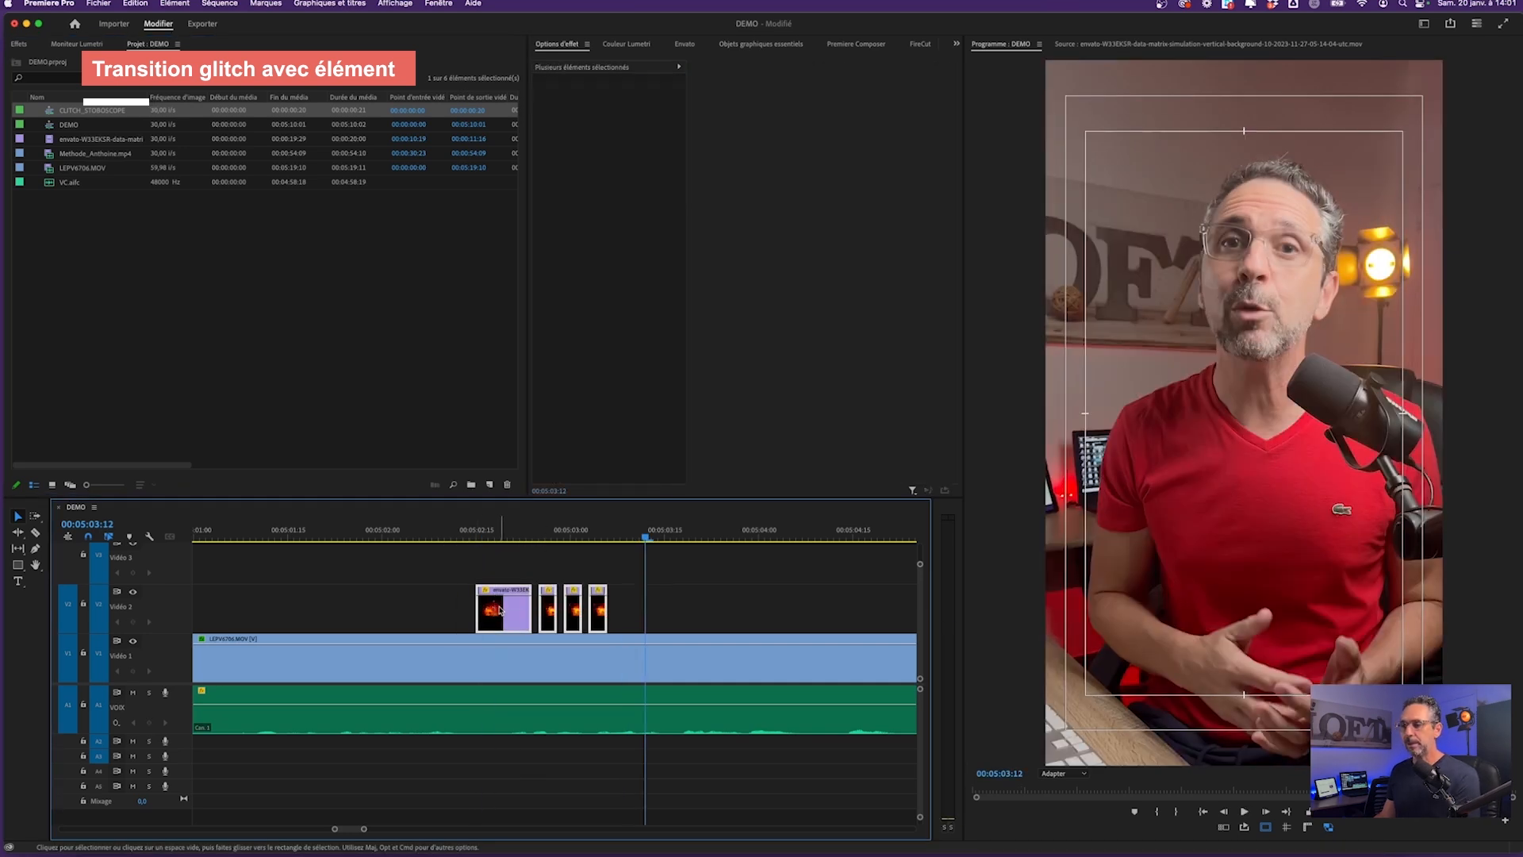
scroll(514, 588, up, 3)
scroll(515, 588, down, 5)
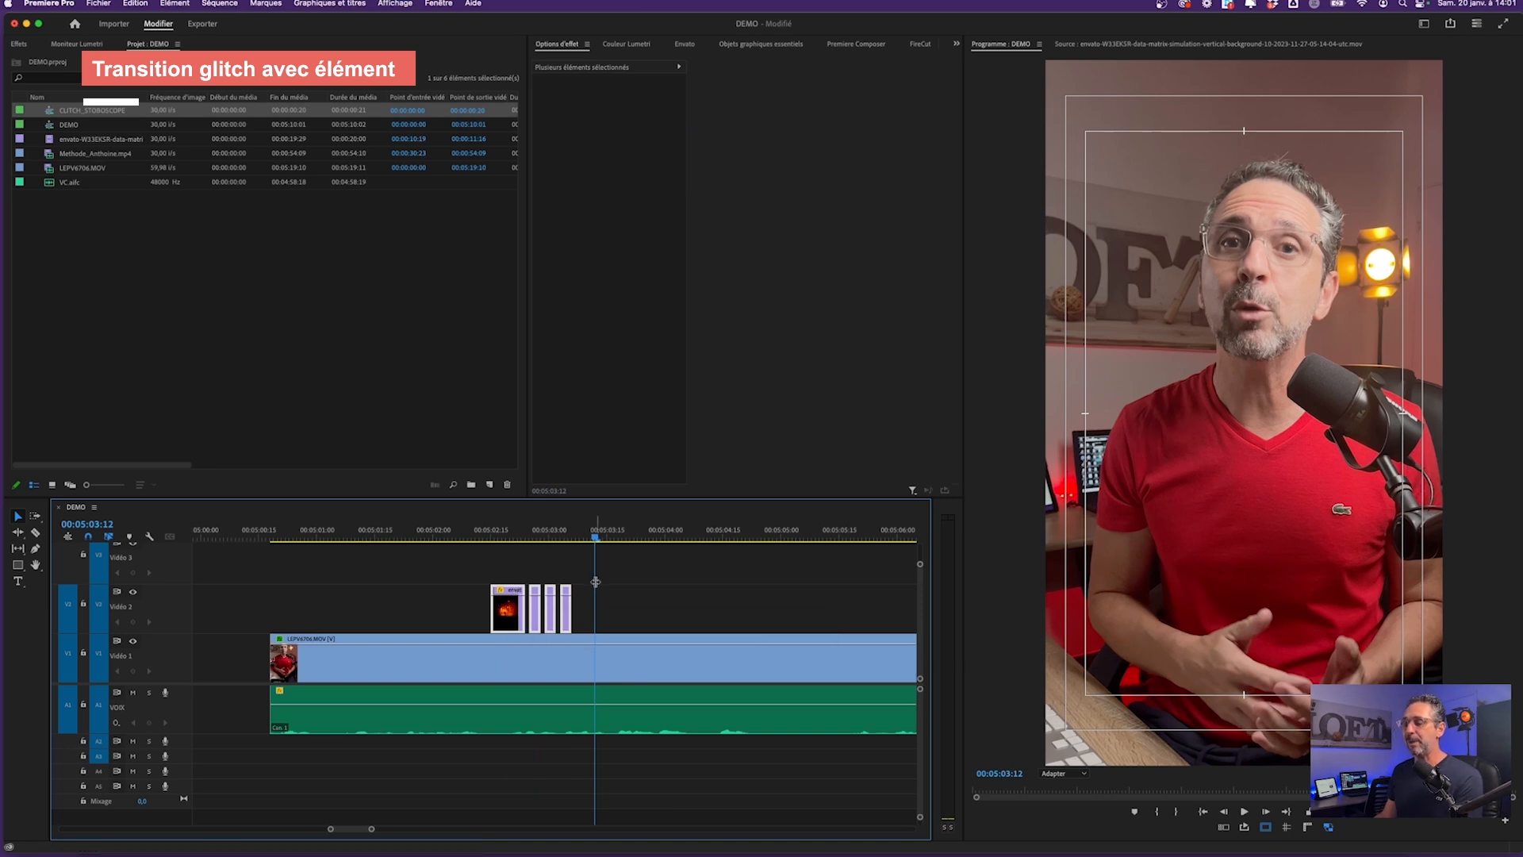
key(Delete)
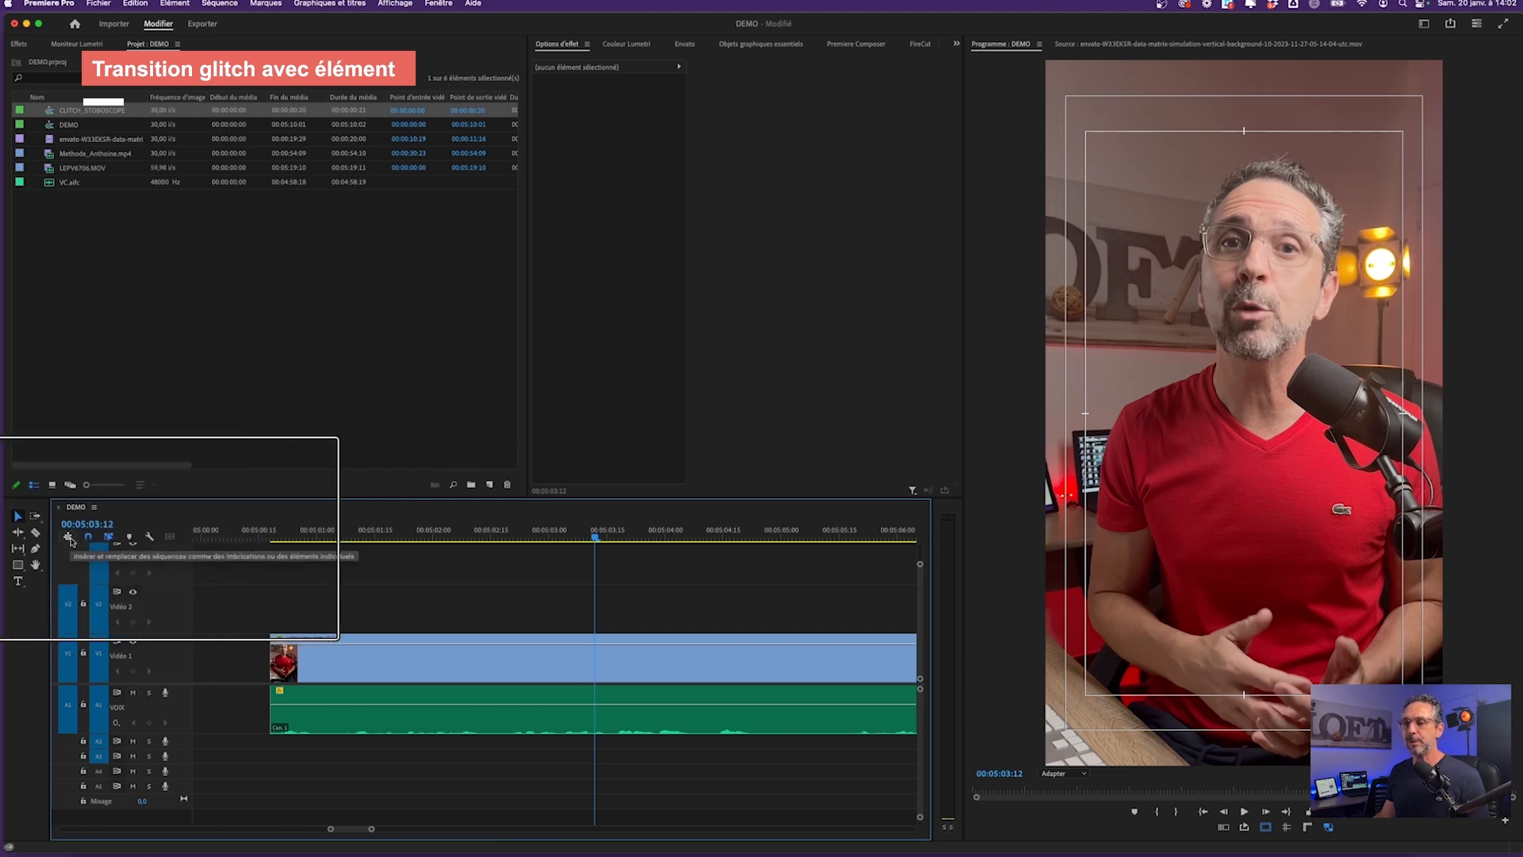
Insert CLITCH_STOBOSCOPE as a nested clip on Vidéo 3 near 00:05:03:00, play it, and delete its linked audio
drag(53, 111, 542, 530)
key(space)
key(space)
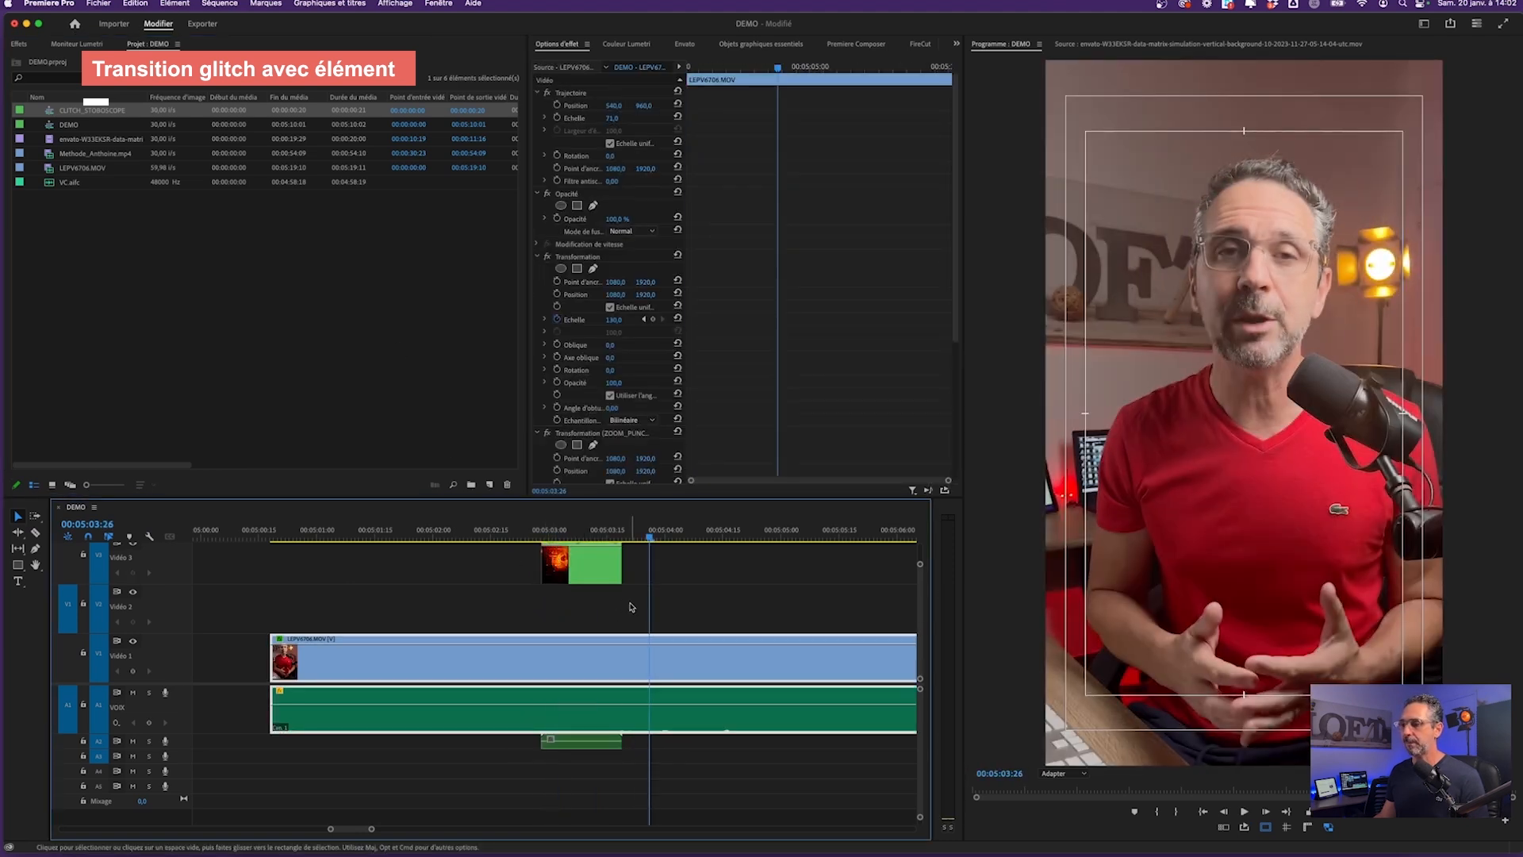
click(630, 607)
alt+click(605, 744)
key(Delete)
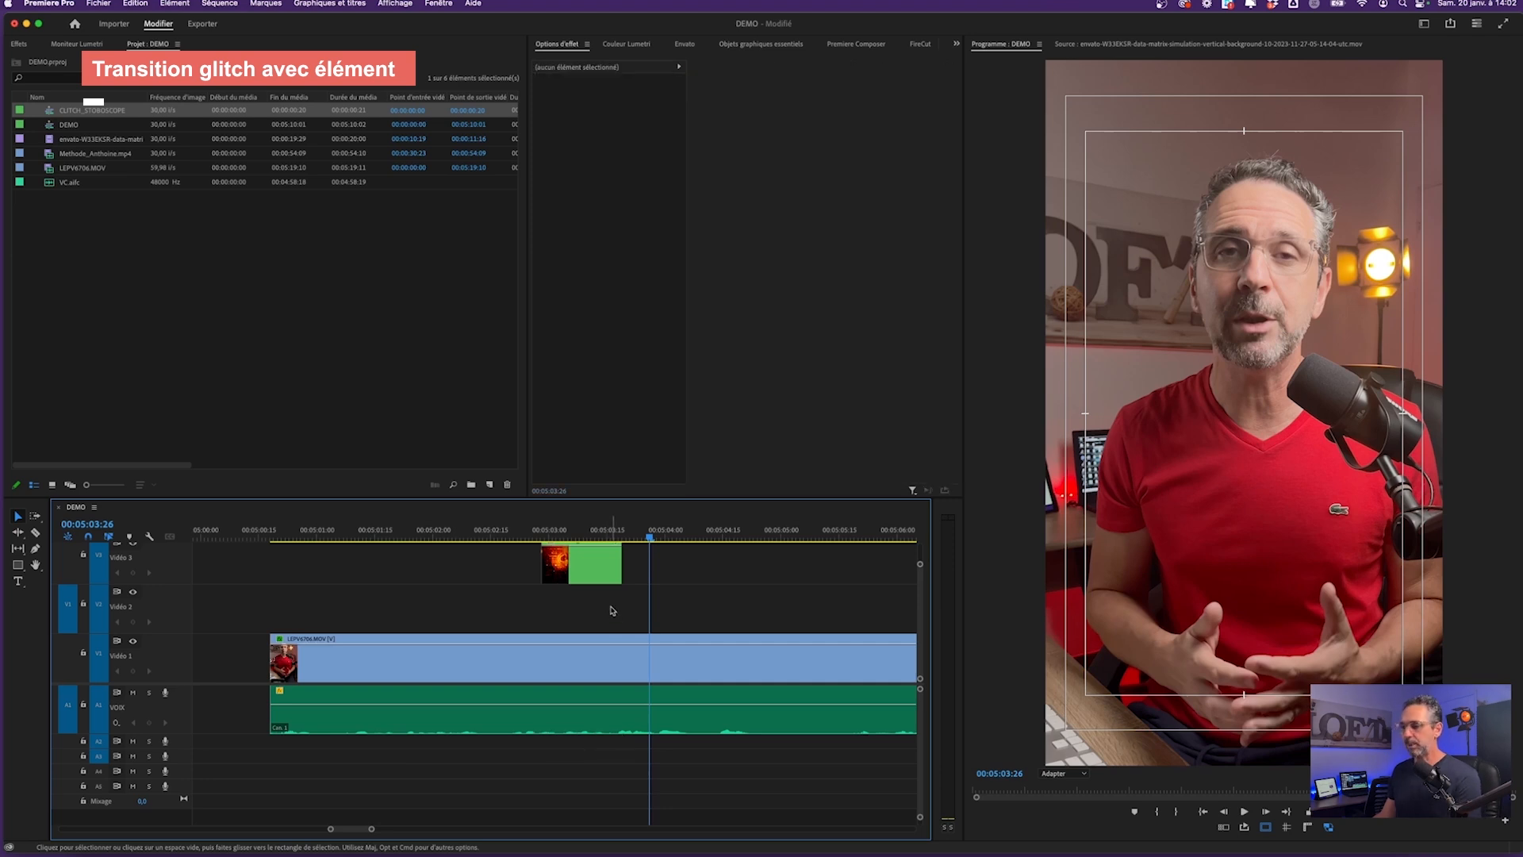
Remove the nested glitch clip from the timeline
drag(598, 579, 578, 606)
click(560, 535)
key(Delete)
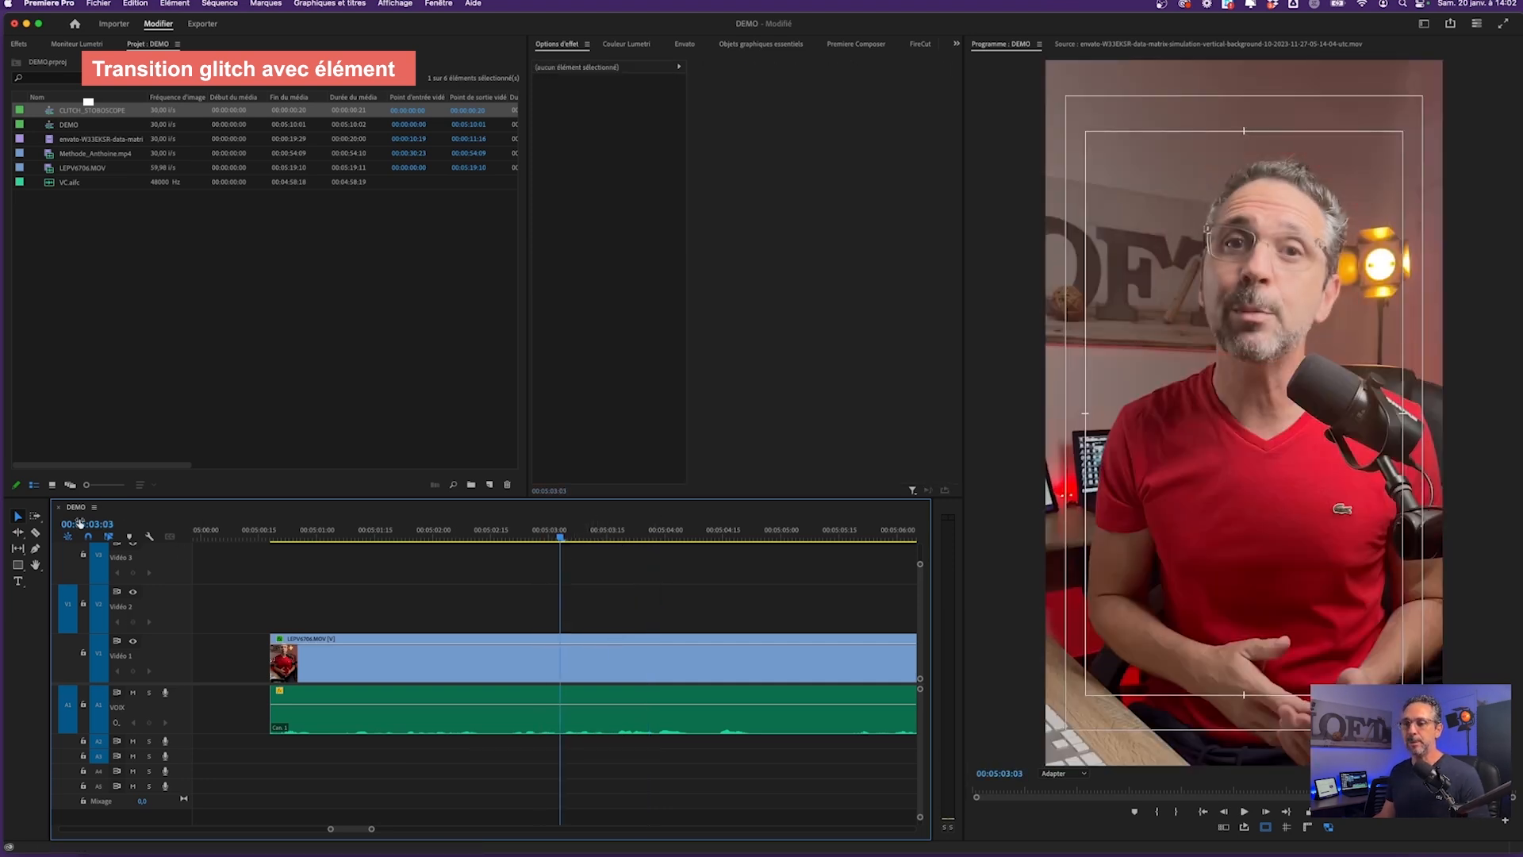
Insert CLITCH_STOBOSCOPE as individual fragments on Vidéo 2 just before 00:05:03:00 and play the transition
drag(92, 109, 575, 598)
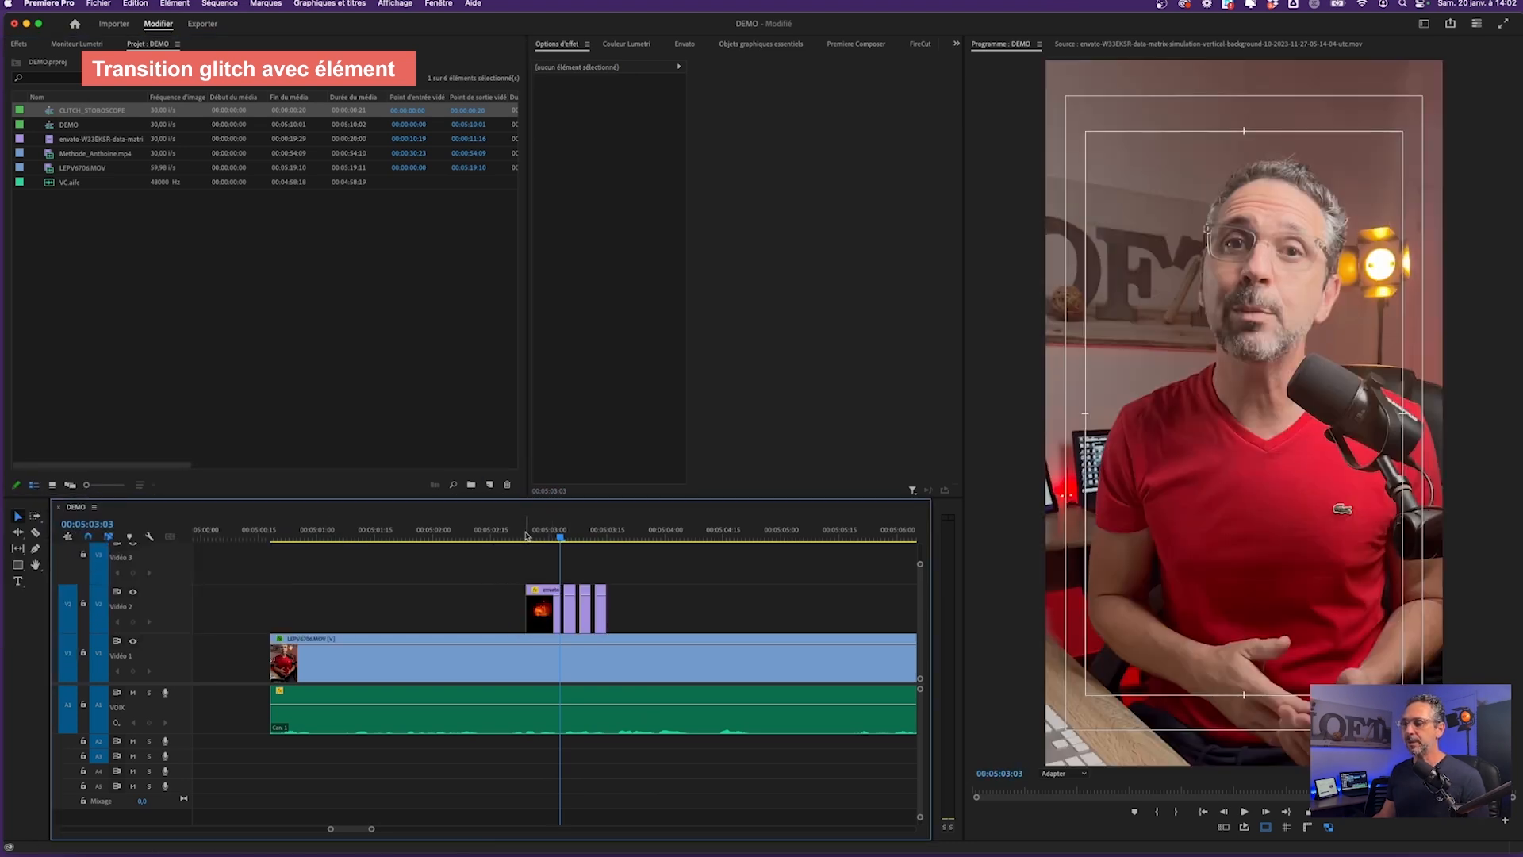
click(522, 538)
key(space)
click(589, 552)
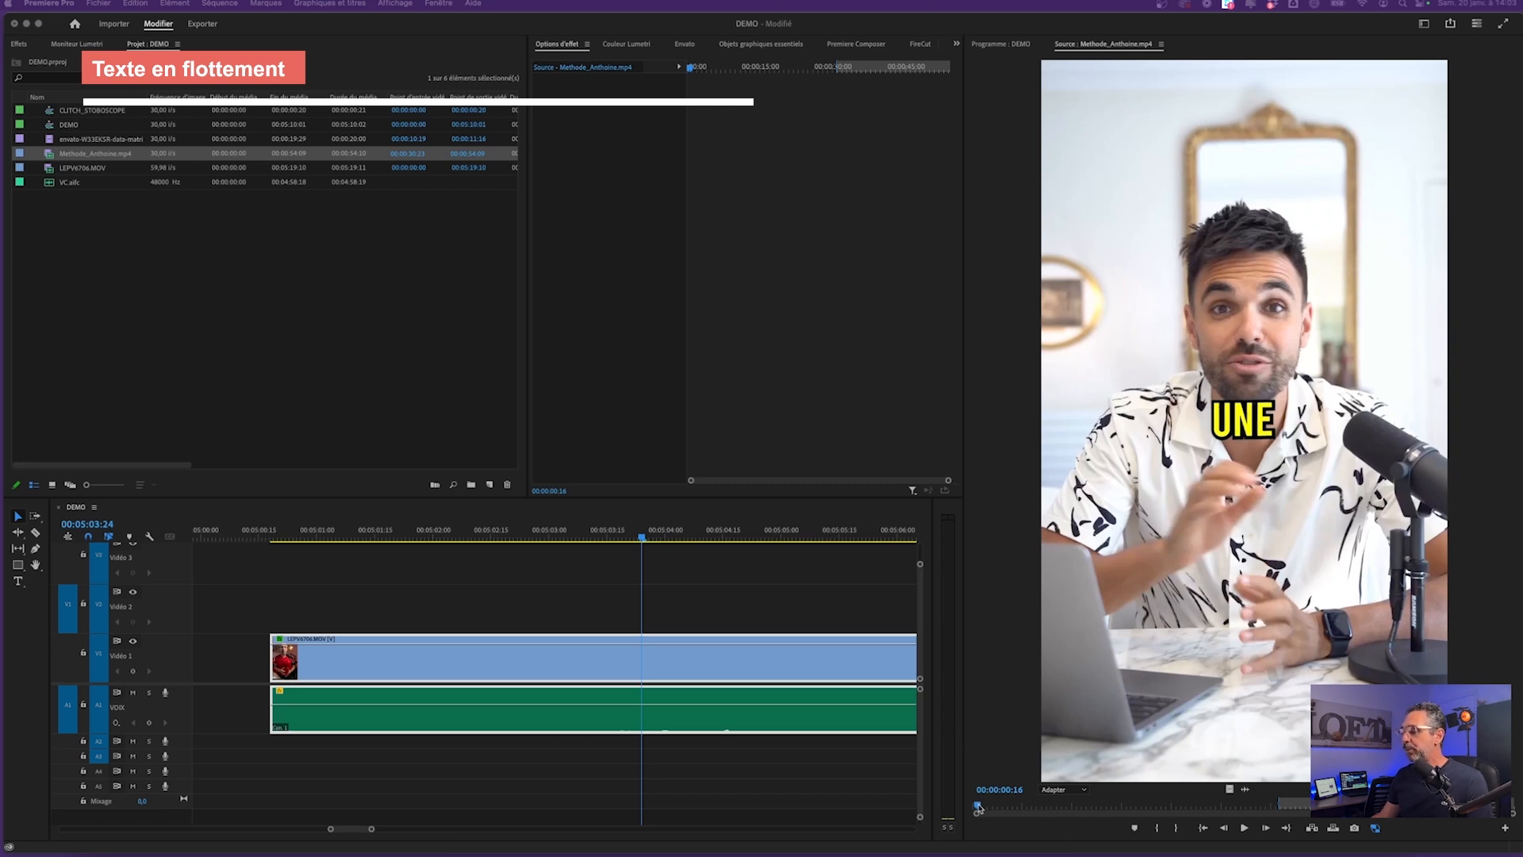
Play the opening of the reference video in the source monitor to examine how its captions float
click(981, 808)
key(space)
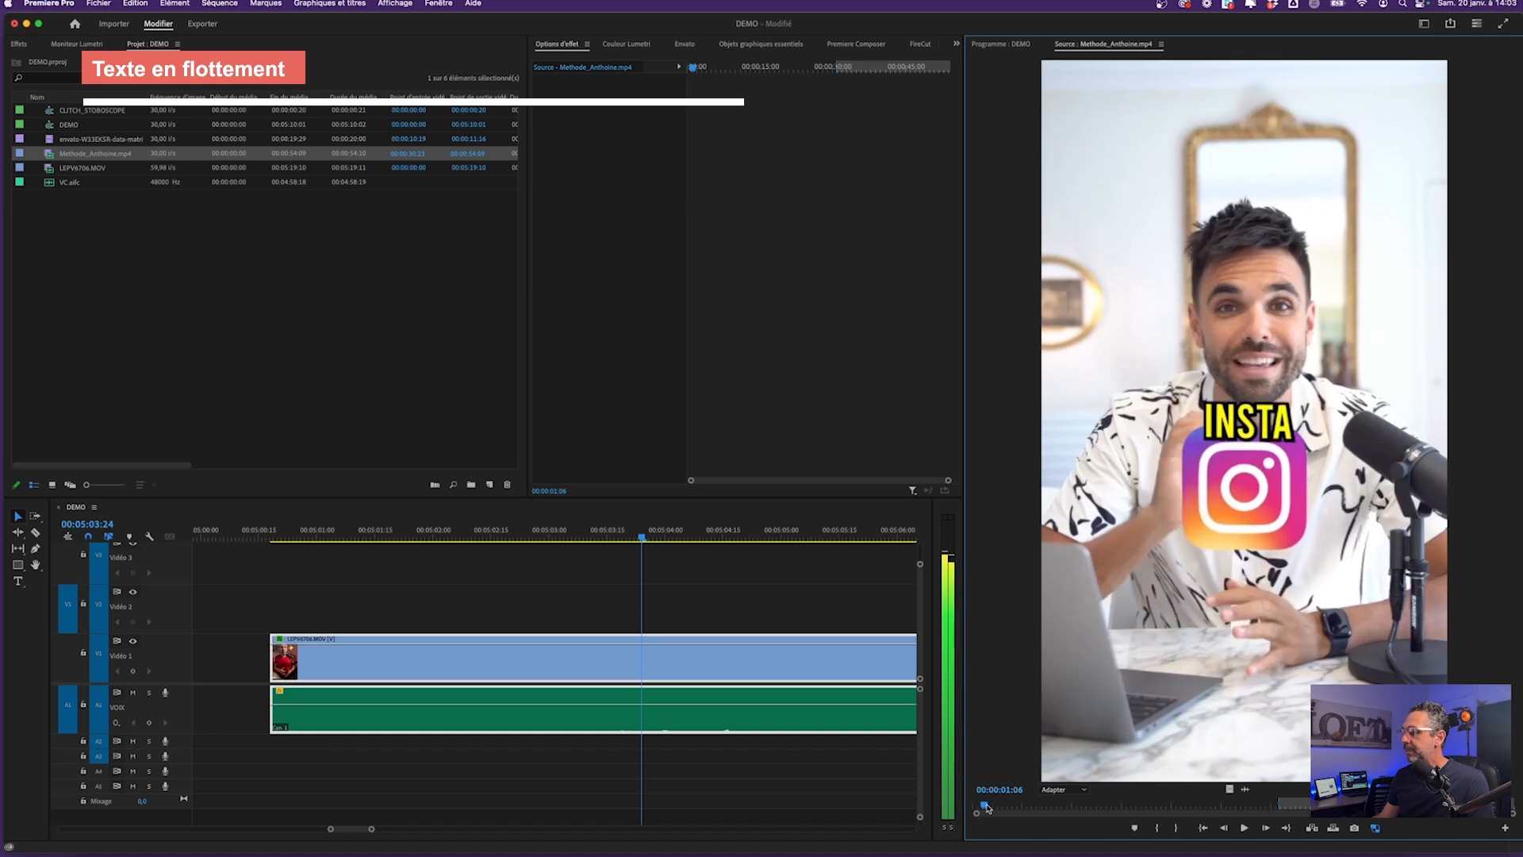
drag(990, 807, 983, 807)
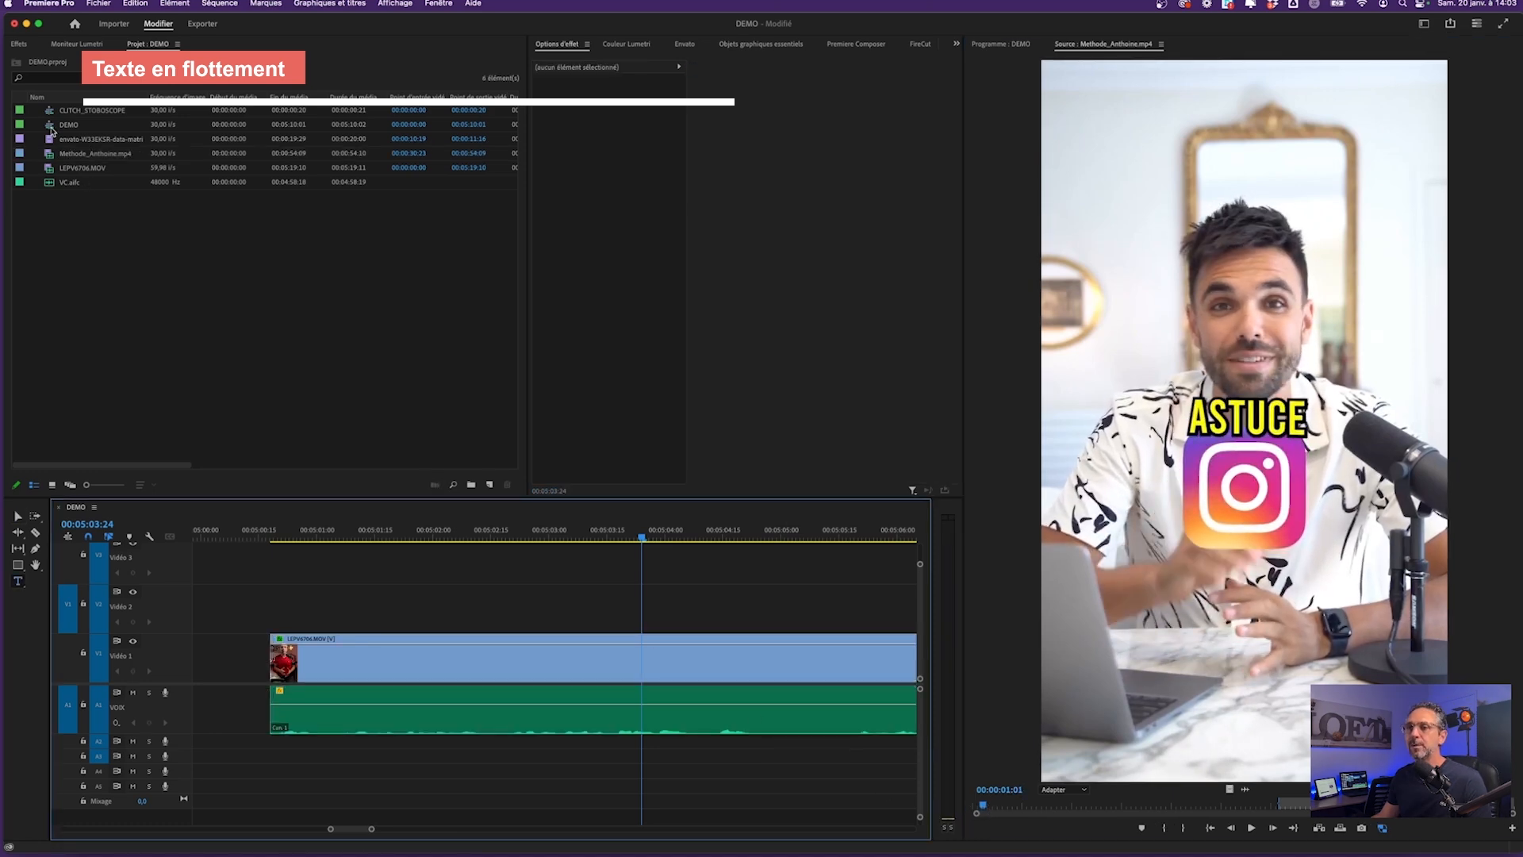
Reopen the DEMO sequence and add the text "TEXTE" below the speaker's mouth at 00:05:02:09
double_click(51, 127)
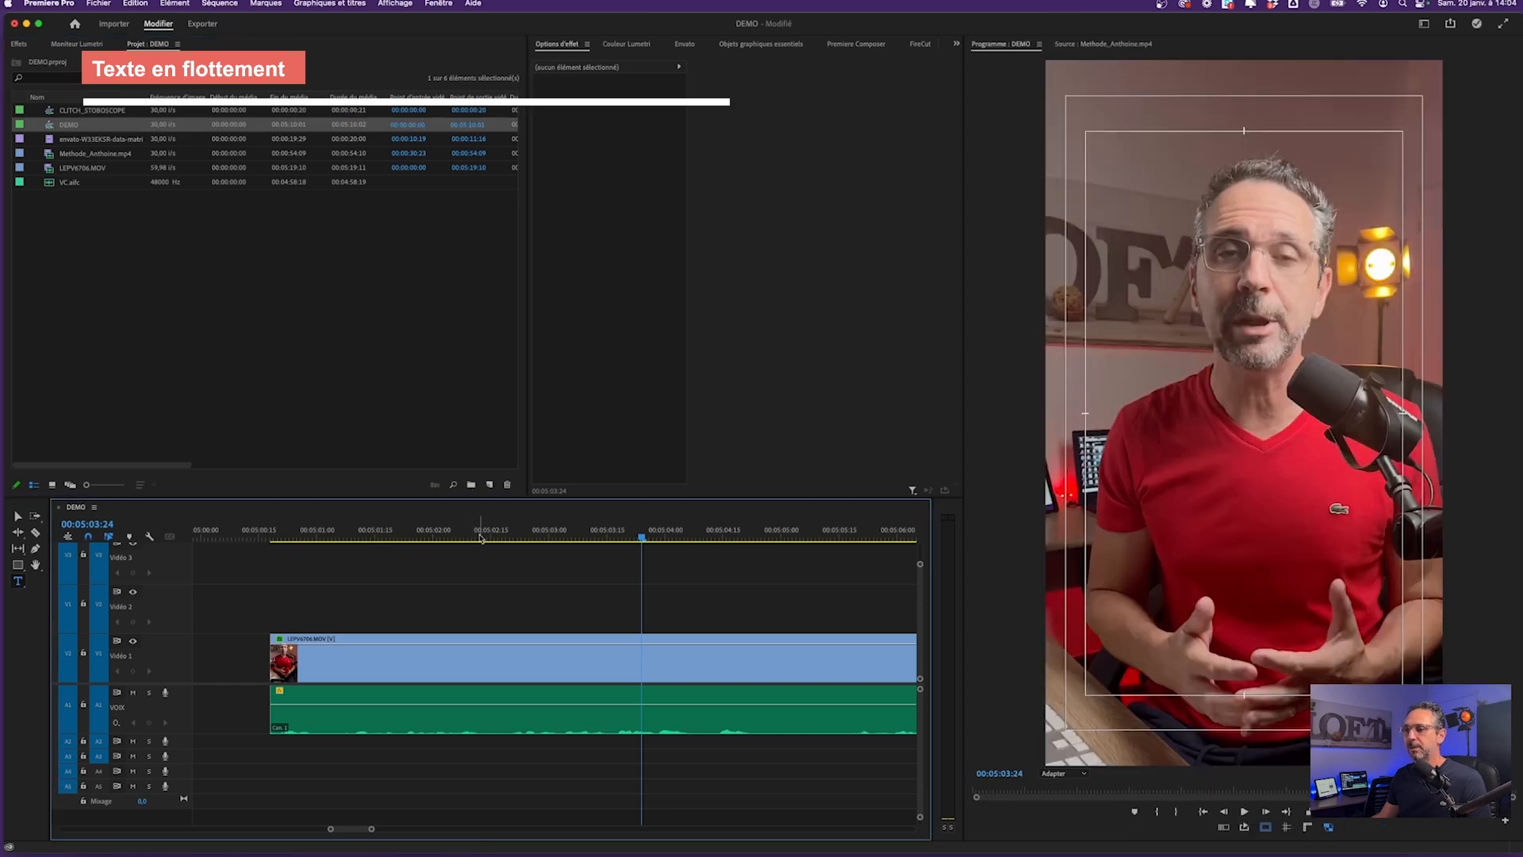
drag(479, 534, 467, 572)
click(17, 583)
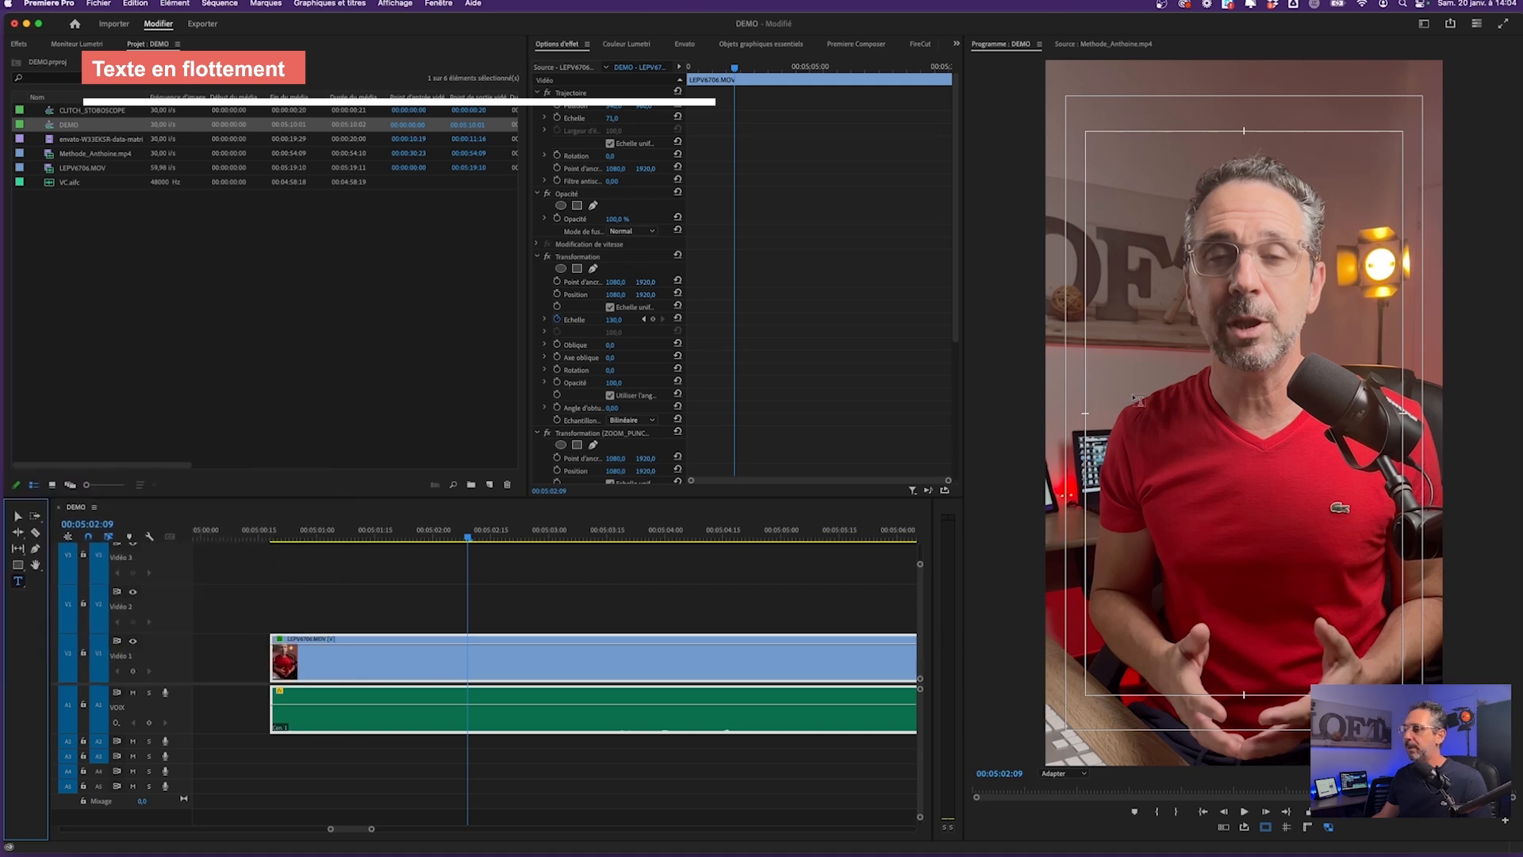
click(1202, 361)
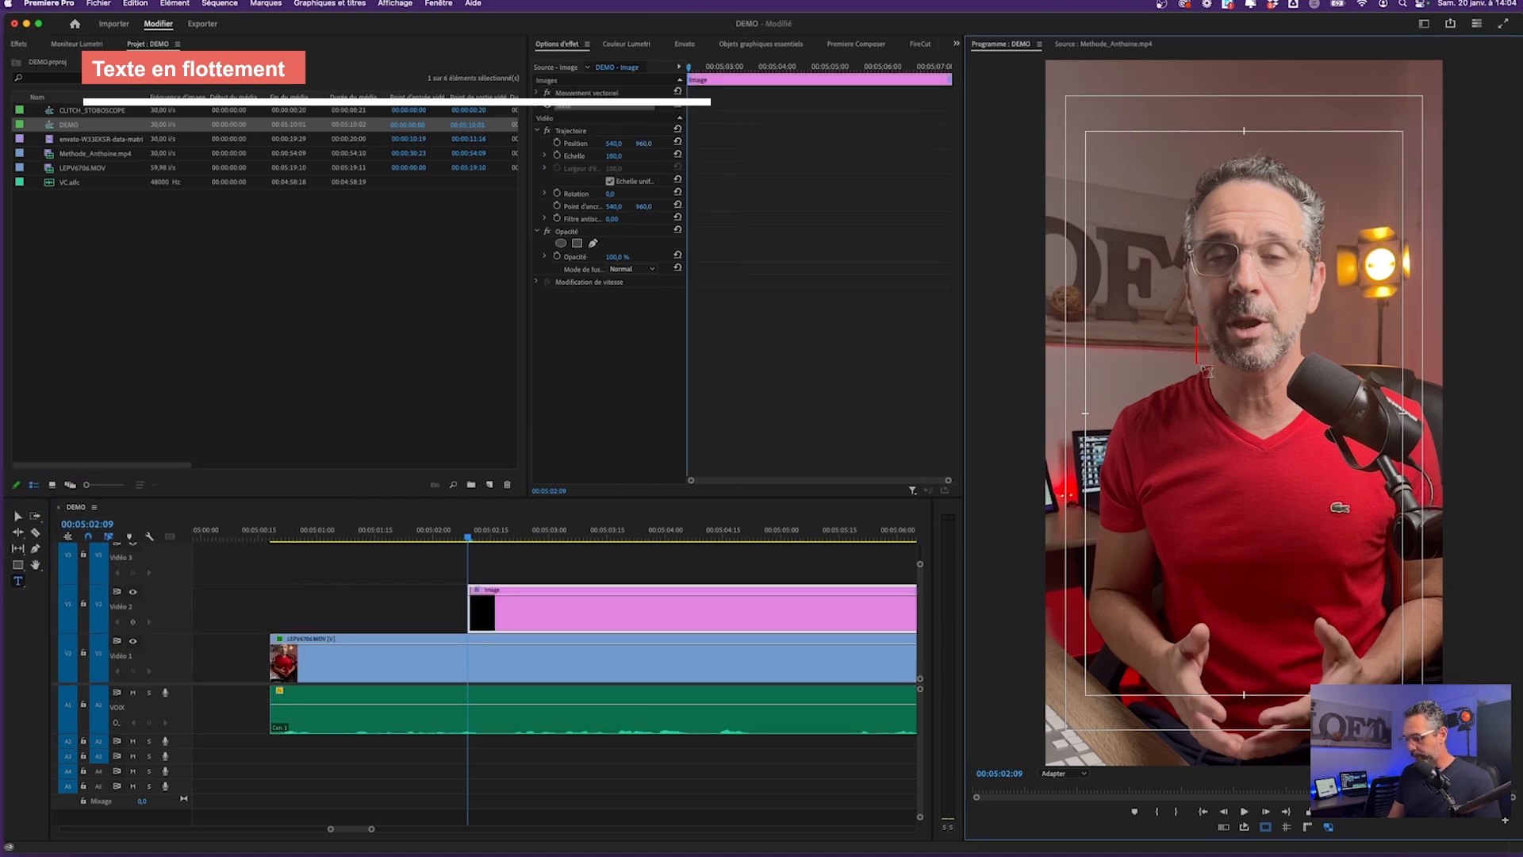
text(TEXTE)
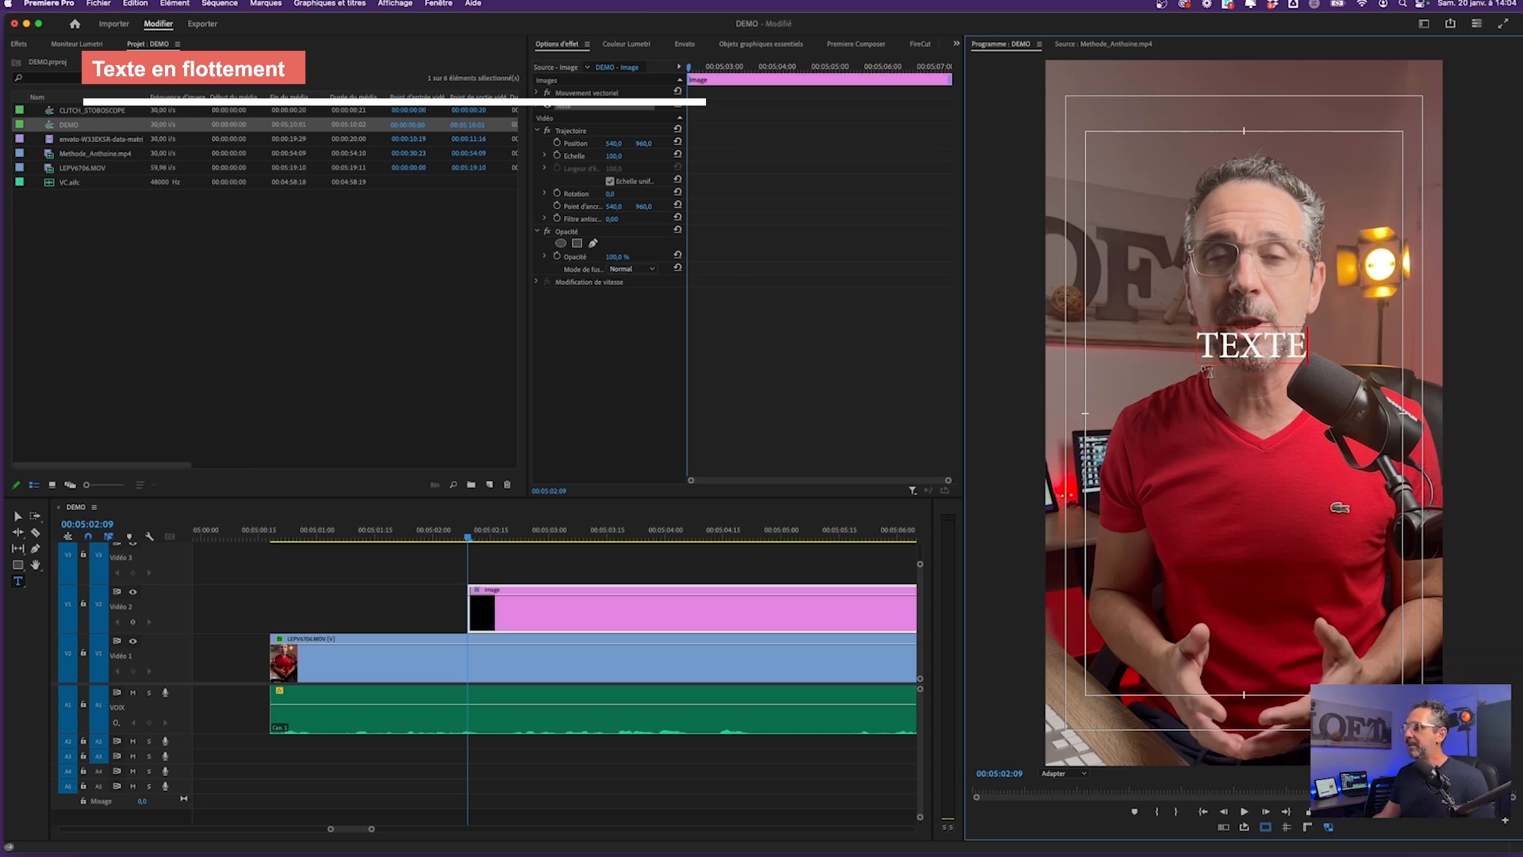
Change the font of the whole text "TEXTE" to Montserrat Black
key(super+a)
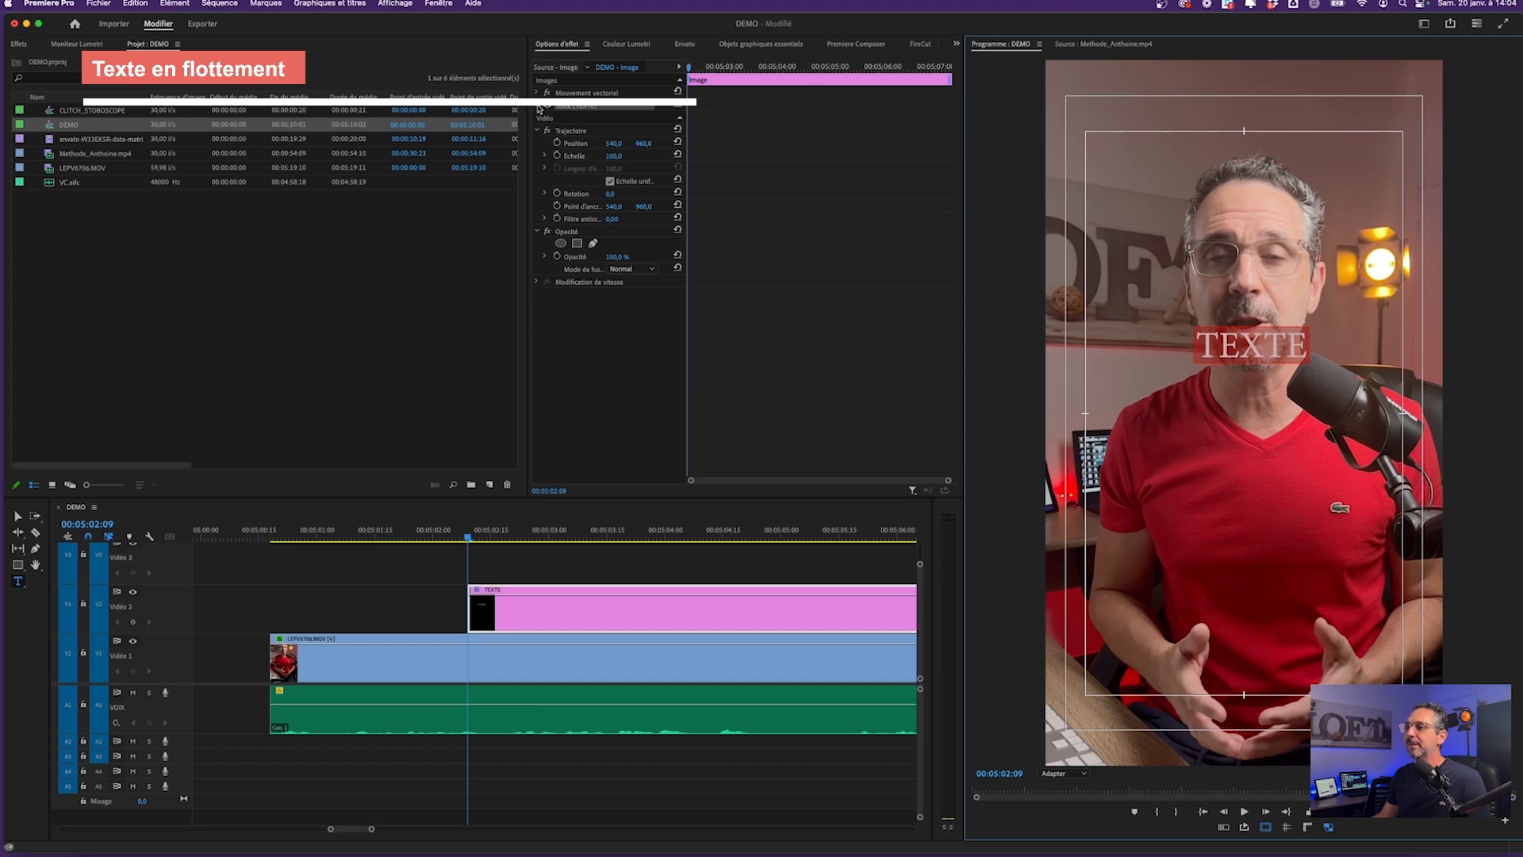
click(539, 108)
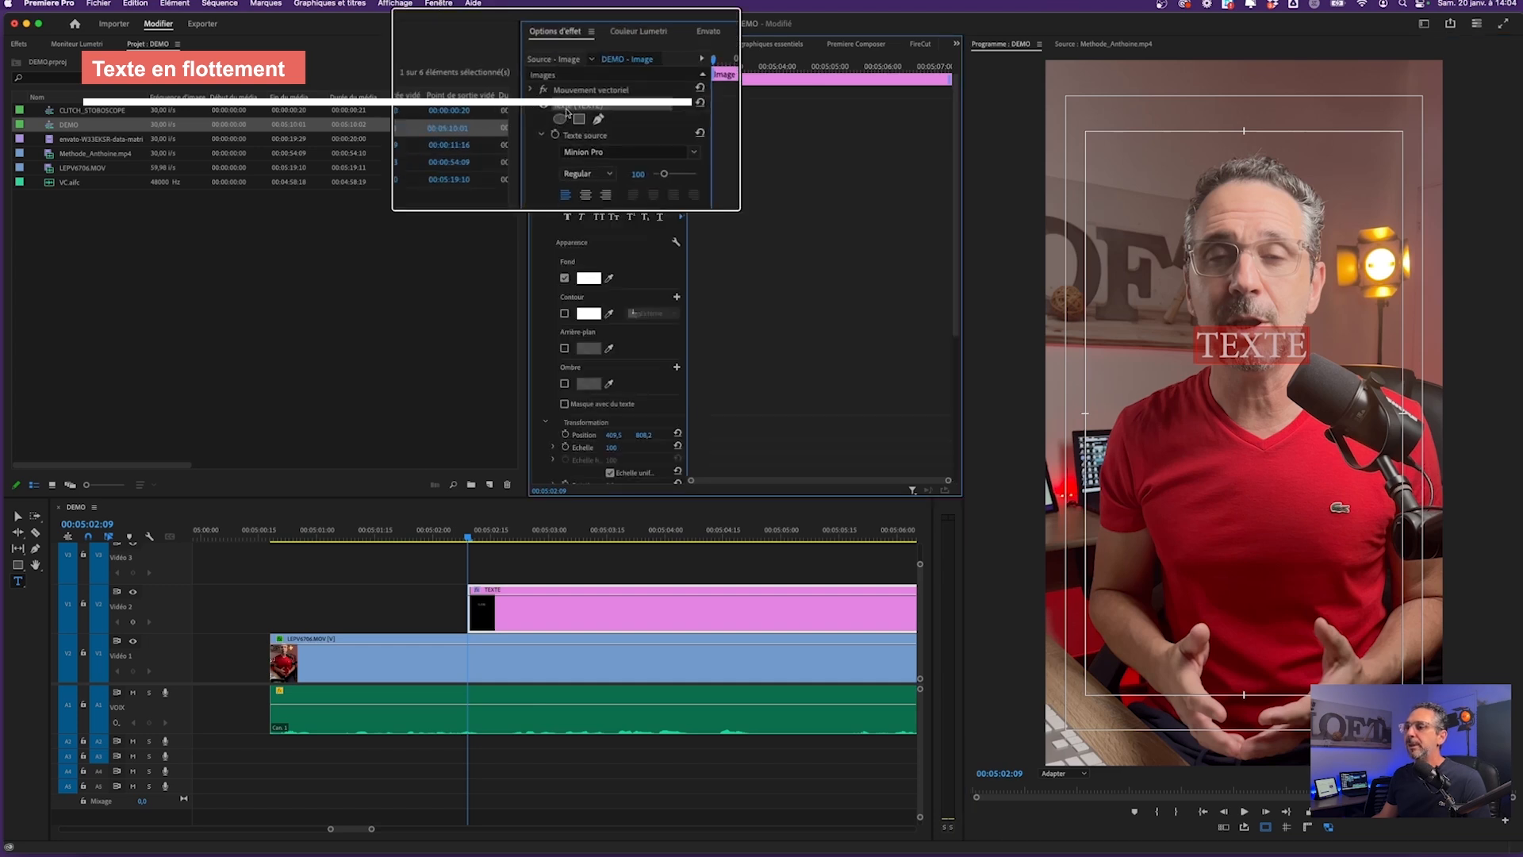
click(613, 146)
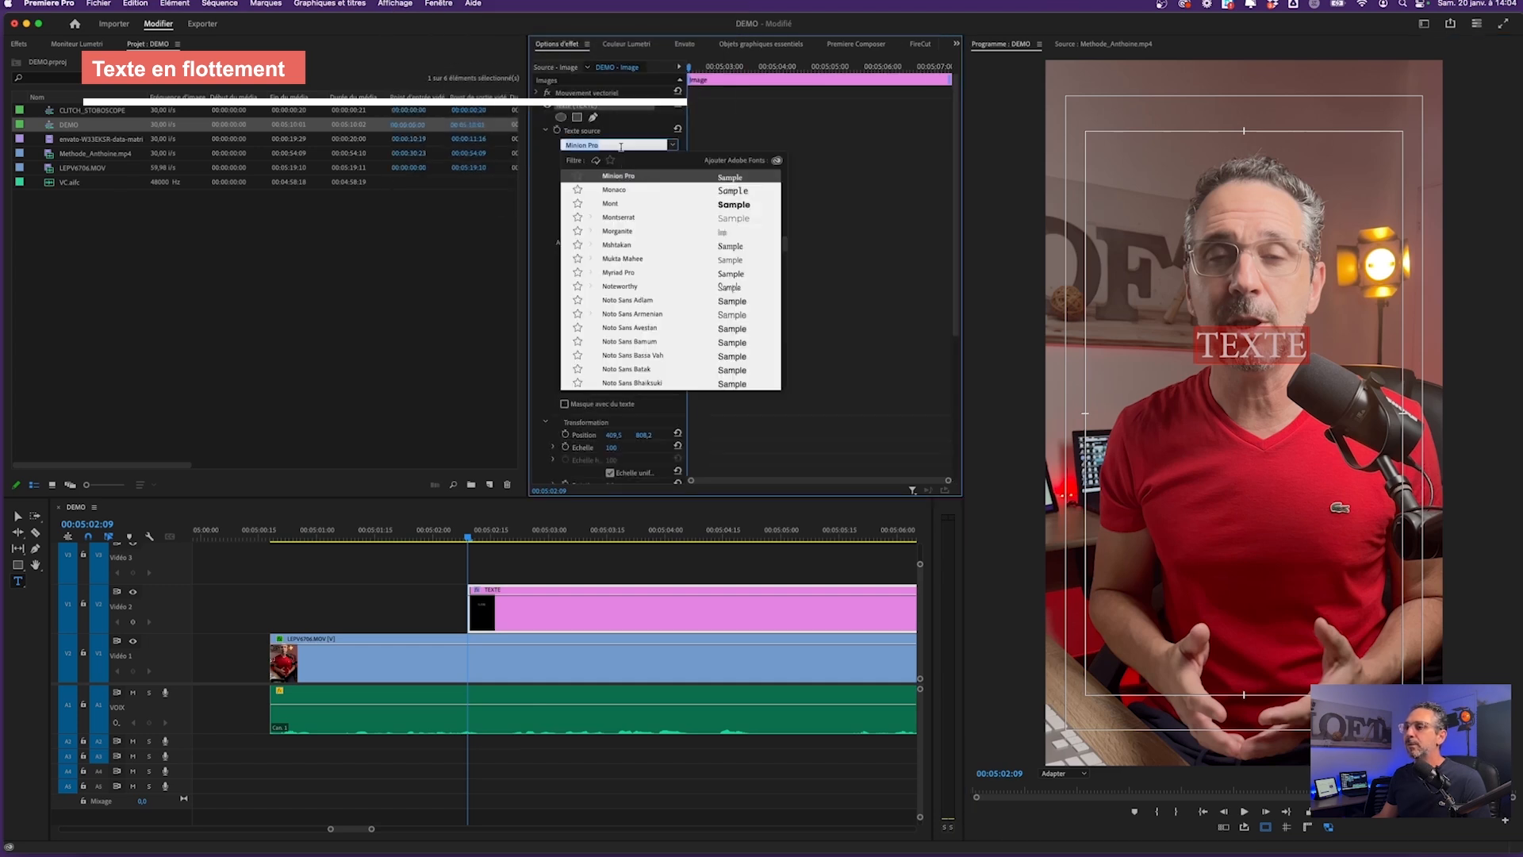
text(monts)
click(640, 356)
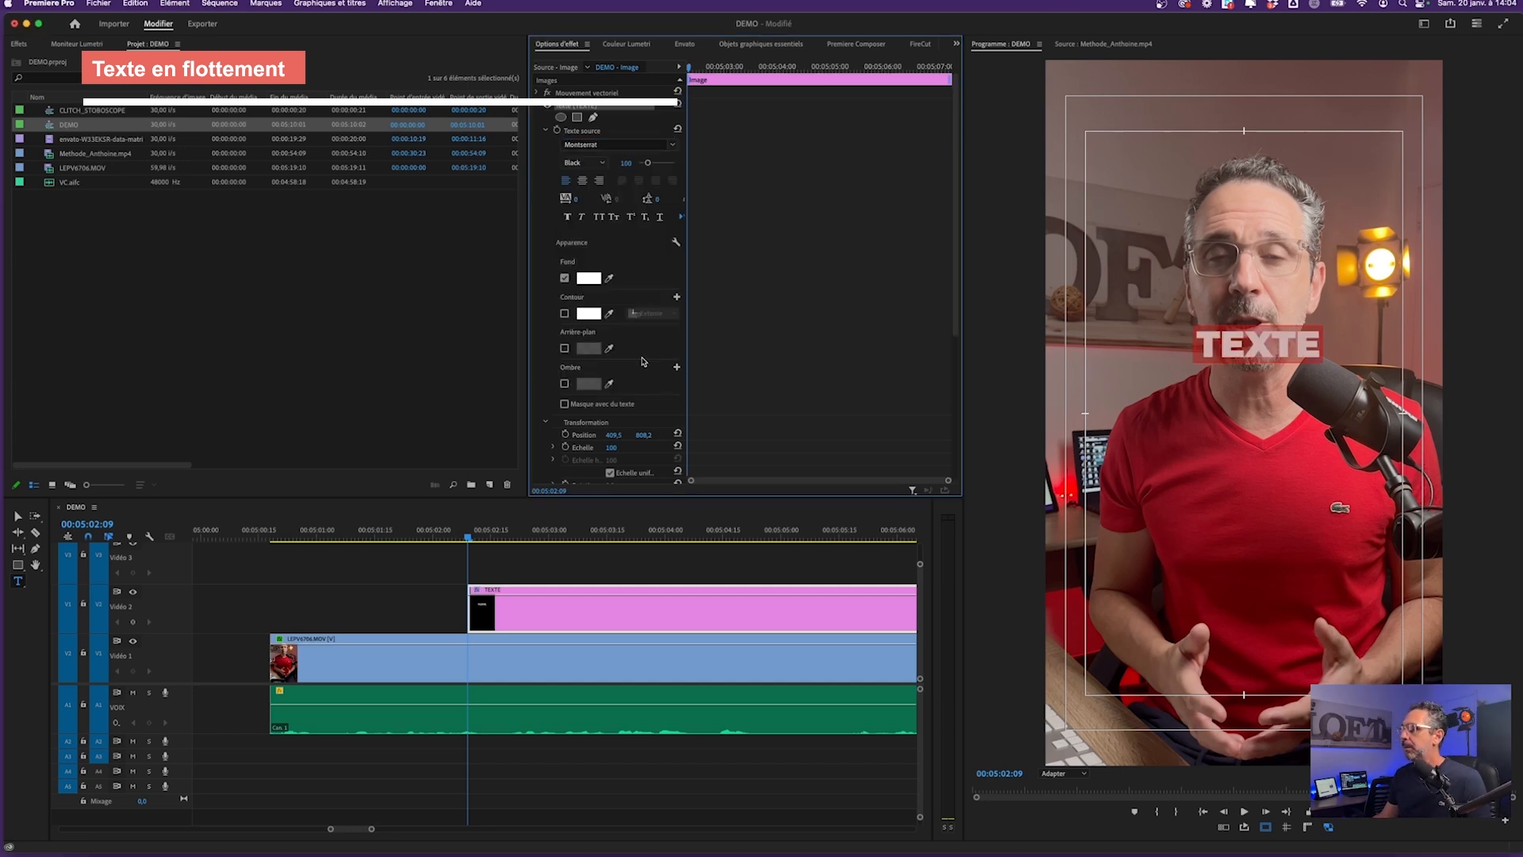
click(612, 577)
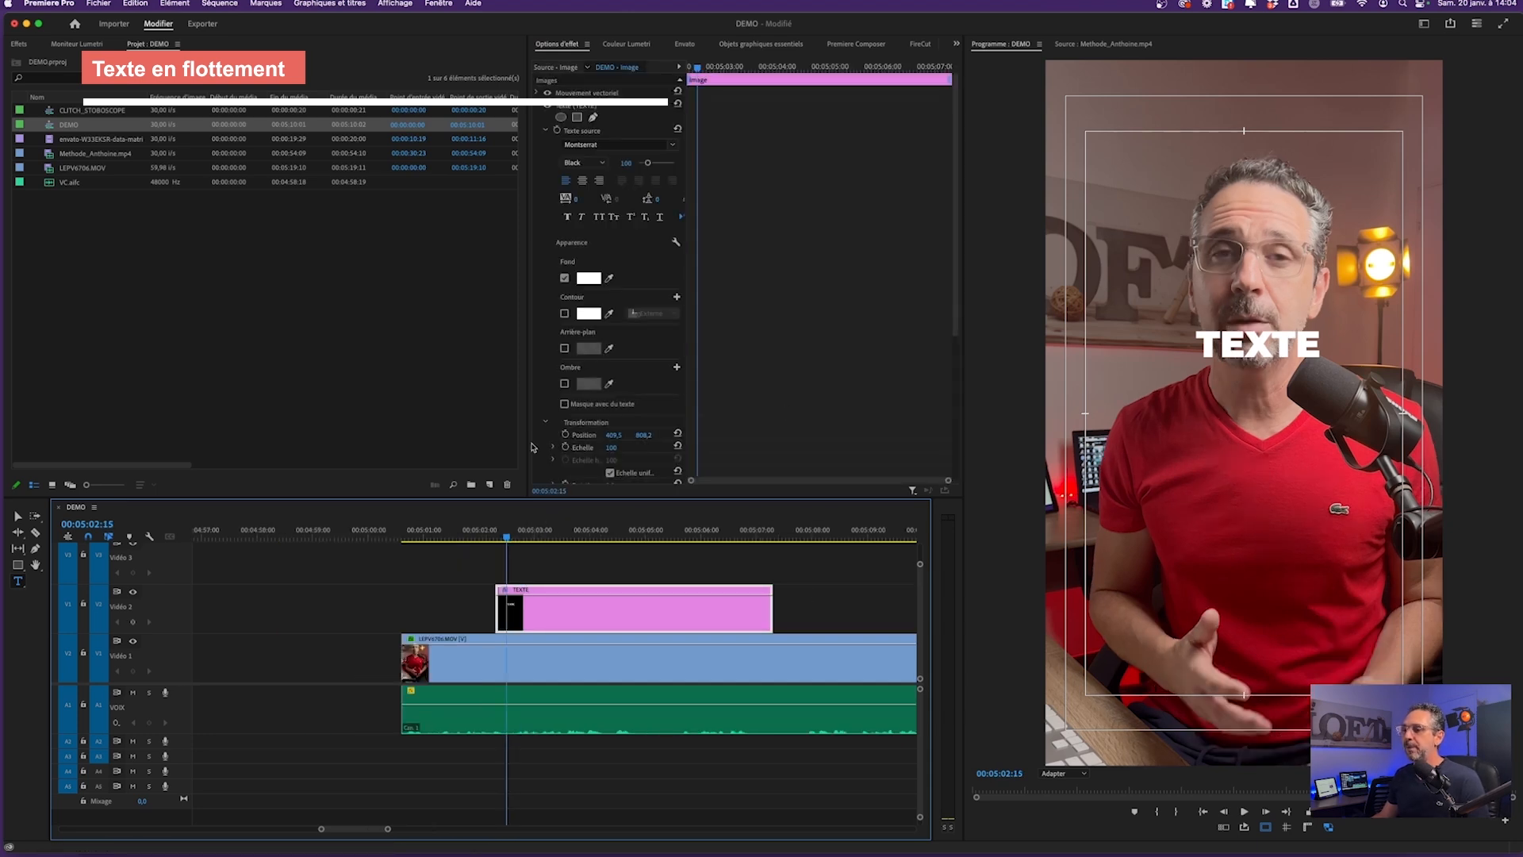
Widen the clip's effect options area and move the playhead to the TEXTE clip's first frame, 00:05:02:09
drag(528, 442, 465, 438)
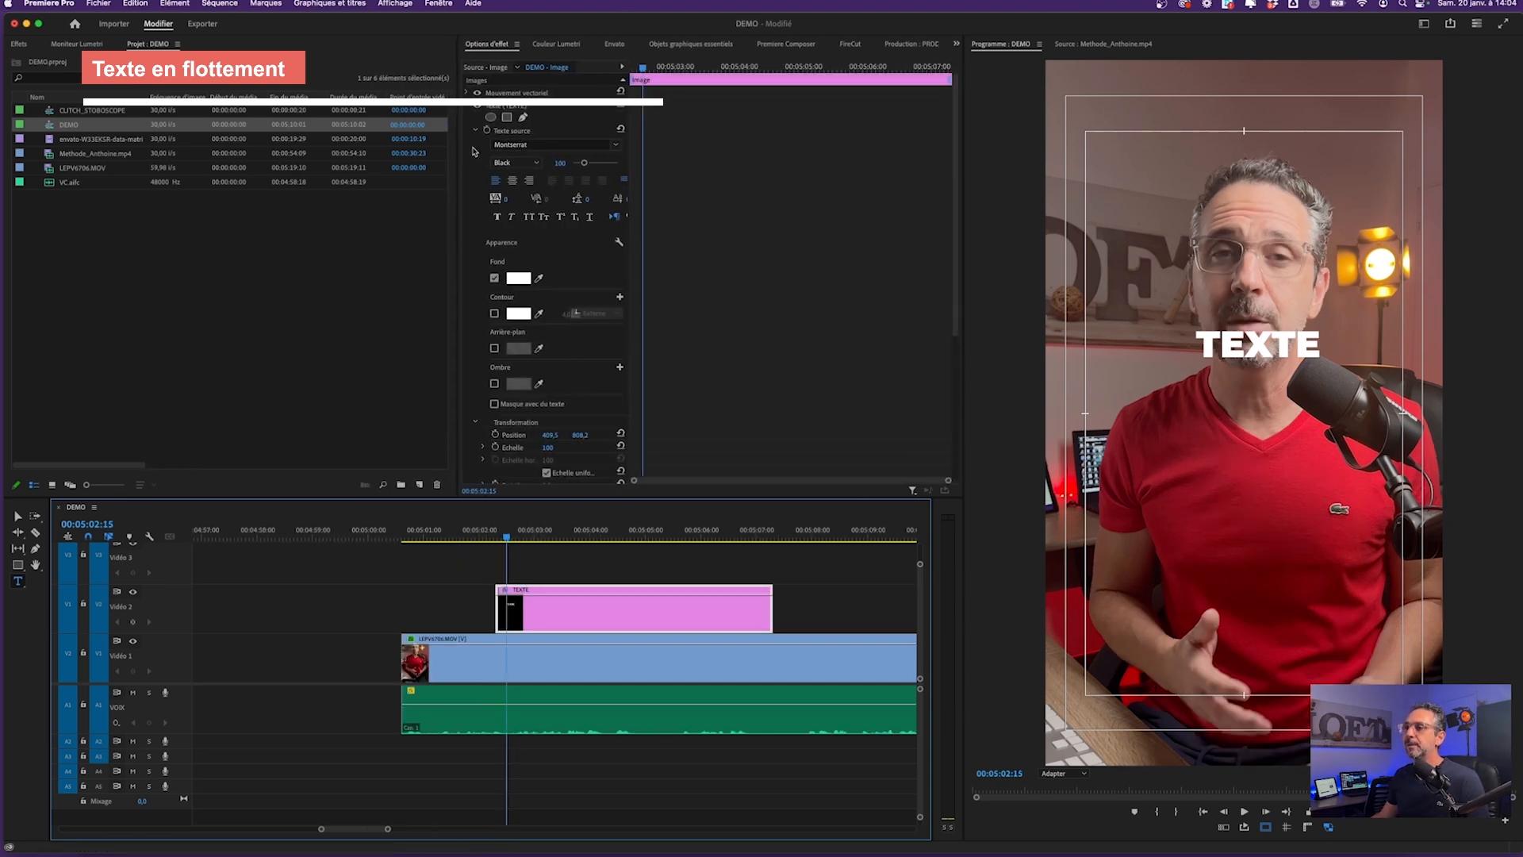
click(467, 107)
click(506, 94)
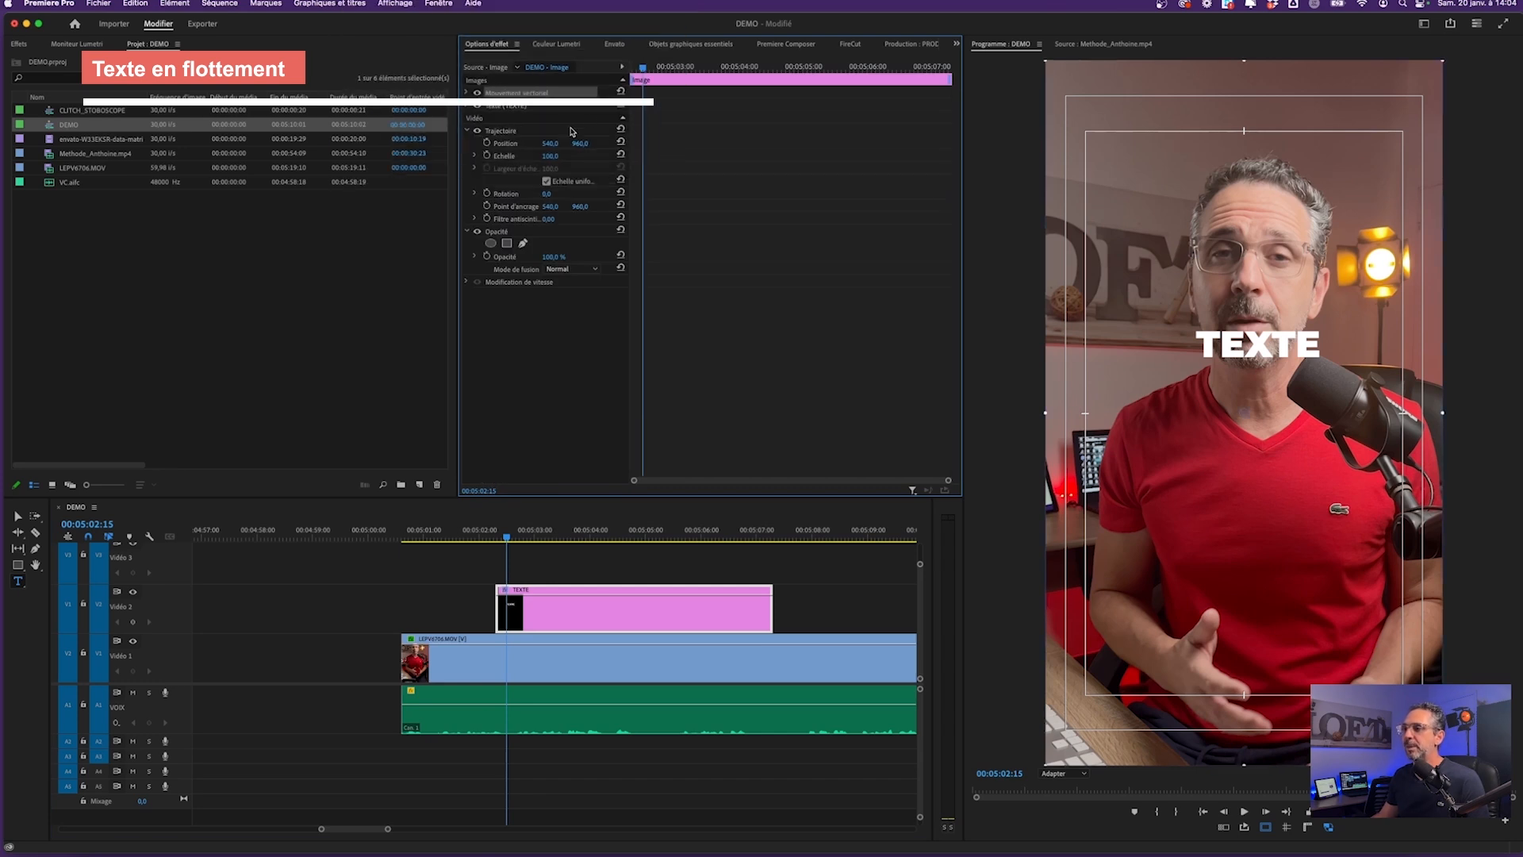
drag(646, 72, 633, 73)
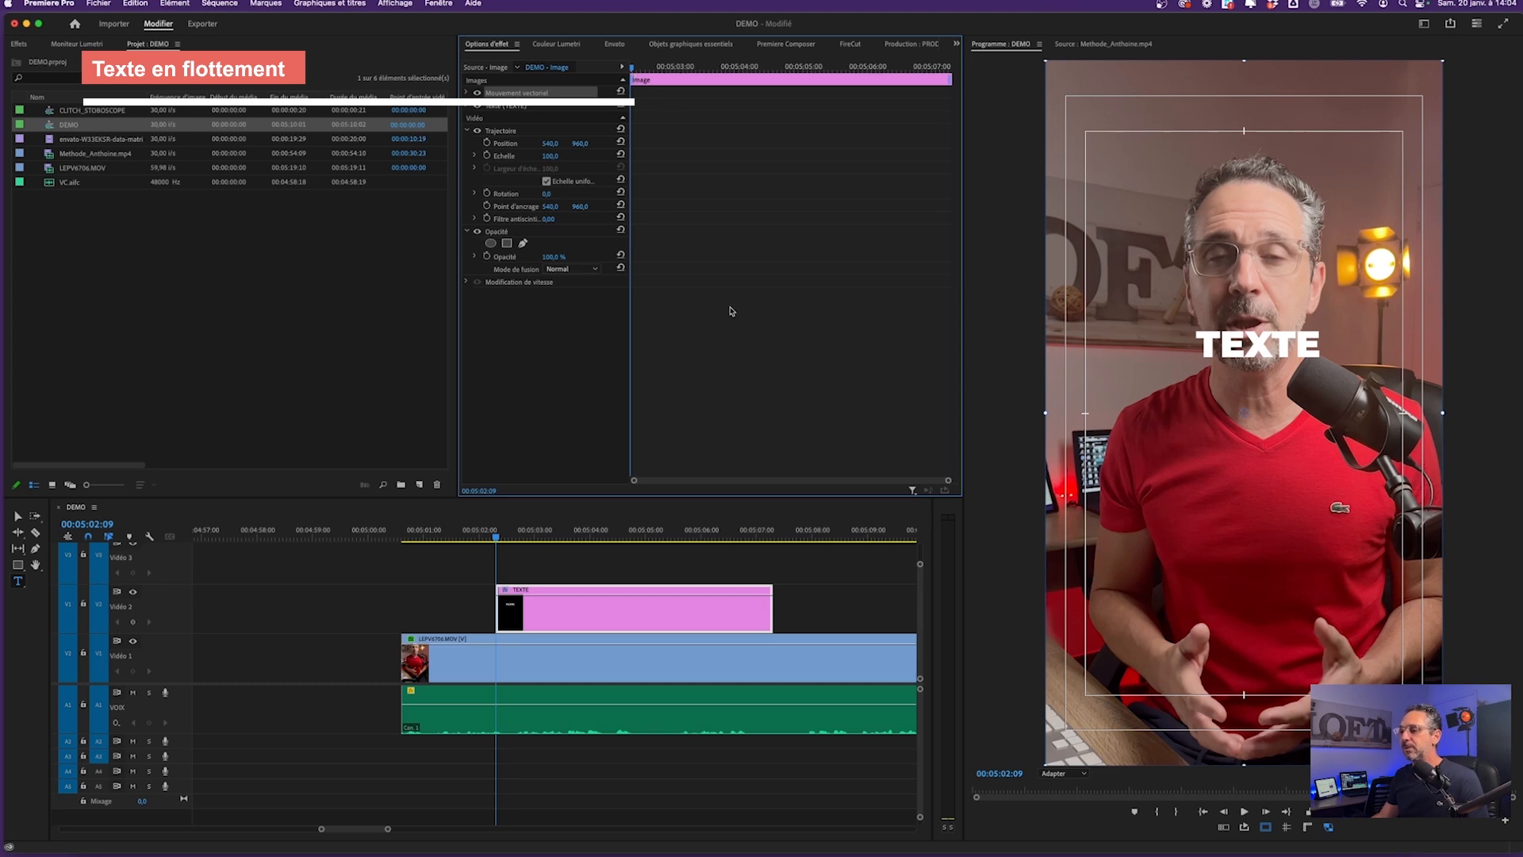
Search the effects for "trans" and apply the Transformation video effect to the TEXTE clip
click(550, 626)
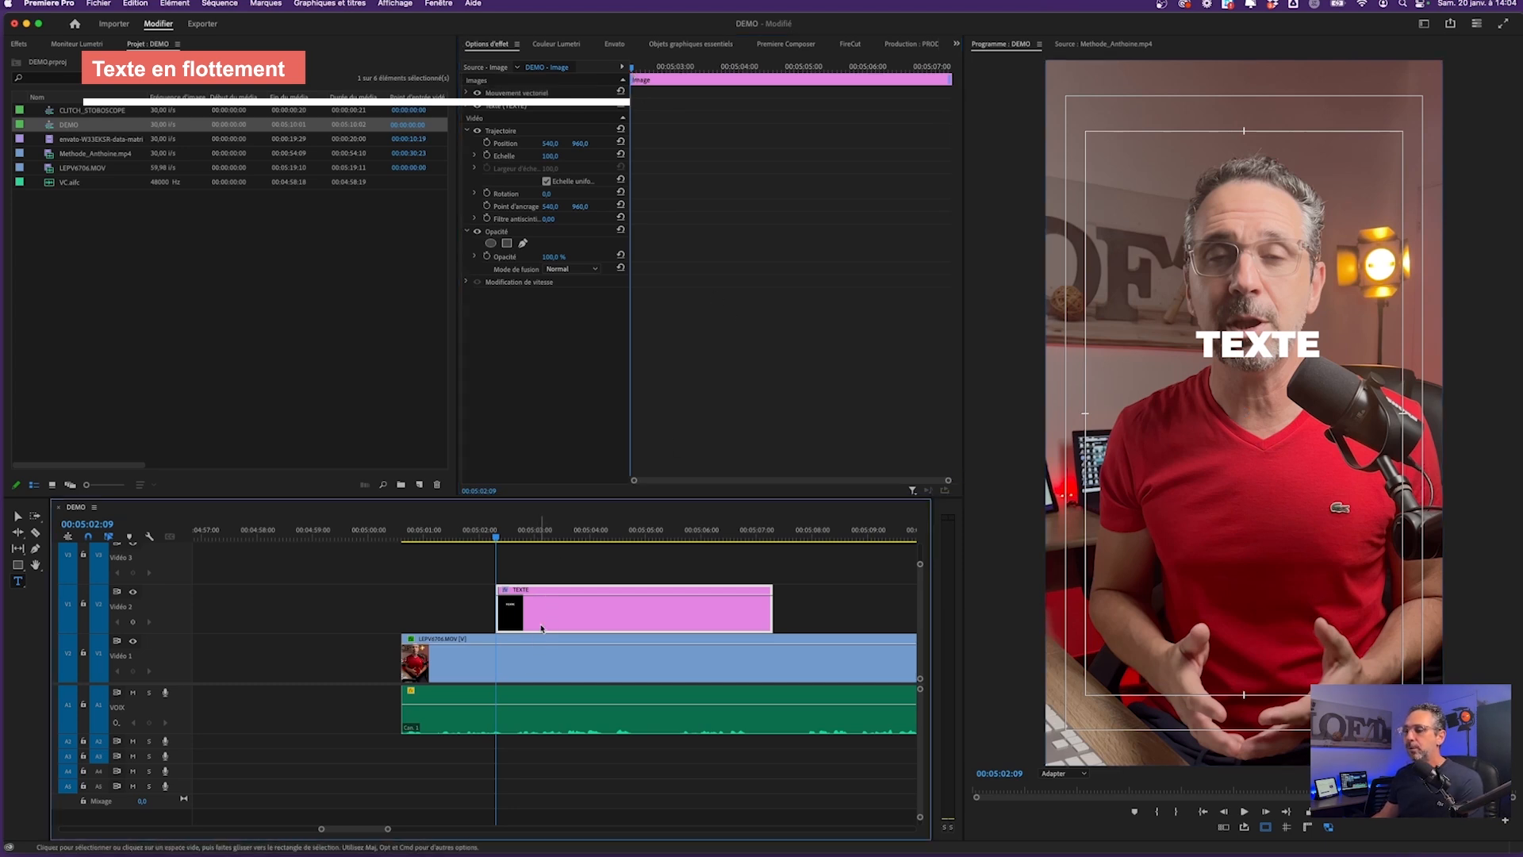
click(19, 43)
click(47, 60)
text(trabs)
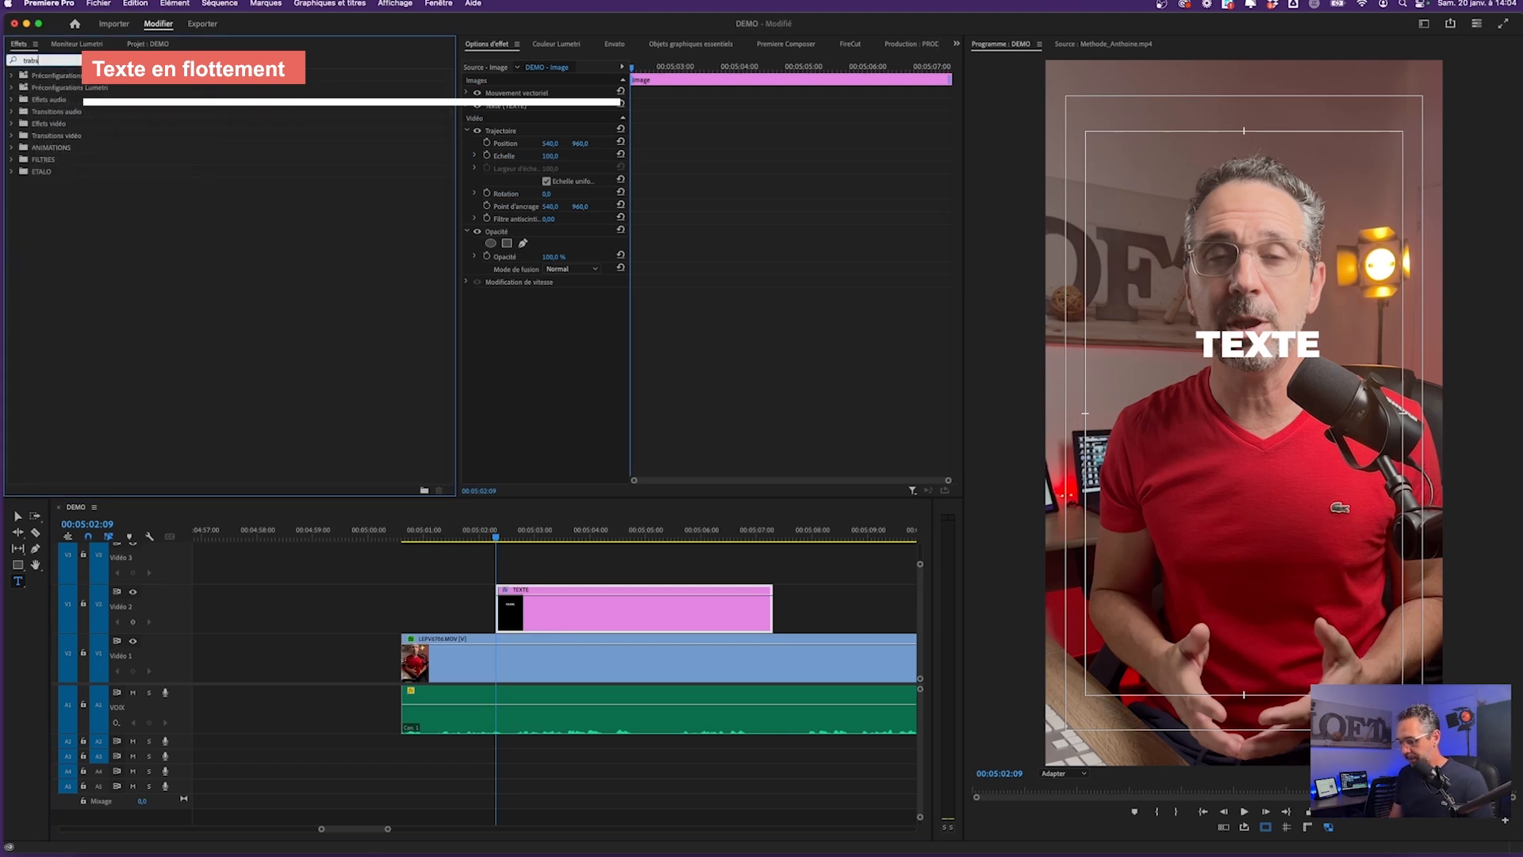
key(BackSpace)
key(BackSpace)
text(ns)
drag(67, 219, 553, 623)
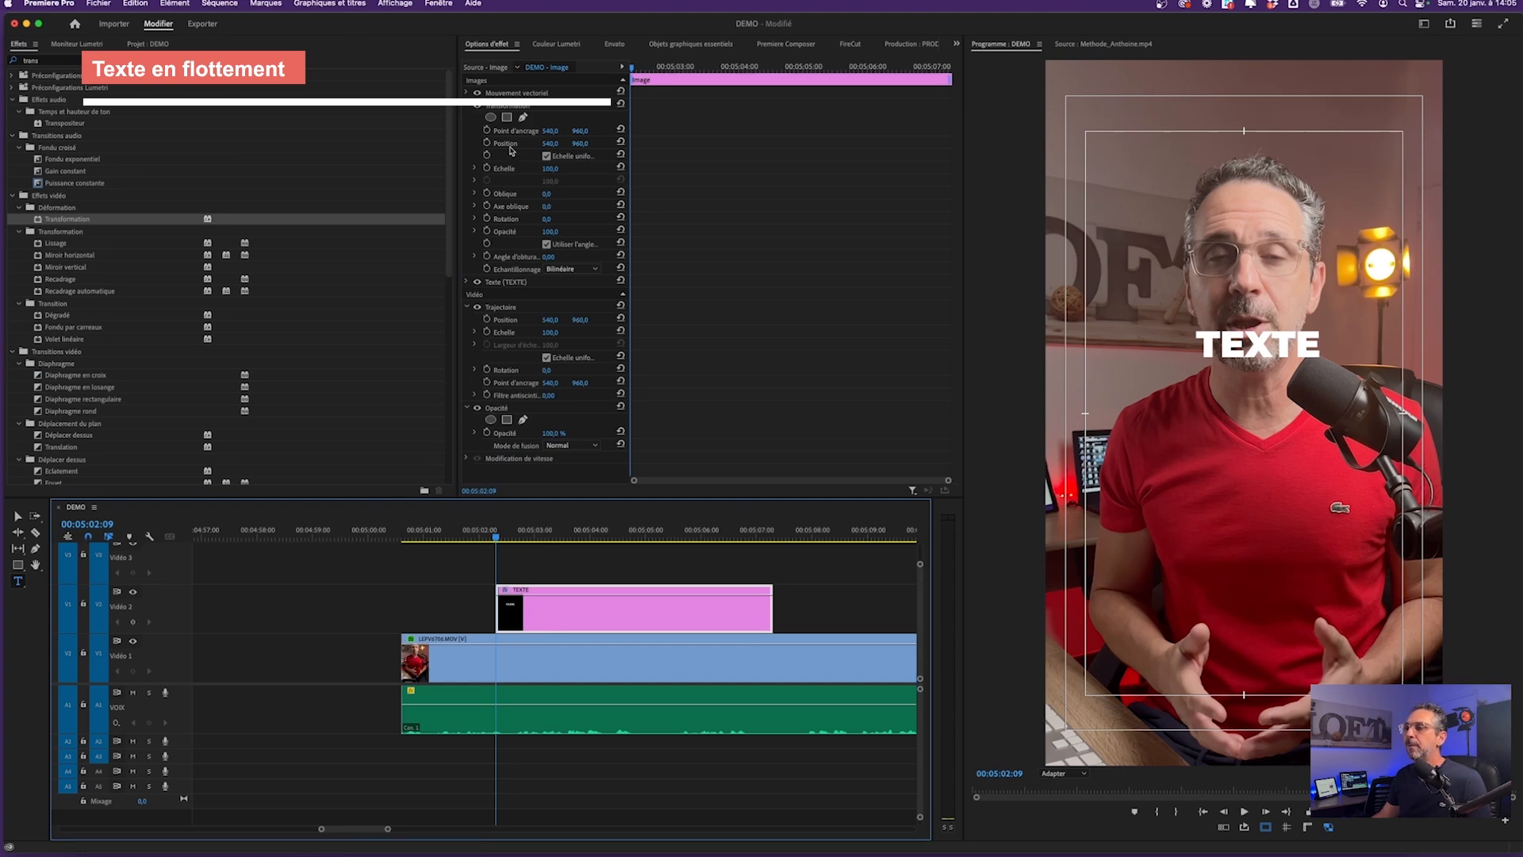
Activate keyframing for Position, Echelle and Rotation in the Transformation effect at the start of the TEXTE clip
click(468, 107)
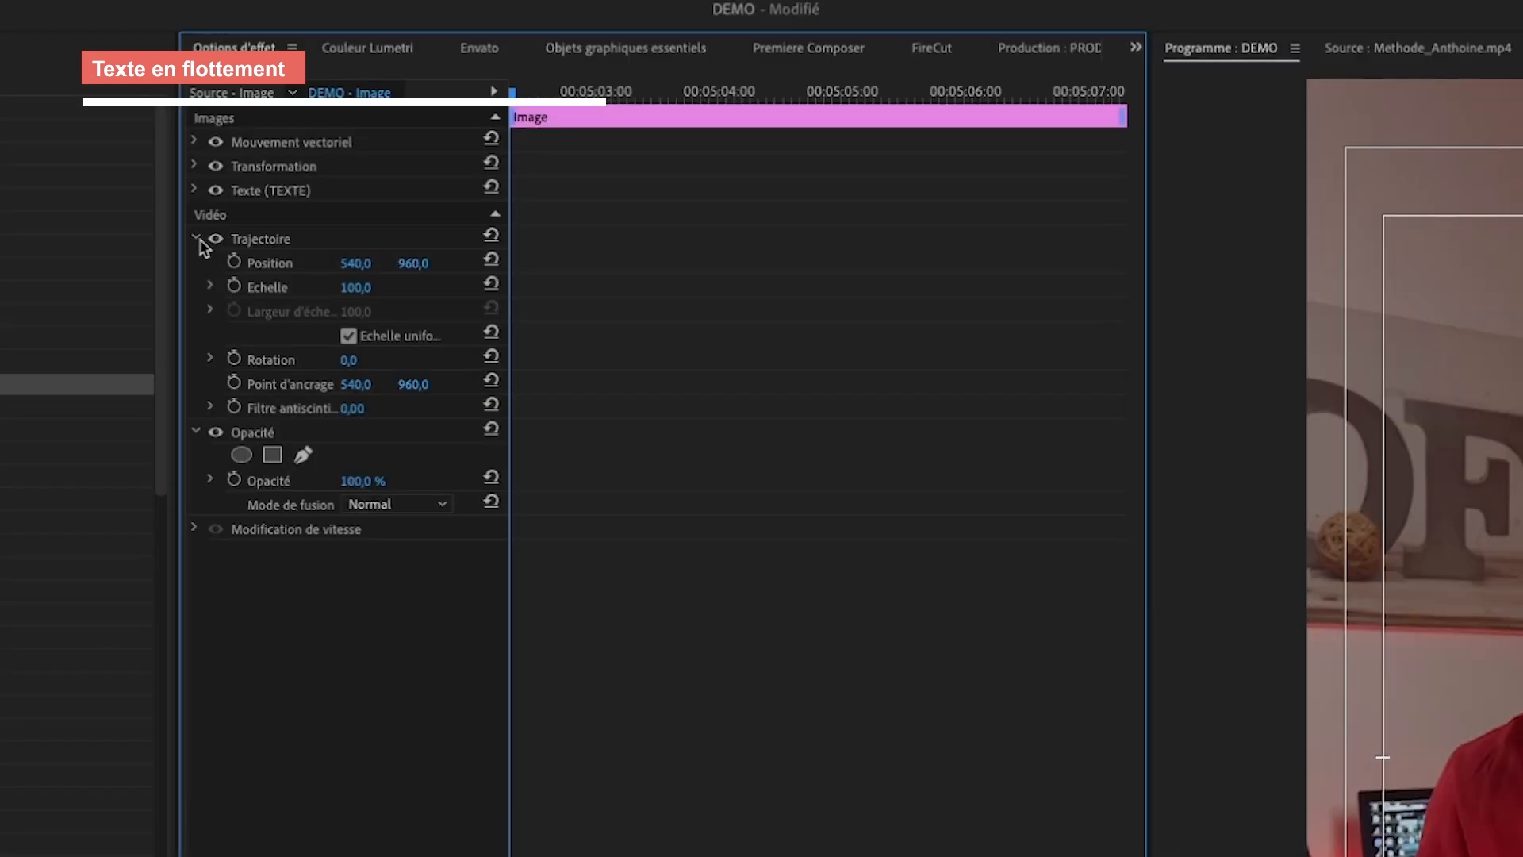
click(196, 240)
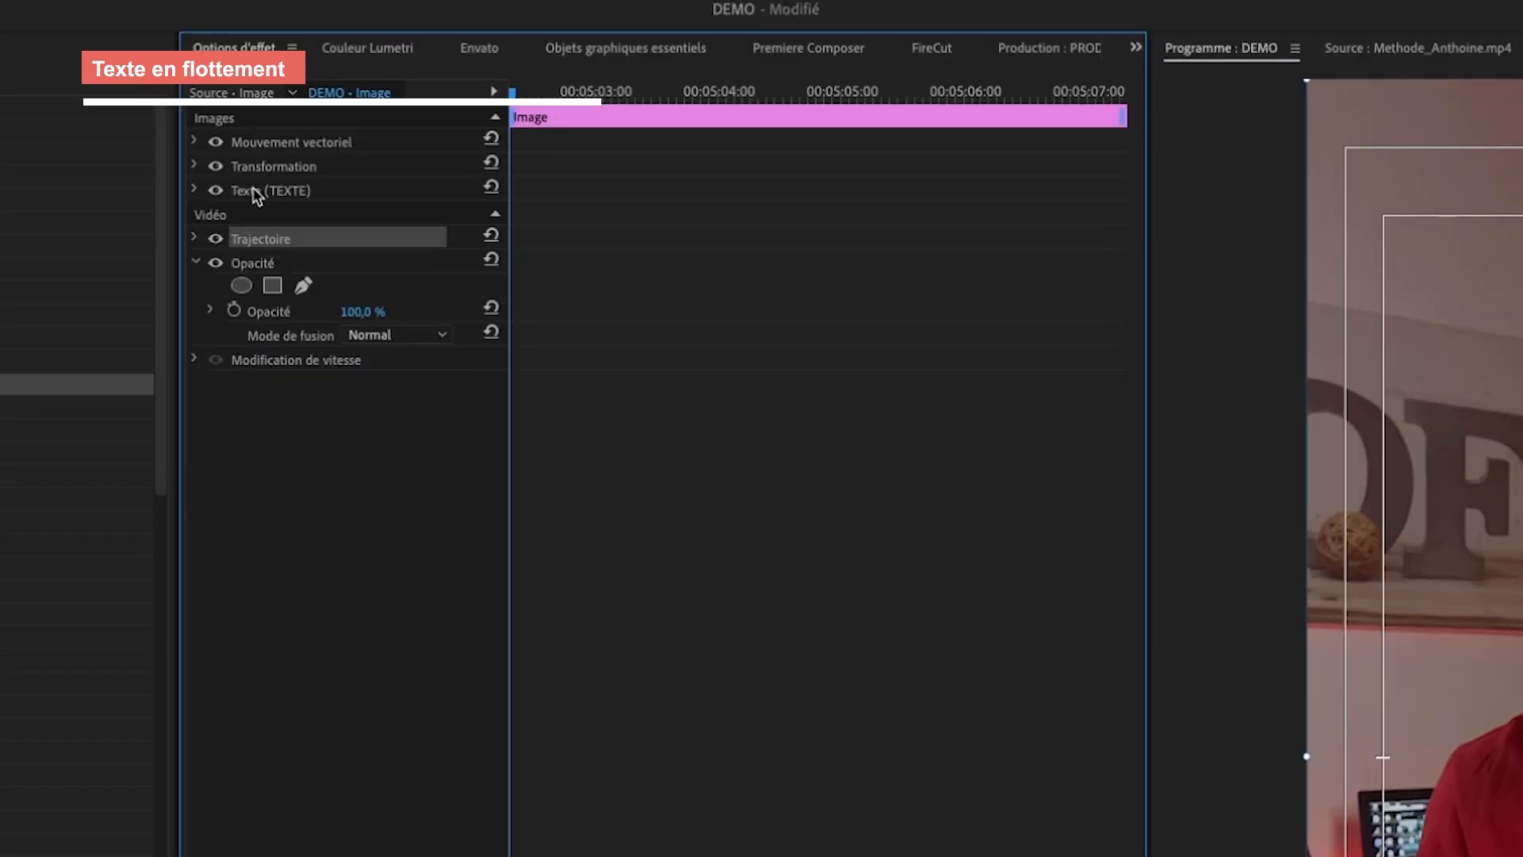
click(195, 165)
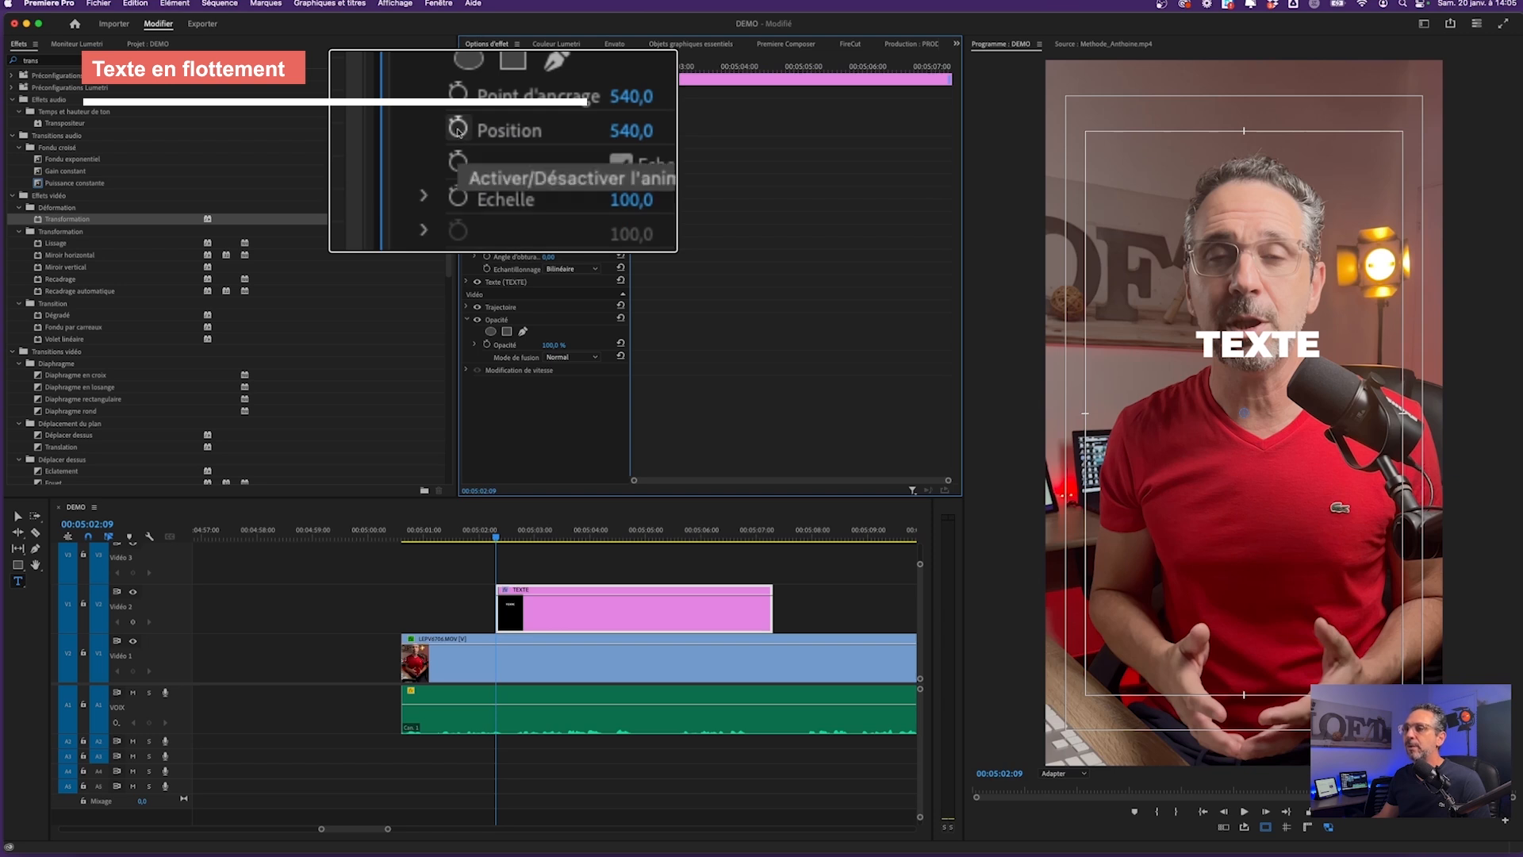
click(457, 129)
click(486, 169)
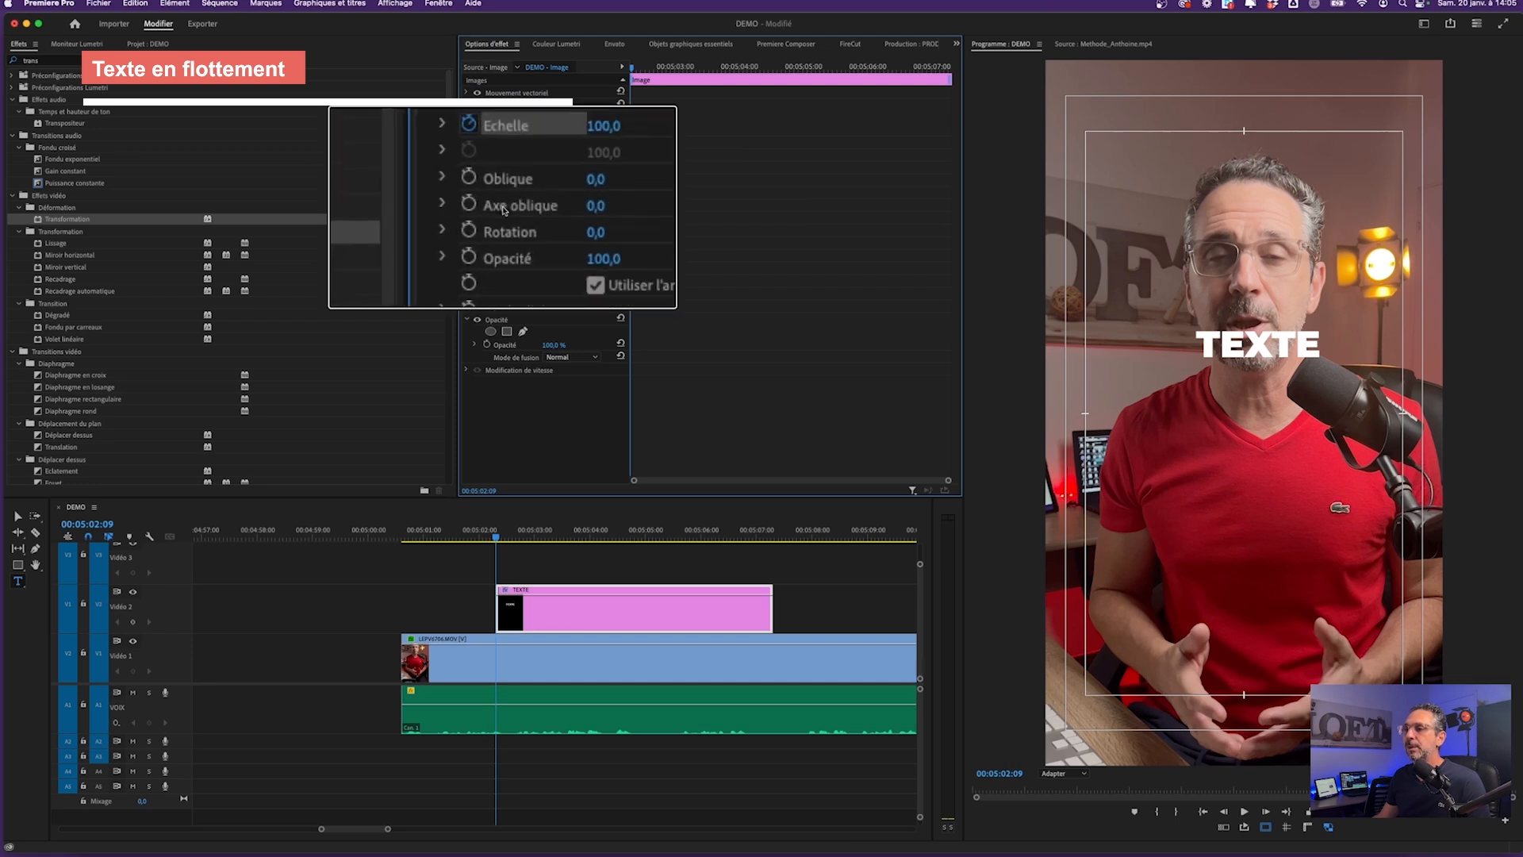
click(483, 222)
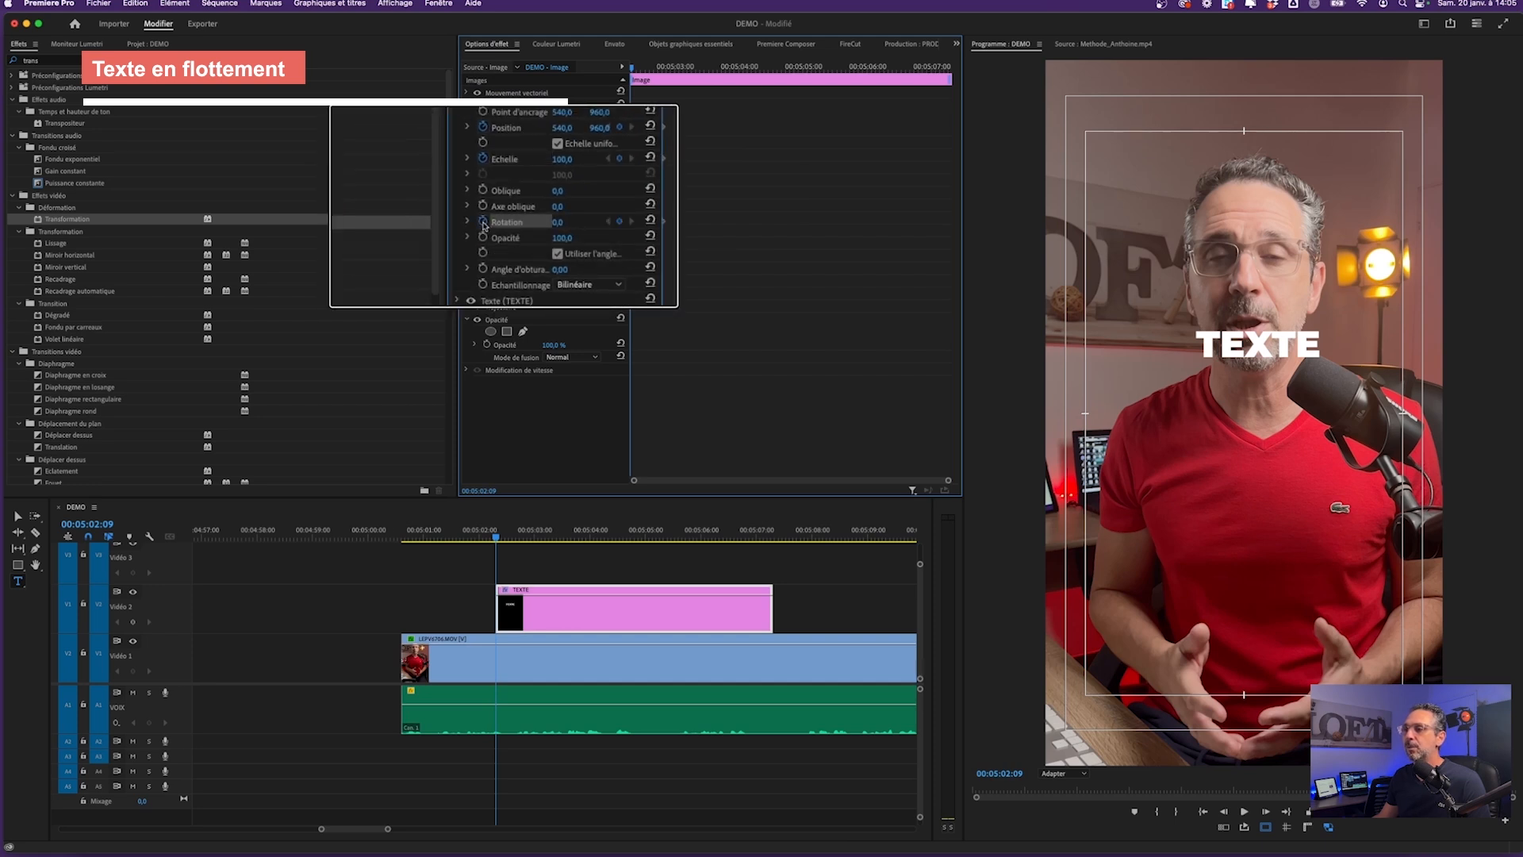
At 00:05:02:17, keyframe the Transformation effect with Rotation 6°, Echelle 80 and a horizontal Position of 520
drag(635, 71, 648, 69)
click(550, 219)
text(5)
key(Return)
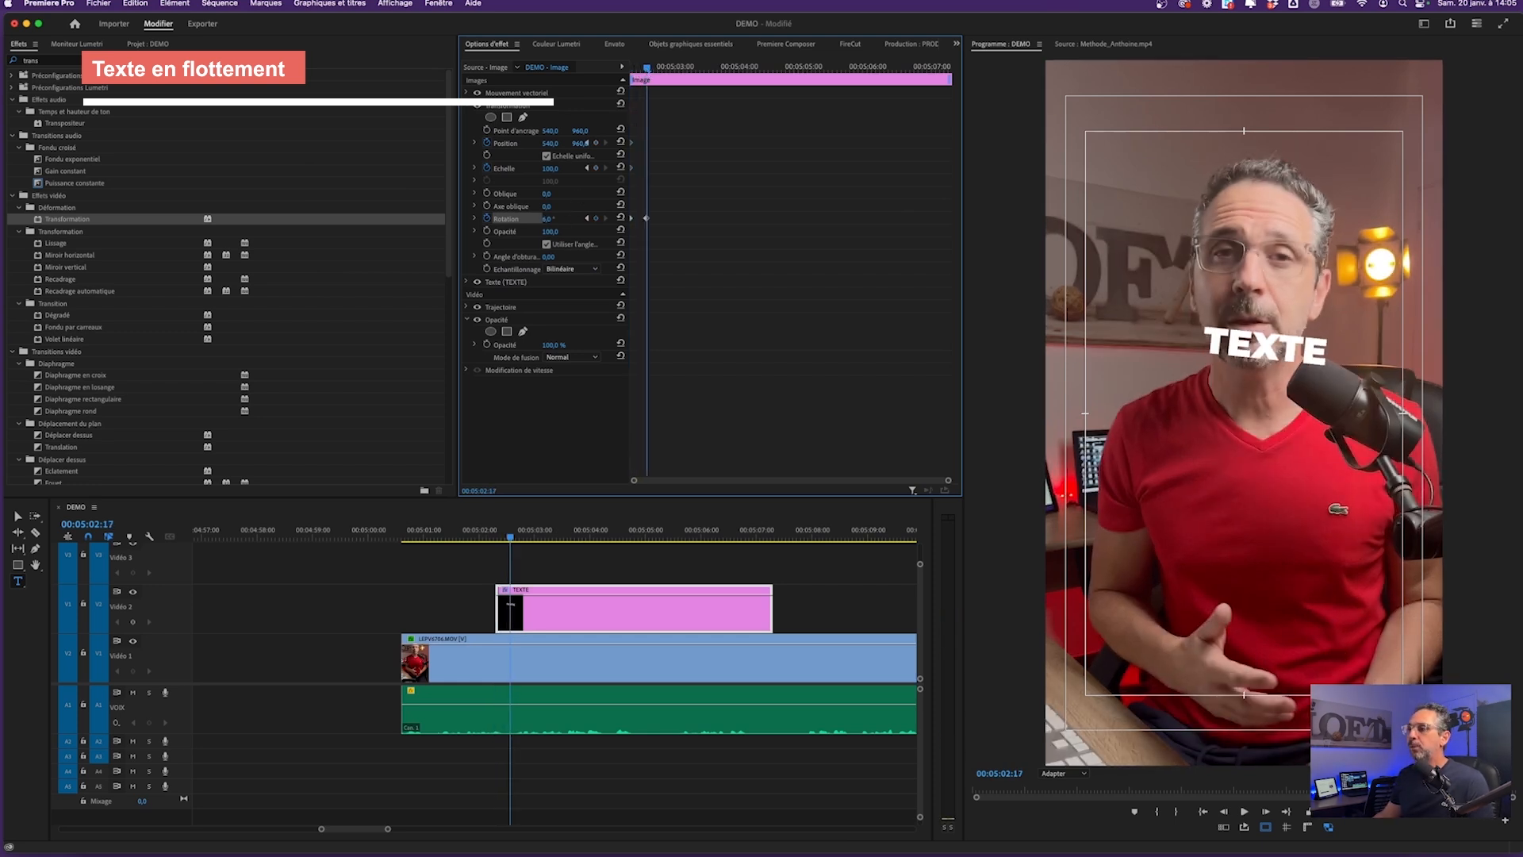
click(549, 169)
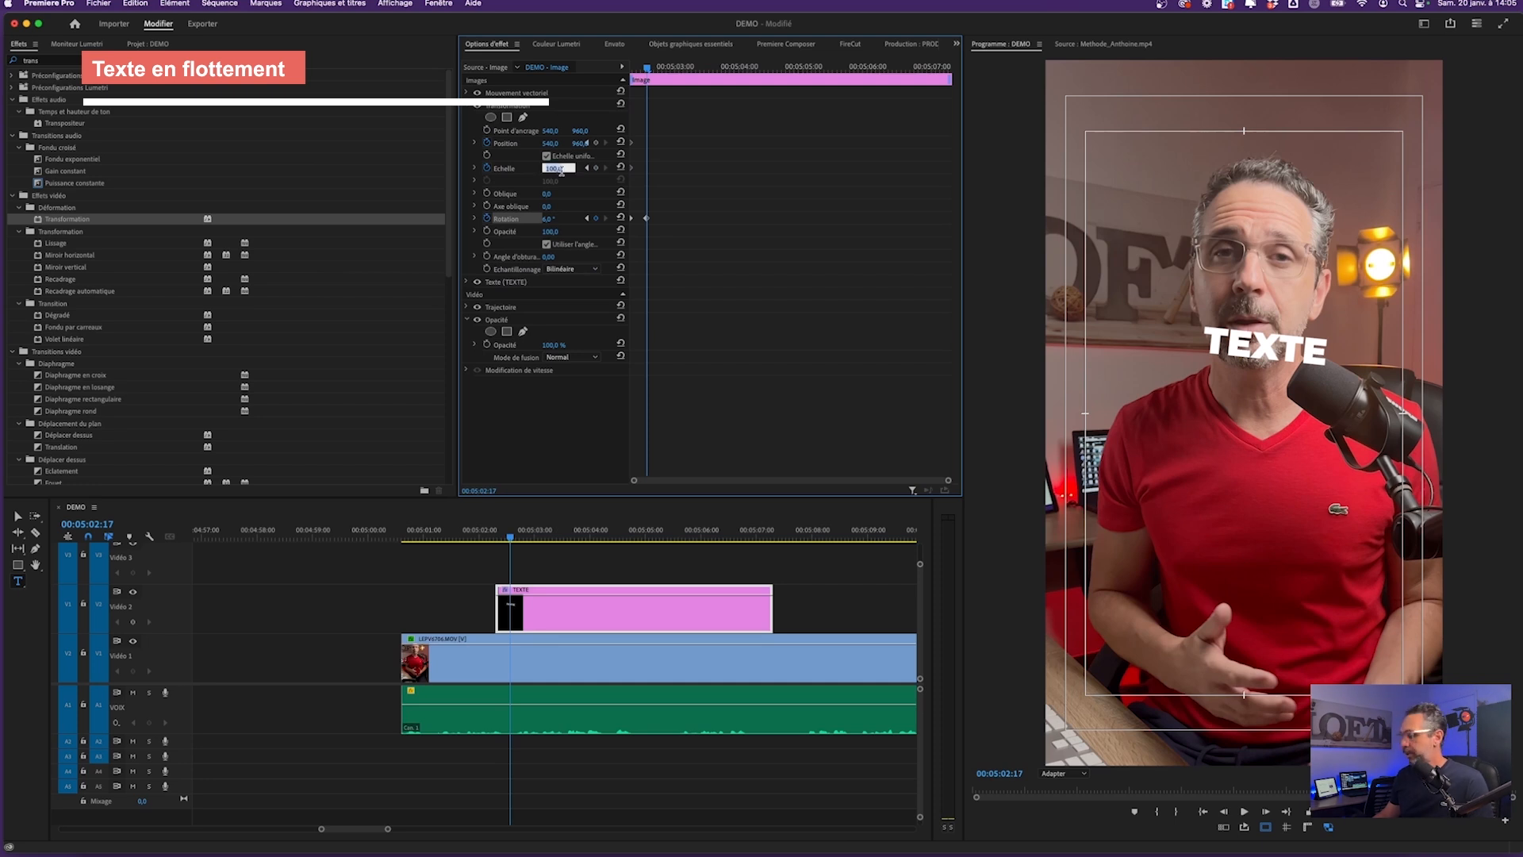
text(80)
key(Return)
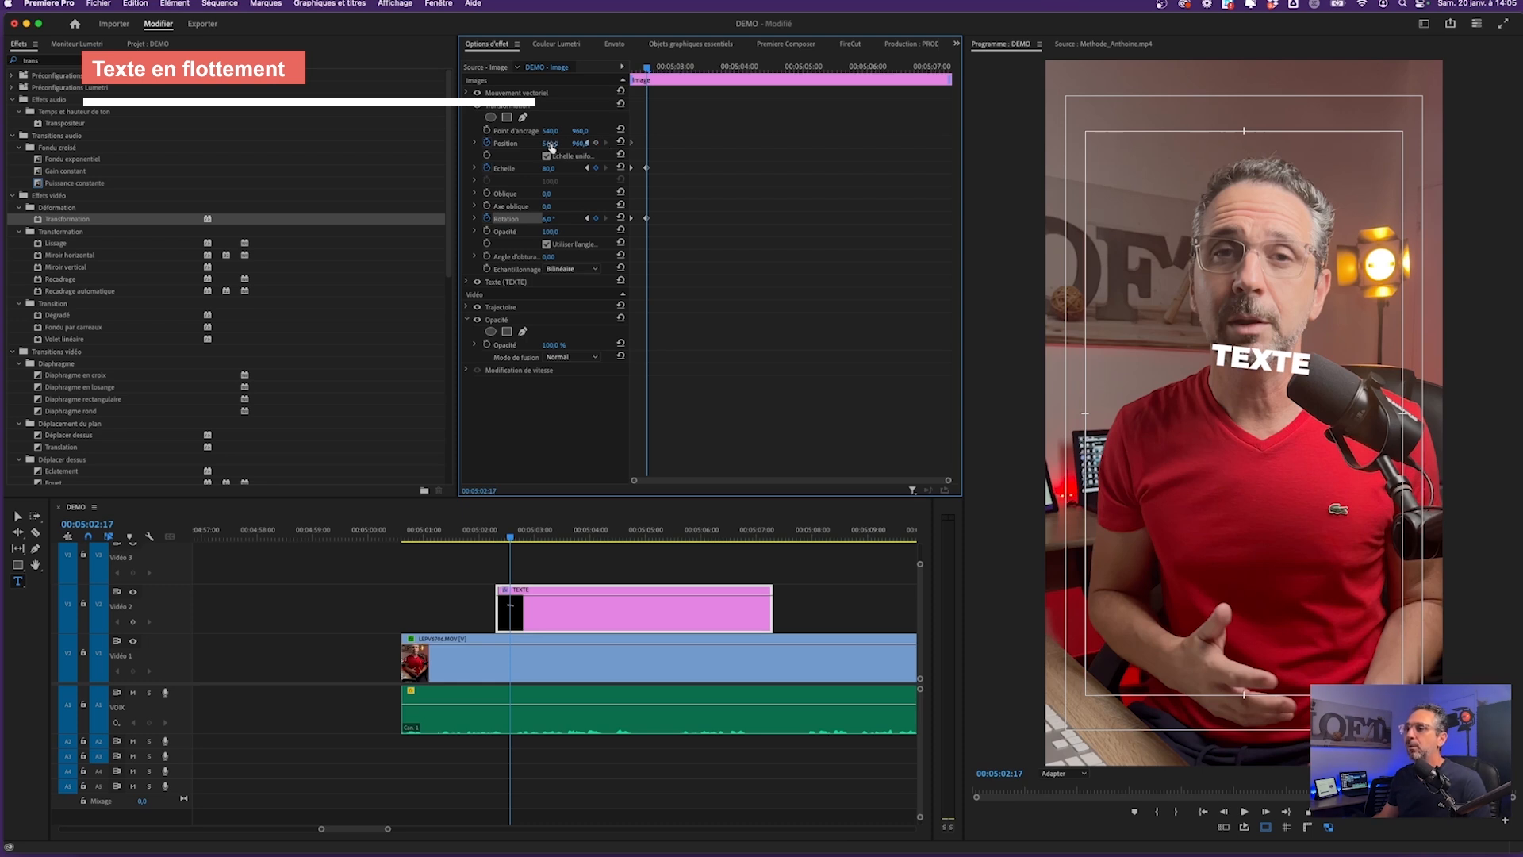
drag(550, 142, 534, 143)
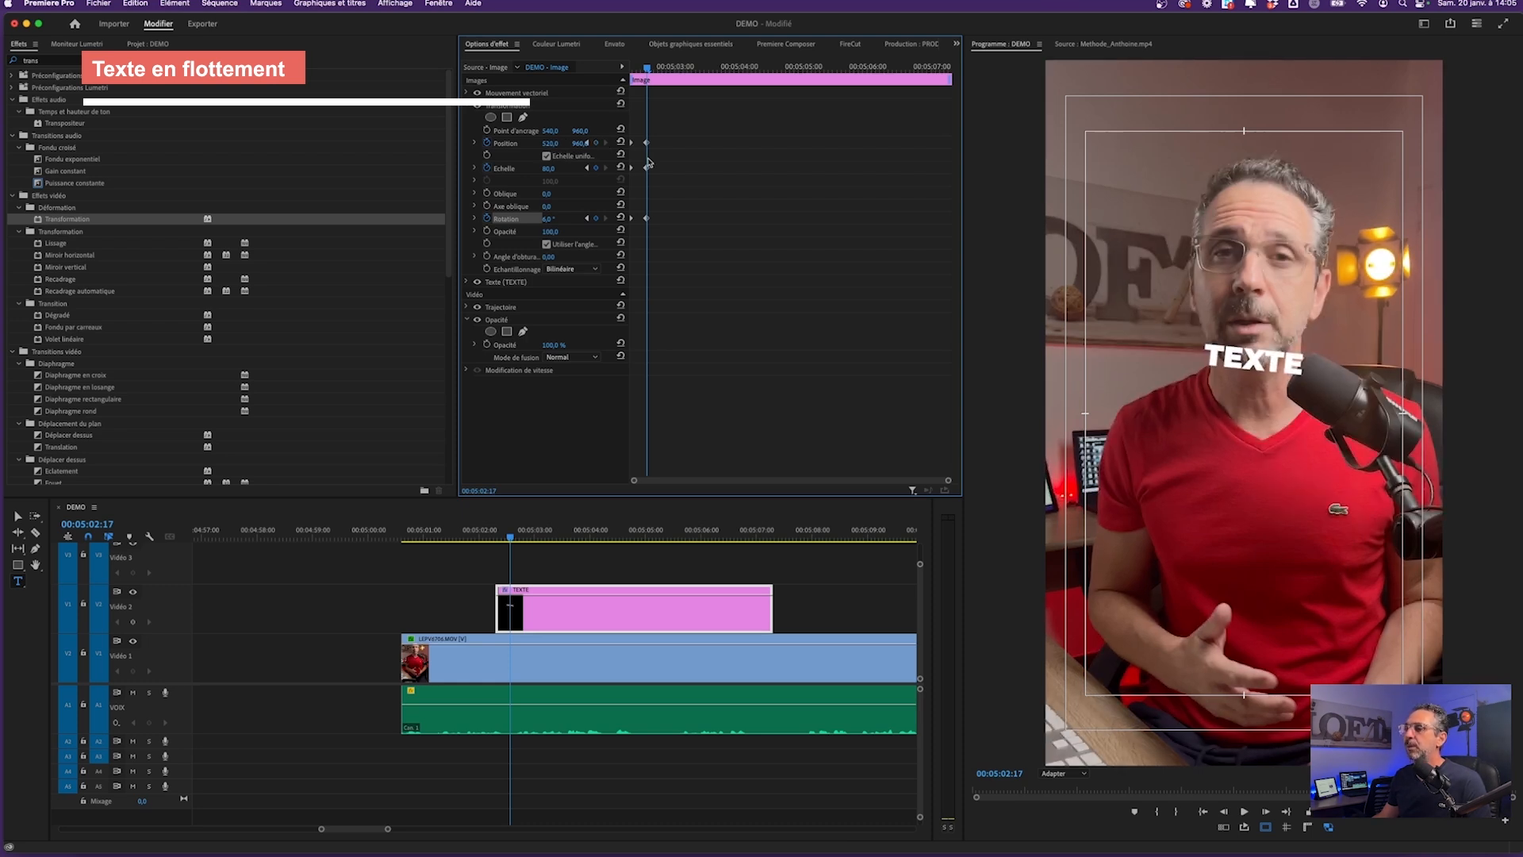
At 00:05:02:25, keyframe Rotation at -6° and Echelle at 90, and shift the Transformation anchor point to 471, 966
drag(659, 74, 667, 88)
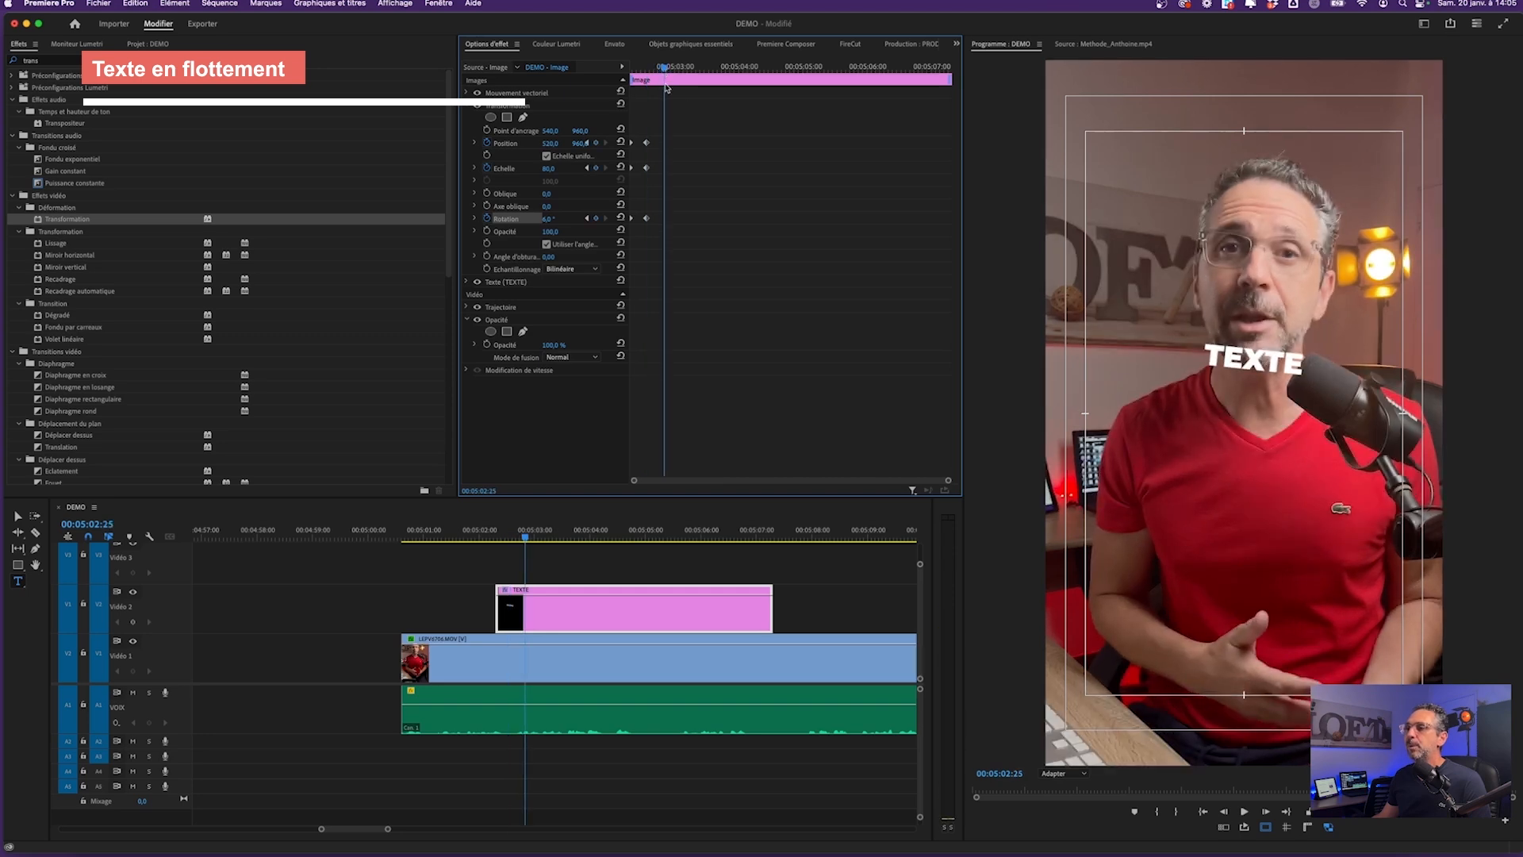
click(549, 218)
text(-6)
key(Return)
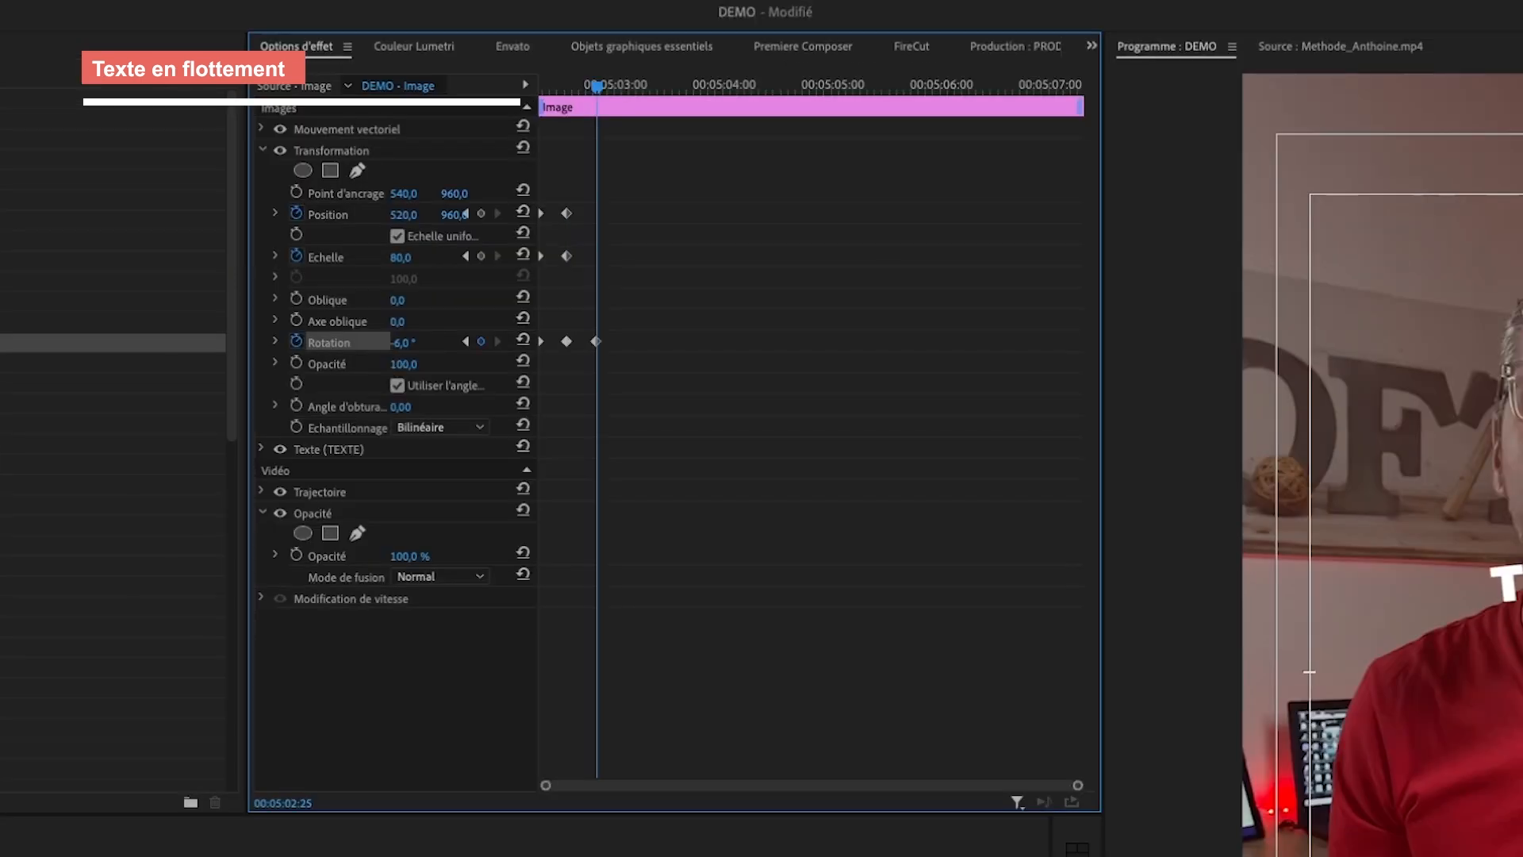
click(401, 257)
text(90)
key(Return)
drag(458, 201, 350, 194)
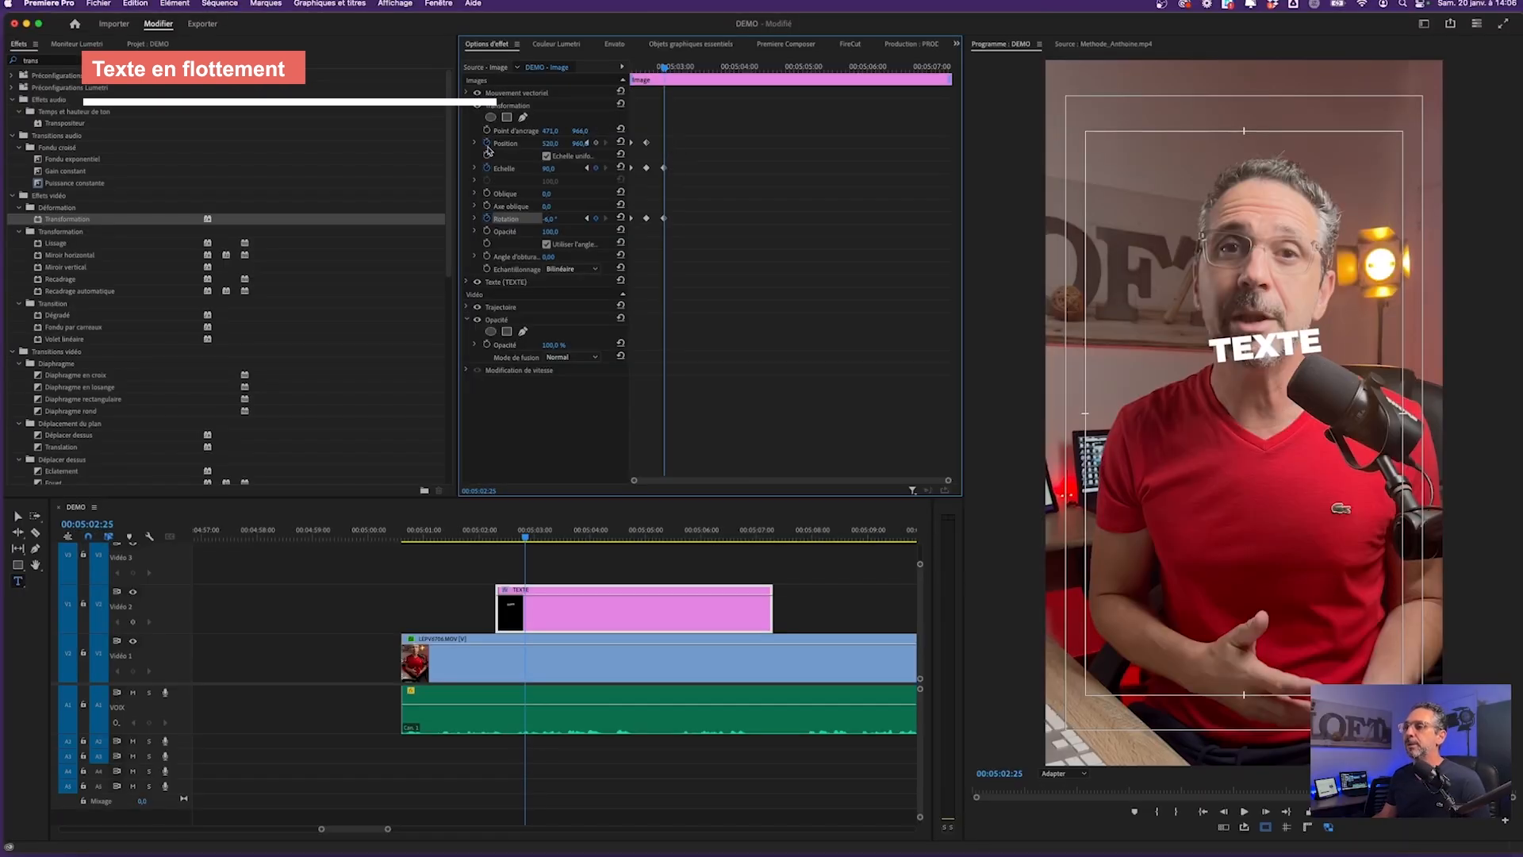
click(594, 145)
Copy the Transformation keyframes from 00:05:02:17 and 00:05:02:25 and paste them starting at 00:05:03:04
drag(667, 73, 642, 80)
drag(679, 137, 642, 221)
drag(672, 73, 687, 76)
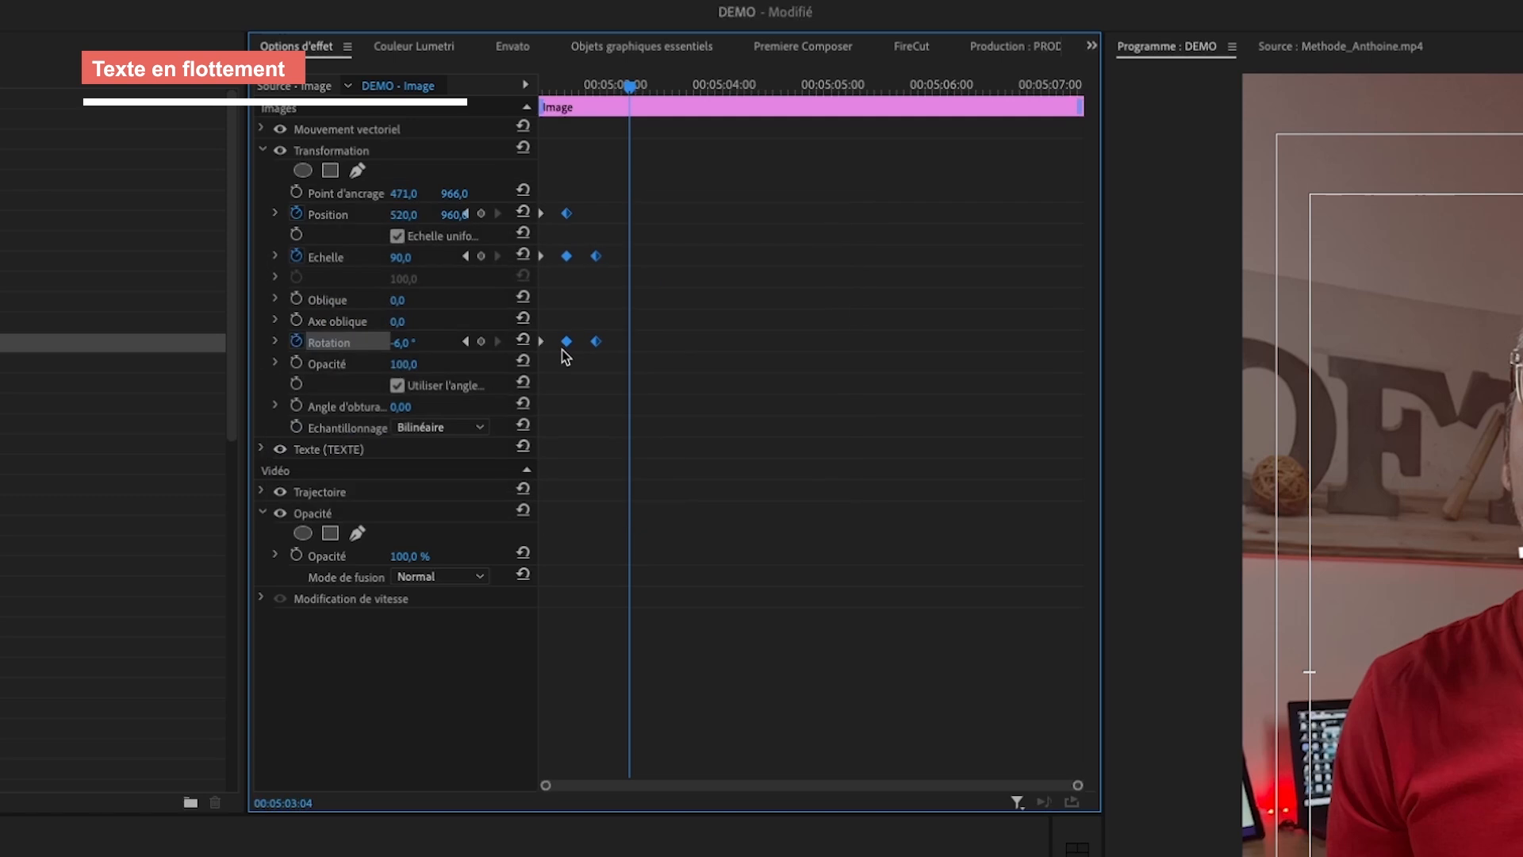
drag(685, 188, 556, 363)
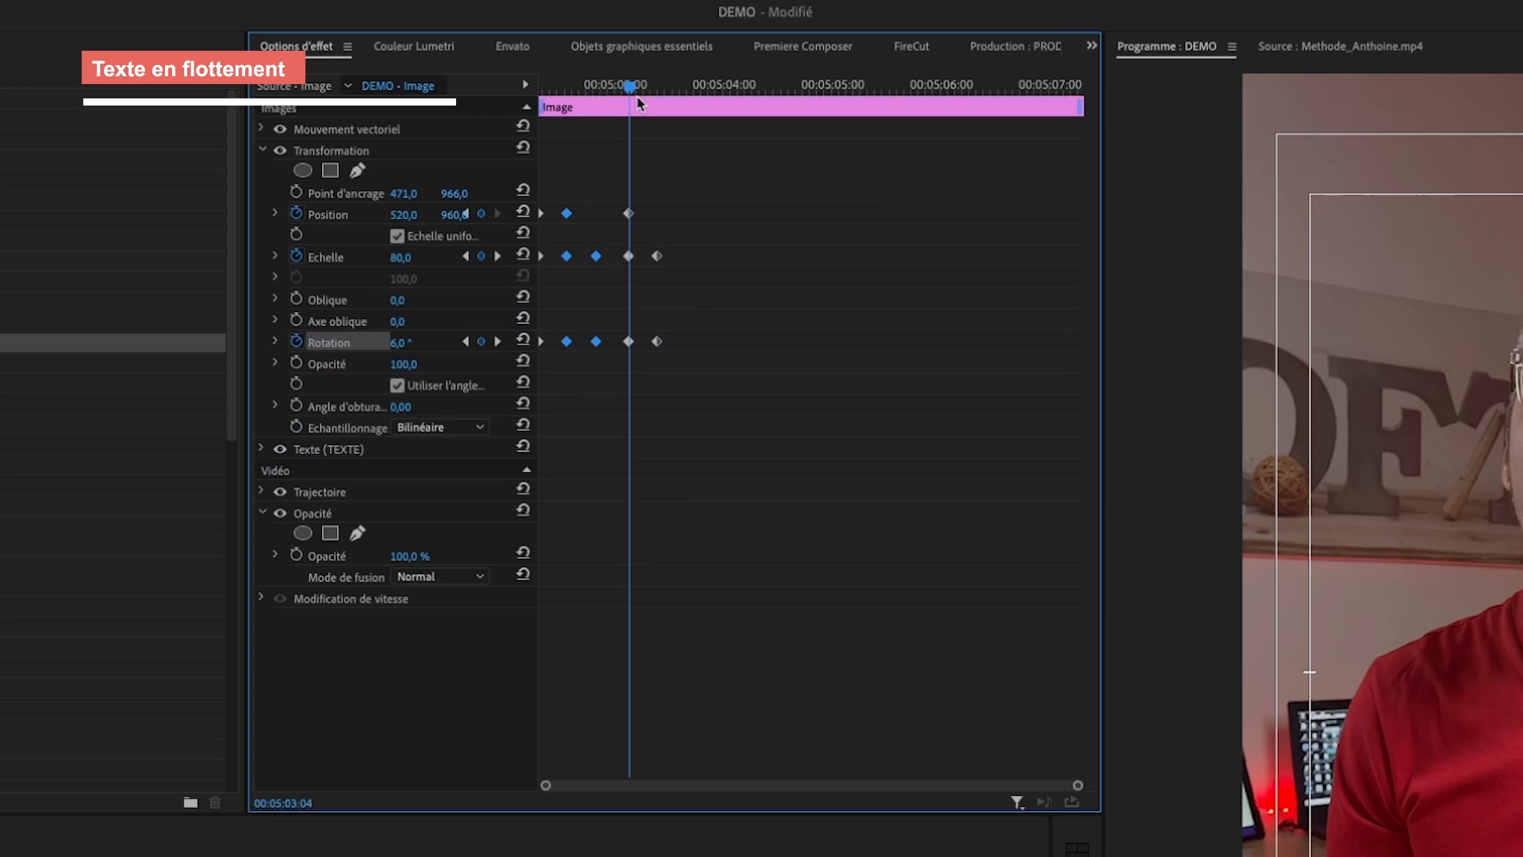
Play the text animation from the start of the TEXTE clip to check its movement
drag(687, 70, 612, 75)
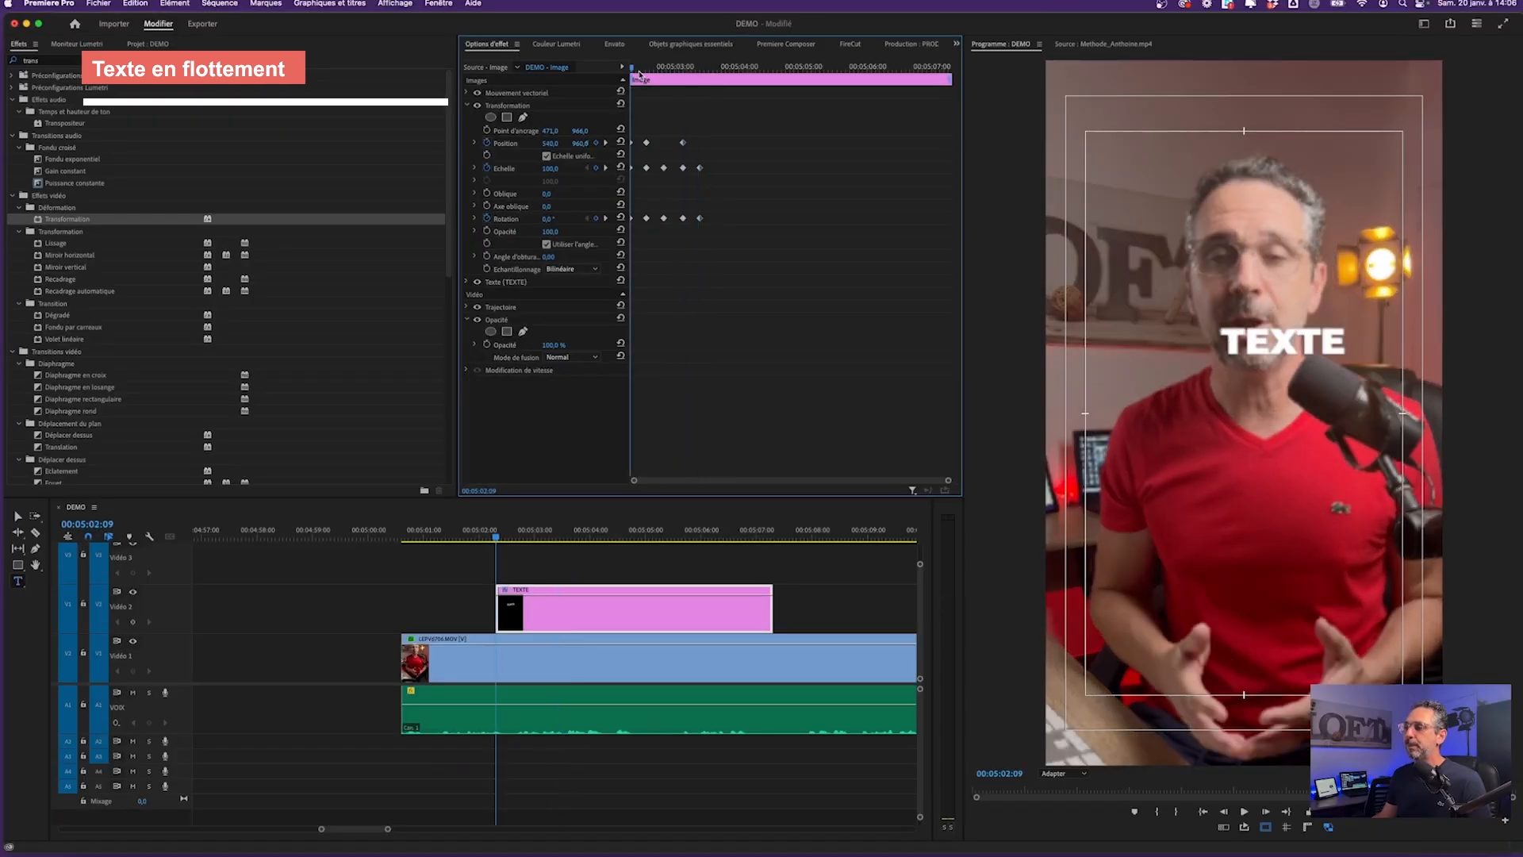
drag(641, 74, 648, 71)
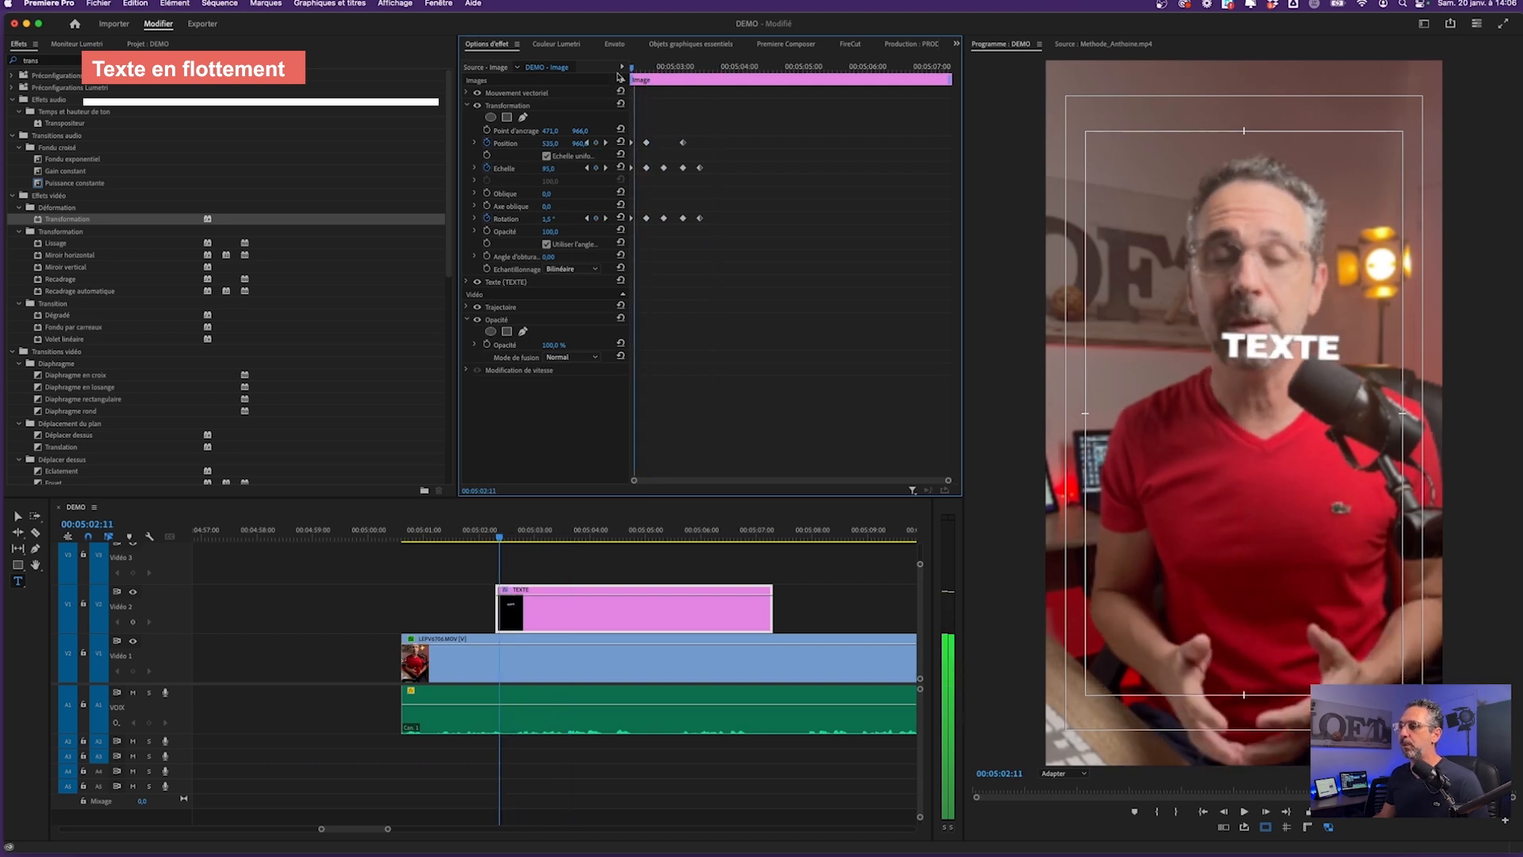
drag(649, 71, 632, 75)
Apply Progressif temporal interpolation to all Transformation keyframes and replay the clip from its start
drag(799, 136, 655, 213)
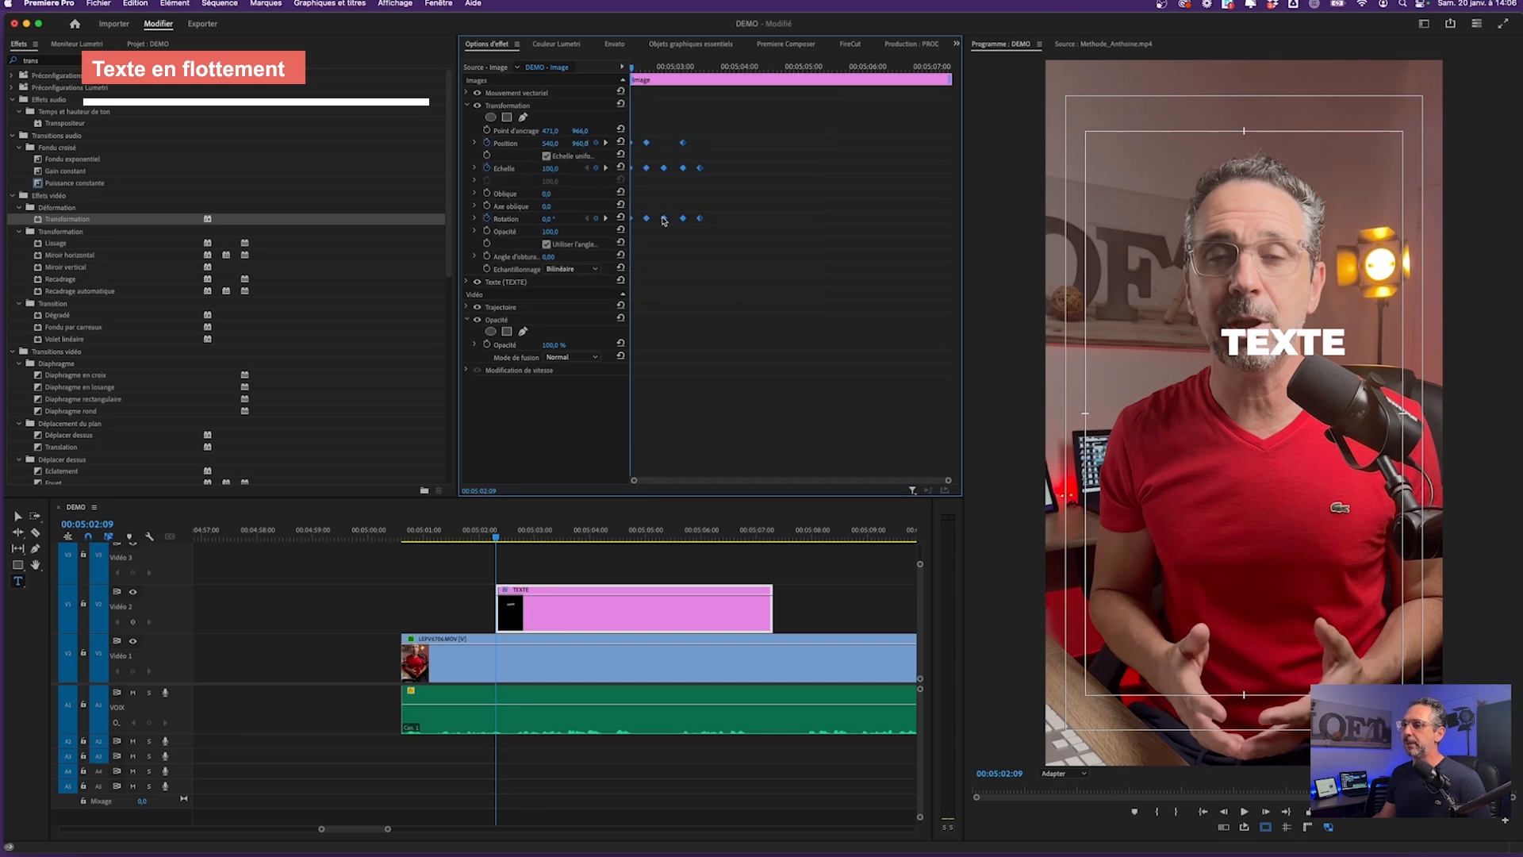
right_click(664, 220)
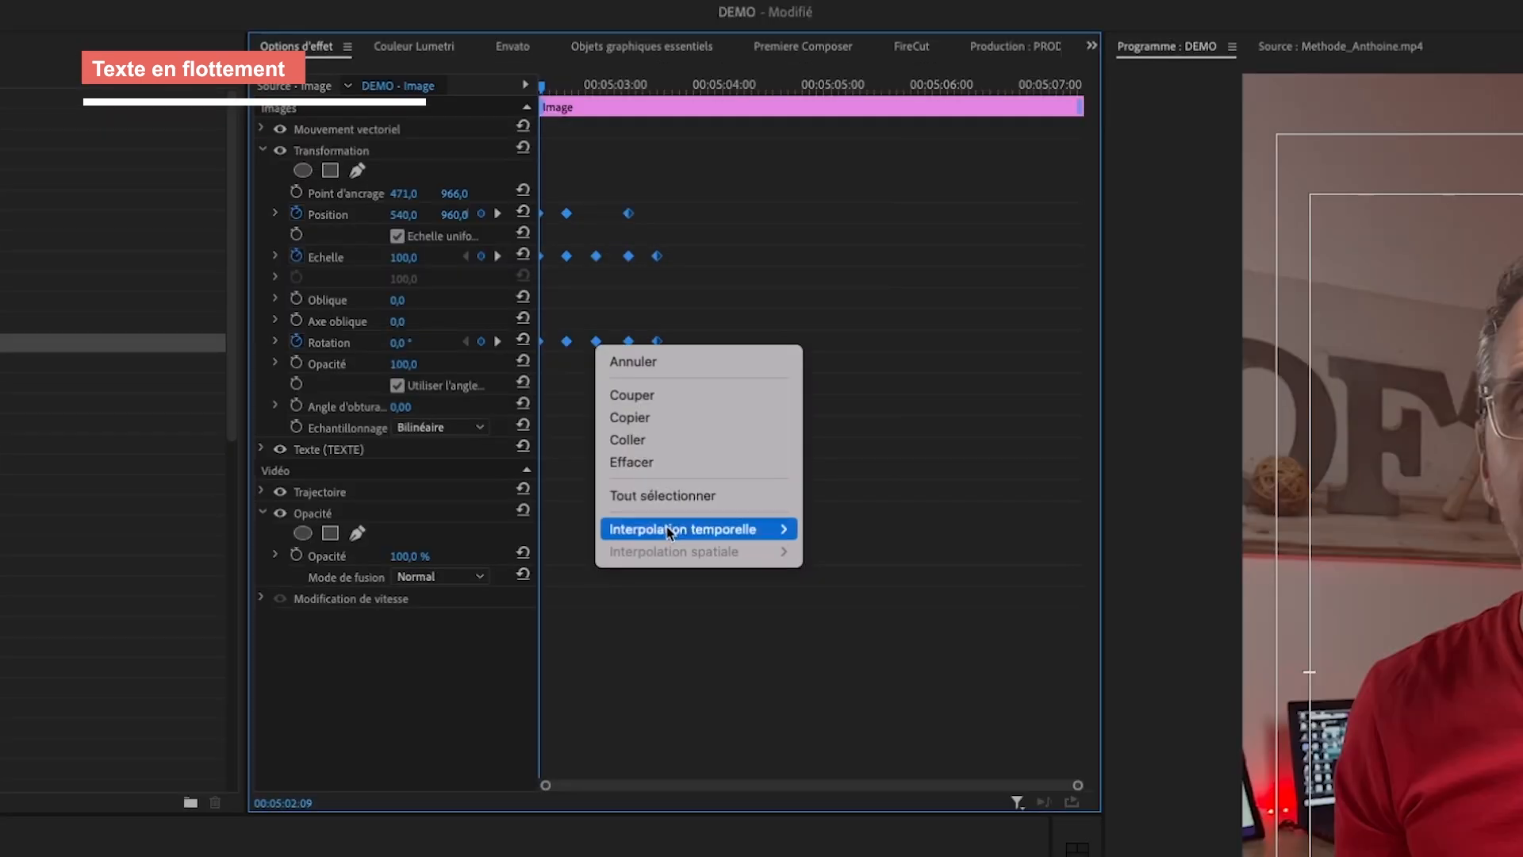
mouse_move(706, 330)
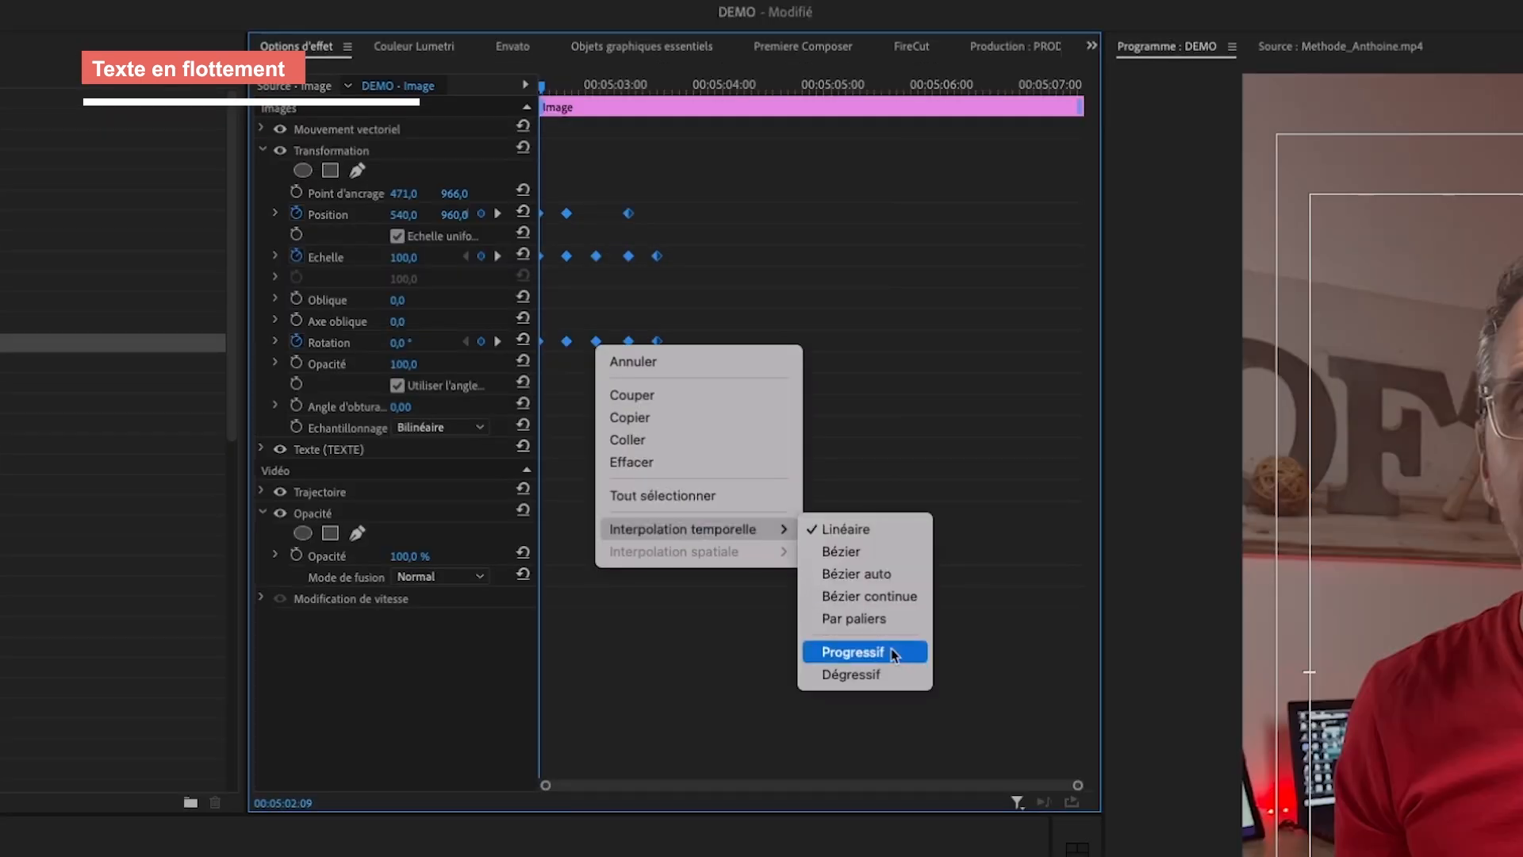
click(852, 653)
drag(600, 93, 510, 98)
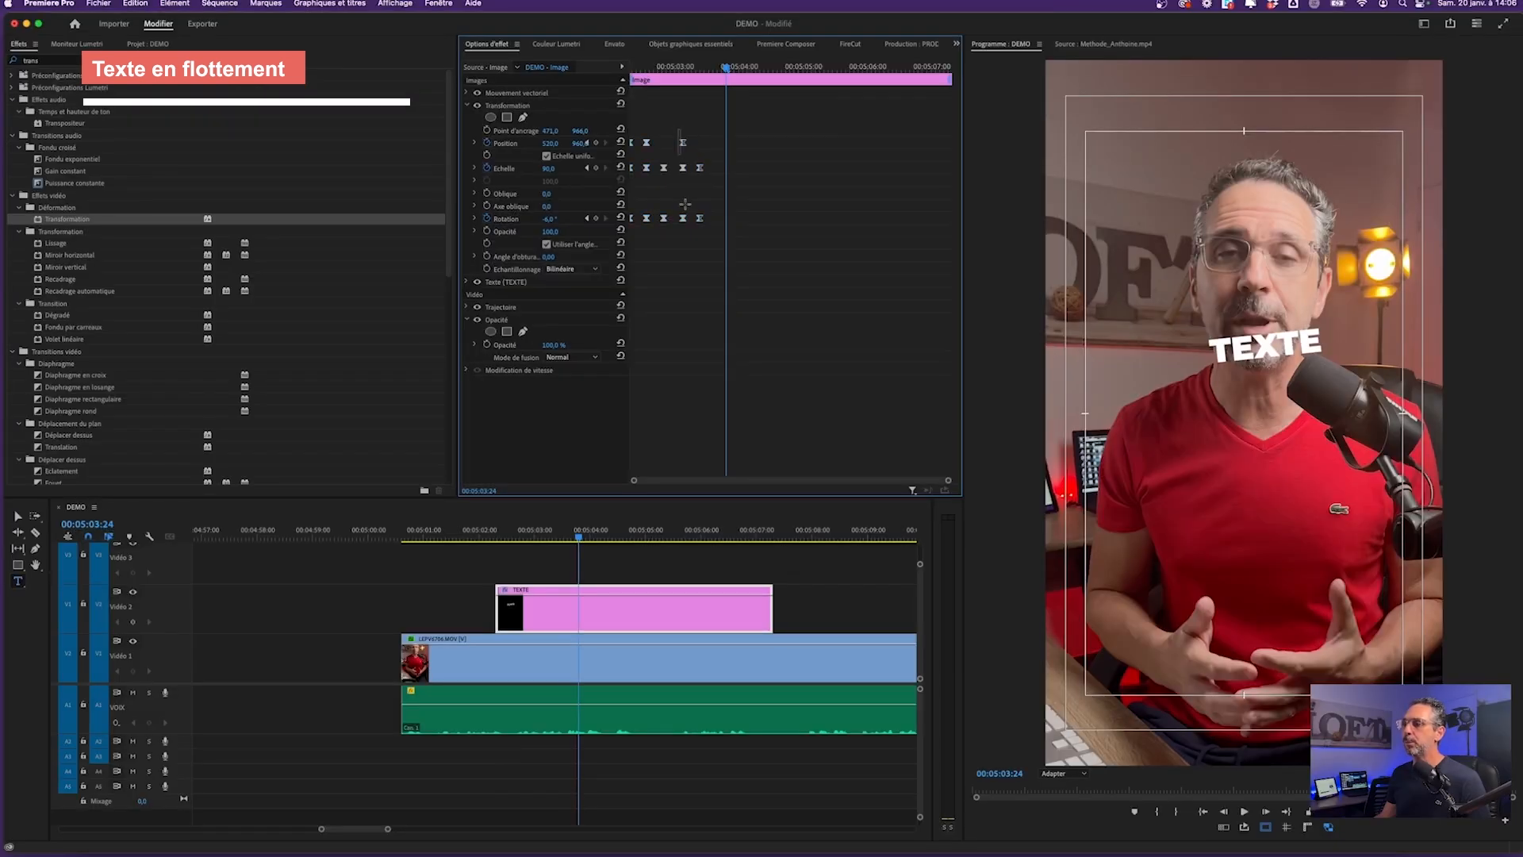
Spread the eased Transformation keyframes further apart so that the last column sits between 00:05:04:00 and 00:05:05:00
drag(685, 204, 736, 223)
drag(642, 127, 711, 220)
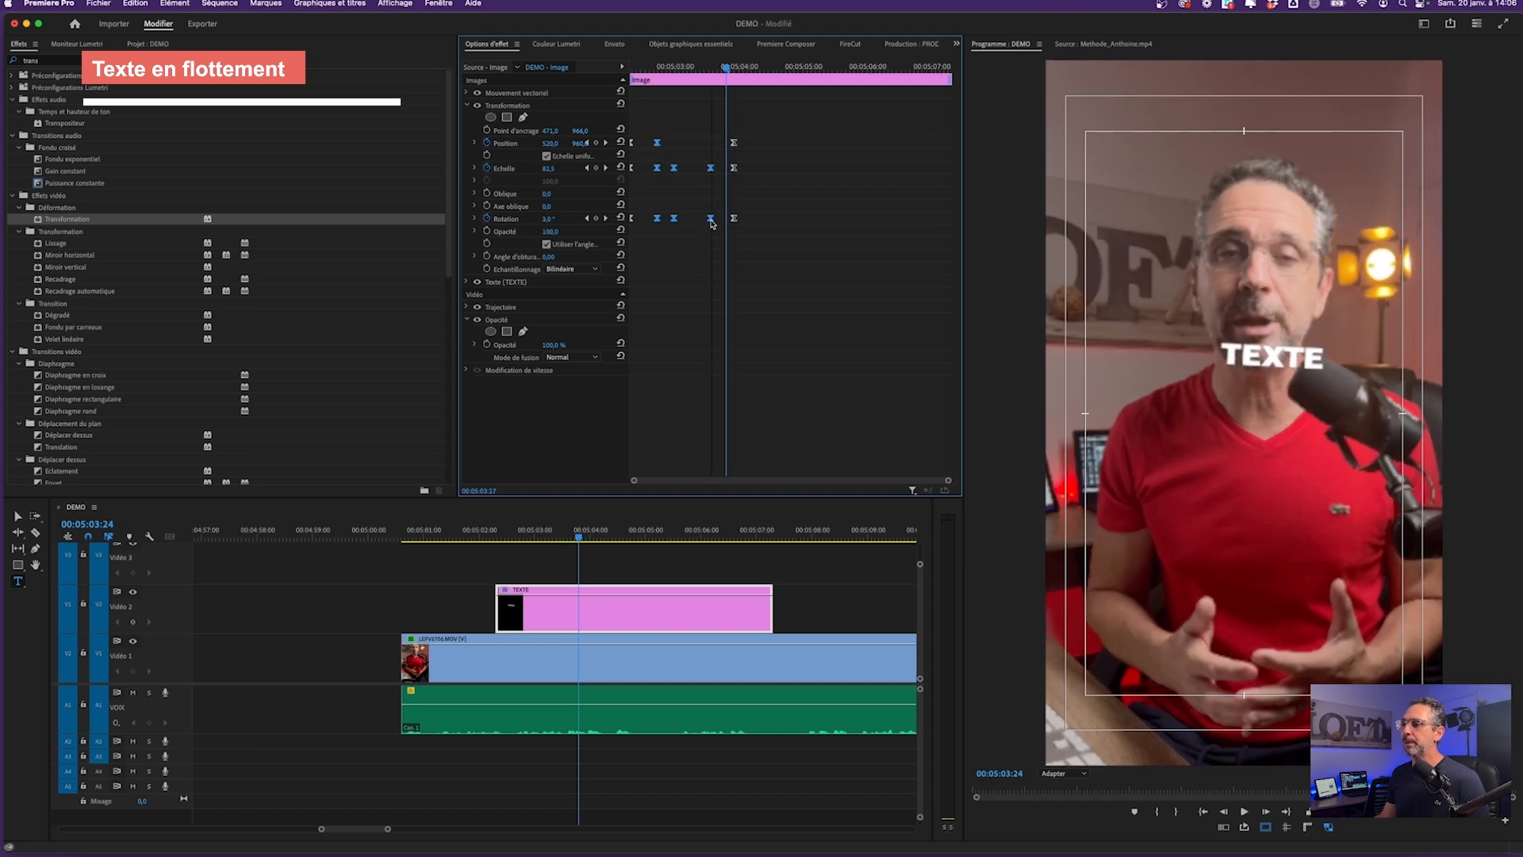
drag(792, 125, 775, 219)
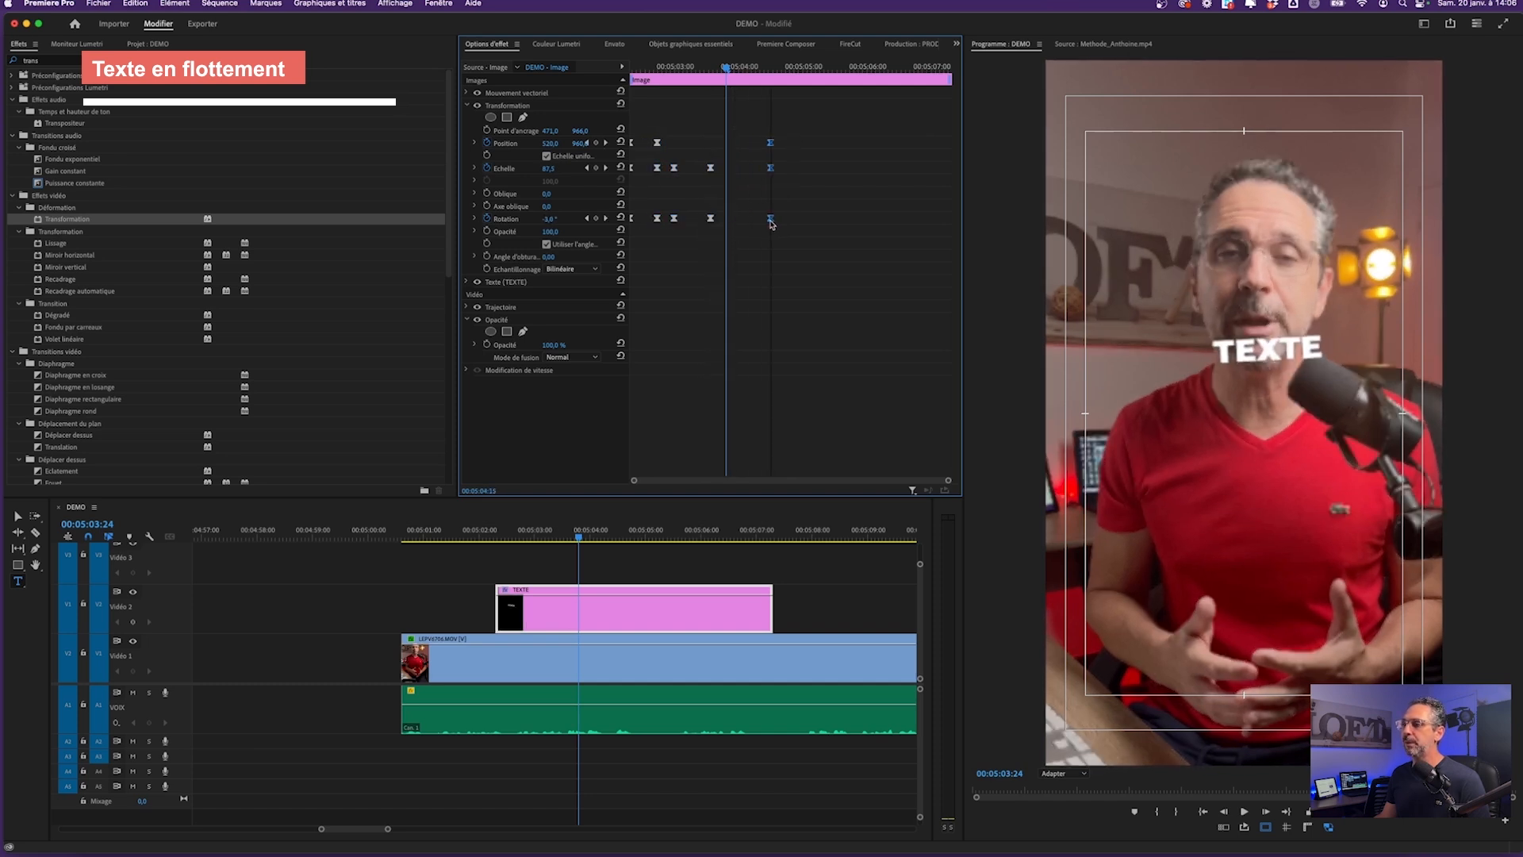
drag(724, 147, 697, 221)
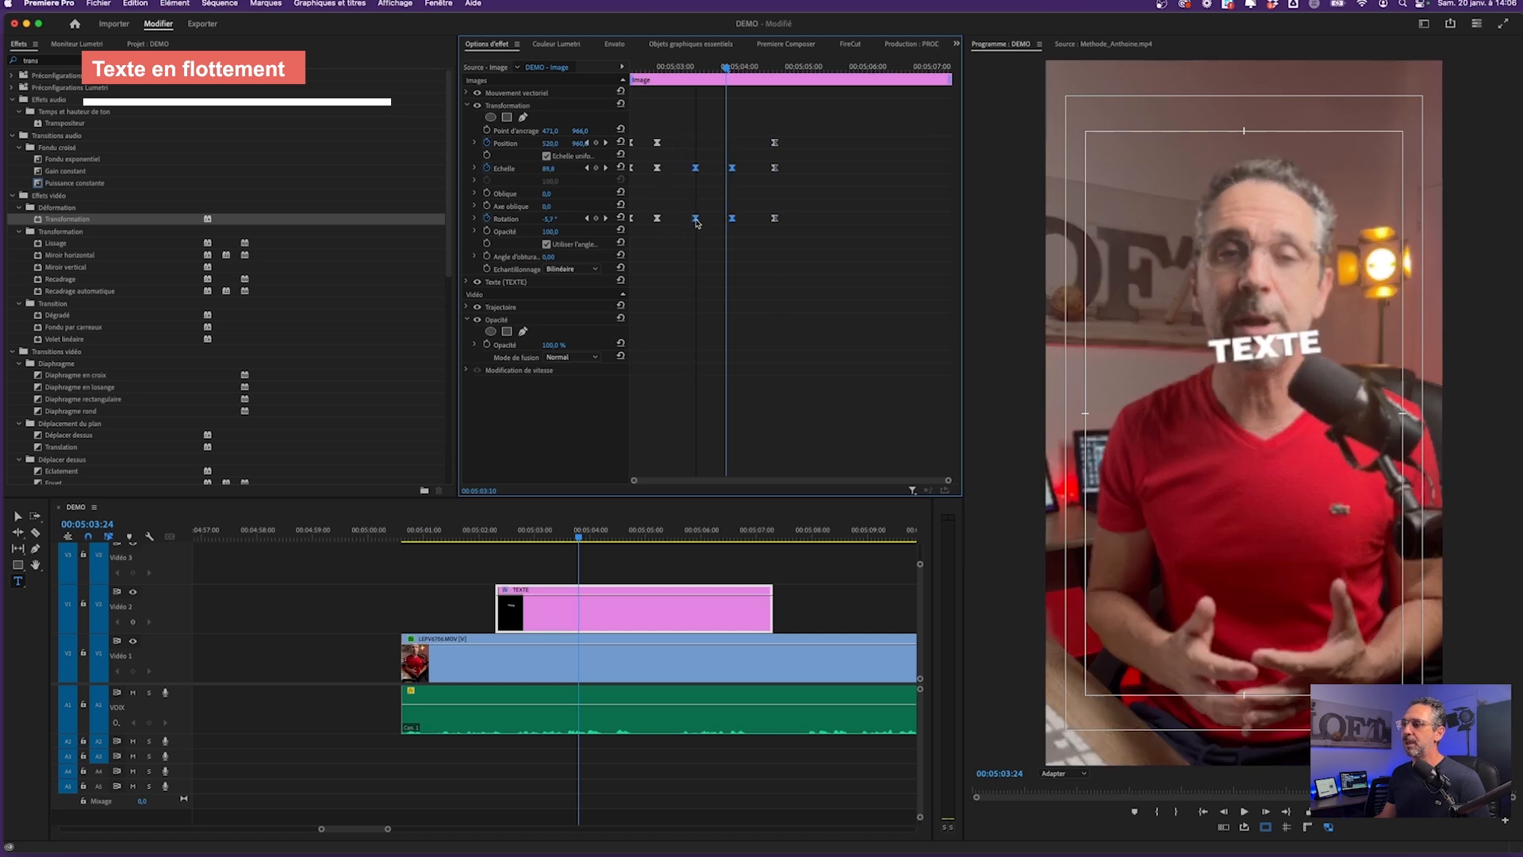
Replay the TEXTE clip from its beginning to examine the slower floating motion
drag(695, 67, 586, 75)
key(space)
key(space)
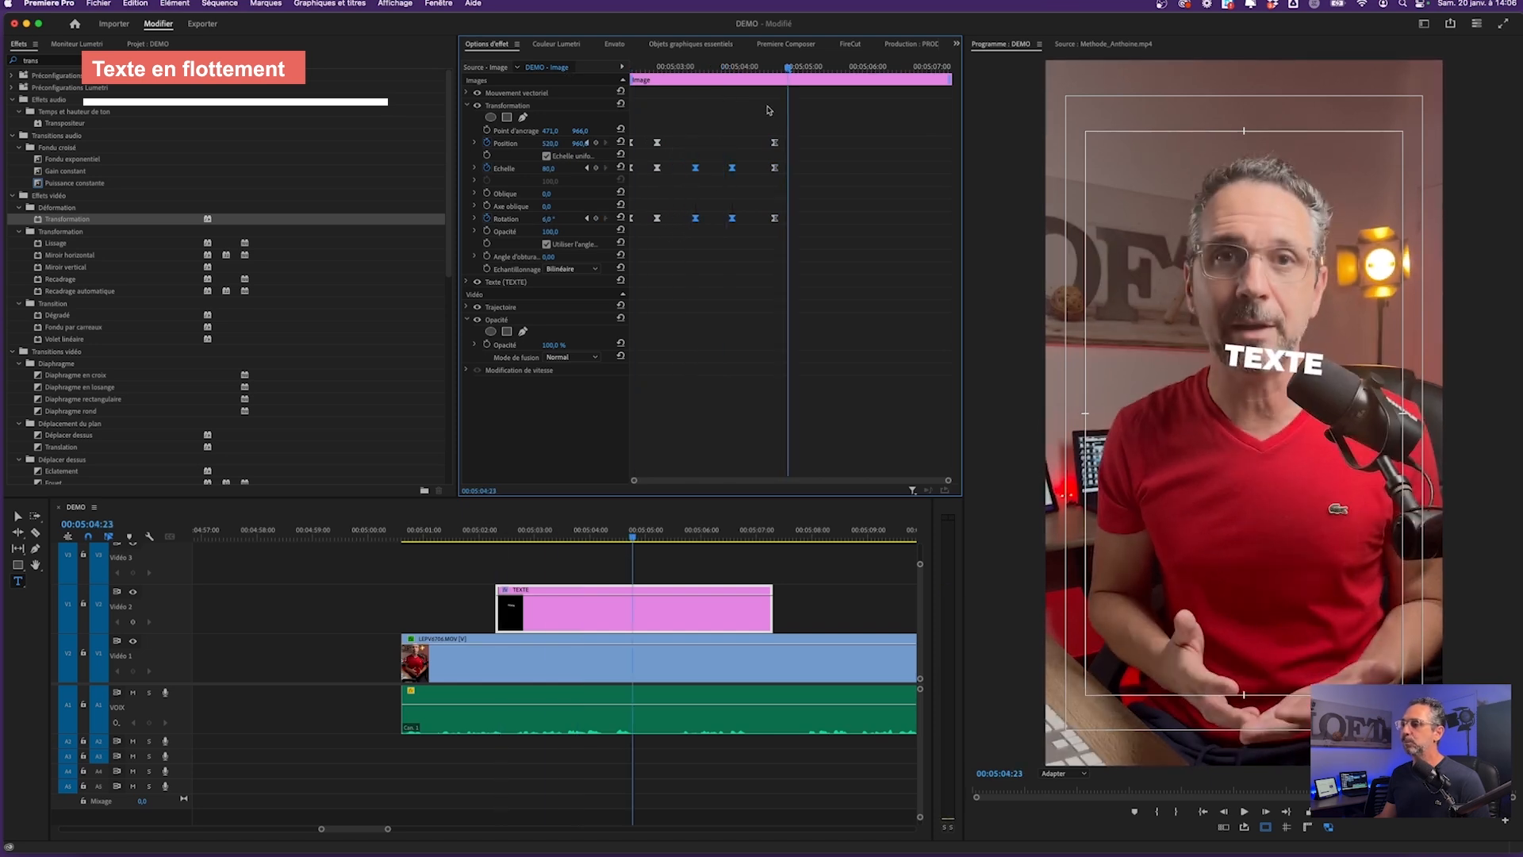
click(787, 123)
drag(635, 530, 580, 533)
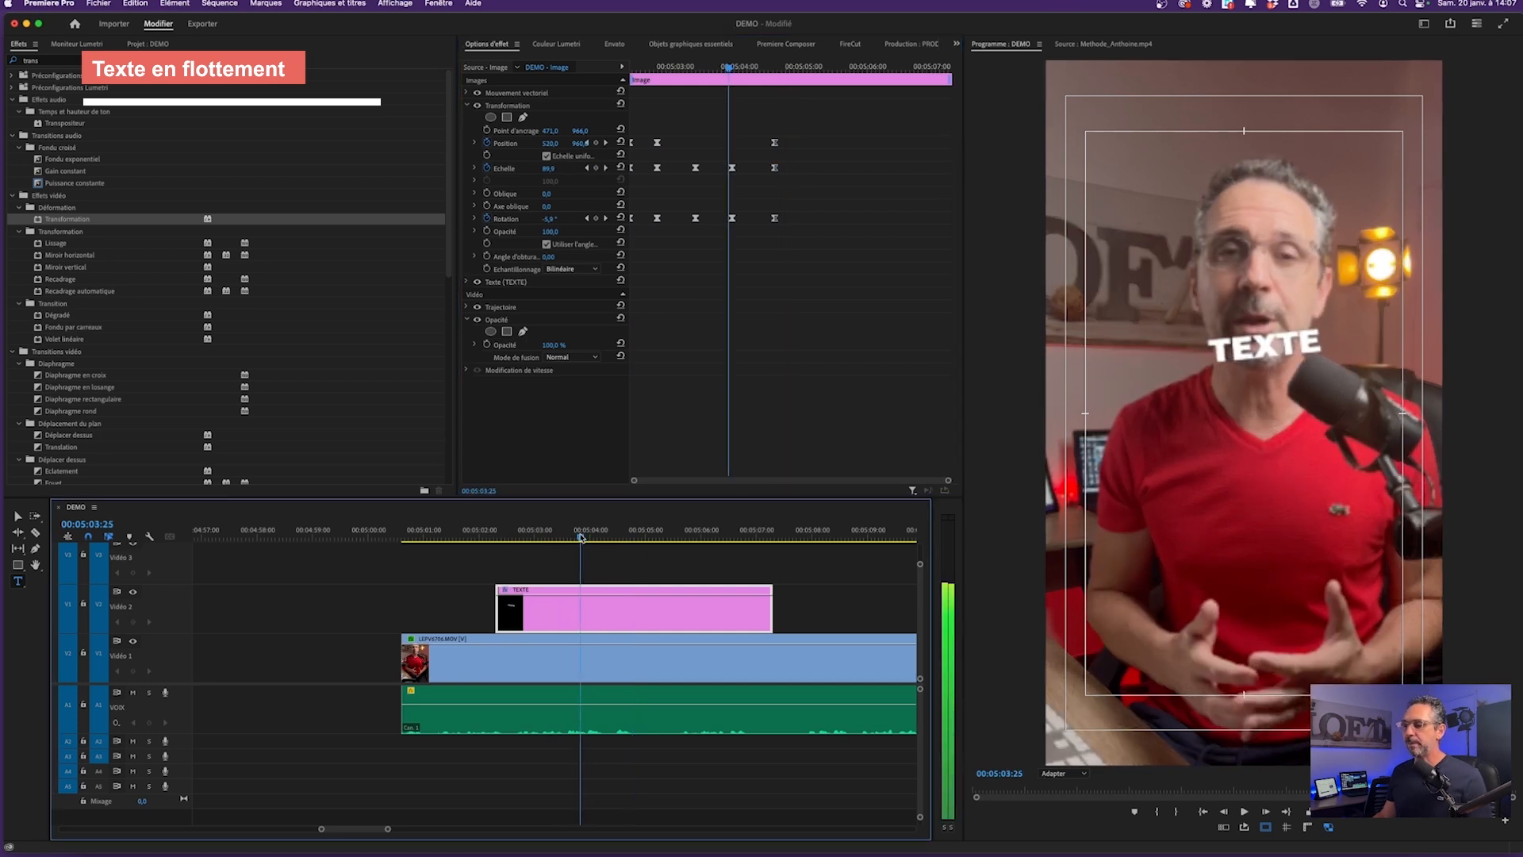
click(517, 108)
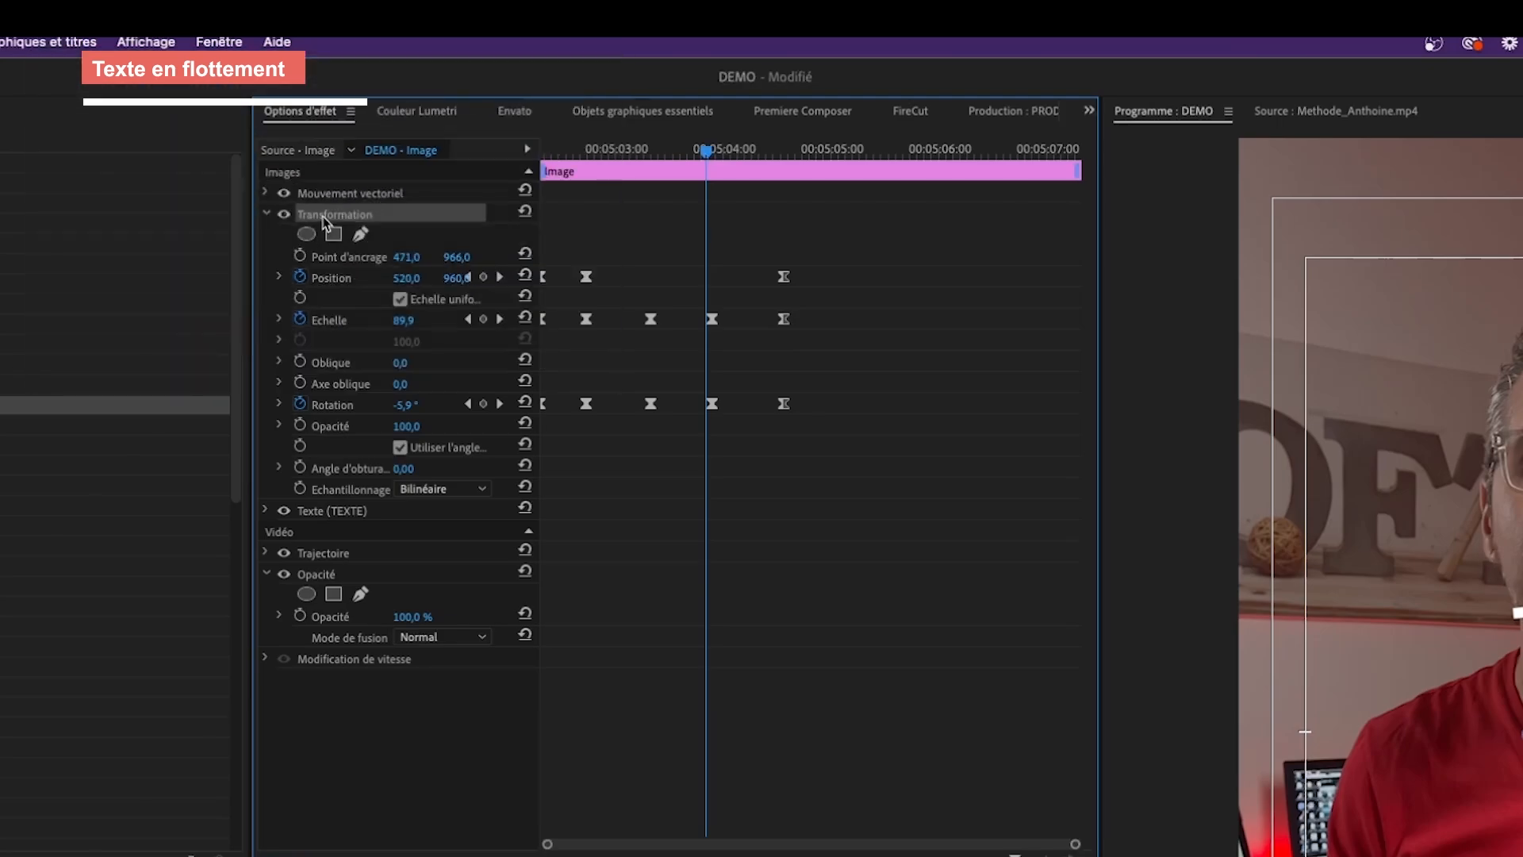
right_click(322, 221)
click(350, 258)
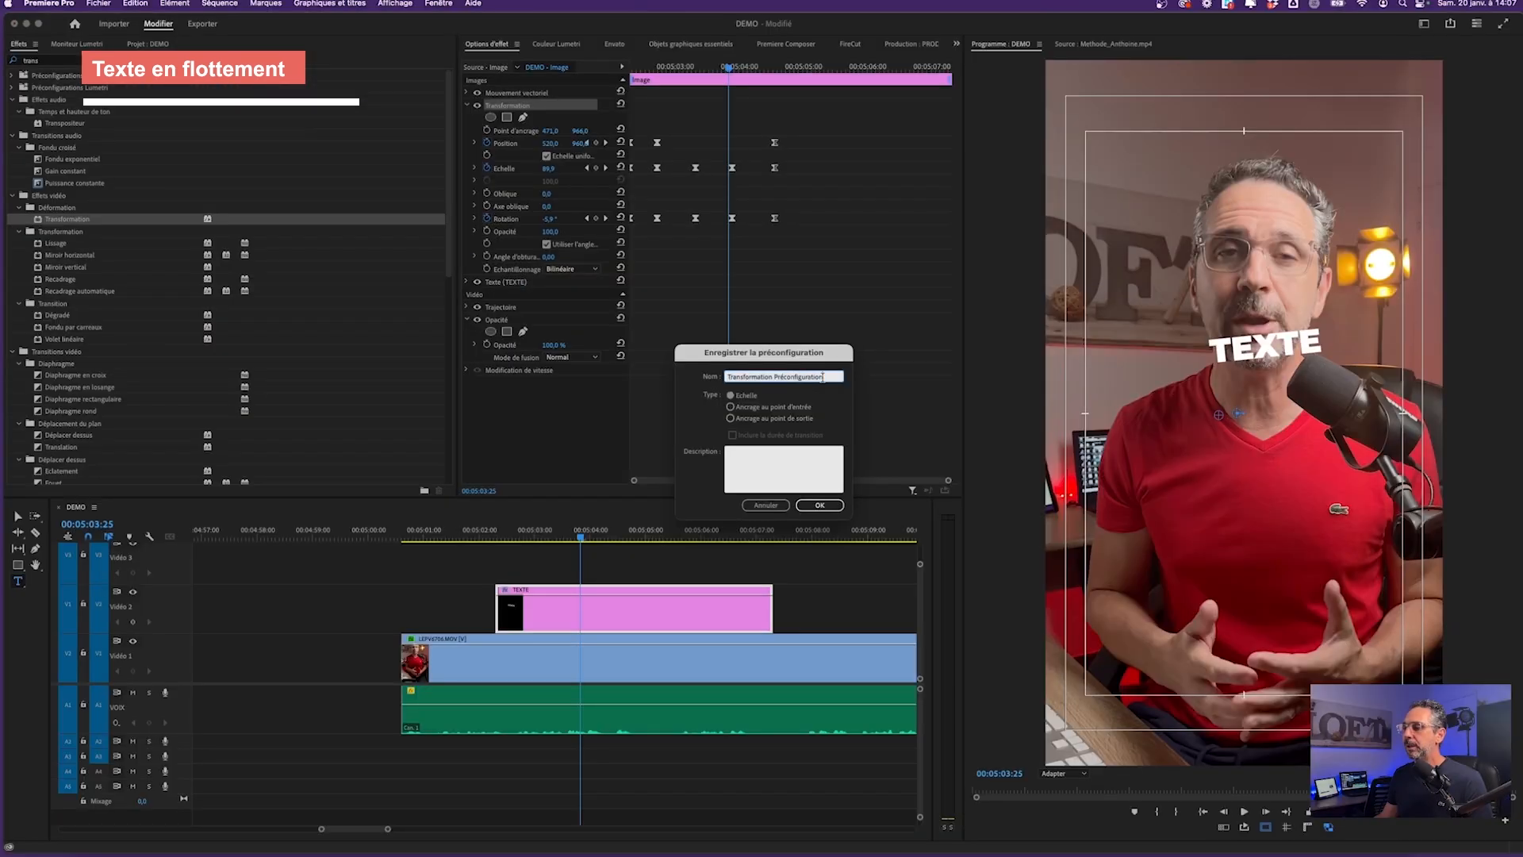
drag(823, 378, 706, 379)
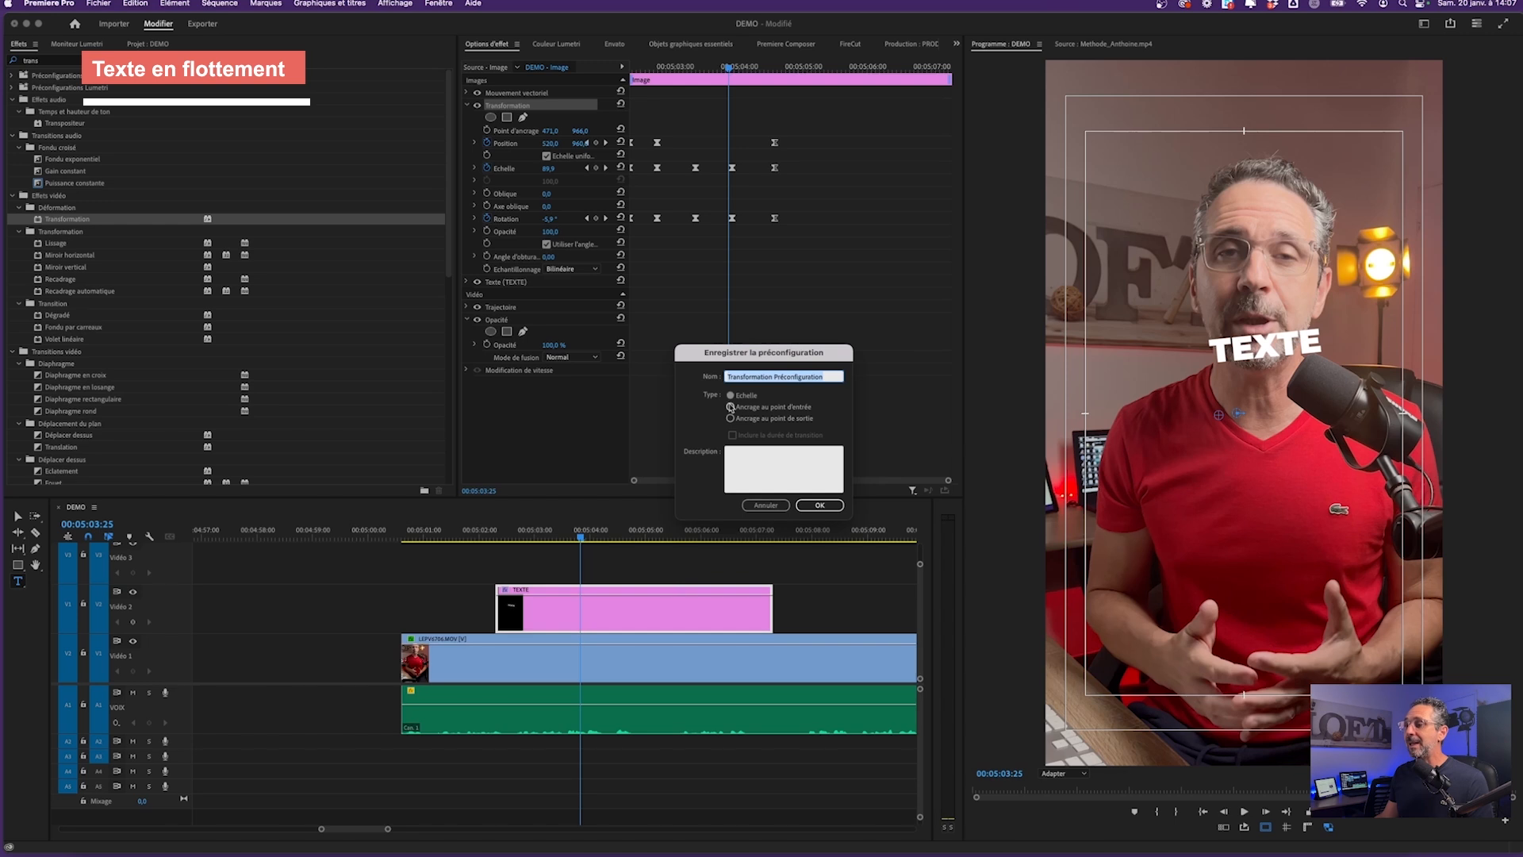
click(819, 505)
Spread the Transformation keyframe columns across the full length of the TEXTE clip, with the last column at its end, and preview the motion
drag(829, 127, 813, 222)
drag(907, 107, 887, 220)
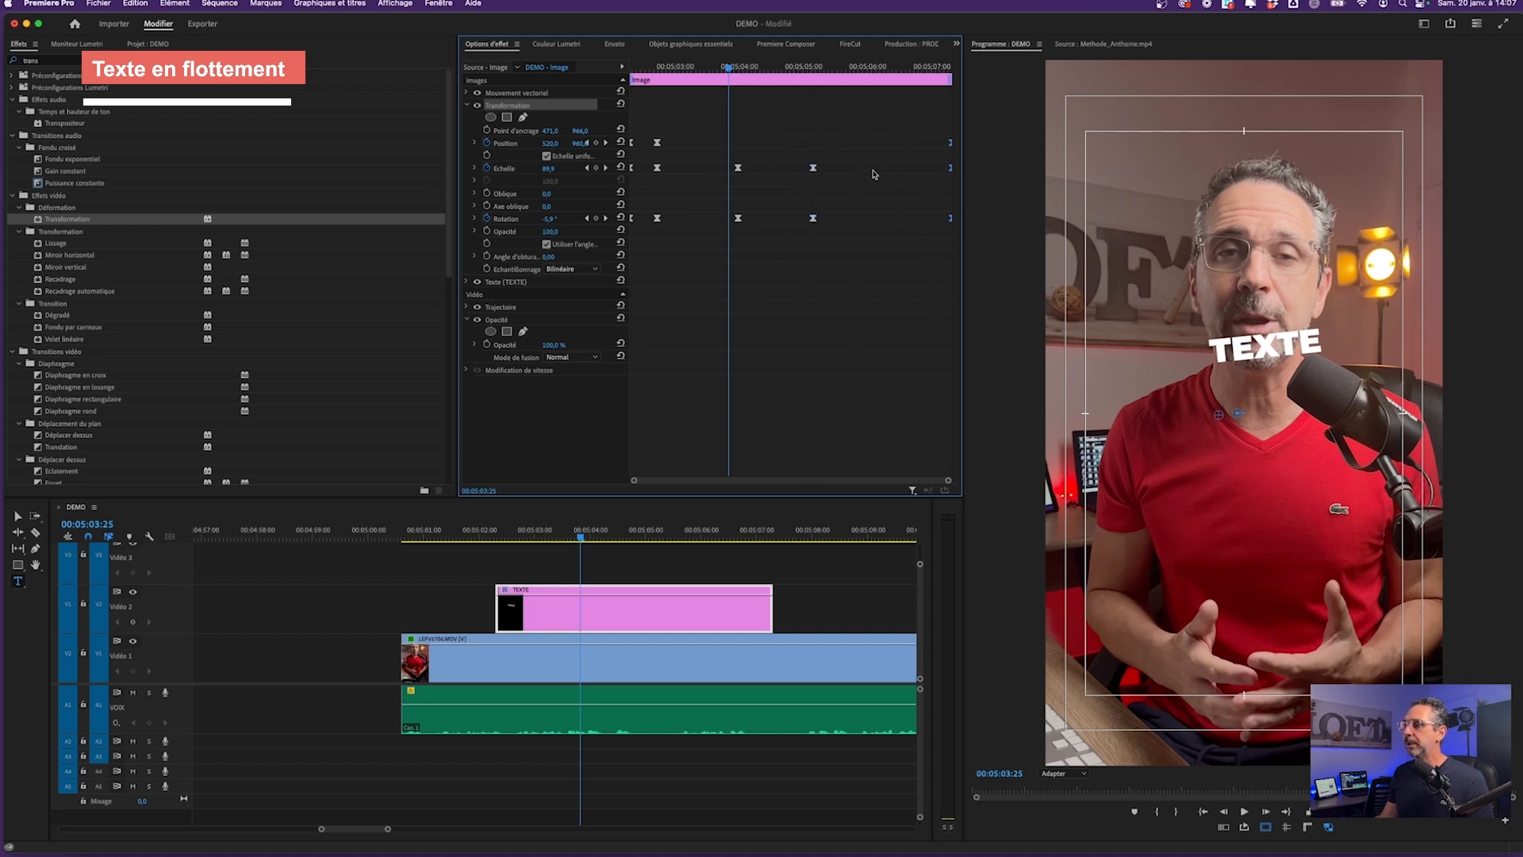
mouse_move(784, 153)
mouse_down()
mouse_move(718, 226)
mouse_move(757, 220)
mouse_up()
drag(689, 134, 656, 198)
drag(656, 197, 642, 238)
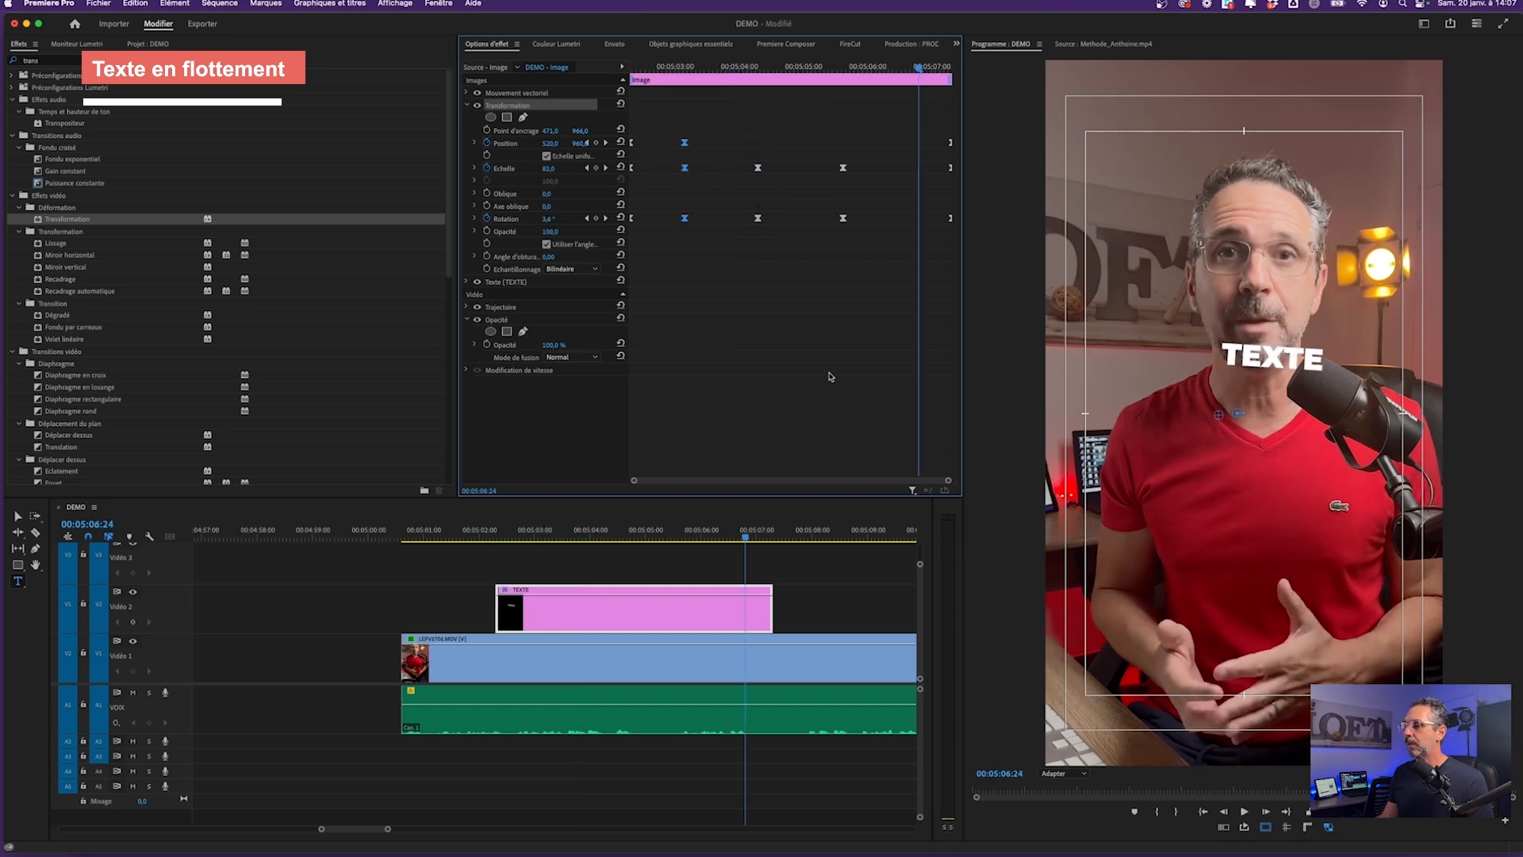
click(604, 533)
click(633, 574)
click(662, 617)
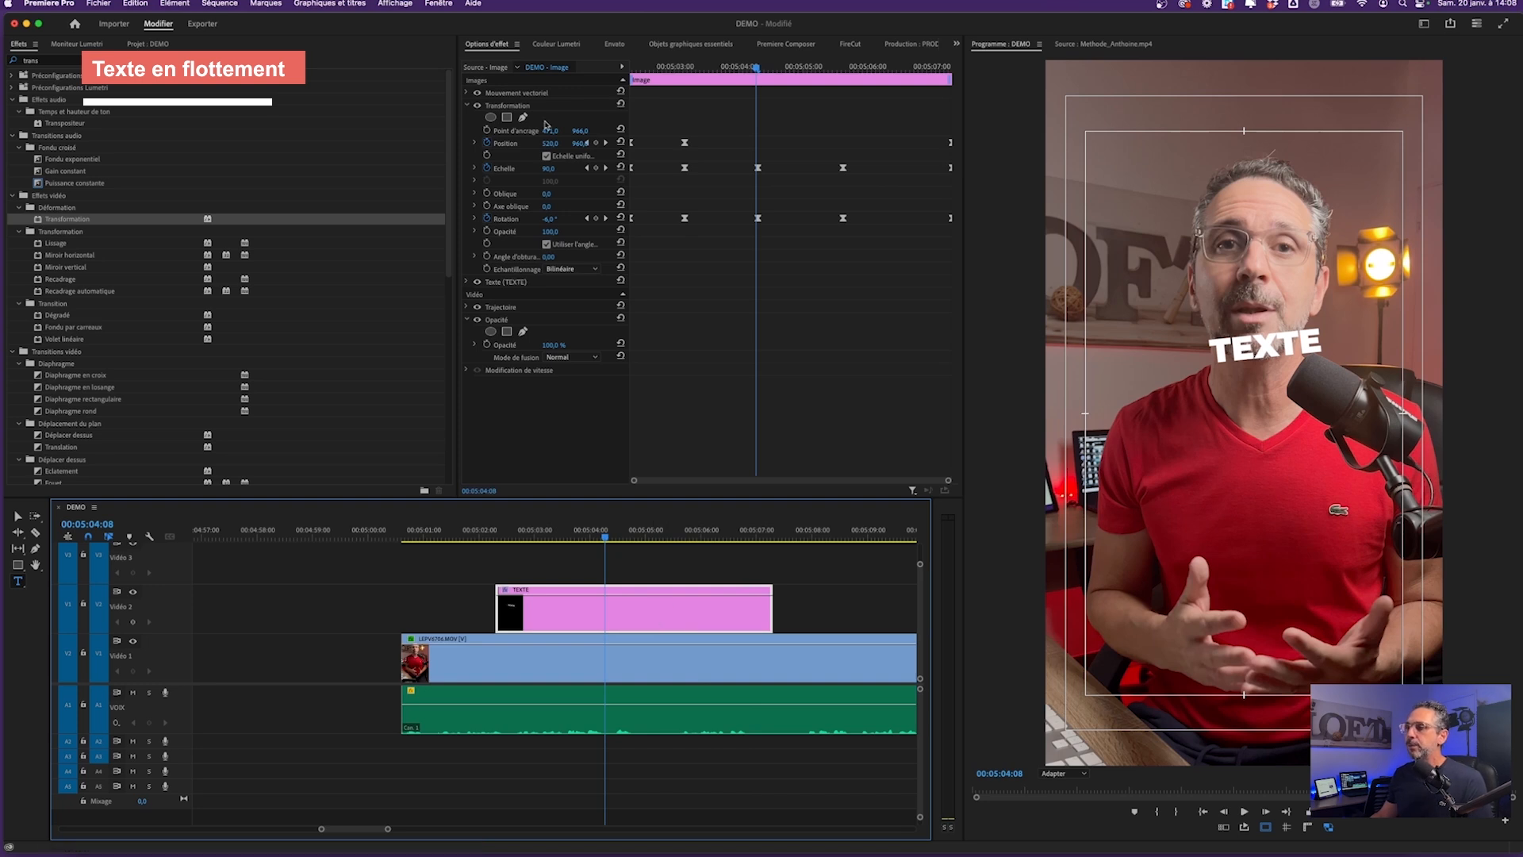
Save the keyframed Transformation effect as a preset named FLOTTEMENT_DEMO and show it in the Préconfigurations folder
click(514, 107)
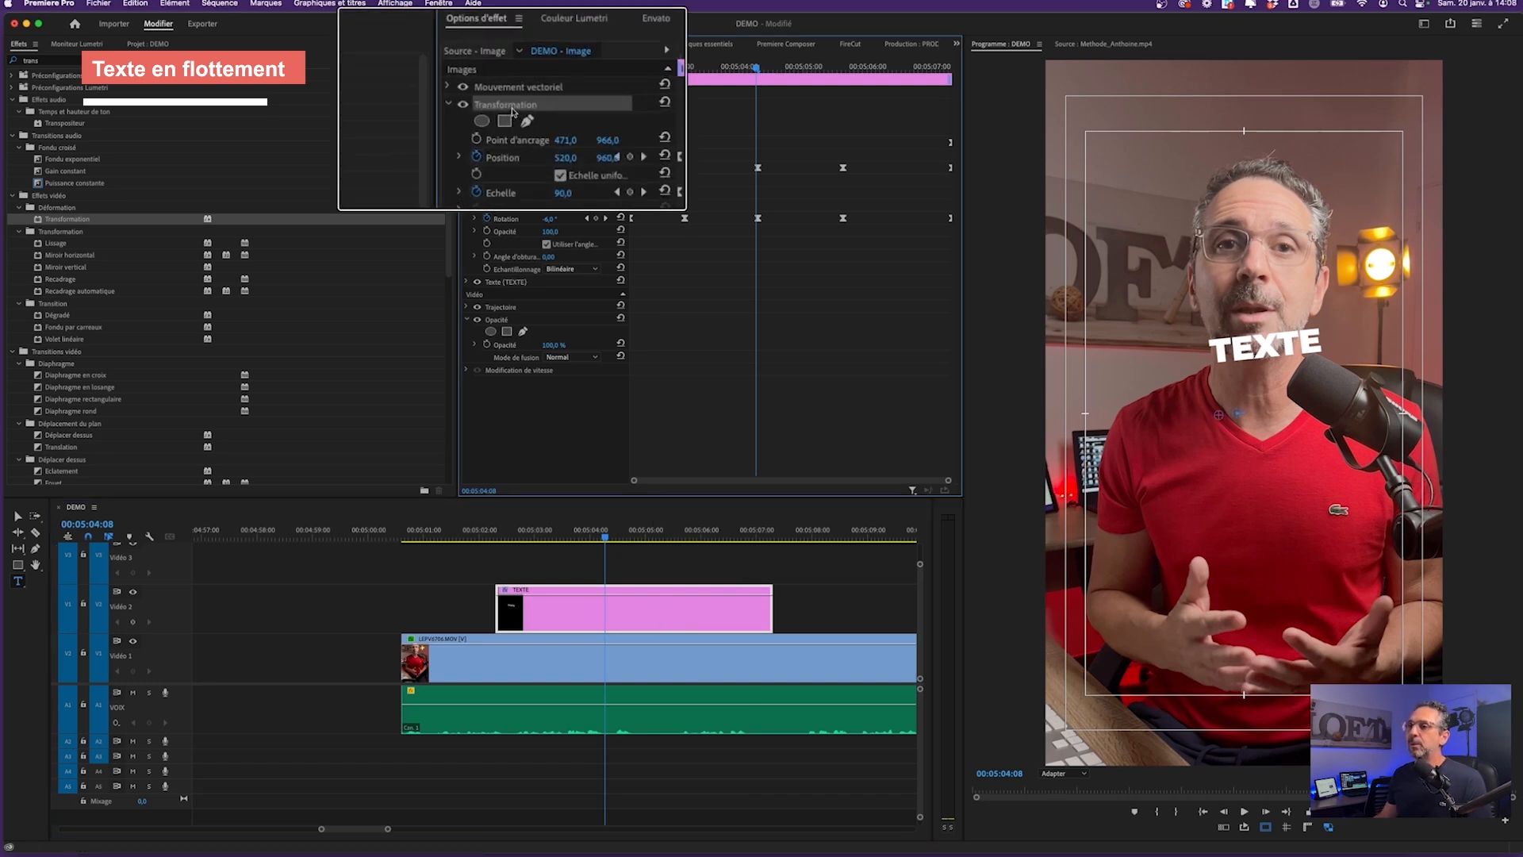
right_click(512, 112)
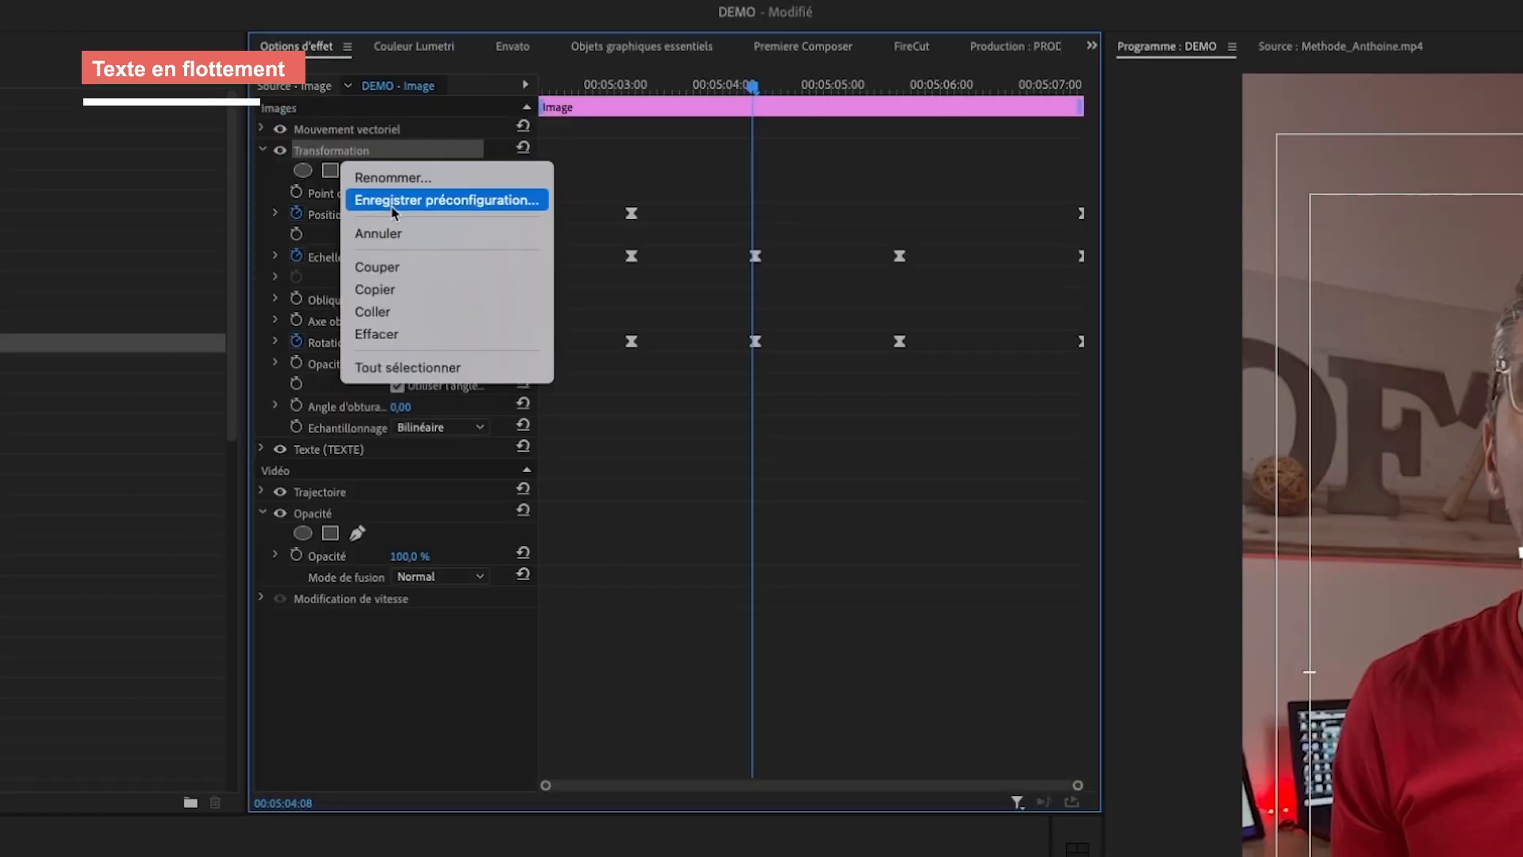
click(392, 208)
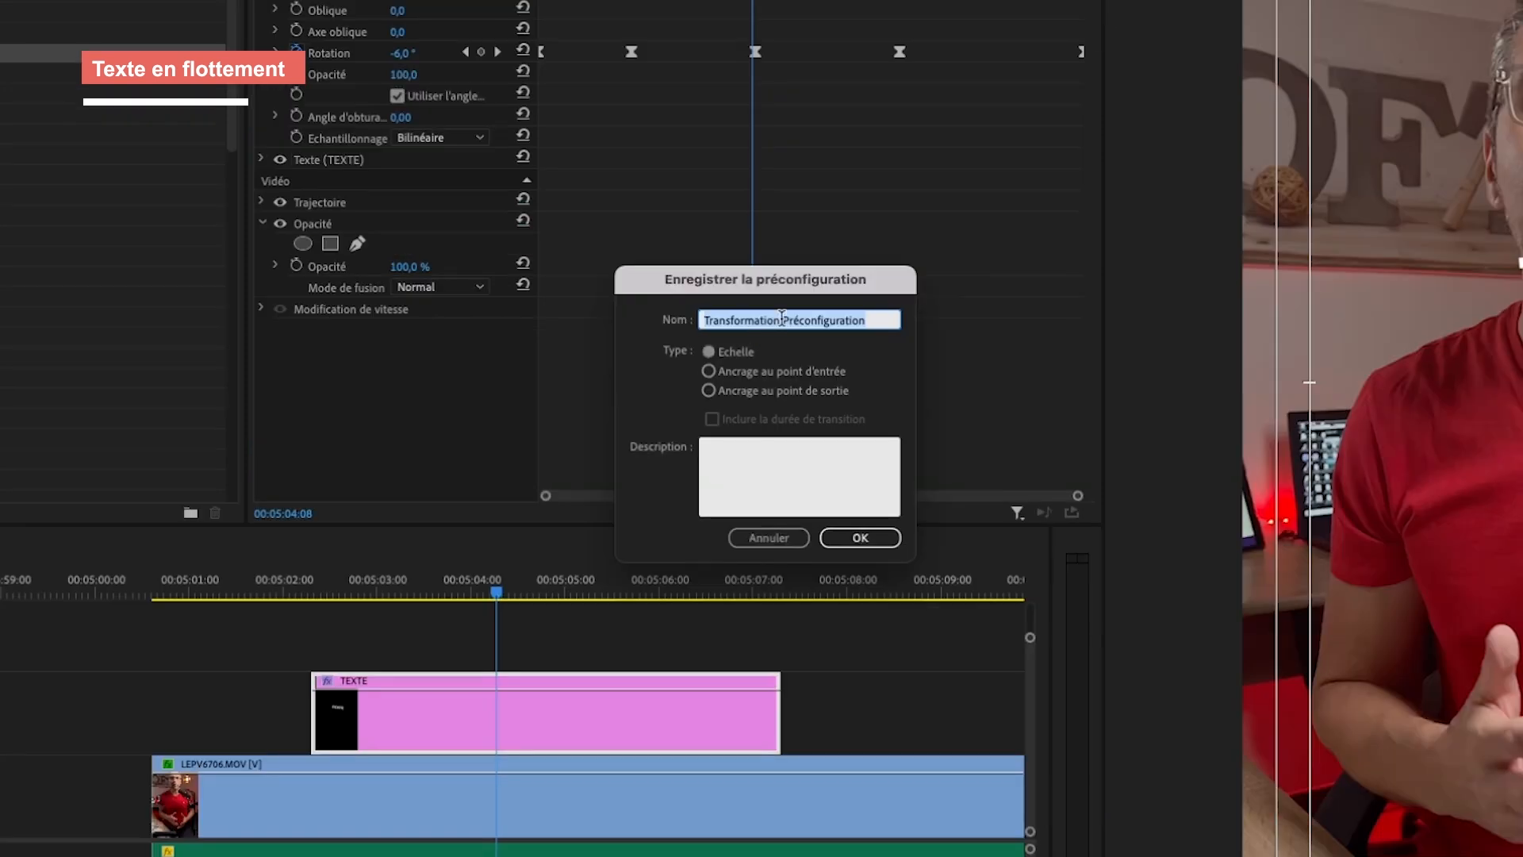
text(FLOTTEMENT_DEMO)
key(Return)
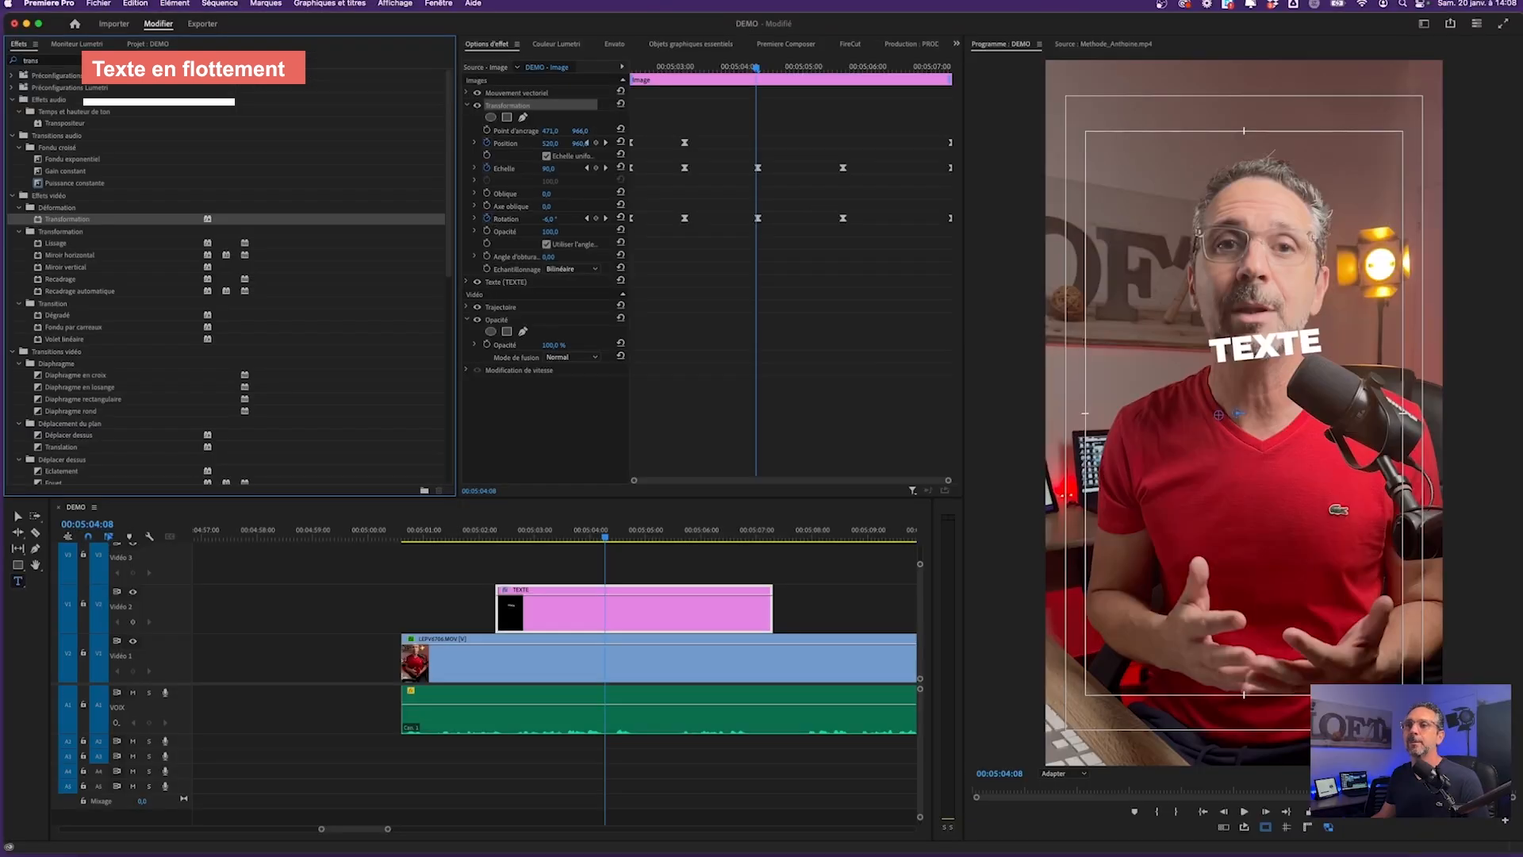
click(188, 60)
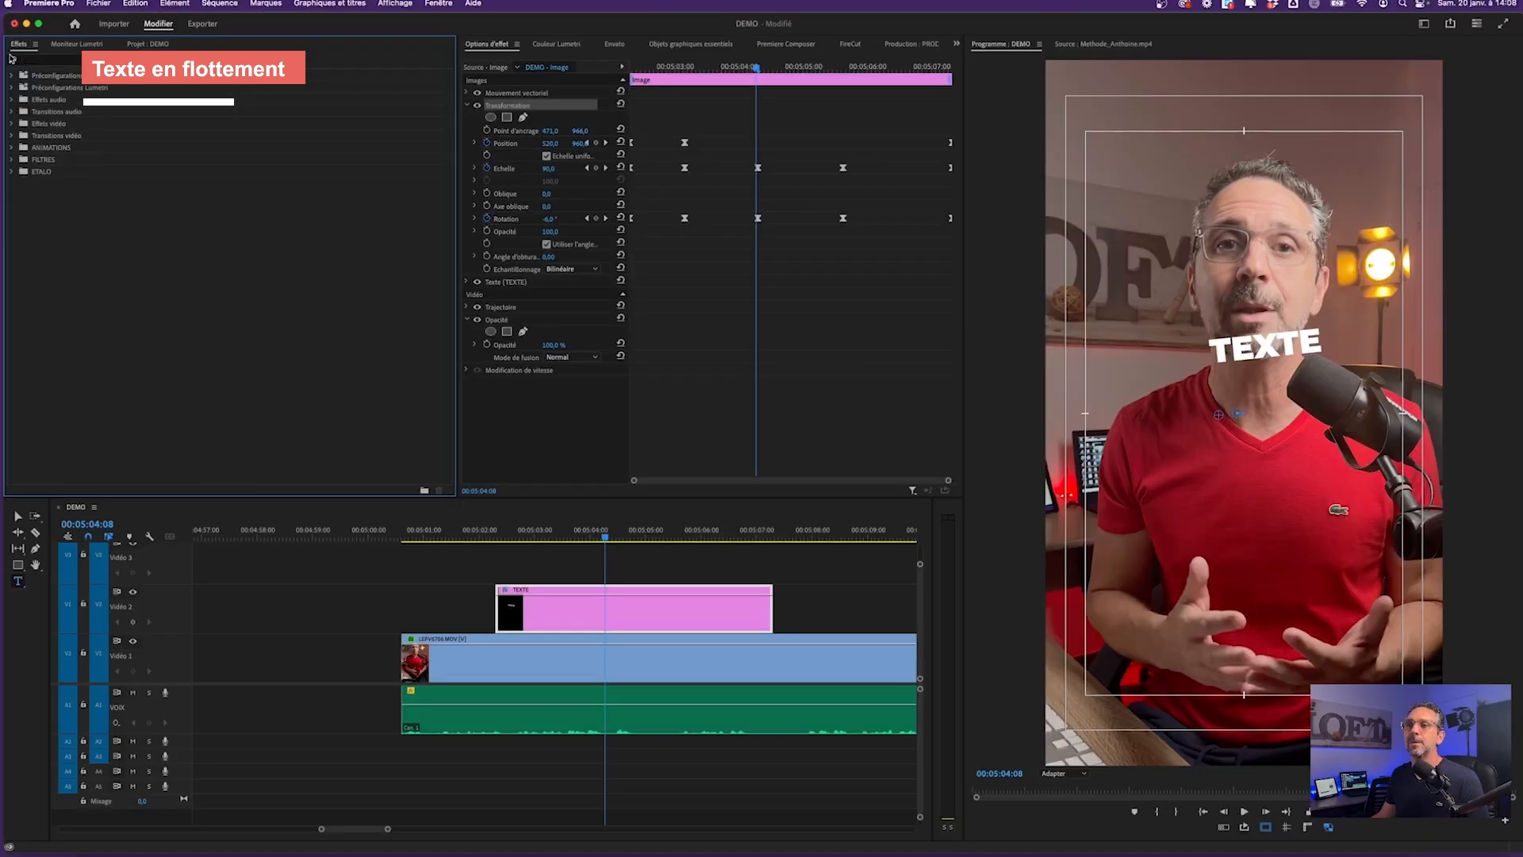
click(11, 76)
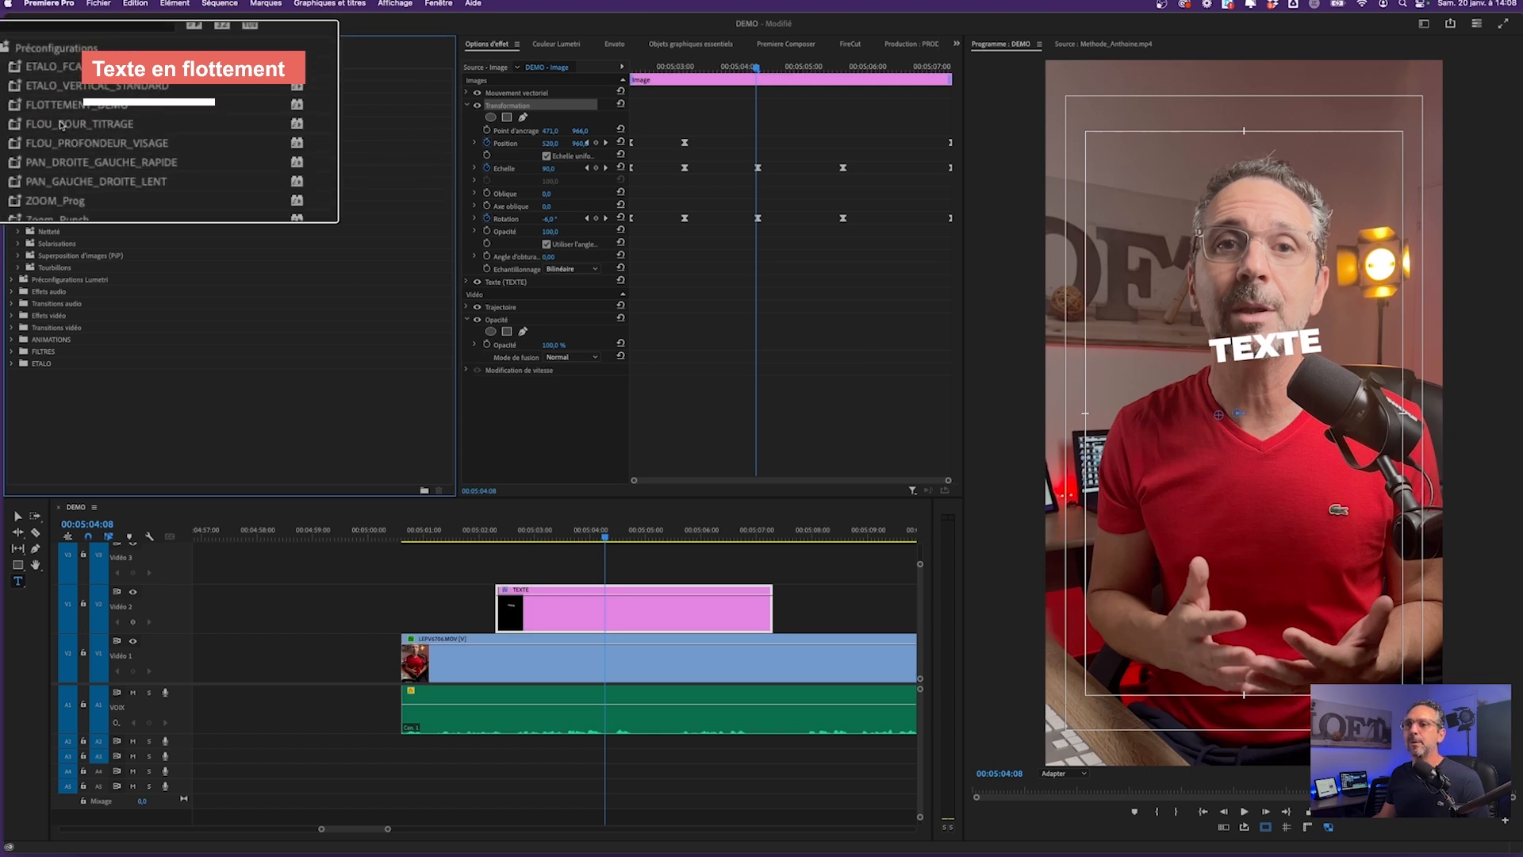
Delete the TEXTE clip from the Vidéo 2 track
click(591, 618)
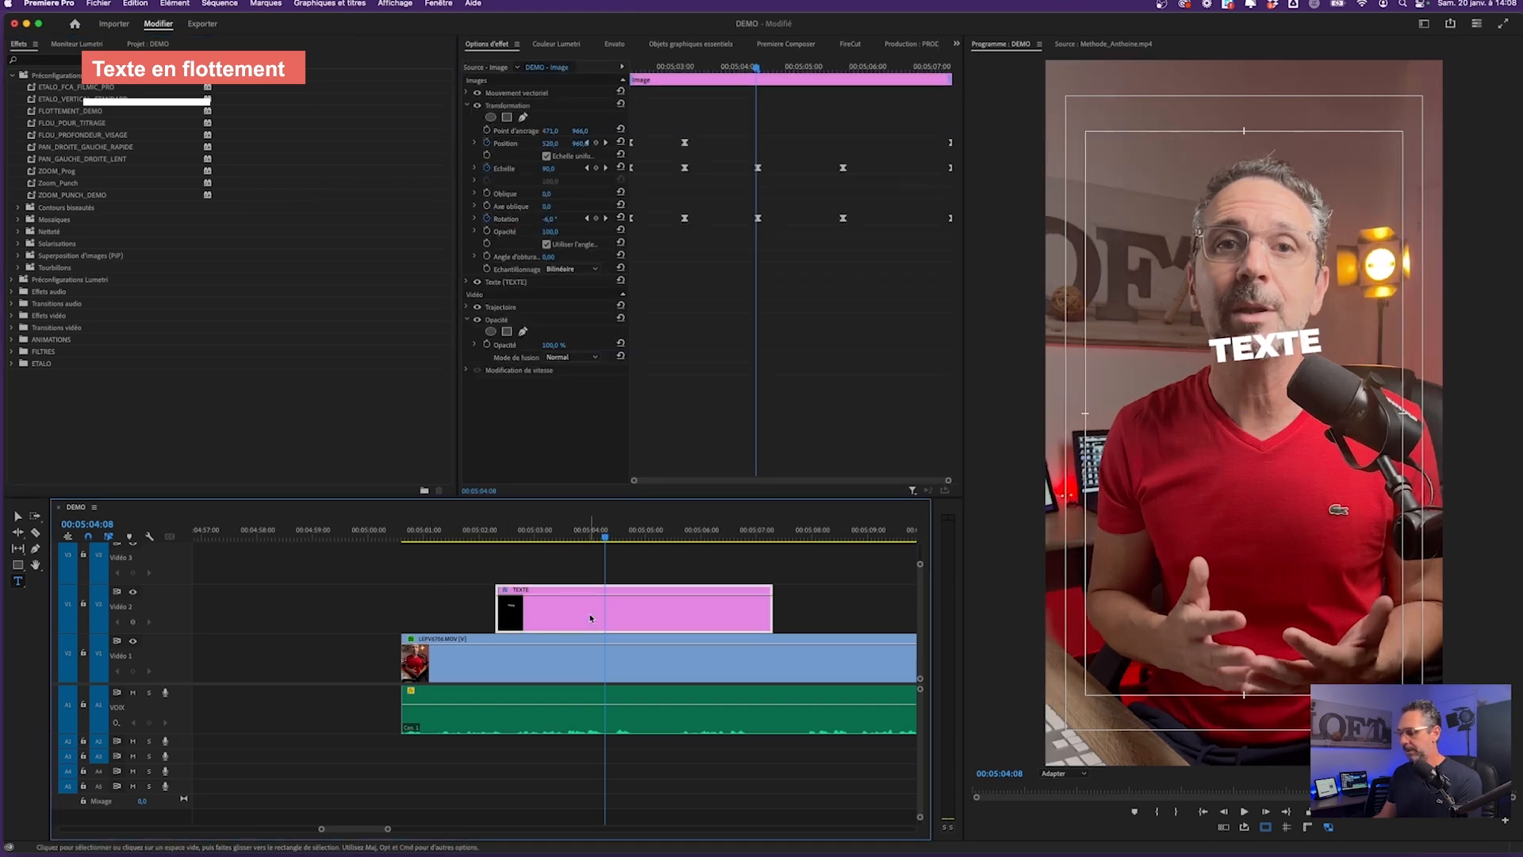
key(BackSpace)
key(minus)
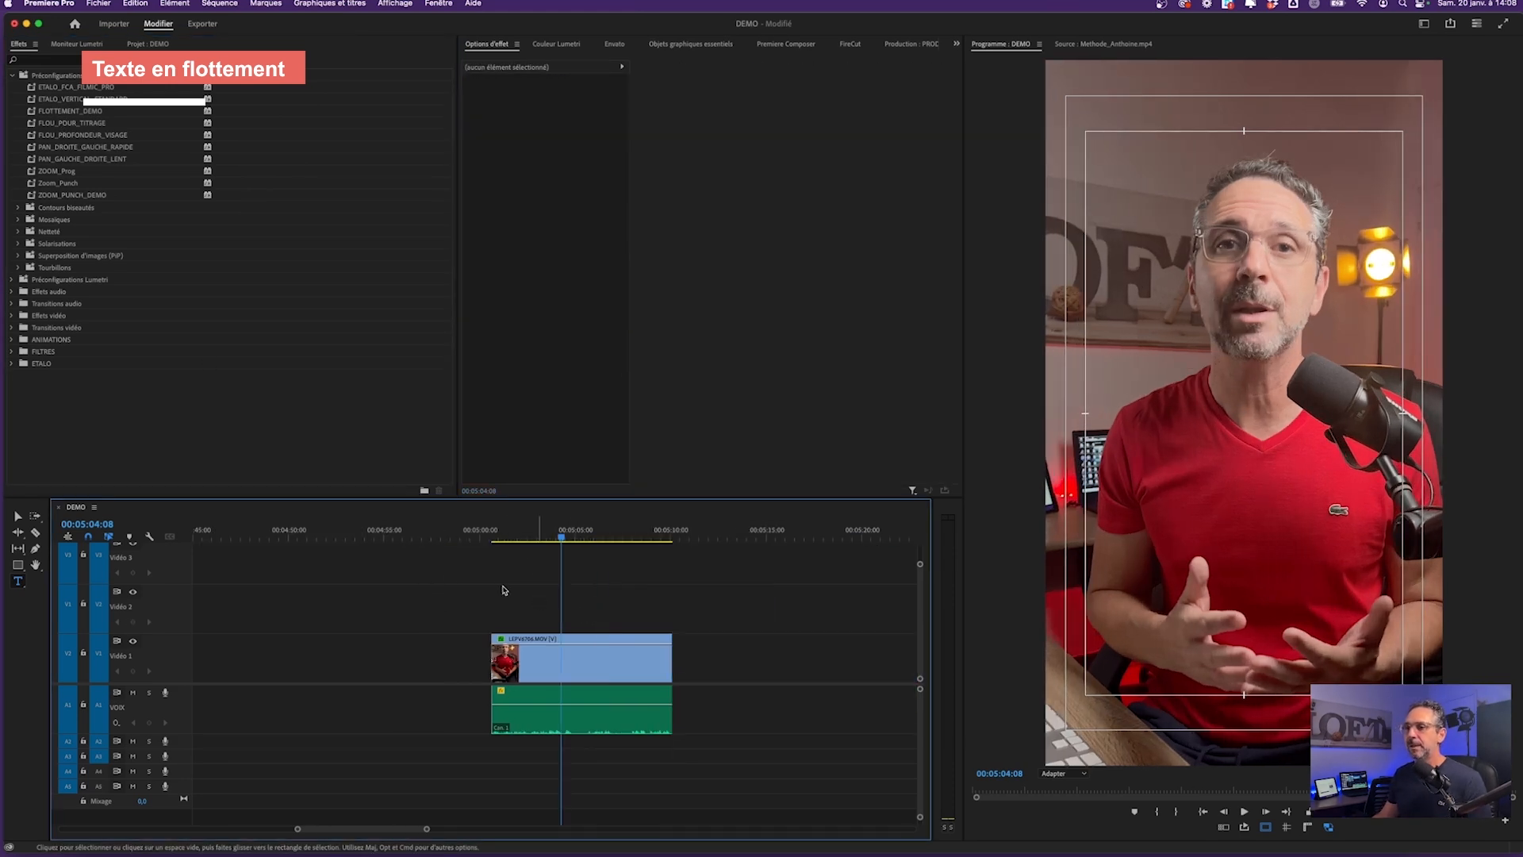
Add a text clip reading "TEXTE 02" above the video at 00:05:04:08
click(326, 469)
click(1163, 321)
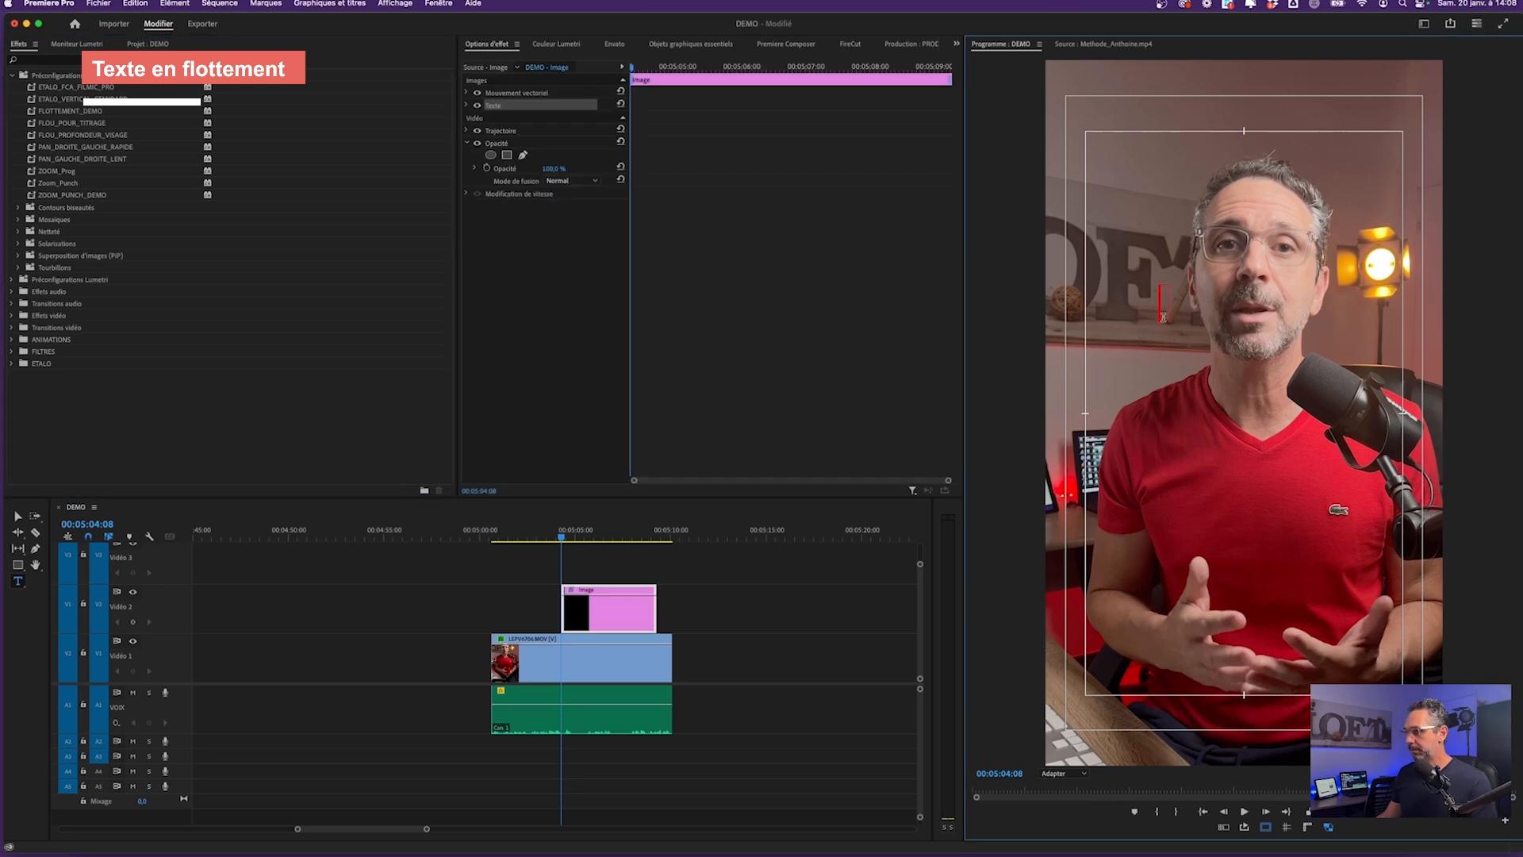
text(TEXTE 02)
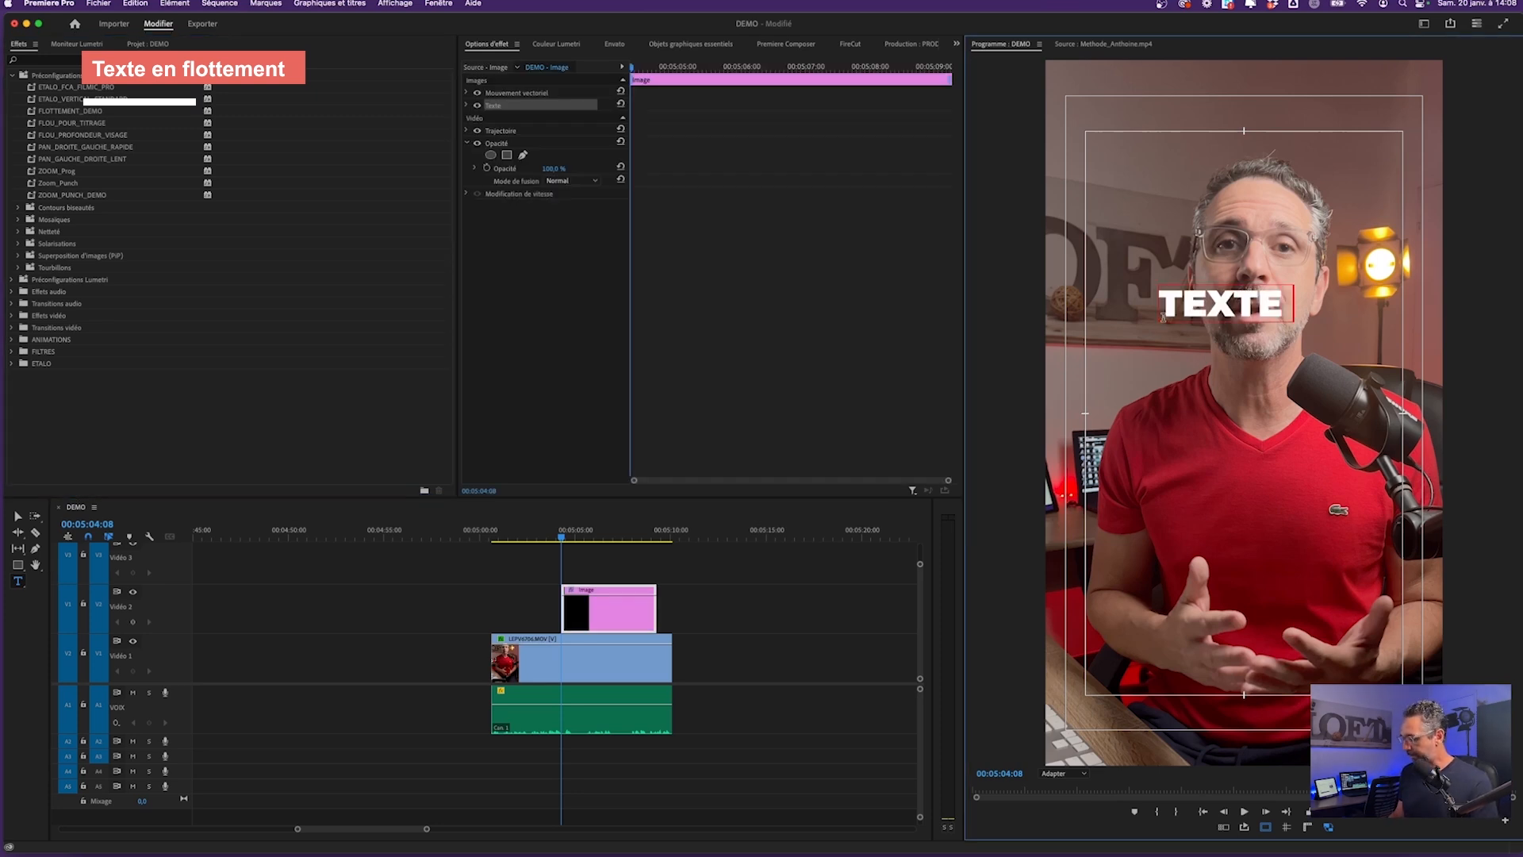
key(Return)
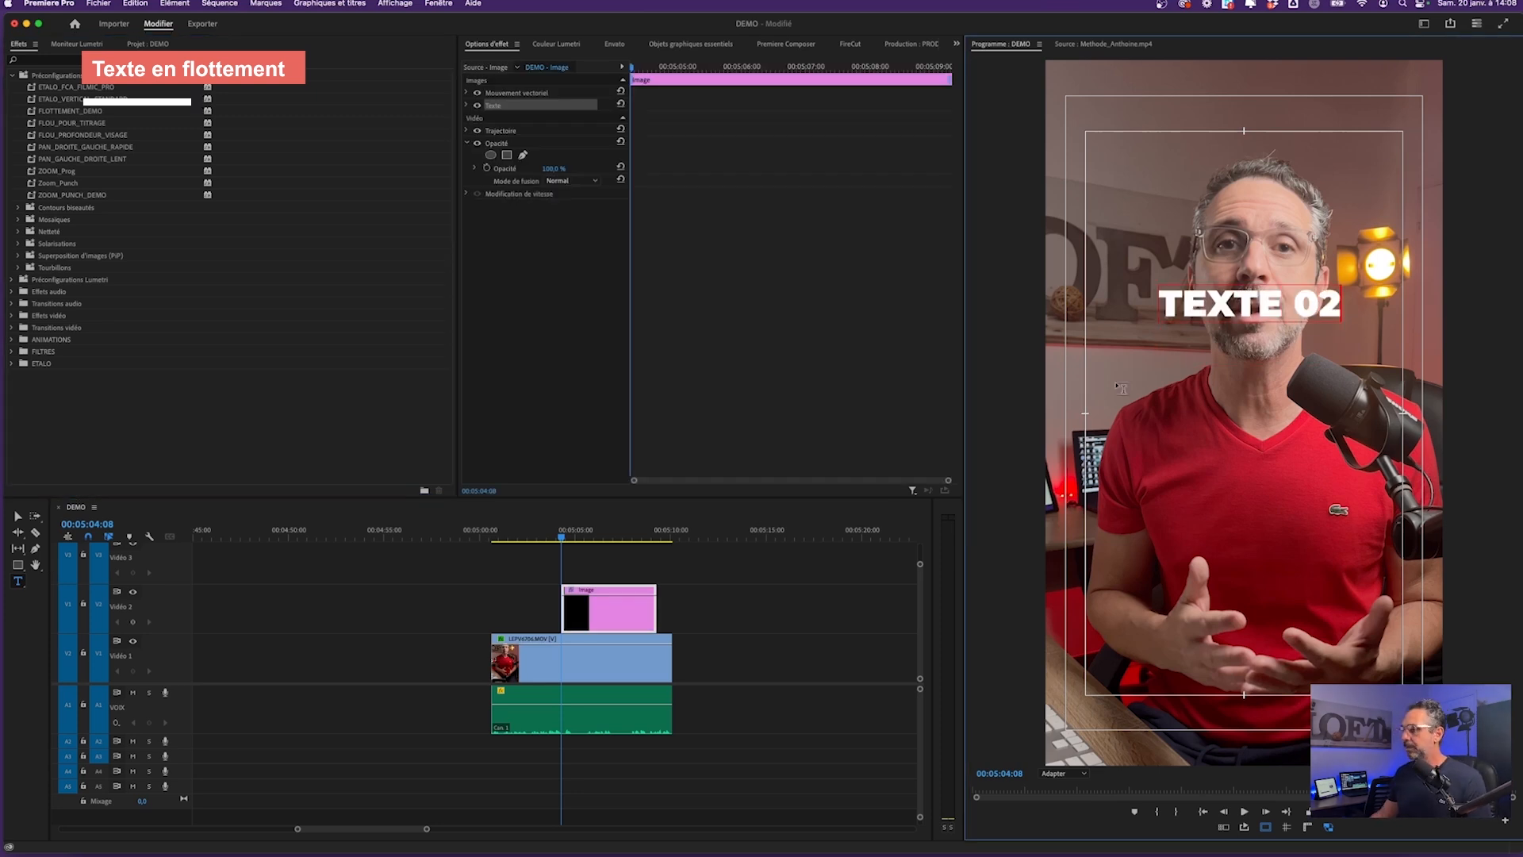
Shorten the TEXTE 02 clip slightly and apply the FLOTTEMENT_DEMO preset to it
click(592, 611)
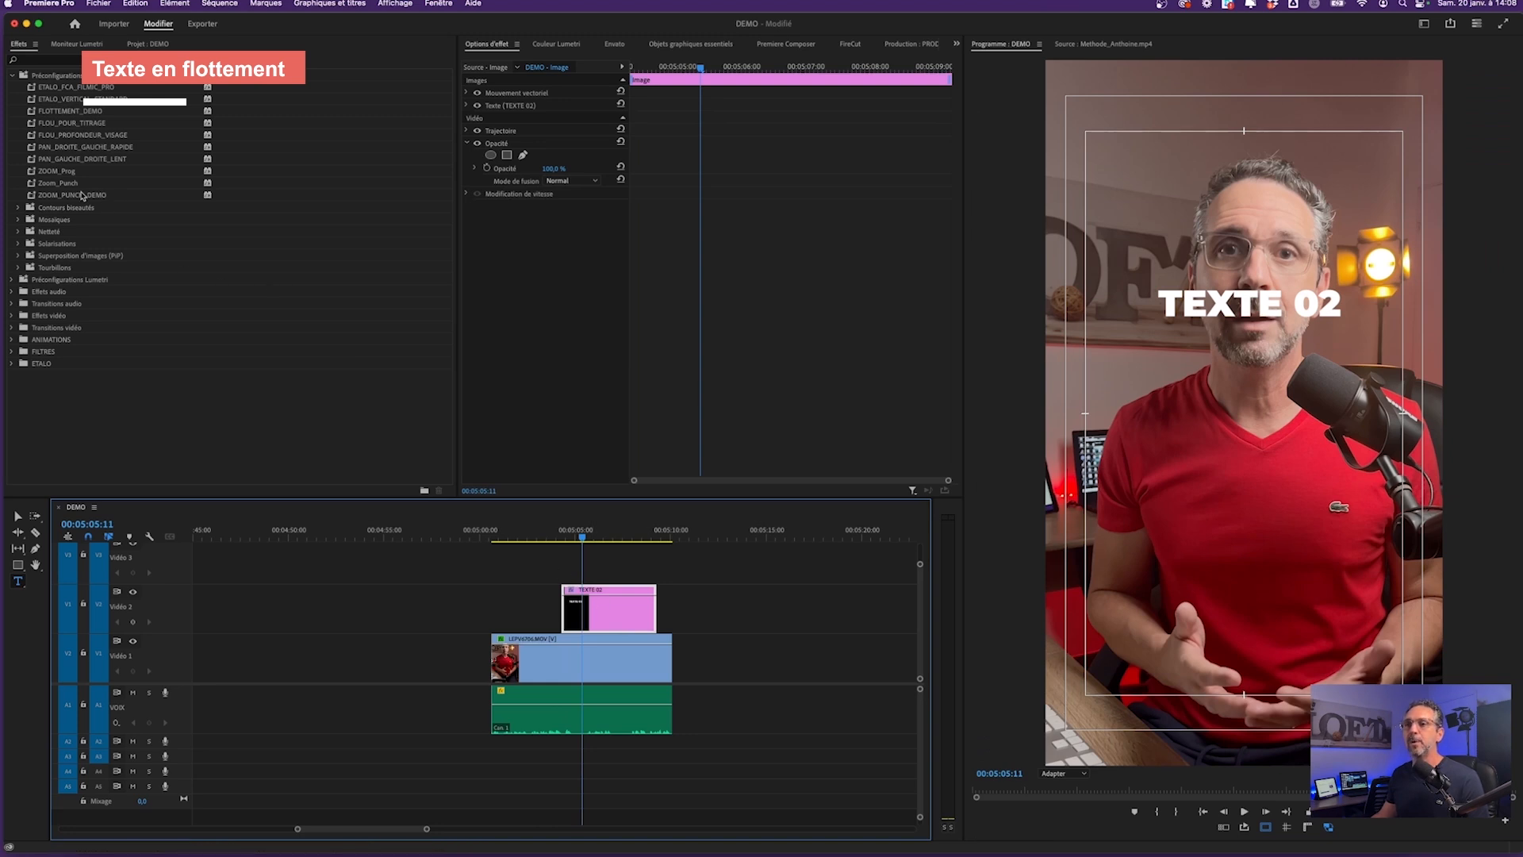
drag(656, 611, 646, 610)
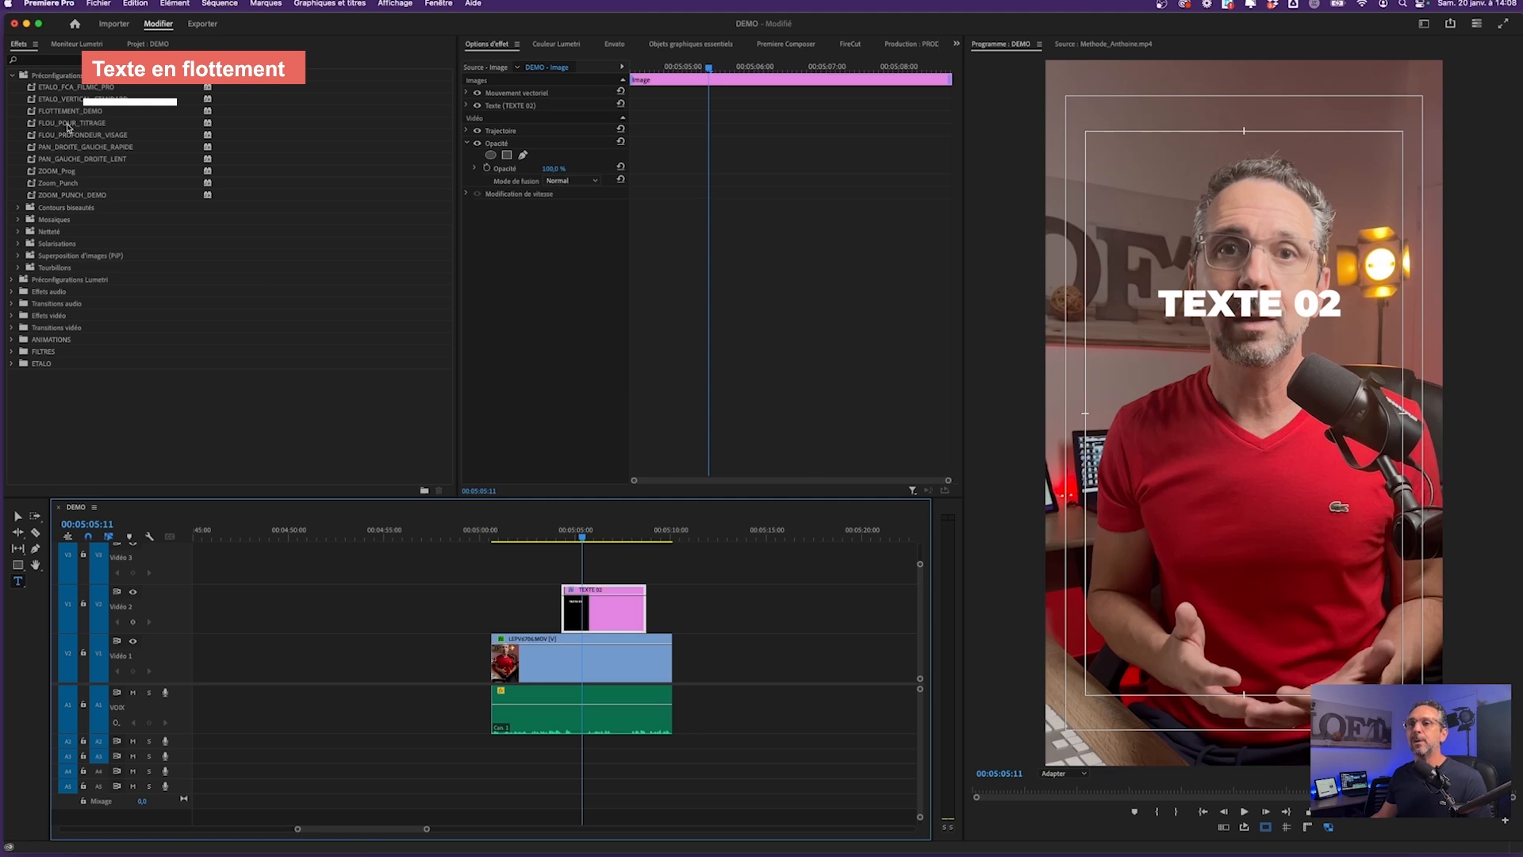
drag(66, 116, 599, 604)
click(631, 536)
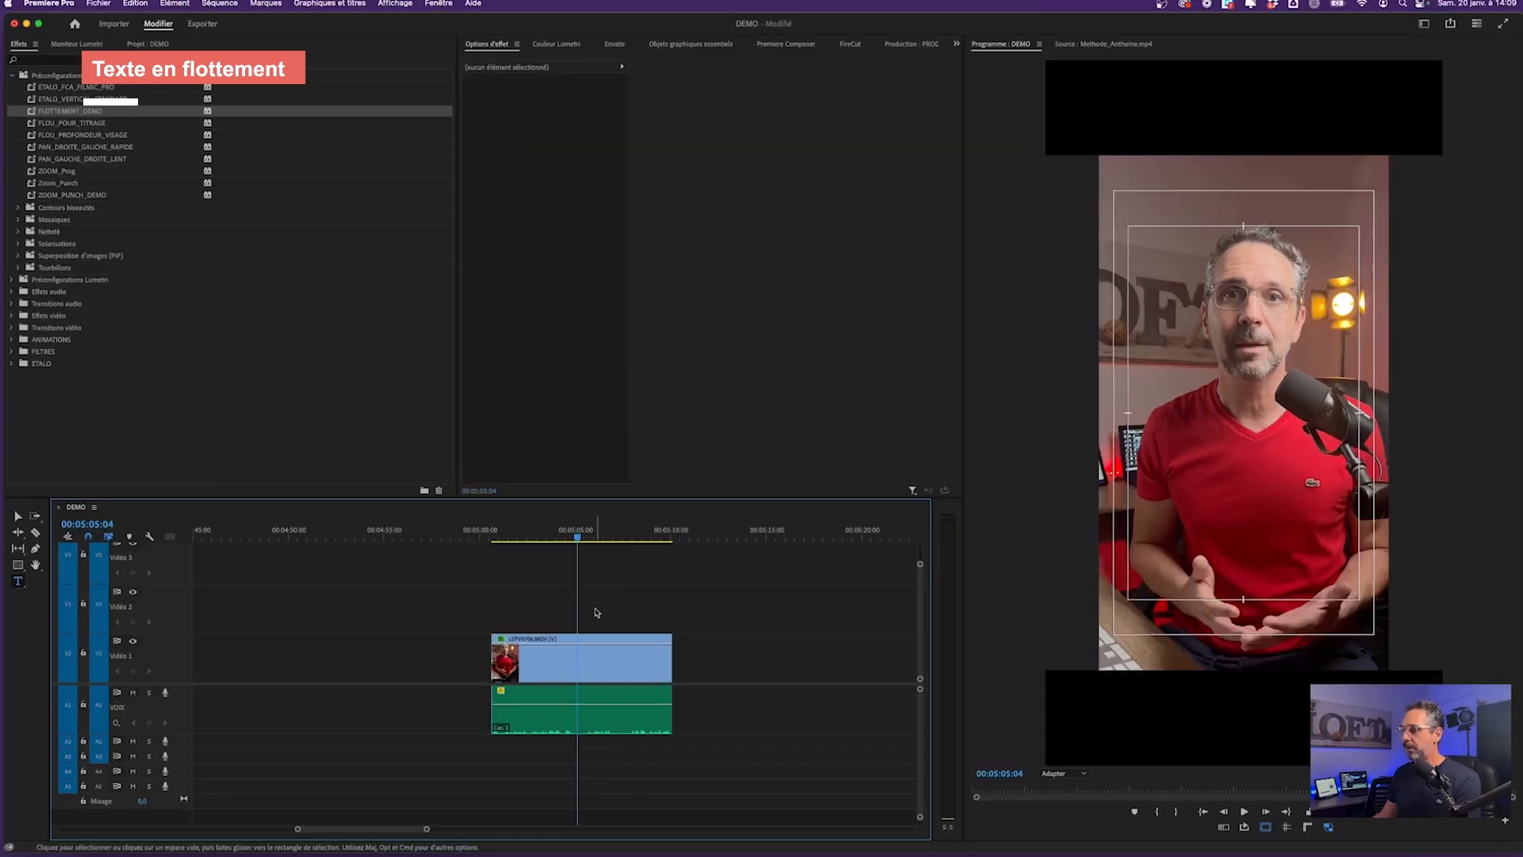
Add a text clip reading "TEXTE 03" over the presenter's chest at 00:05:05:04
click(546, 645)
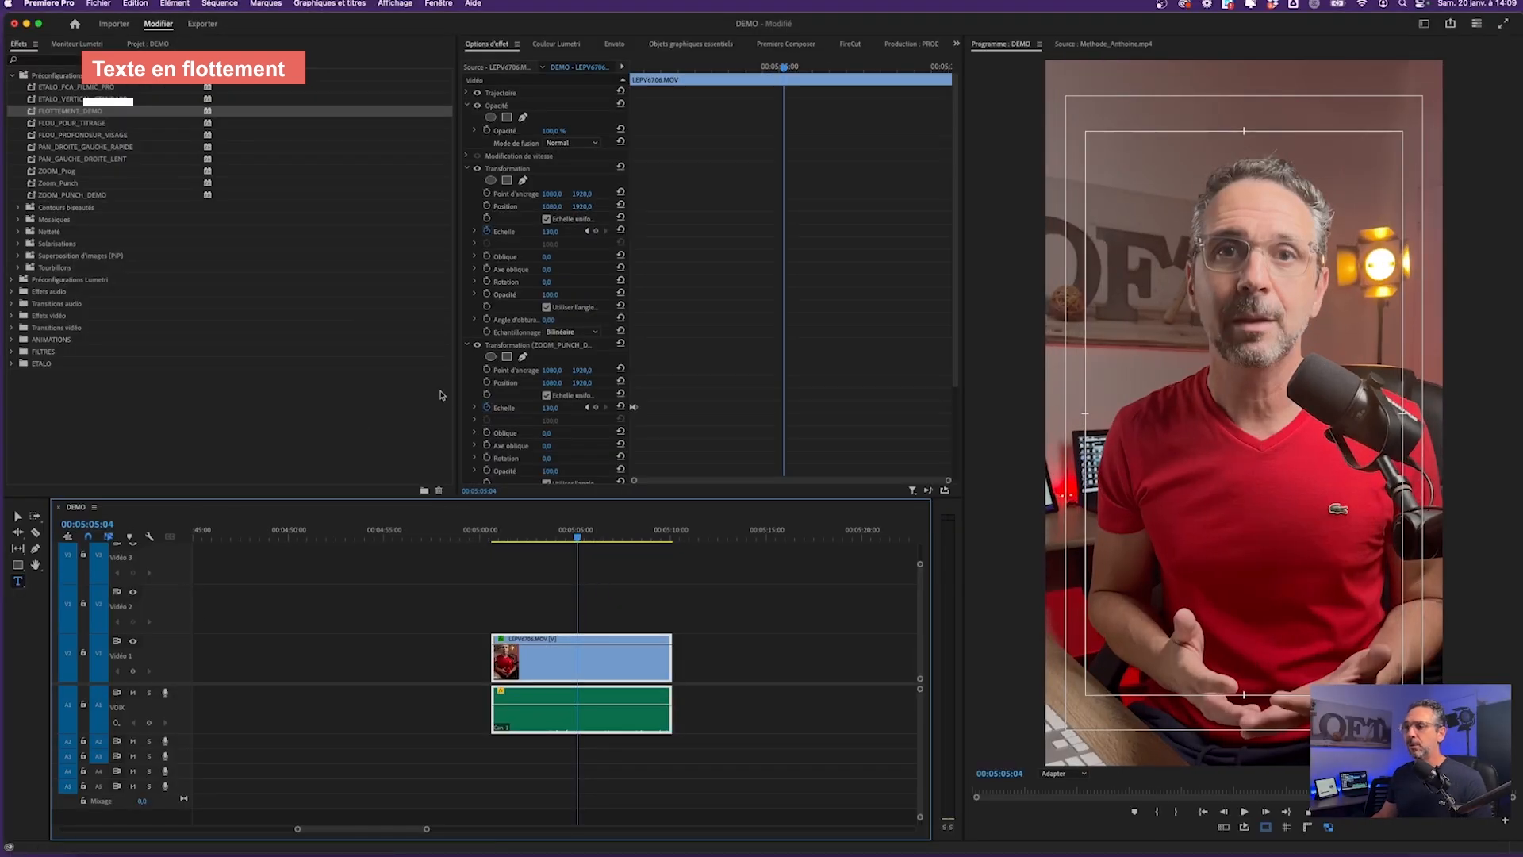
click(1222, 426)
text(TE)
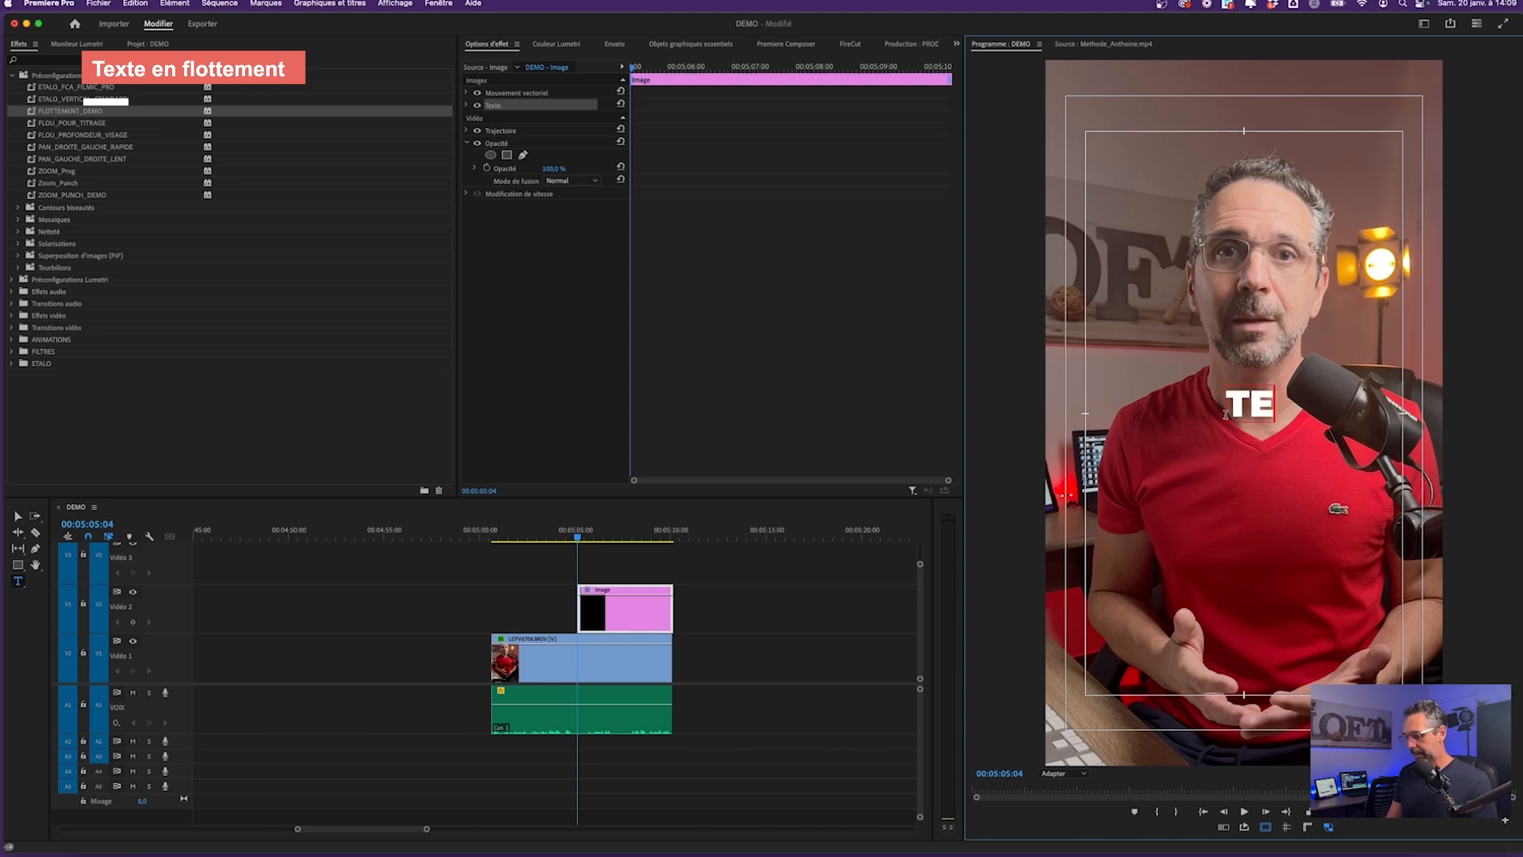
text(XTE 03)
Shift the TEXTE 03 clip horizontally by setting its Mouvement vectoriel X position to 363
click(627, 610)
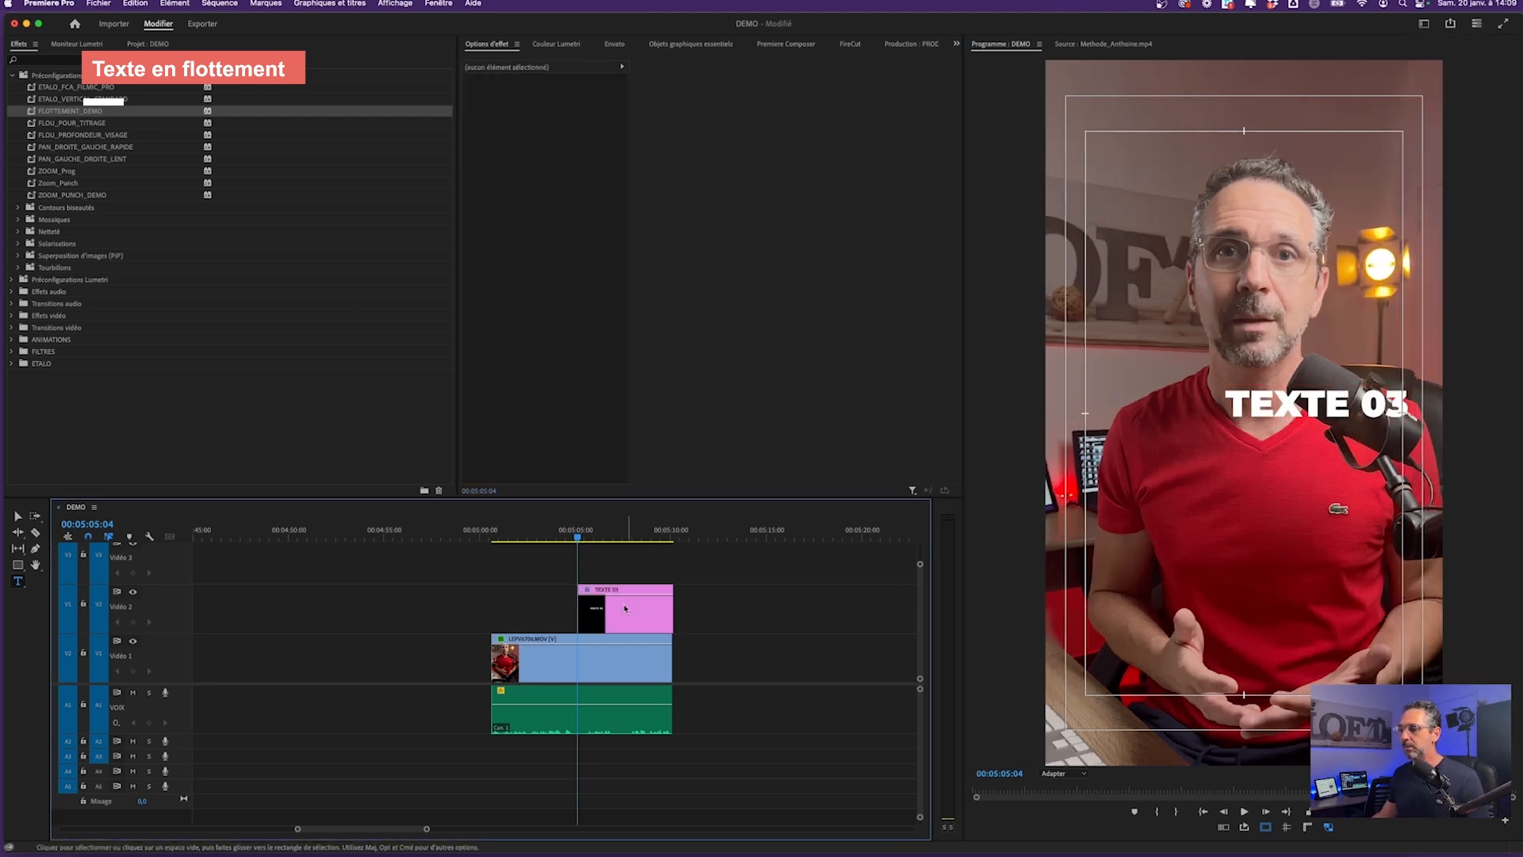
click(516, 93)
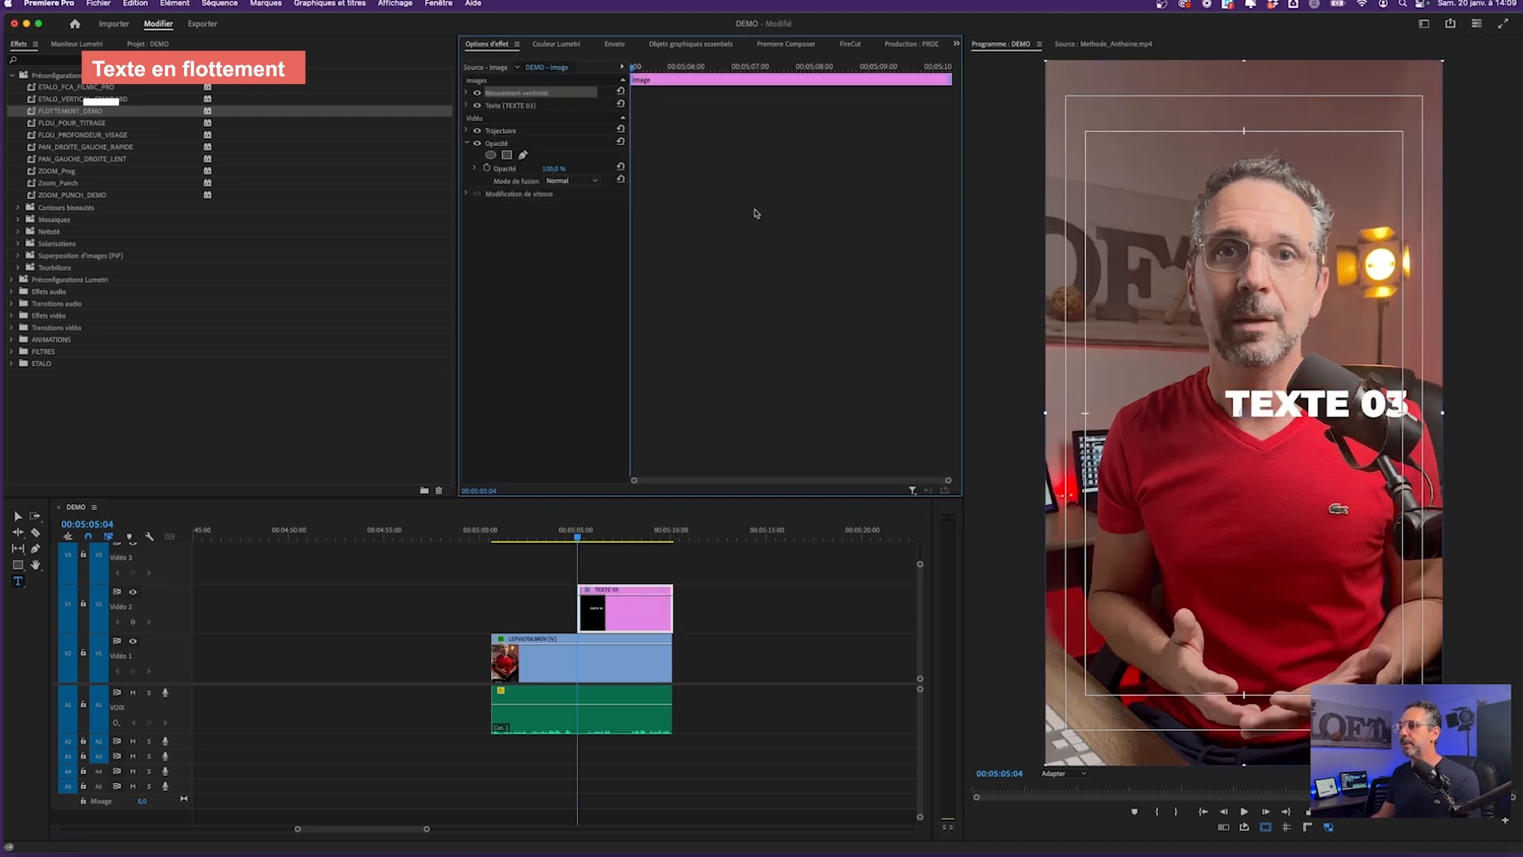
click(469, 93)
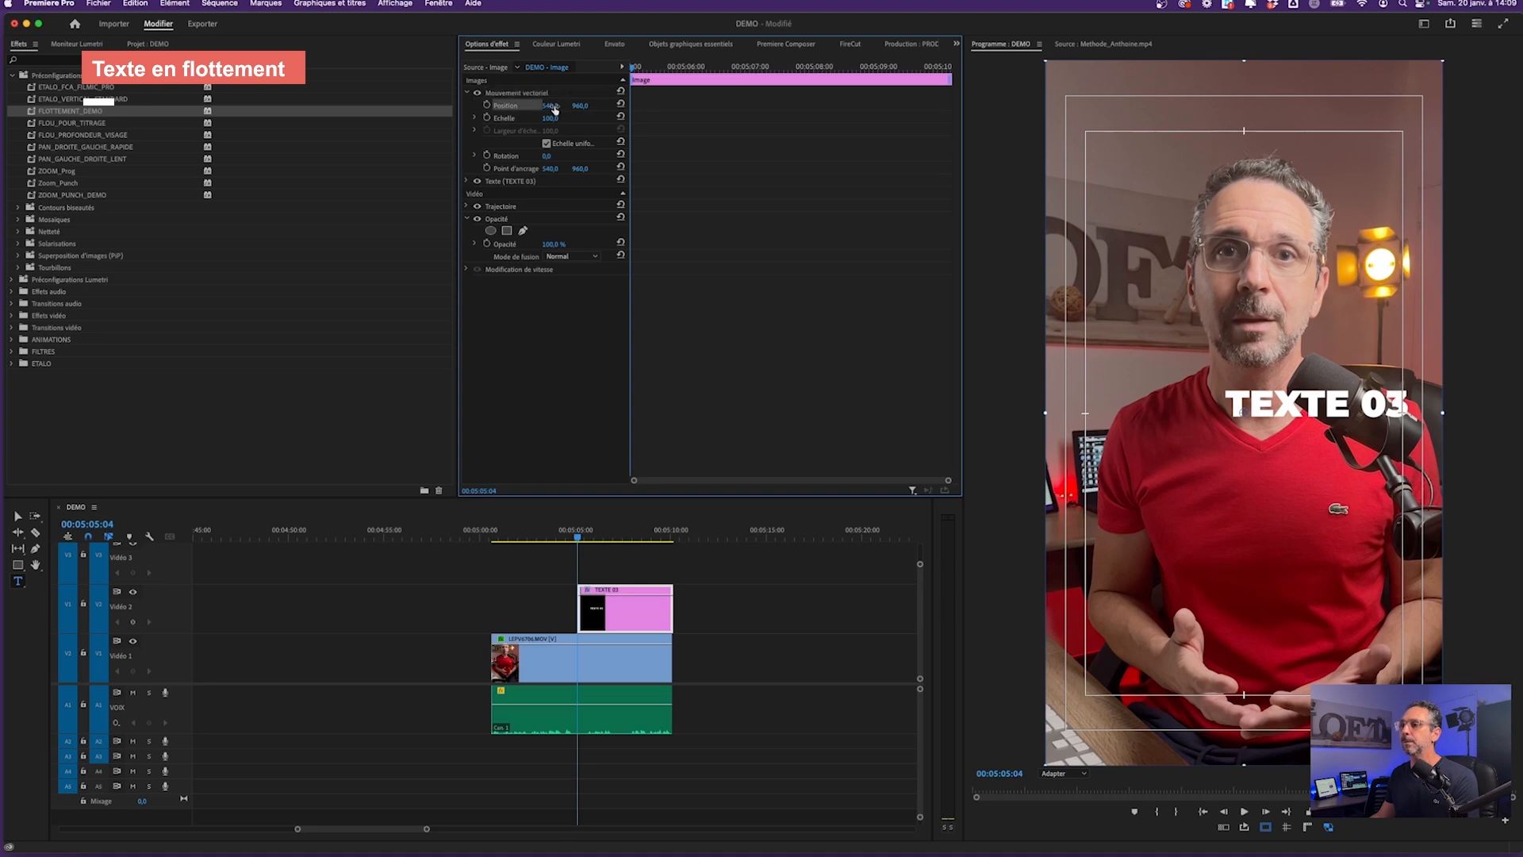
drag(554, 105, 414, 106)
Shorten the TEXTE 03 clip and apply the FLOTTEMENT_DEMO preset to it
drag(580, 611, 608, 612)
scroll(602, 578, up, 5)
click(49, 111)
drag(49, 112, 557, 610)
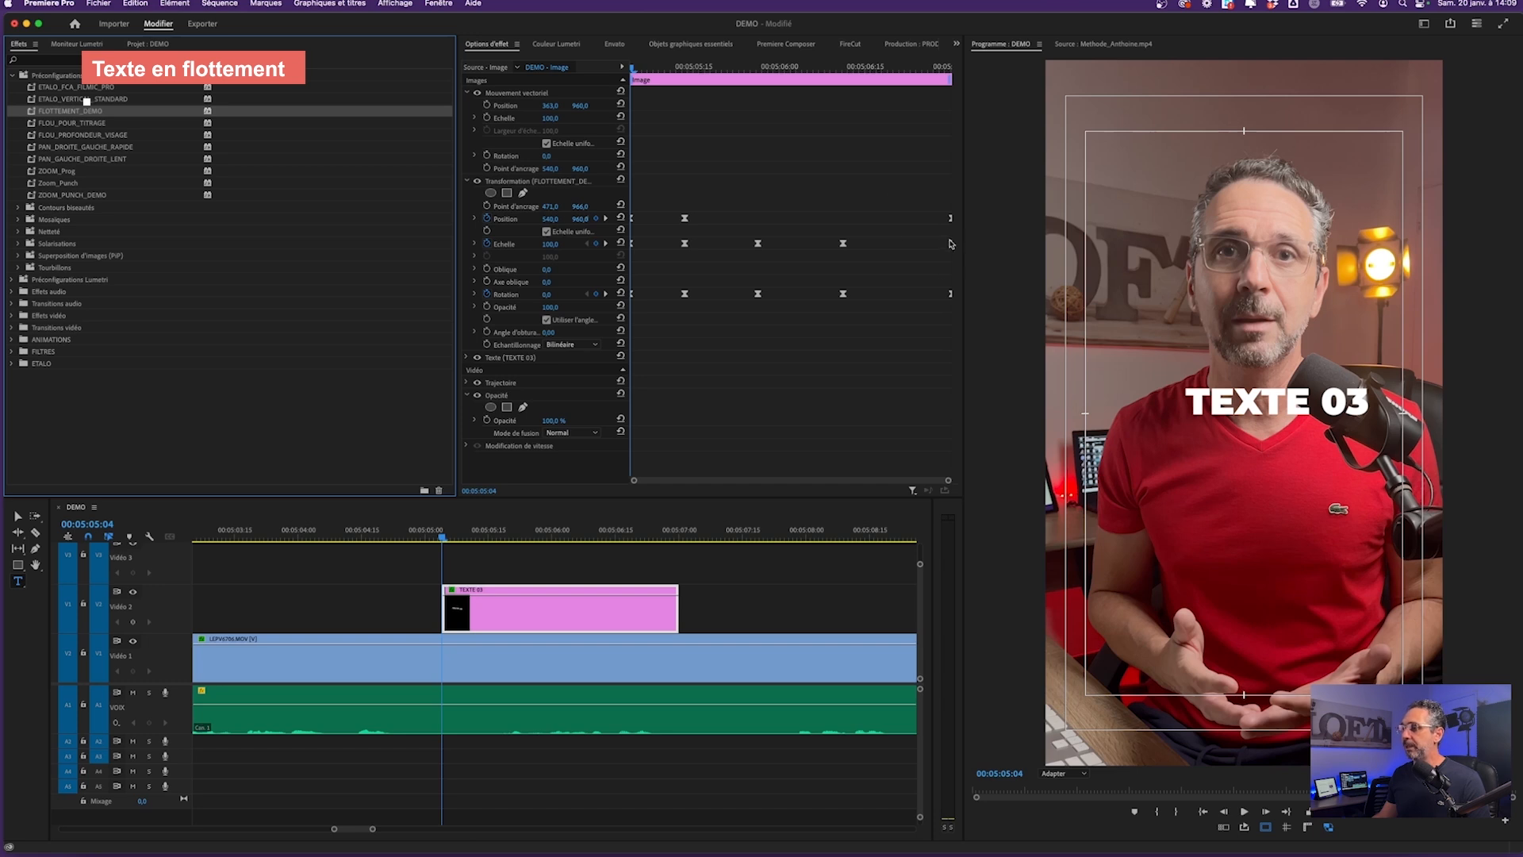
Play the TEXTE 03 clip from its start to check the floating animation
key(space)
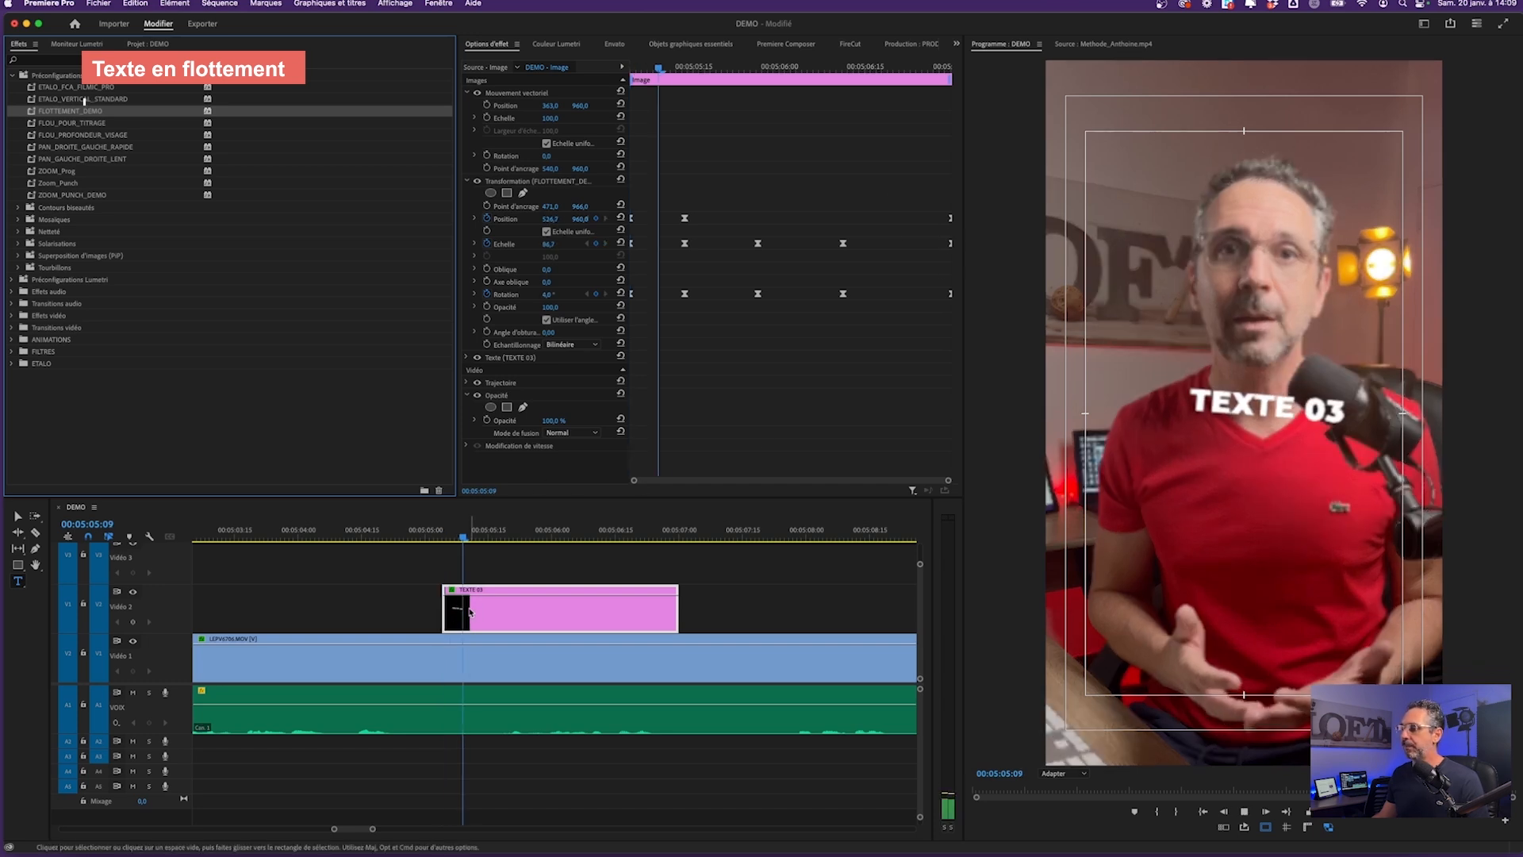
key(space)
click(494, 591)
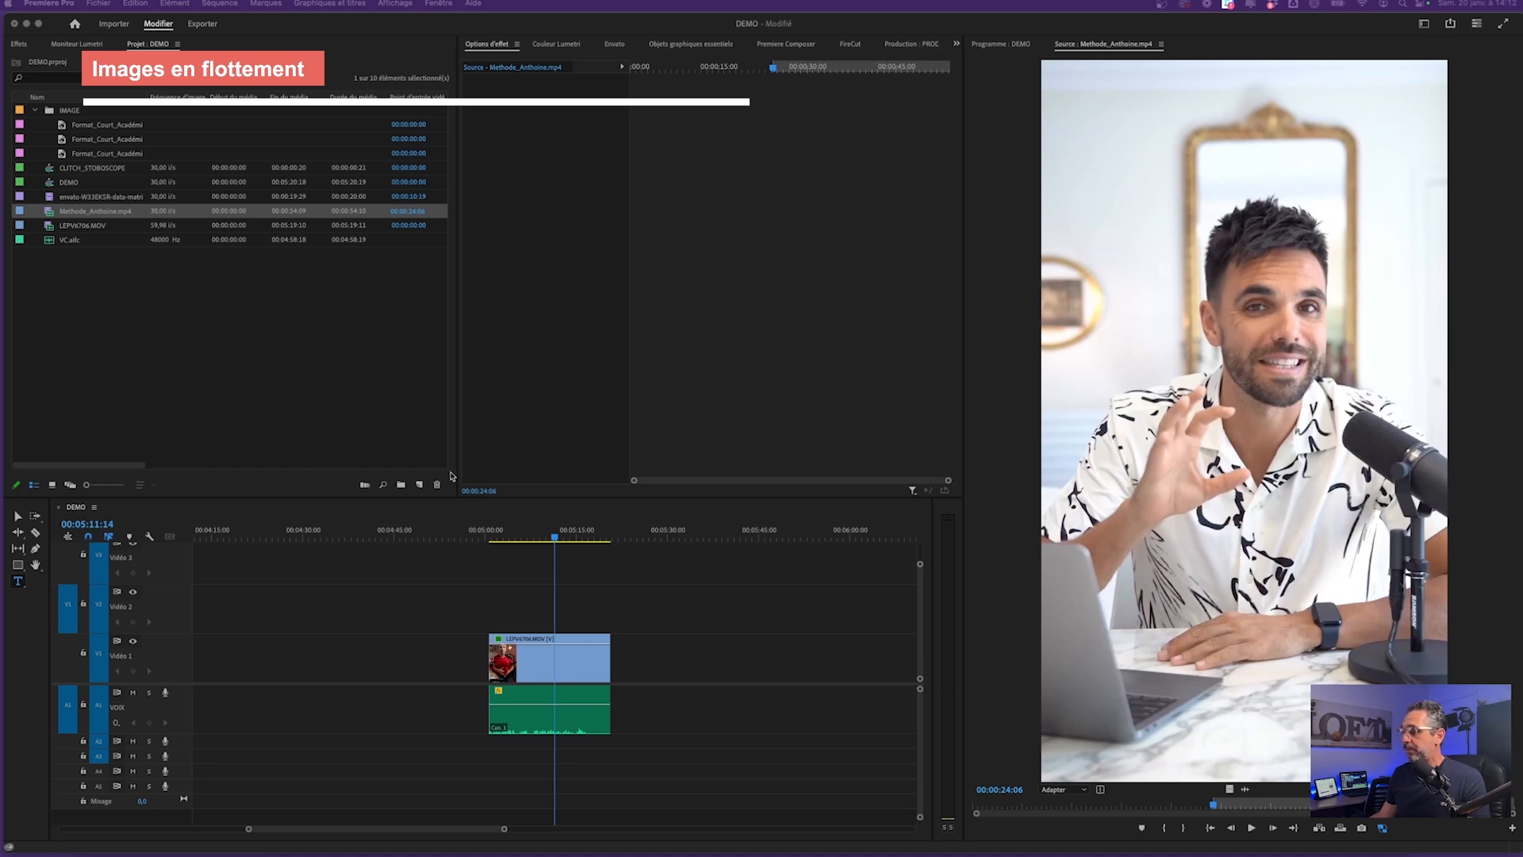
View the floating-image example in Methode_Anthoine.mp4, and place the IMAGE bin's first picture on Vidéo 2 above the LEPV6706.MOV clip
mouse_move(1222, 806)
mouse_down()
mouse_move(1211, 799)
mouse_move(1222, 806)
mouse_up()
click(336, 400)
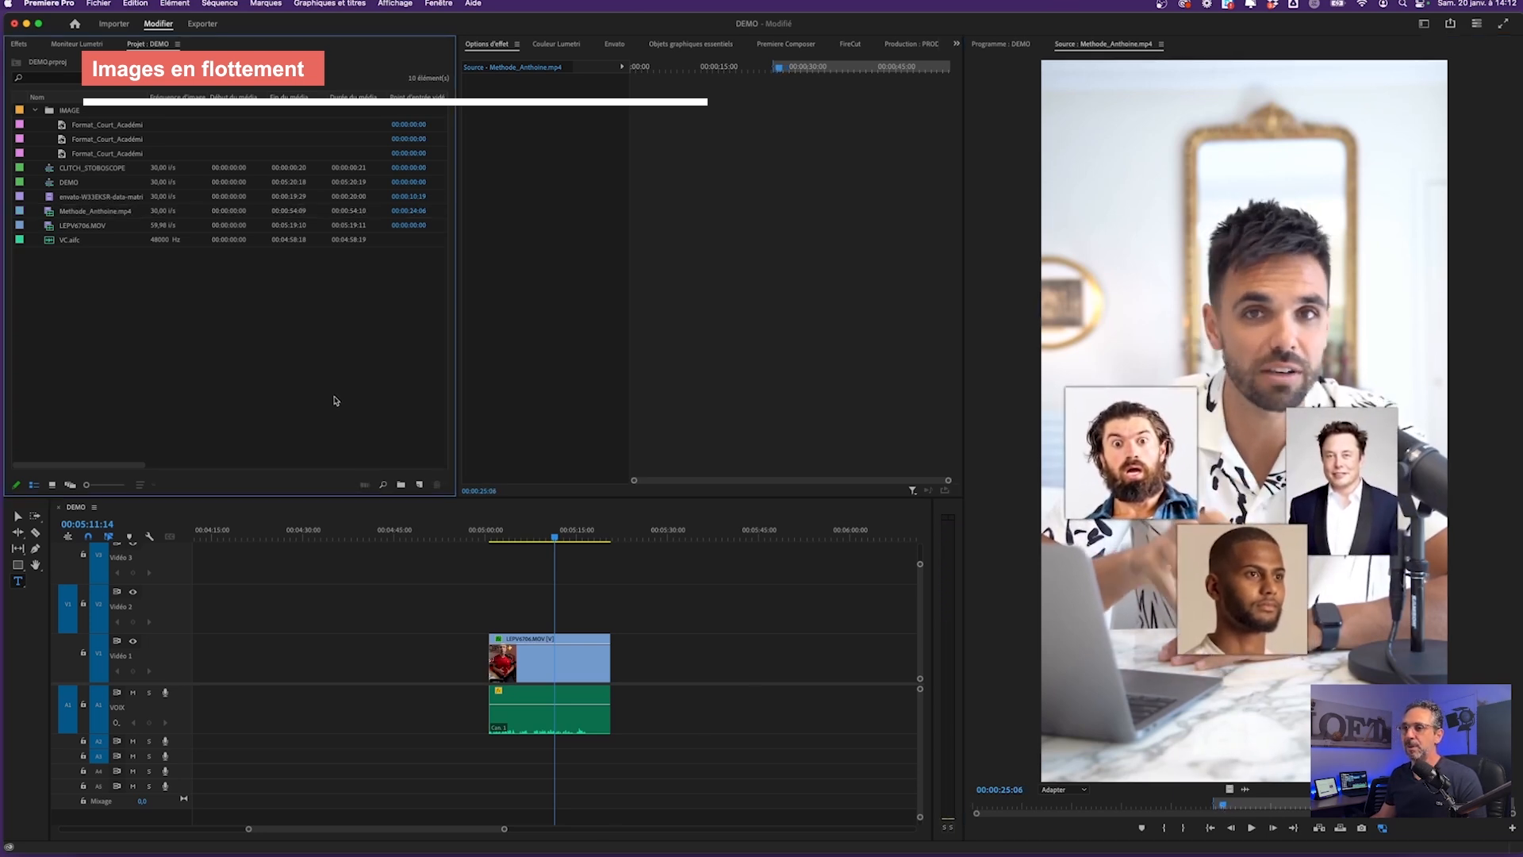
double_click(62, 113)
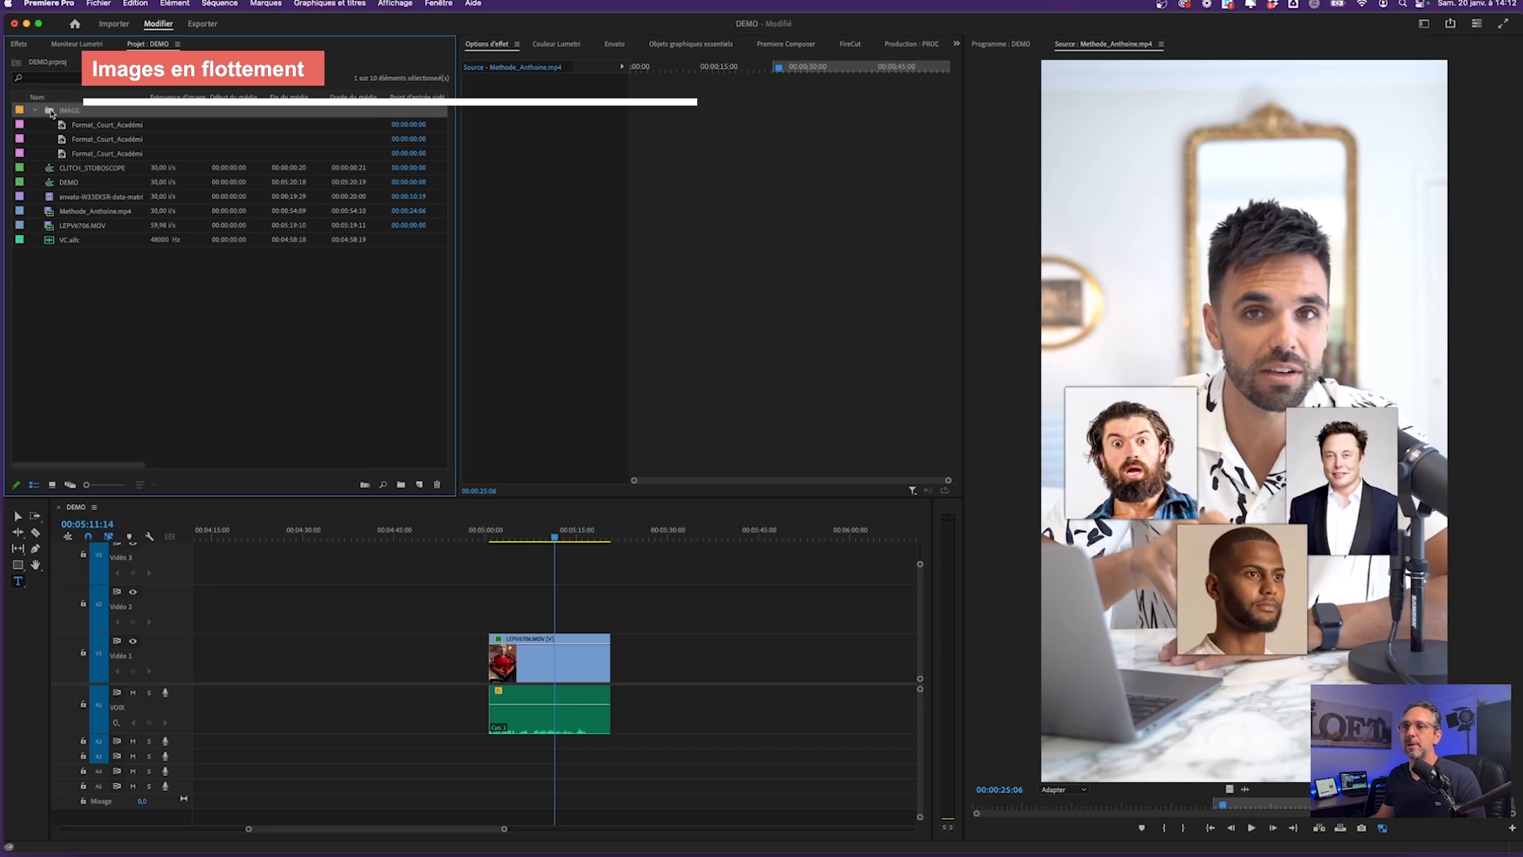
drag(89, 118, 537, 607)
click(534, 545)
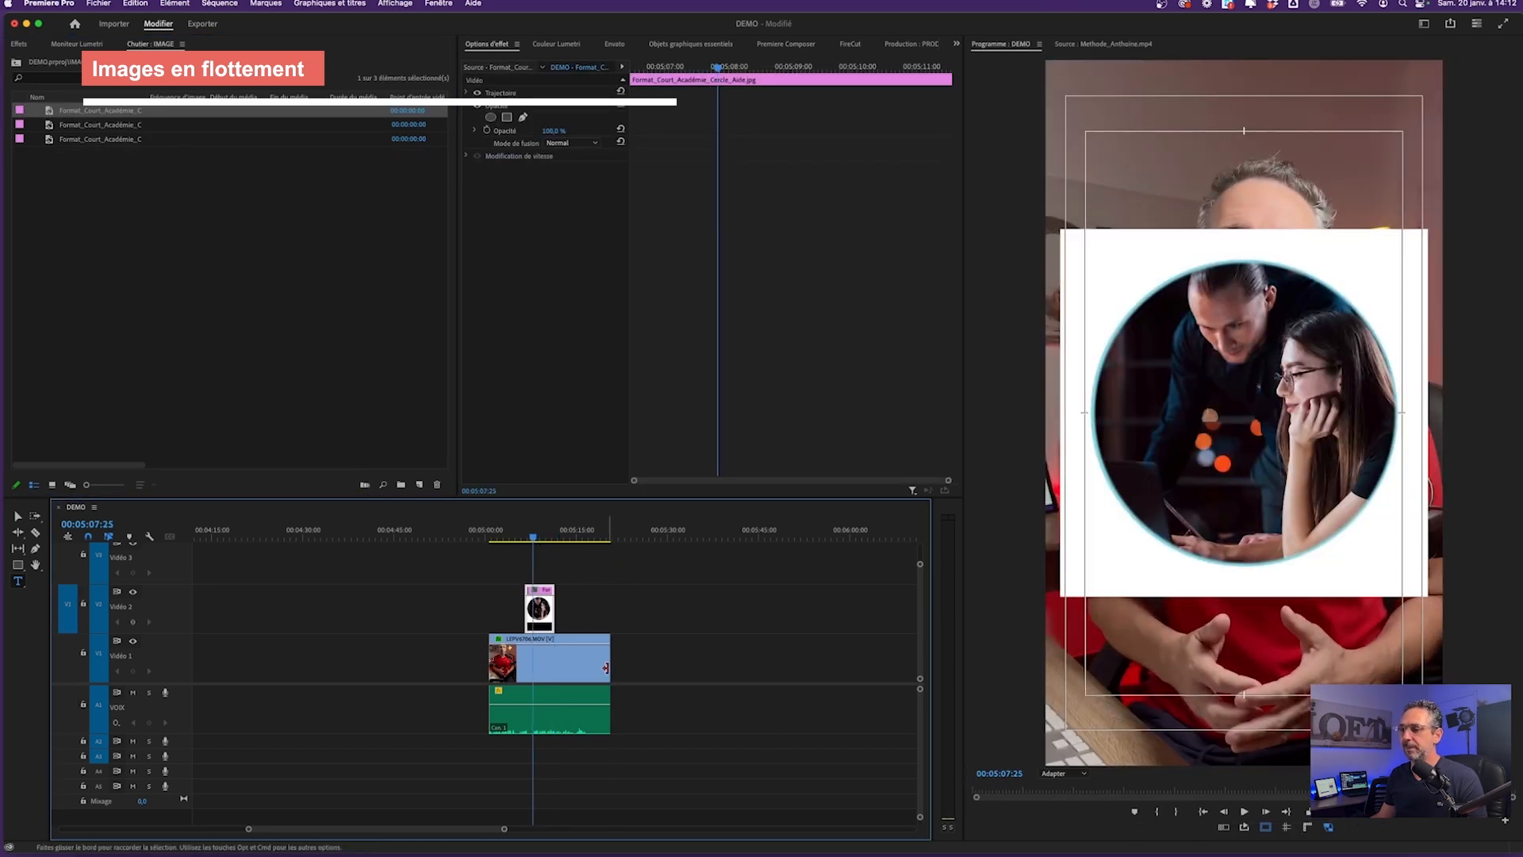
Place the second picture of the IMAGE bin on Vidéo 3, overlapping the first image clip
scroll(606, 532, up, 3)
click(96, 127)
drag(415, 429, 532, 567)
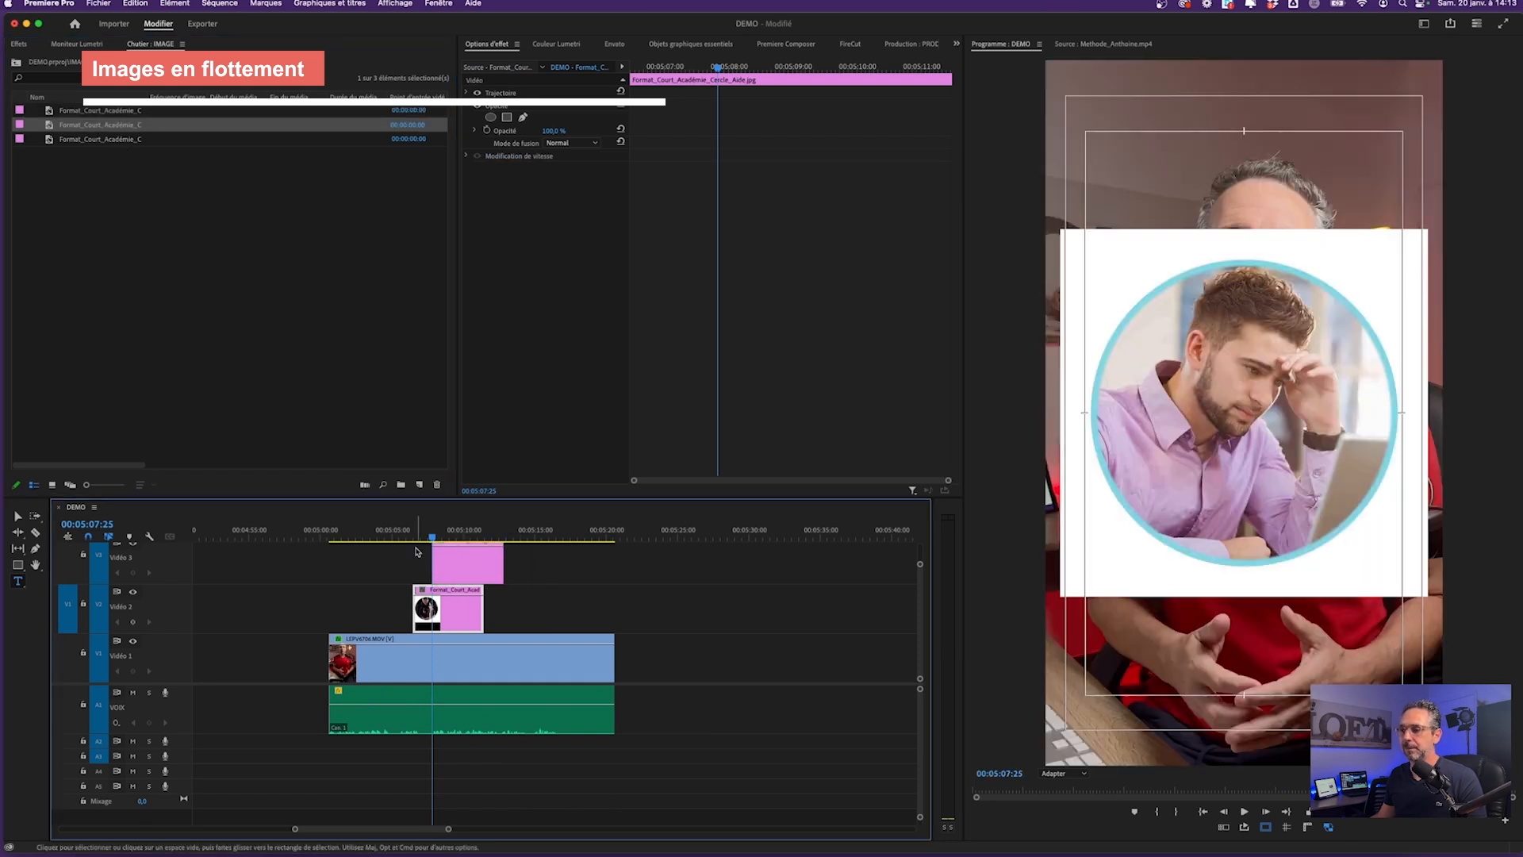
Place the third picture of the IMAGE bin on Vidéo 4, above the other two image clips
scroll(656, 626, up, 2)
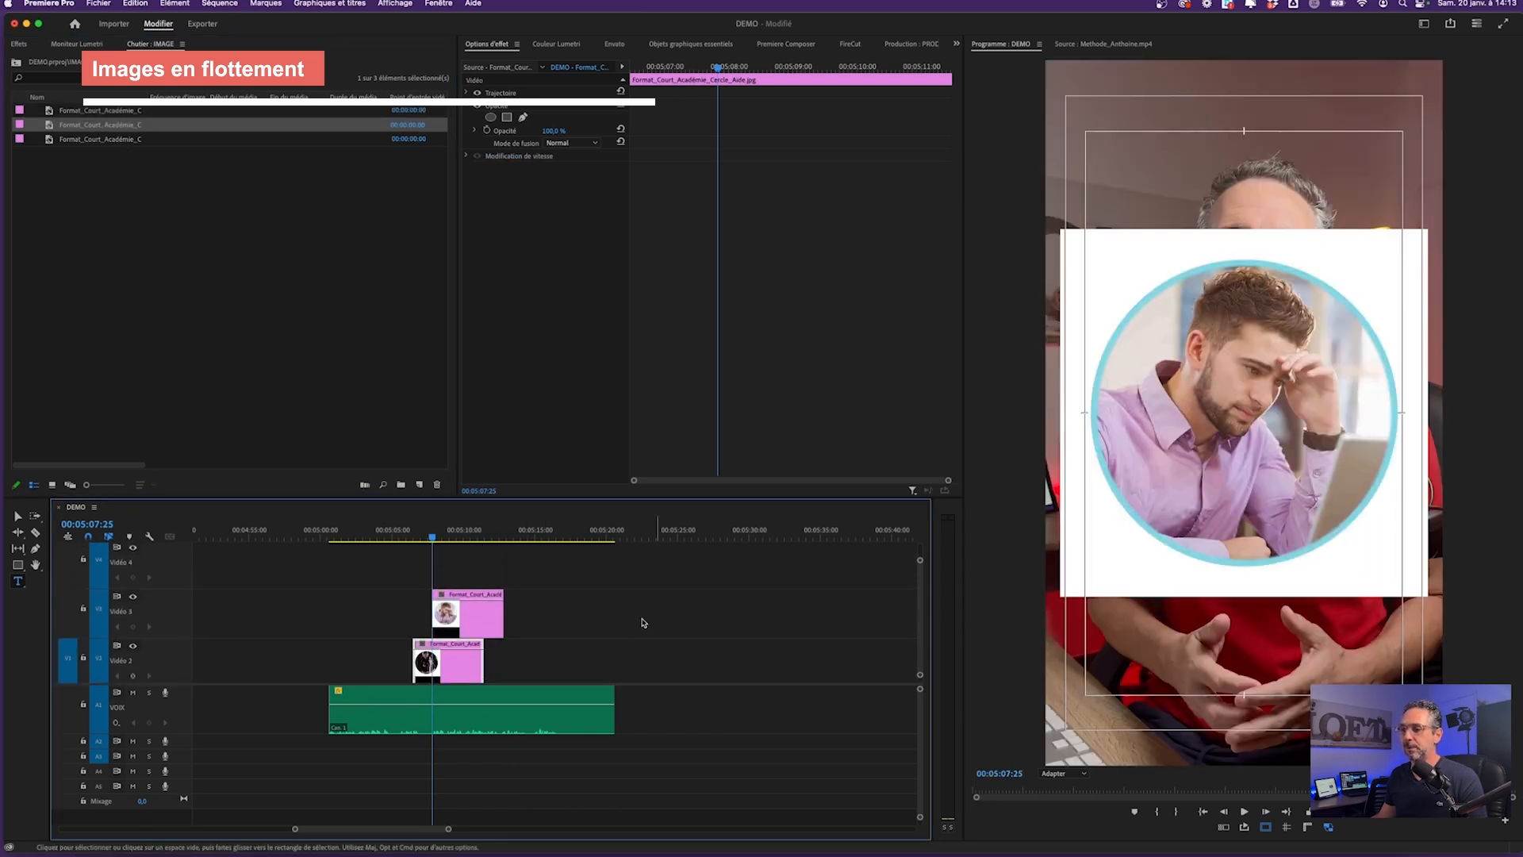
click(50, 139)
drag(204, 263, 381, 566)
Extend the image clips on Vidéo 2, Vidéo 3 and Vidéo 4 to a common end at about 00:05:17:21
click(476, 537)
scroll(461, 560, up, 3)
drag(561, 619, 724, 622)
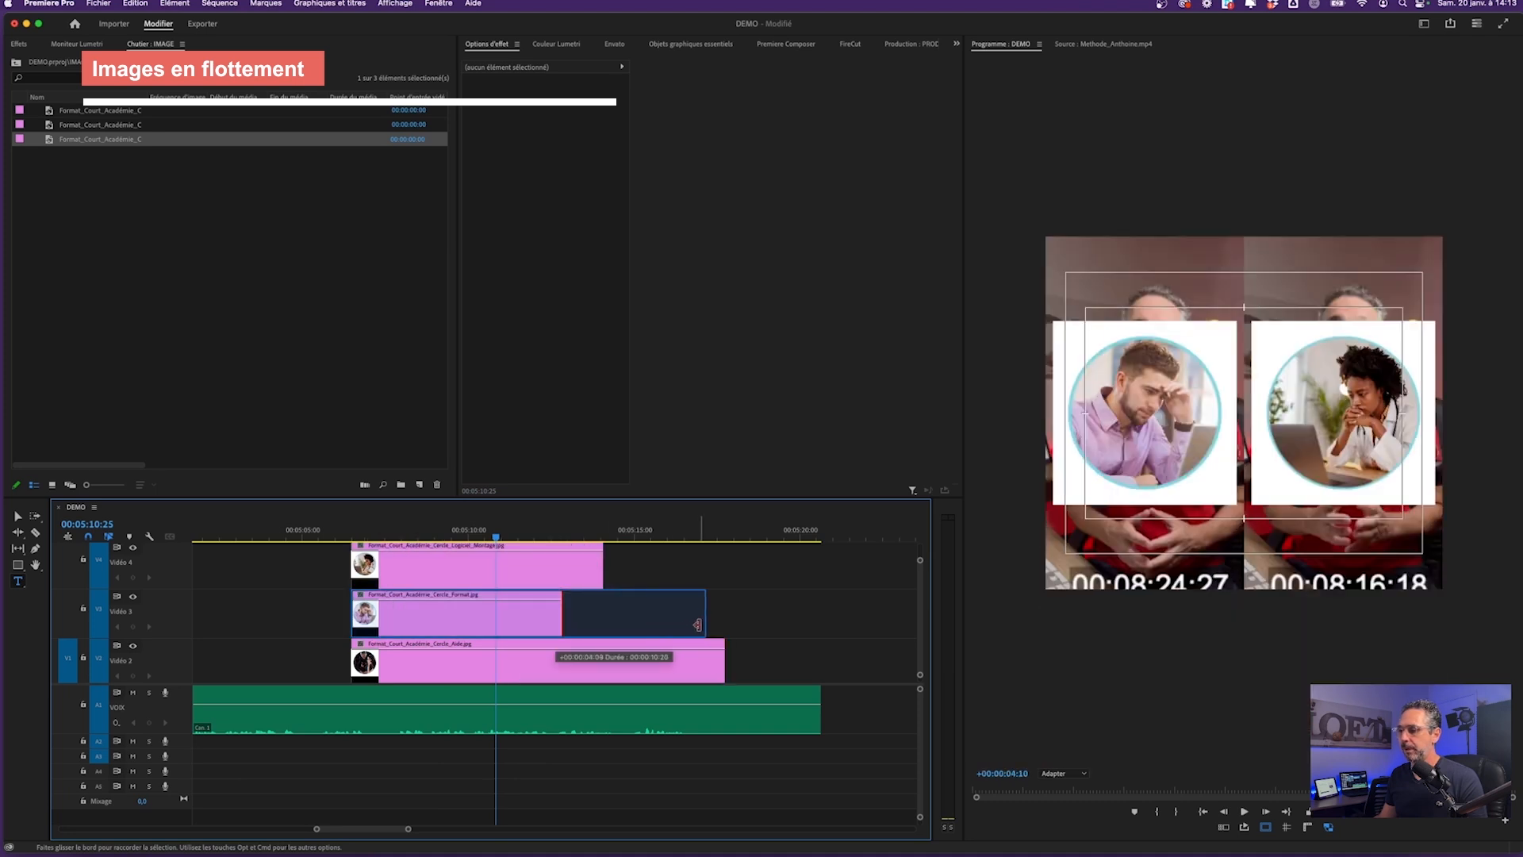
drag(603, 569, 724, 569)
Scale the Vidéo 4 image down to less than half size and place it on the left side of the frame
click(634, 537)
click(636, 567)
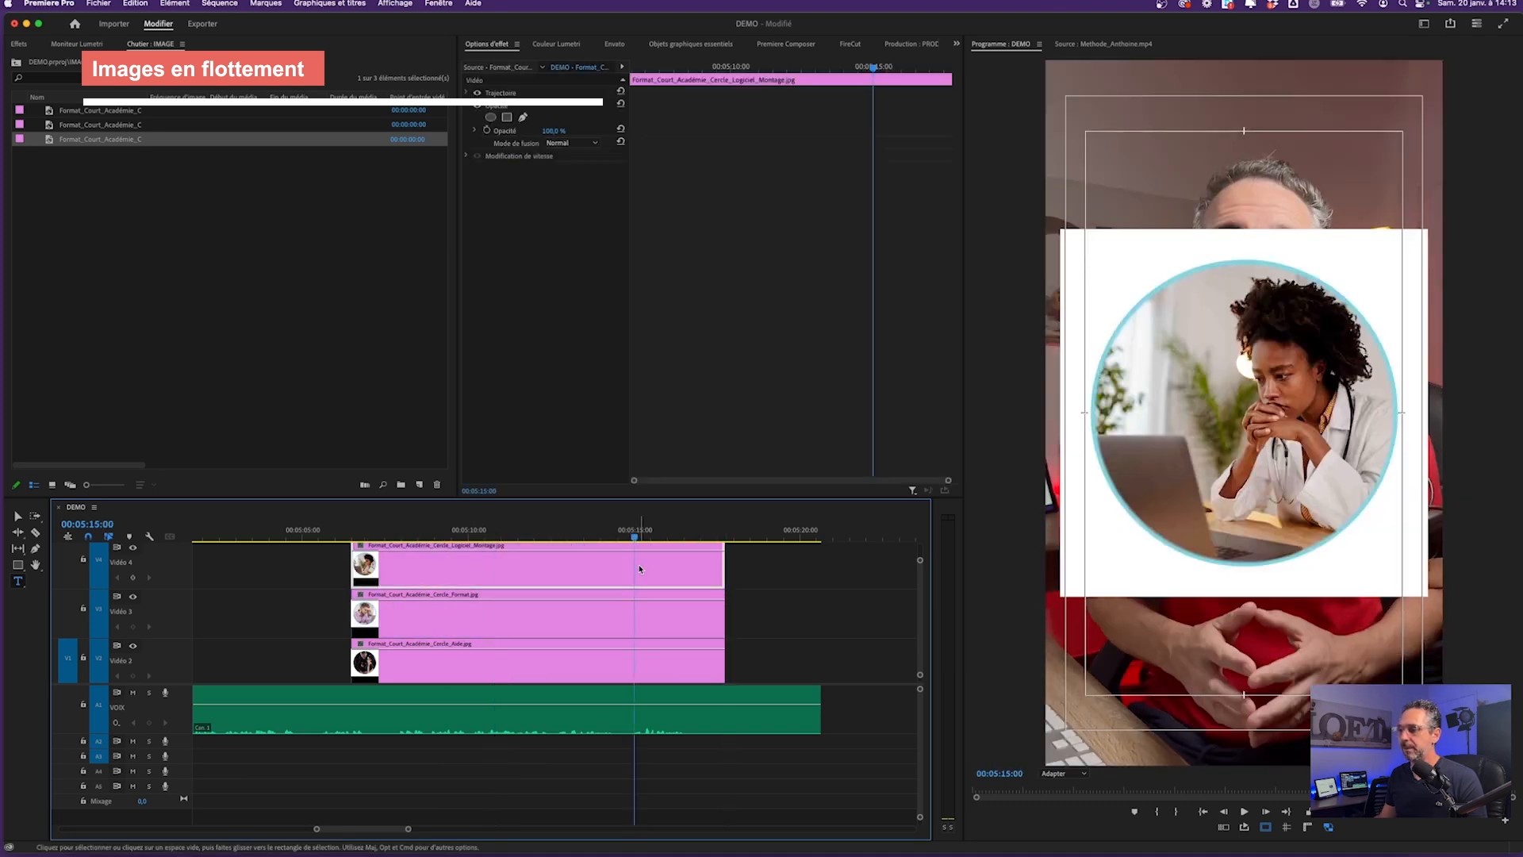
click(501, 94)
drag(1064, 231, 1171, 339)
drag(1220, 405, 1131, 458)
Scale the Vidéo 3 image down to the same size and place it on the right side of the frame
click(605, 604)
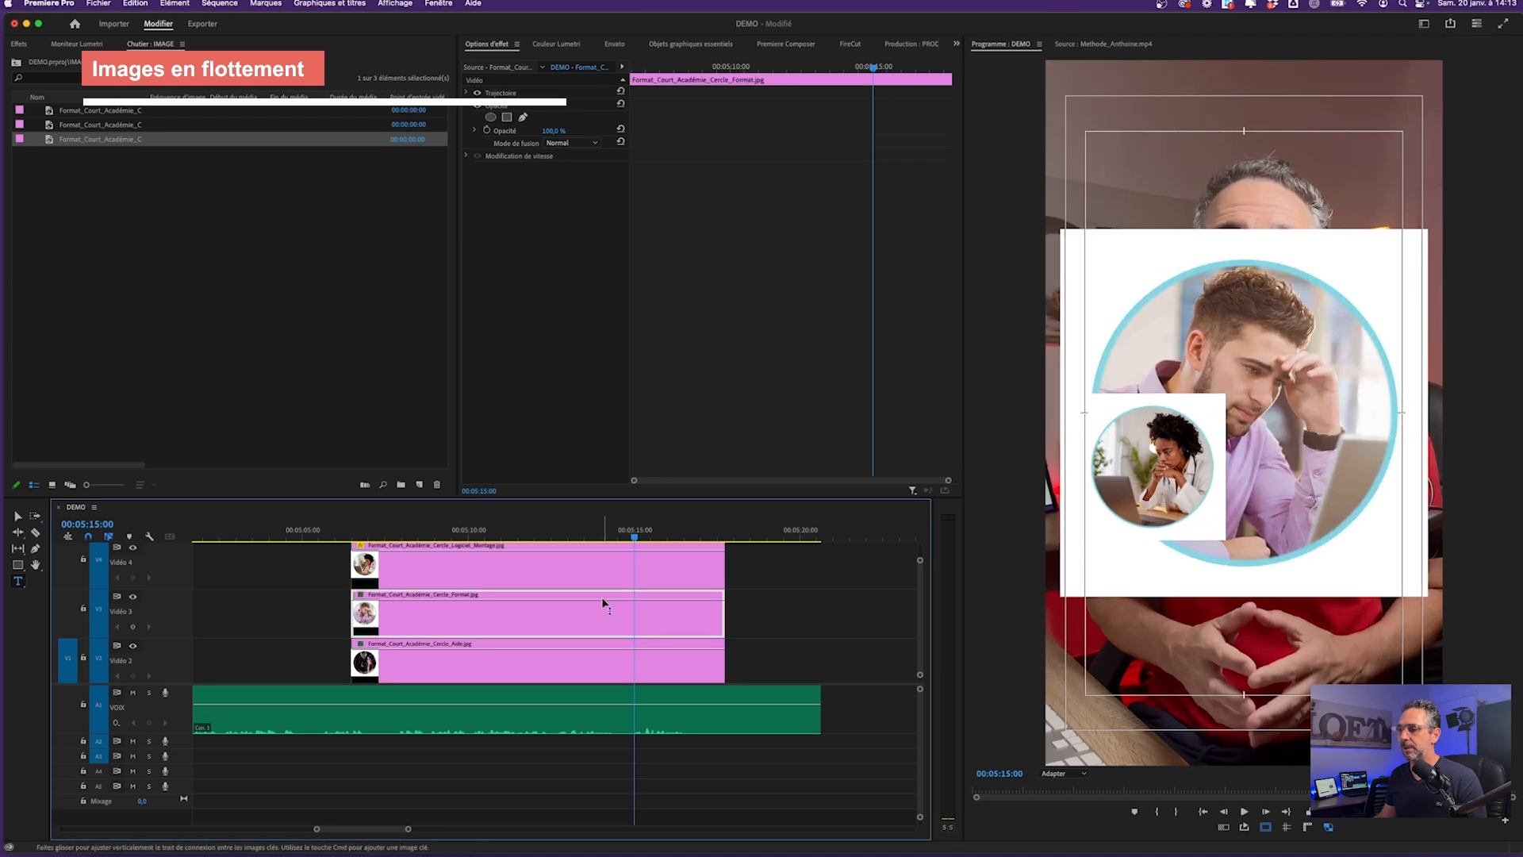
click(500, 93)
drag(1061, 230, 1168, 335)
drag(1254, 444, 1348, 578)
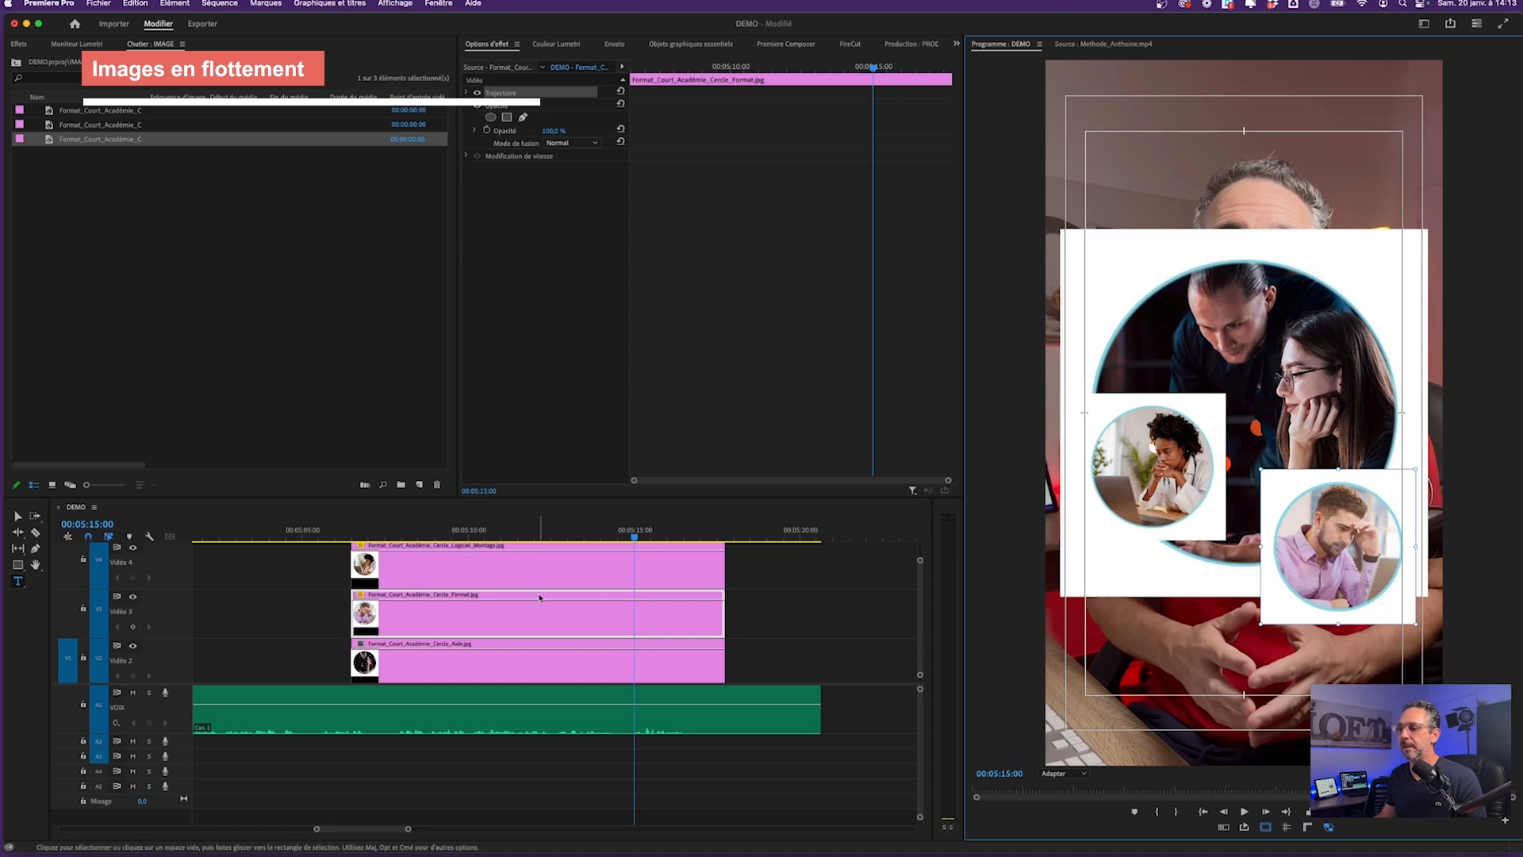
Shrink the Vidéo 2 image to match and arrange the three pictures in a triangle, with it centred below the other two
click(593, 671)
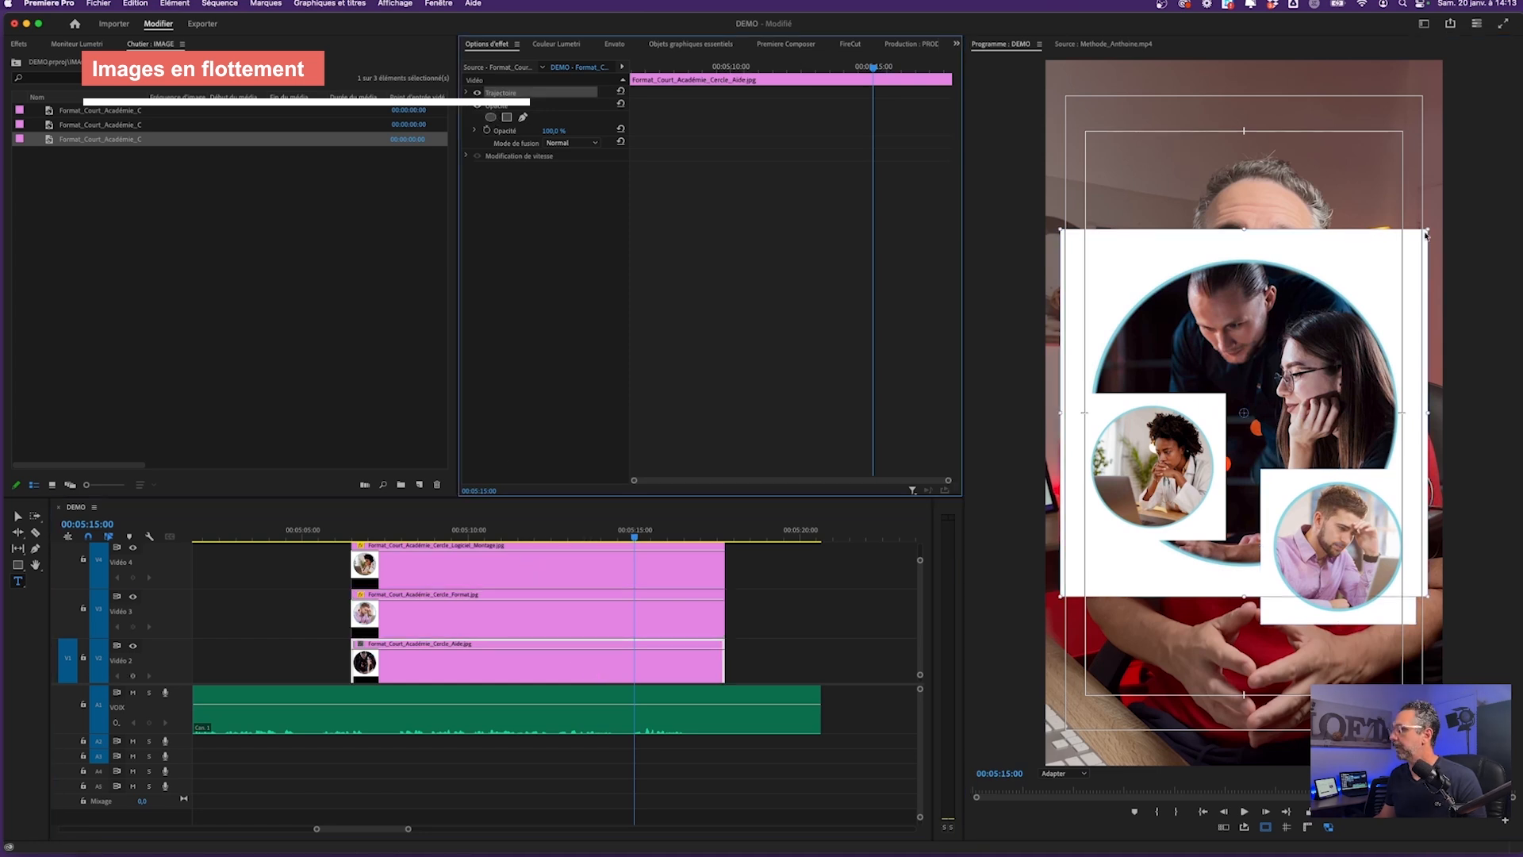
drag(1425, 233, 1319, 338)
drag(1301, 460, 1235, 628)
click(1264, 505)
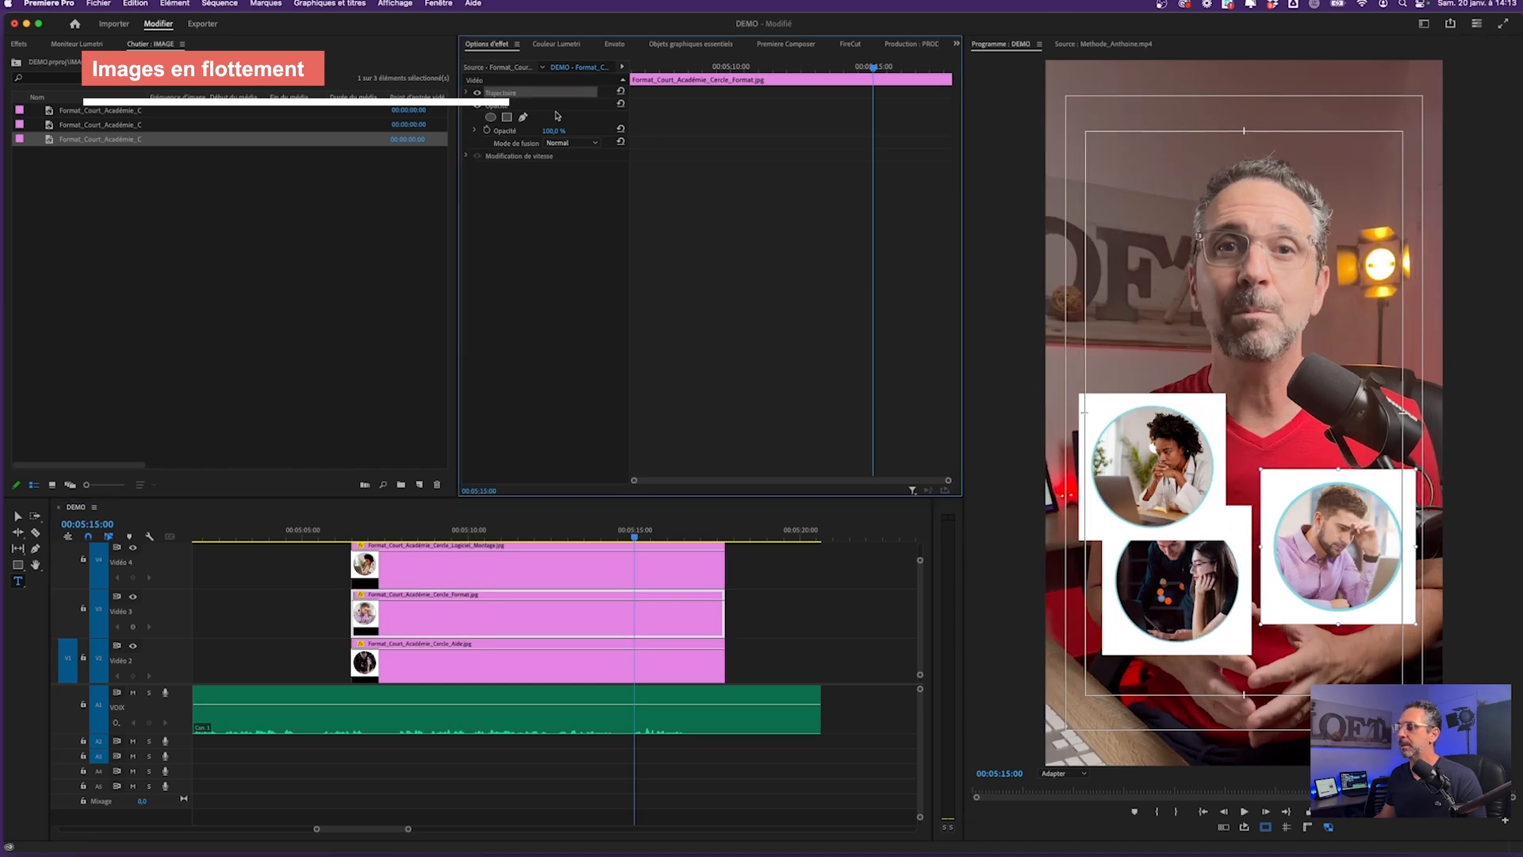
drag(1291, 518, 1285, 461)
drag(1190, 595, 1214, 616)
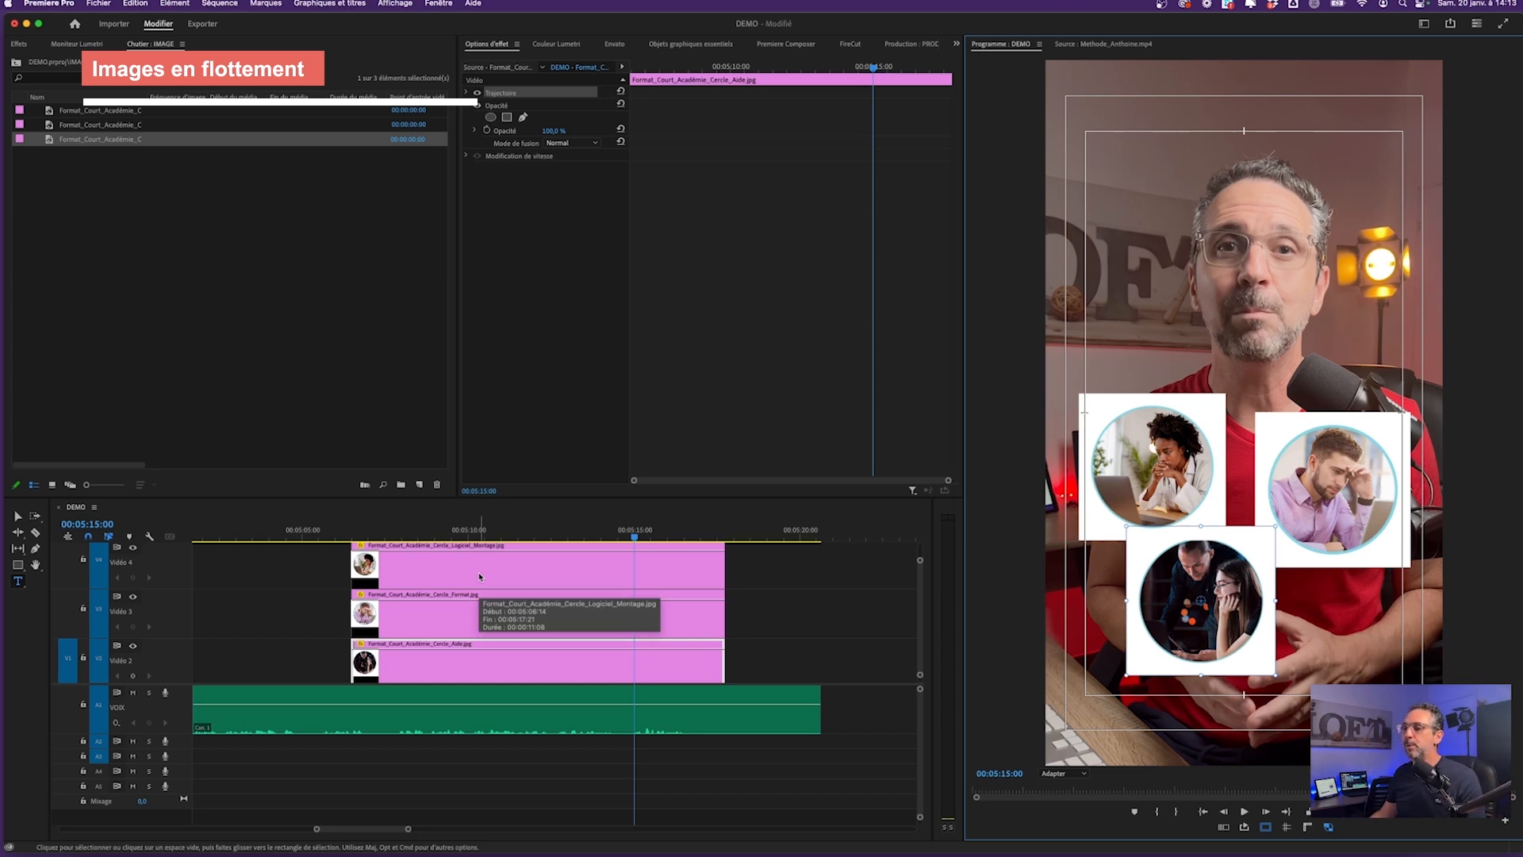
Nest the three image clips into a sequence named 3_IMAGES and display it in the project's root folder
drag(548, 497, 551, 395)
click(487, 457)
drag(476, 428, 392, 431)
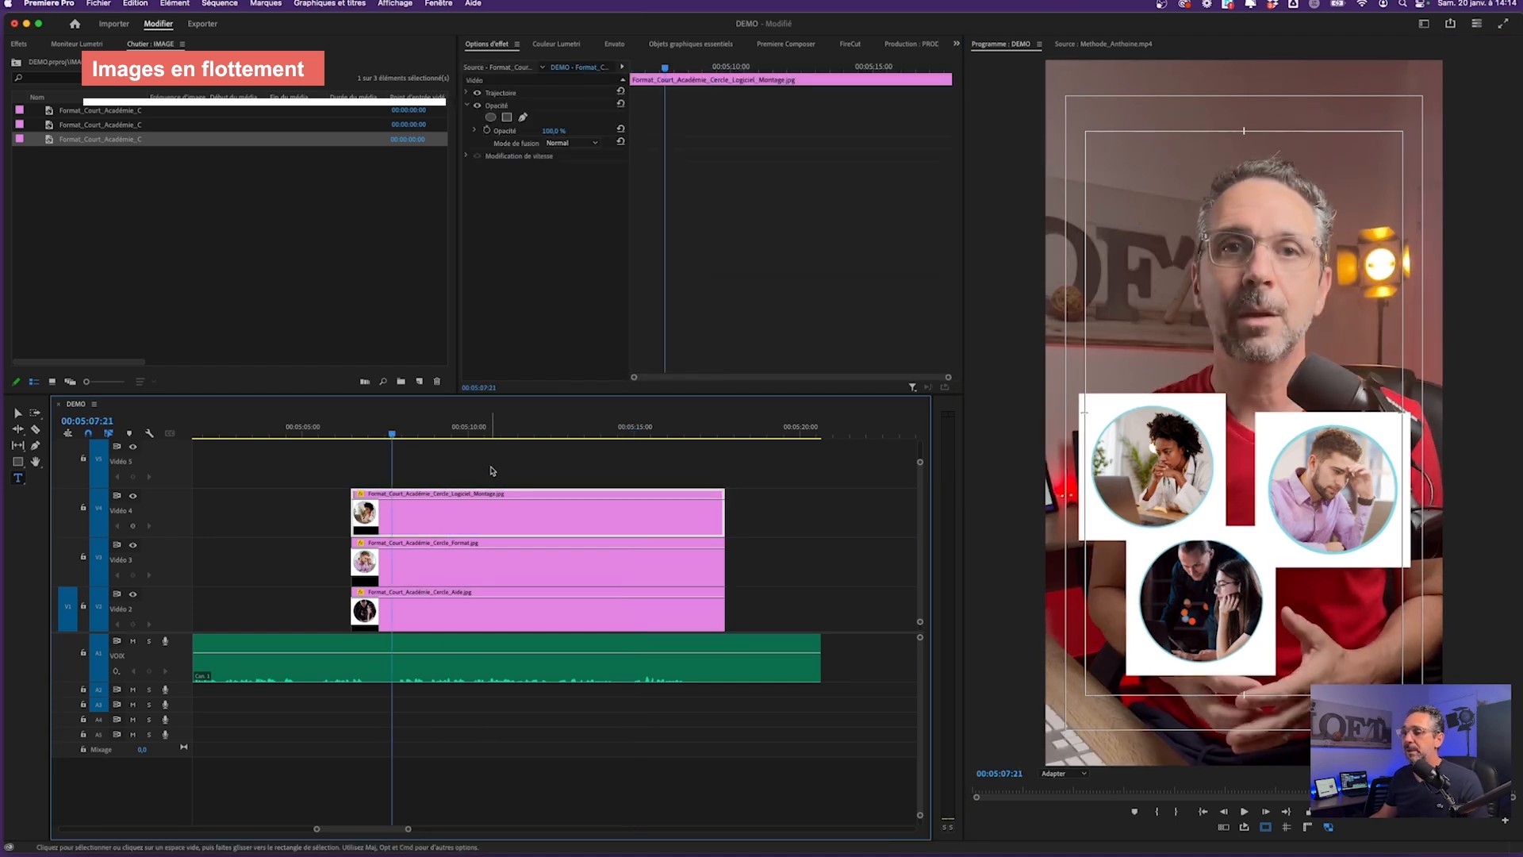
drag(477, 466, 559, 624)
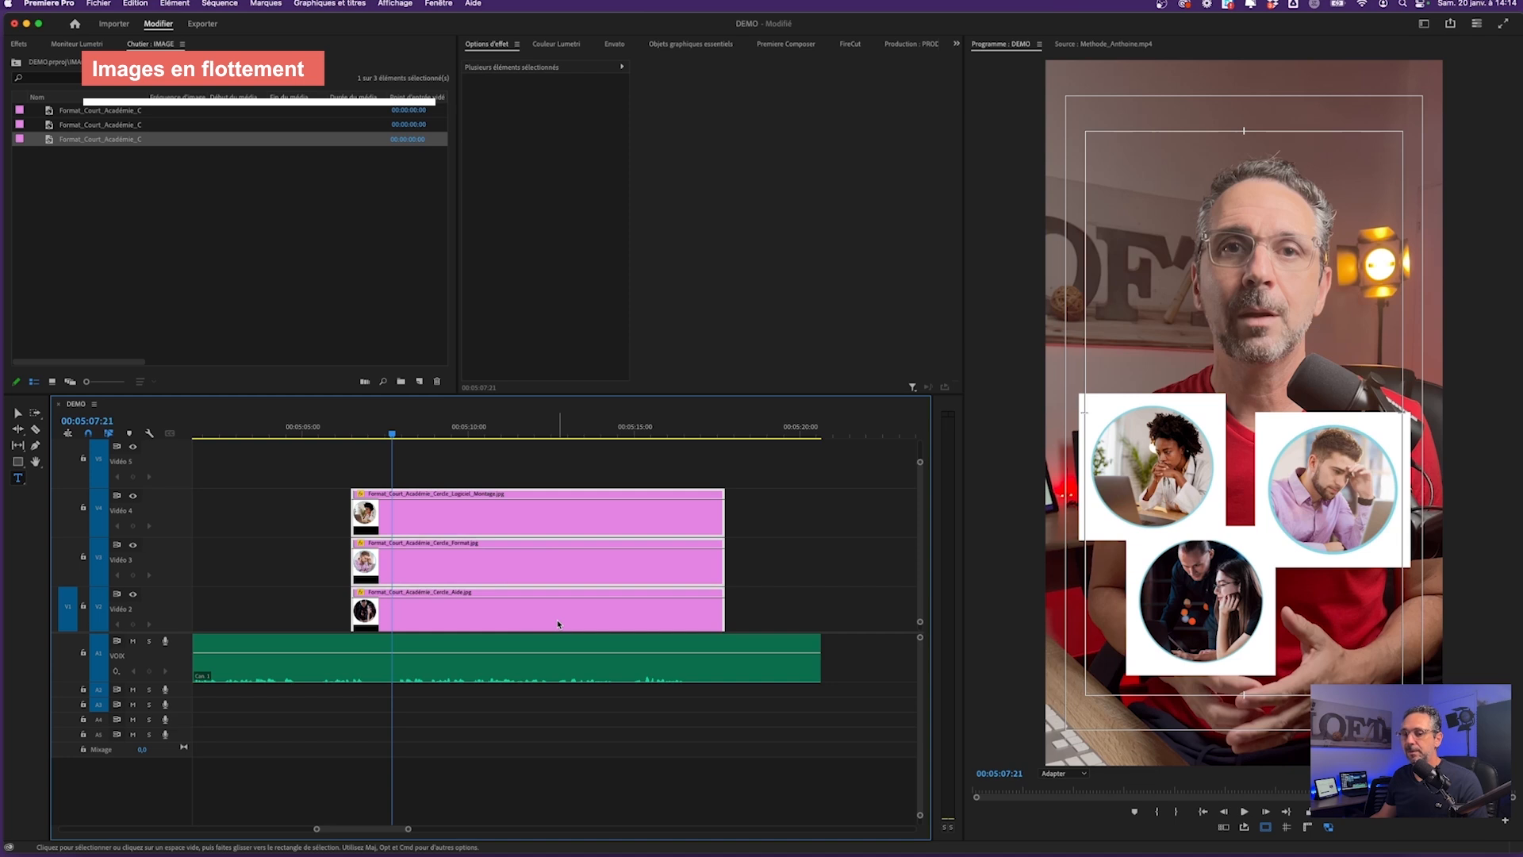
right_click(547, 620)
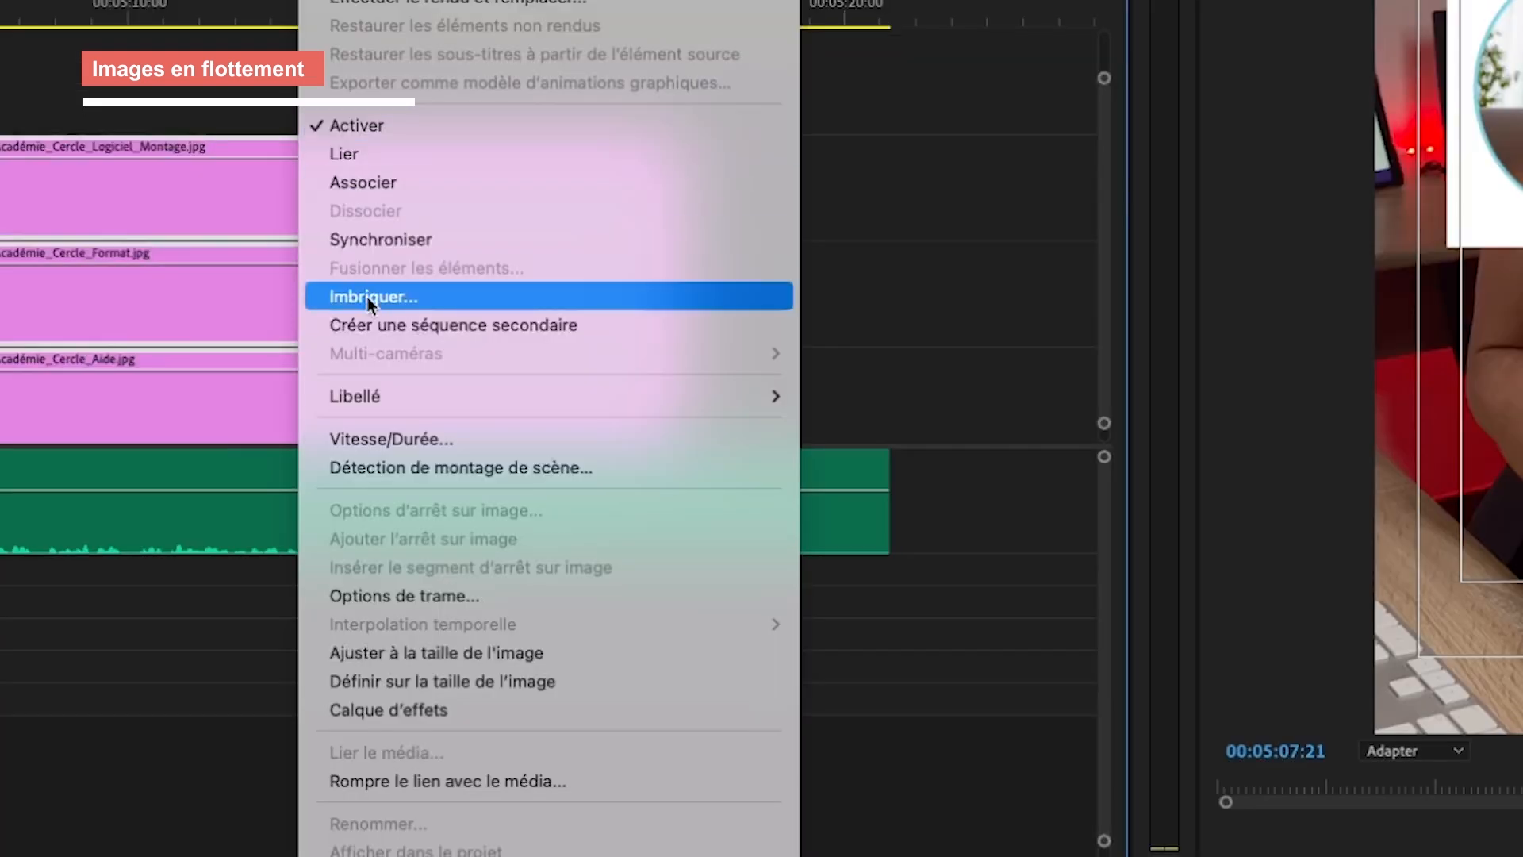
click(368, 299)
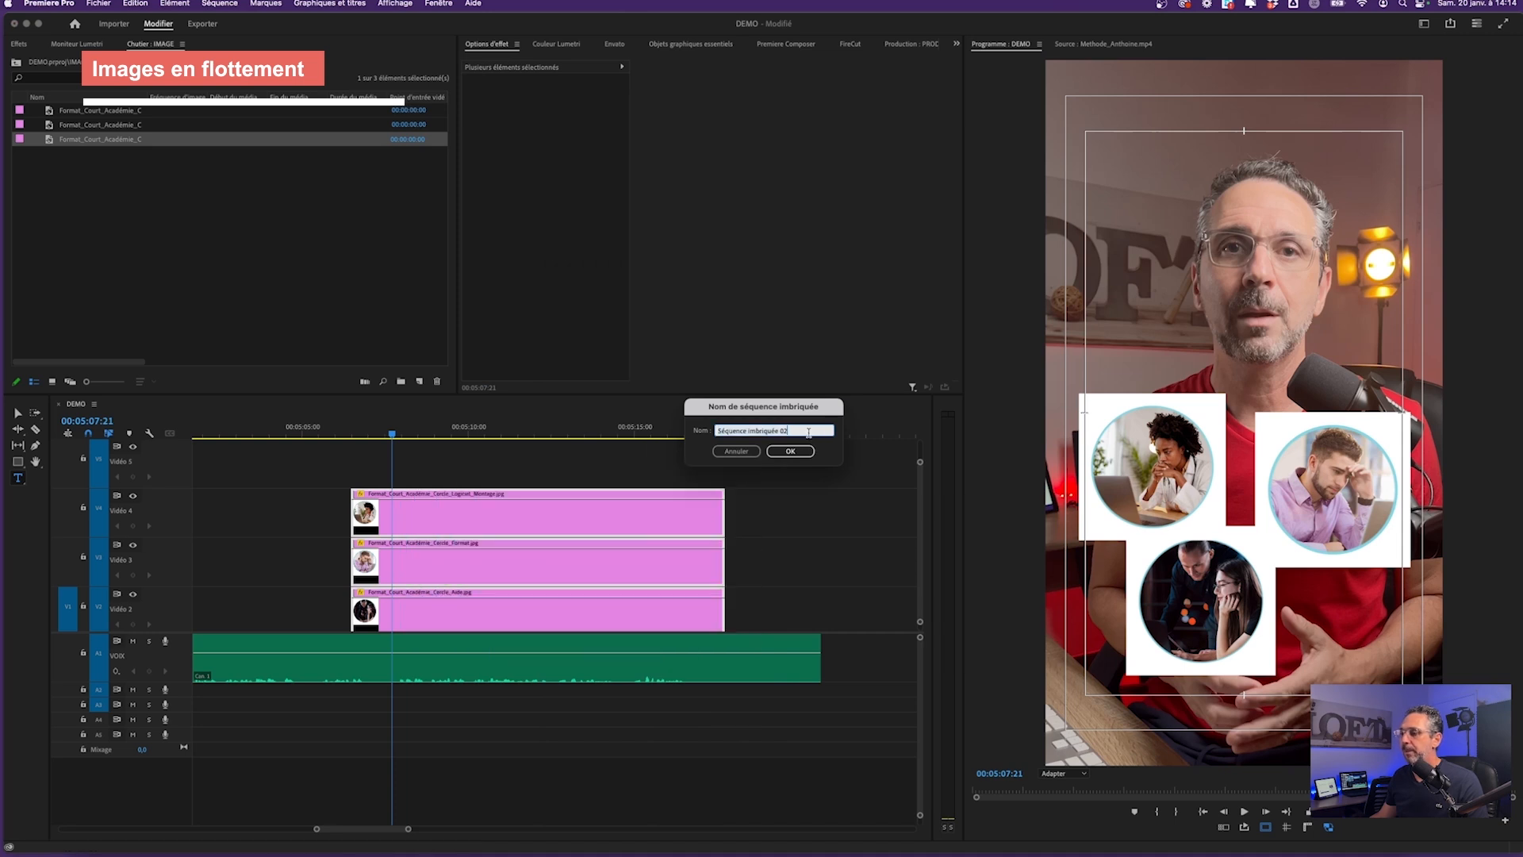
key(Return)
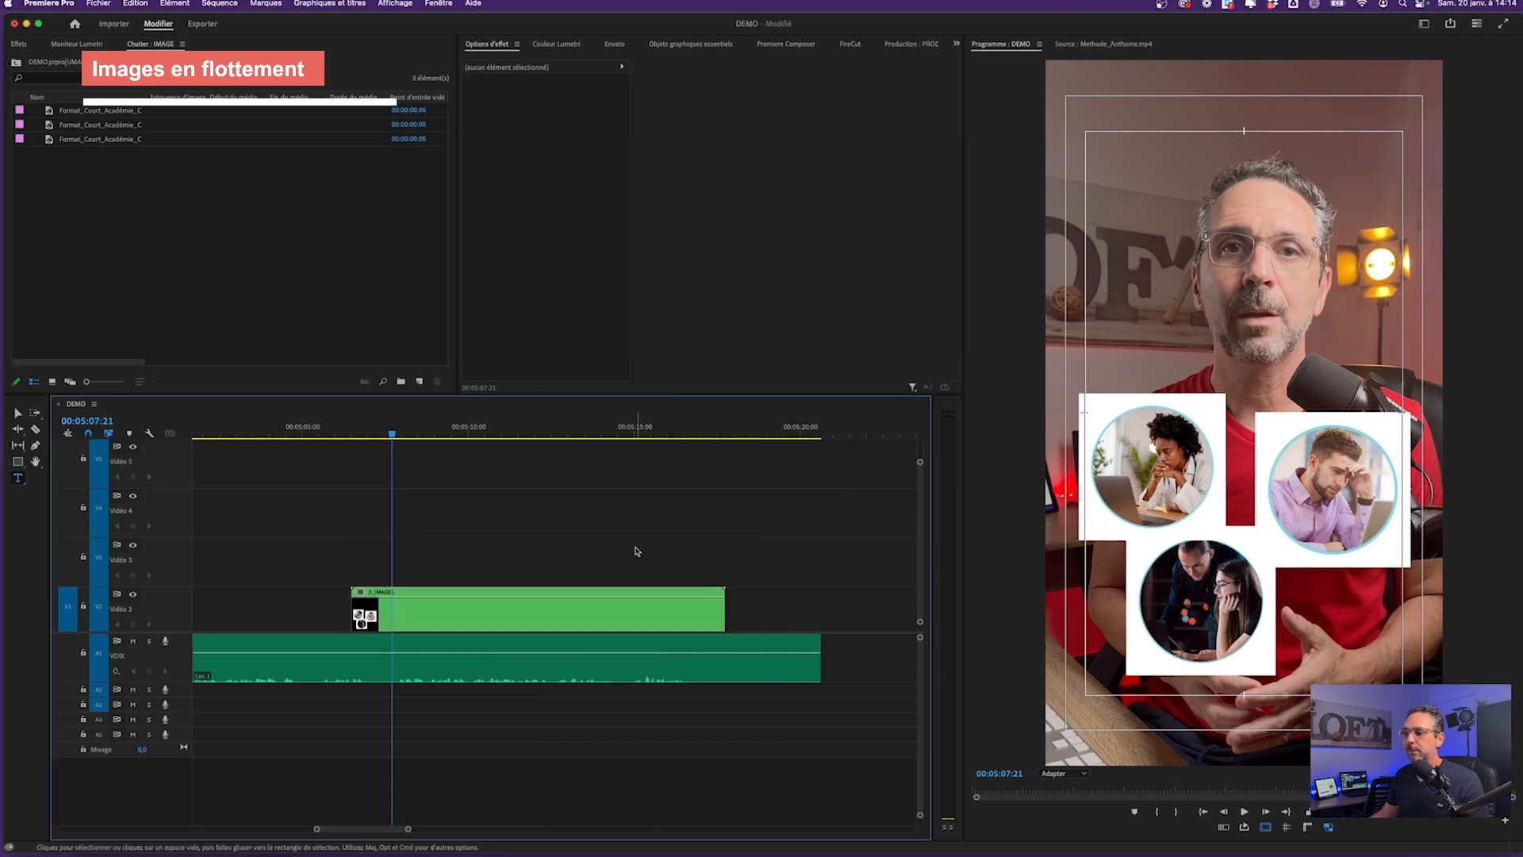
click(458, 617)
click(16, 63)
click(34, 110)
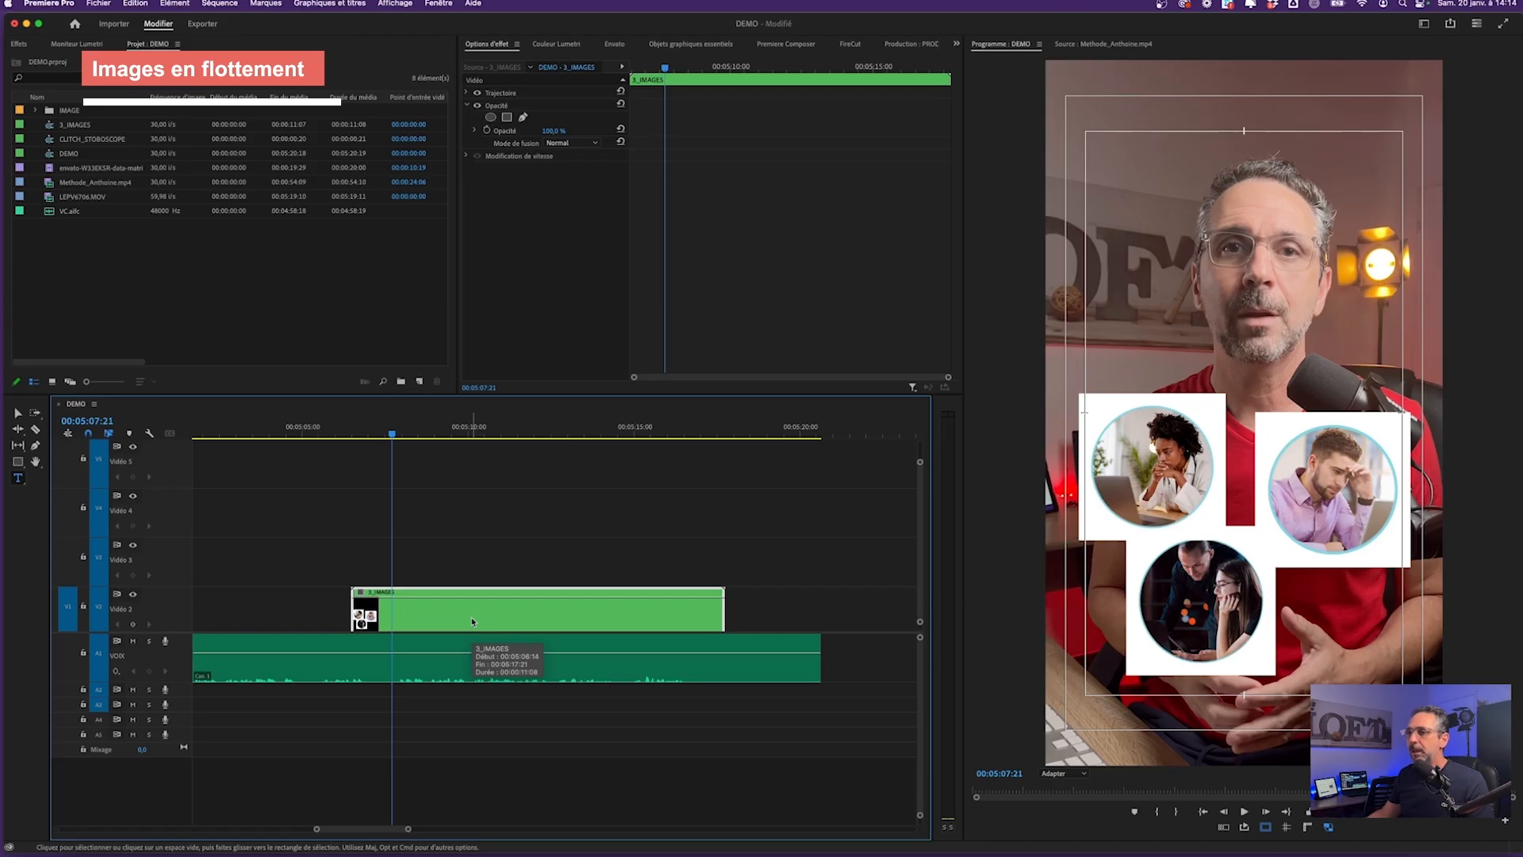
Apply the FLOTTEMENT_DEMO preset to the 3_IMAGES clip and preview its movement
drag(394, 434, 359, 434)
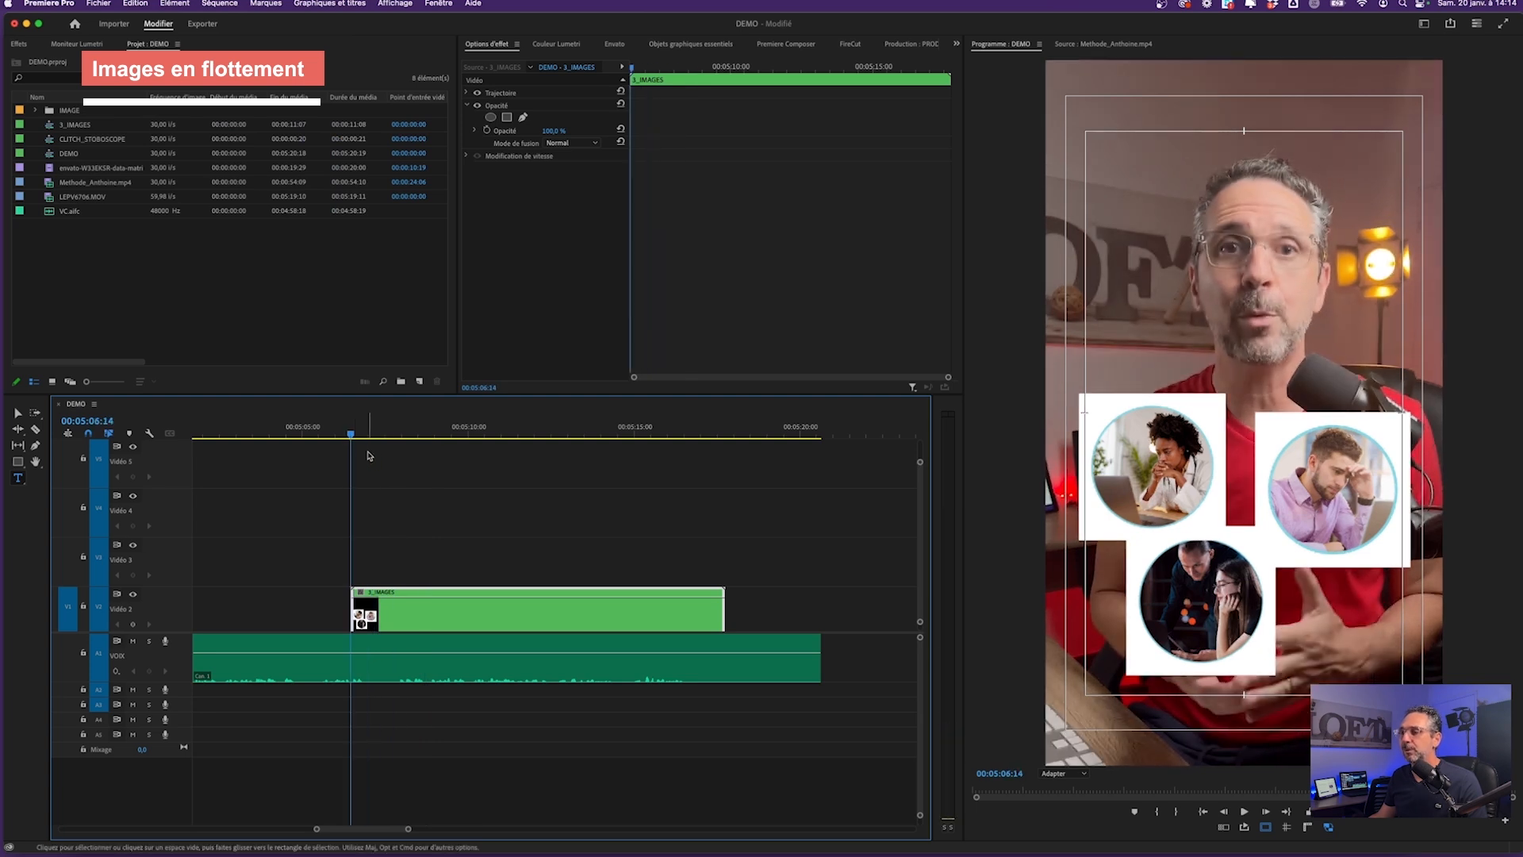
click(19, 44)
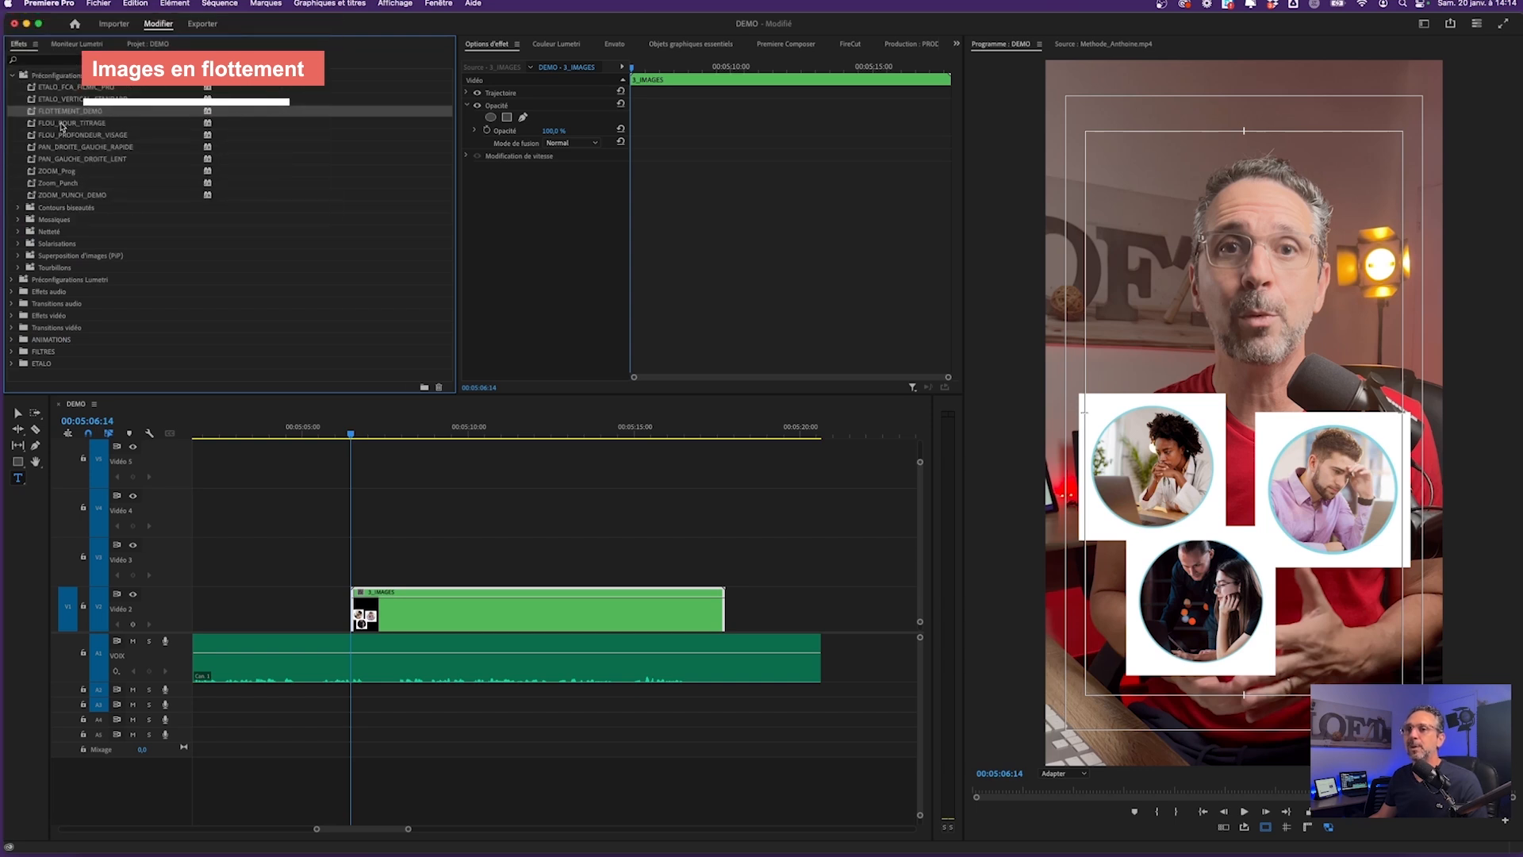
drag(310, 325, 396, 608)
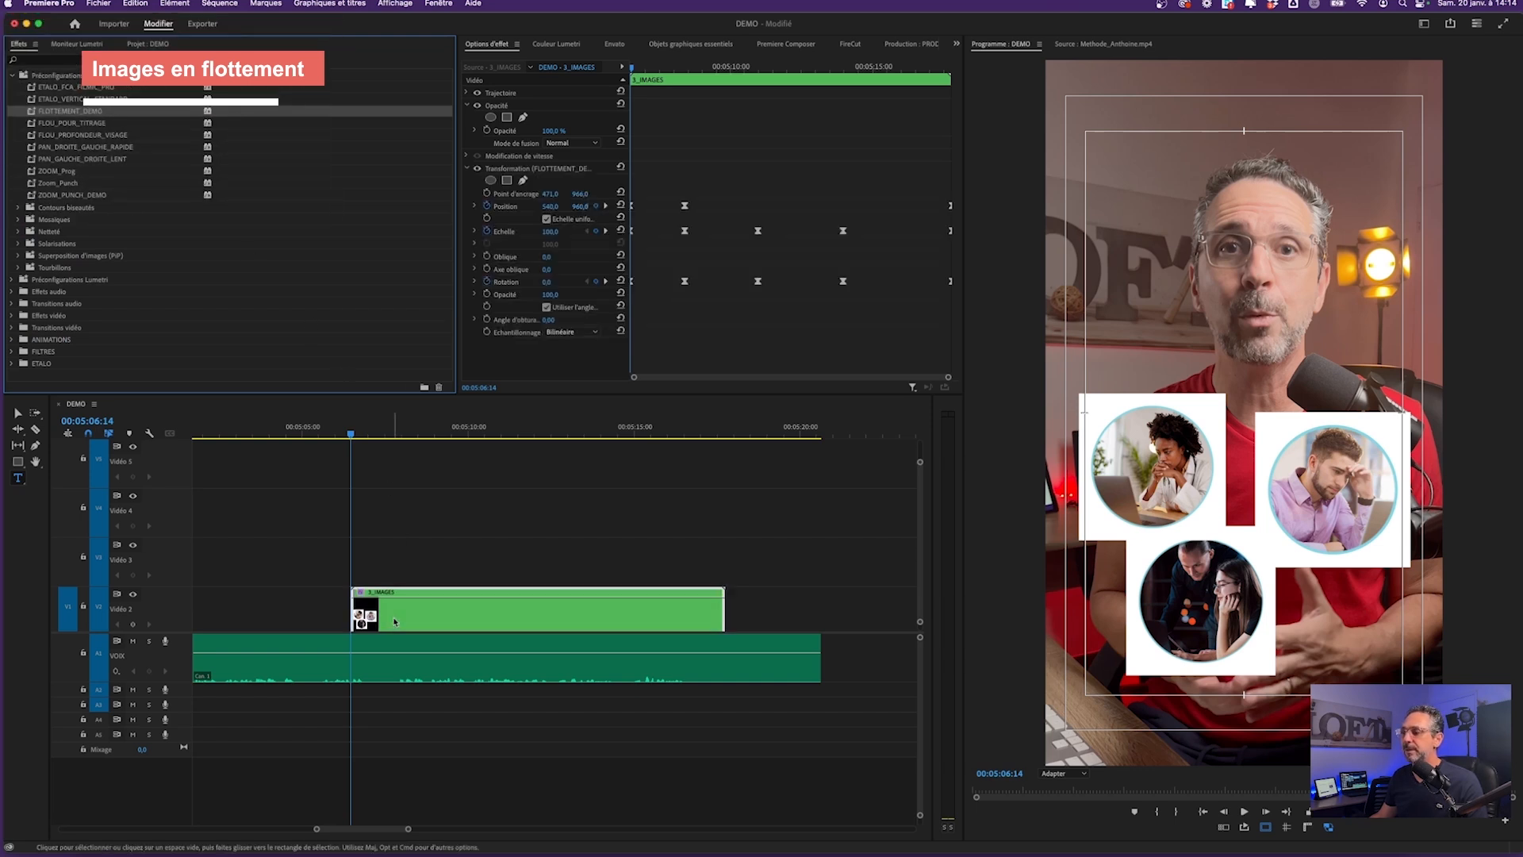
drag(392, 621, 392, 621)
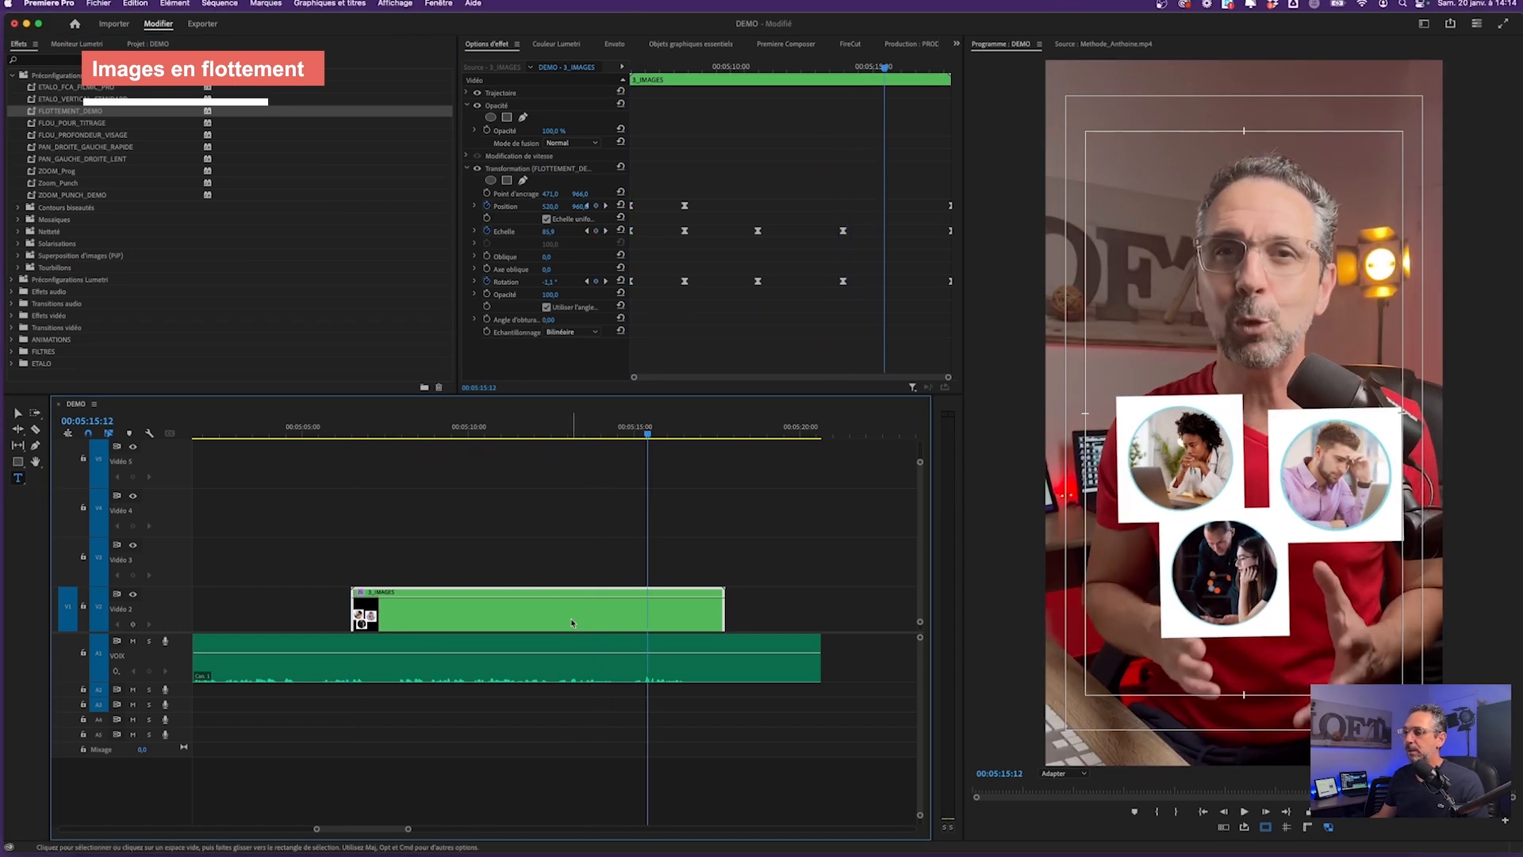
Remove the FLOTTEMENT_DEMO Transformation effect from the 3_IMAGES clip
mouse_move(525, 433)
mouse_down()
mouse_move(376, 441)
mouse_move(531, 438)
mouse_up()
key(Delete)
key(super+z)
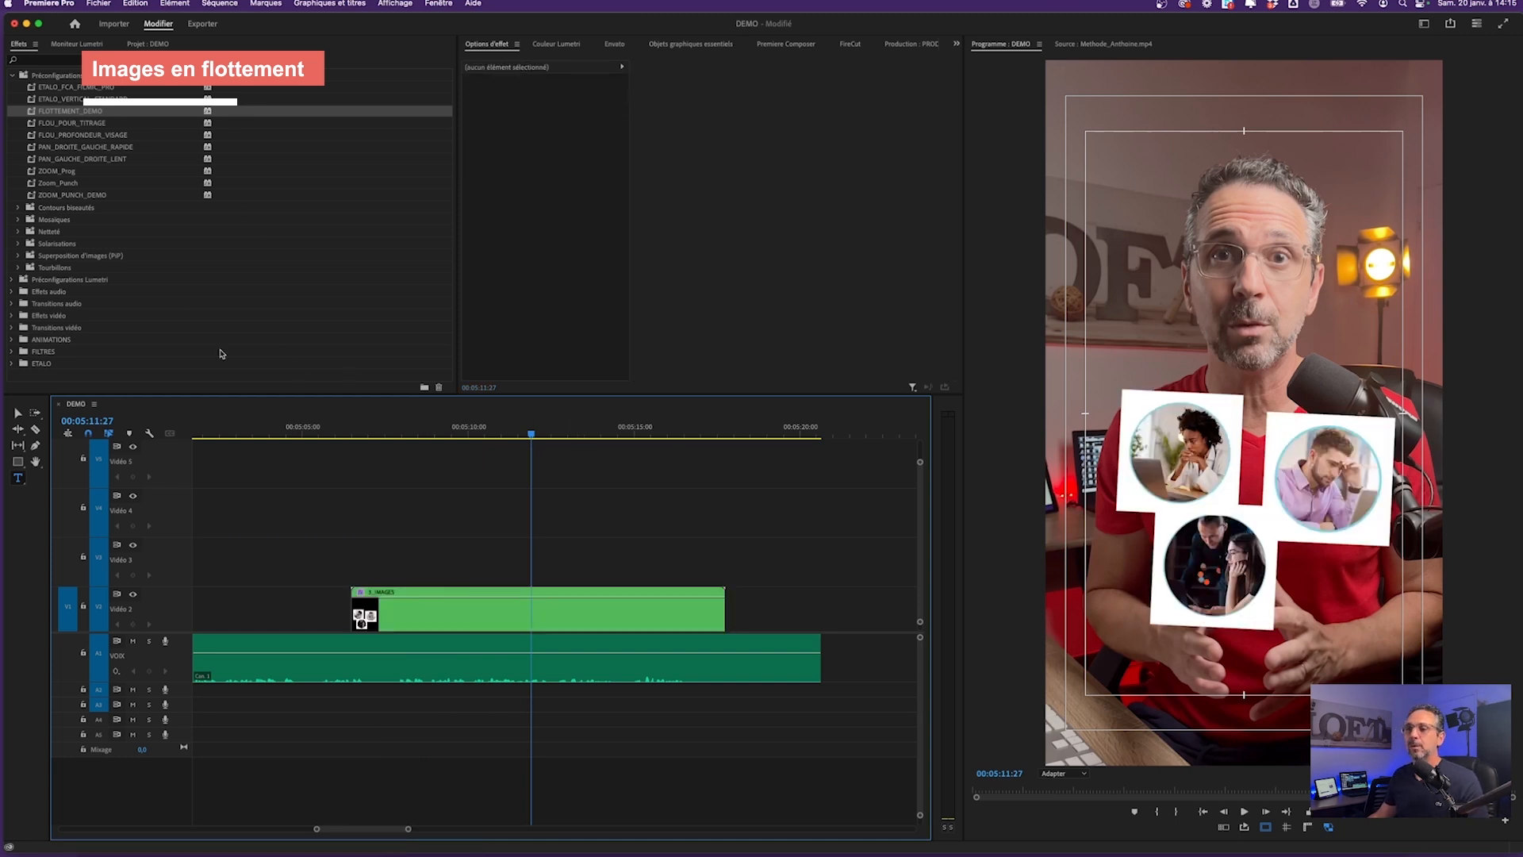
click(539, 622)
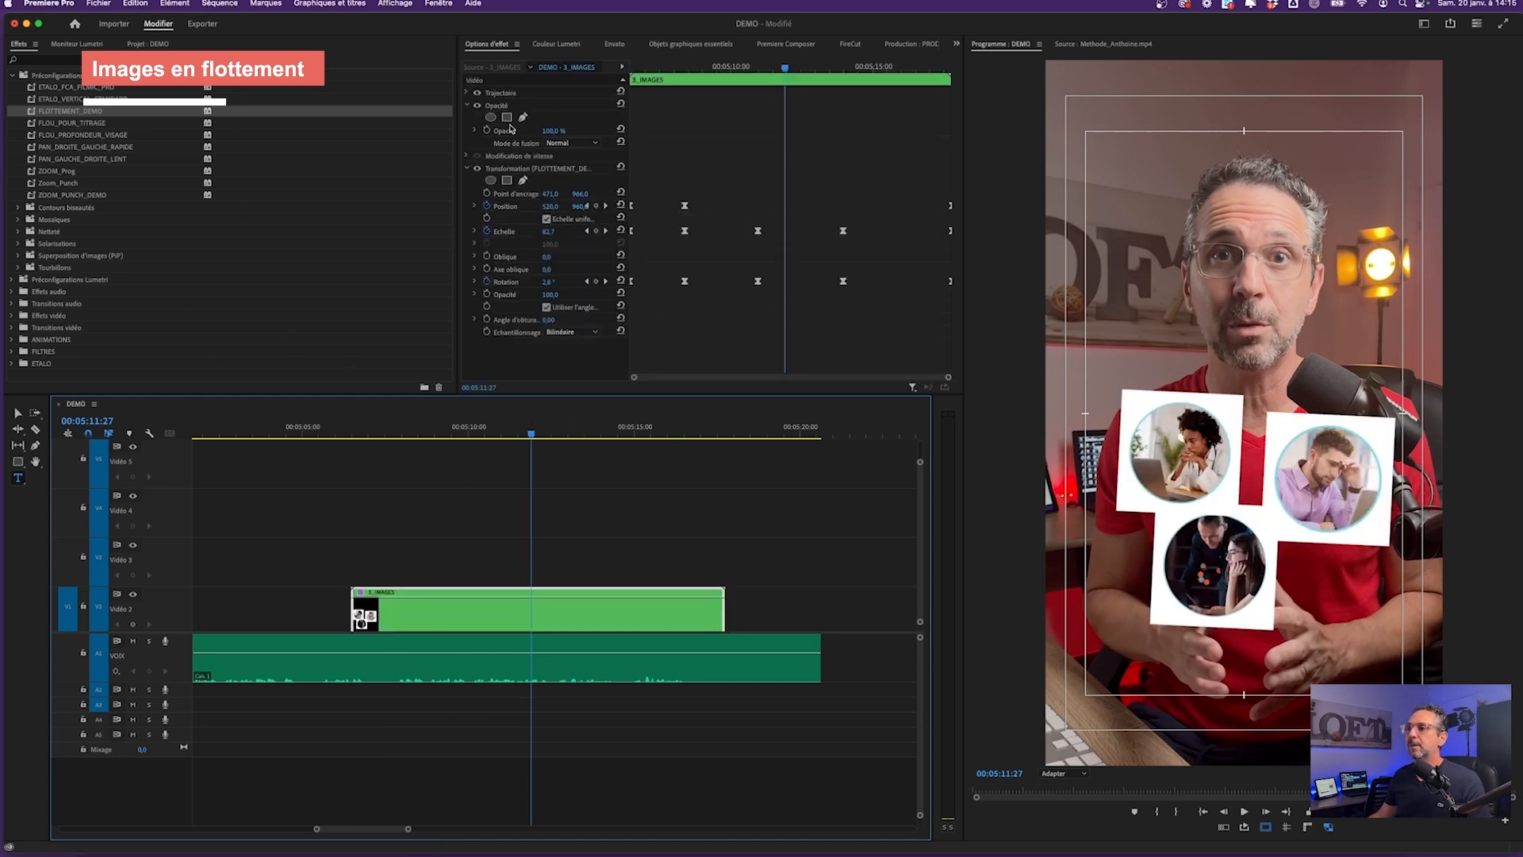
click(524, 169)
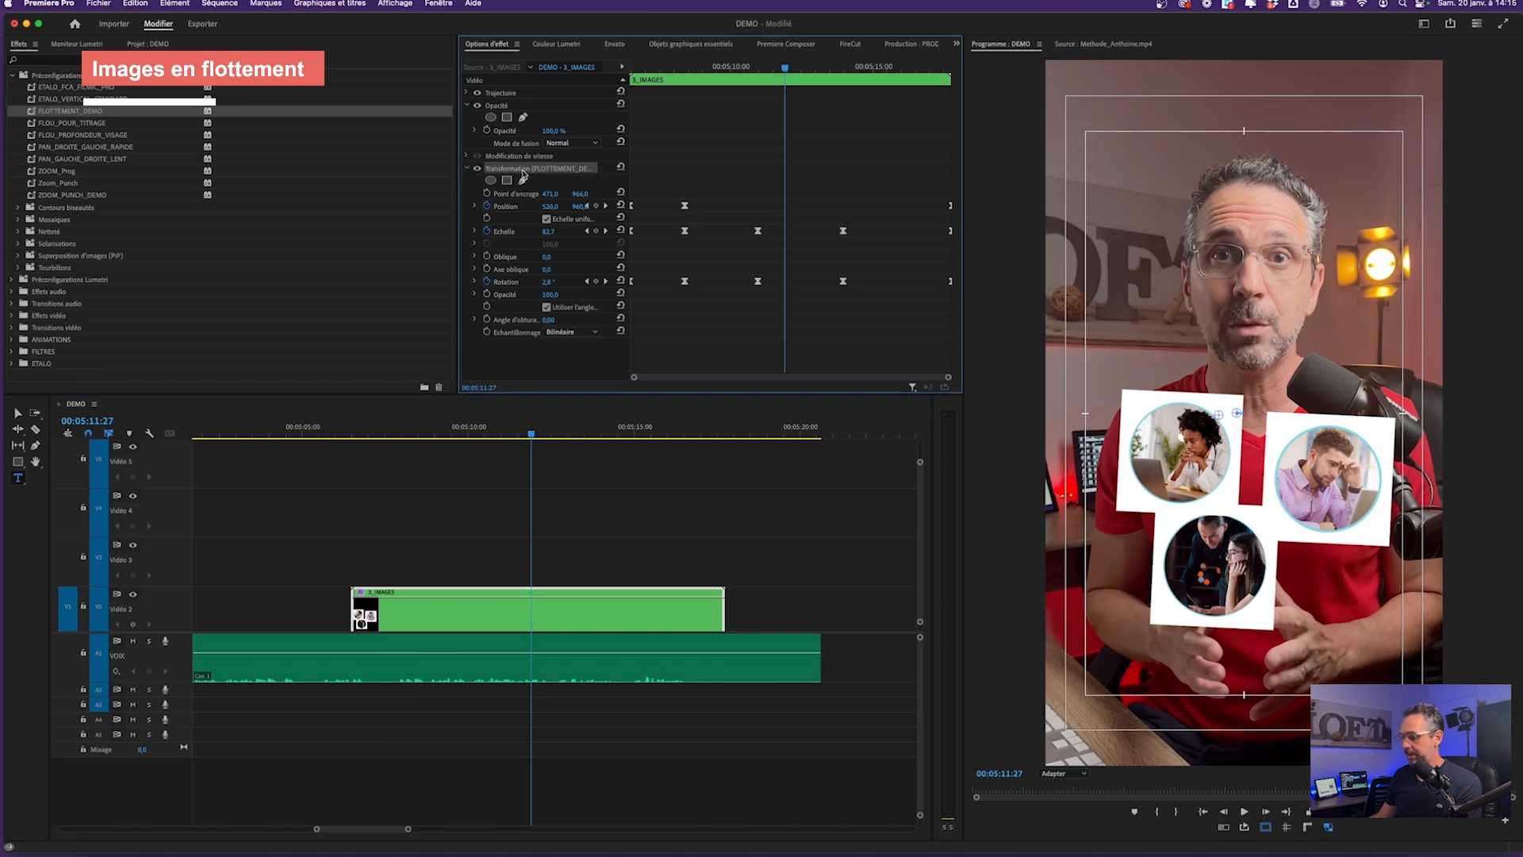
key(Delete)
Shorten the 3_IMAGES clip to about two seconds and apply the FLOTTEMENT_DEMO preset to it
drag(723, 607, 423, 592)
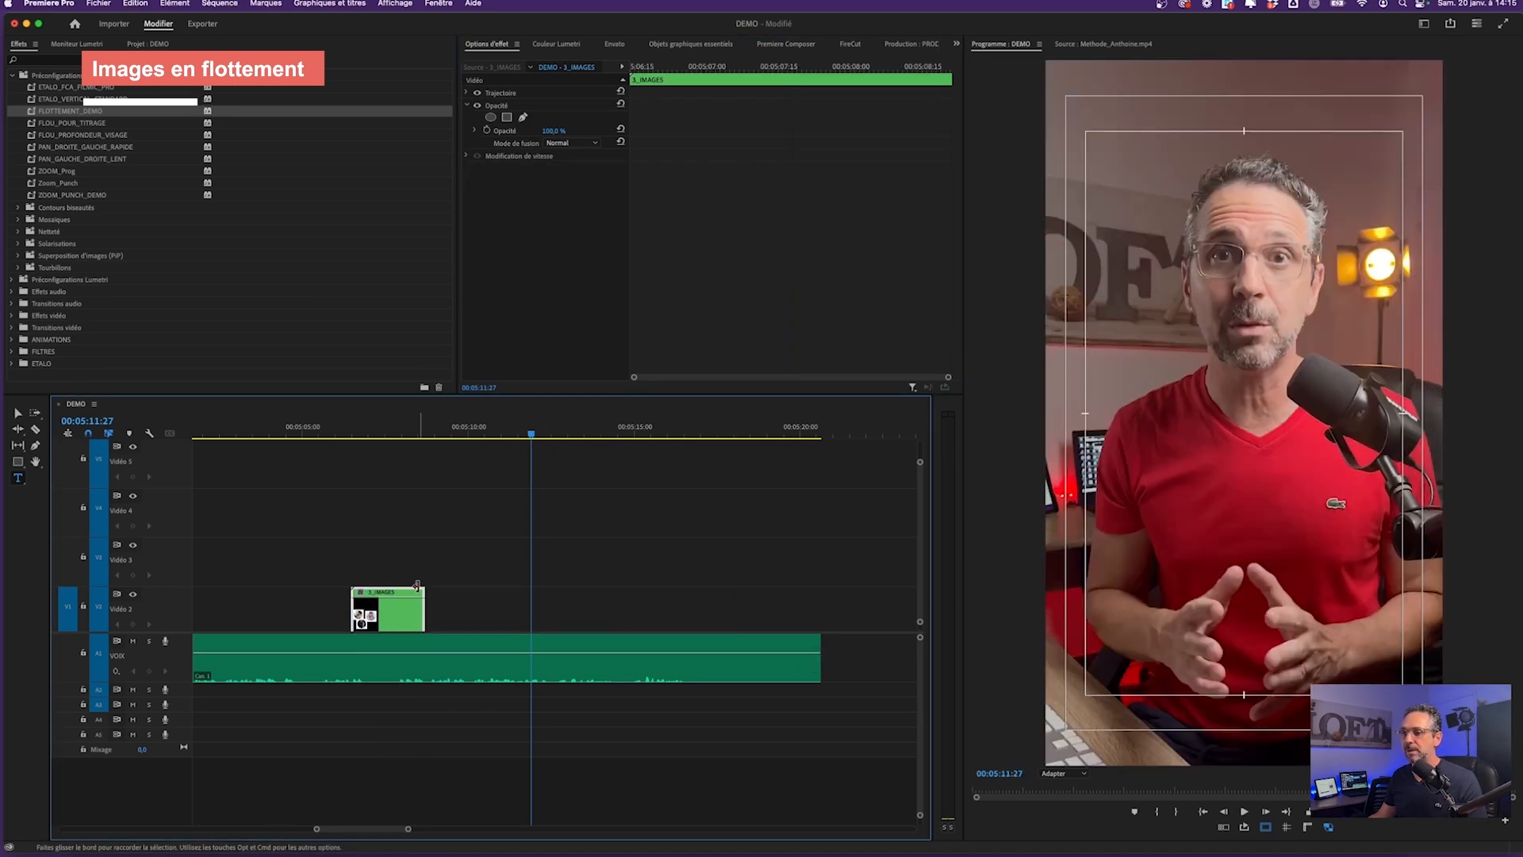
click(414, 433)
drag(77, 113, 389, 608)
Play the shortened 3_IMAGES clip from its start to check the floating animation
drag(410, 437, 353, 437)
key(space)
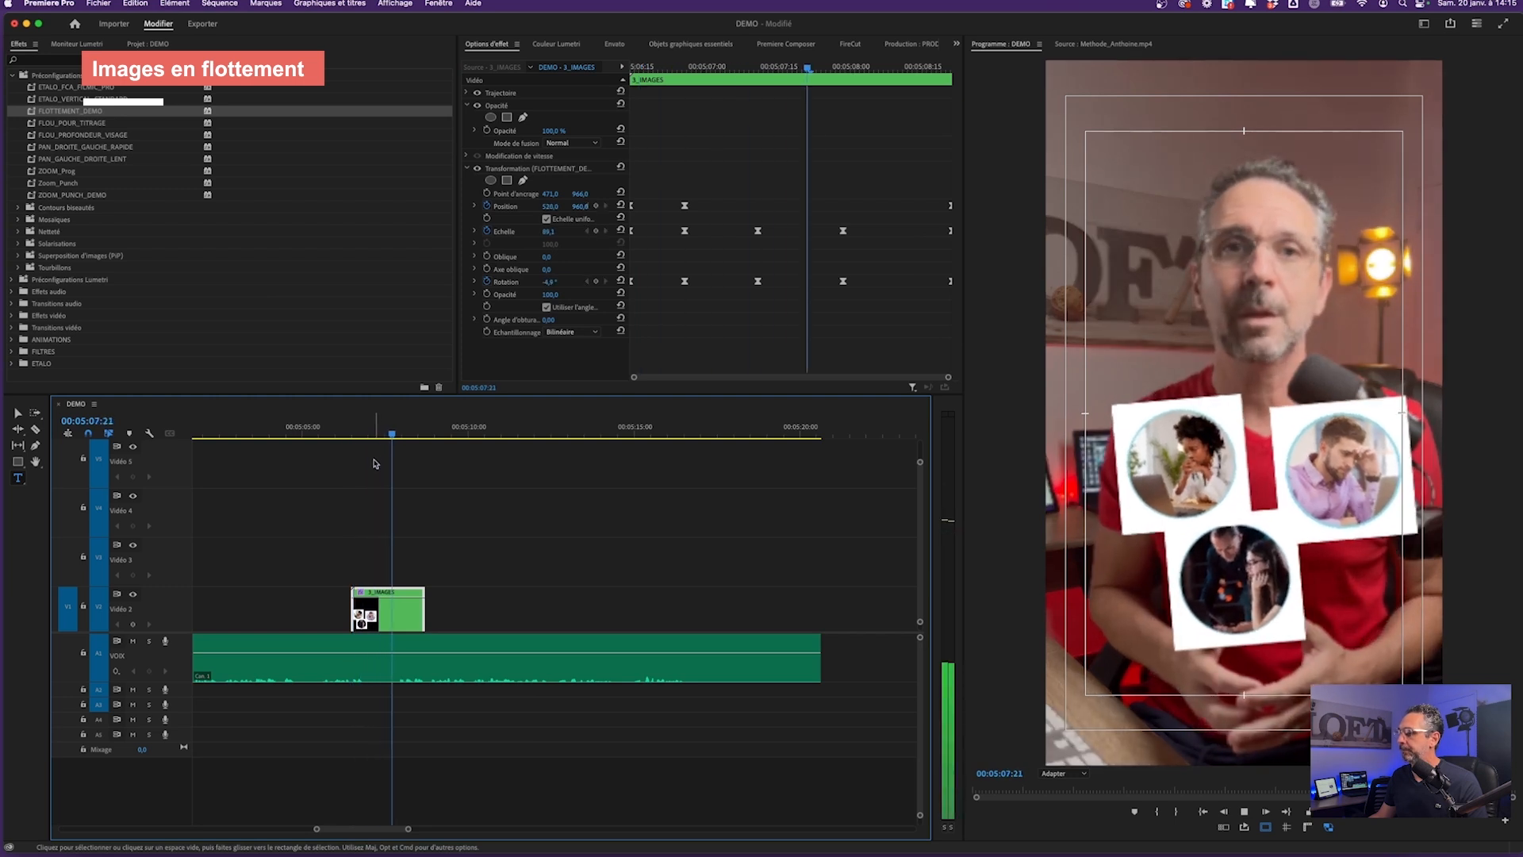
key(space)
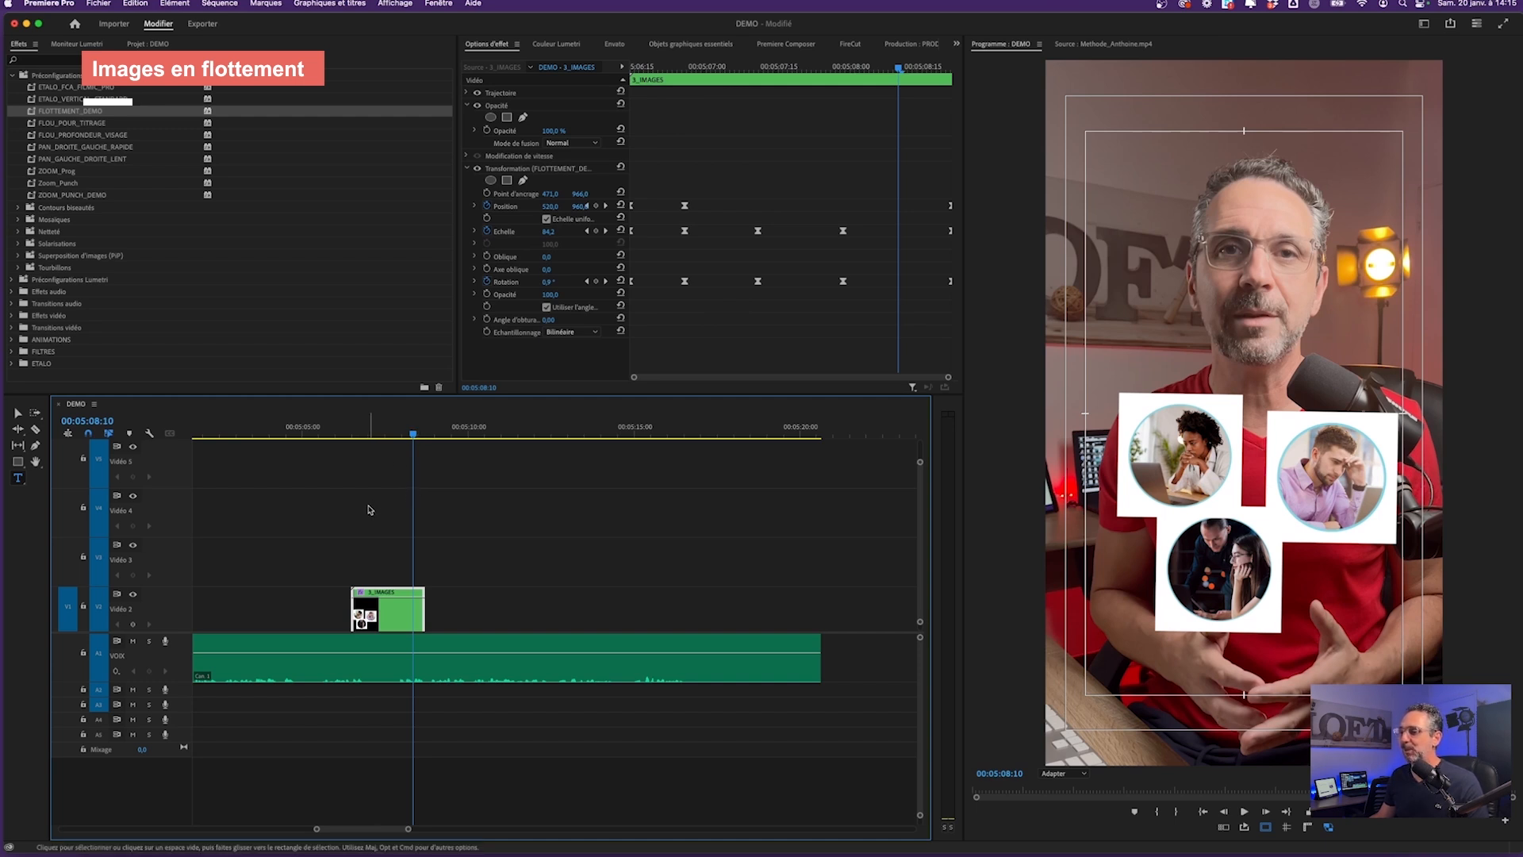
scroll(370, 508, left, 3)
scroll(482, 533, up, 3)
scroll(482, 534, down, 2)
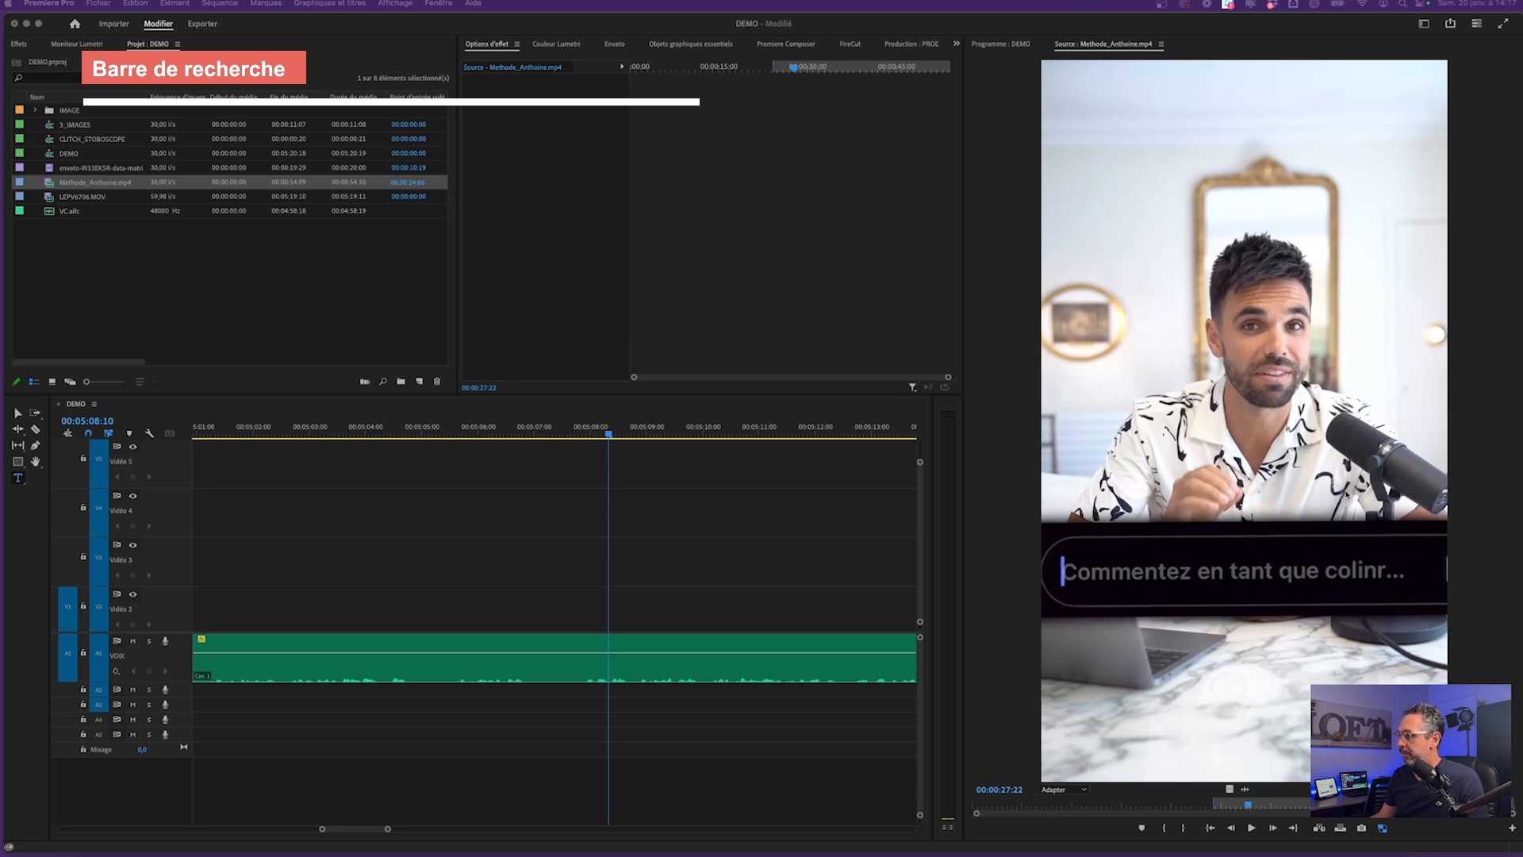
Play the animated search-bar example in the Methode_Anthoine.mp4 source clip and return to the moment its text is being typed
click(1249, 806)
key(space)
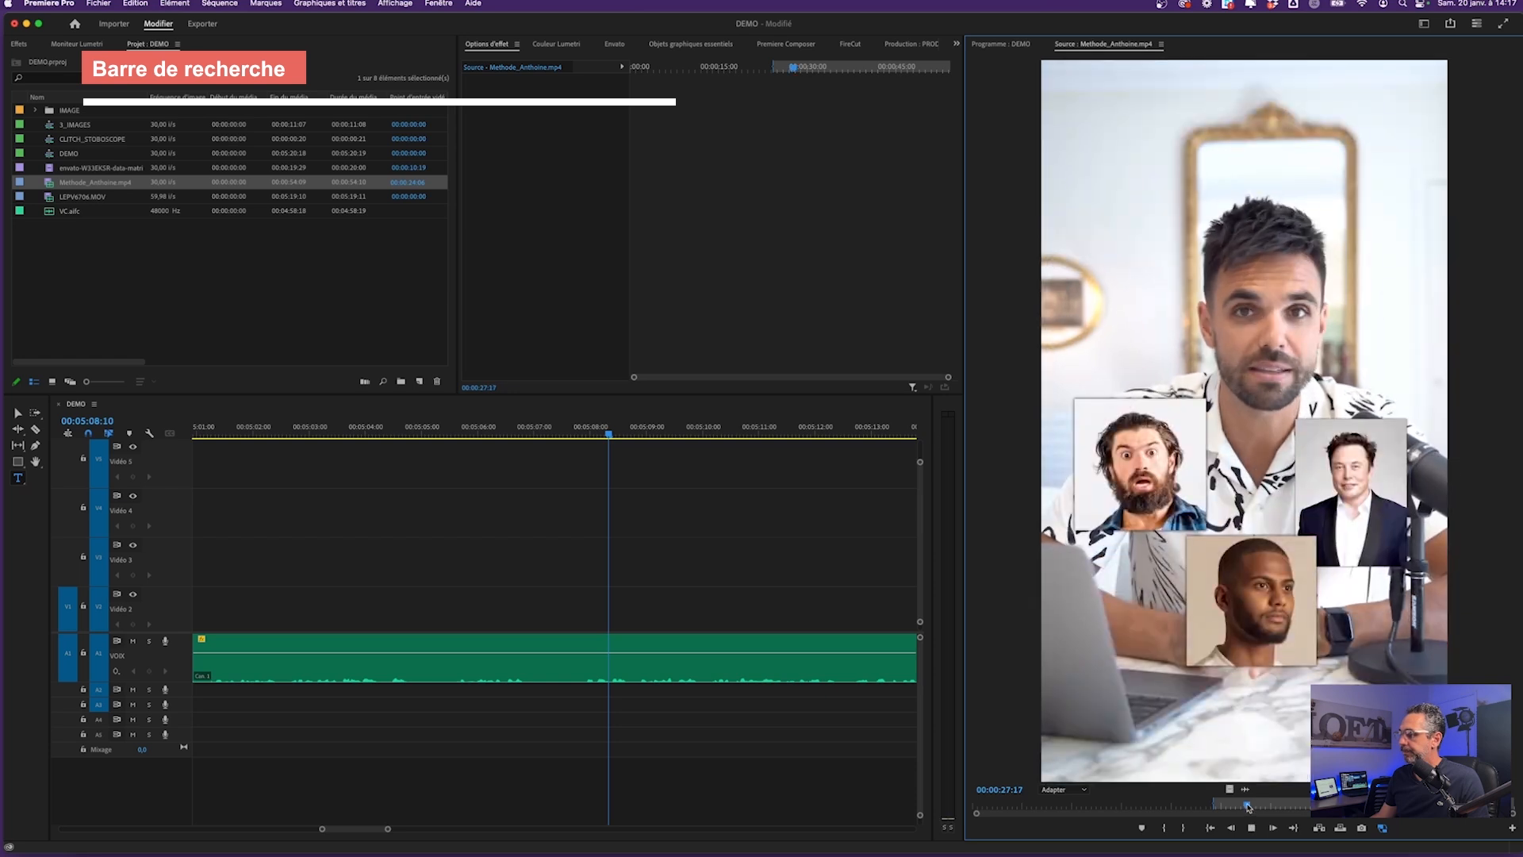
key(space)
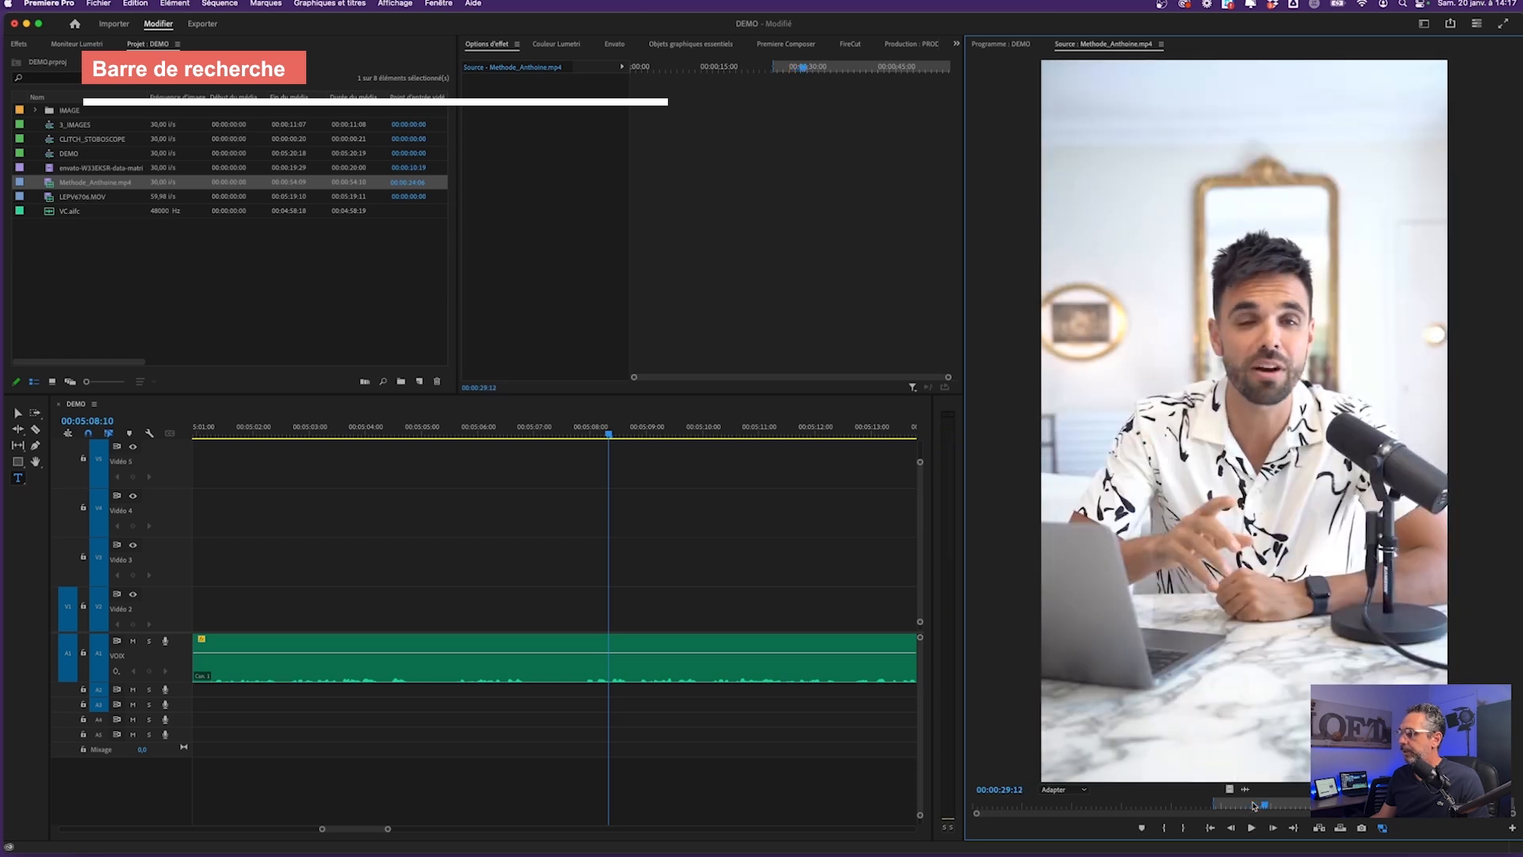
drag(1260, 805, 1253, 807)
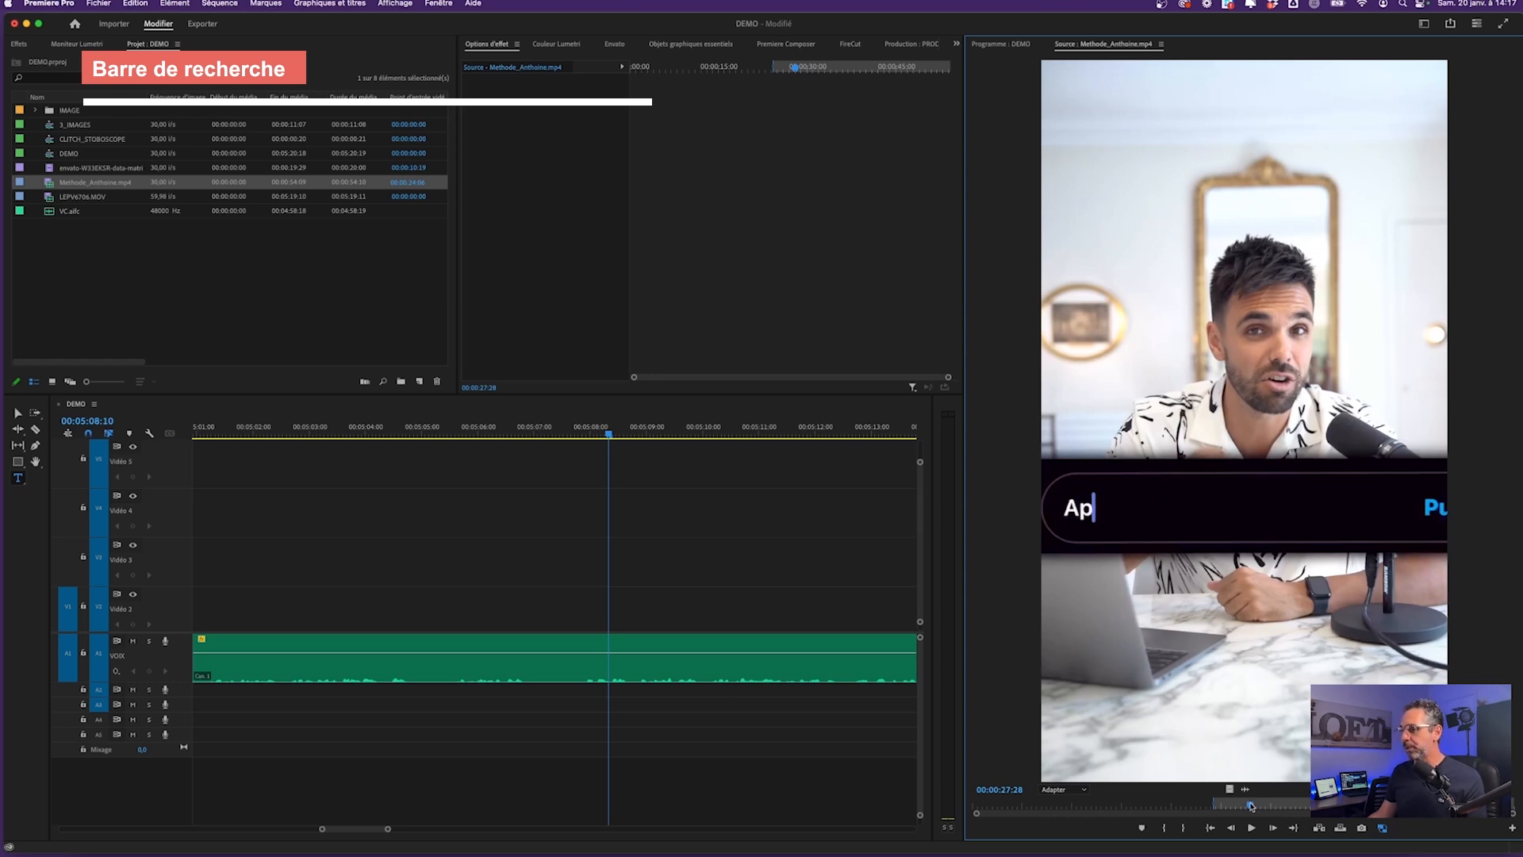
Switch to Chrome with Jitter's My files page and enlarge its window
click(685, 555)
key(super+Tab)
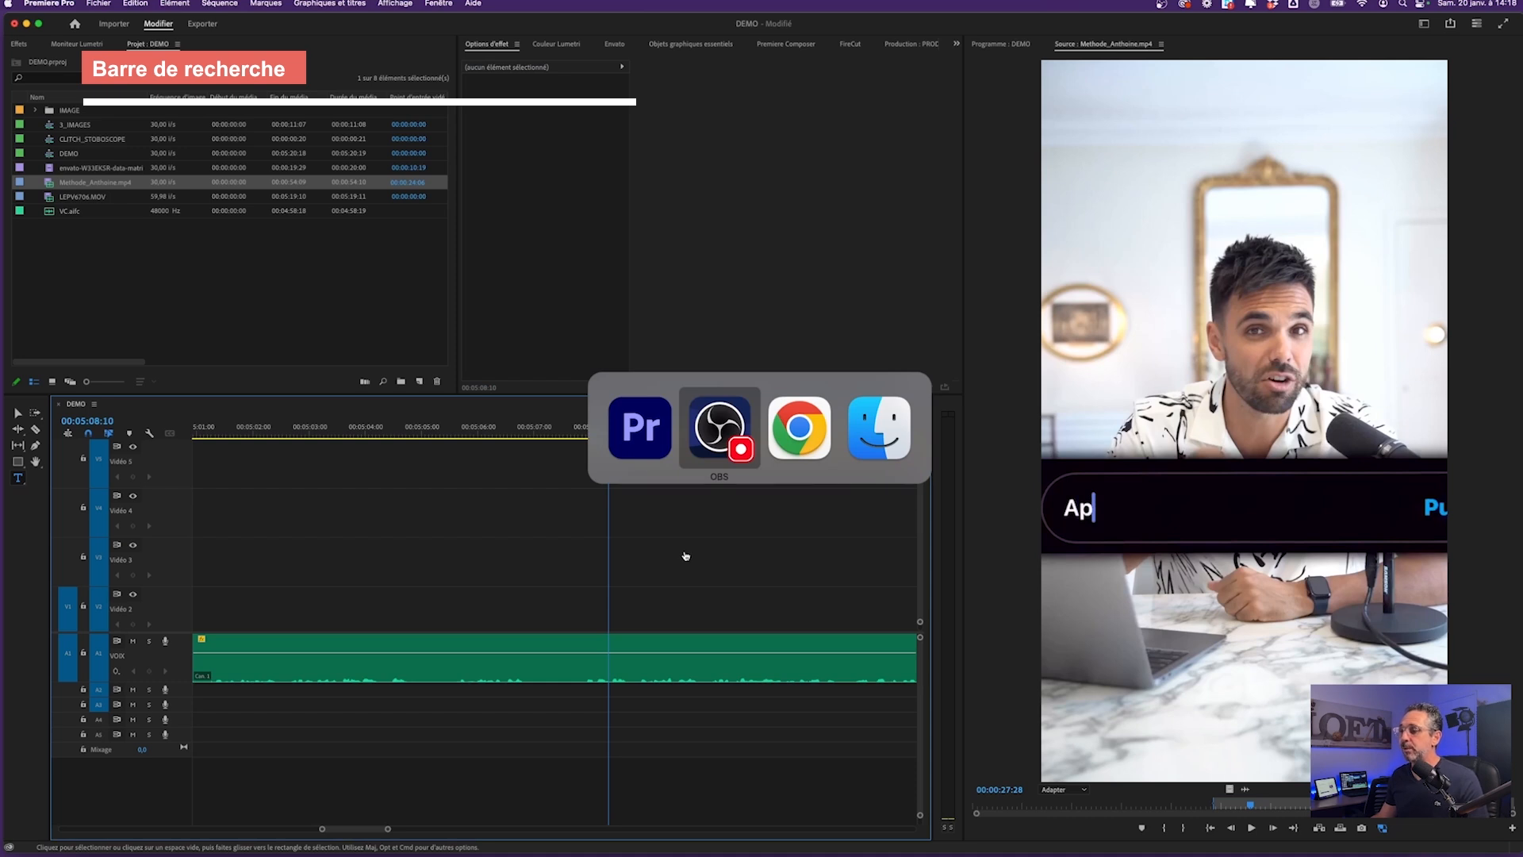
key(super+Tab)
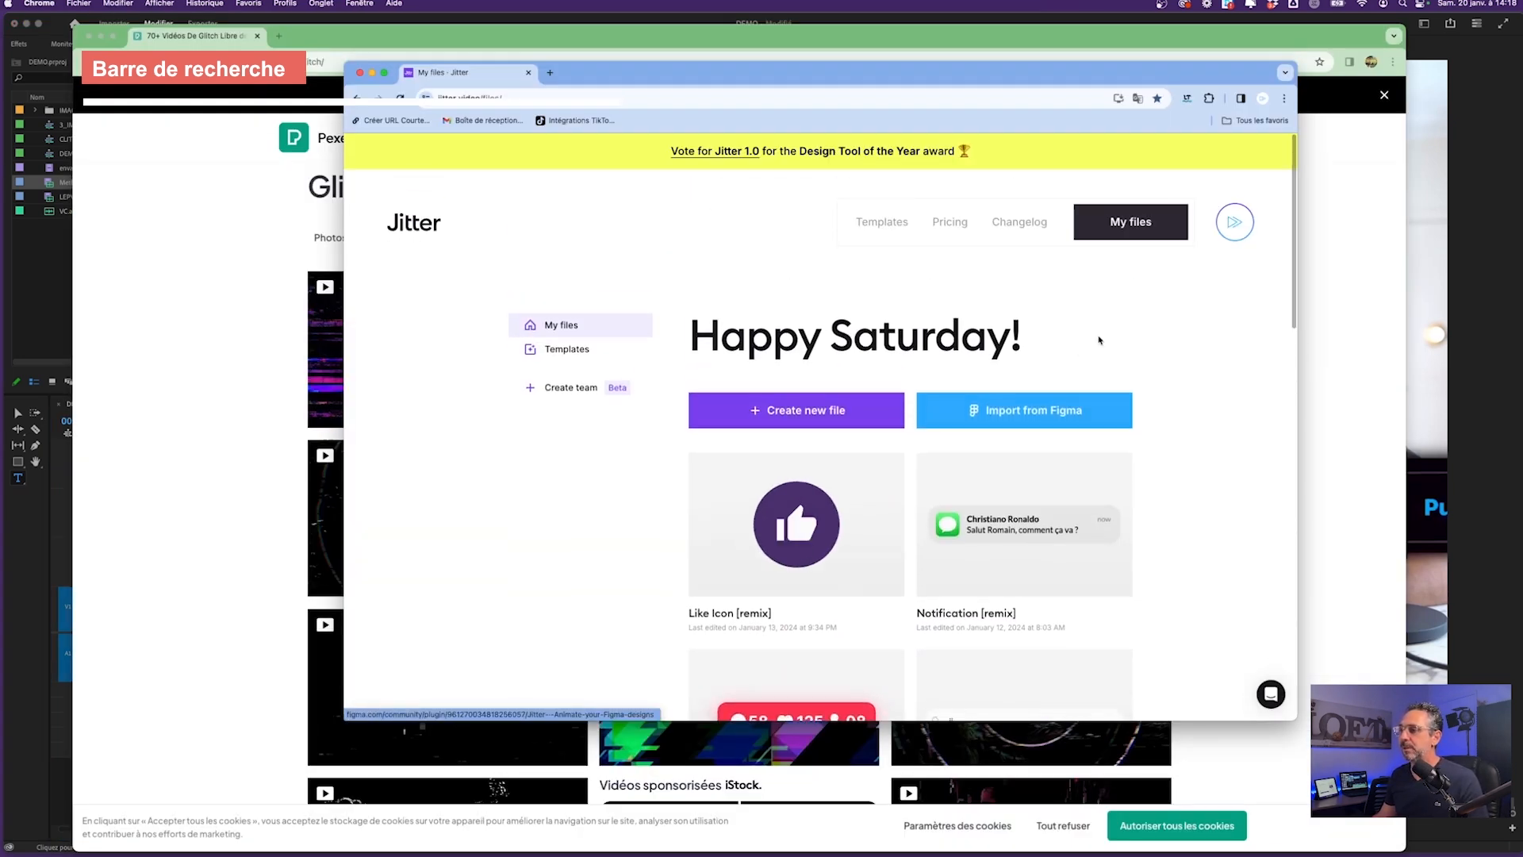
drag(1140, 78, 1064, 49)
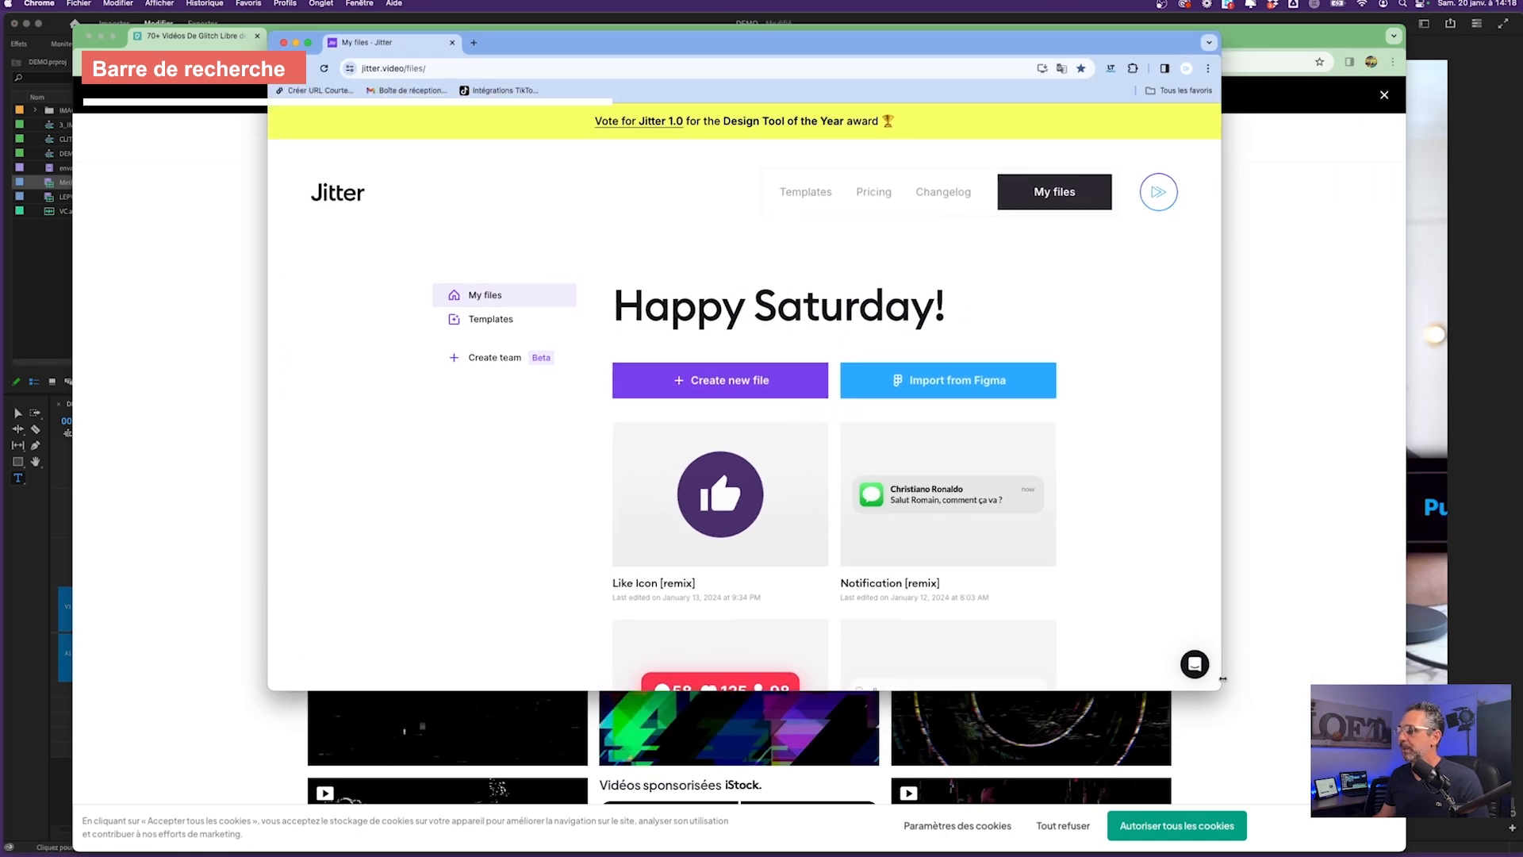
drag(1218, 684, 1432, 711)
Find the Search bar [remix] file among the Jitter files and open it
scroll(1224, 537, down, 3)
scroll(1224, 538, up, 2)
scroll(1226, 537, down, 1)
click(1059, 562)
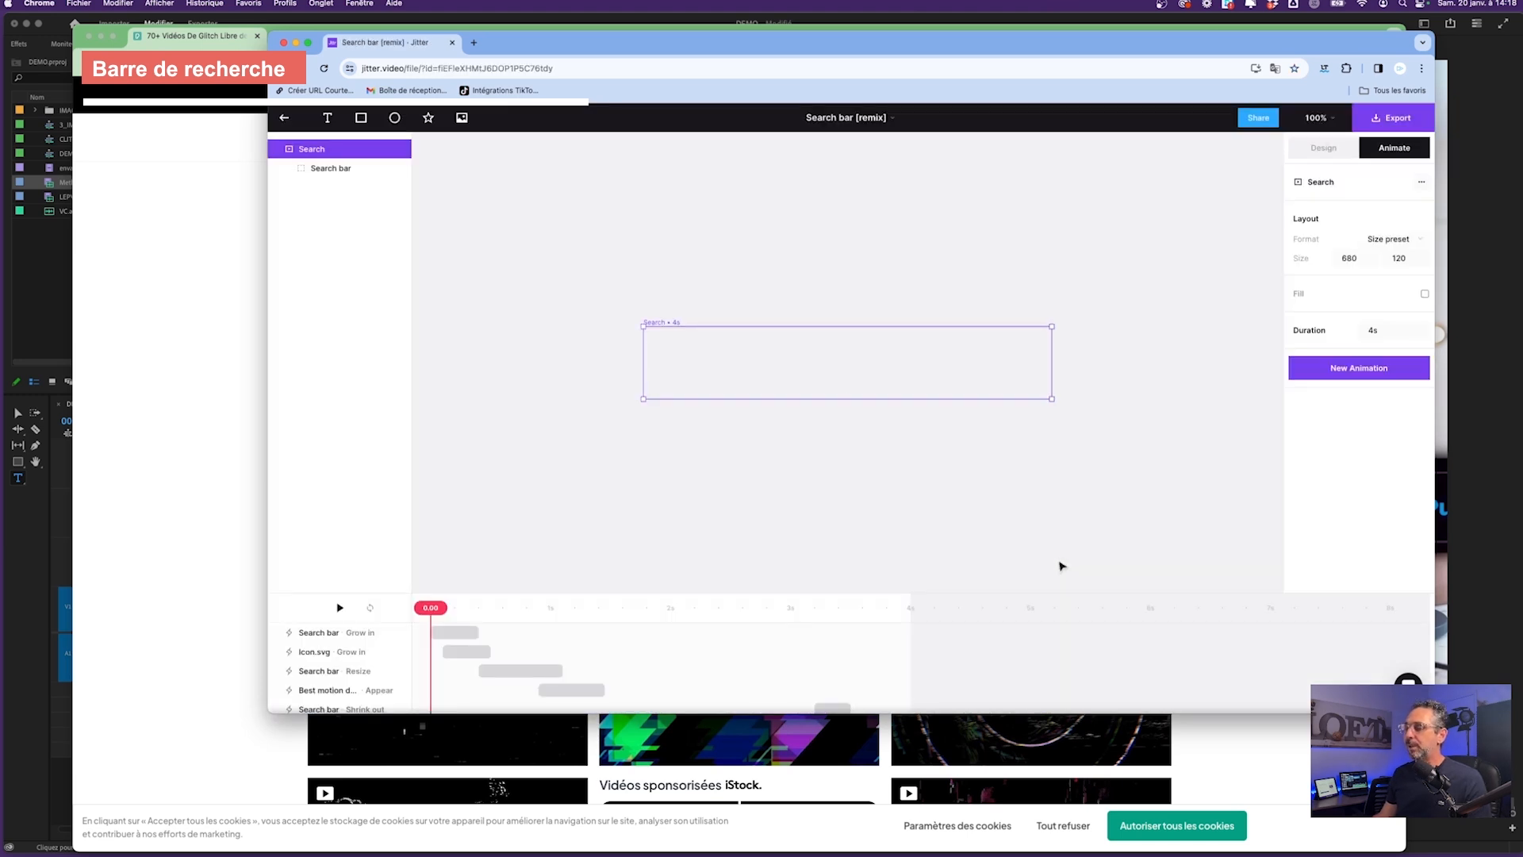
Replace the search bar's jitter.video text with "Demo barre de recharche"
drag(437, 607, 588, 608)
click(575, 694)
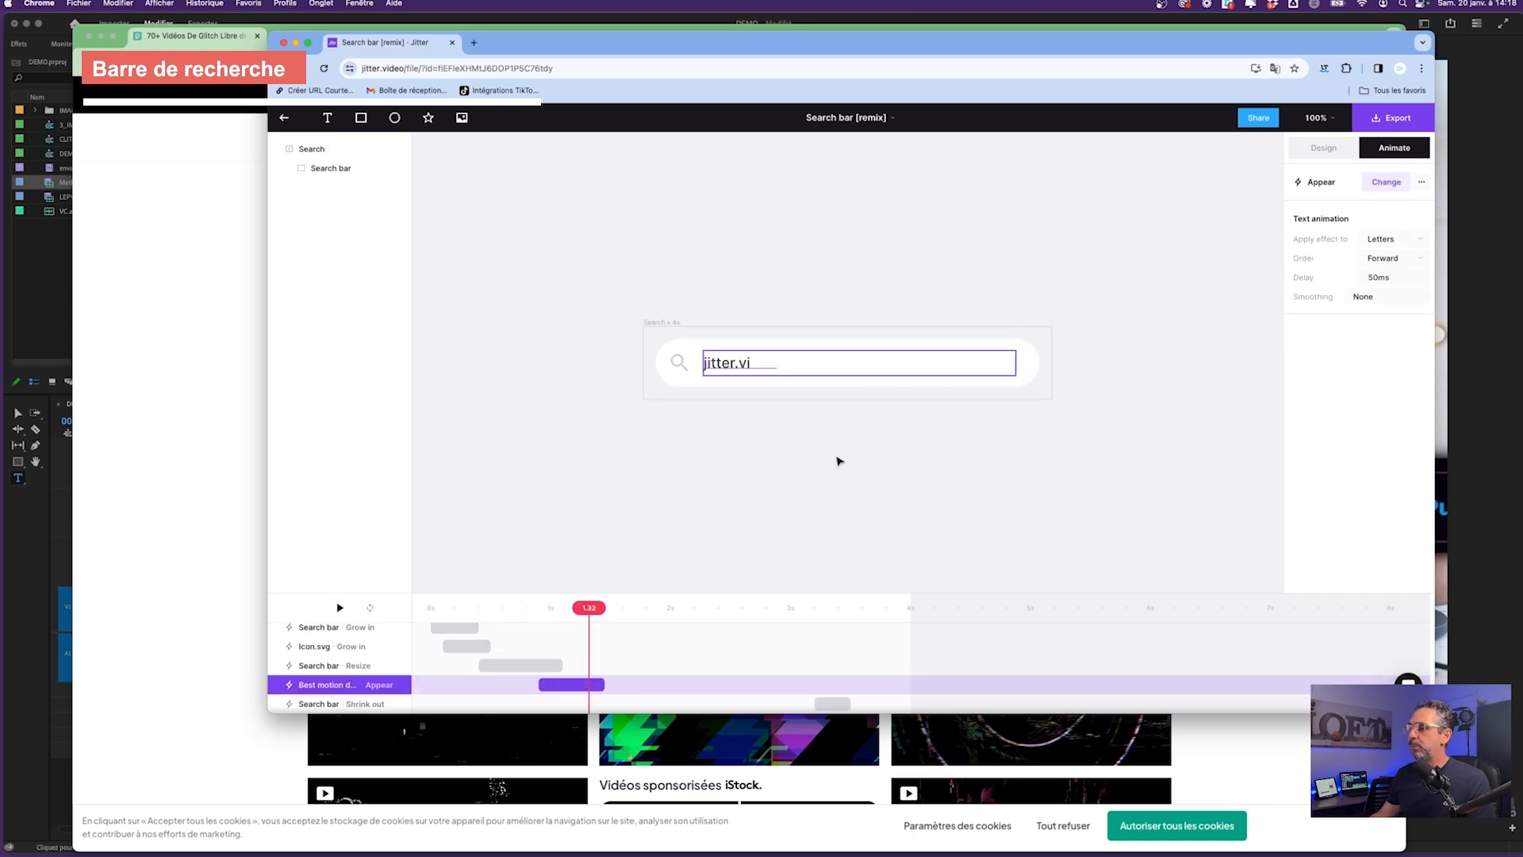
mouse_move(591, 608)
mouse_down()
mouse_move(565, 607)
mouse_move(610, 607)
mouse_up()
double_click(809, 371)
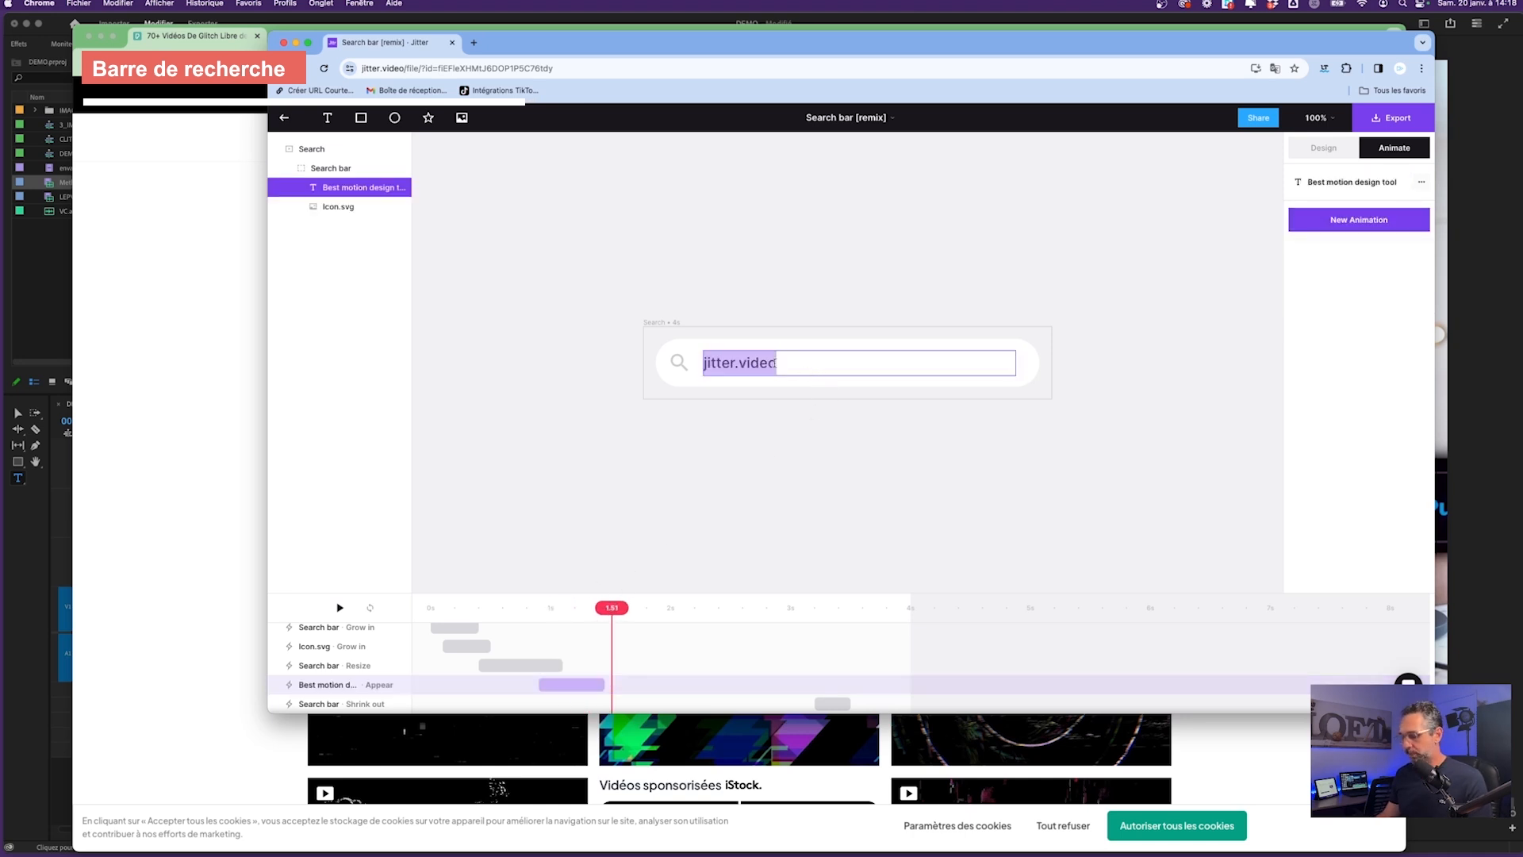
text(Demo_Jour)
key(BackSpace)
key(BackSpace)
key(BackSpace)
key(BackSpace)
key(BackSpace)
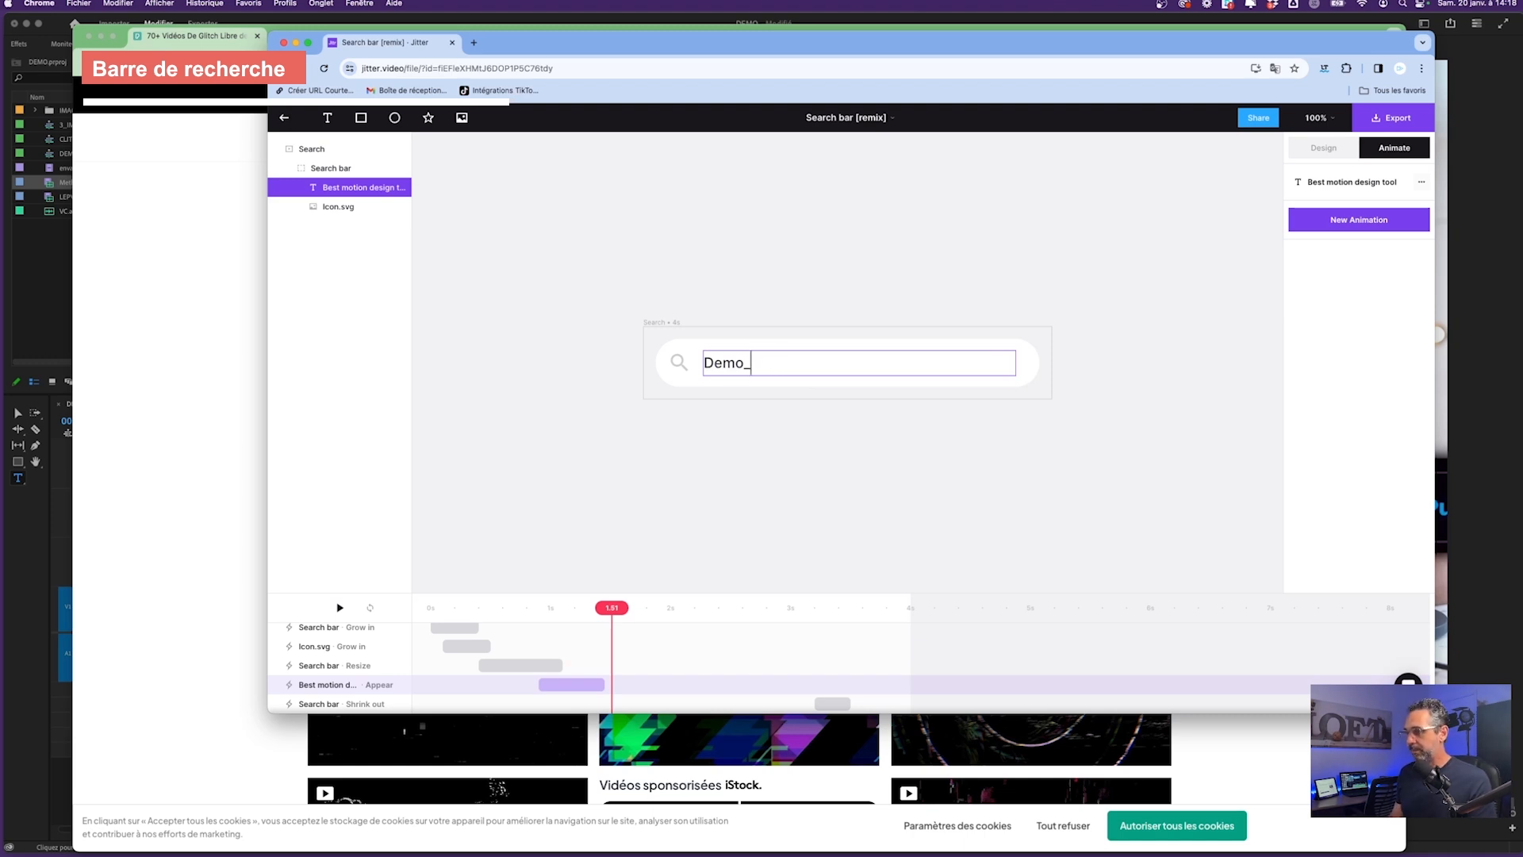
text(barre)
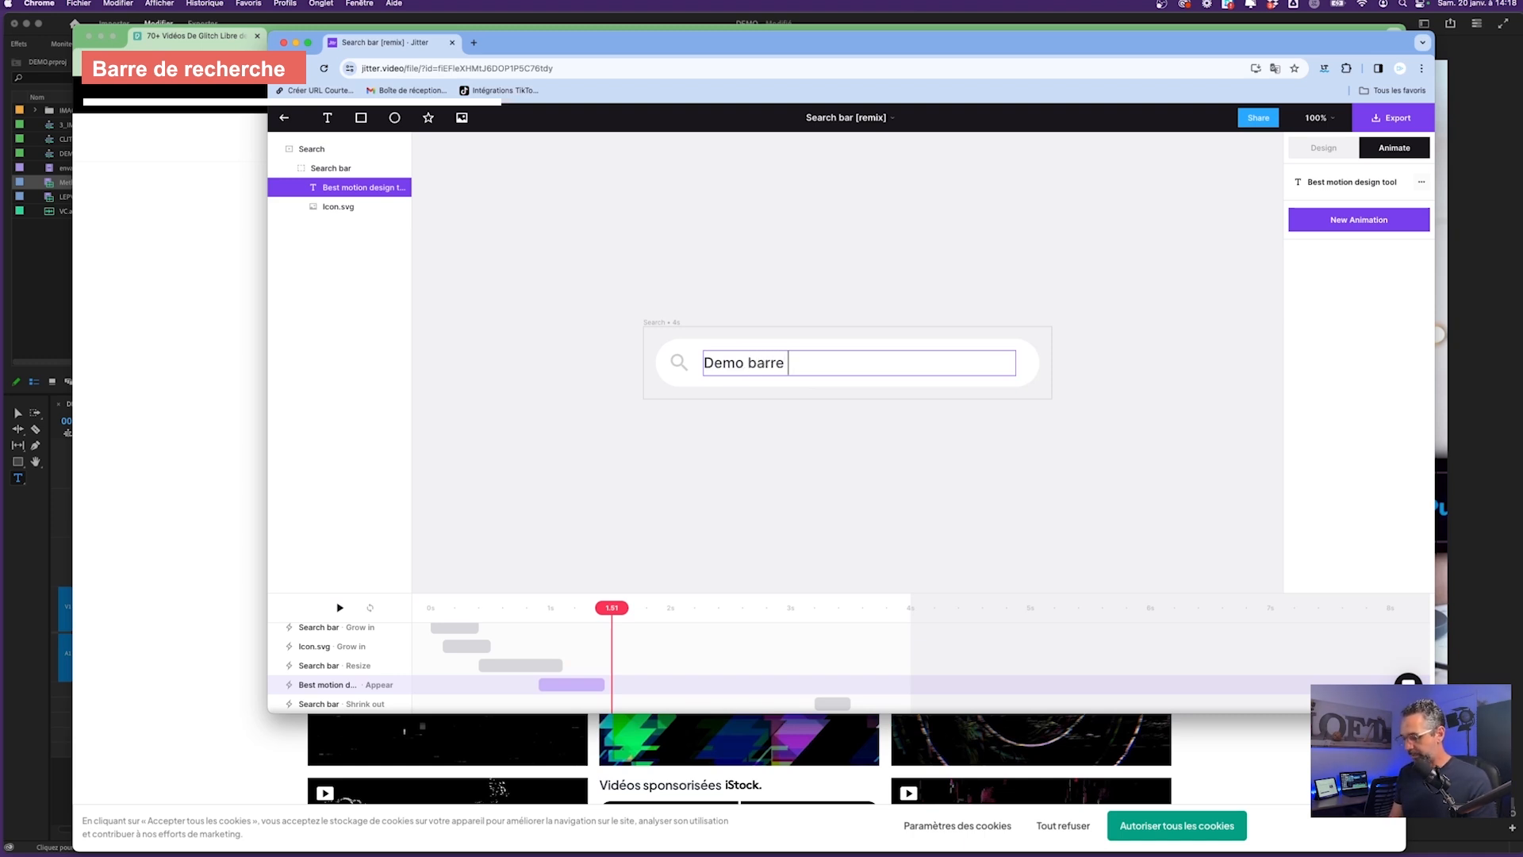
text( de recharche)
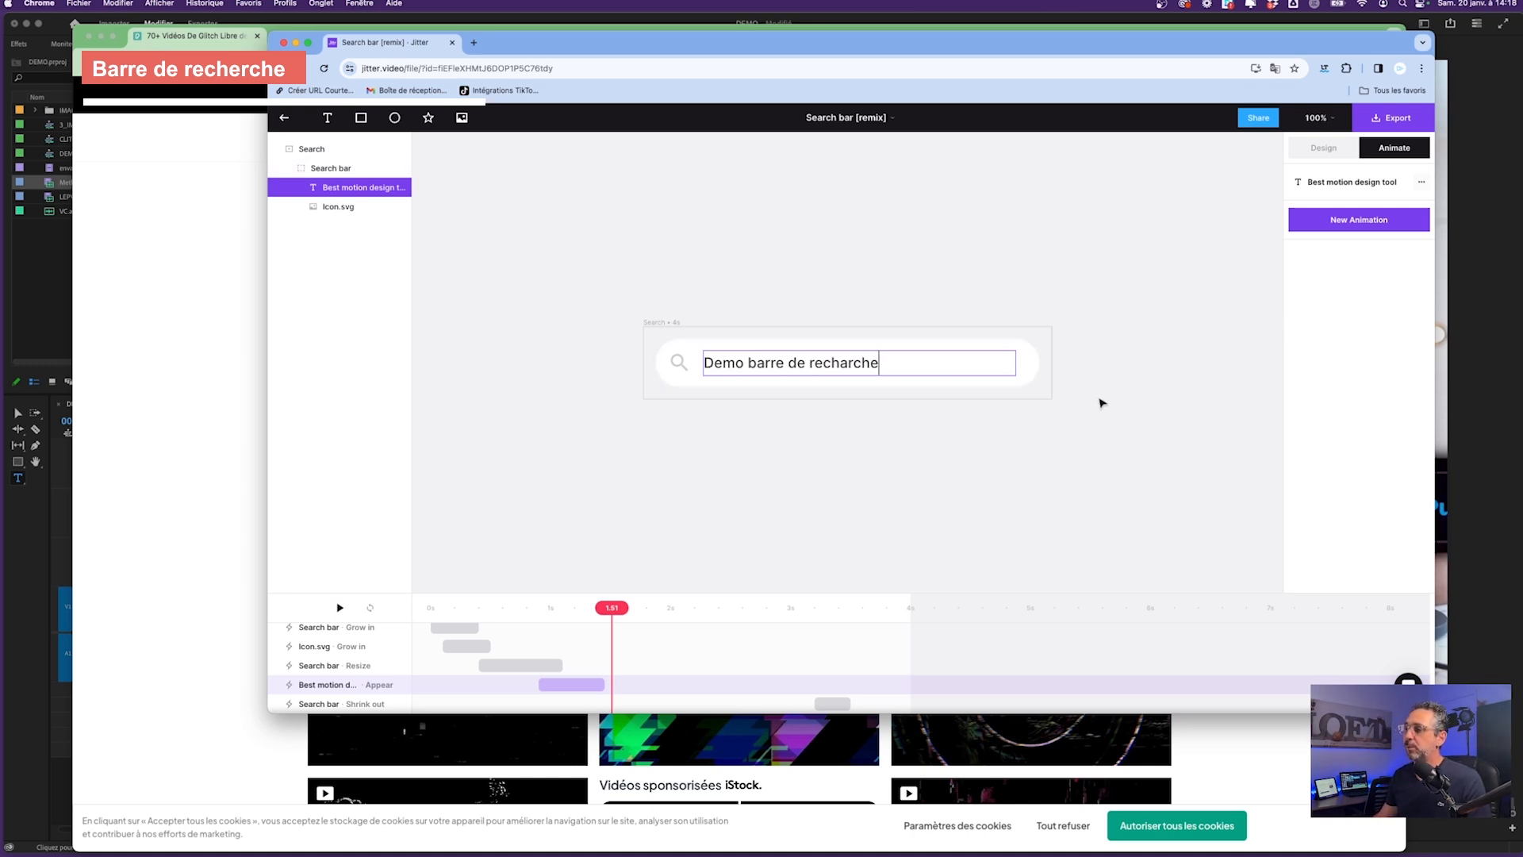
click(1124, 413)
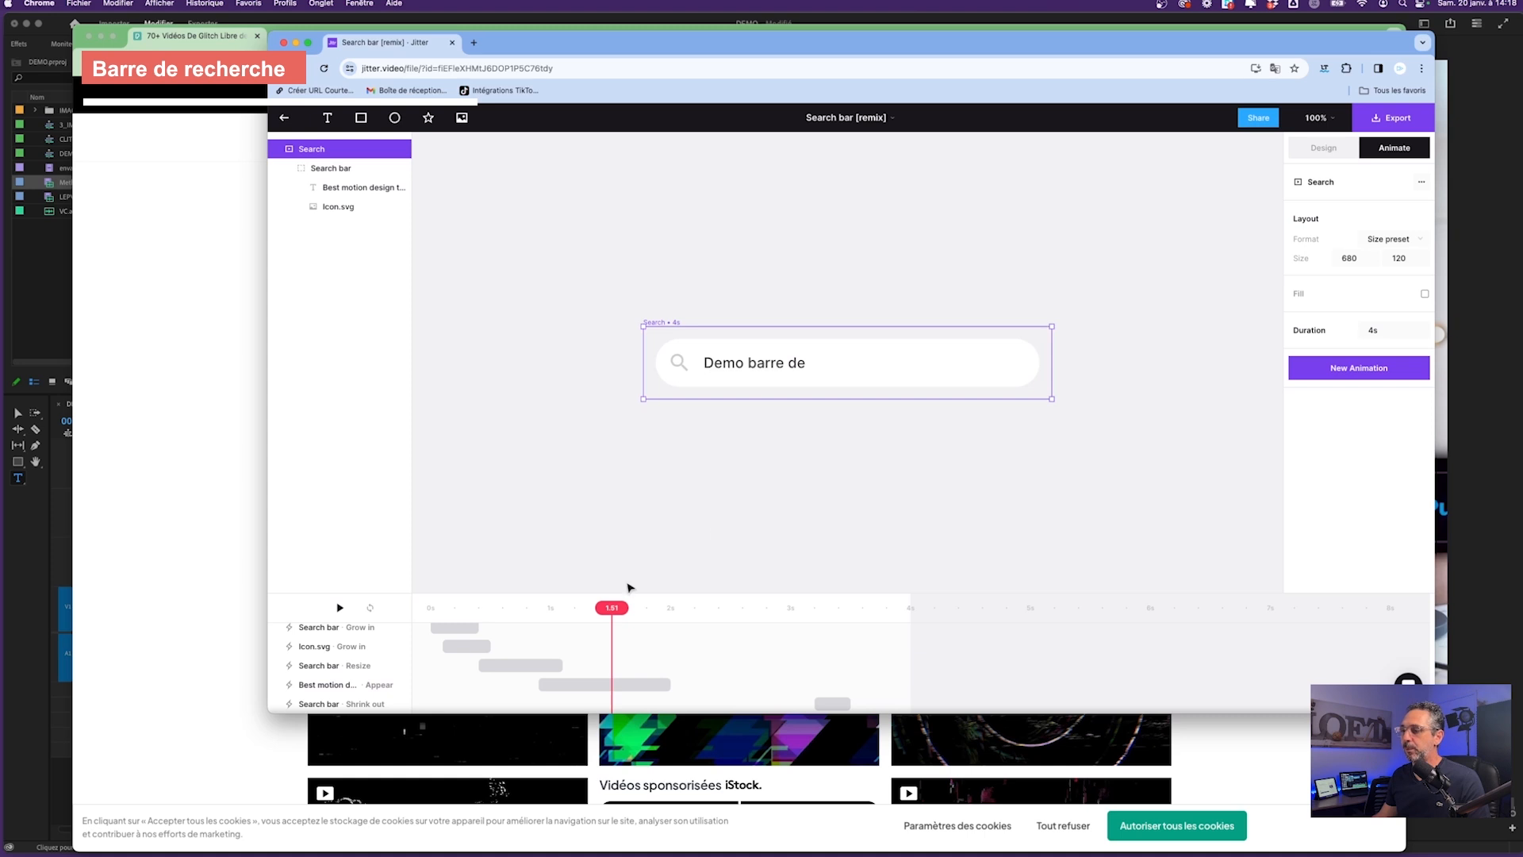
Correct the misspelled last word so the search bar text reads "Demo barre de recherche"
drag(610, 607, 708, 608)
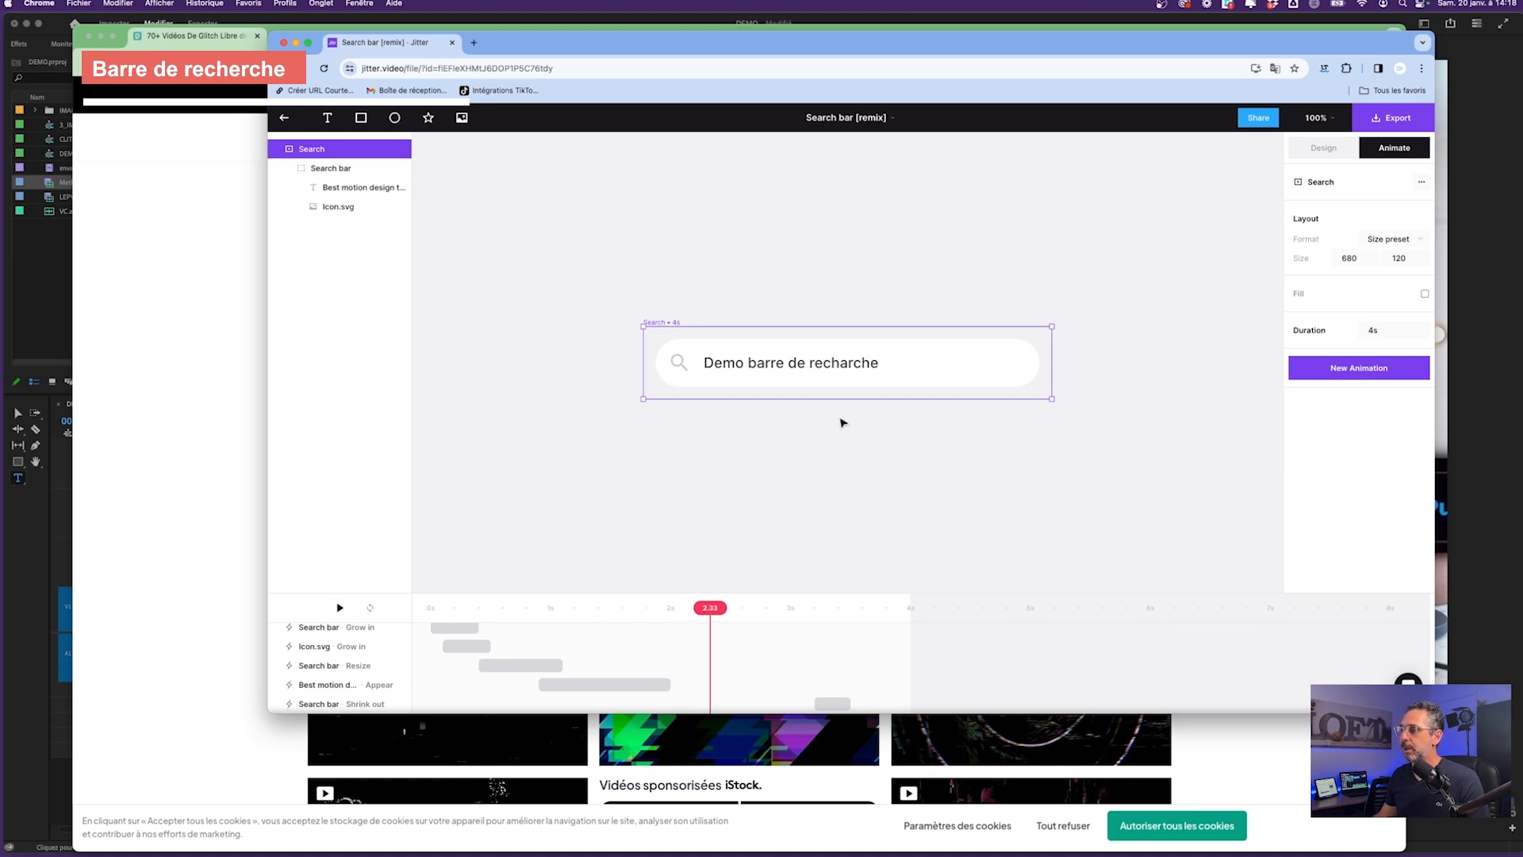
double_click(848, 368)
click(848, 367)
click(848, 365)
key(BackSpace)
text(e)
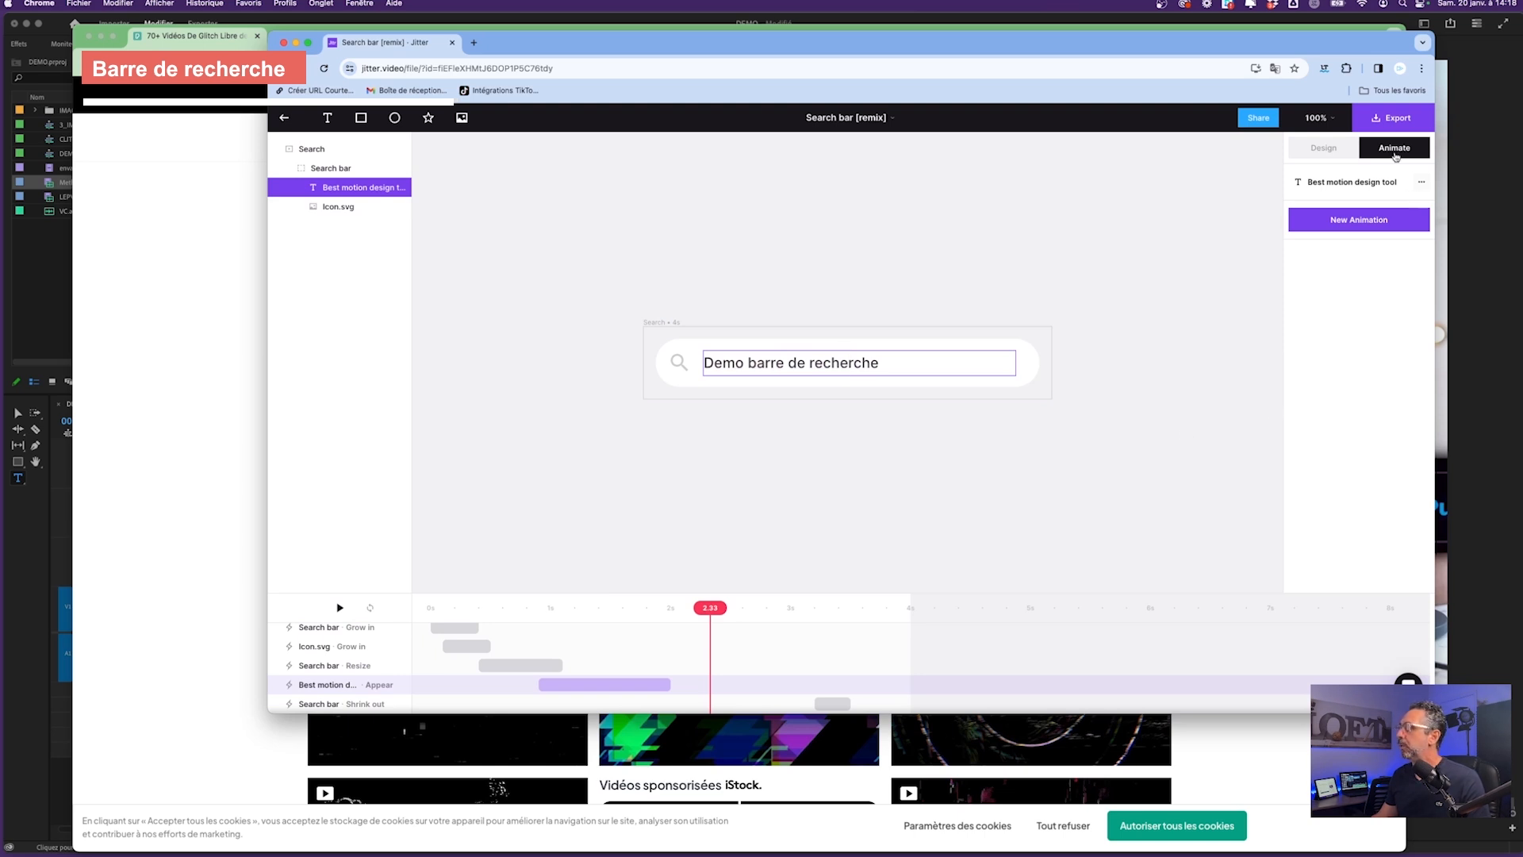
Export the search bar animation as 720p video and download the transparent MOV
click(1403, 125)
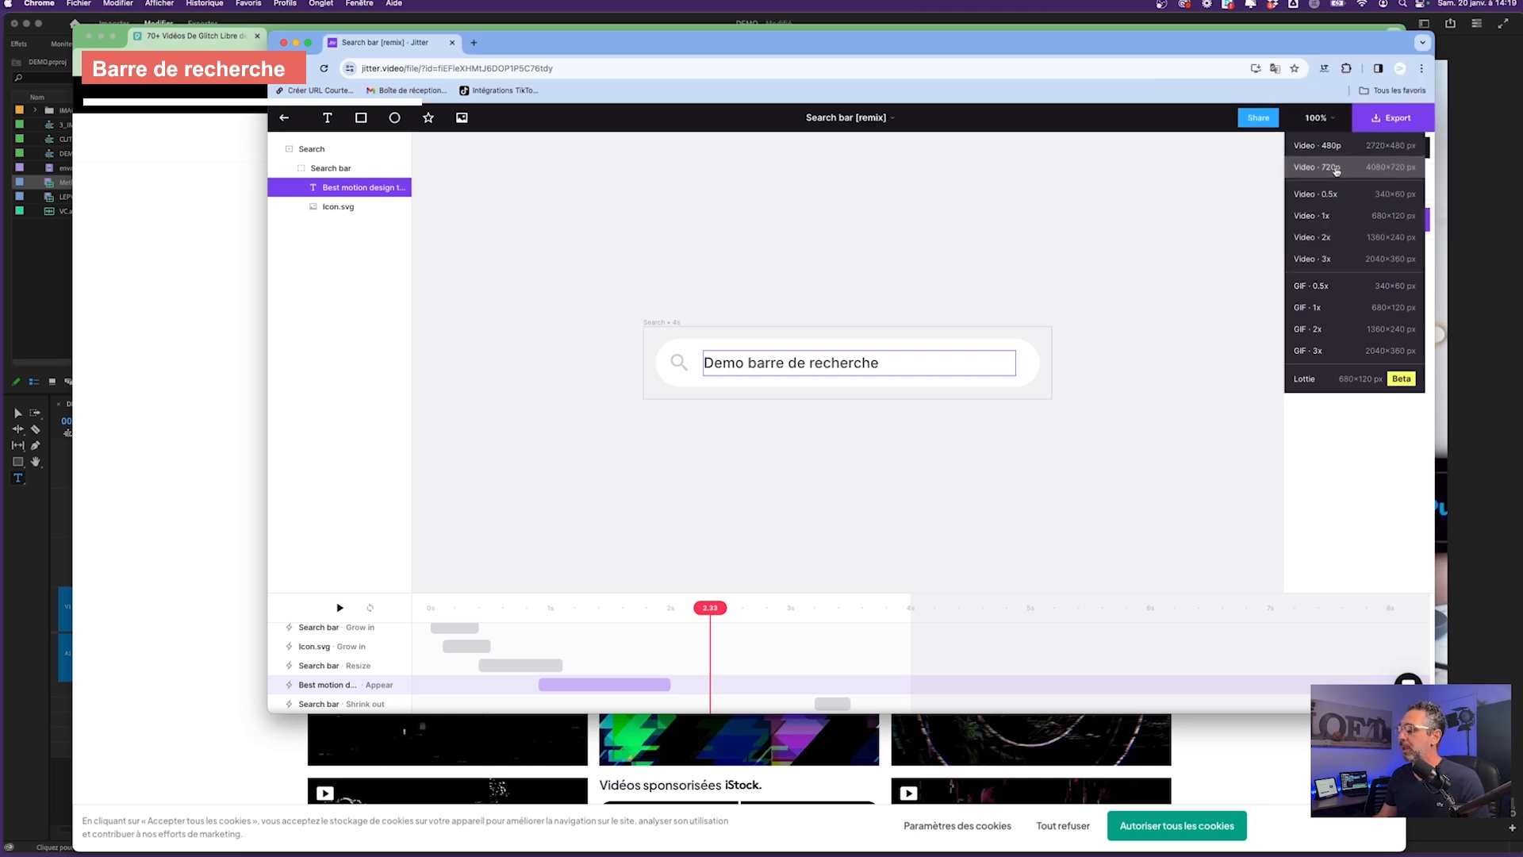
click(1337, 167)
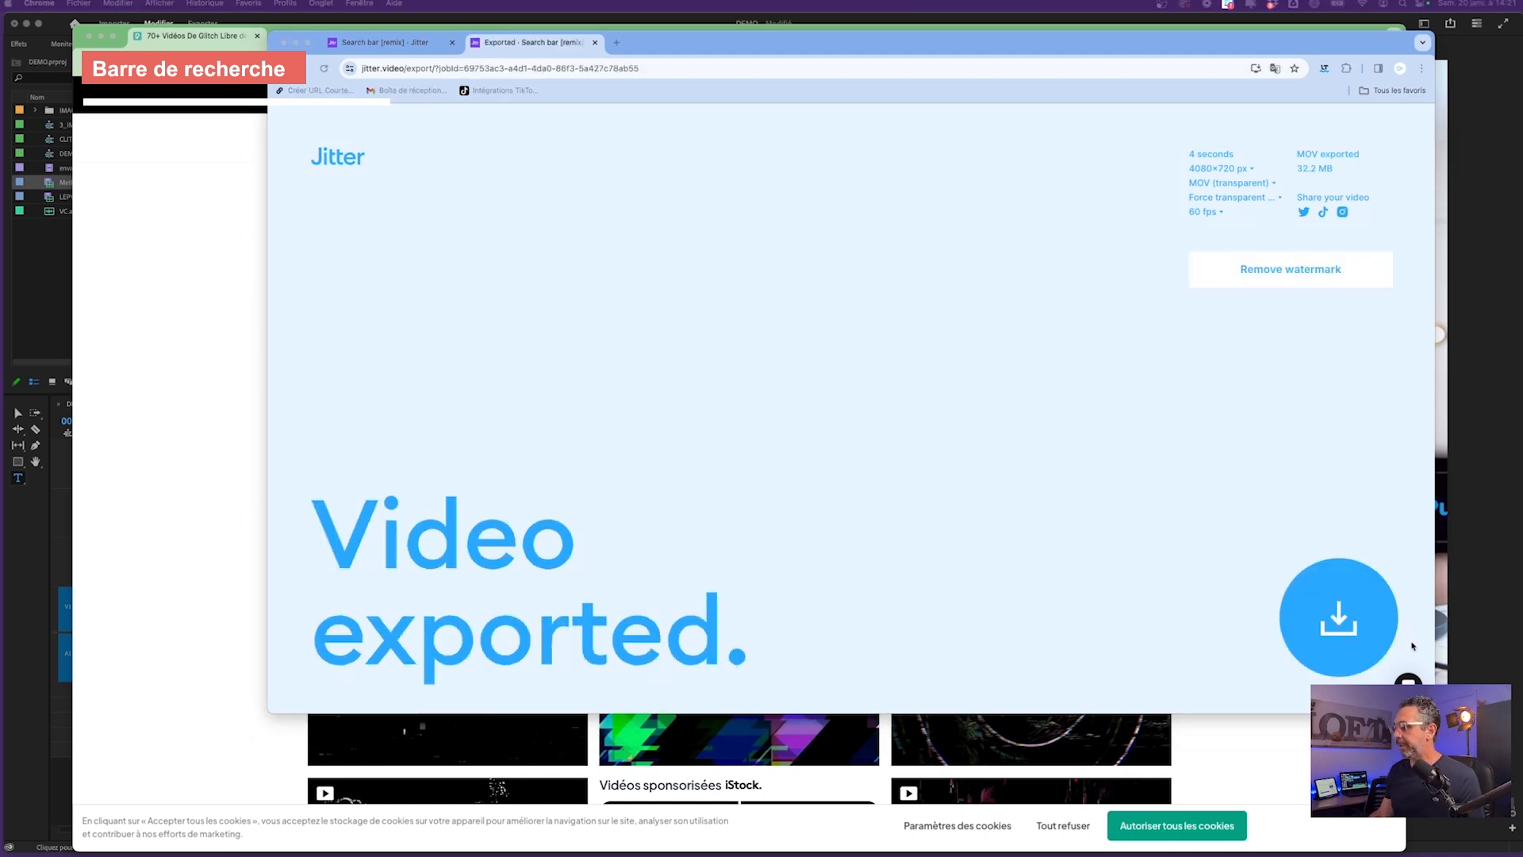
click(1338, 624)
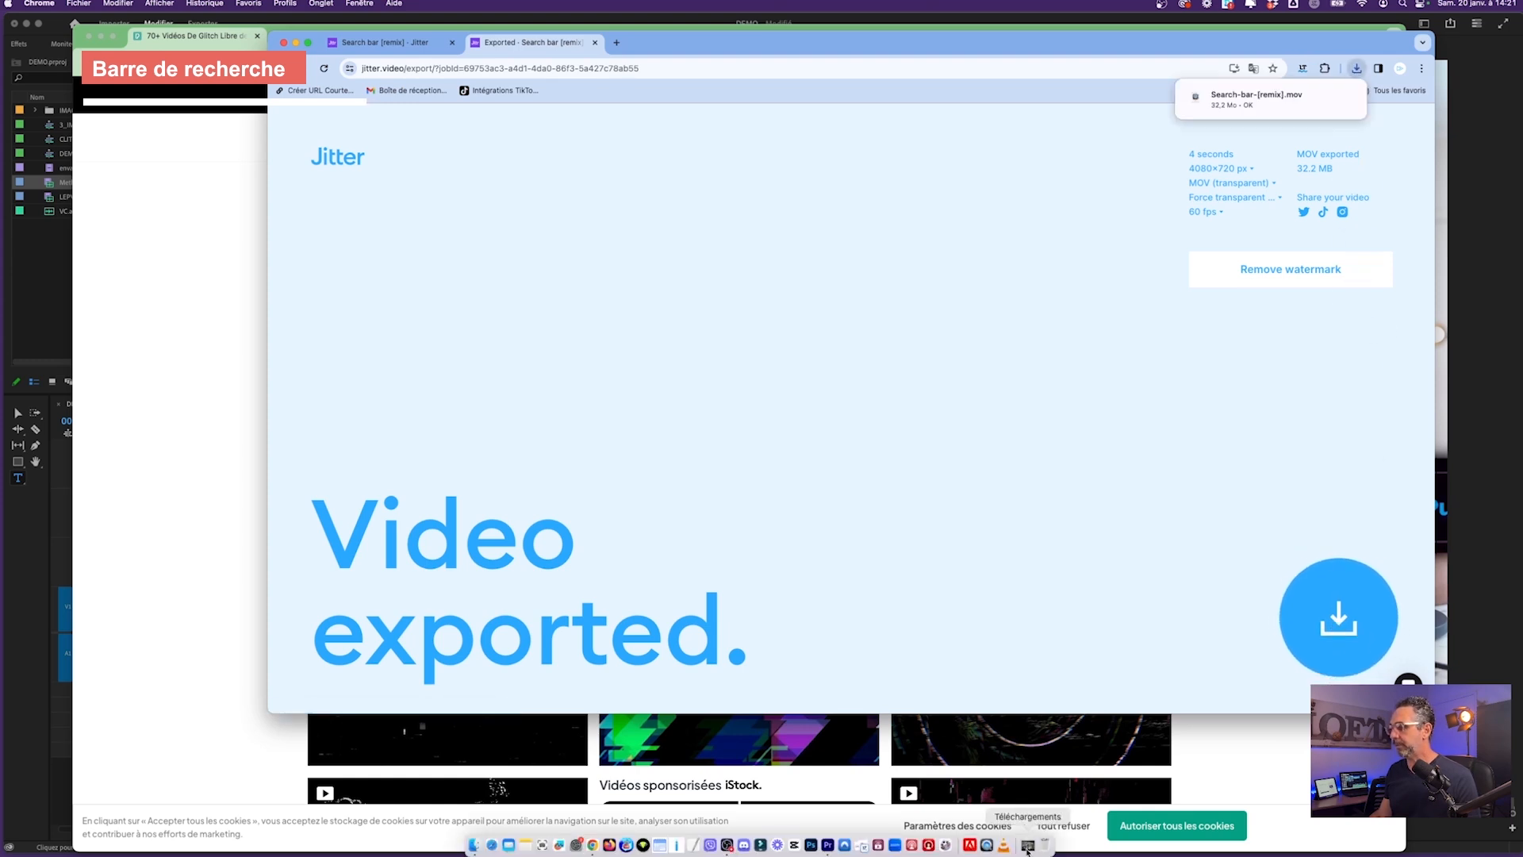
Open the Téléchargements folder in Finder and select Search-bar-[remix].mov
click(1029, 852)
click(1065, 772)
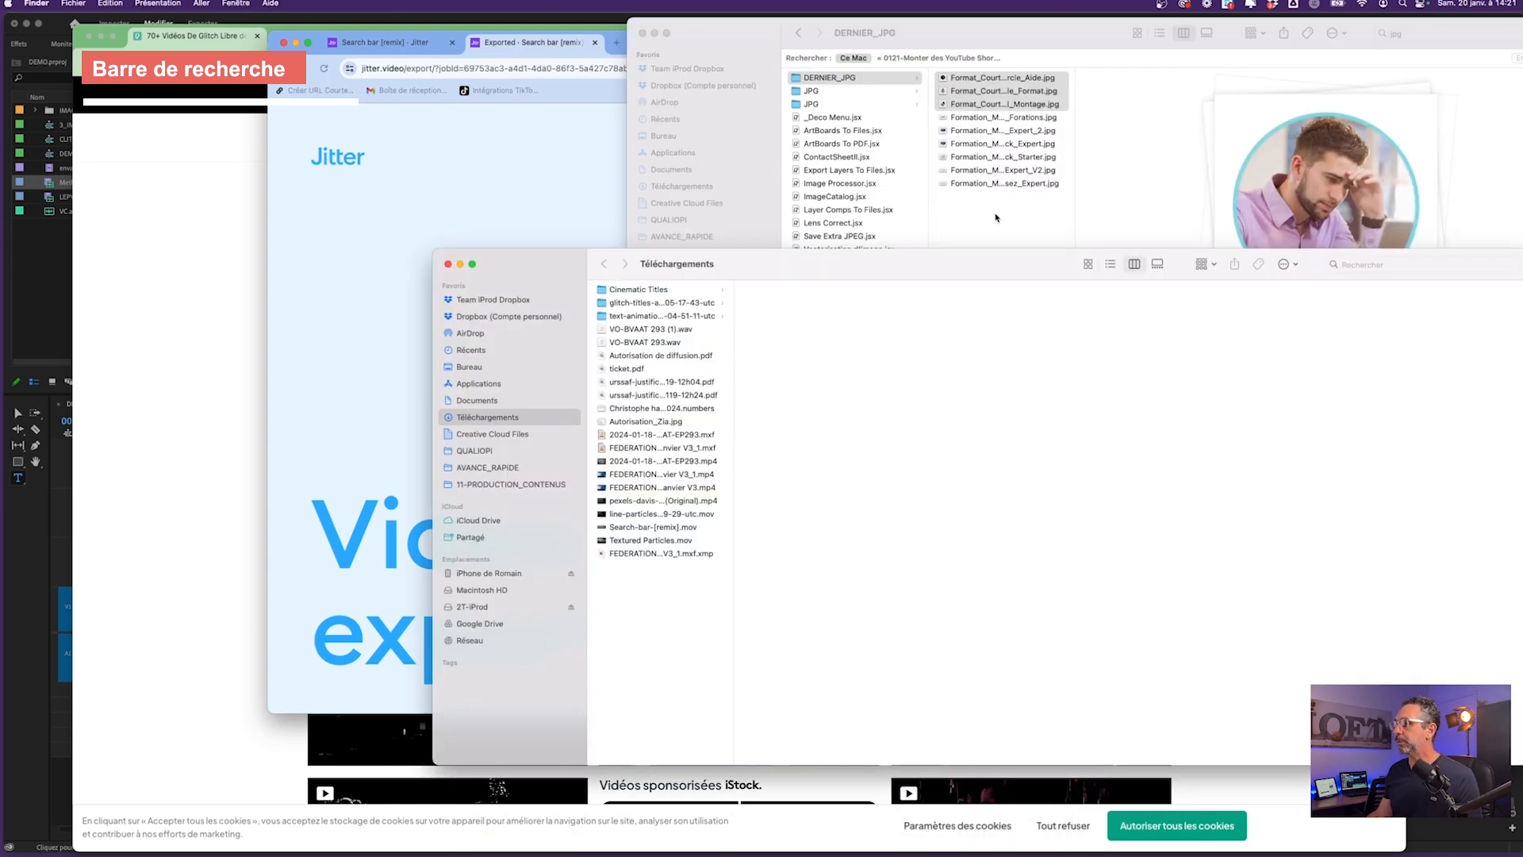
click(632, 357)
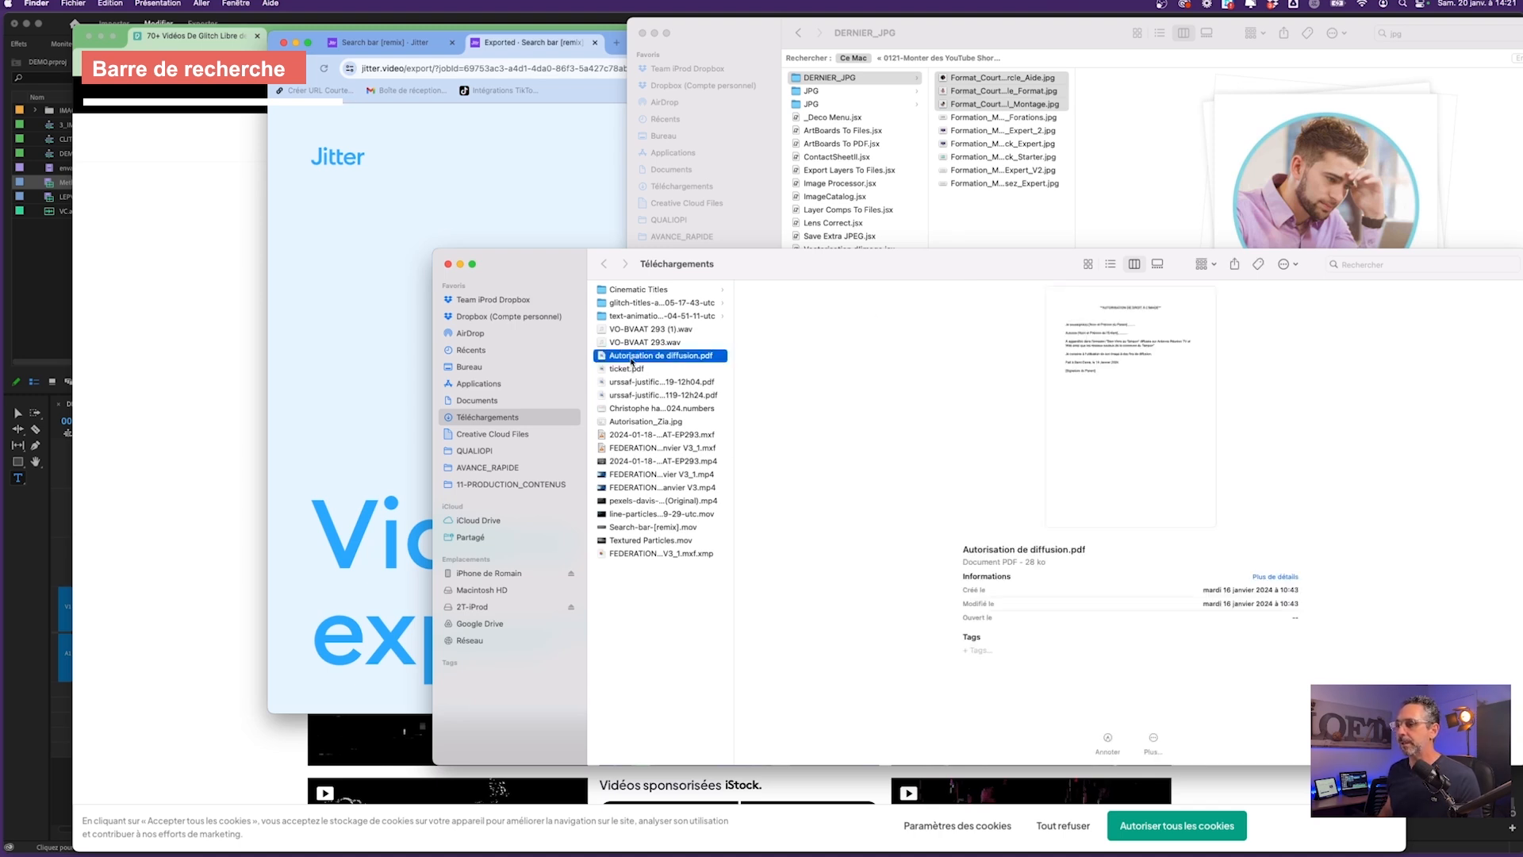
key(Down)
key(Down)
key(Down)
key(Down)
key(Down)
key(Down)
key(Down)
key(Down)
key(Down)
key(Down)
key(Down)
key(Down)
key(Down)
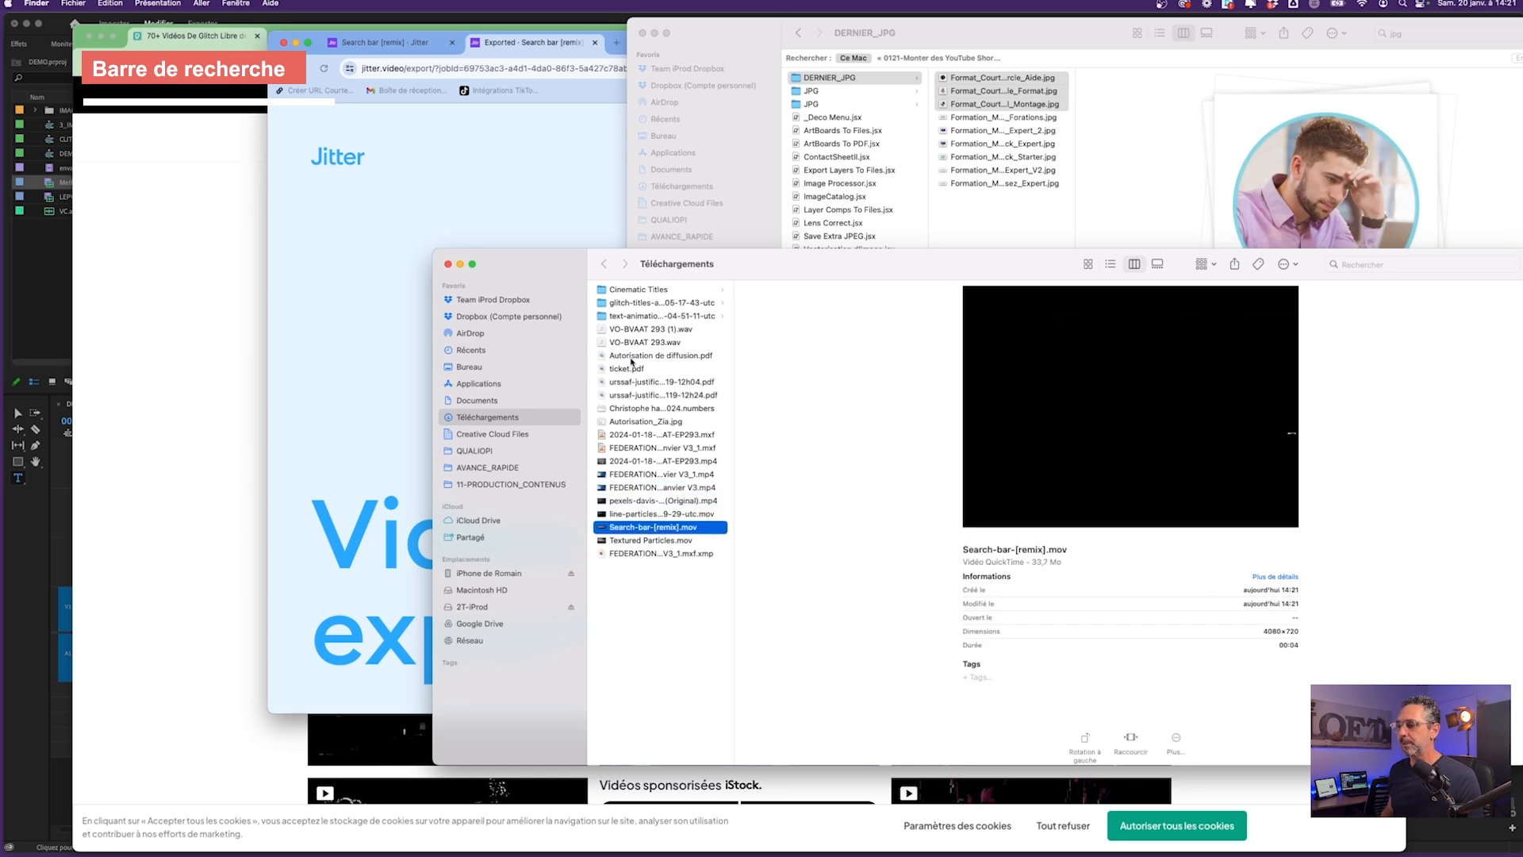
Preview Search-bar-[remix].mov and import it into the DEMO project in Premiere Pro
key(space)
key(space)
key(super+grave)
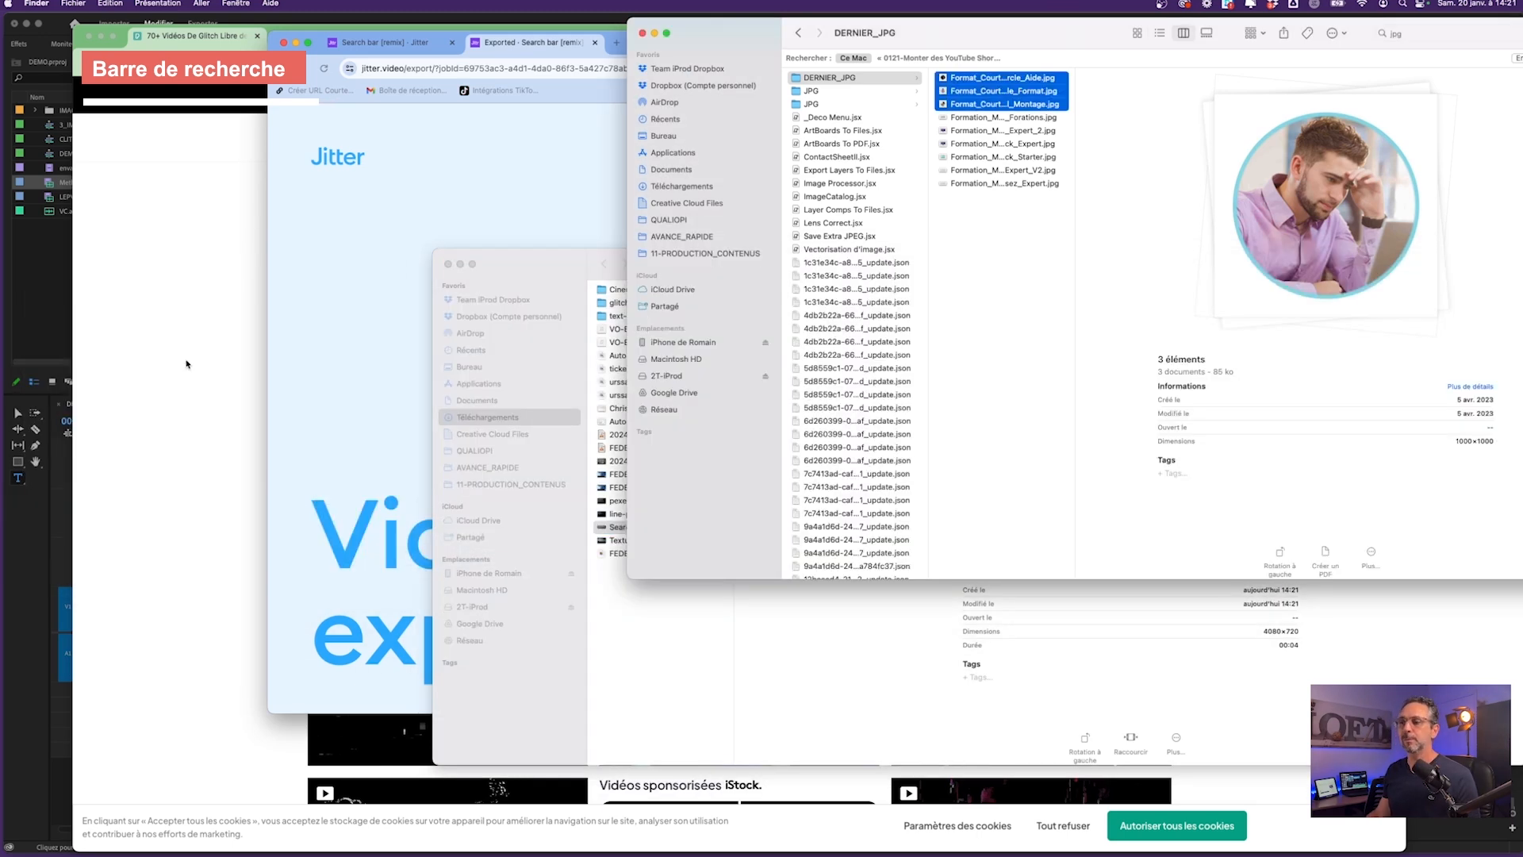
drag(609, 530, 44, 272)
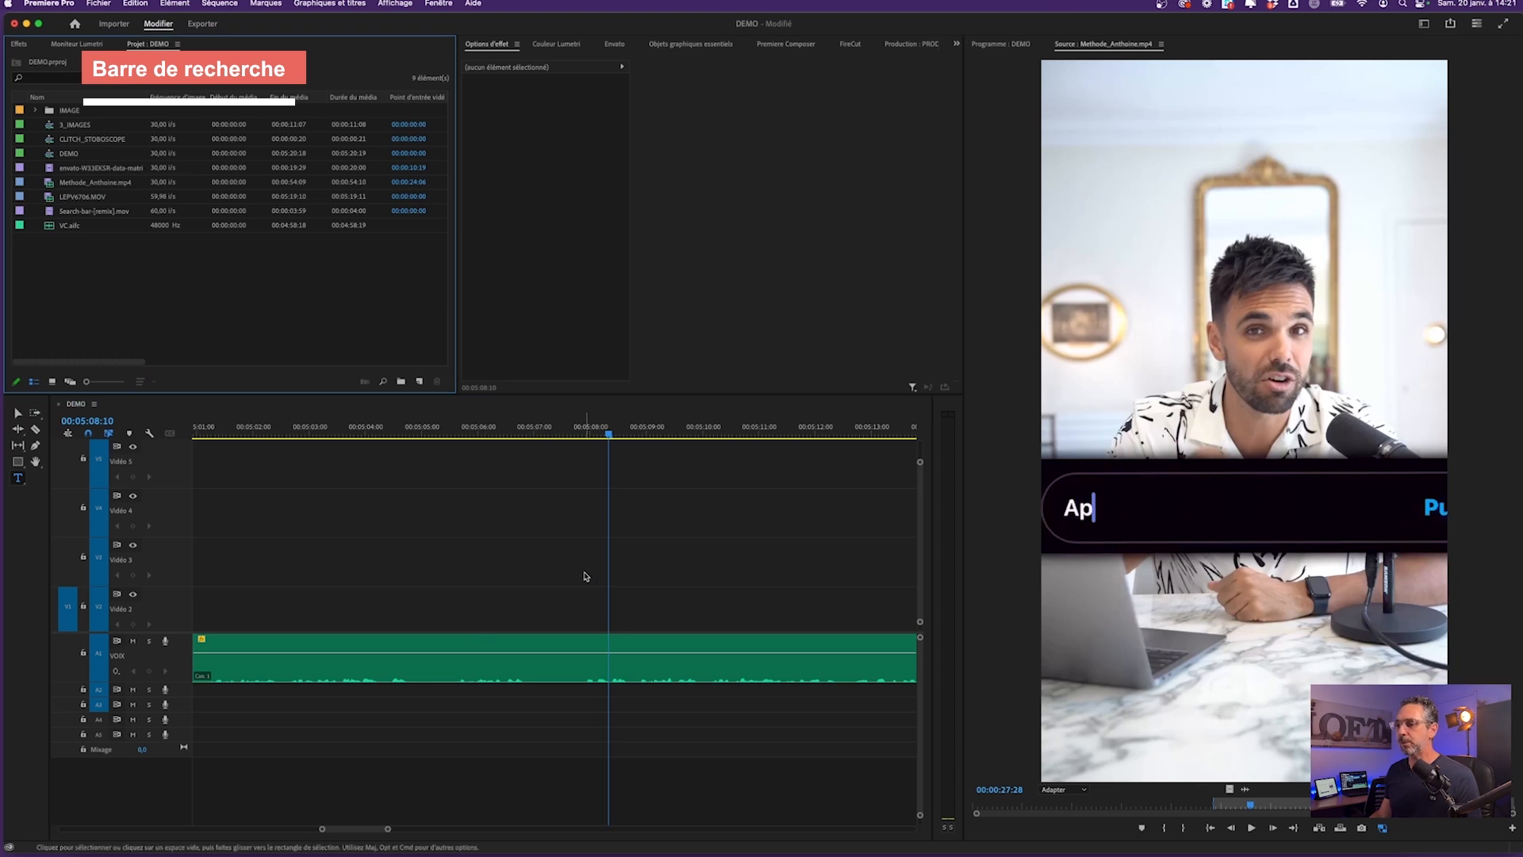
Place the search bar clip on the Vidéo 2 track above LEPV6704.MOV, starting at about 00:05:07
scroll(560, 599, down, 2)
drag(609, 433, 562, 435)
click(50, 212)
drag(49, 212, 625, 558)
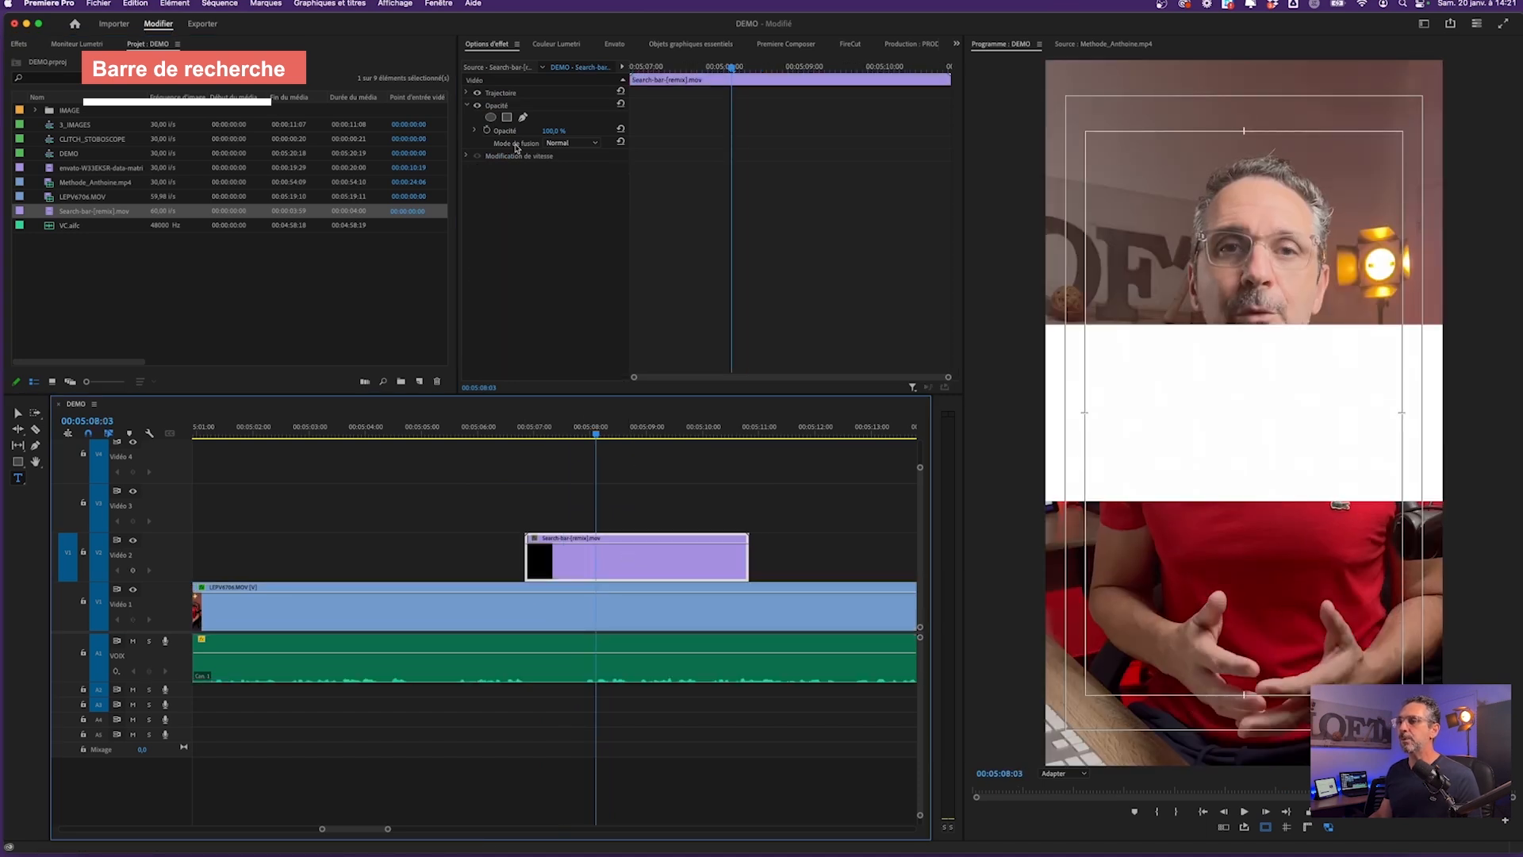
Set the search bar clip's scale to 22 so the whole bar fits in the vertical frame
click(467, 93)
drag(550, 121, 513, 120)
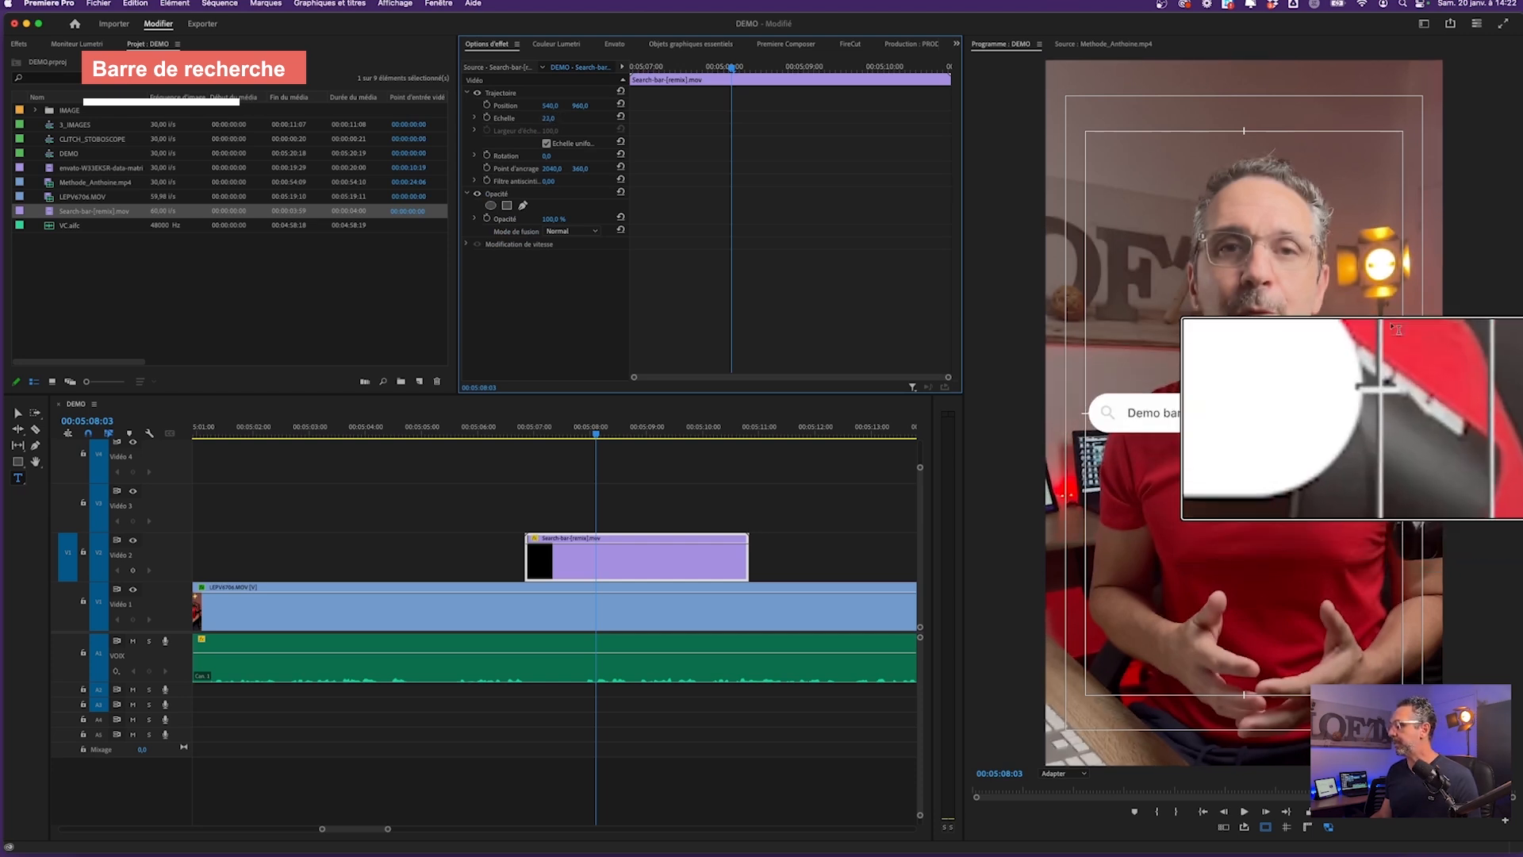
scroll(1400, 423, down, 3)
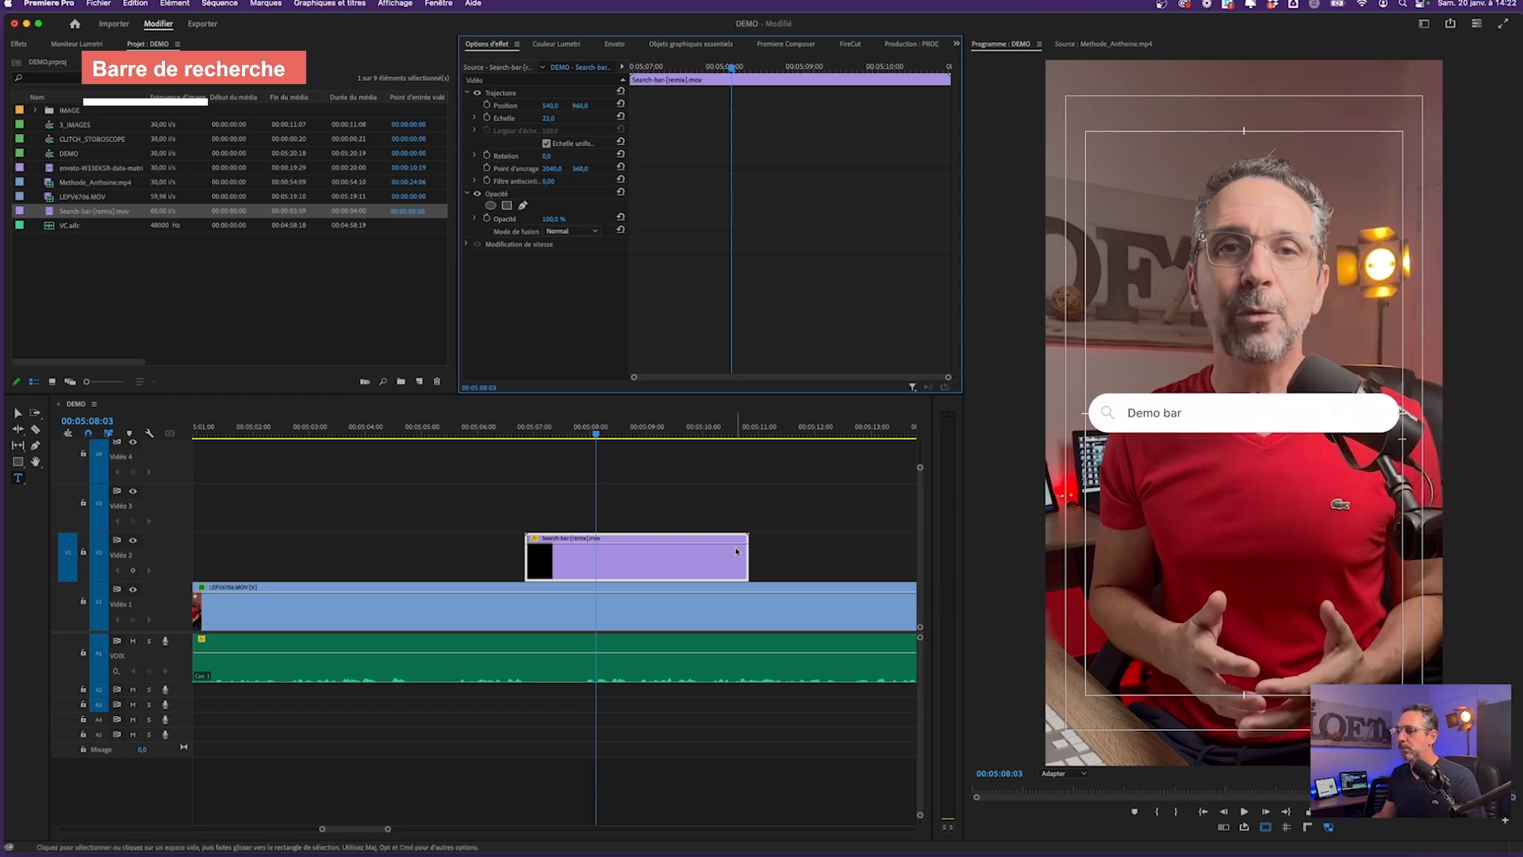
Hide the watermark below the search bar's right end with a small four-point free Bézier opacity mask set to inverted
click(677, 561)
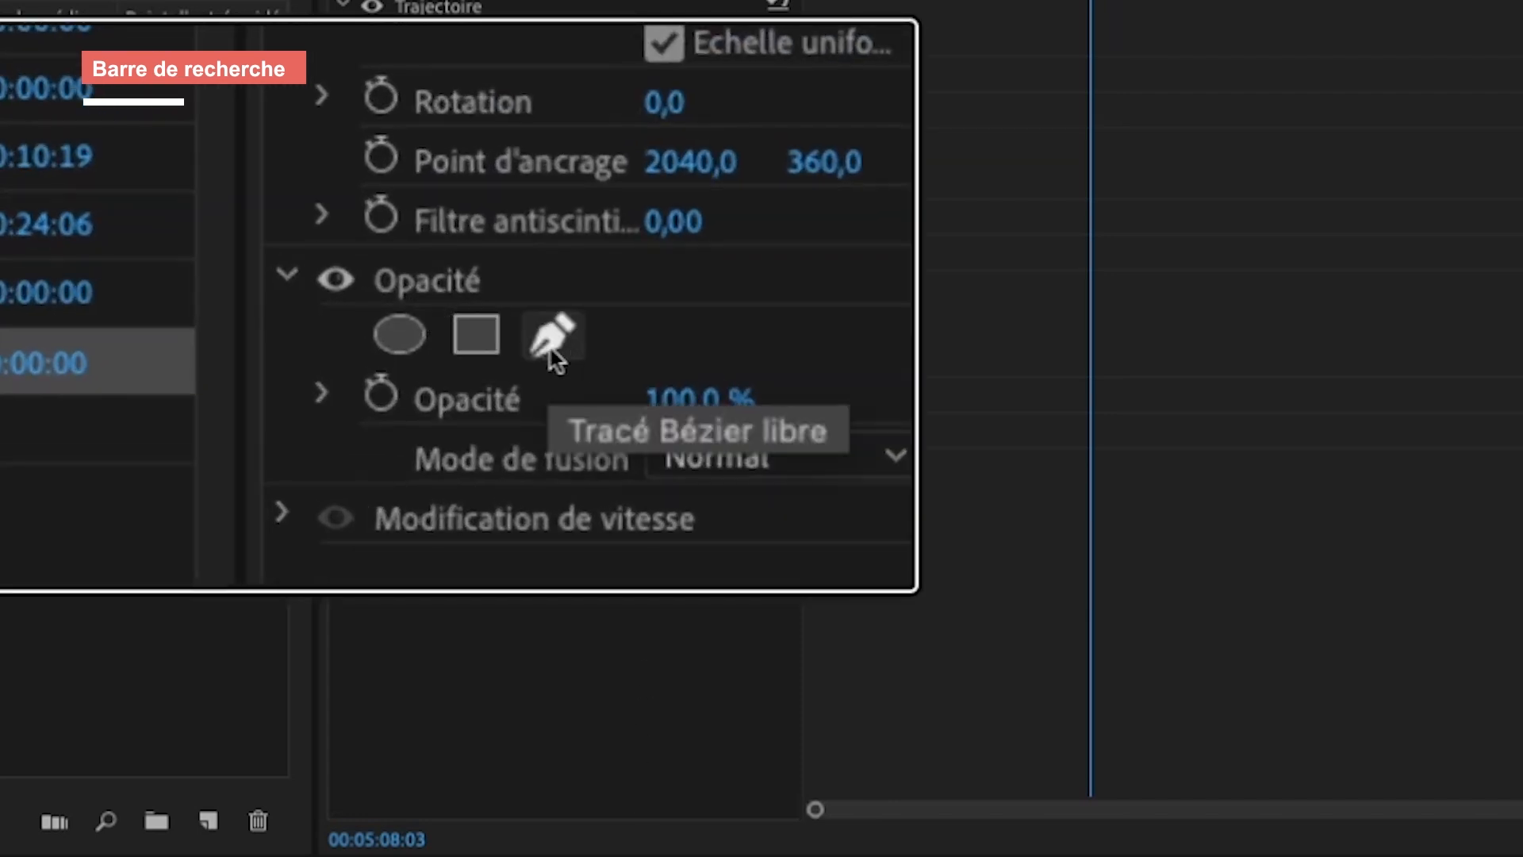
click(553, 338)
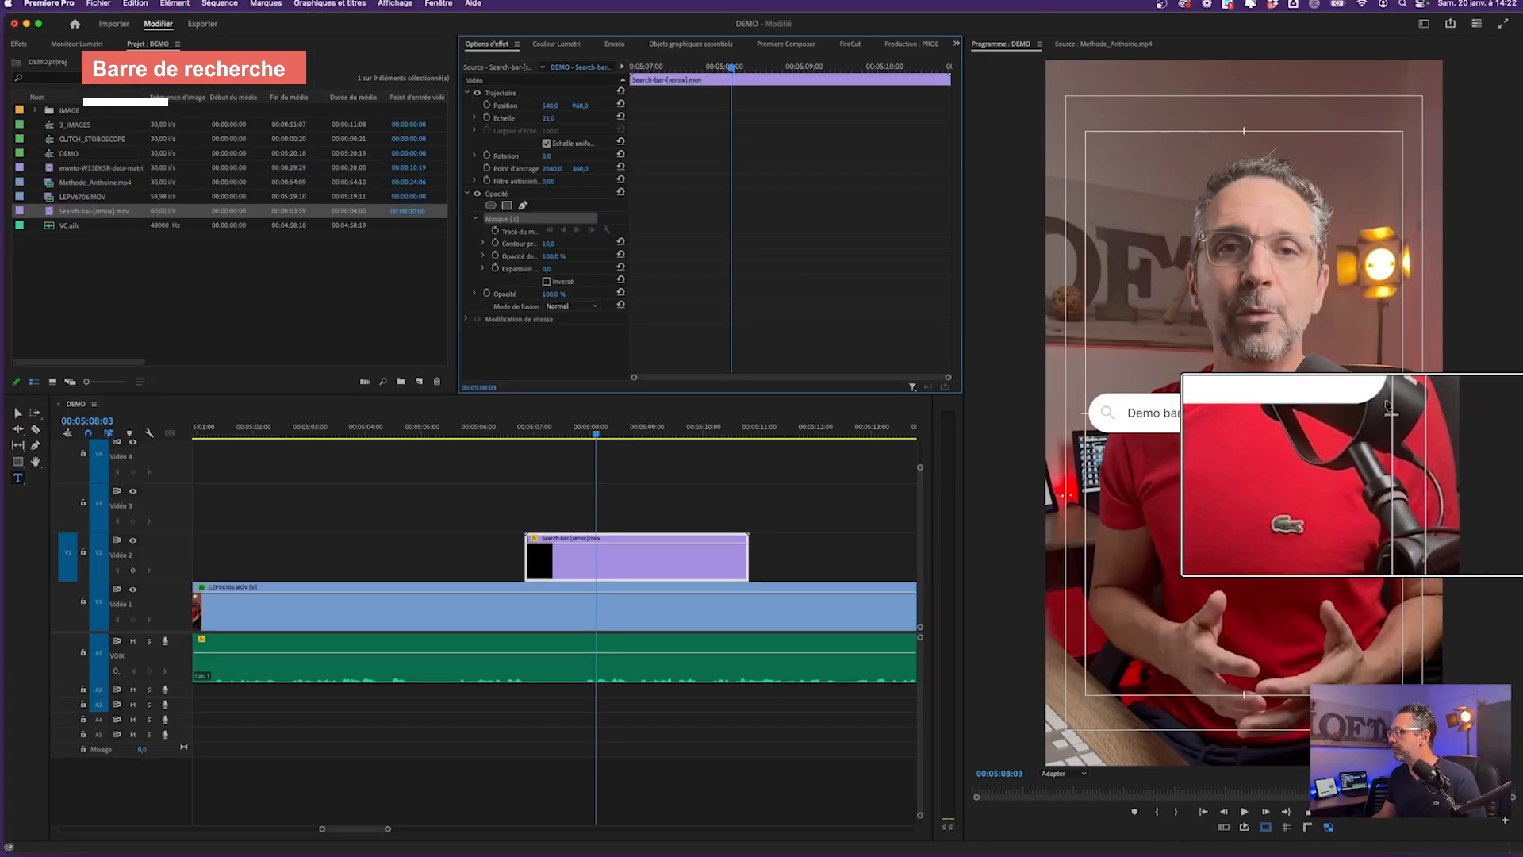
click(1375, 412)
click(1375, 425)
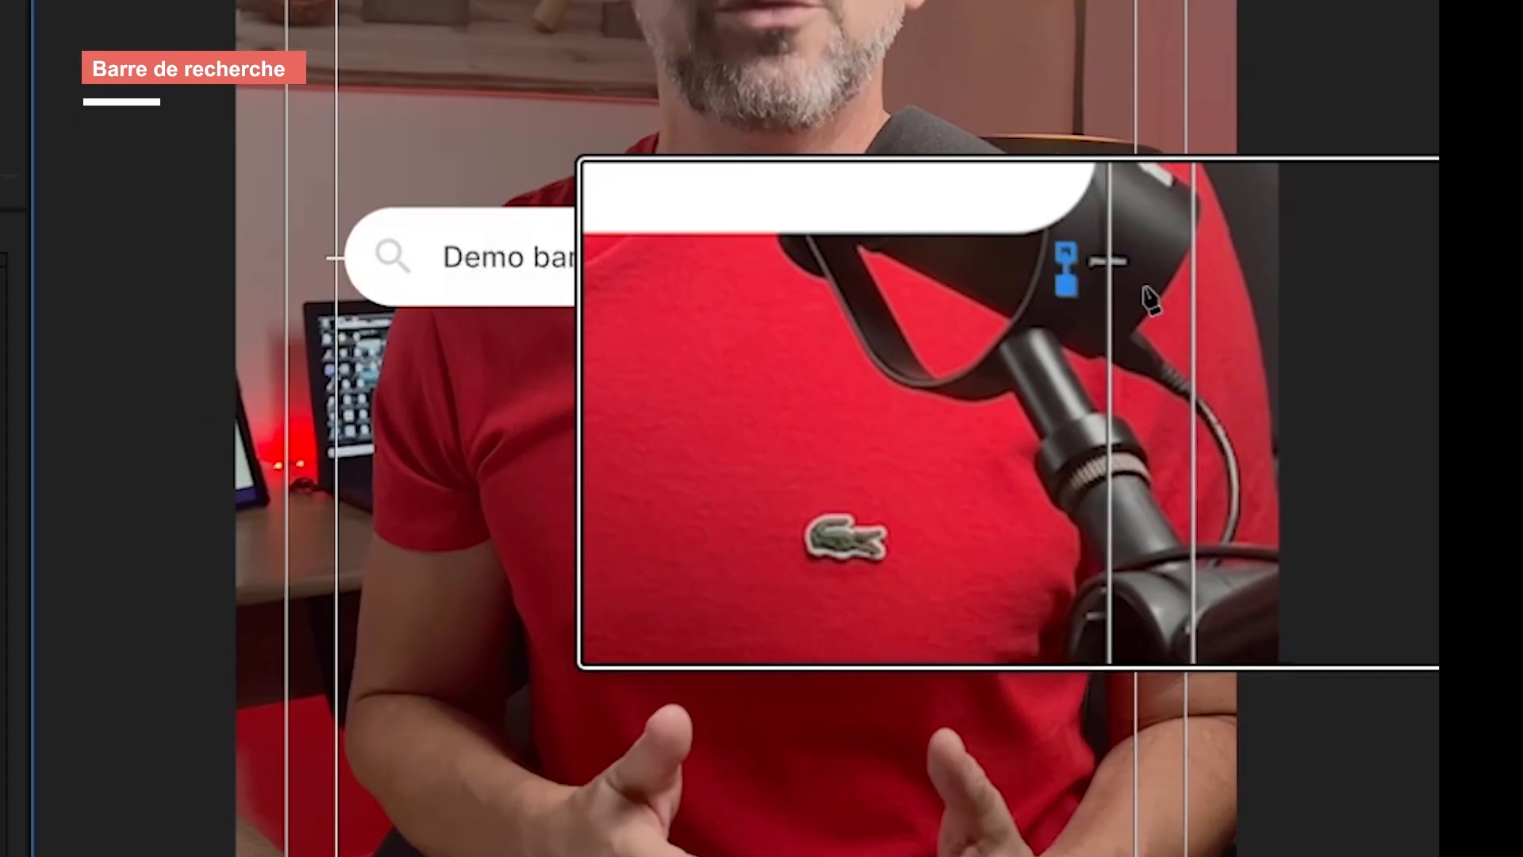
click(1145, 287)
click(1144, 250)
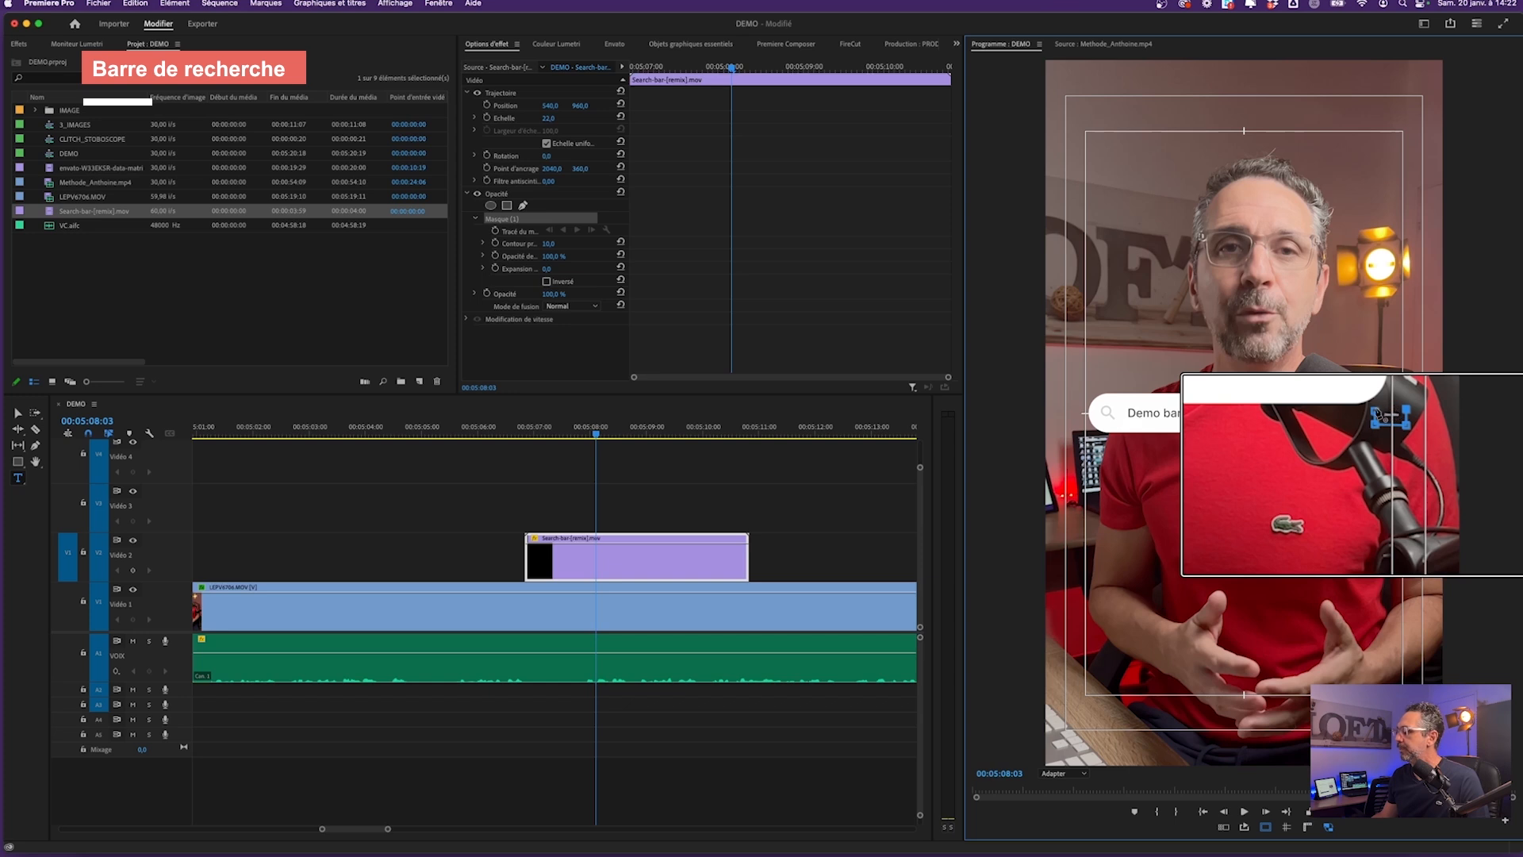
click(1375, 411)
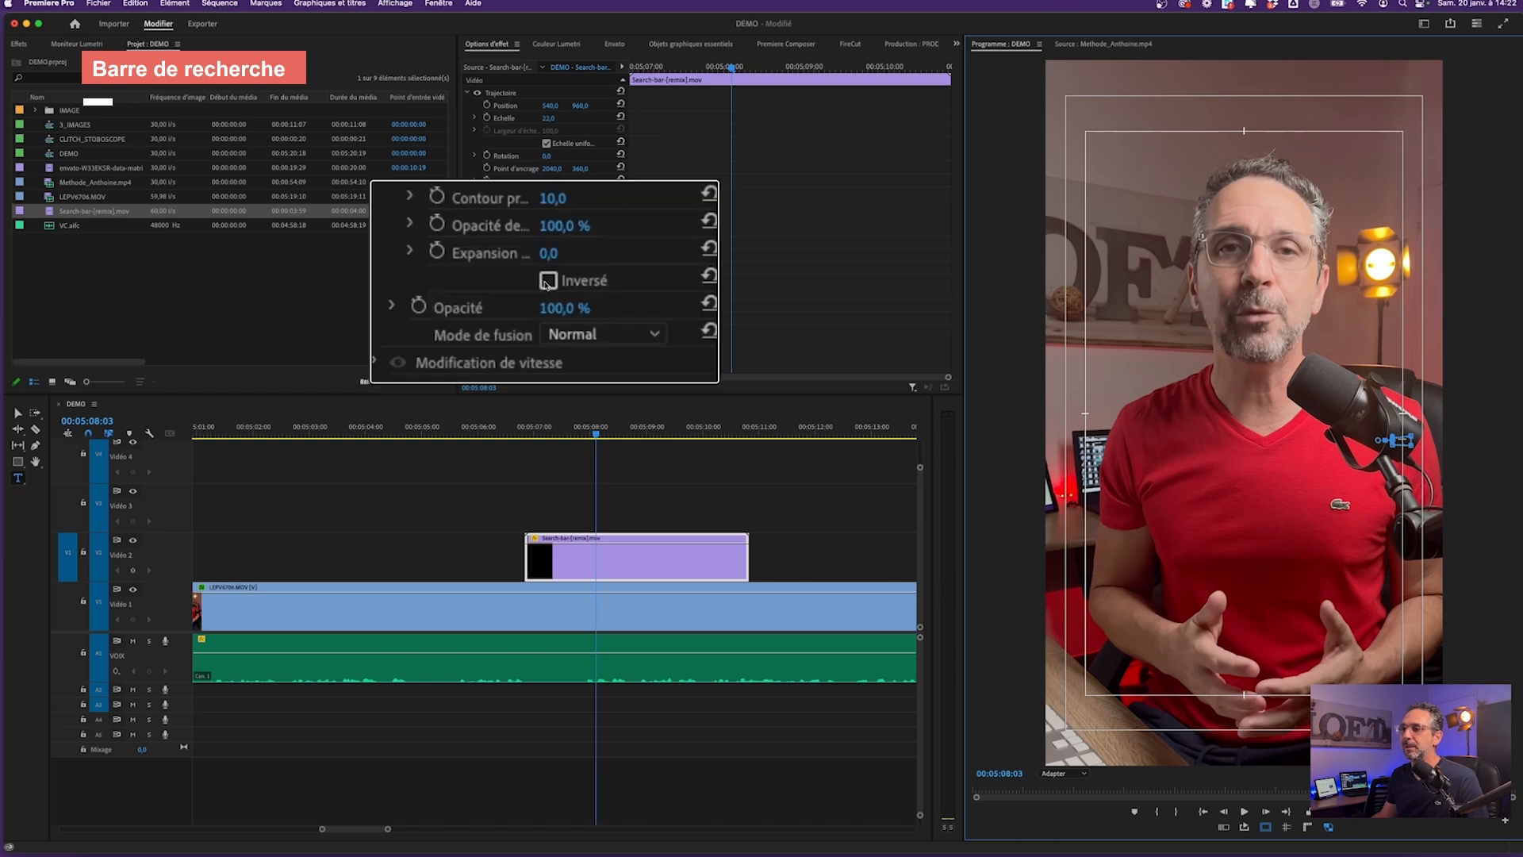
click(547, 281)
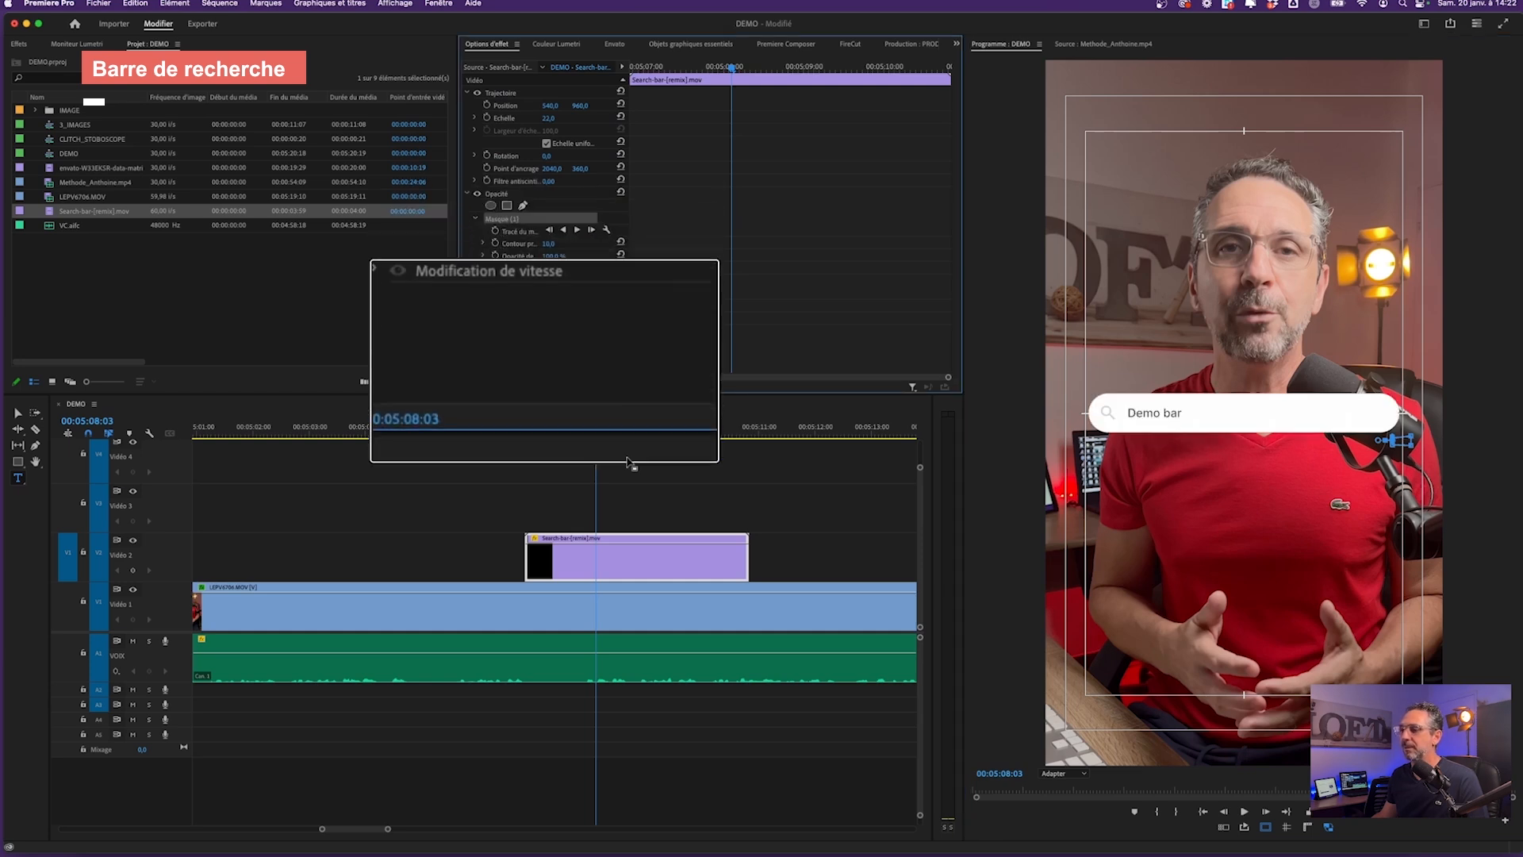
Play the search bar clip from its start in the DEMO sequence to check the masked animation
click(539, 430)
key(space)
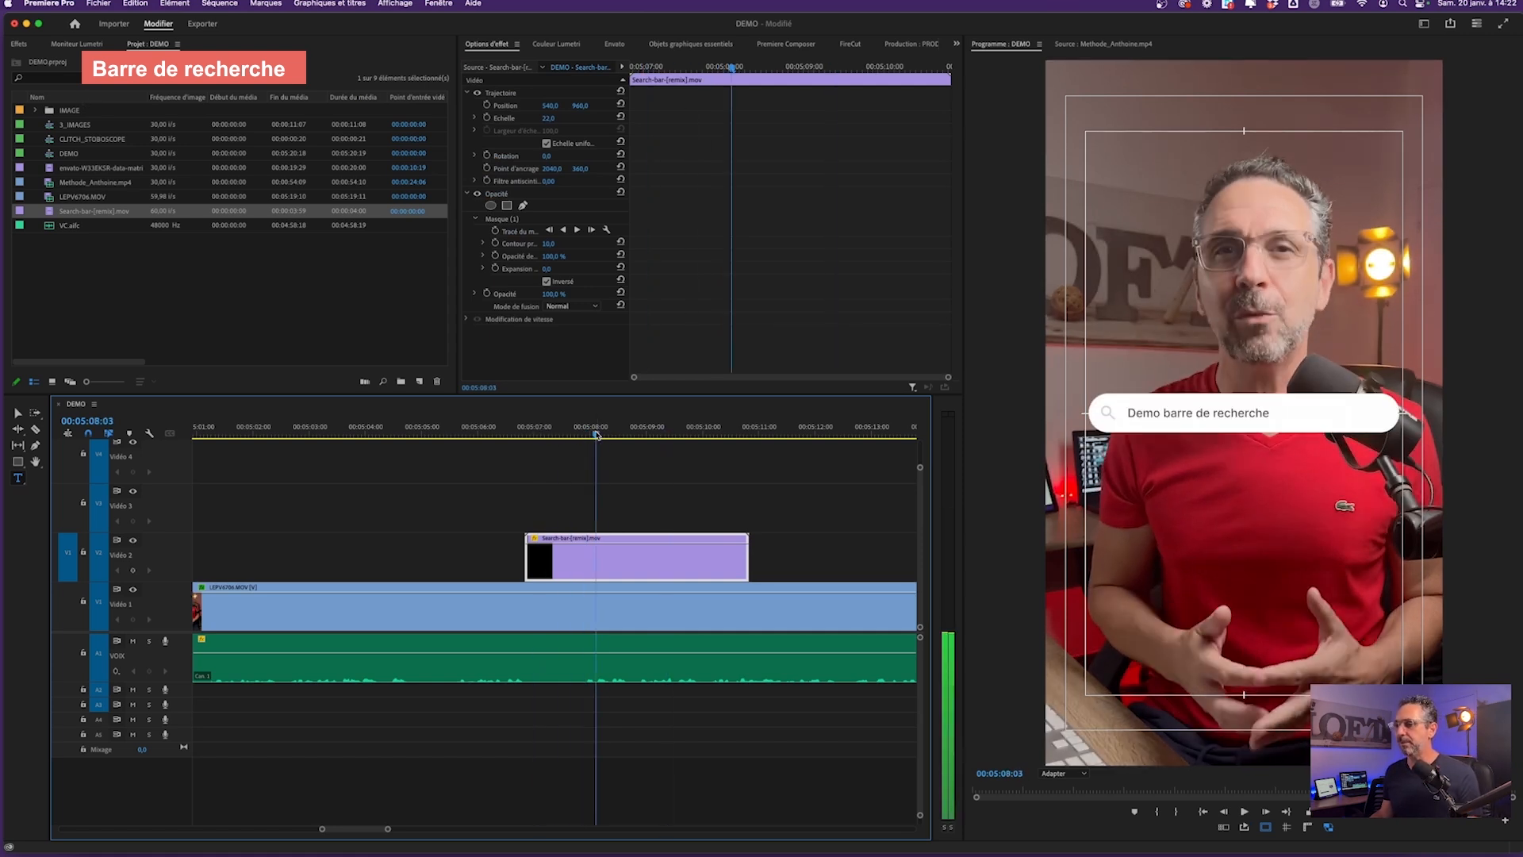
click(619, 436)
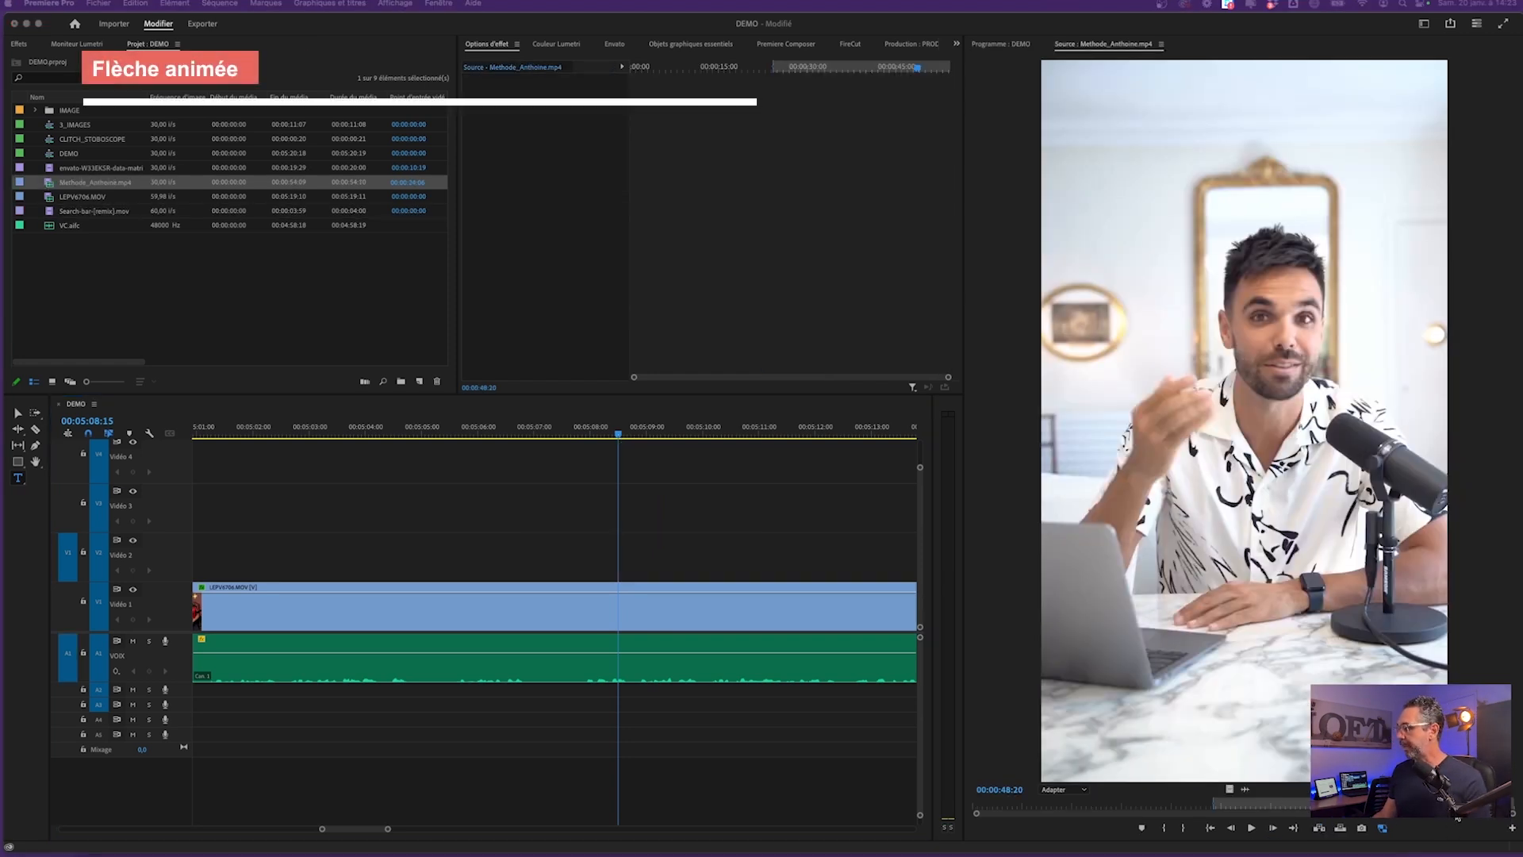
Mark an in point at 00:00:48:20 in Methode_Anthoine.mp4, play the red arrow example, and return to the DEMO sequence near 00:05:08
key(i)
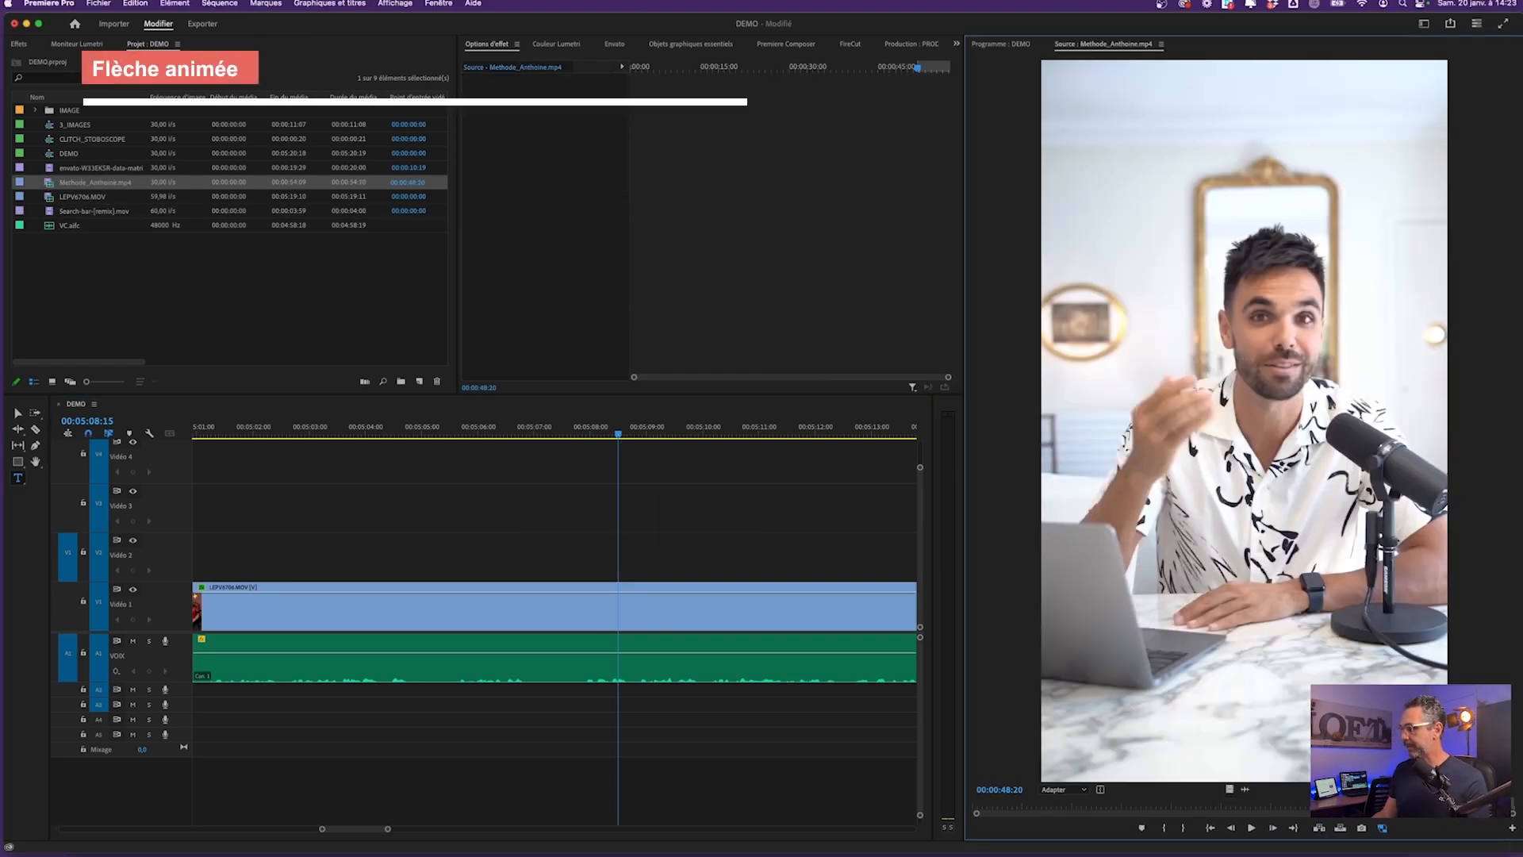
key(space)
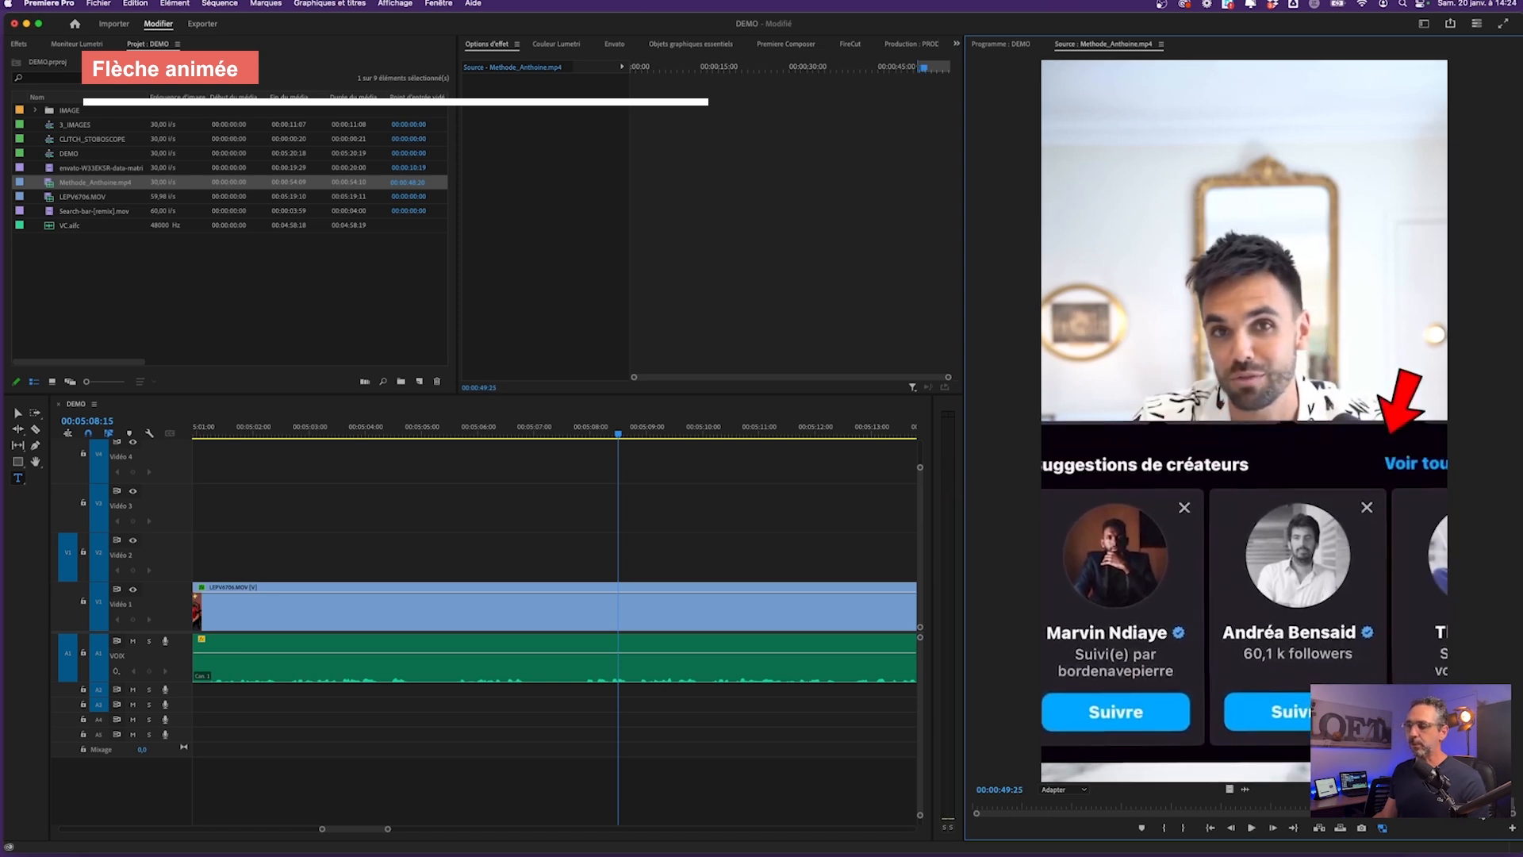
click(585, 554)
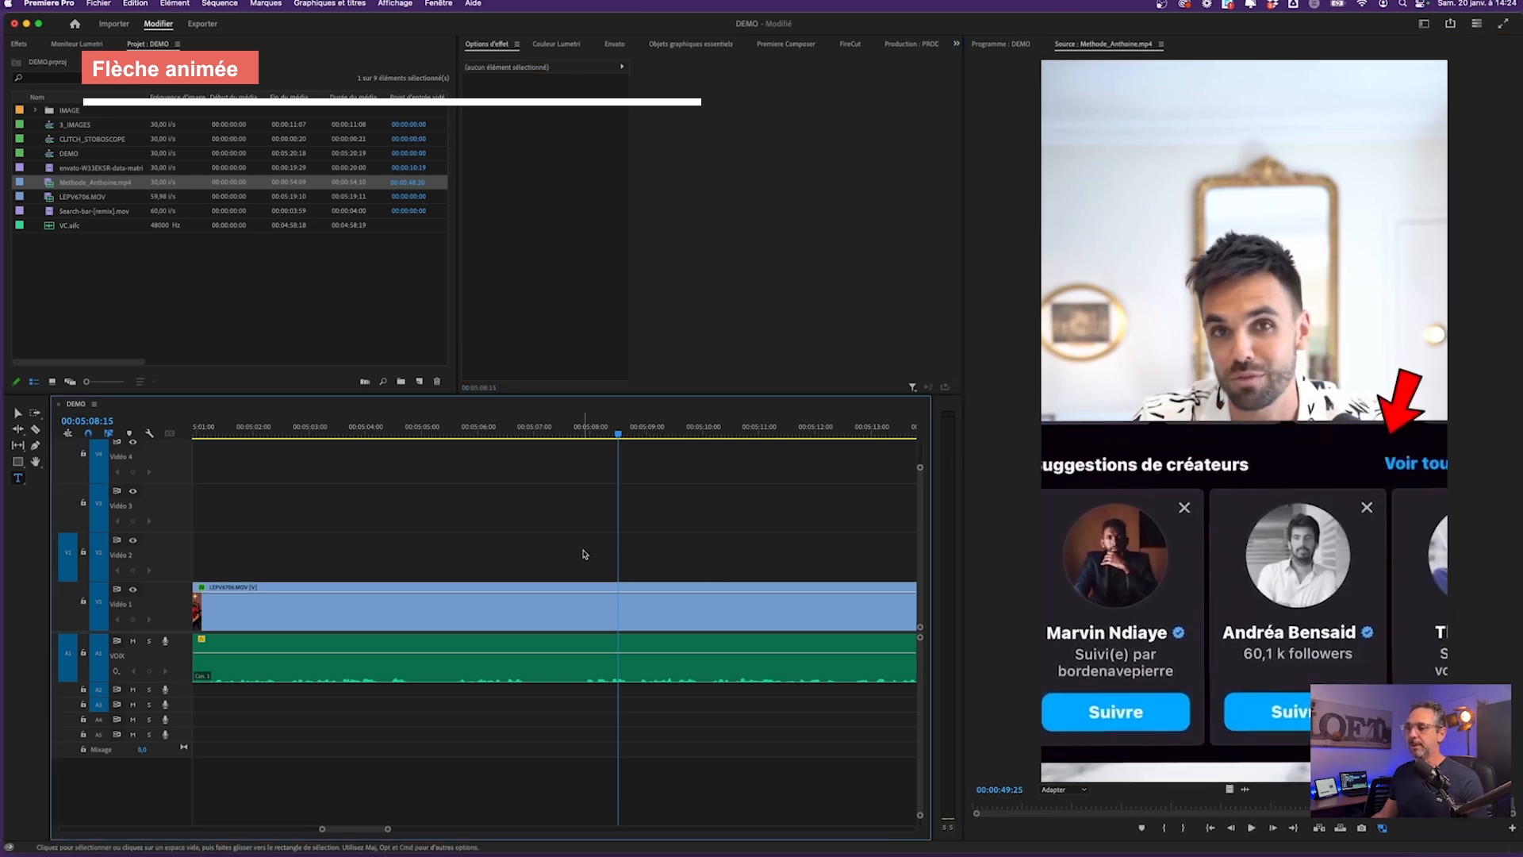
click(590, 437)
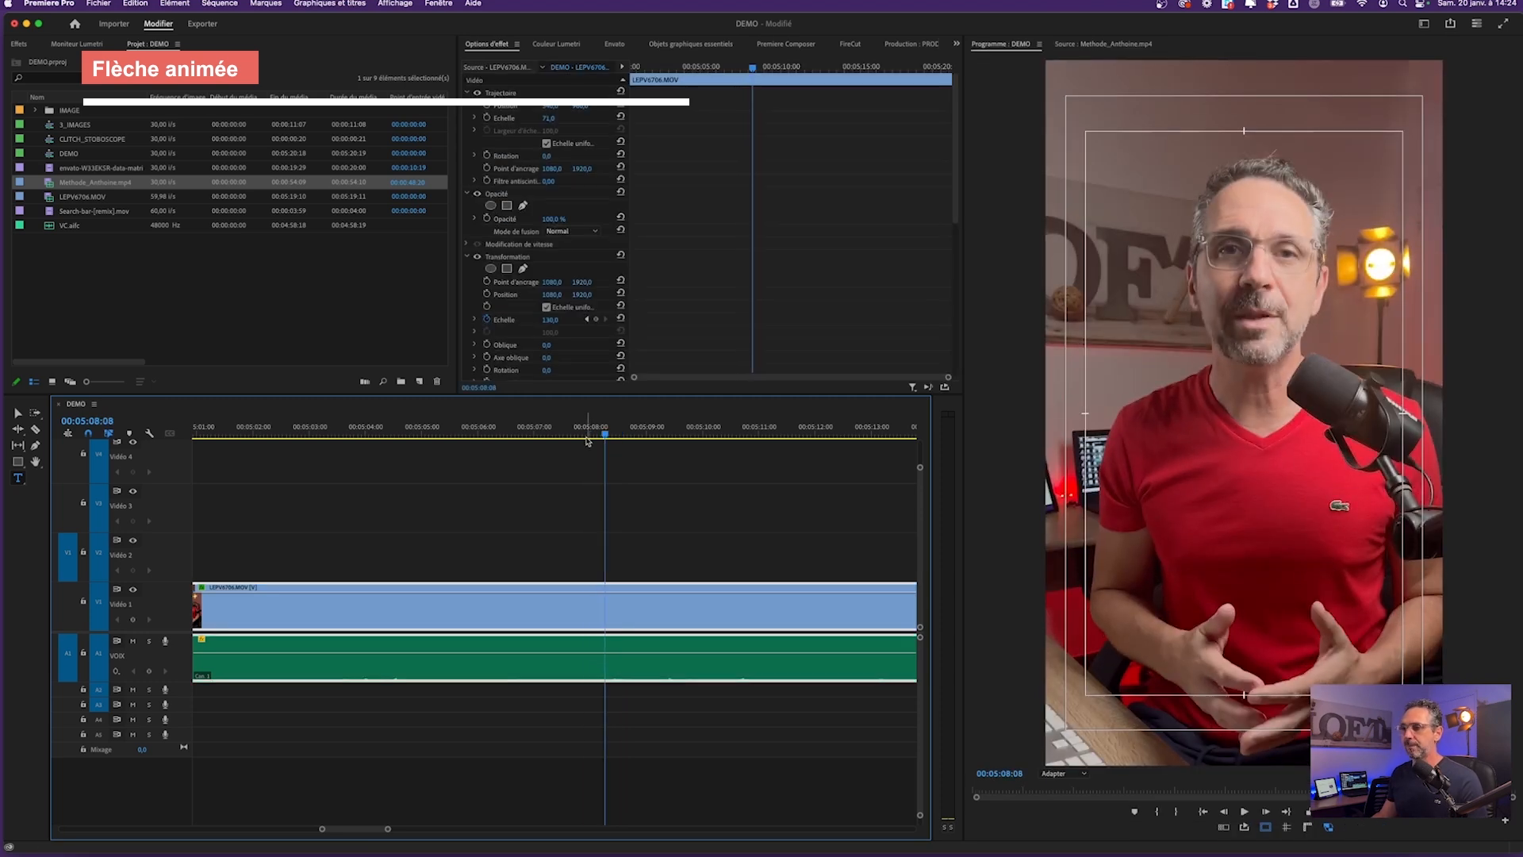
Switch to Chrome with the freepng.fr page and search its resources for "fleche rouge"
key(super+Tab)
key(super+Tab)
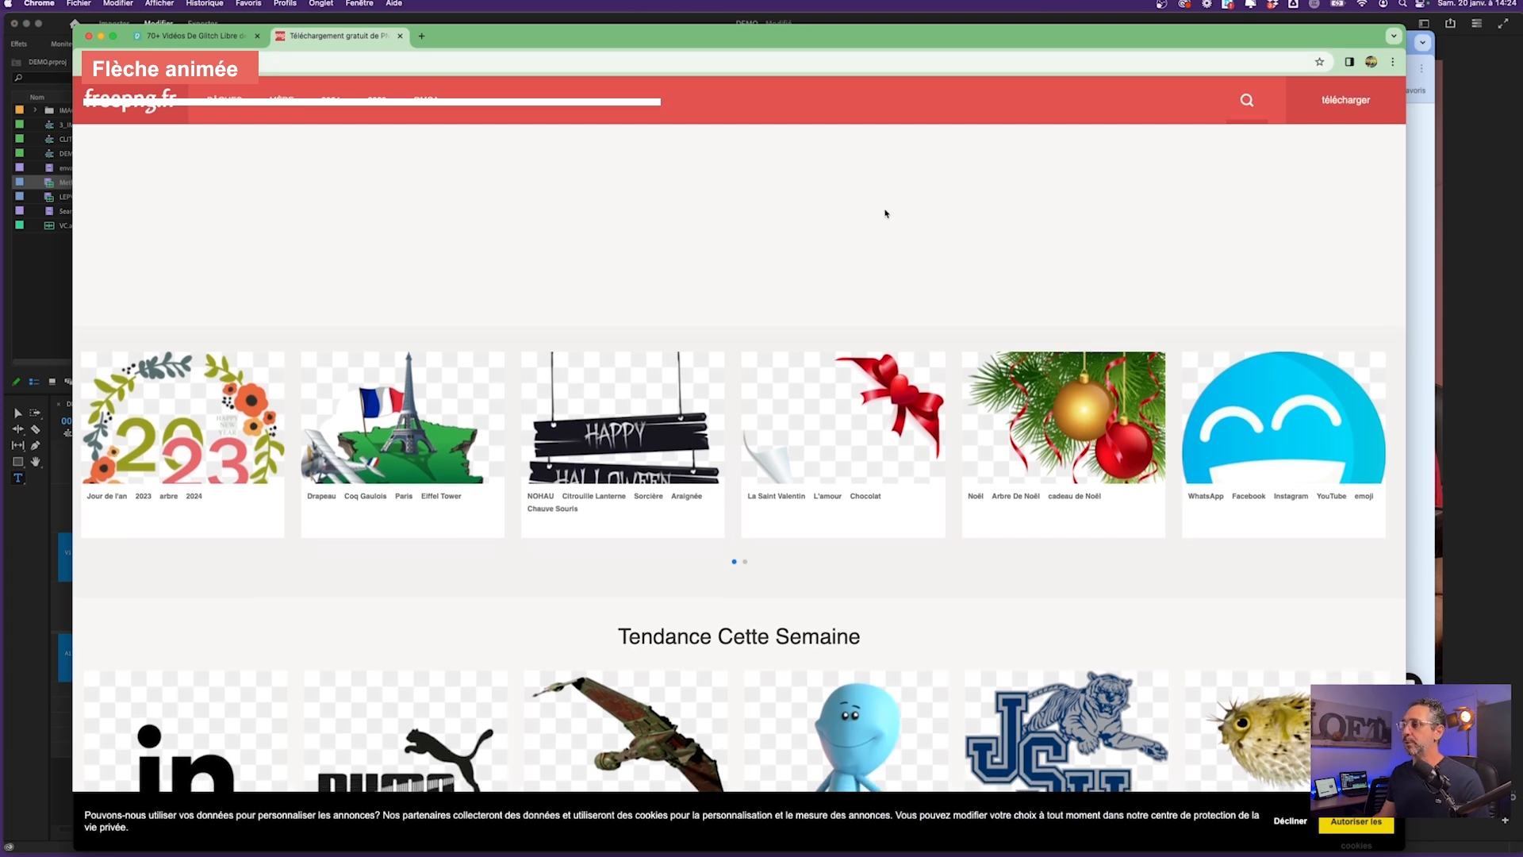
click(1248, 99)
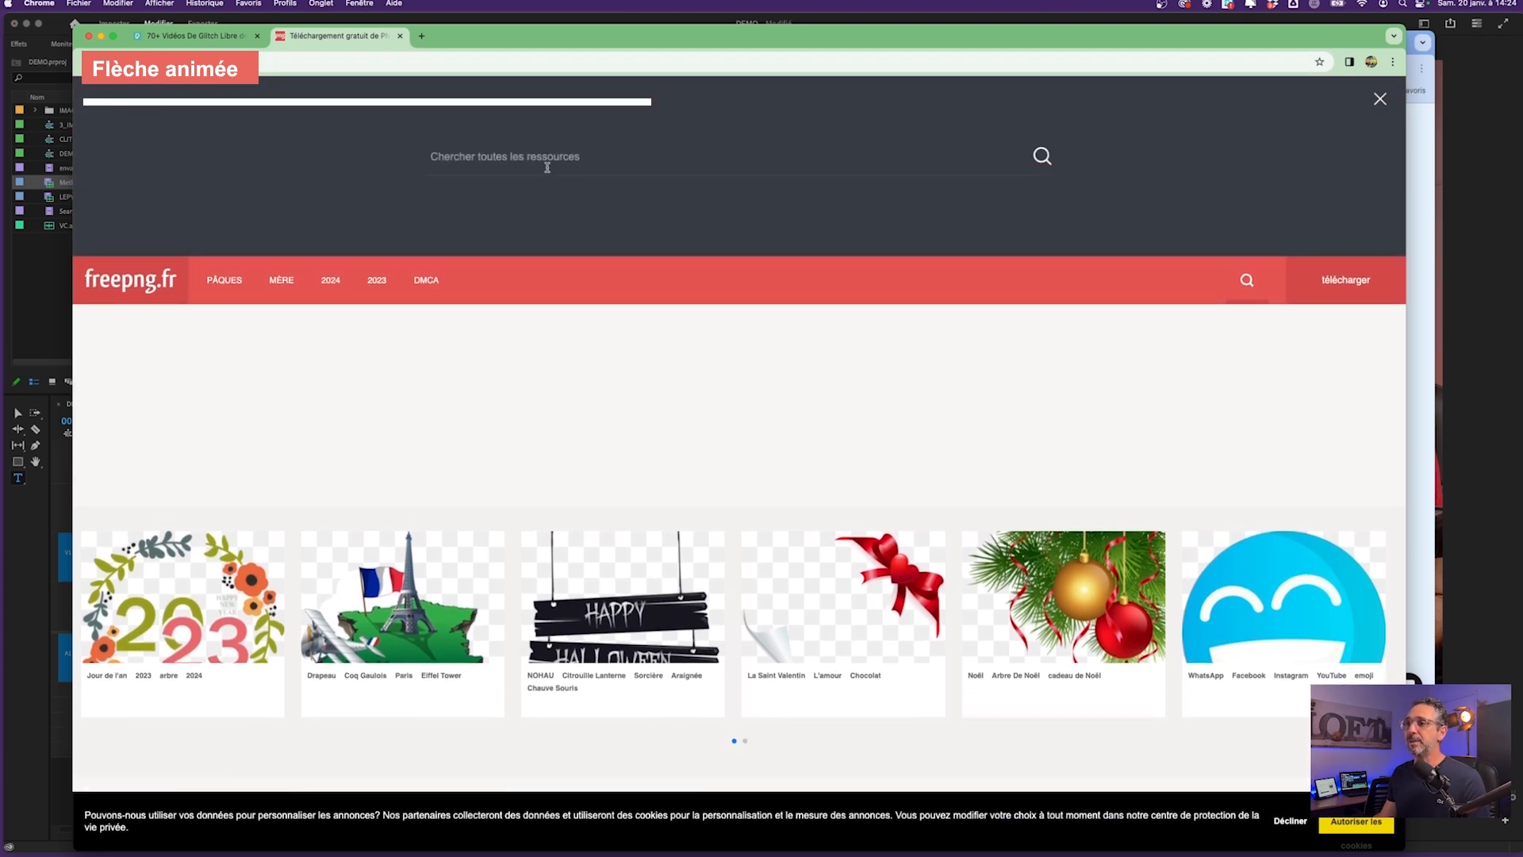
text(fleche)
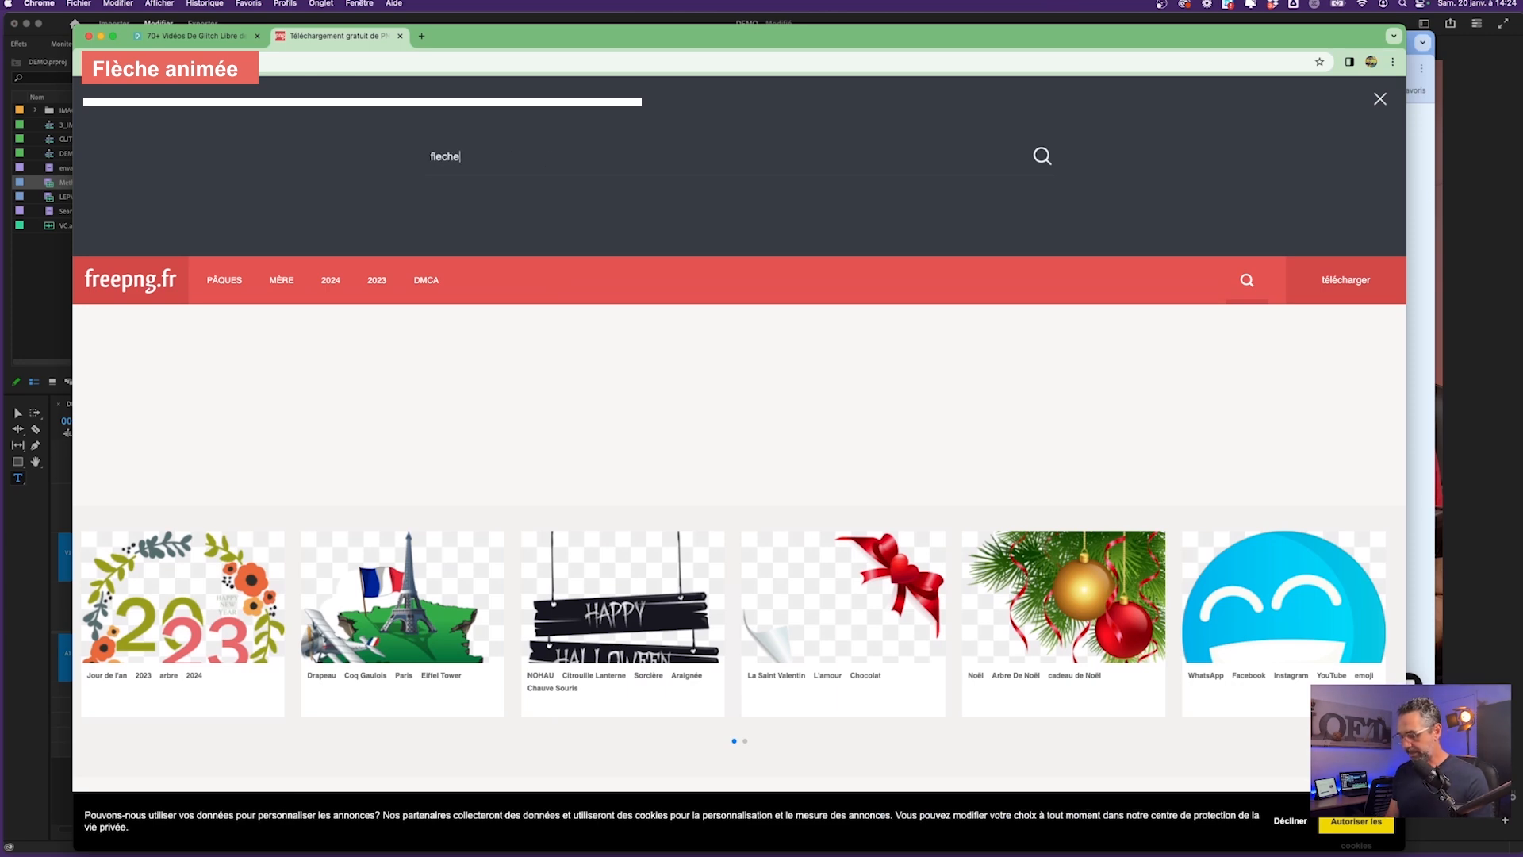
text( rouge)
key(Return)
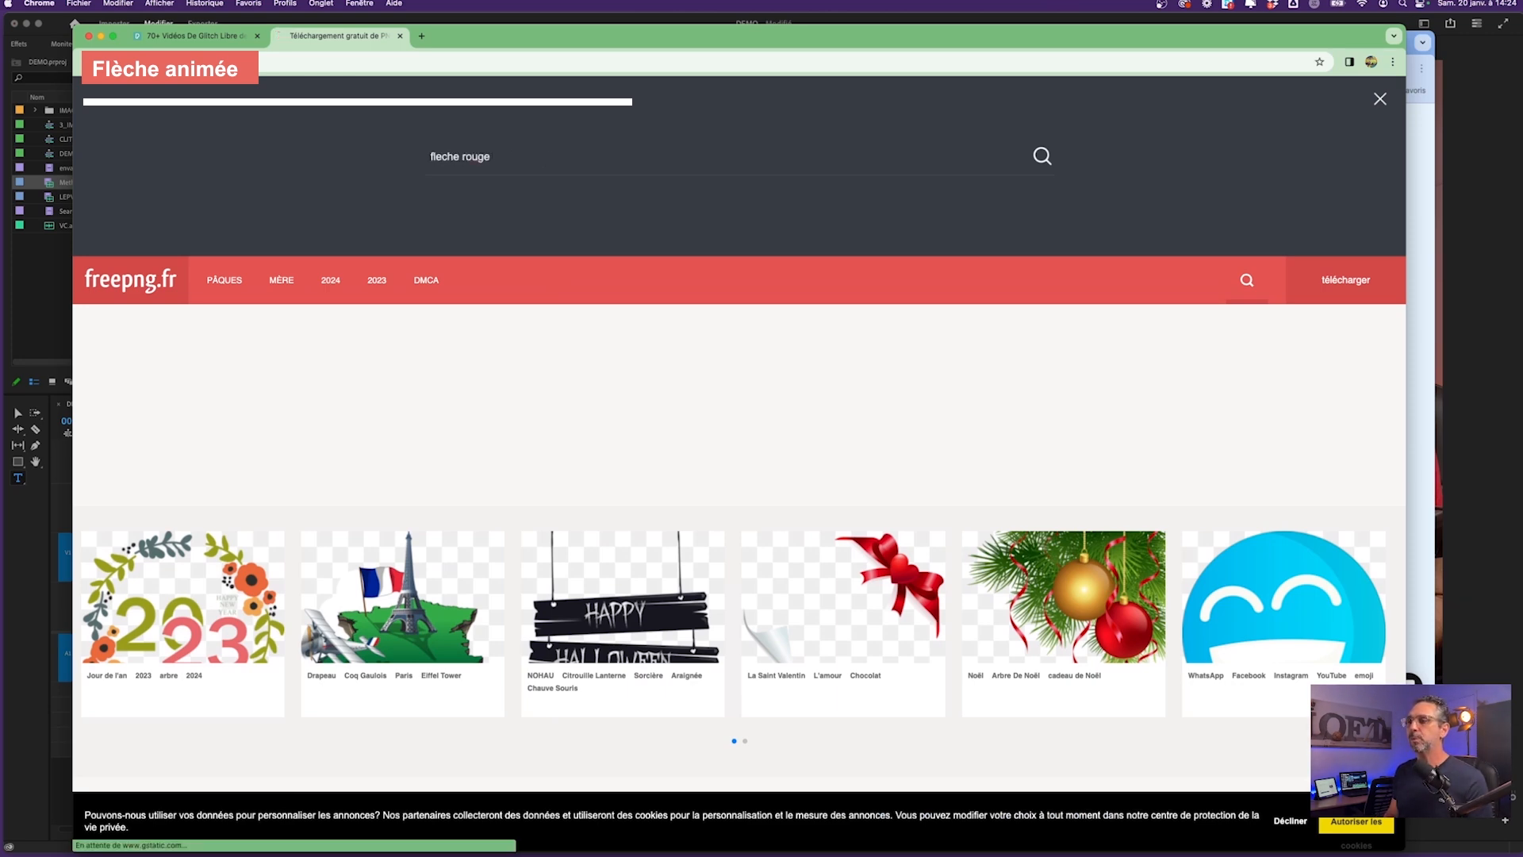
Find the textured "Jolie flèche rouge" image with the silver outline in the results and download its PNG
scroll(618, 435, down, 5)
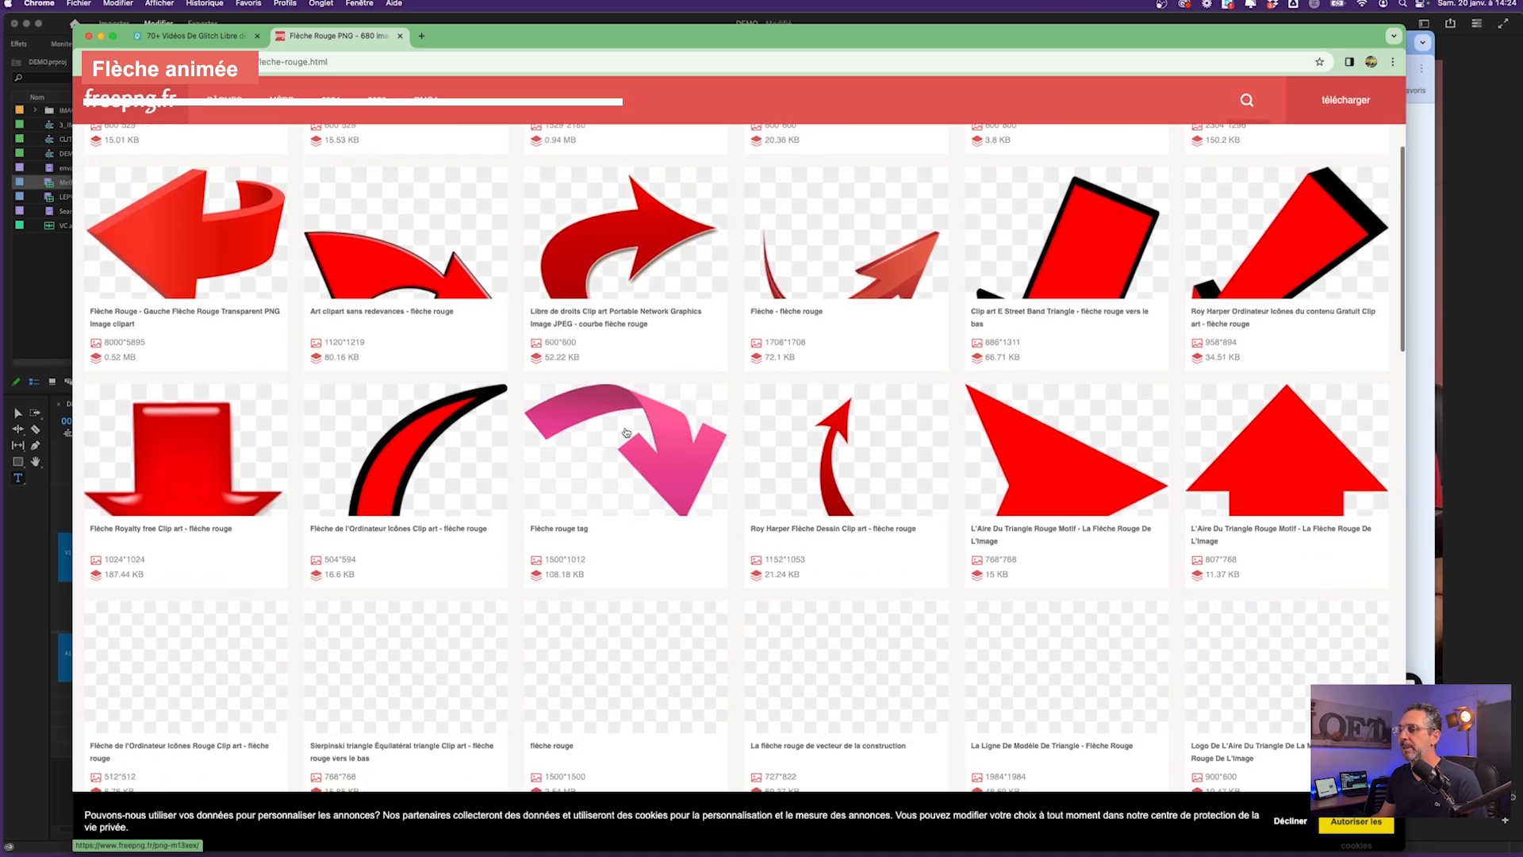
scroll(627, 431, down, 3)
scroll(556, 412, down, 3)
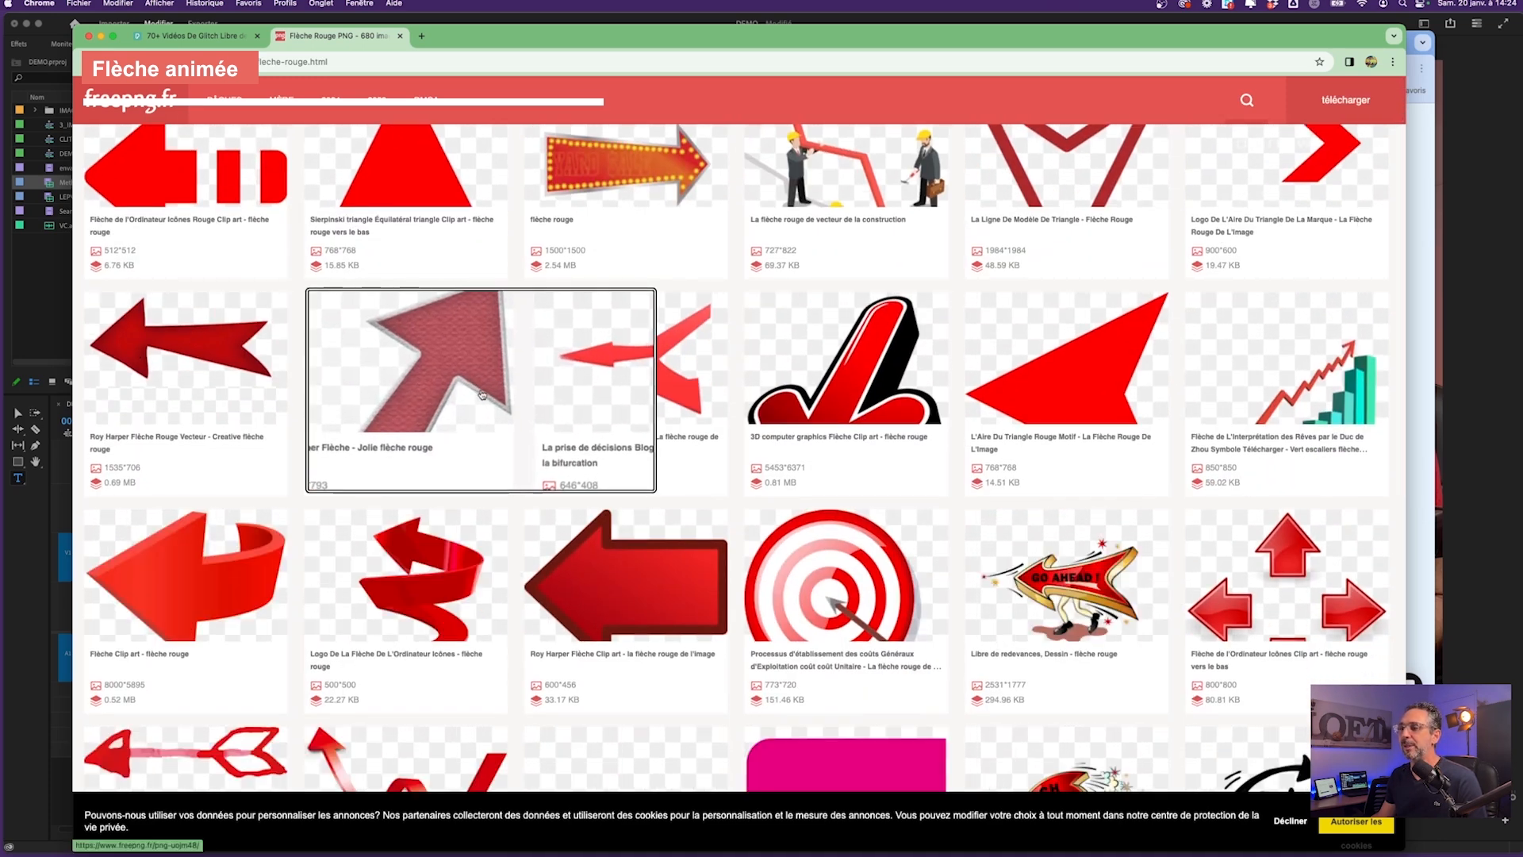
click(446, 387)
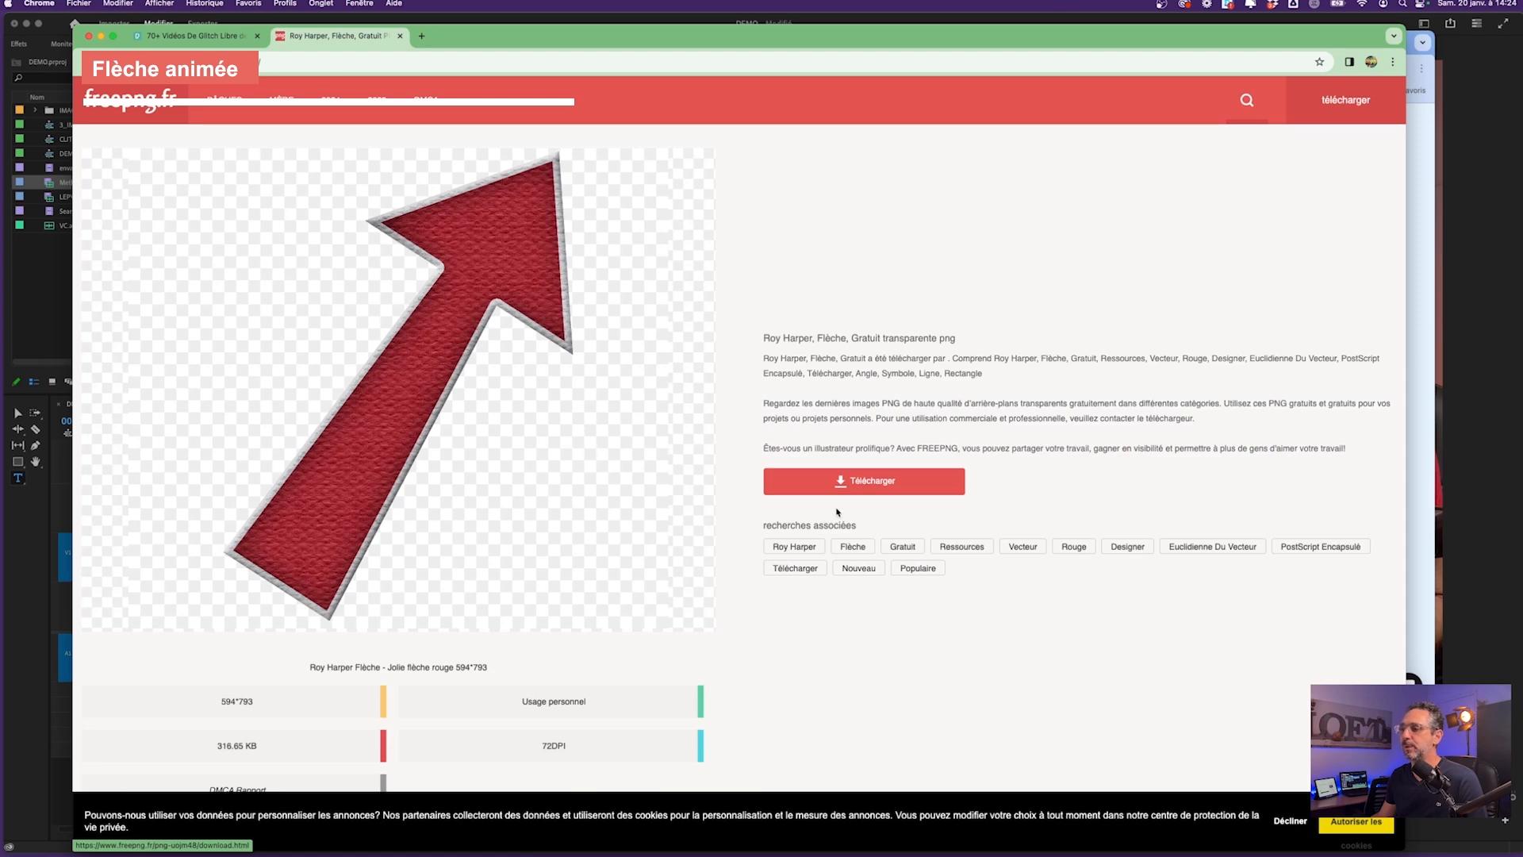
click(856, 484)
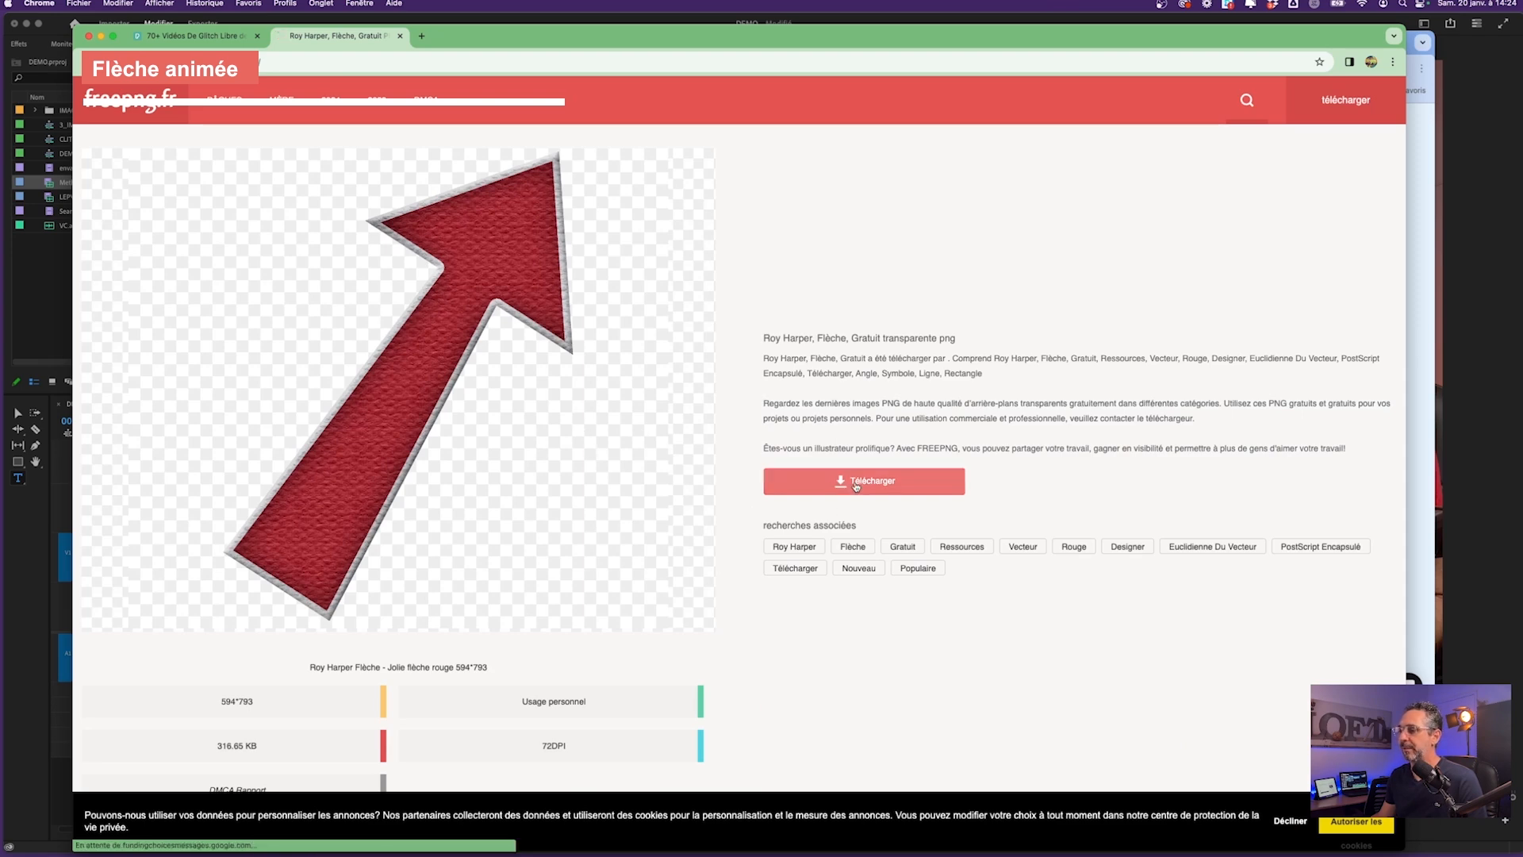
Import the downloaded red arrow PNG from the Downloads folder into the DEMO project and return to Premiere Pro
click(1028, 848)
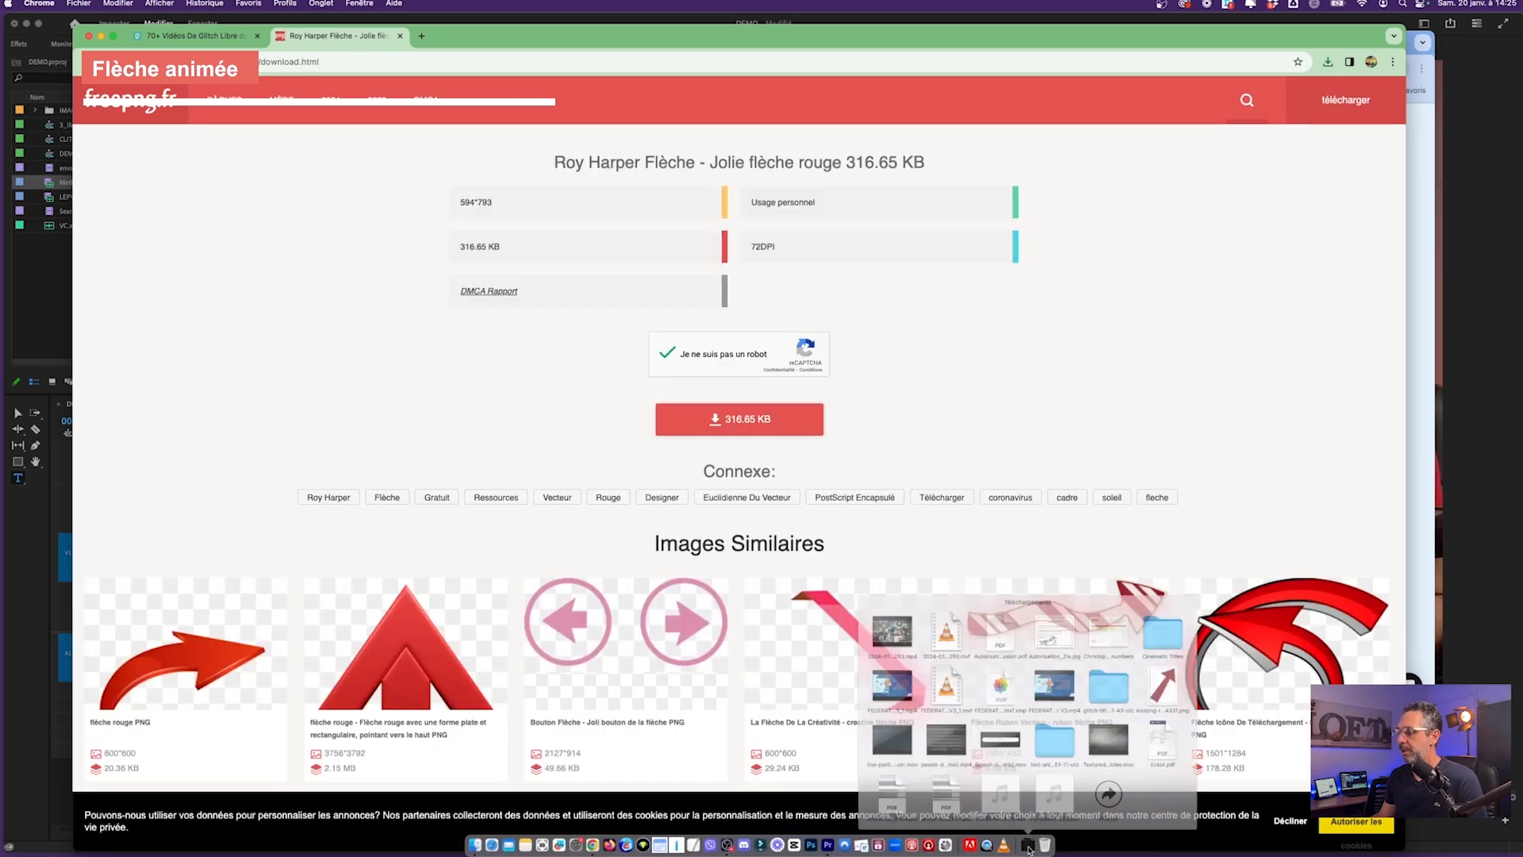
drag(1224, 632, 155, 286)
key(super+Tab)
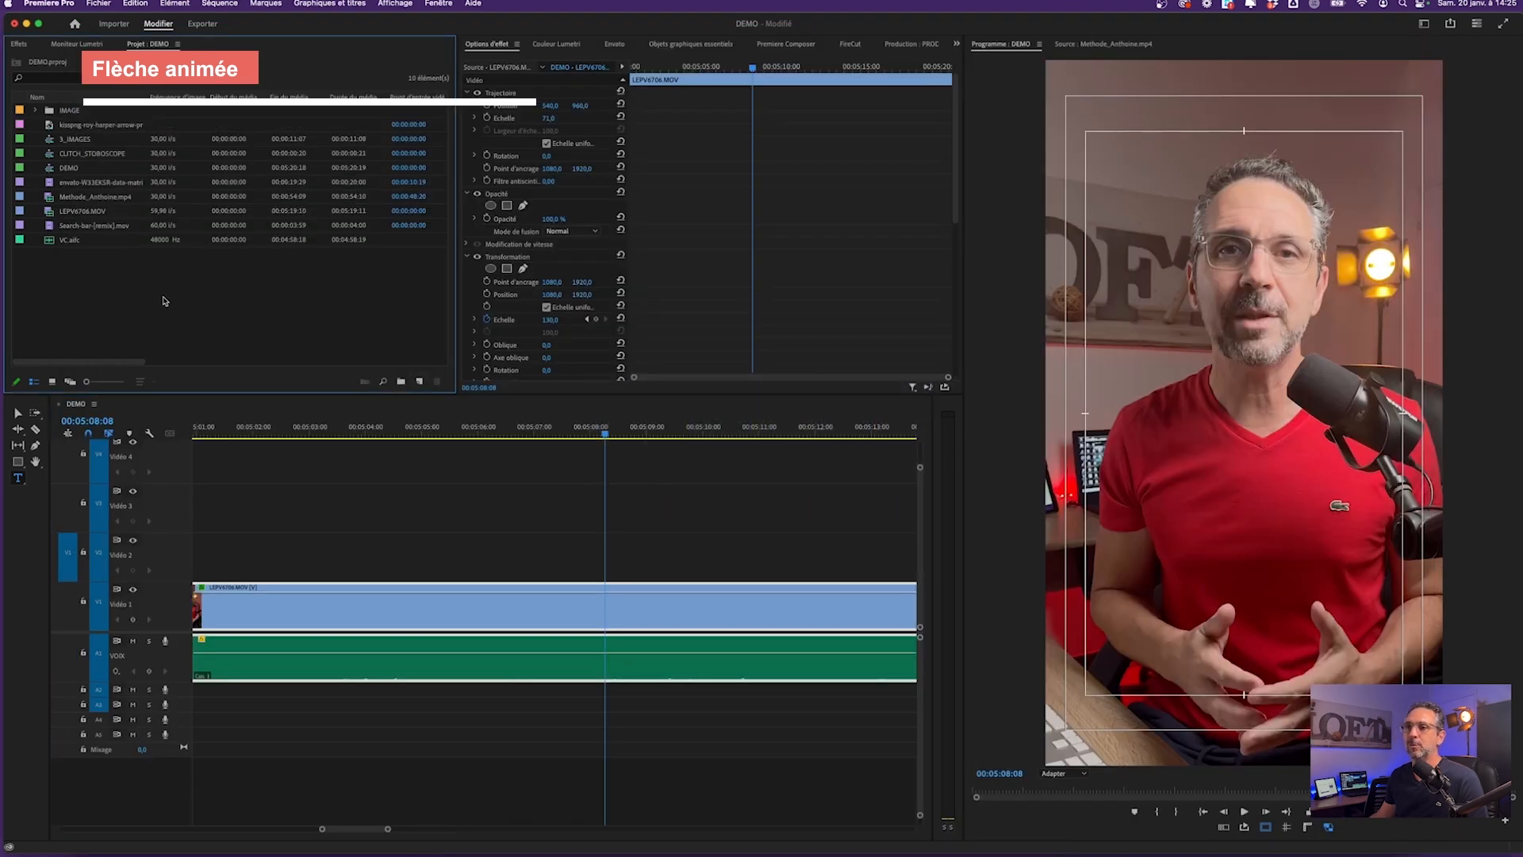
Open the arrow PNG in the Source monitor and scrub through it to inspect the transparent image
click(49, 127)
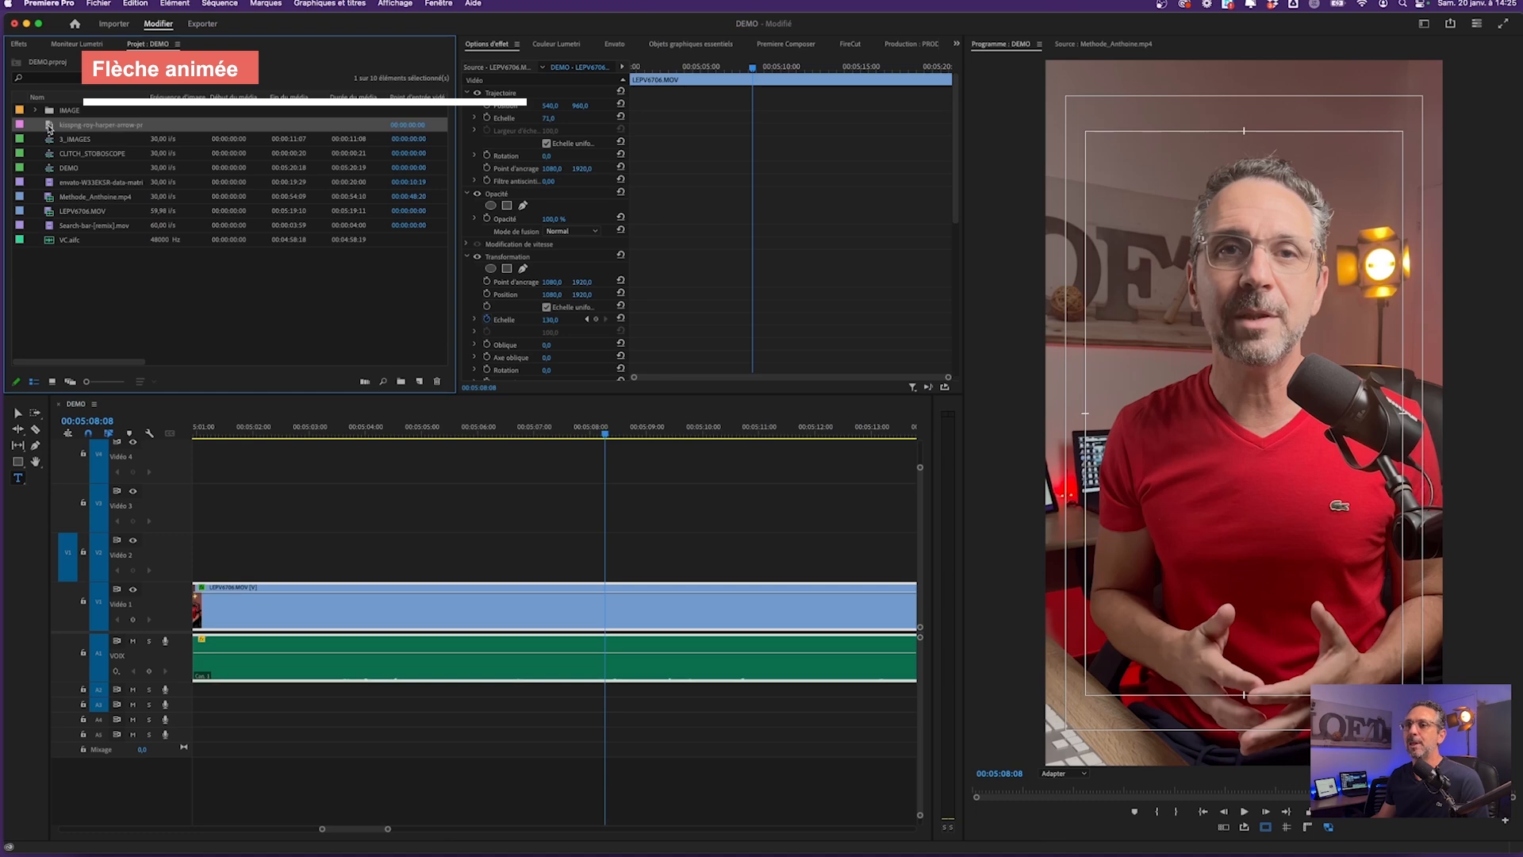
double_click(49, 127)
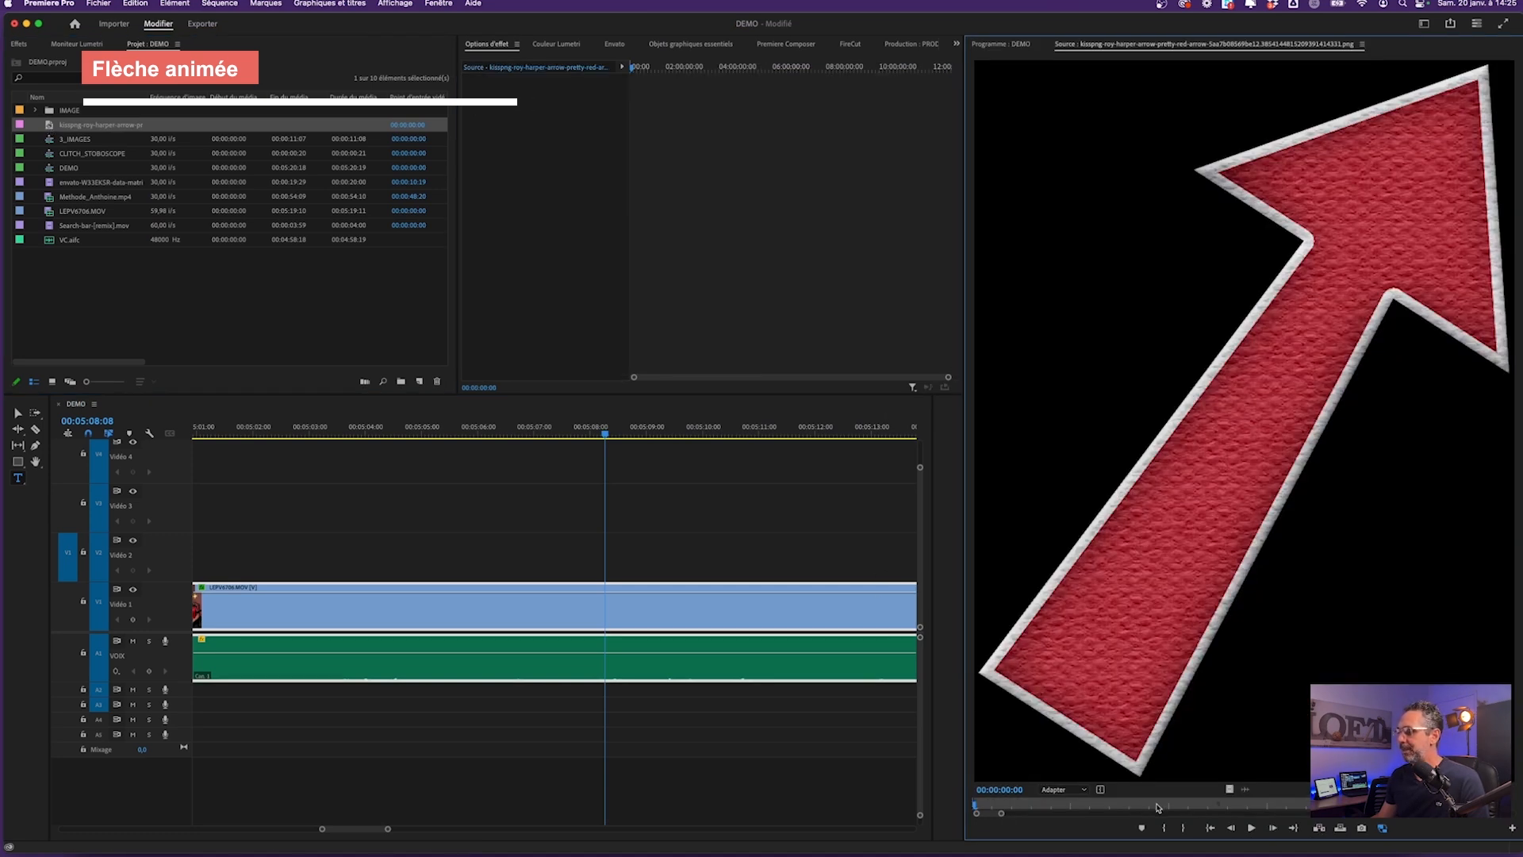
drag(1212, 802, 1275, 807)
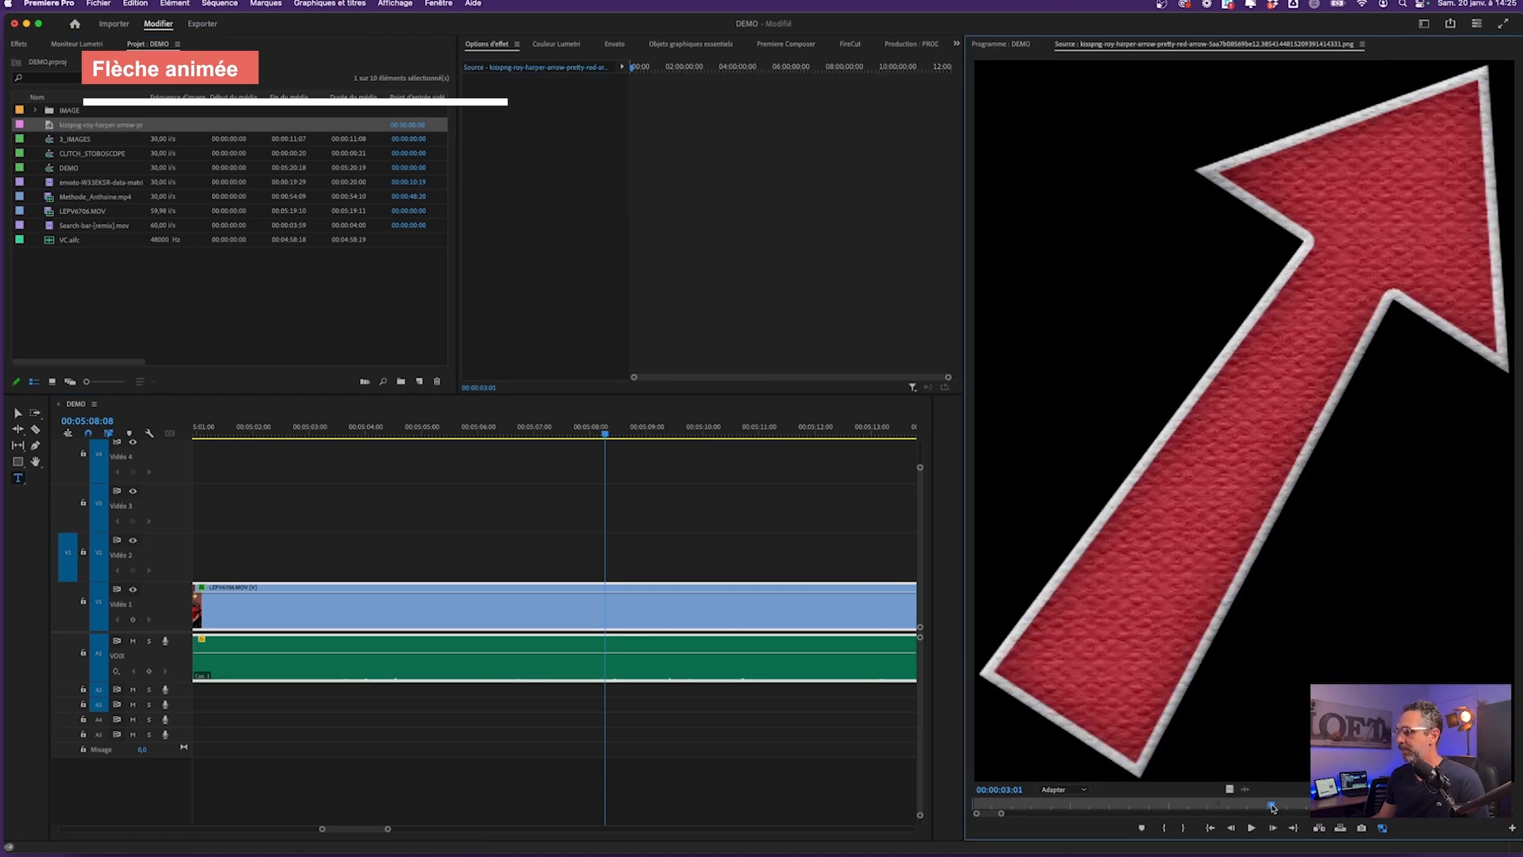
drag(1172, 804, 1166, 804)
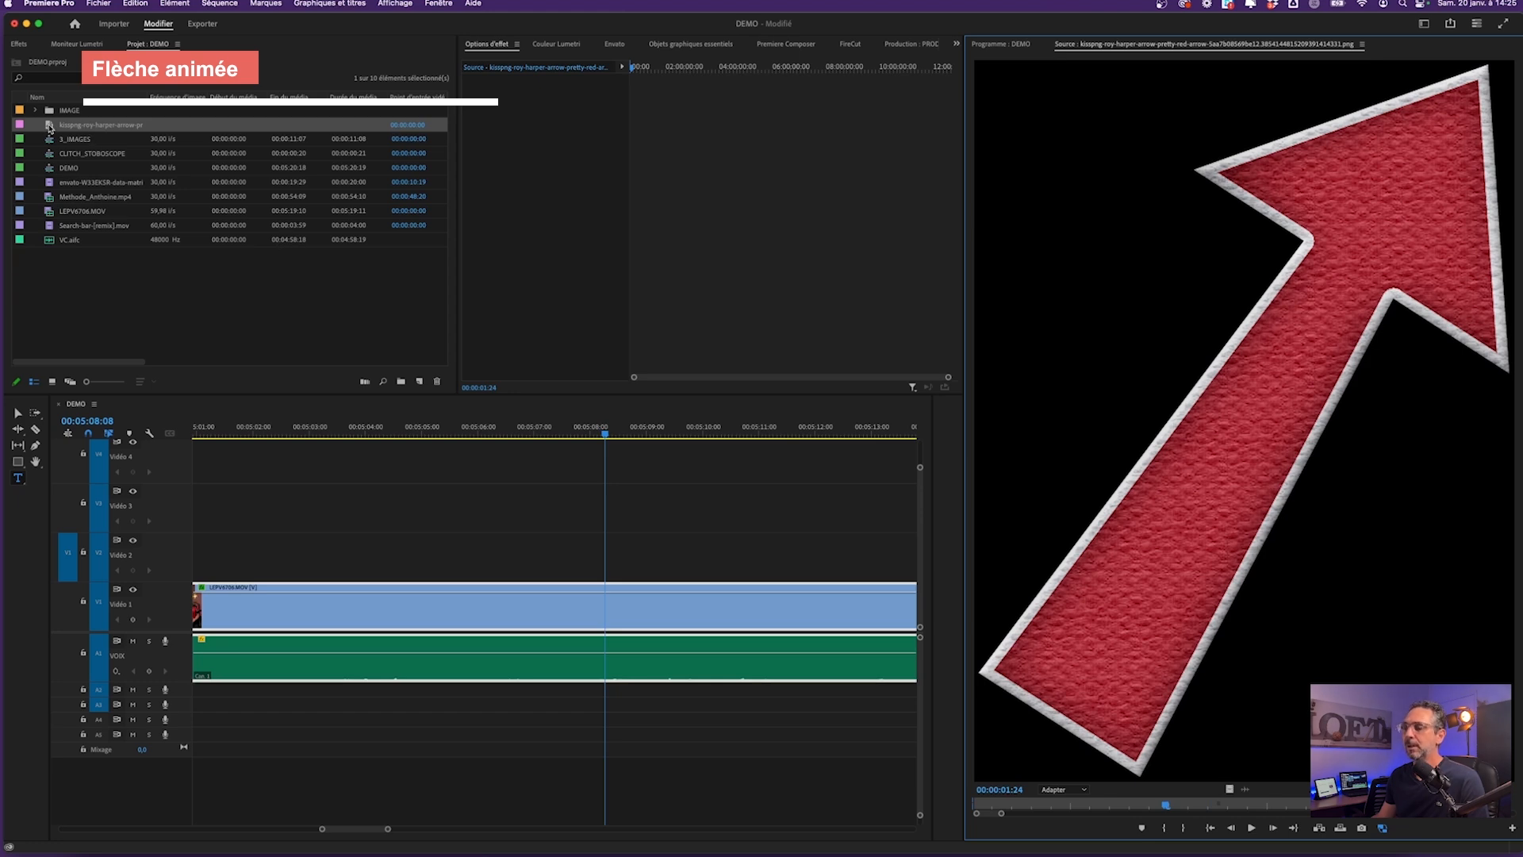
Place the arrow PNG above the talking-head clip from about 00:05:07:06 and move it up to track Vidéo 3
drag(49, 127, 553, 584)
drag(598, 436, 572, 436)
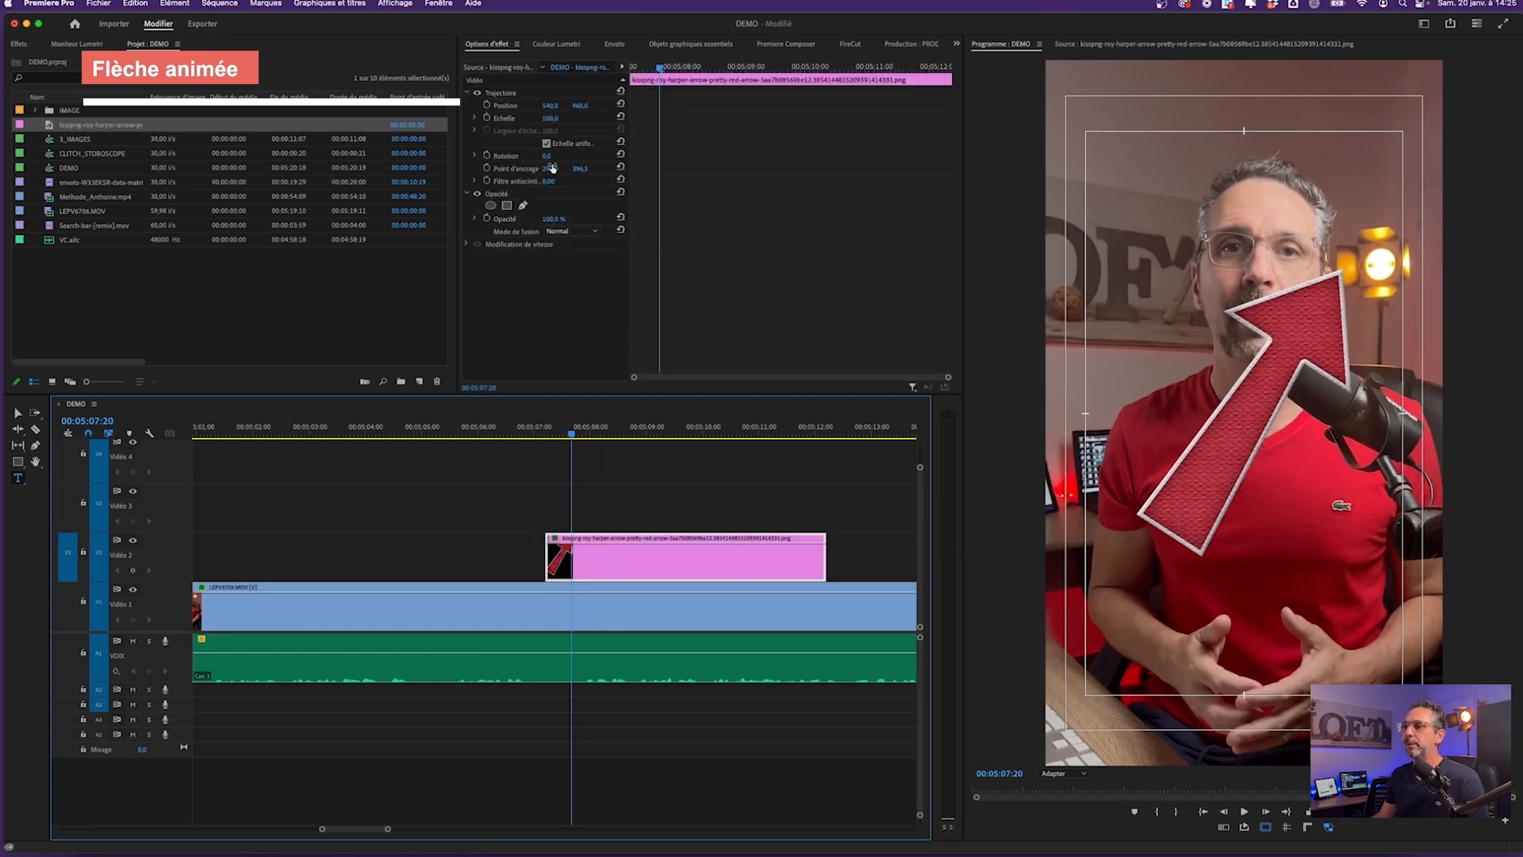
drag(601, 540, 601, 490)
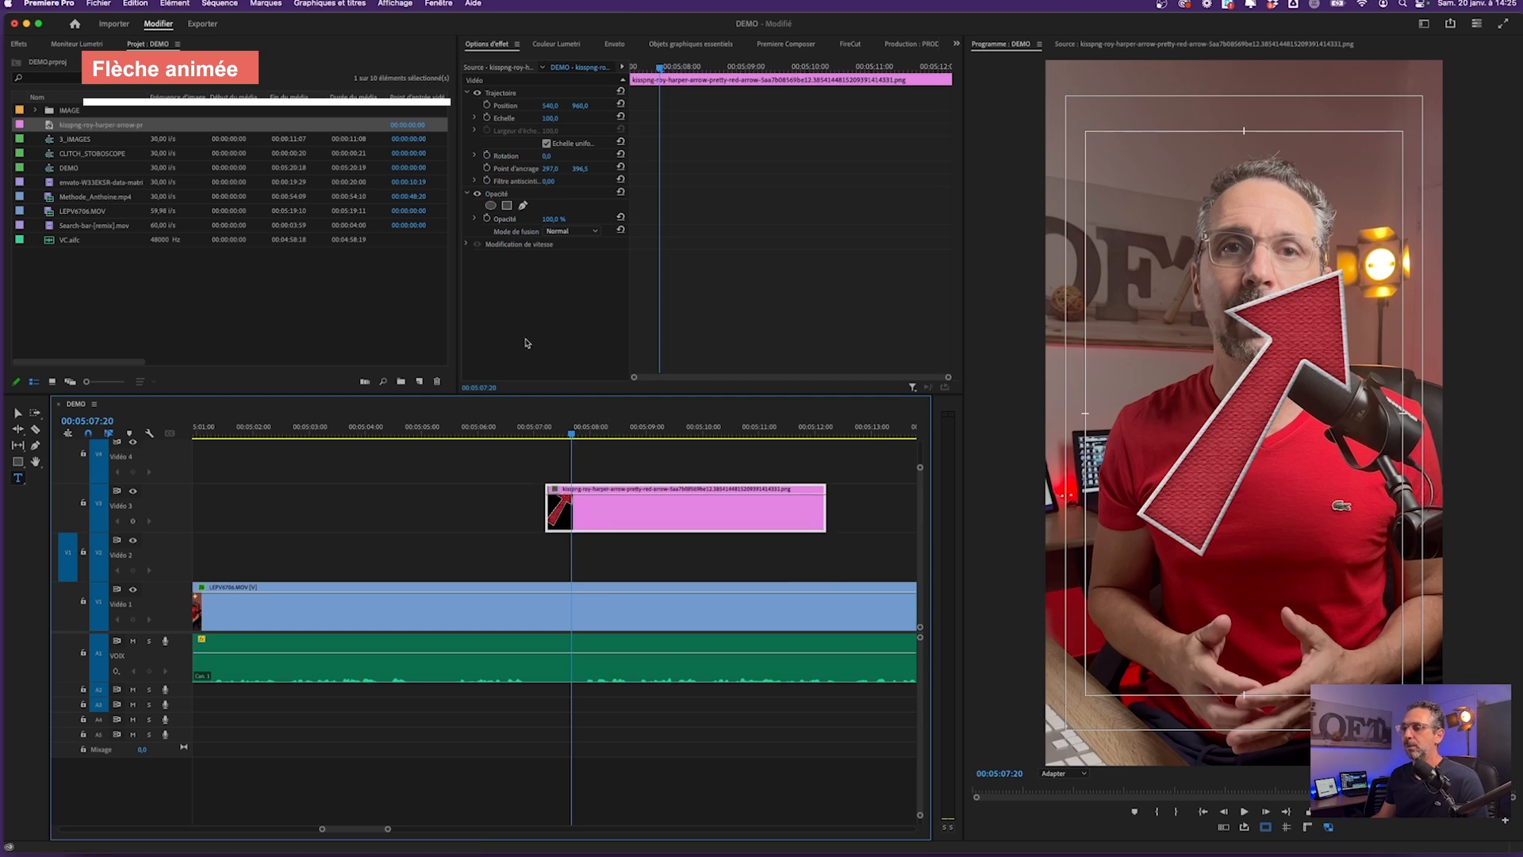
Draw a rectangle about 974 × 204 across the lower frame and put its clip on Vidéo 2 beneath the arrow
click(17, 460)
mouse_move(1075, 561)
mouse_down()
mouse_move(1341, 639)
mouse_move(1434, 635)
mouse_up()
drag(635, 460, 631, 555)
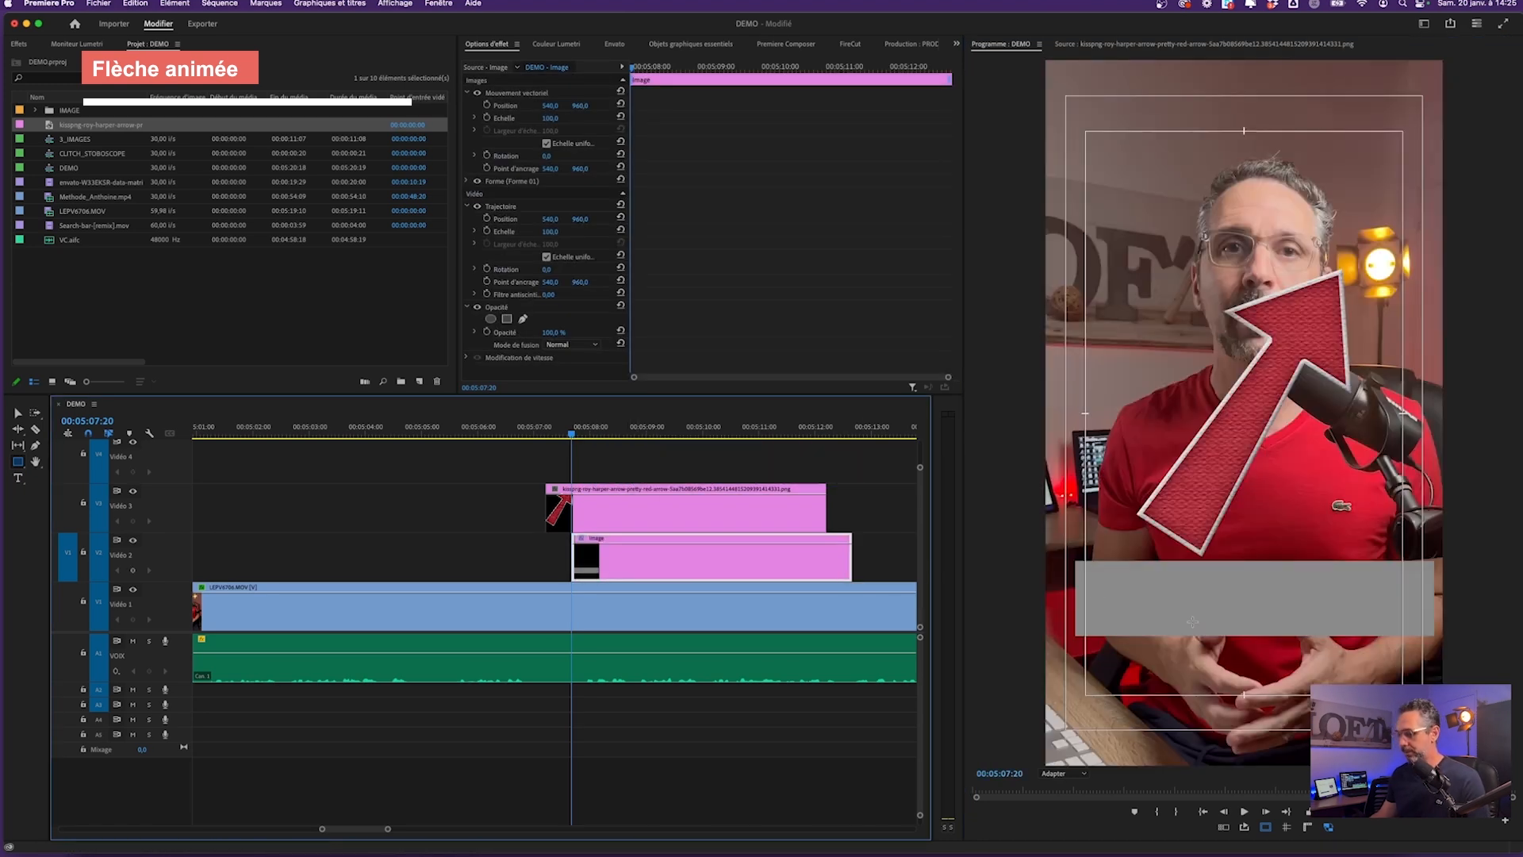
Change the rectangle's fill colour to green 1EC208
click(712, 45)
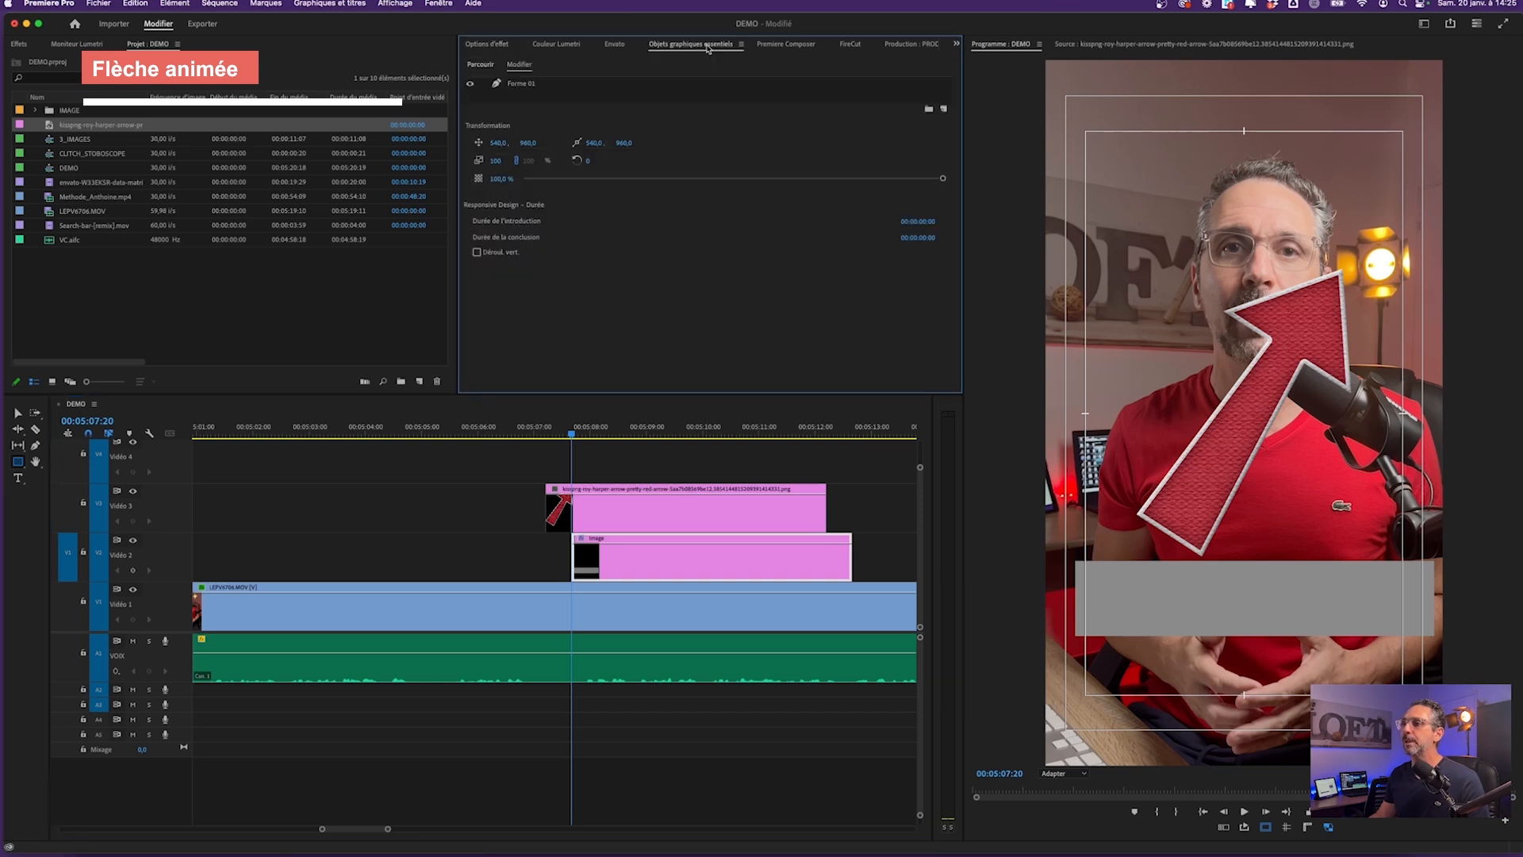
click(511, 84)
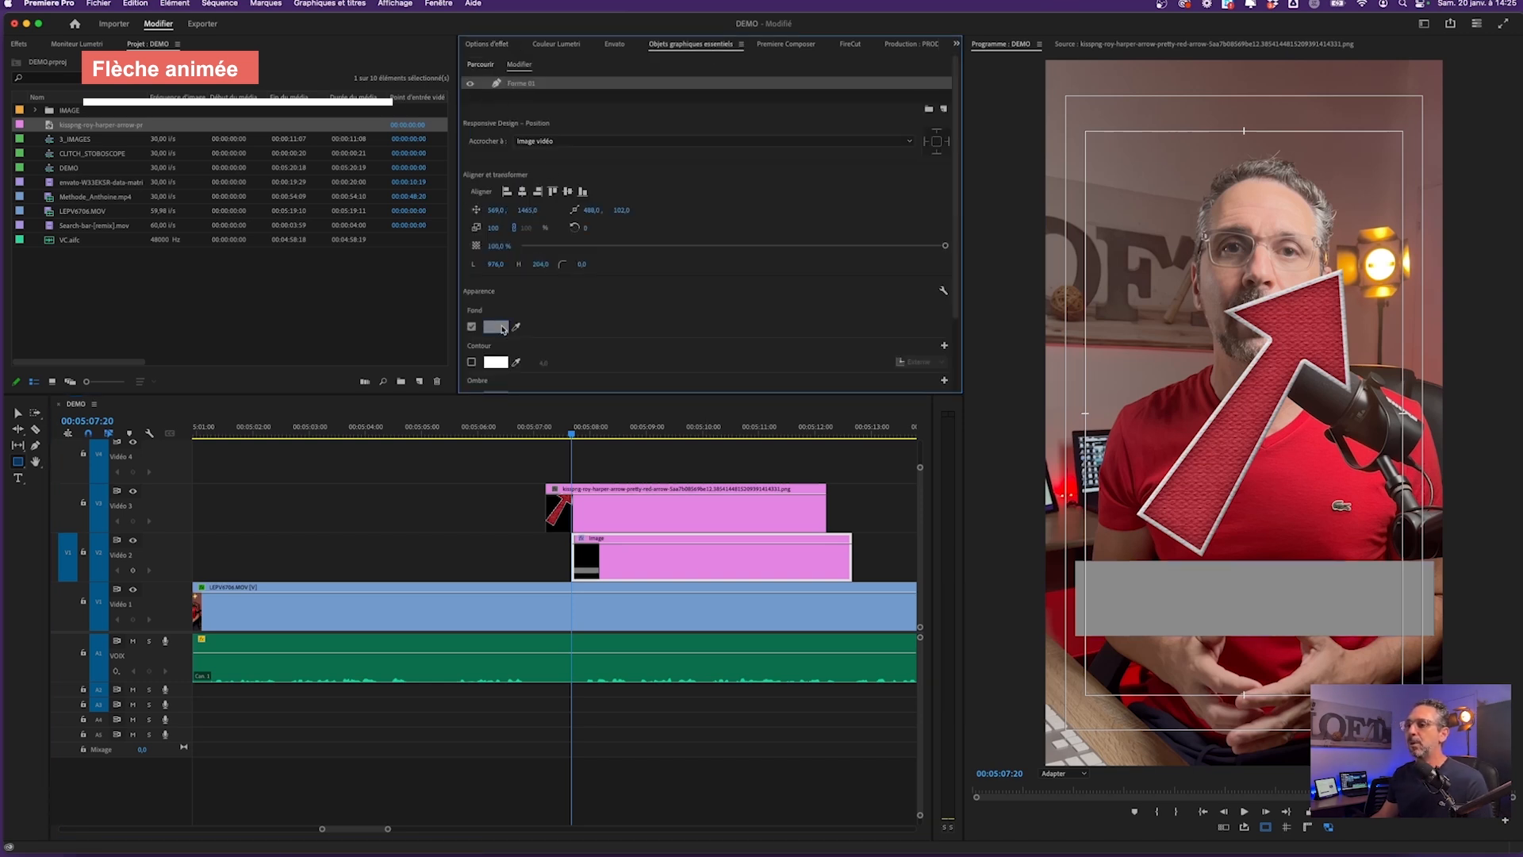
click(495, 327)
click(765, 485)
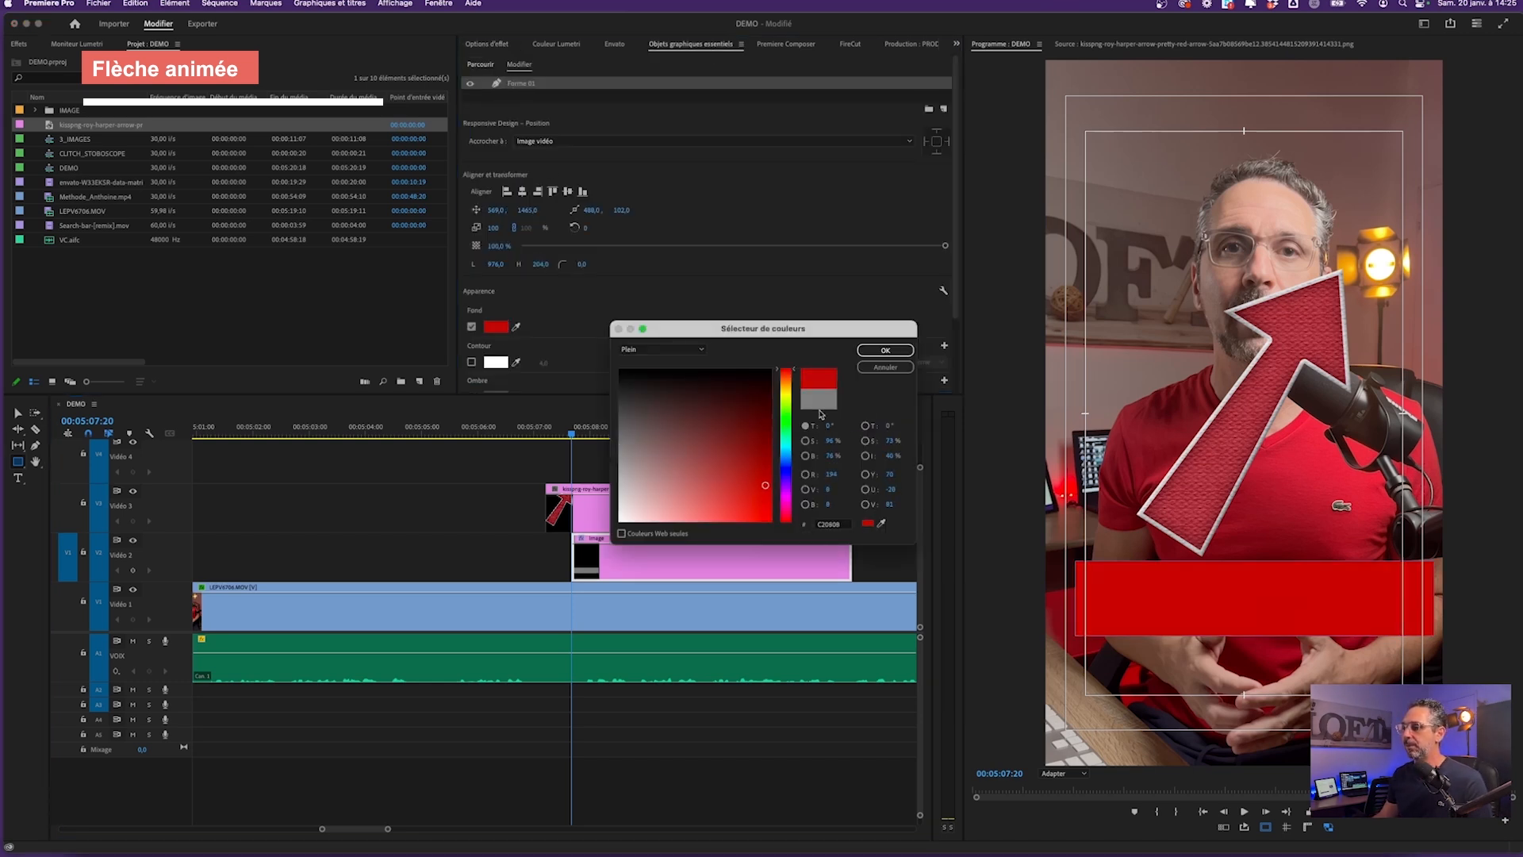
click(785, 419)
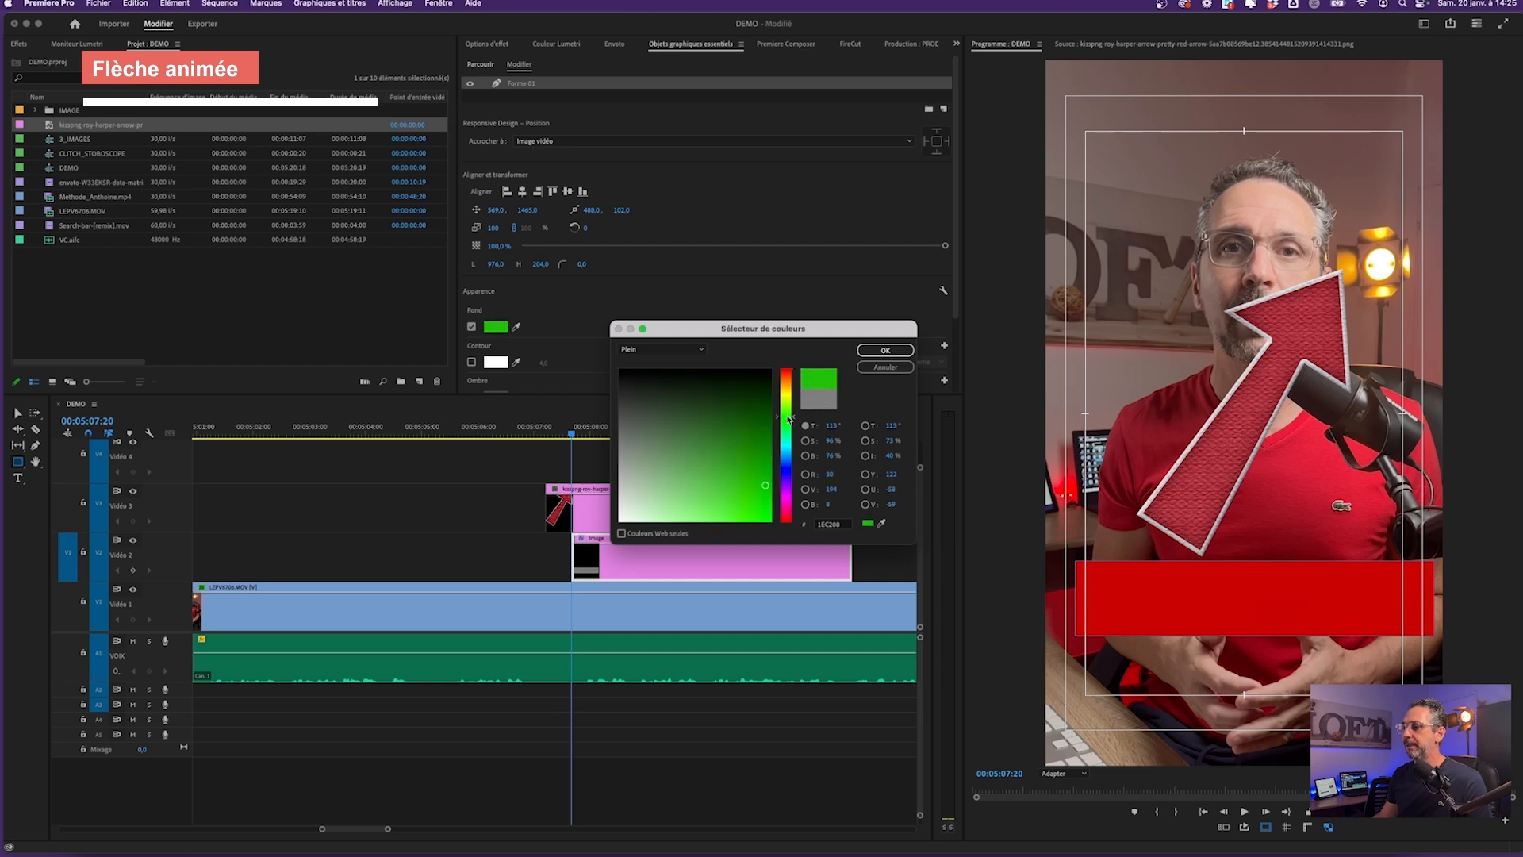
click(885, 350)
Set the arrow's scale to 27 and rotation to 110°, and move it to 73.4, 1234.3 above the green bar's left end
click(696, 514)
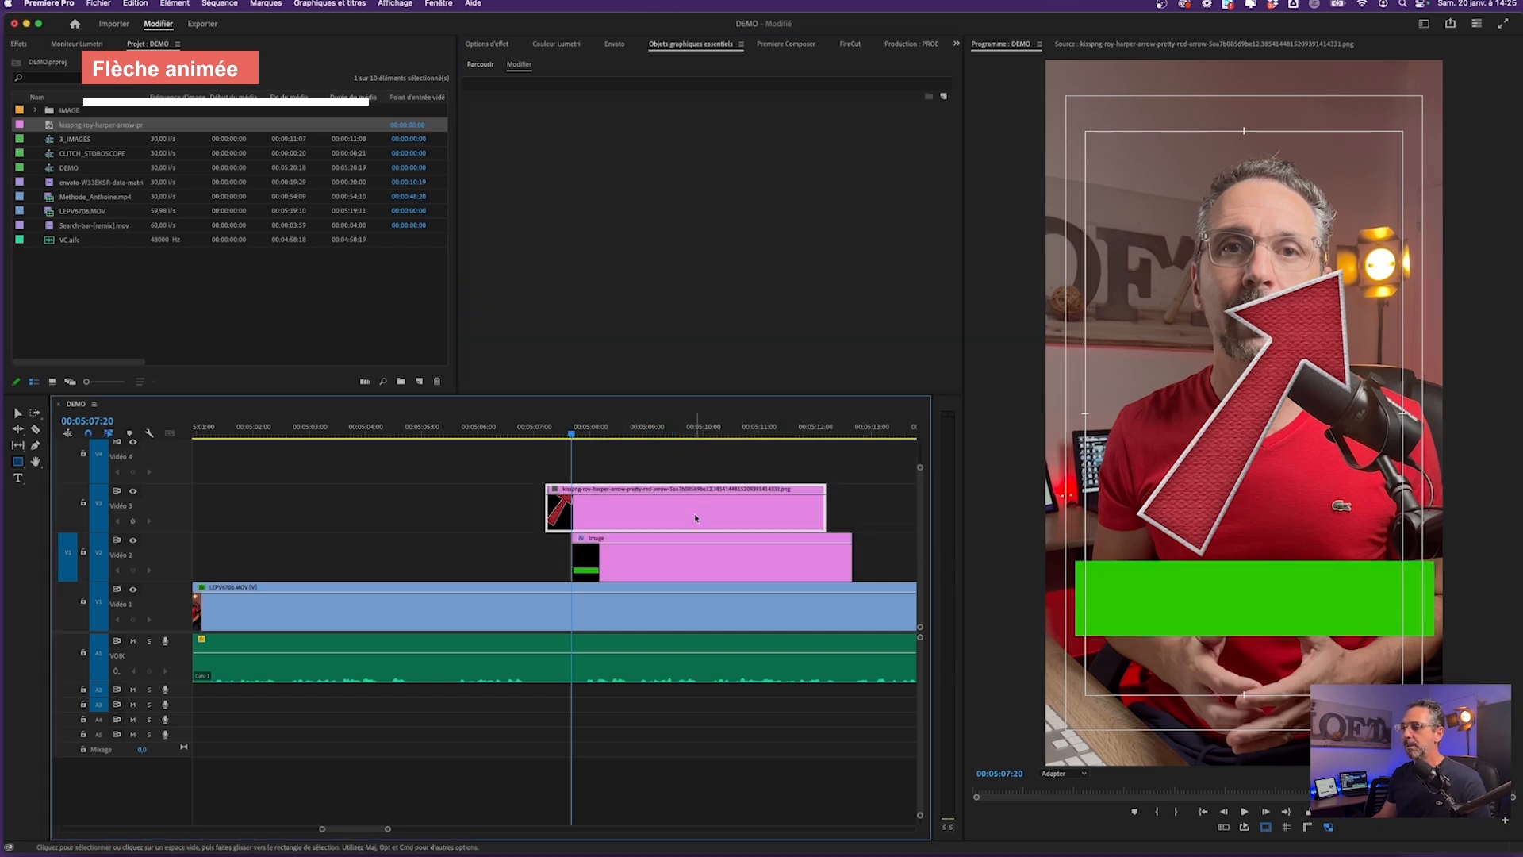
click(499, 44)
click(622, 510)
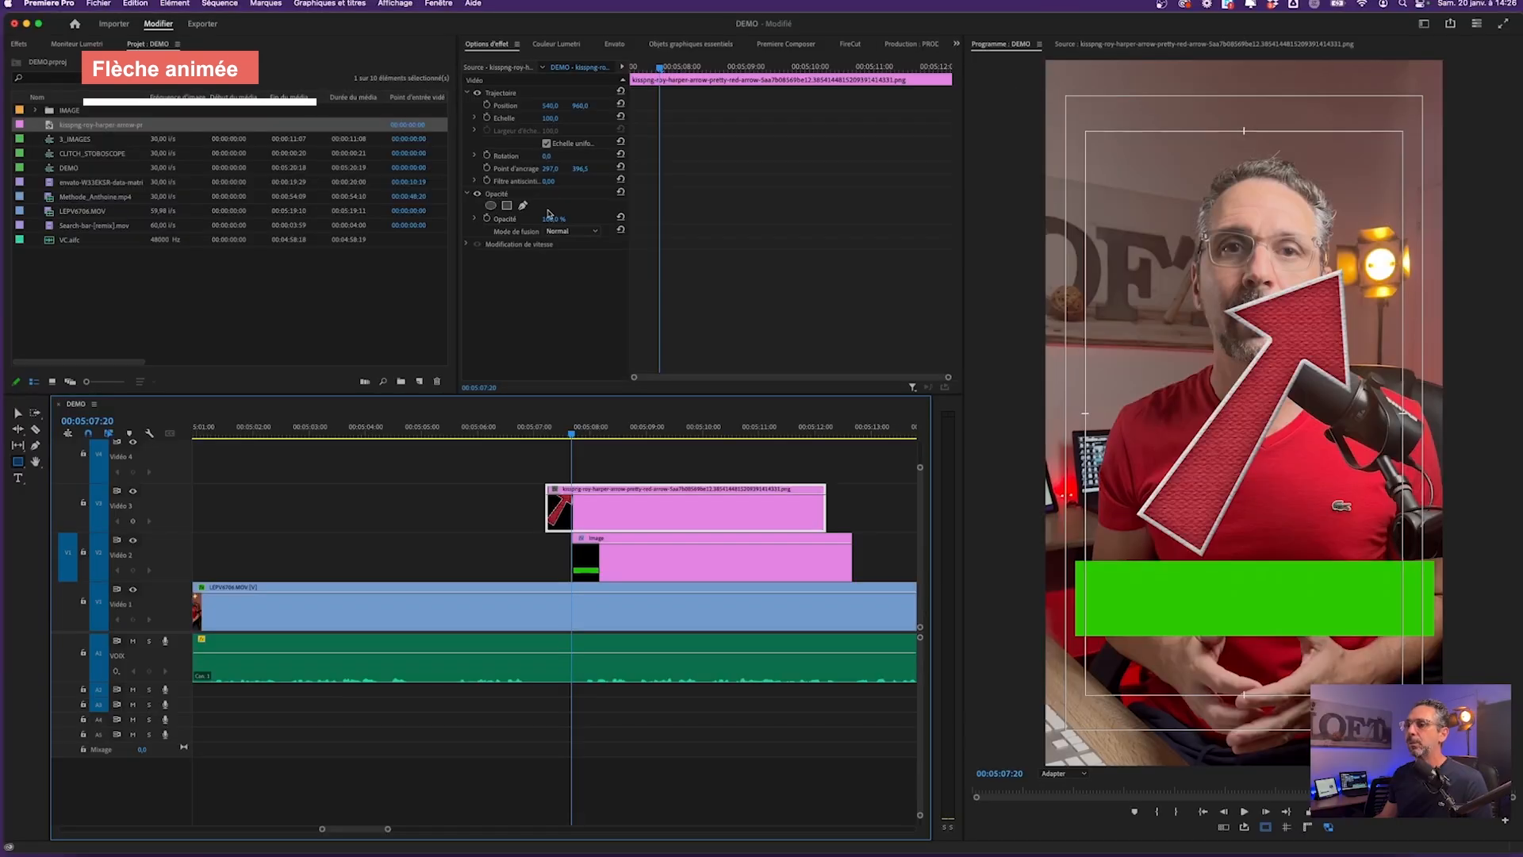
drag(547, 158, 545, 119)
click(502, 95)
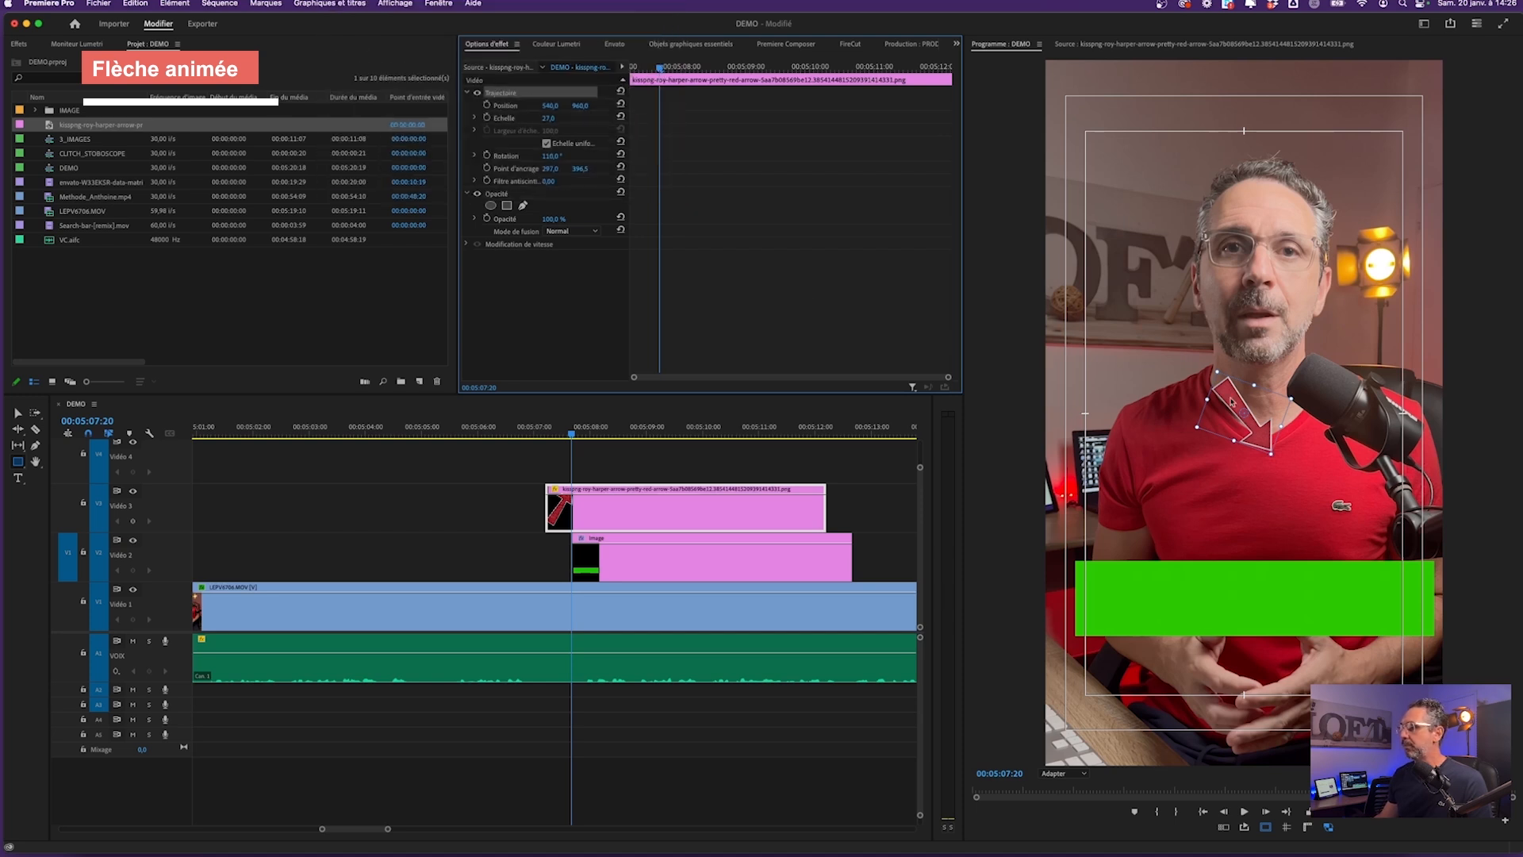
drag(1266, 439, 1095, 538)
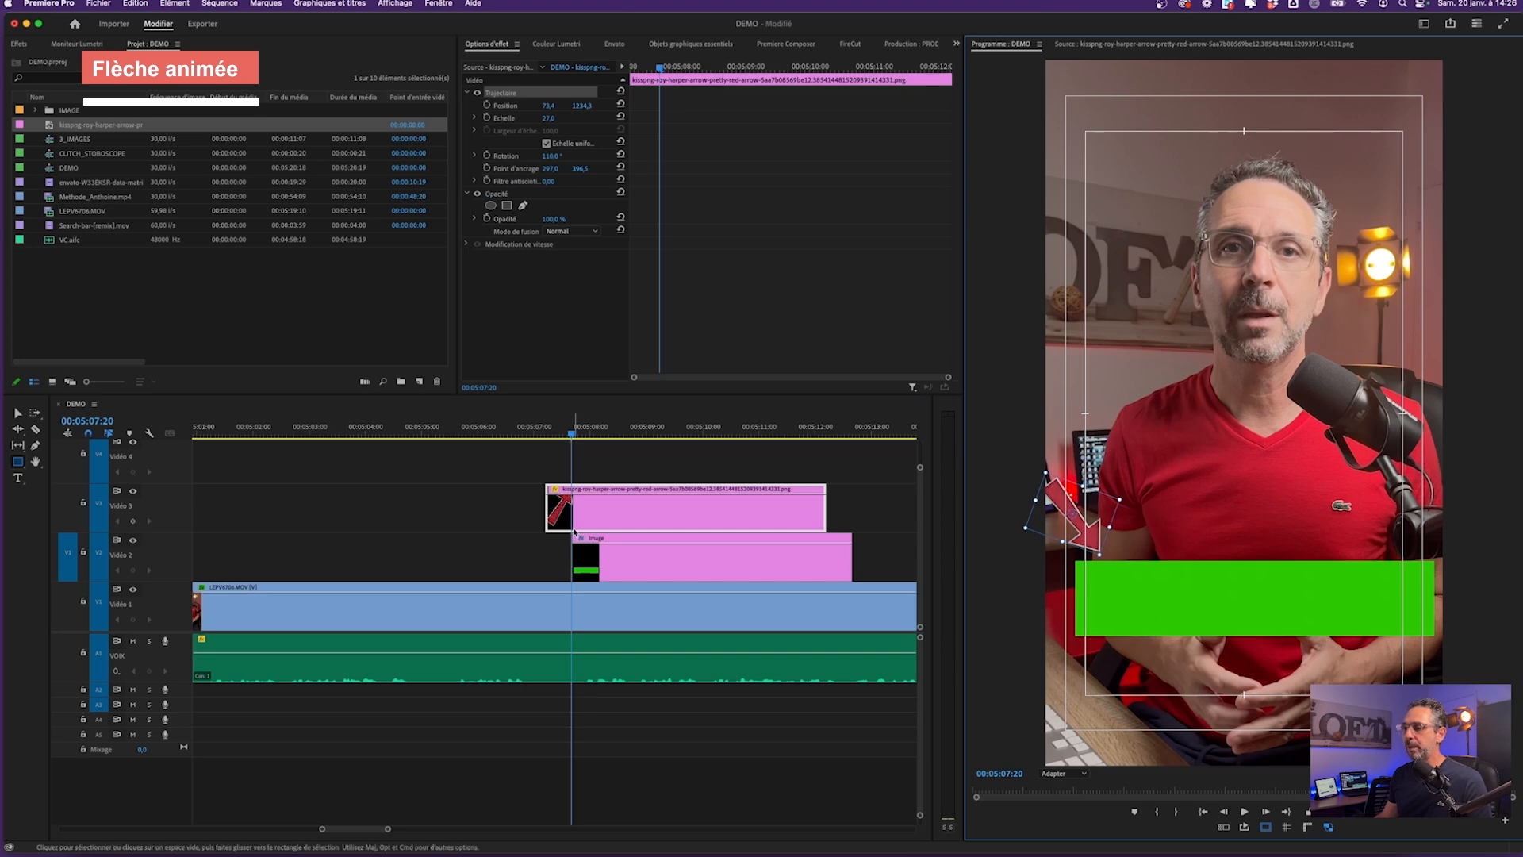
Extend the green bar's clip to the arrow's start and add Position, Scale and Rotation keyframes to the arrow at 00:05:07:06
drag(572, 548, 546, 547)
key(Up)
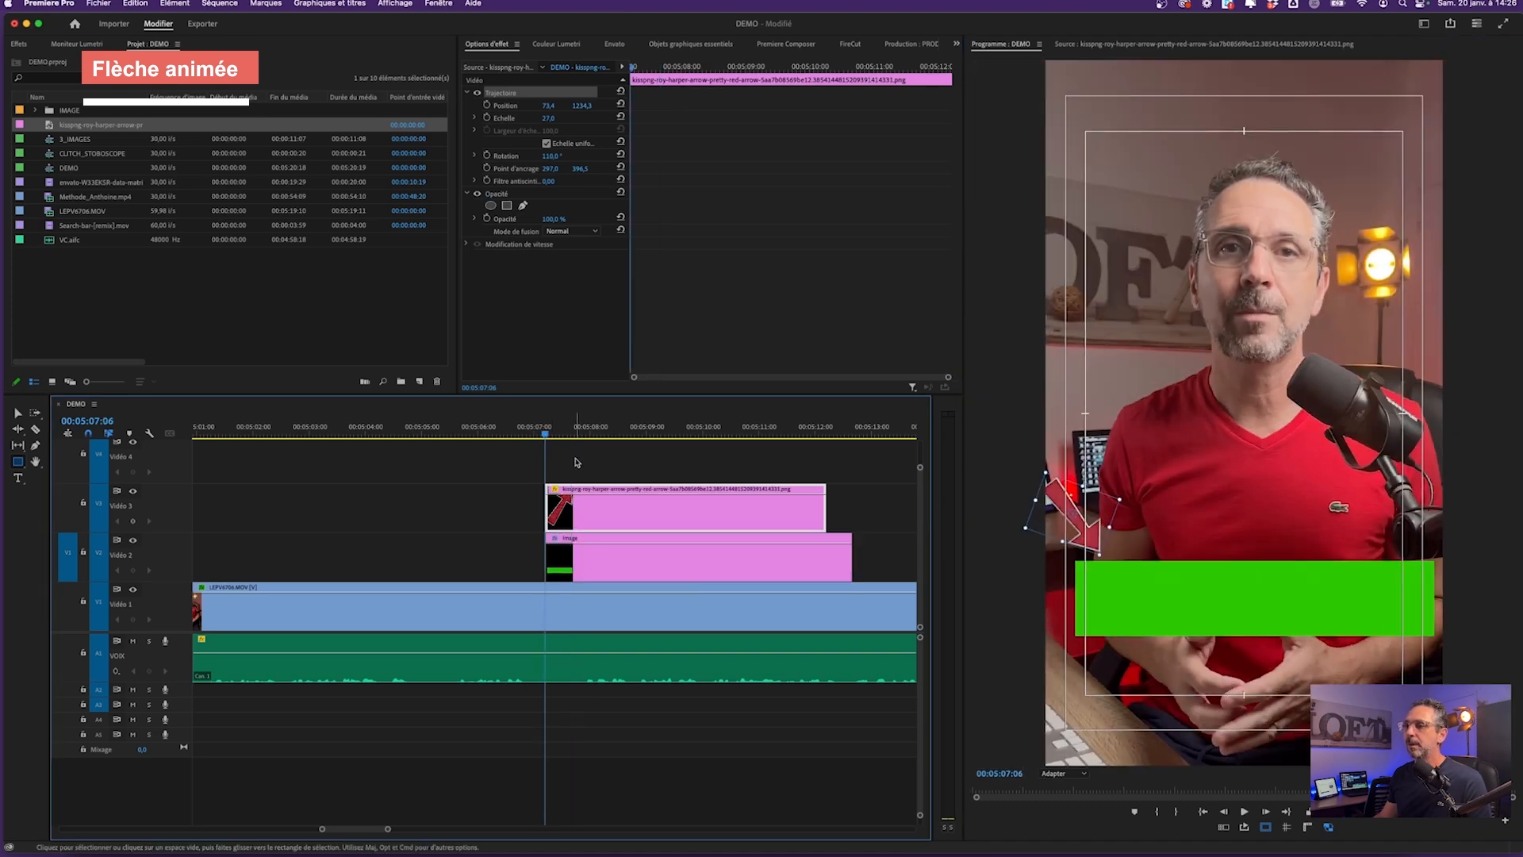
click(487, 106)
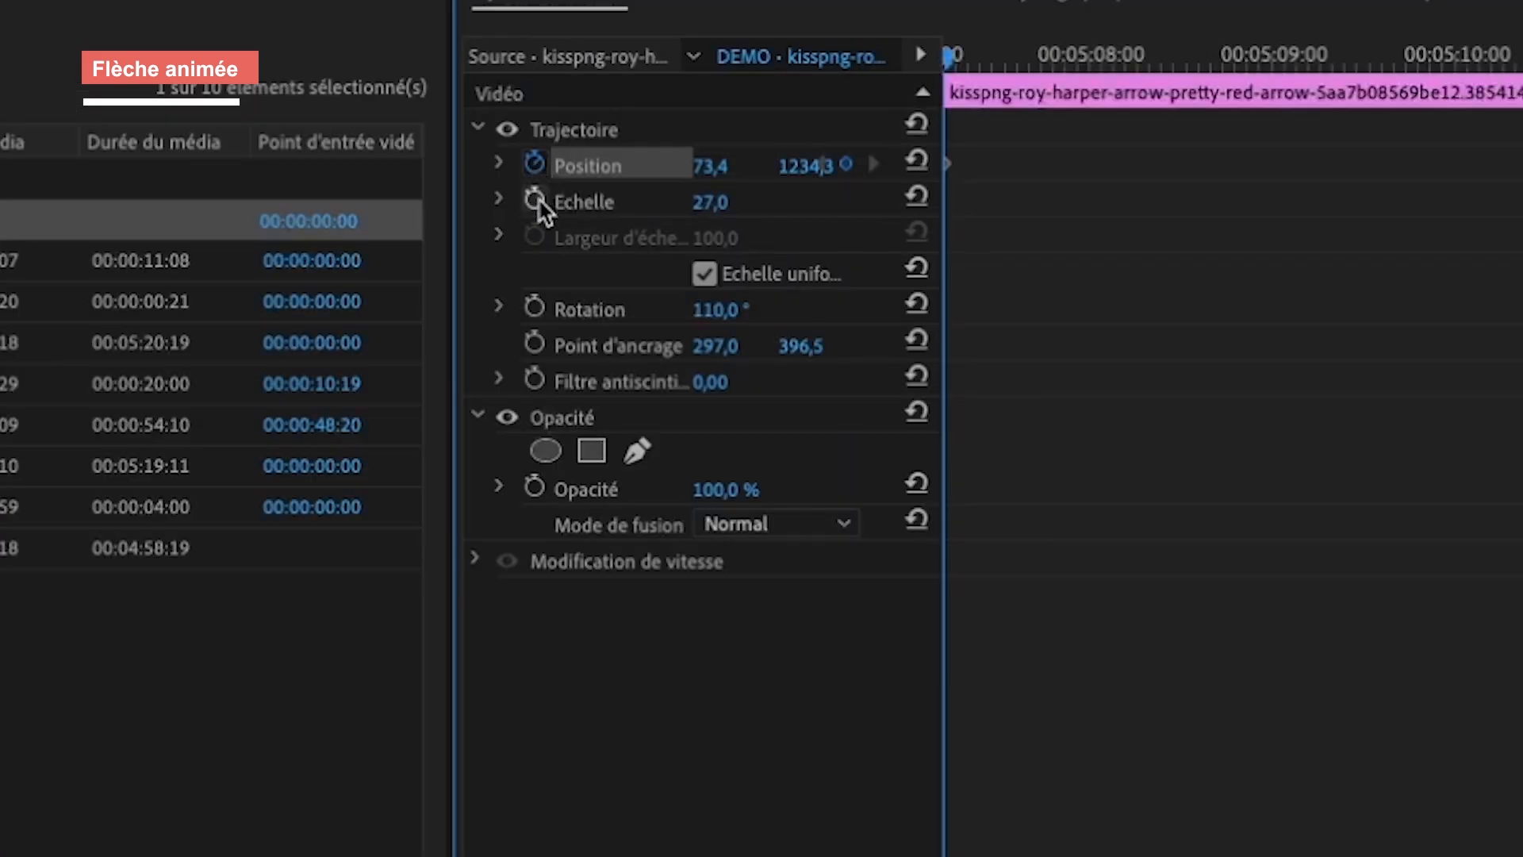
click(487, 117)
click(535, 308)
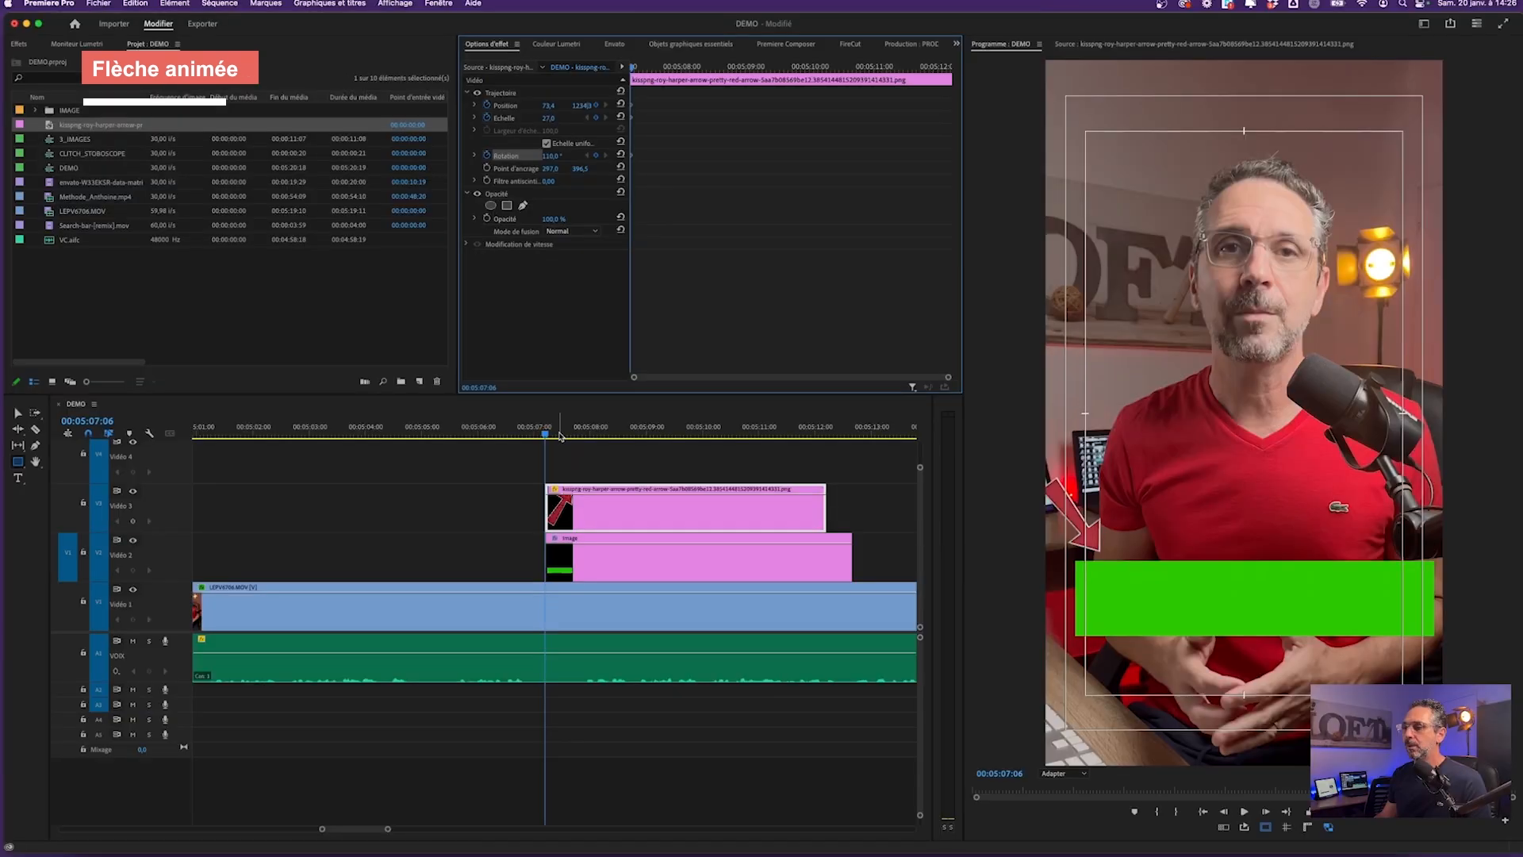
At 00:05:09:17, keyframe the arrow's horizontal position at 930.4 and its rotation at 175°
drag(560, 435, 678, 436)
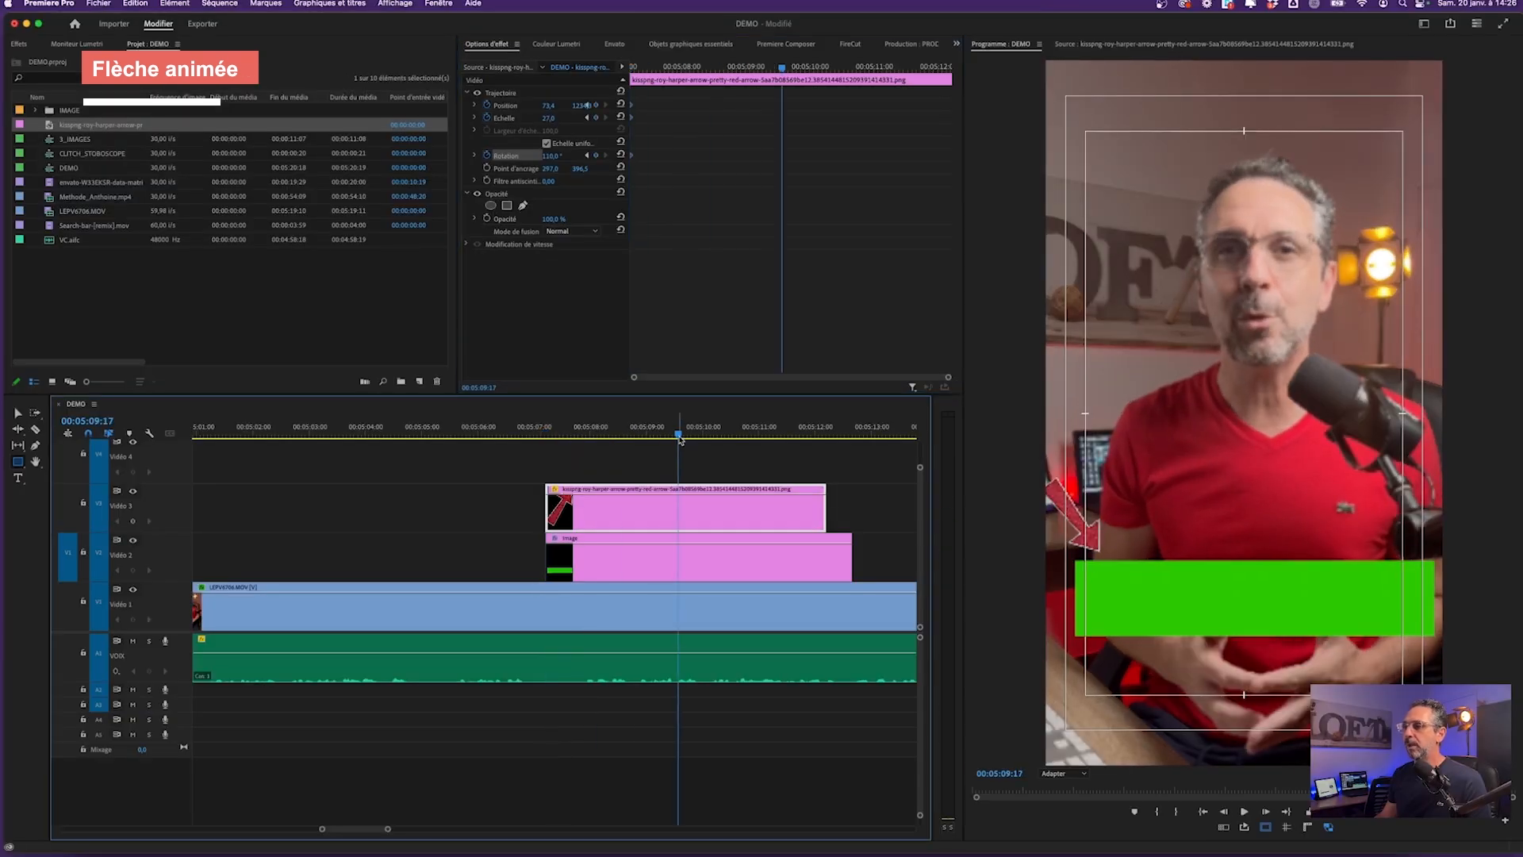
drag(550, 109, 1257, 110)
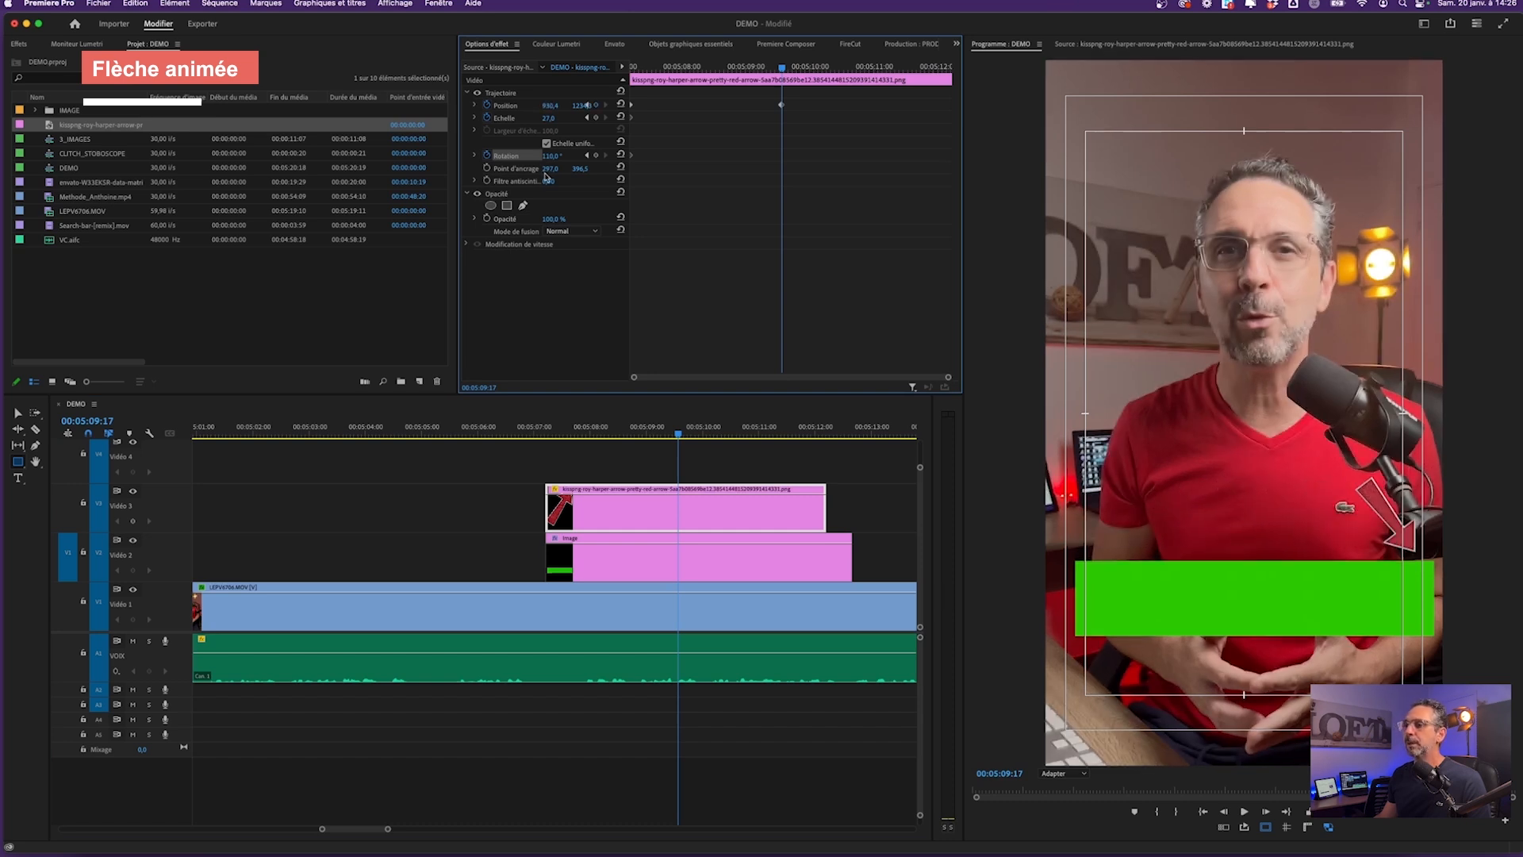
drag(552, 156, 599, 155)
Play the arrow animation from the clip's start twice to check its sweep along the green bar
click(547, 431)
key(space)
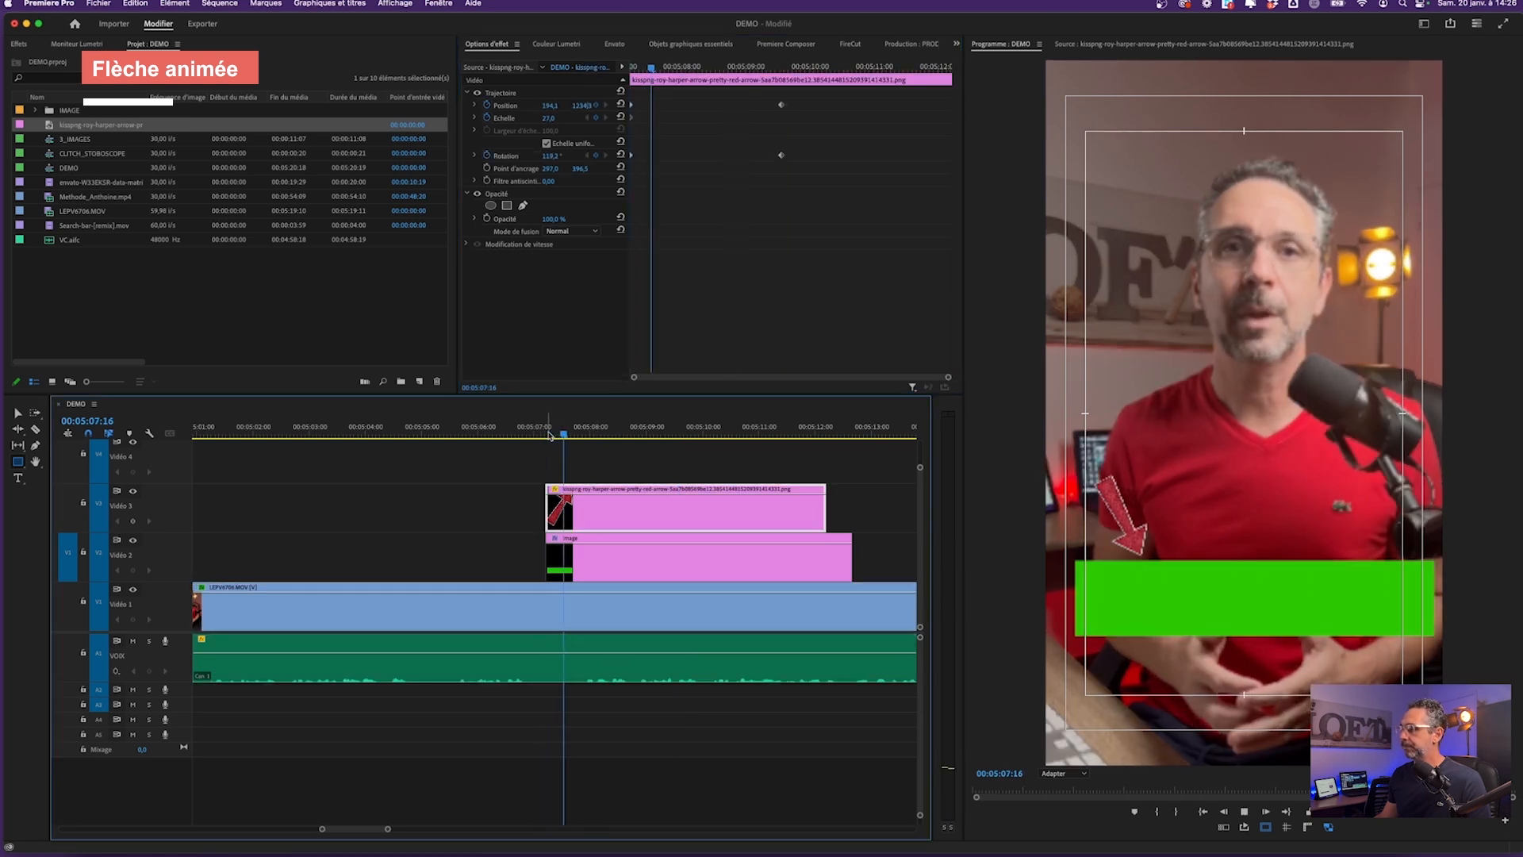
key(space)
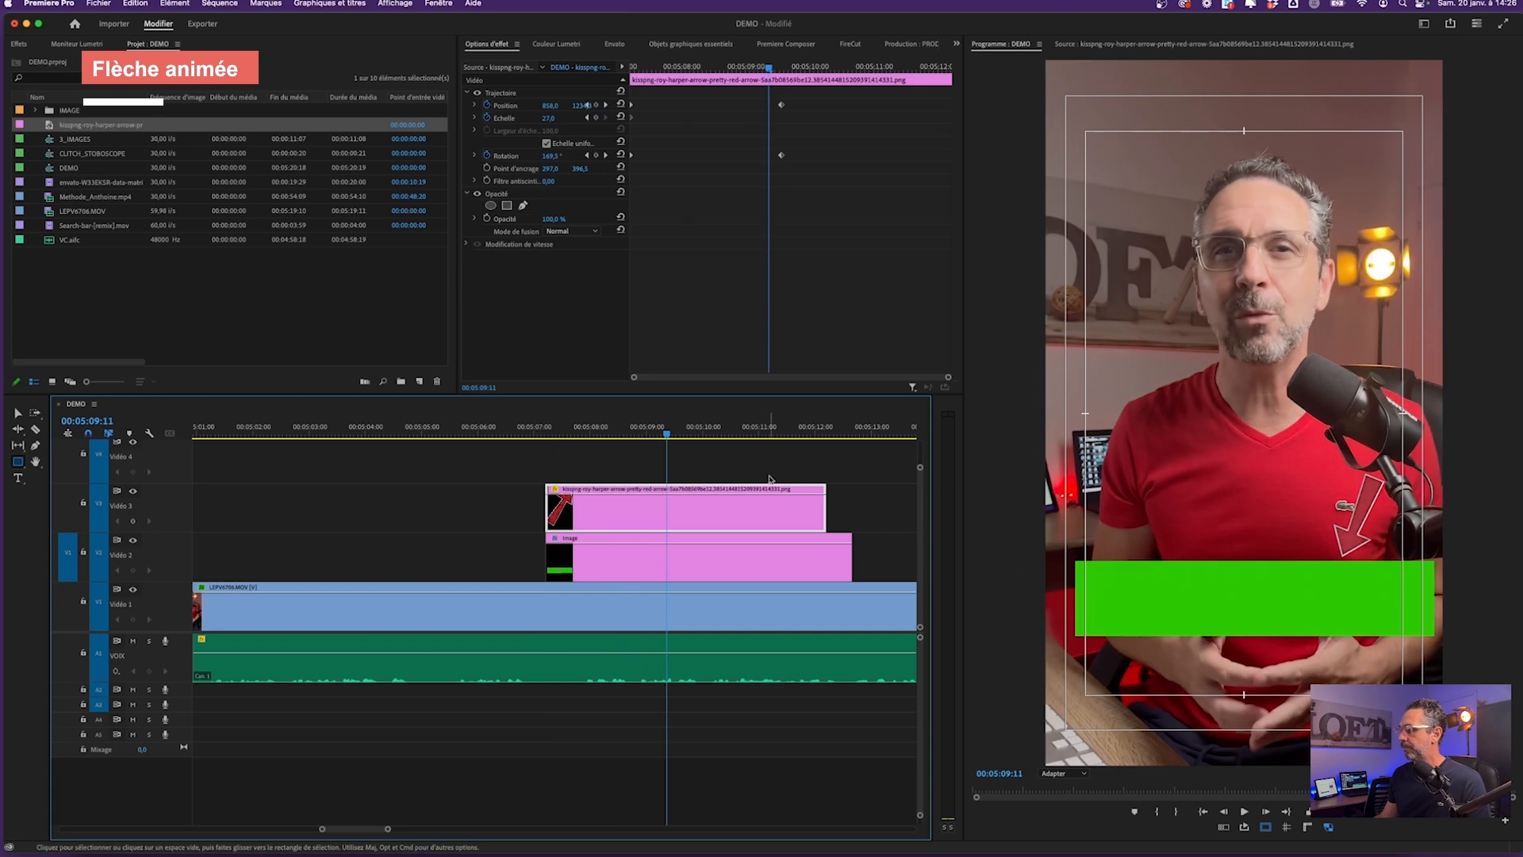
click(1405, 772)
click(1405, 785)
drag(632, 435, 545, 436)
key(space)
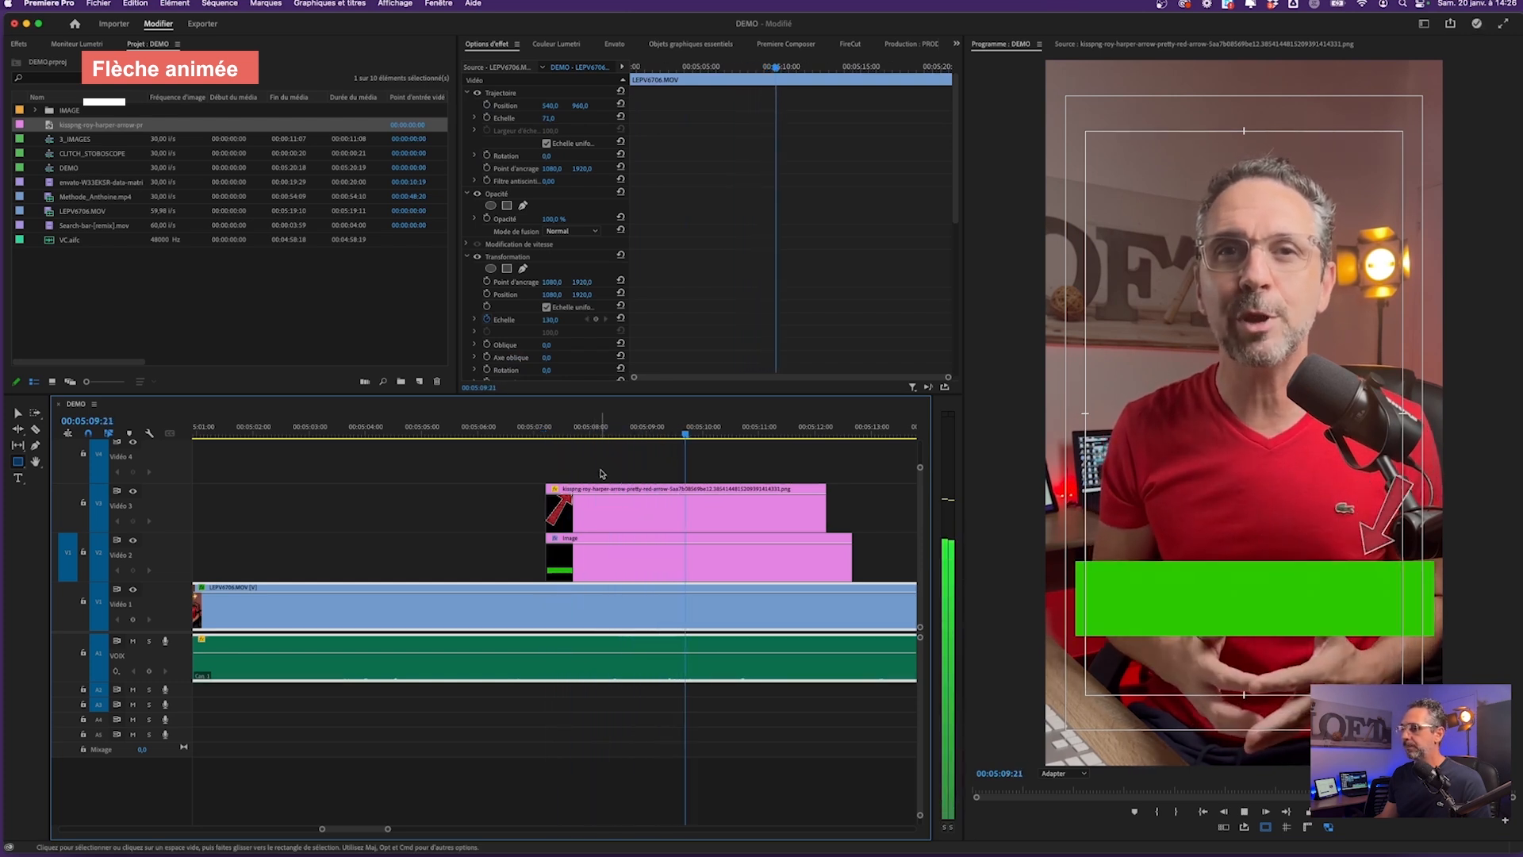
Move the arrow's final Position and Rotation keyframes earlier, to about 00:05:08, and return to the animation's start
click(647, 523)
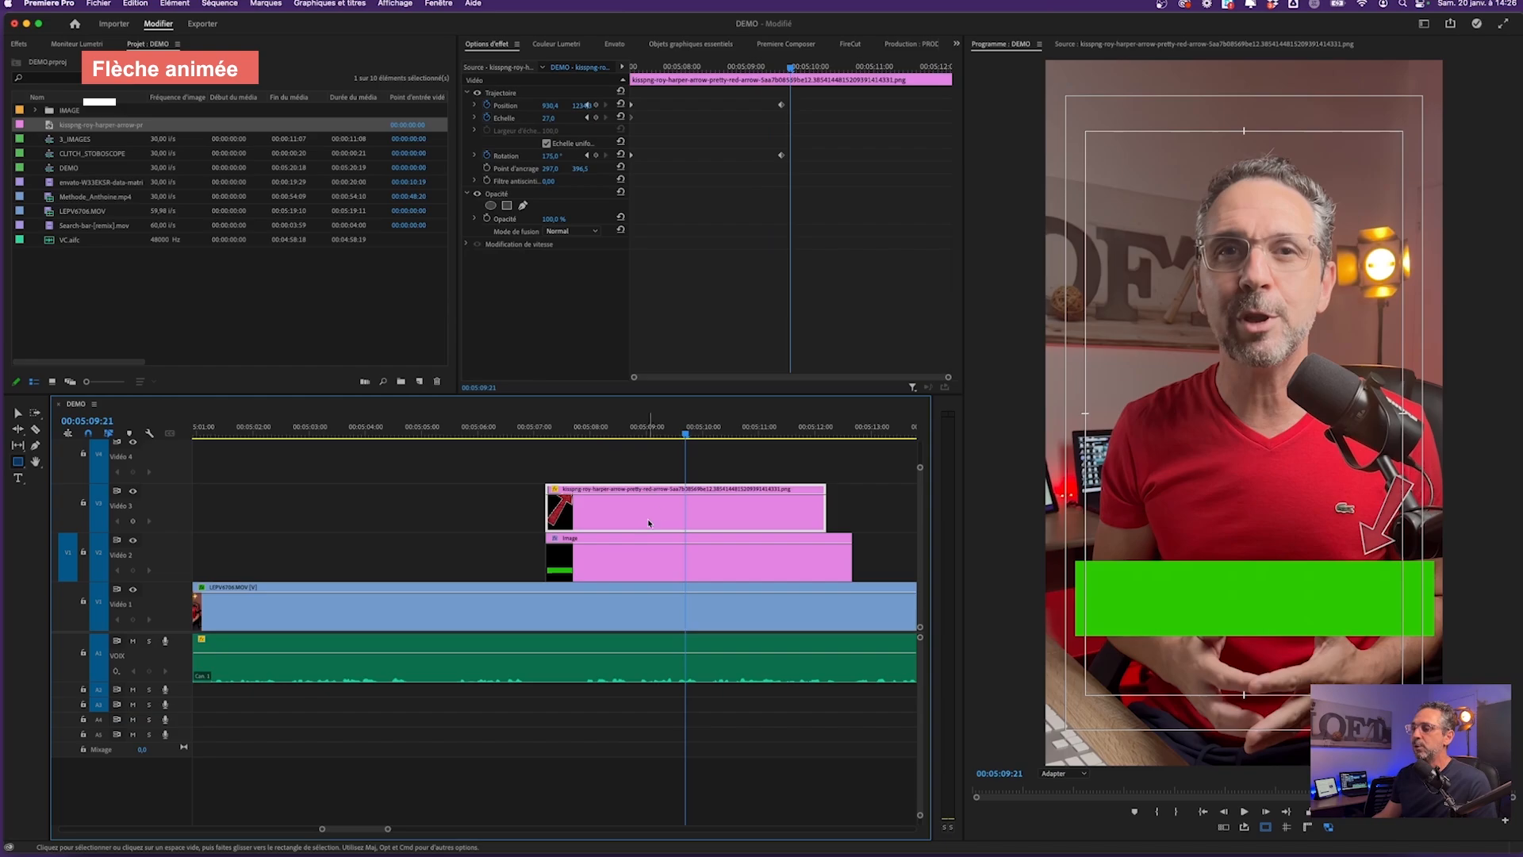
drag(825, 200, 746, 83)
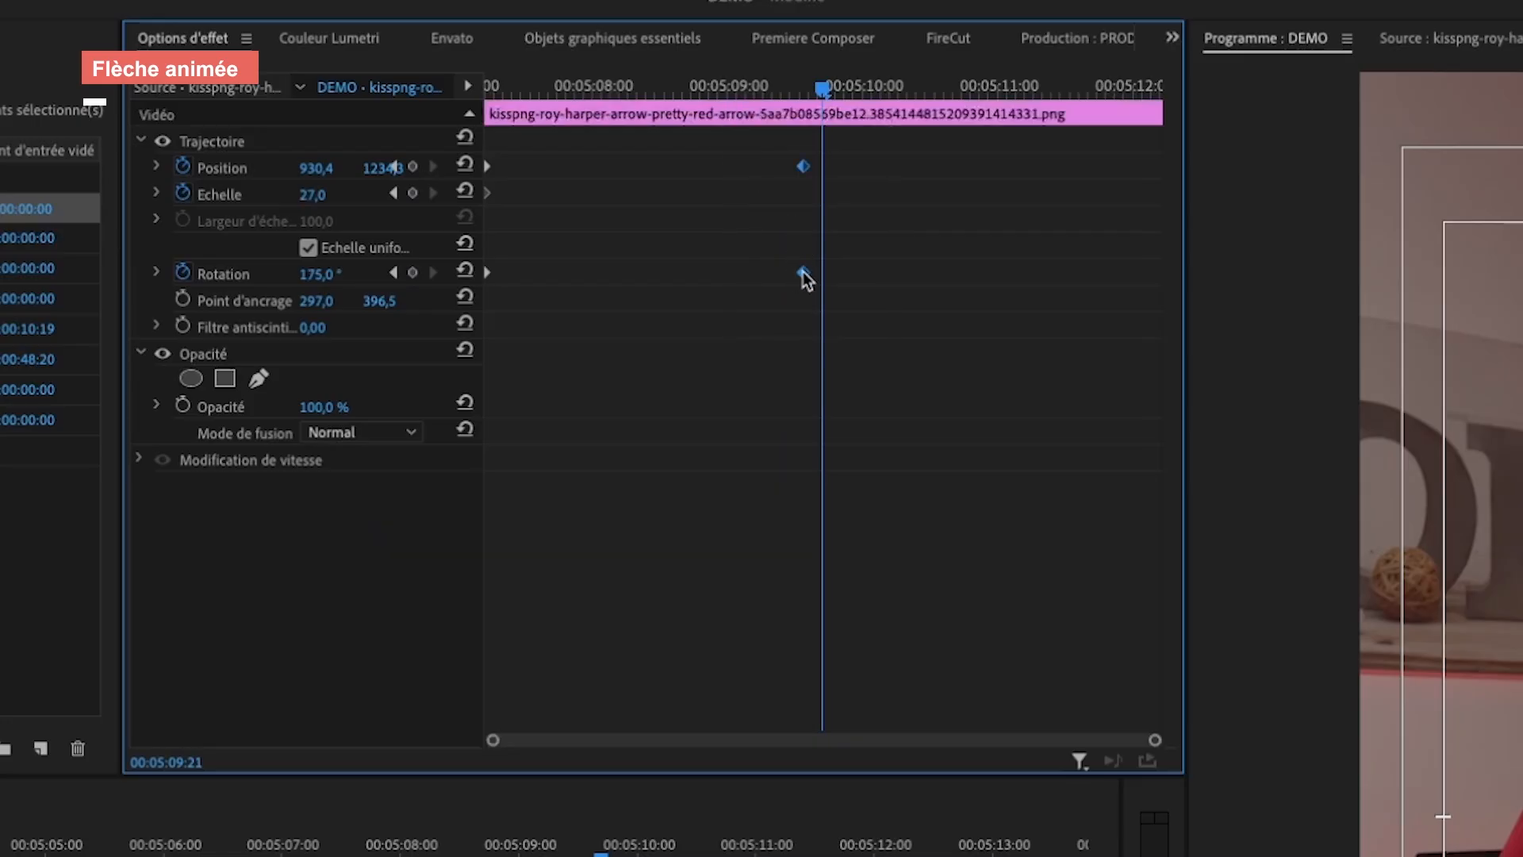
drag(805, 278, 585, 276)
drag(538, 91, 463, 91)
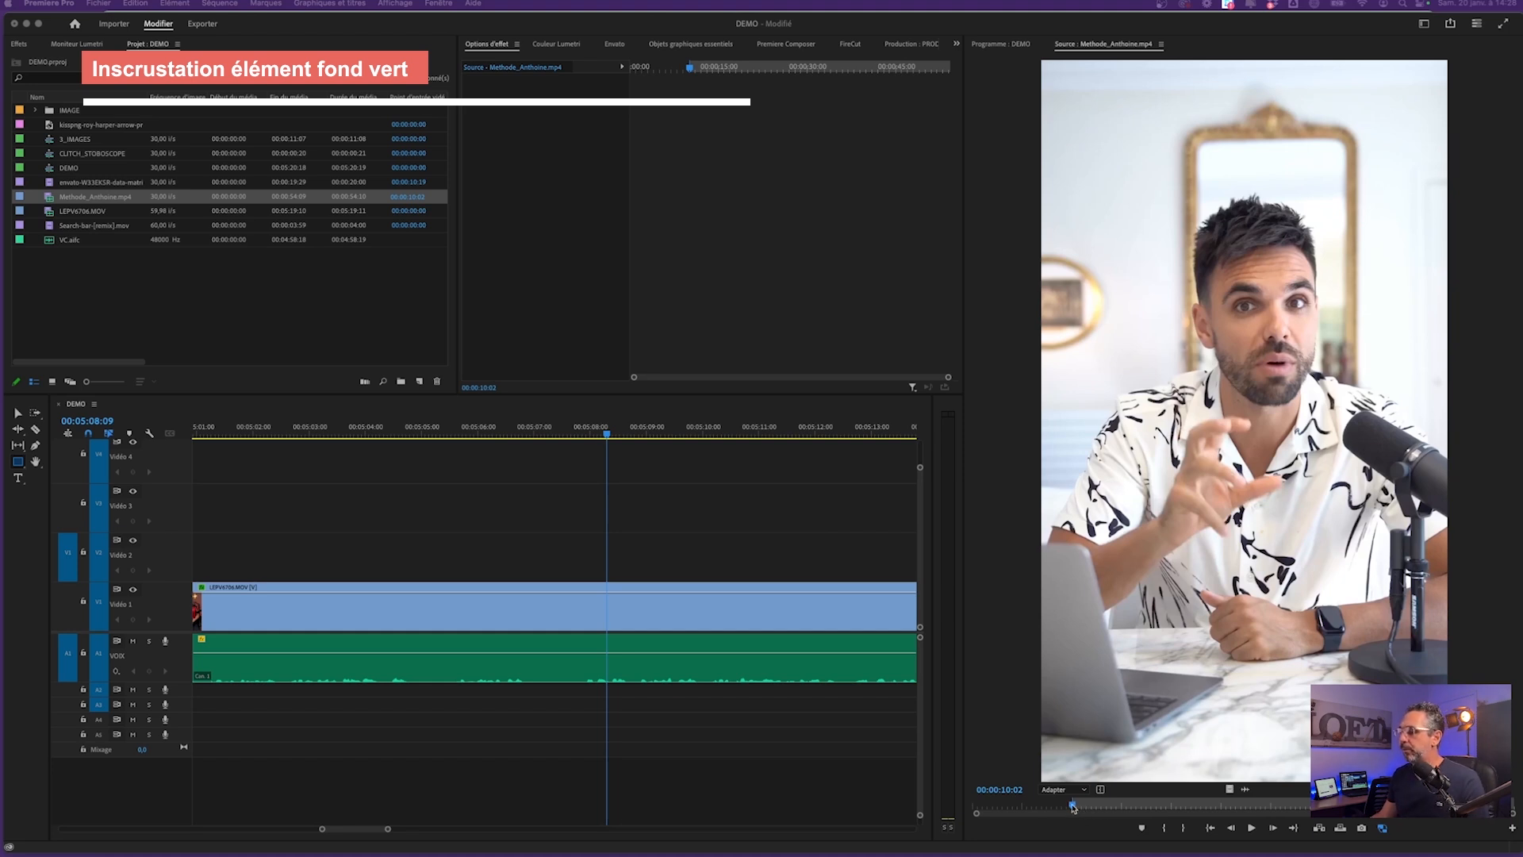
Scrub and play Methode_Anthoine.mp4 from about 00:00:10:02 to examine the pink followers counter example
click(1073, 807)
drag(1073, 807, 1089, 809)
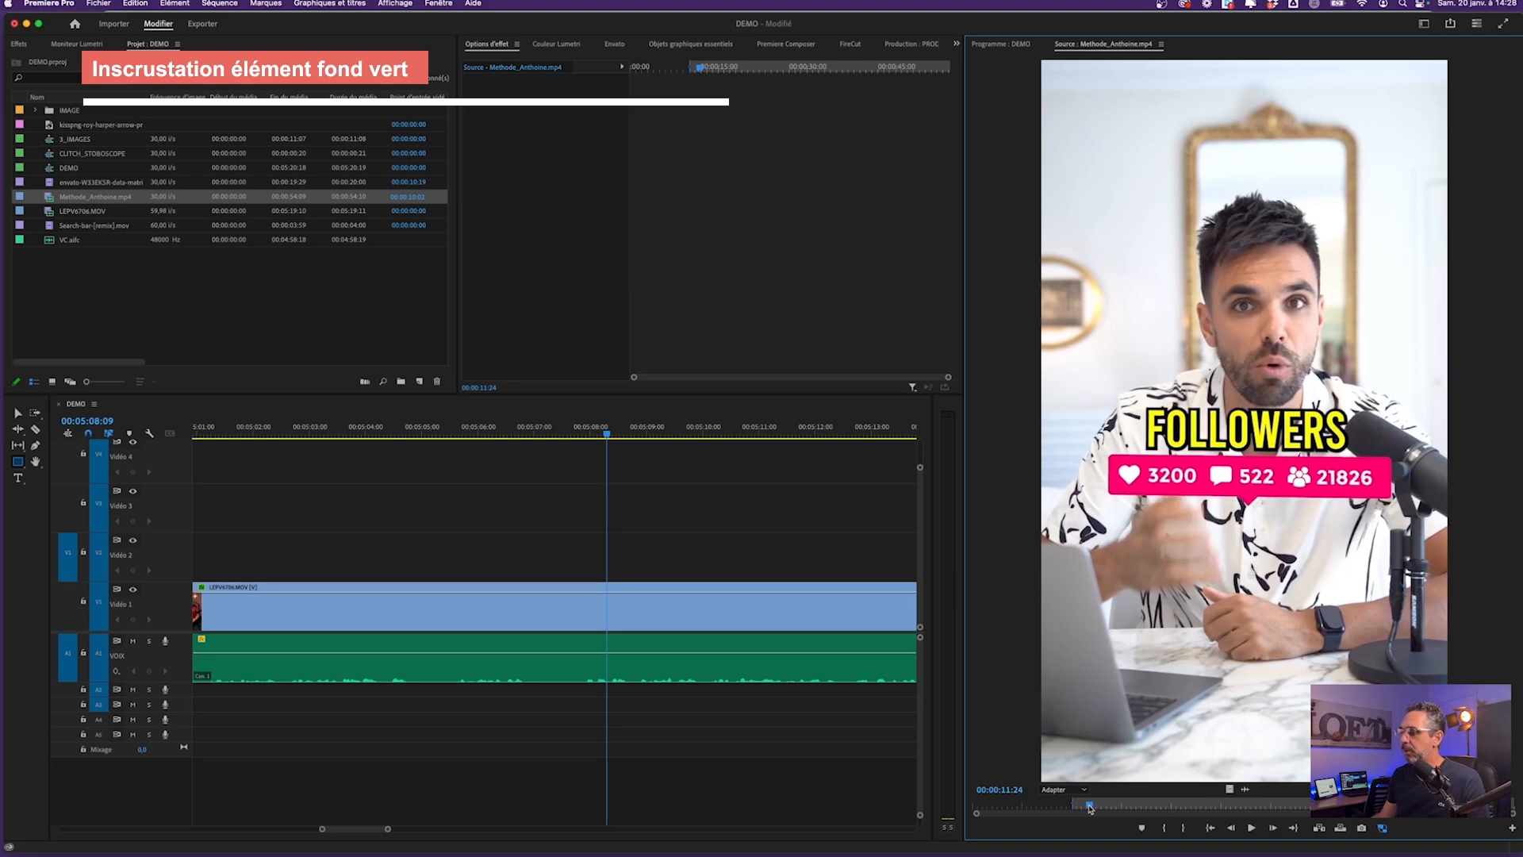
drag(1089, 809, 1076, 809)
key(space)
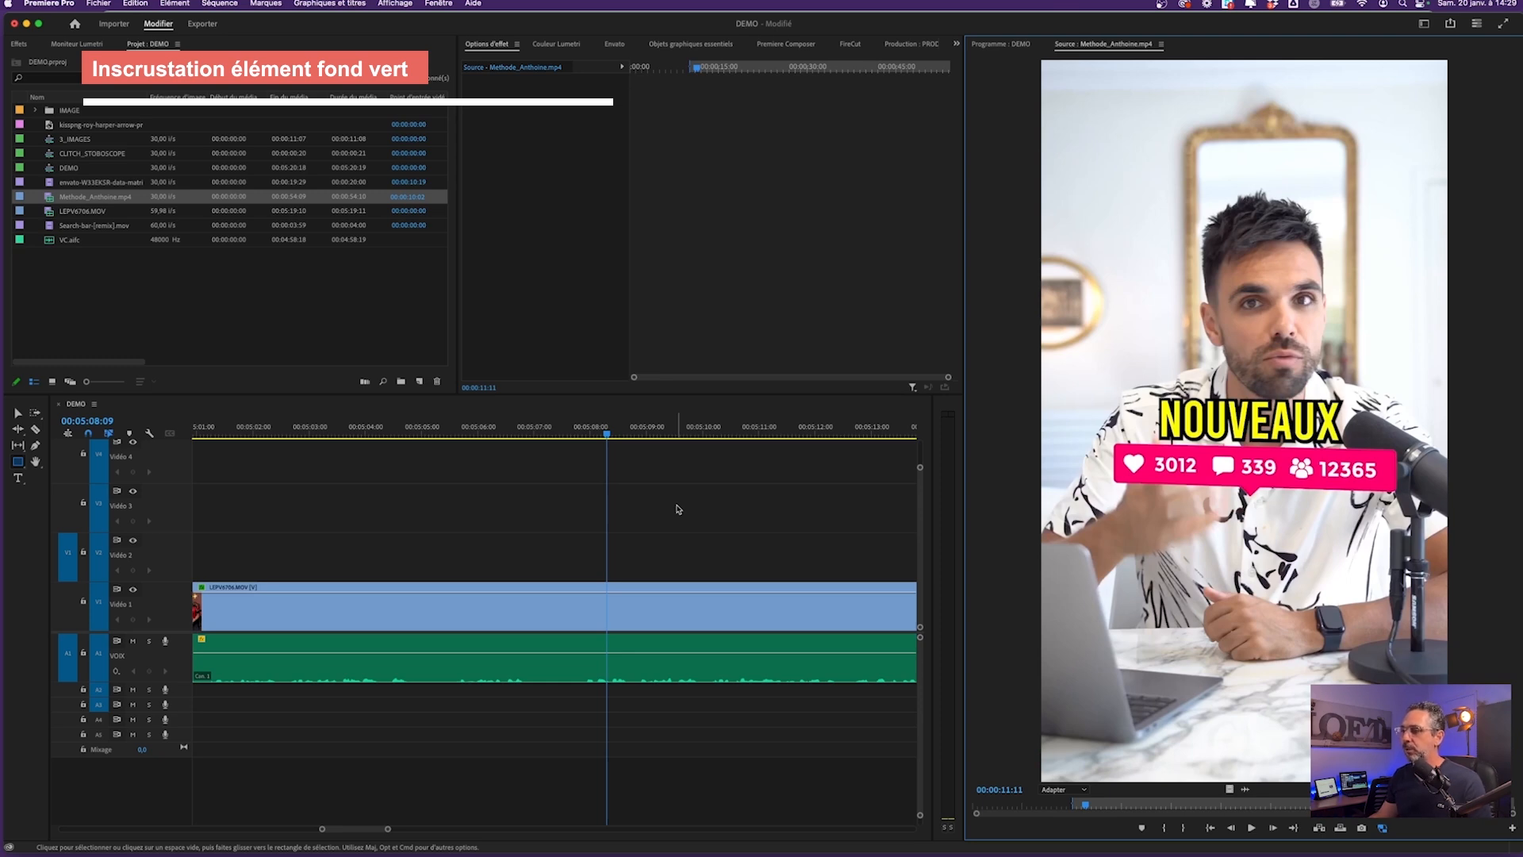
Switch to Chrome with the YouTube results for "green screen folowers bar"
key(super+Tab)
key(super+Tab)
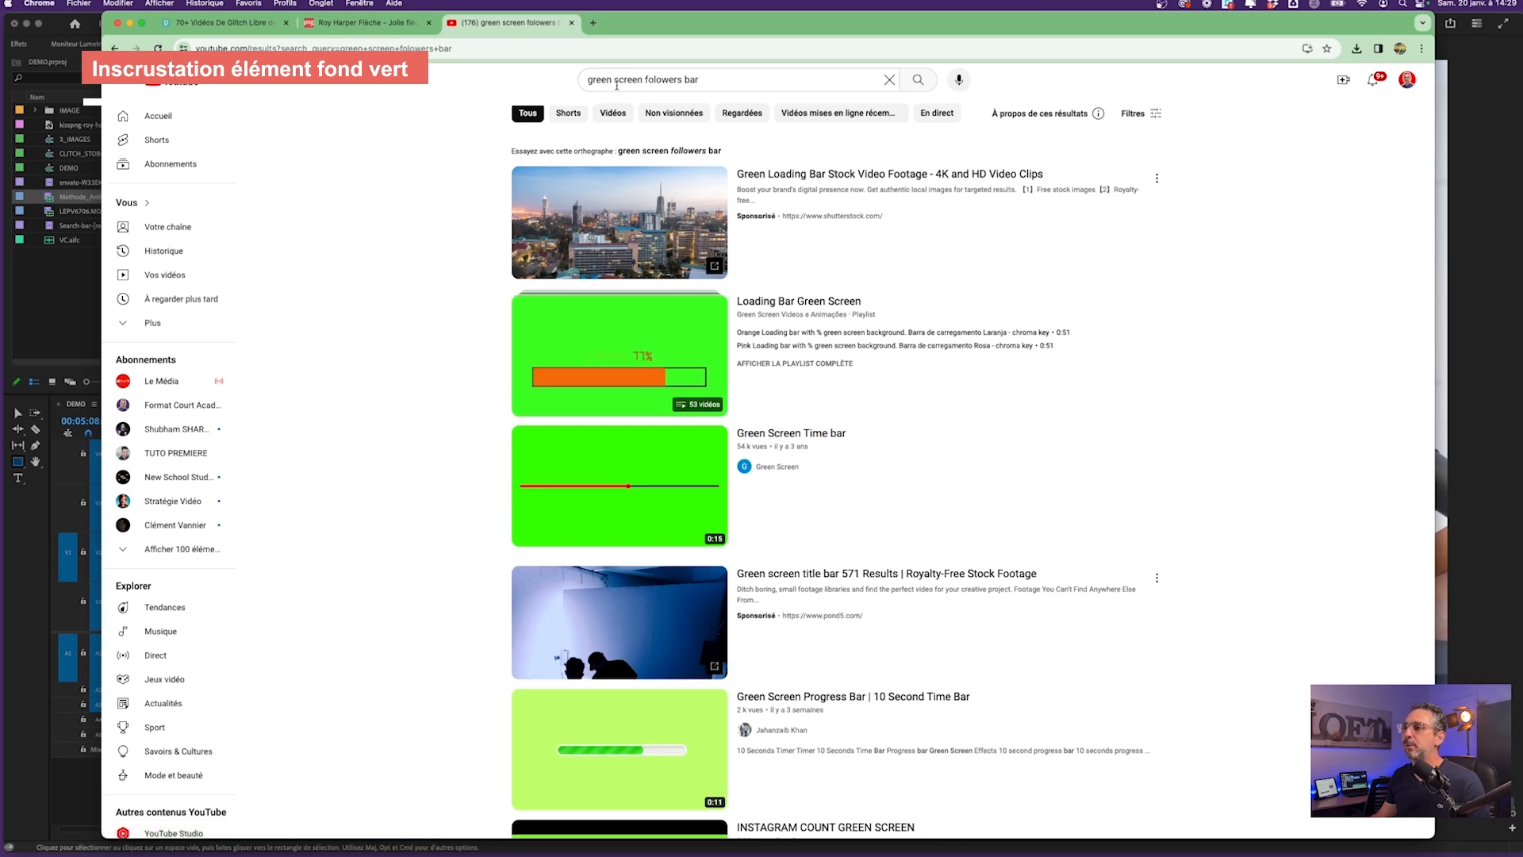
Find and open the INSTAGRAM COUNT GREEN SCREEN video in the YouTube results
scroll(639, 384, down, 3)
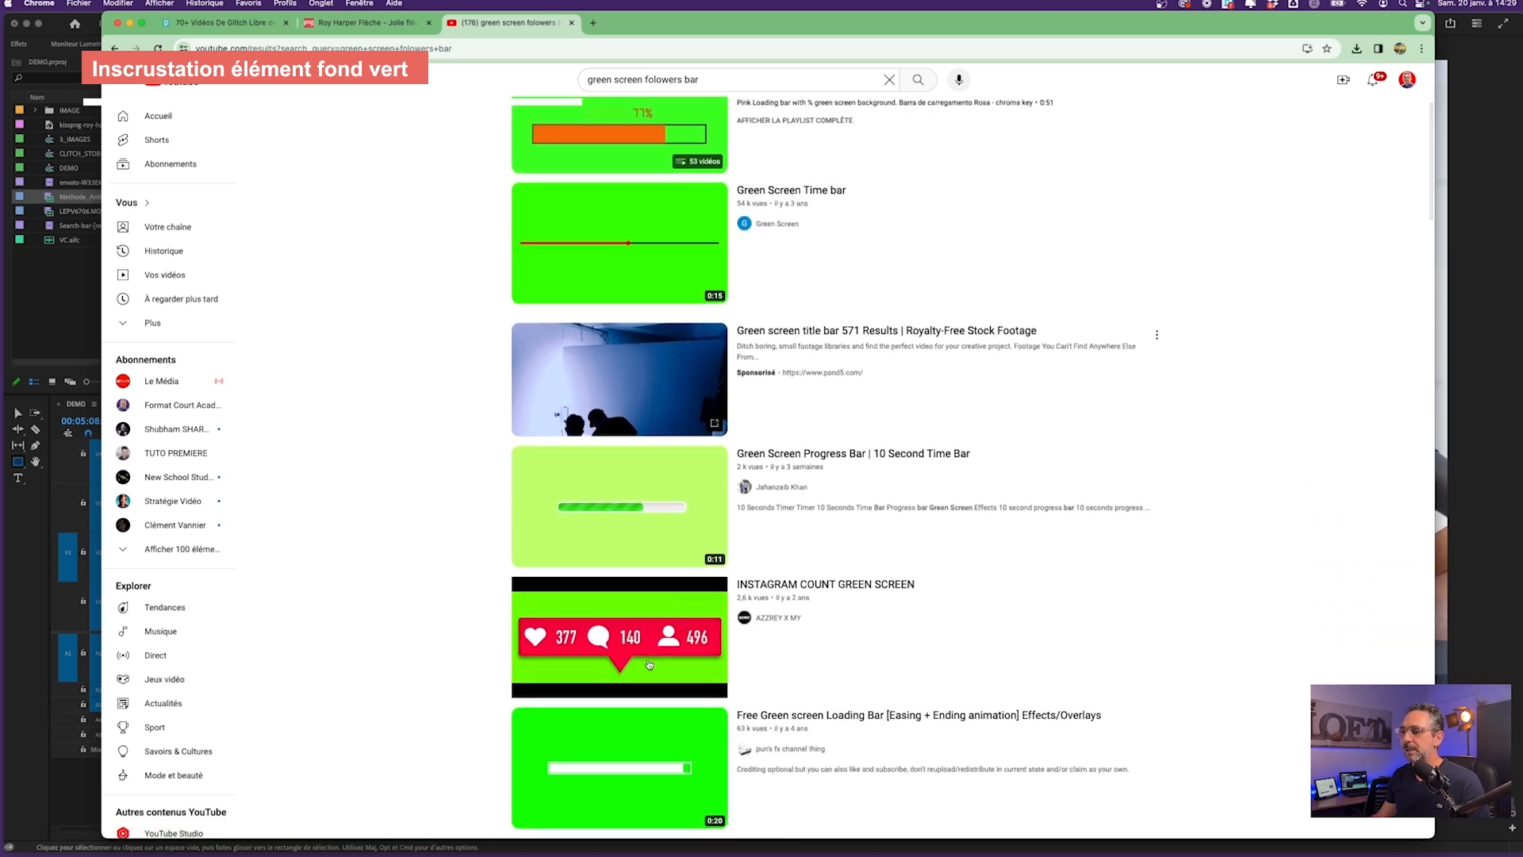
scroll(640, 384, down, 3)
click(639, 384)
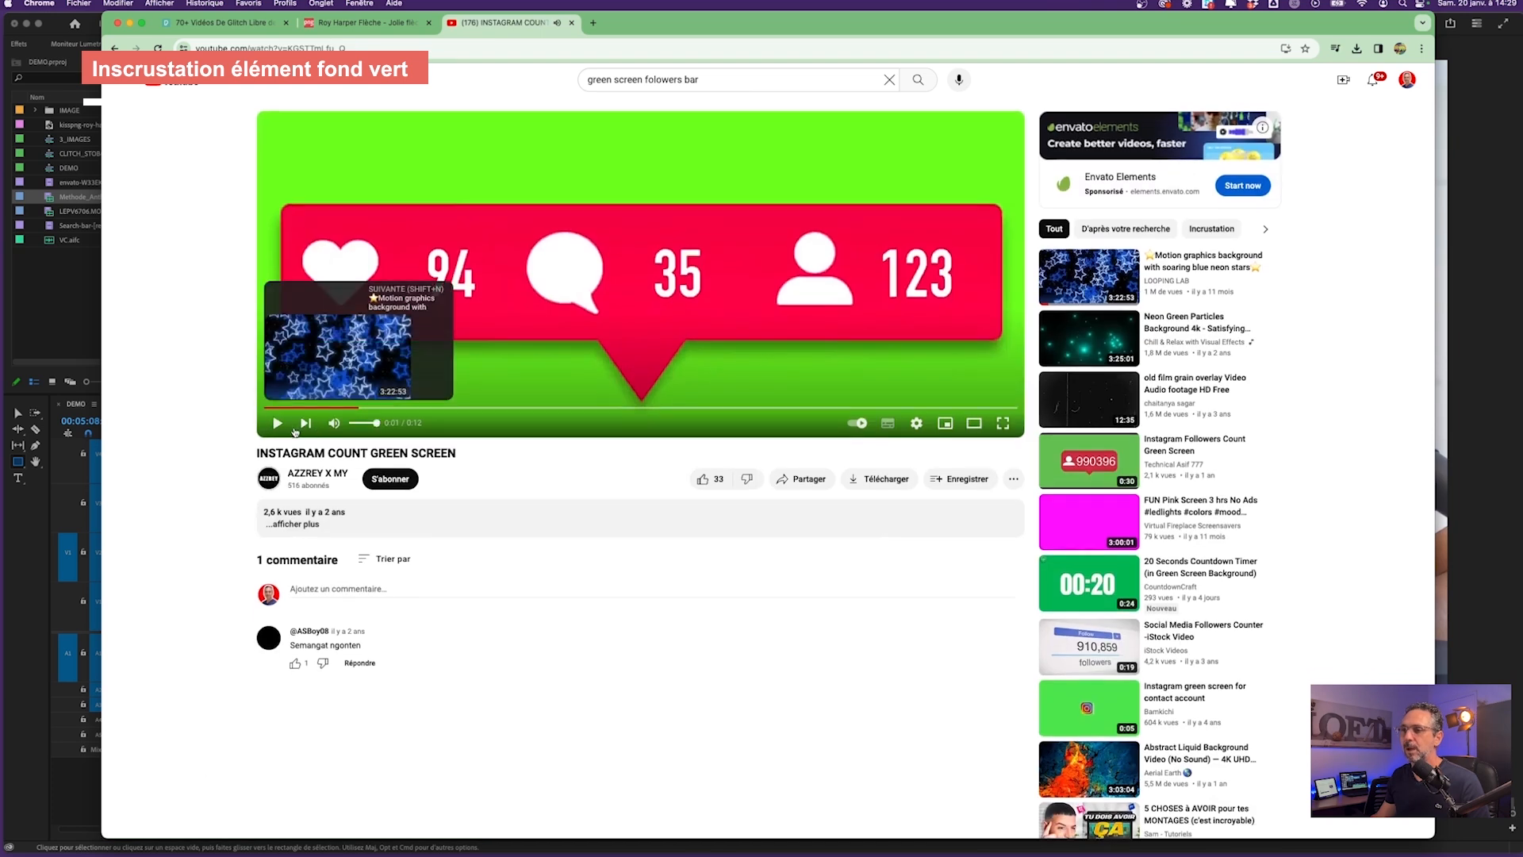
Switch to MacX YouTube Downloader, view its dialog for adding a video URL, and close the downloader
mouse_move(512, 851)
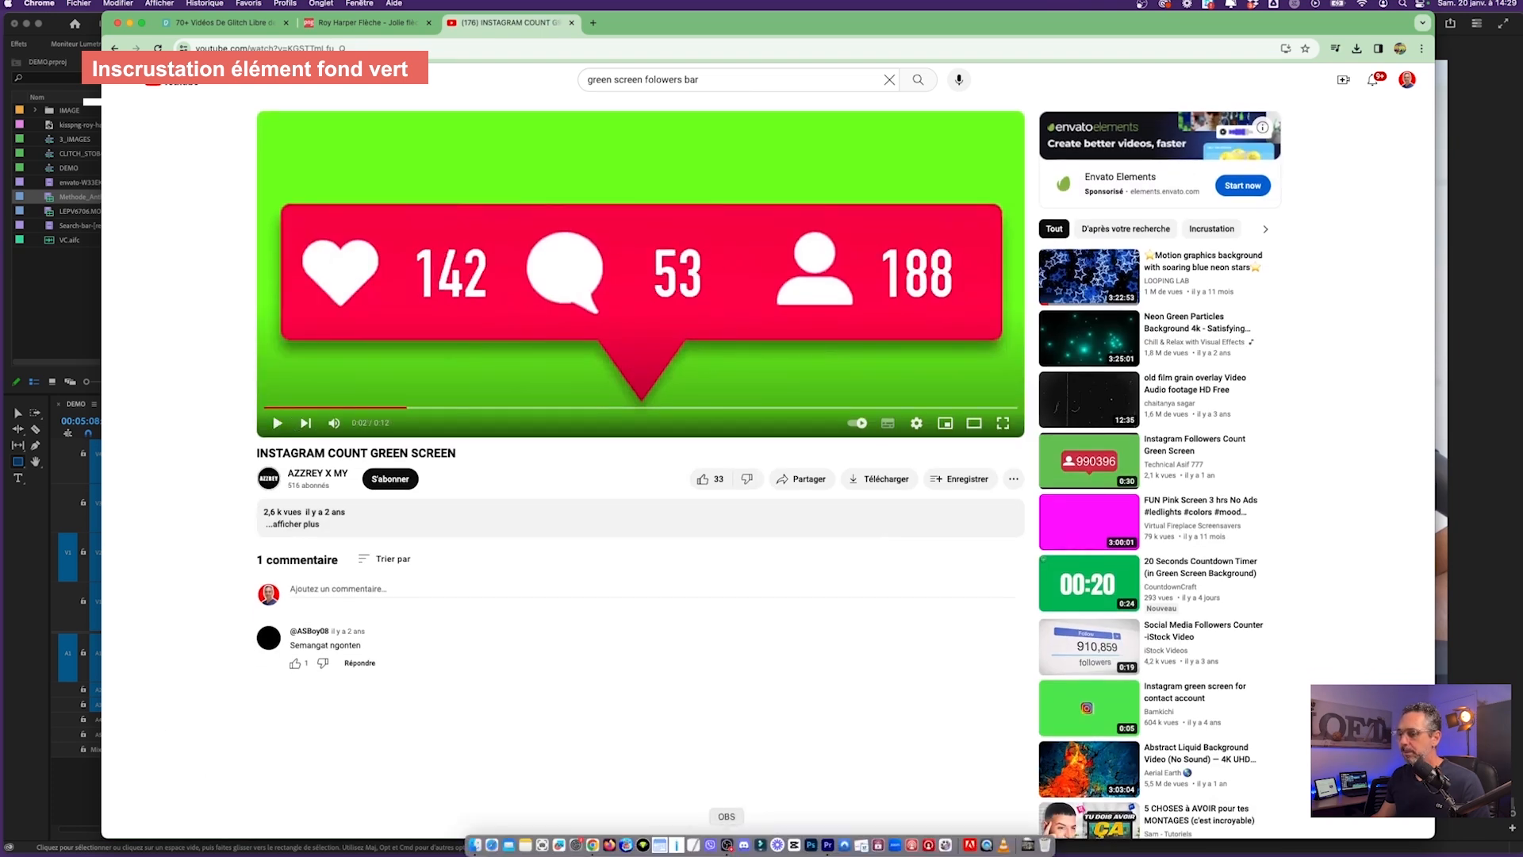
click(626, 846)
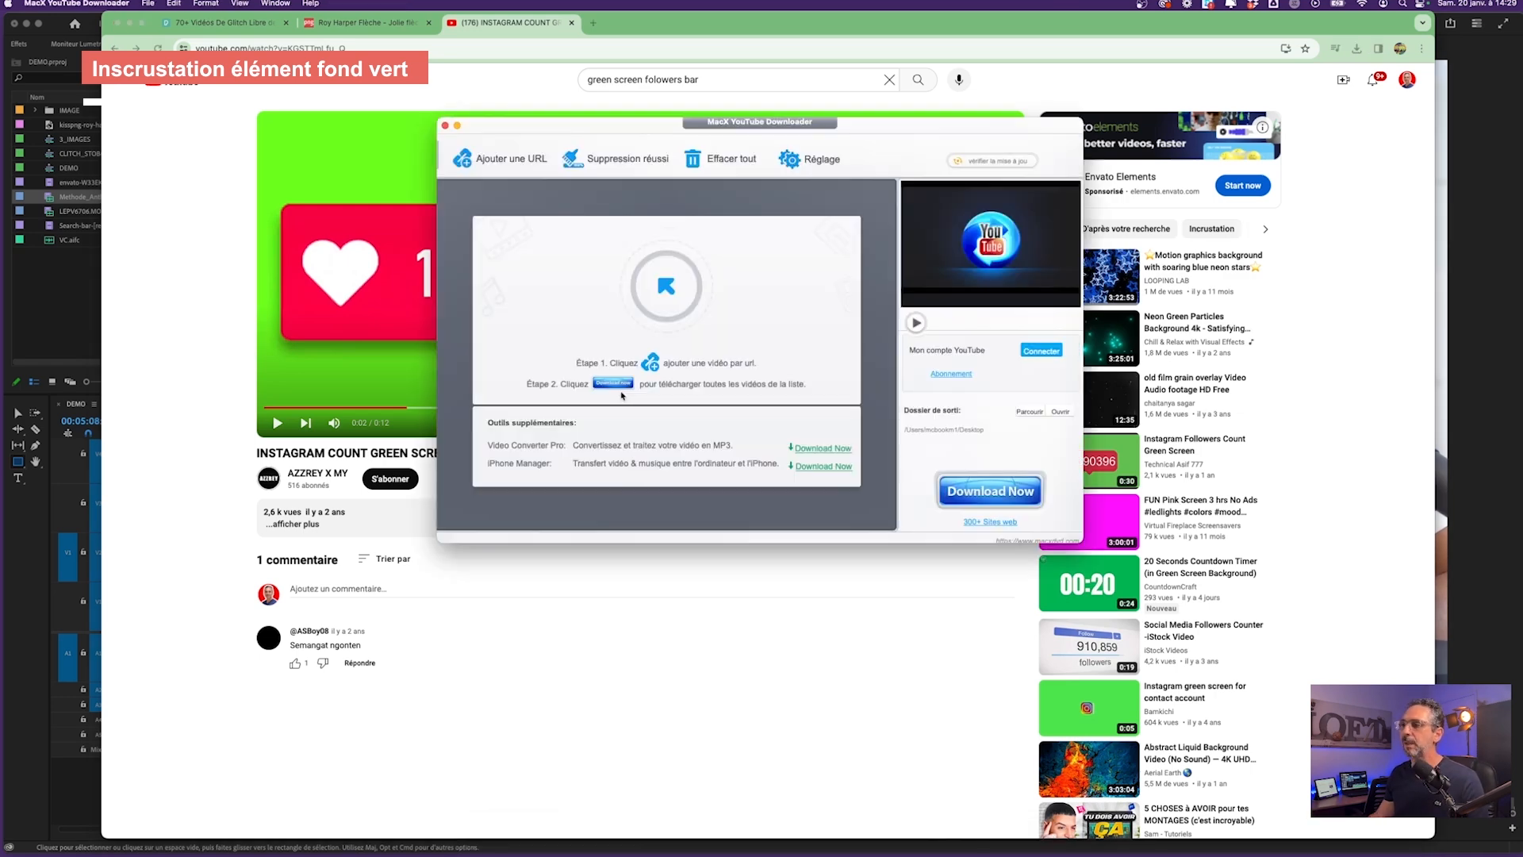
click(789, 411)
click(508, 159)
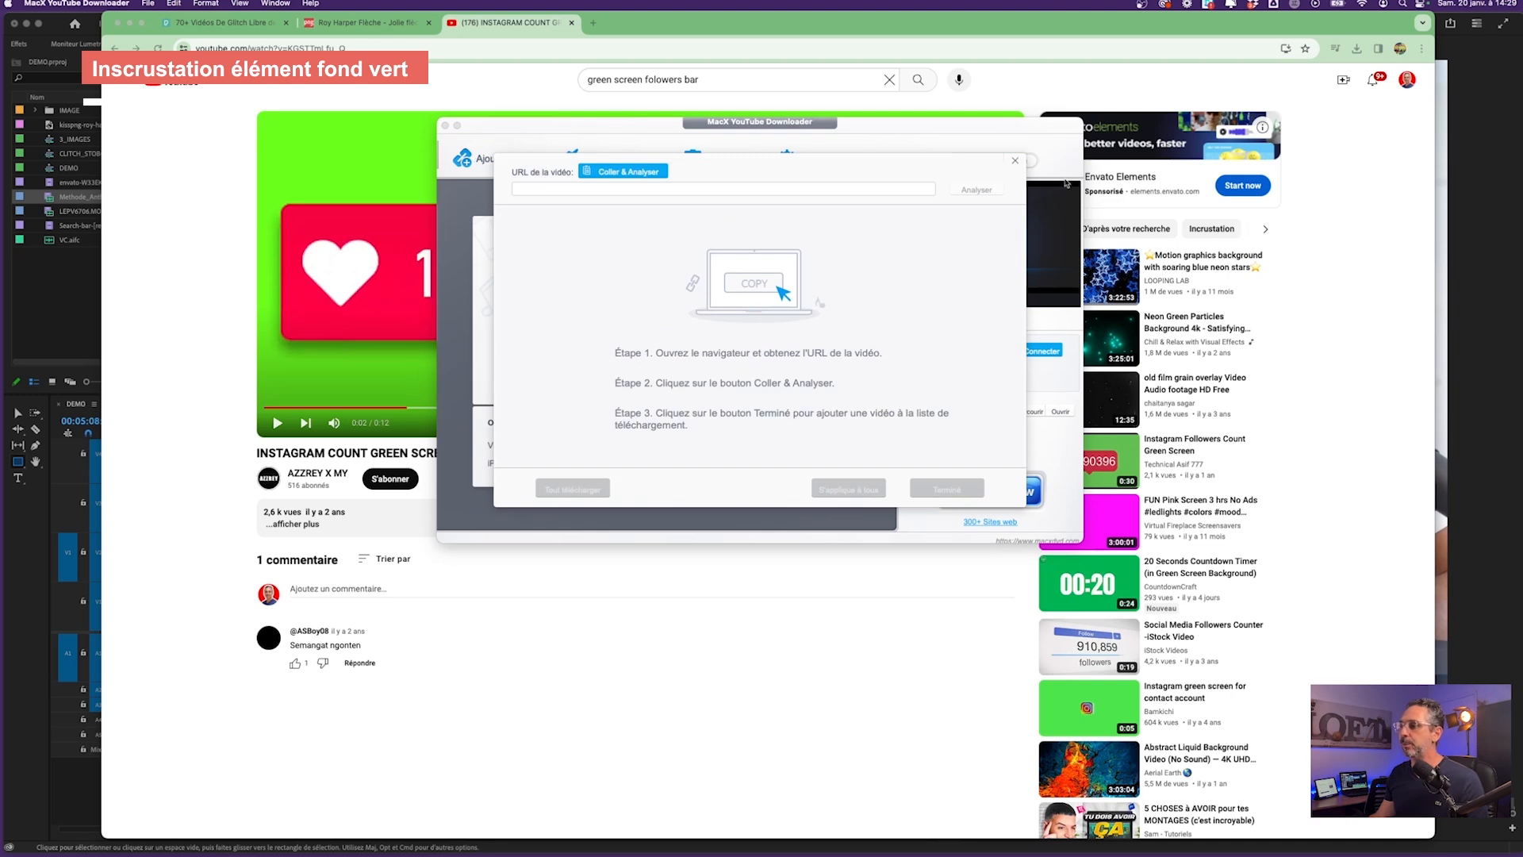
click(1014, 160)
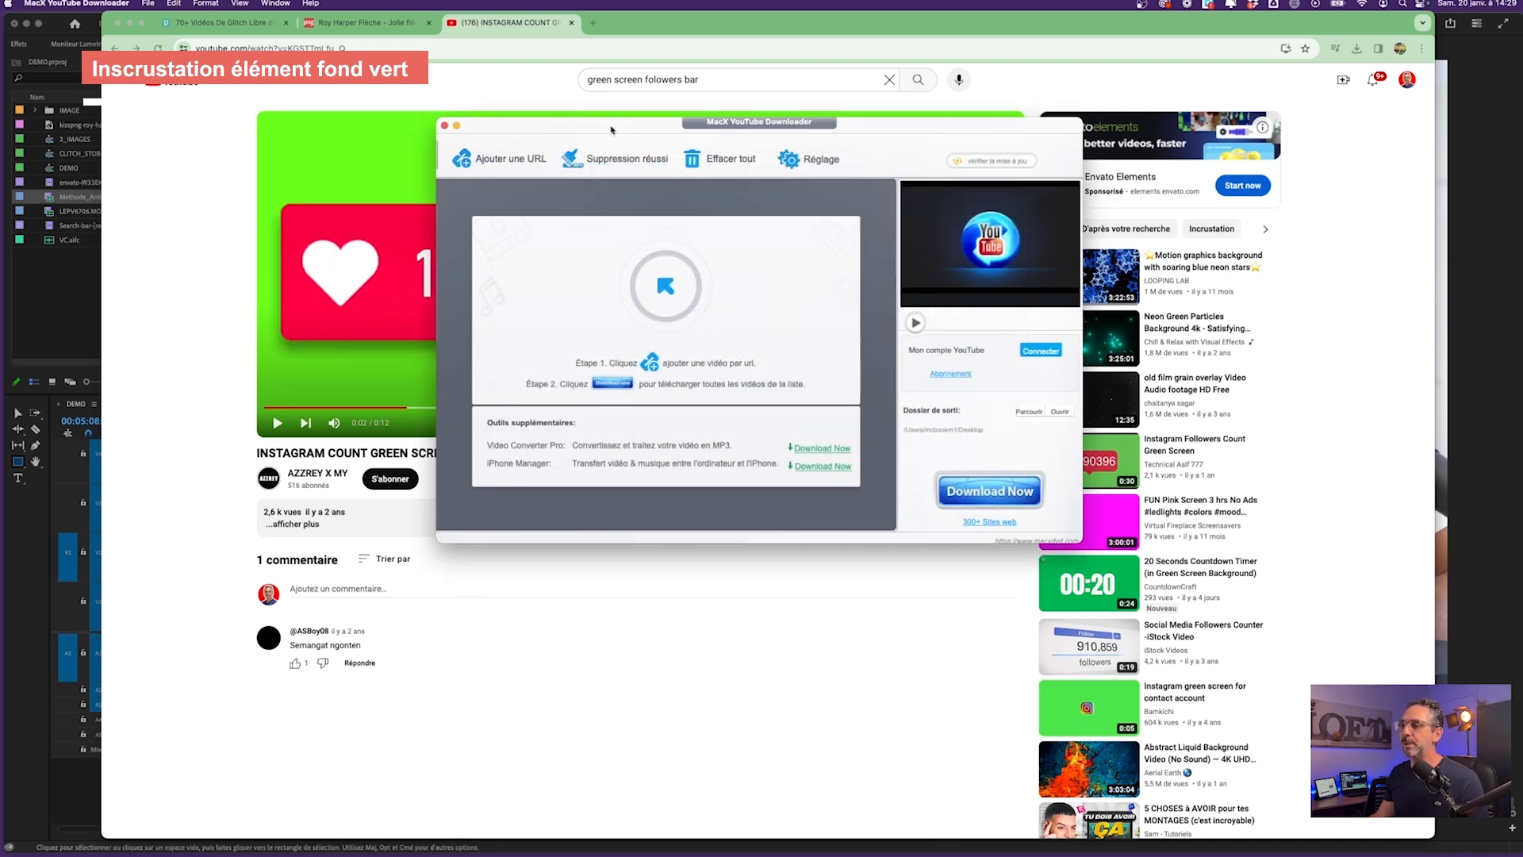
click(446, 126)
Switch to Finder, preview INSTAGRAM COUNT GREEN SCREEN.mp4 in the ELEMENTS folder, and import it into the Premiere Pro project
key(super+Tab)
key(super+Tab)
key(super+Tab)
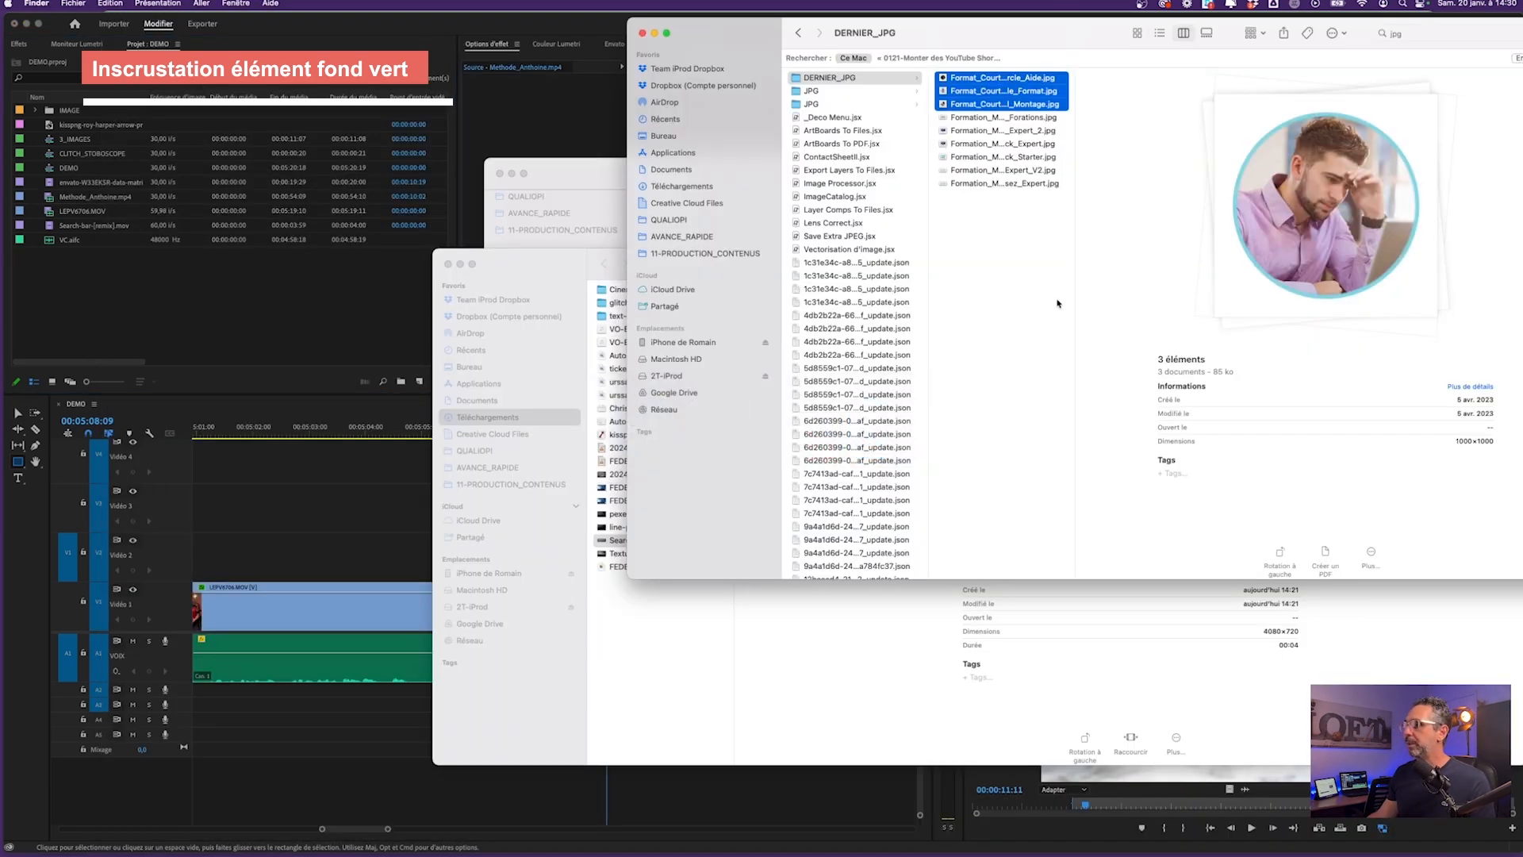
click(1057, 299)
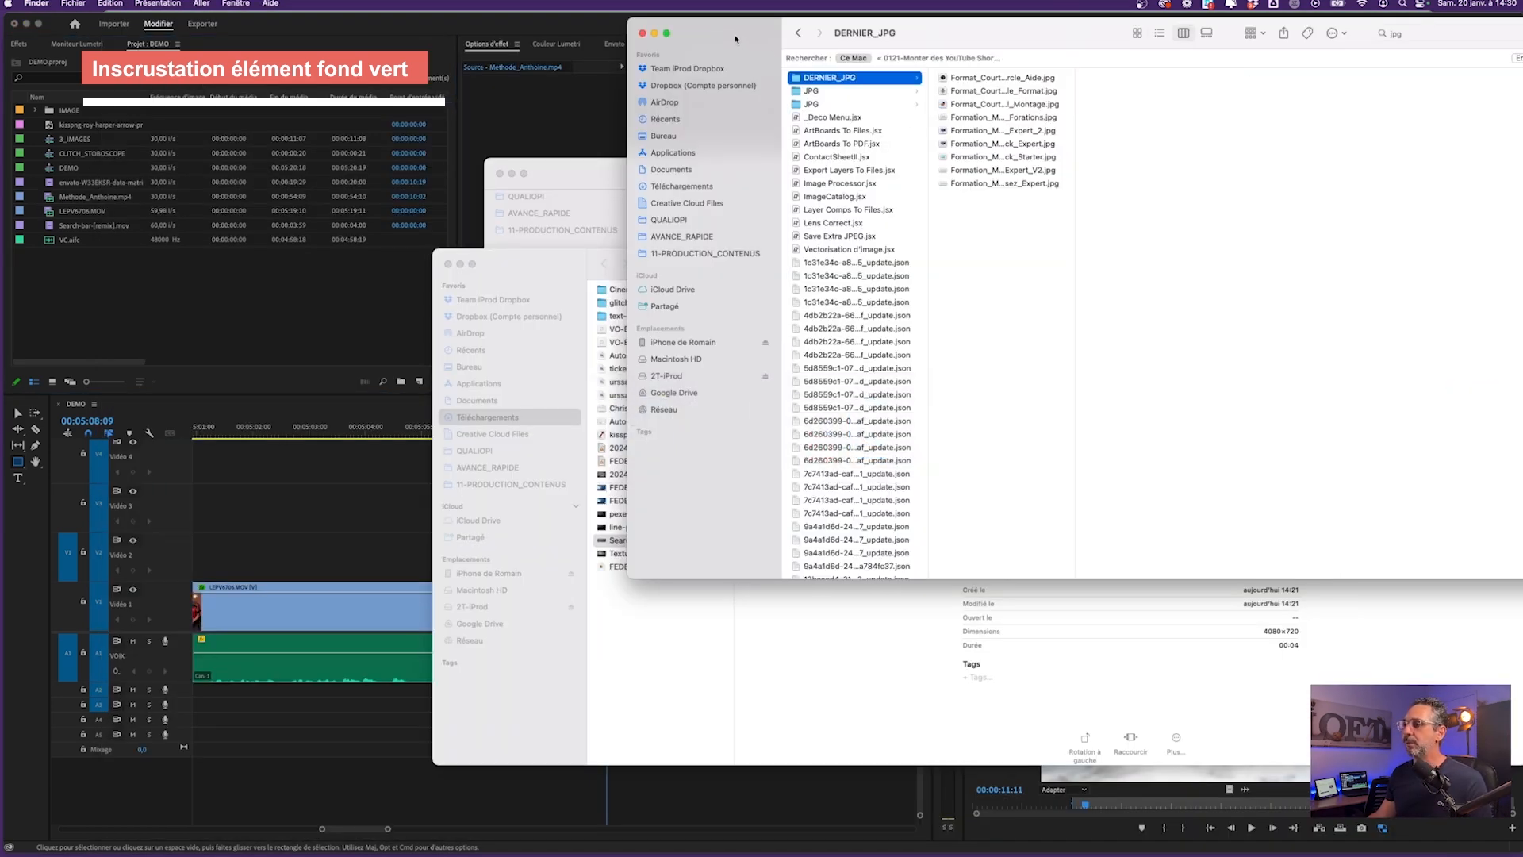
click(726, 255)
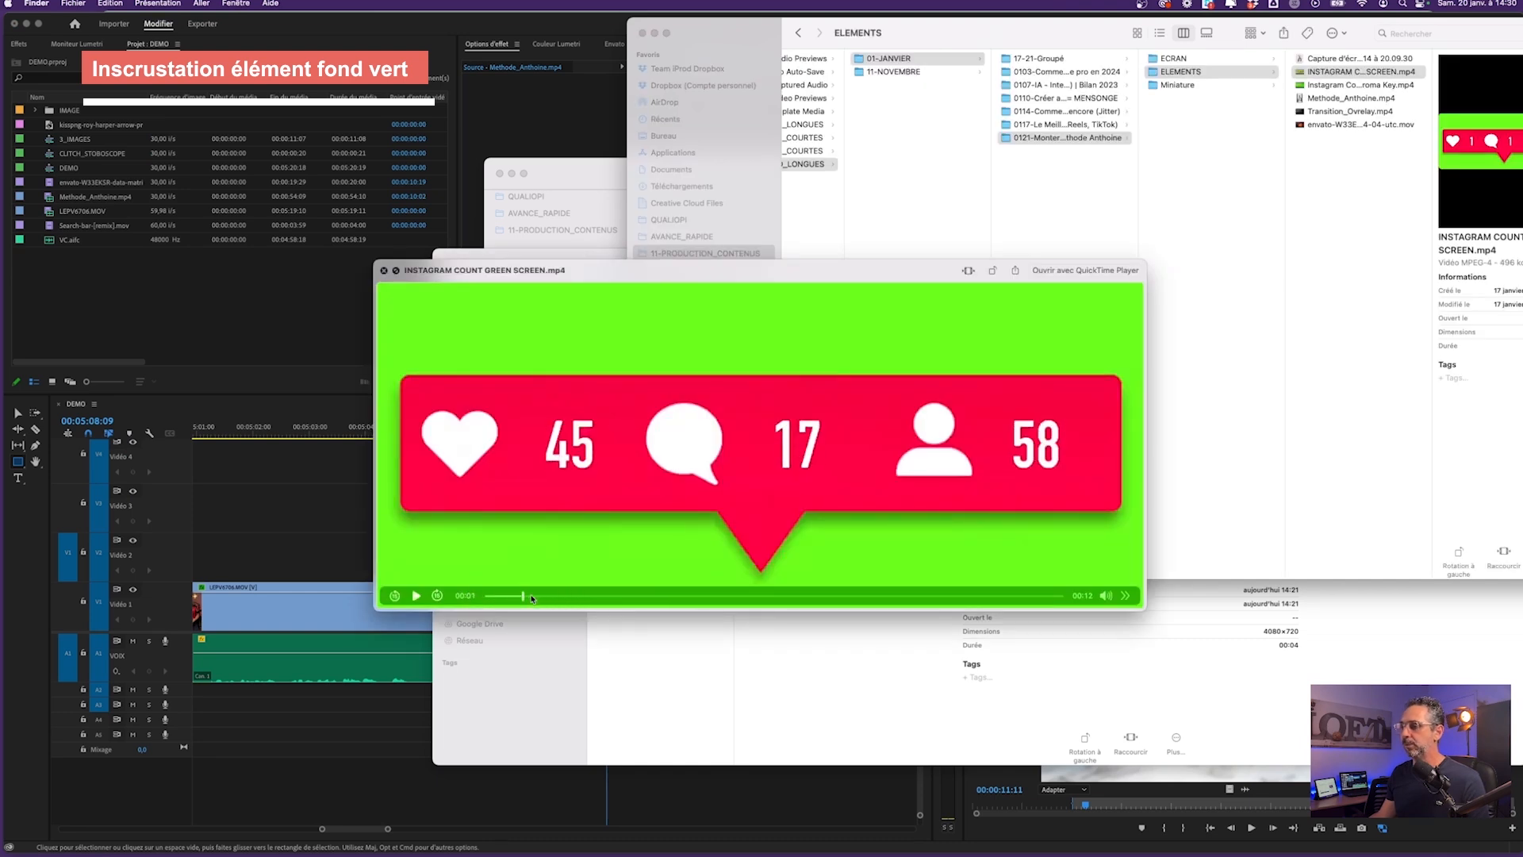
key(space)
drag(1333, 74, 146, 310)
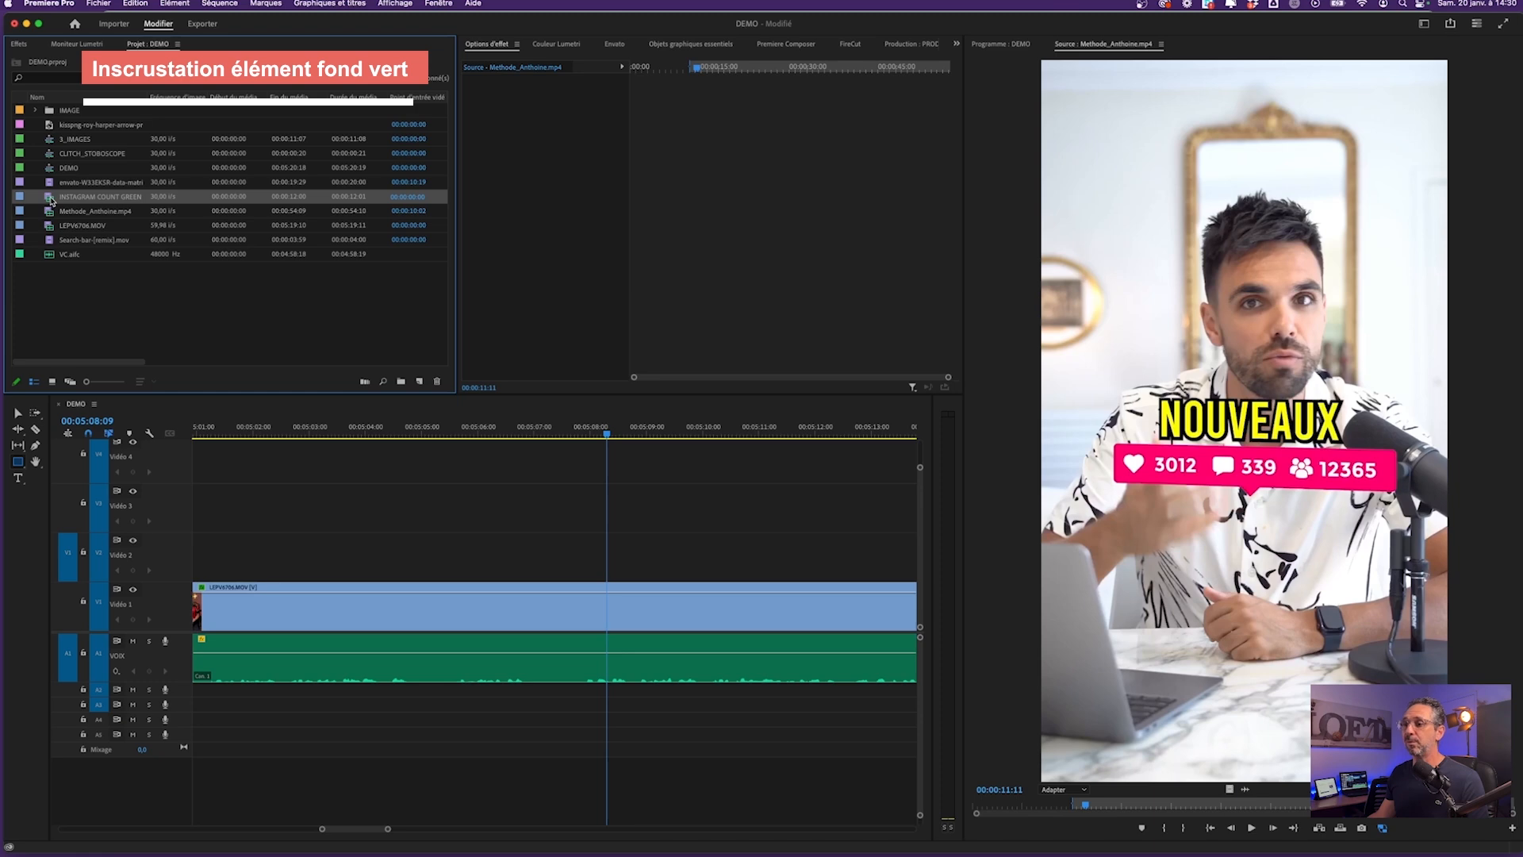
Place the INSTAGRAM COUNT GREEN SCREEN clip on Video 3 from about 00:05:06:00 and play it
drag(466, 421, 476, 508)
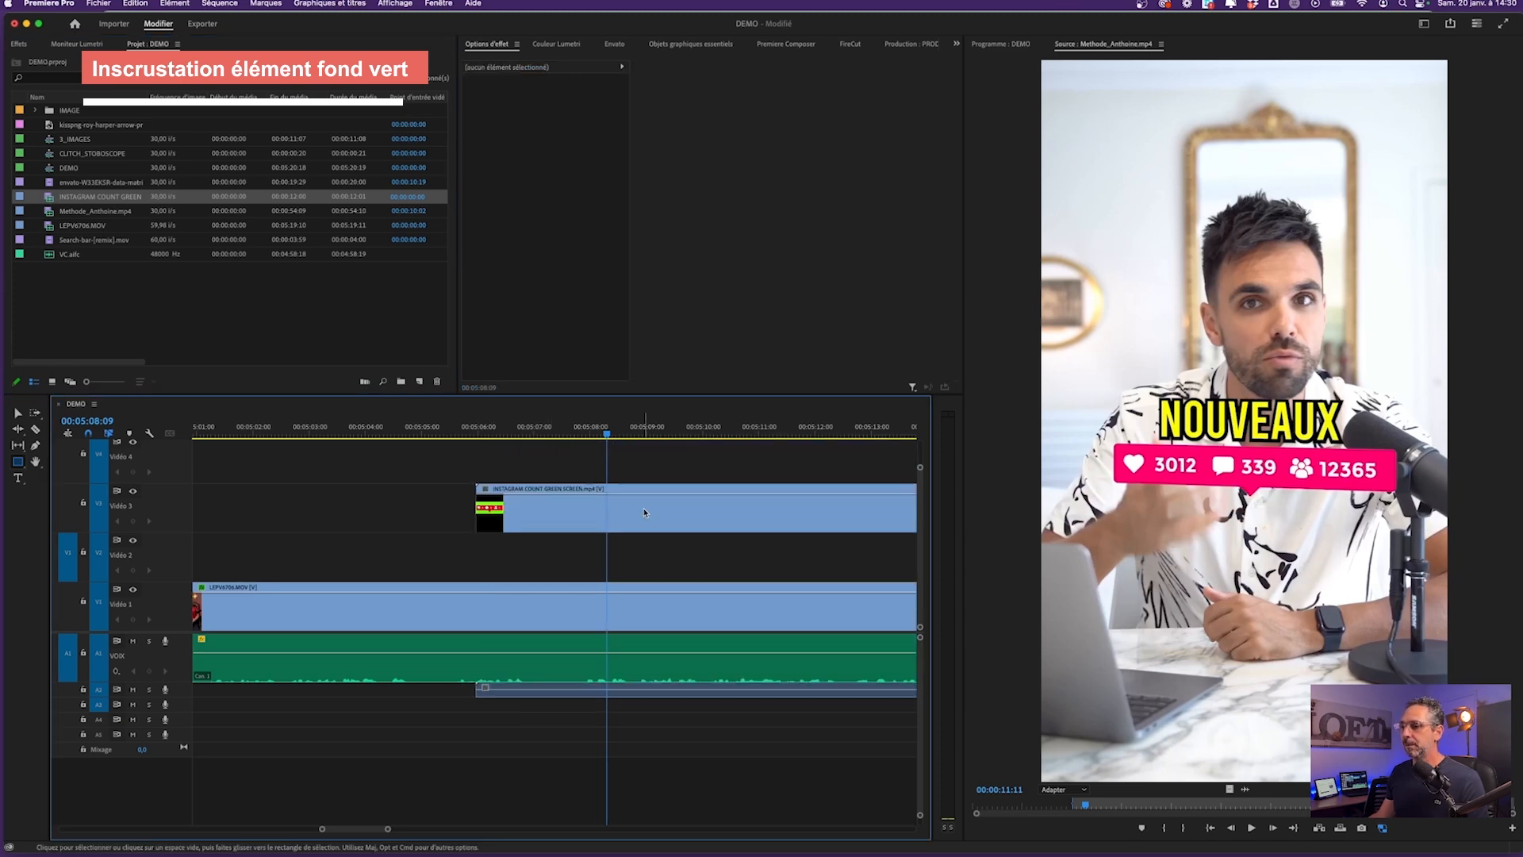
click(644, 512)
scroll(644, 513, down, 4)
key(space)
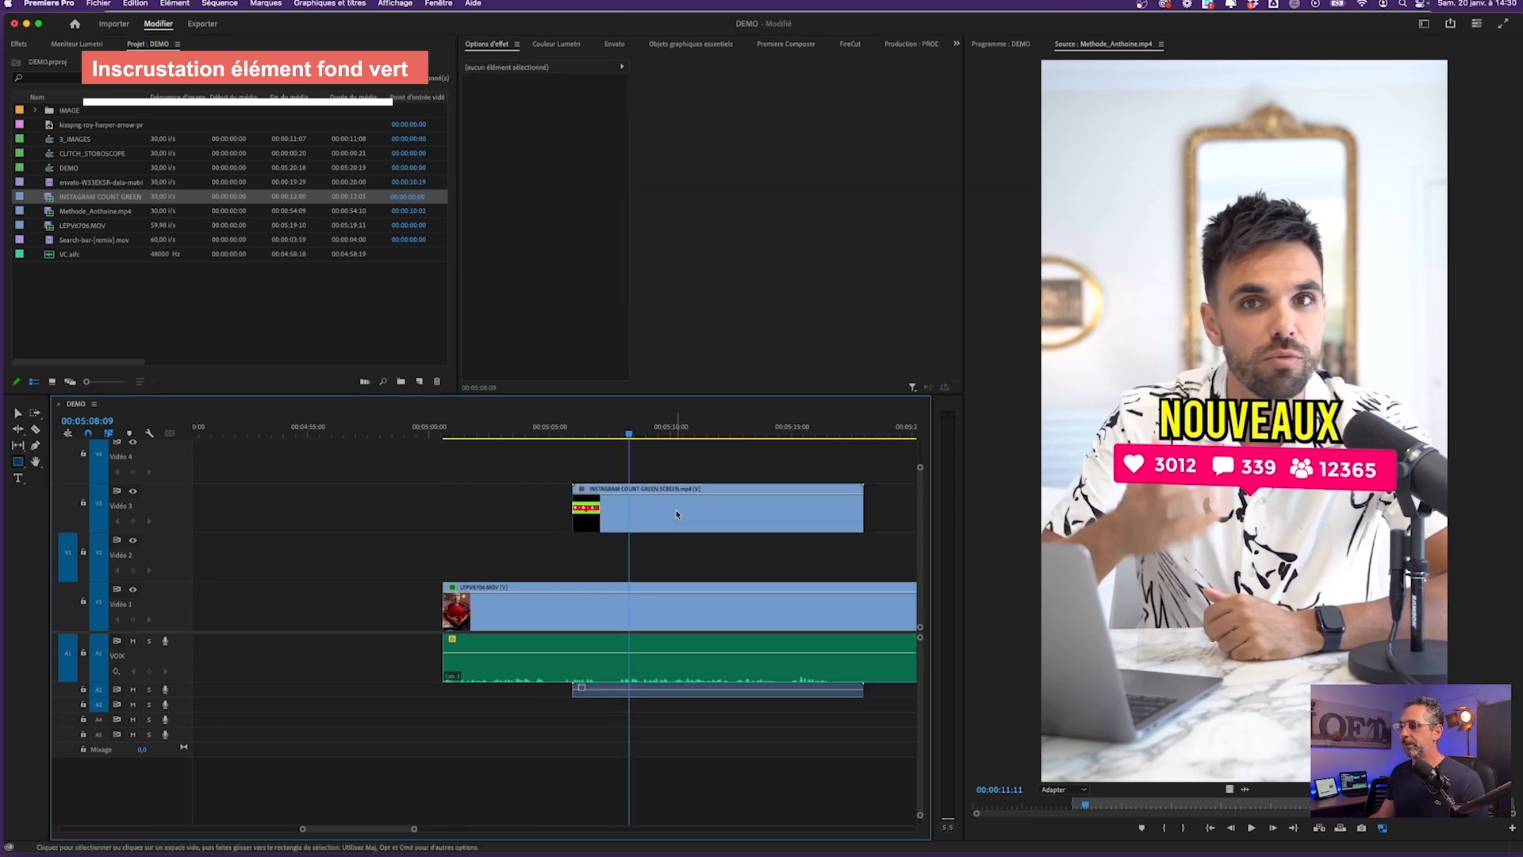
Scale the counter clip to 74 and move it without its audio to Video 2, directly above the main footage
drag(551, 119, 531, 119)
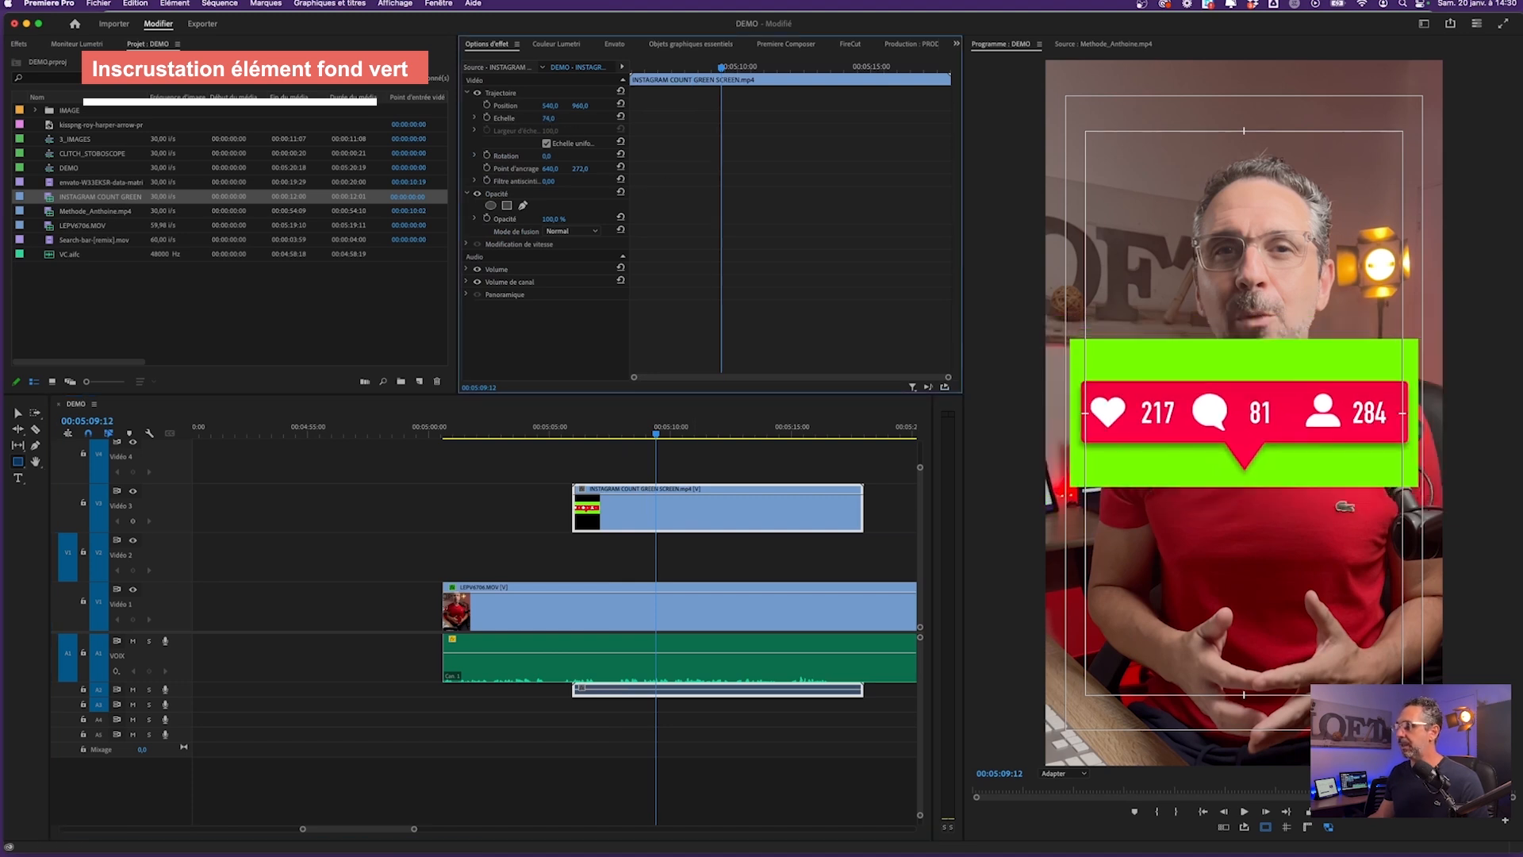
click(674, 557)
drag(681, 518, 693, 568)
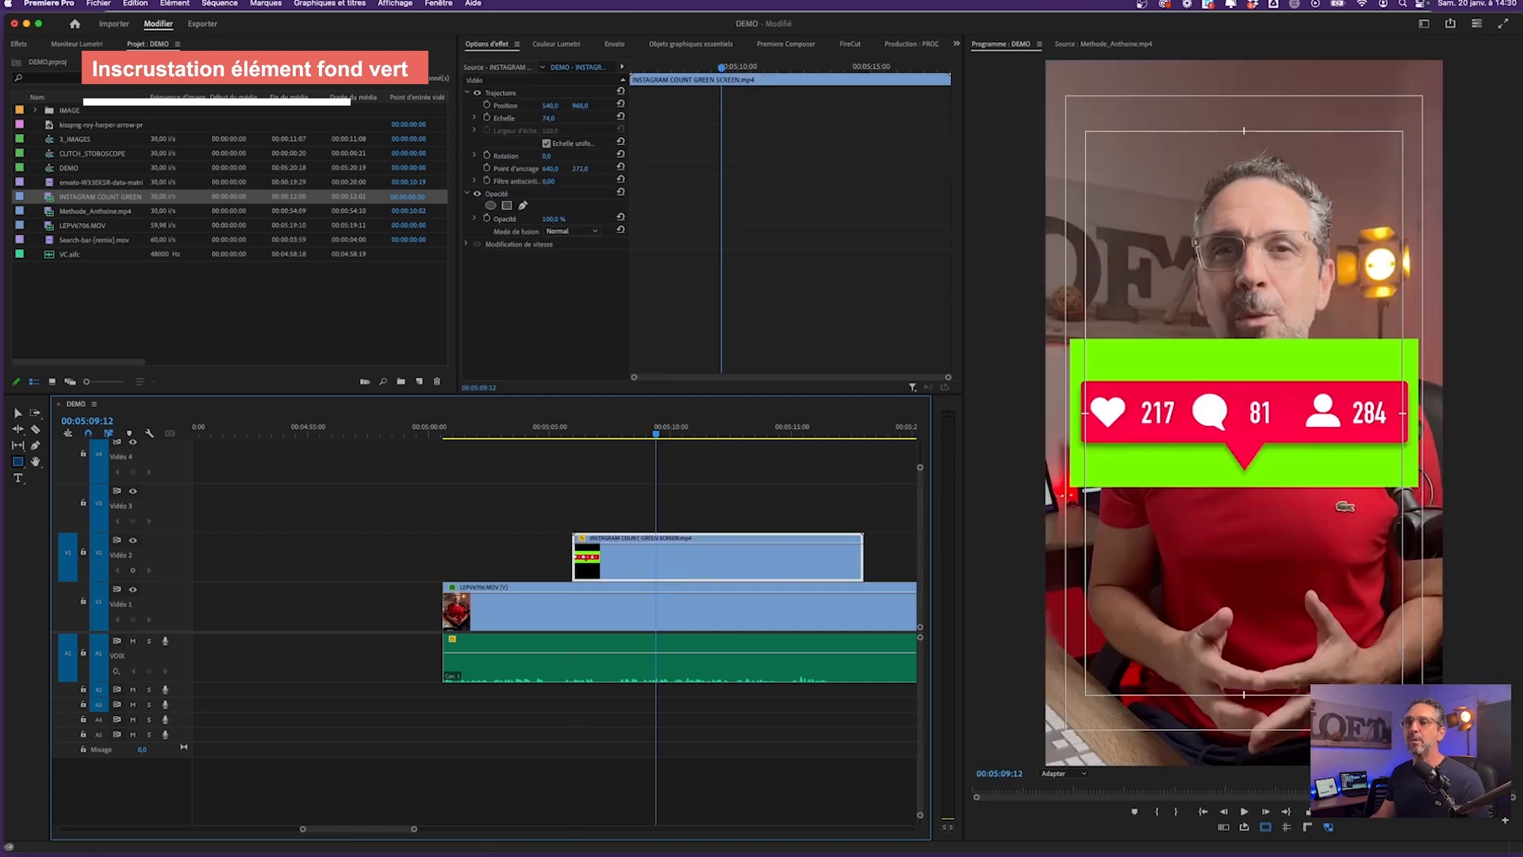
Find the UltraKey effect with "key", apply it to the counter clip, and sample the green background as the key color
click(26, 45)
click(60, 62)
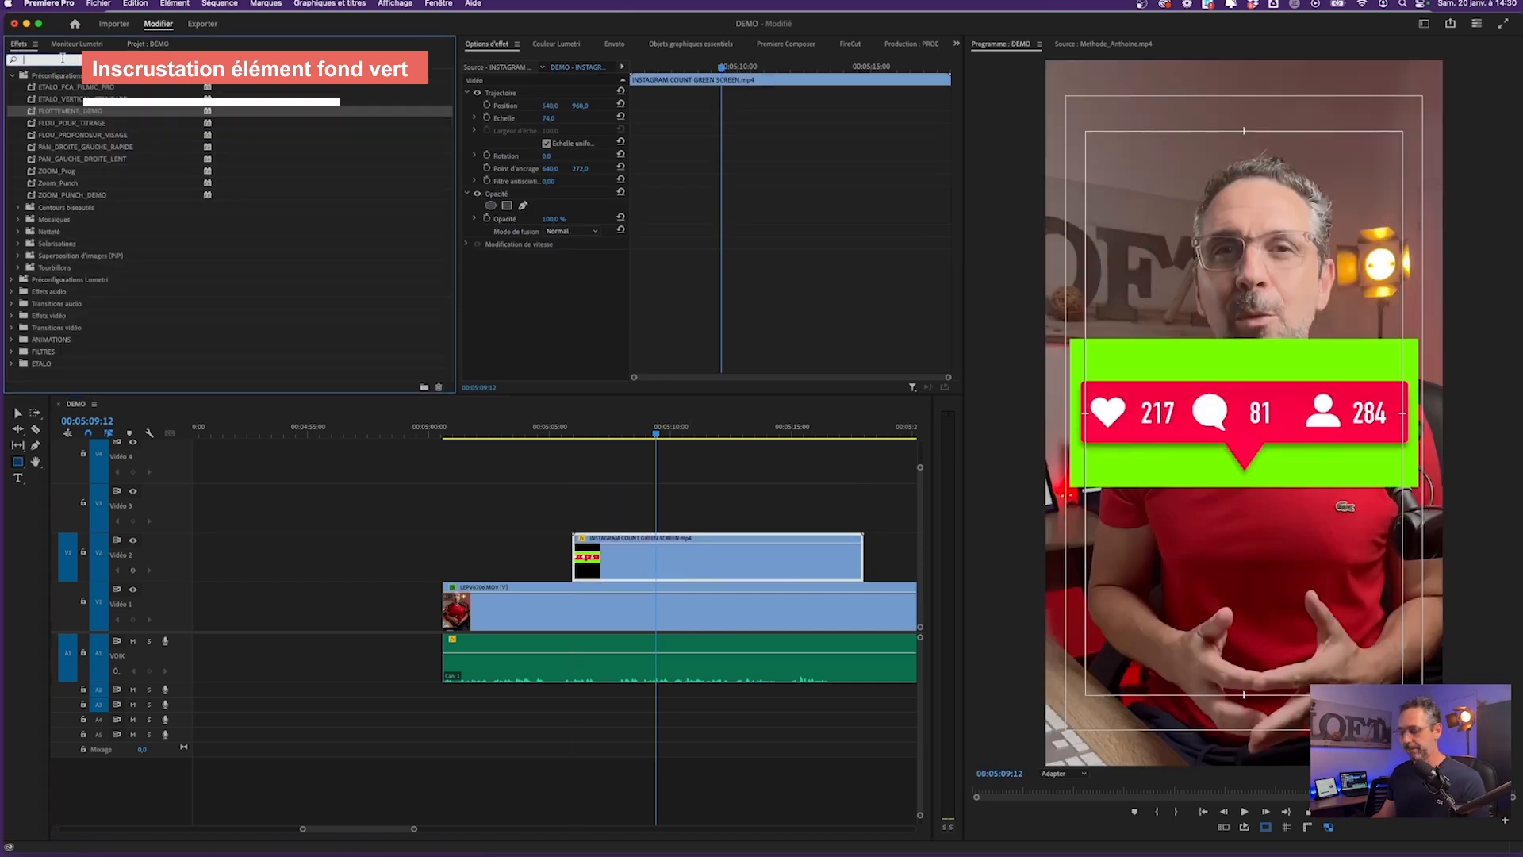
text(key)
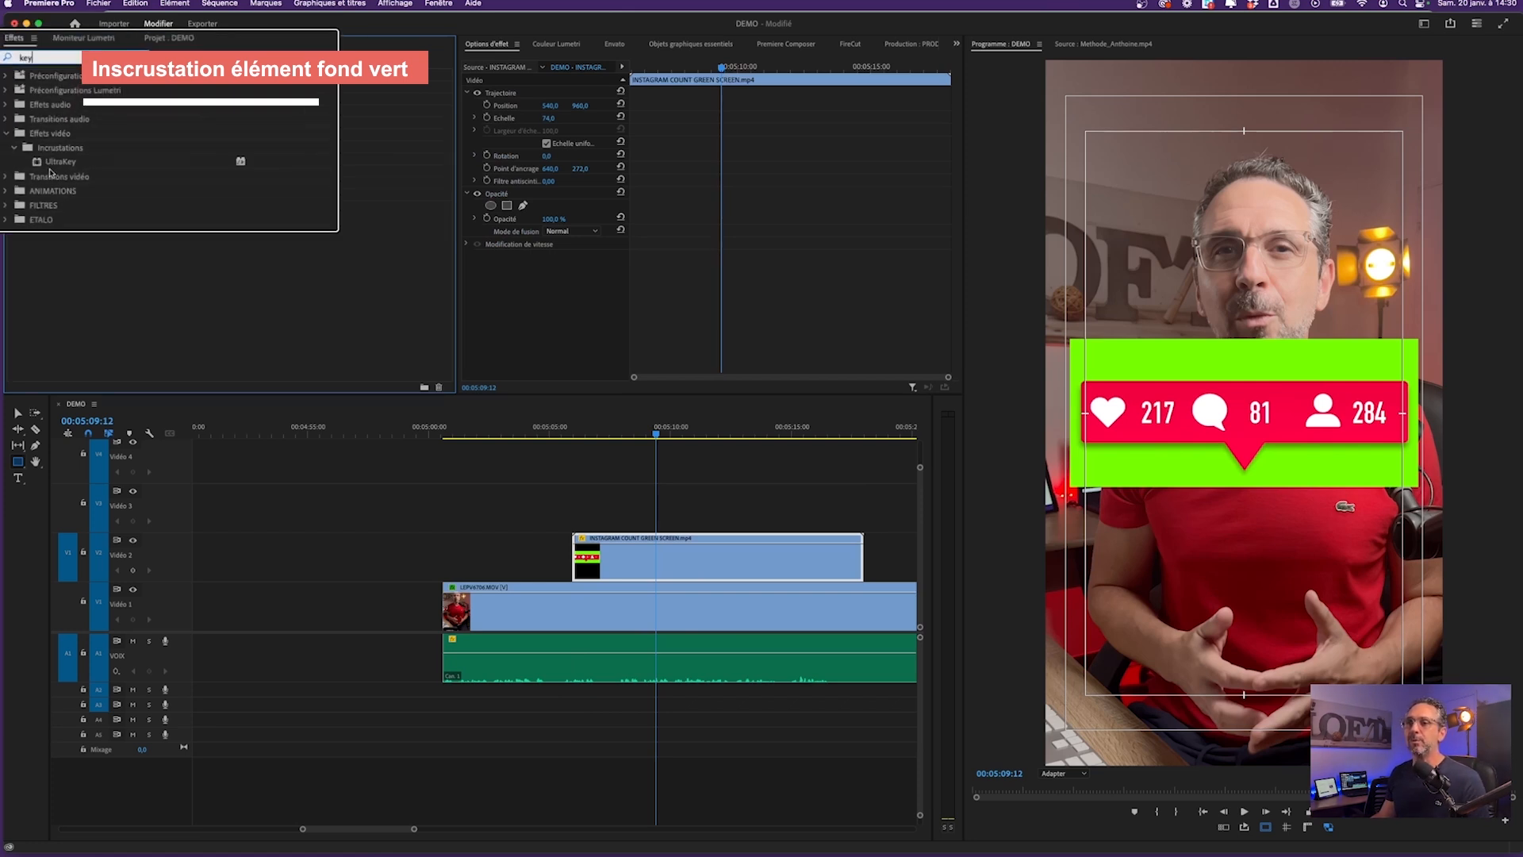
drag(49, 151, 698, 574)
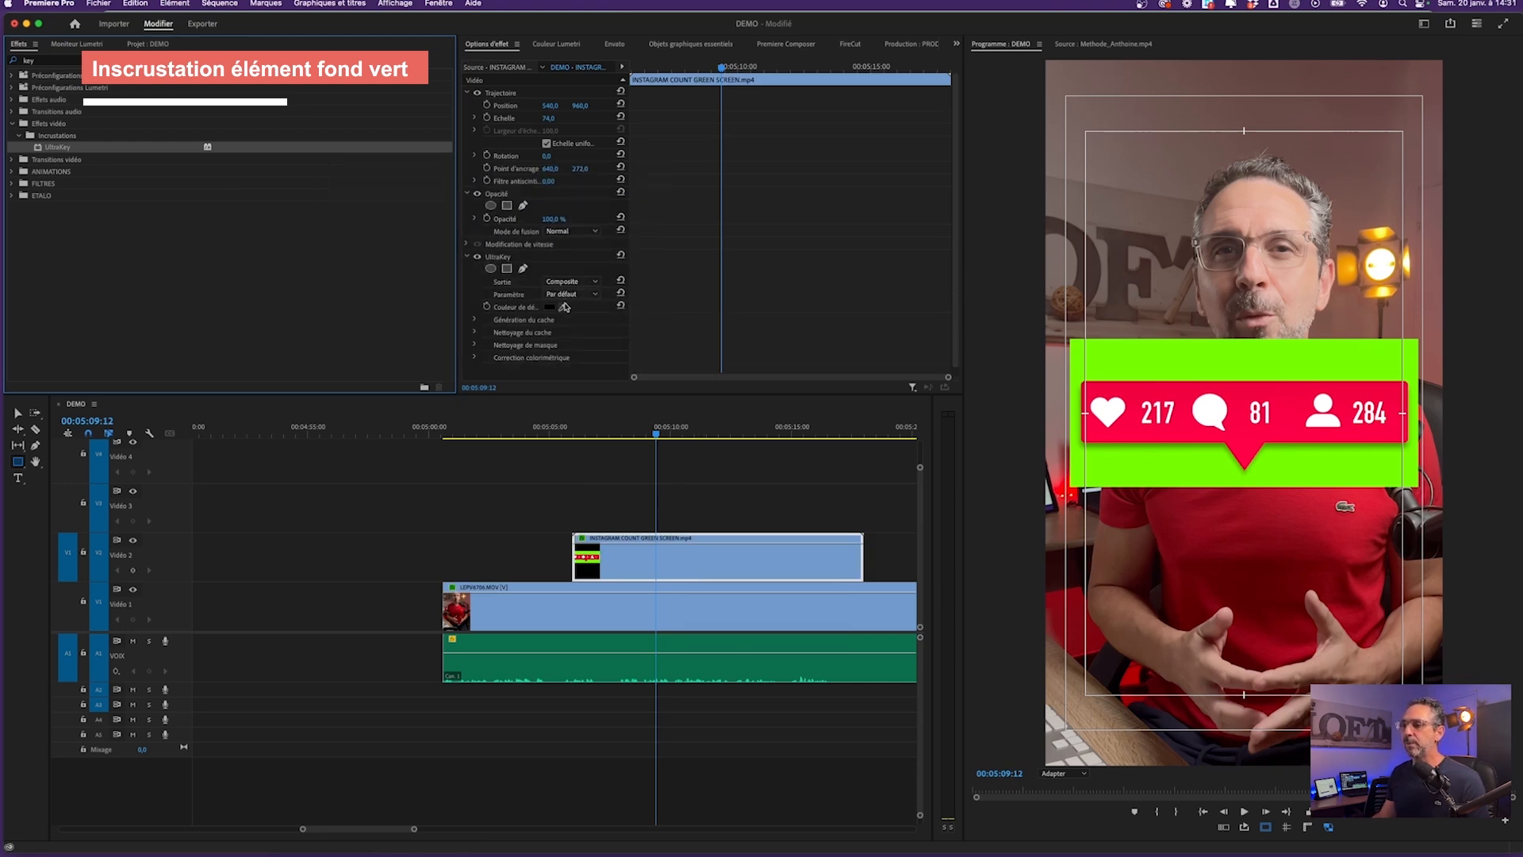
click(563, 308)
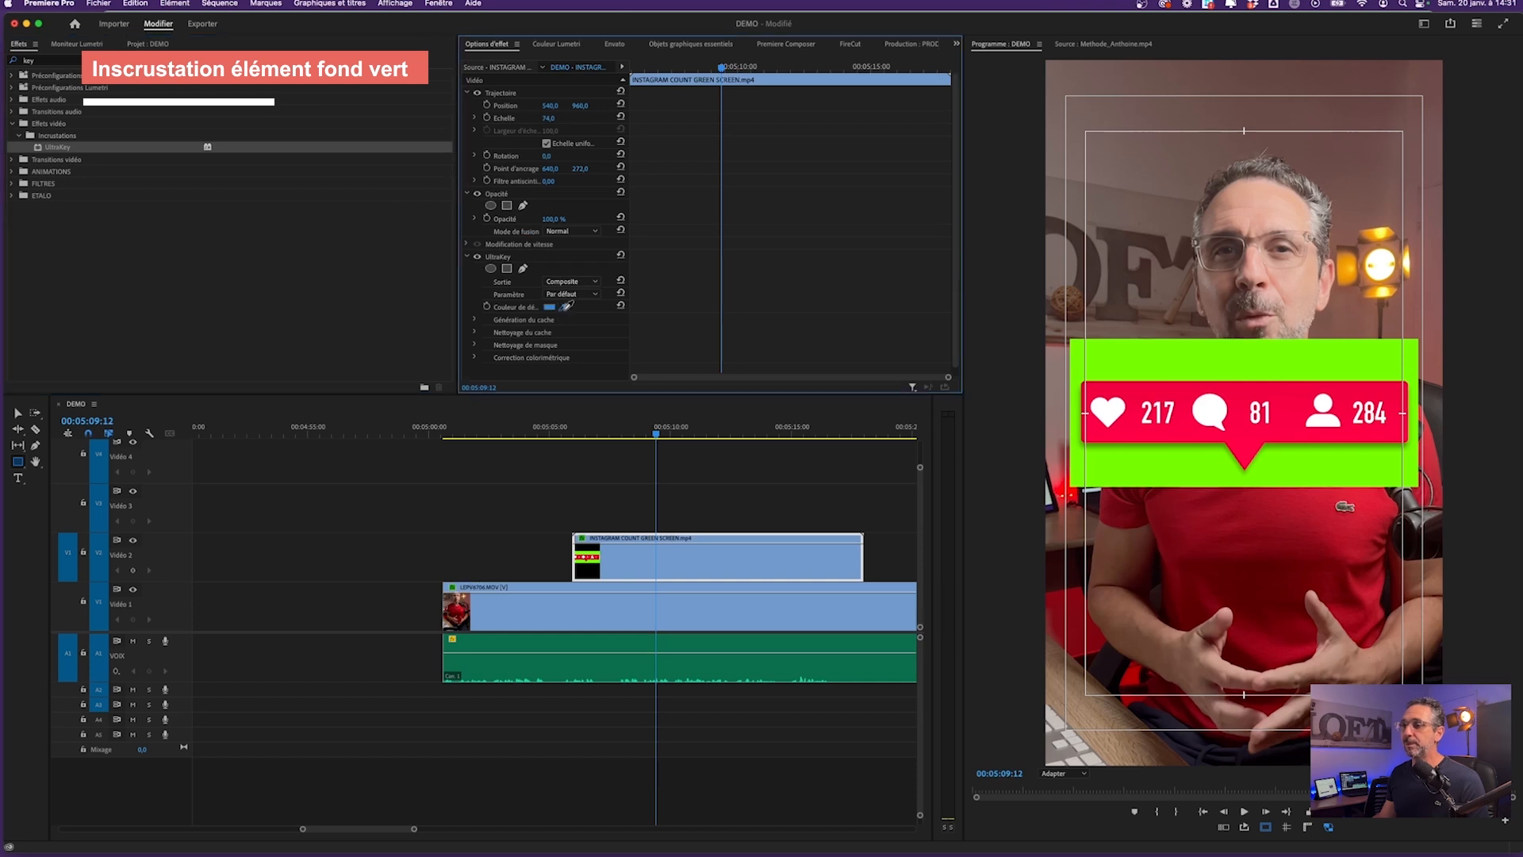
click(1164, 363)
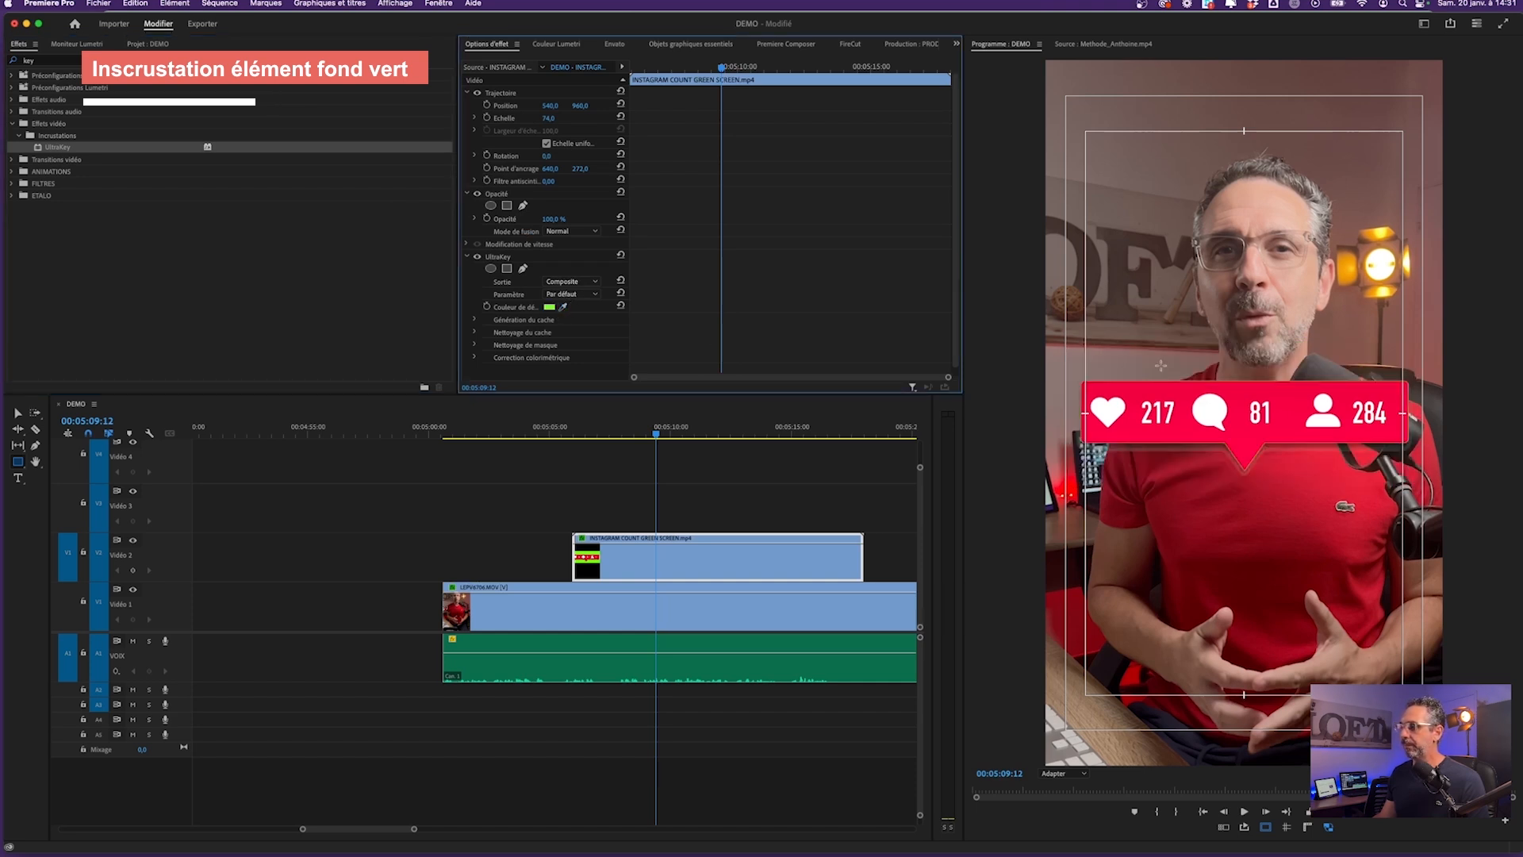
Refine UltraKey's Génération du cache on the counter clip with Tons clairs 18, Ombre 16 and Tolérance 43
click(641, 501)
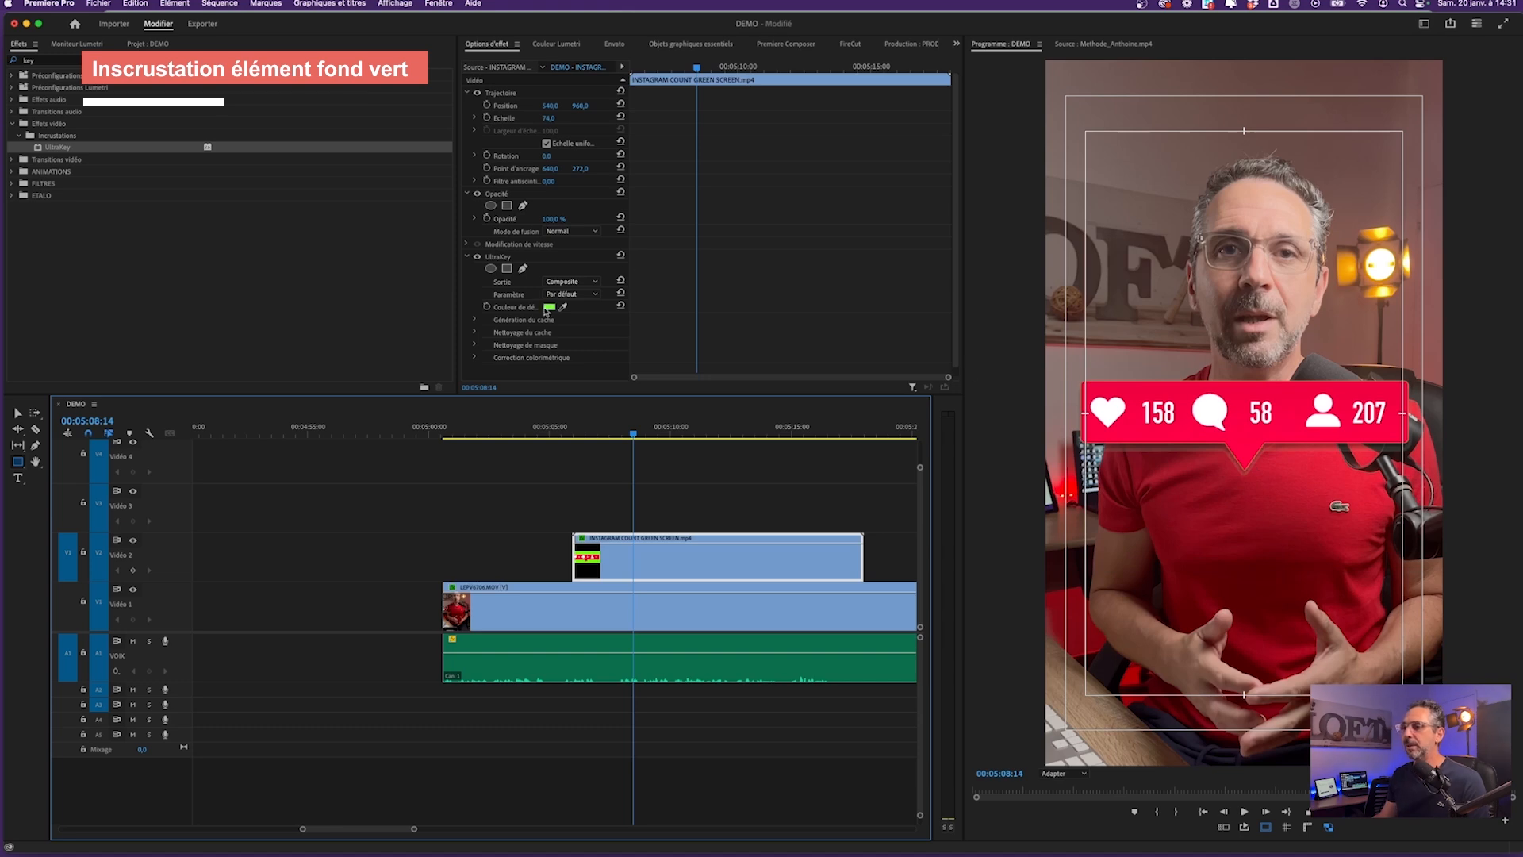
scroll(526, 318, down, 1)
click(475, 311)
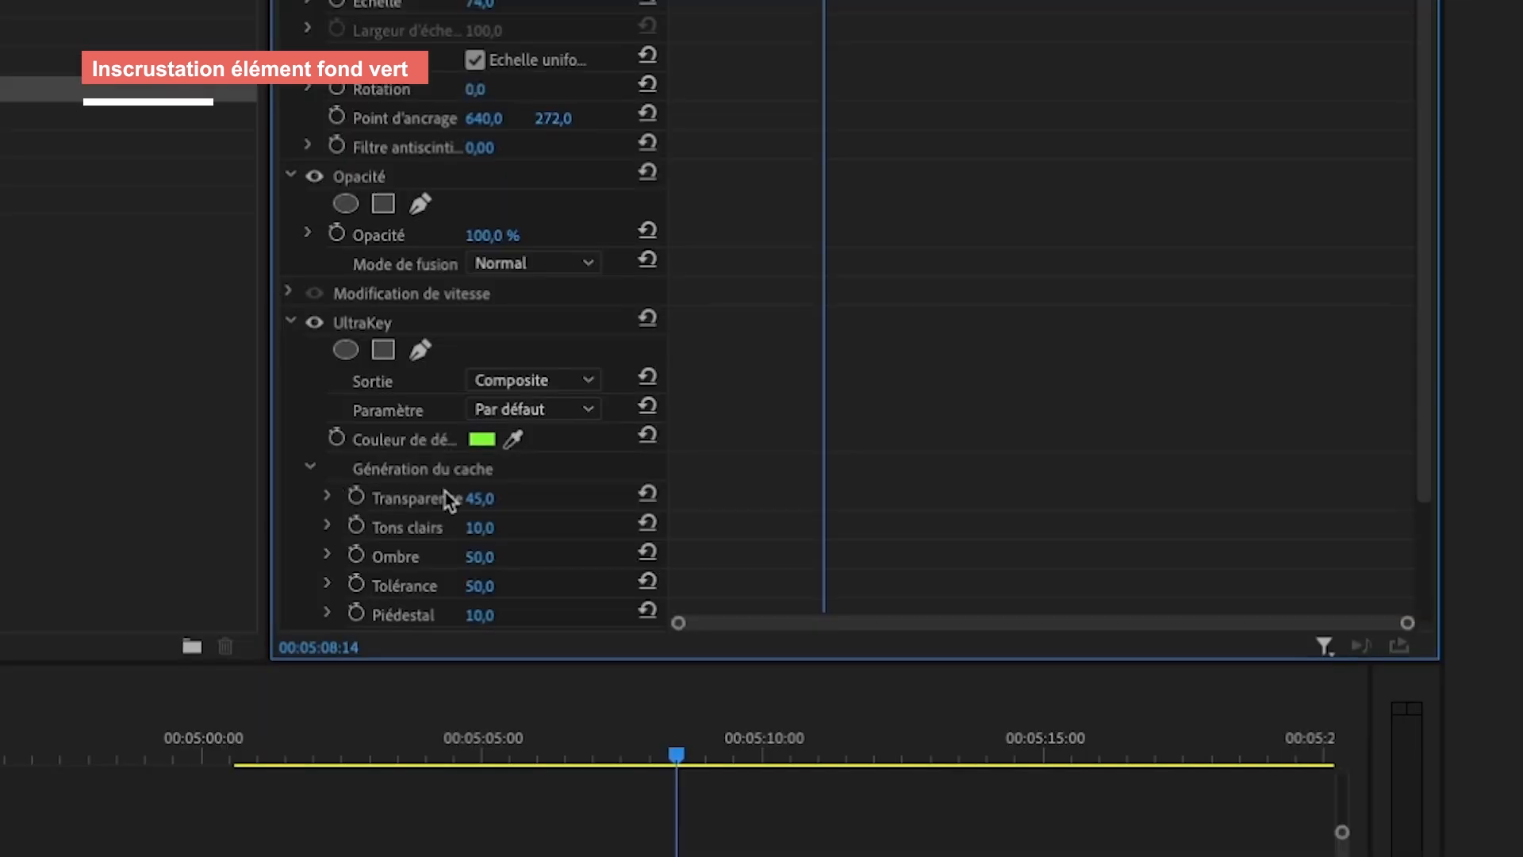
scroll(533, 323, down, 3)
click(492, 188)
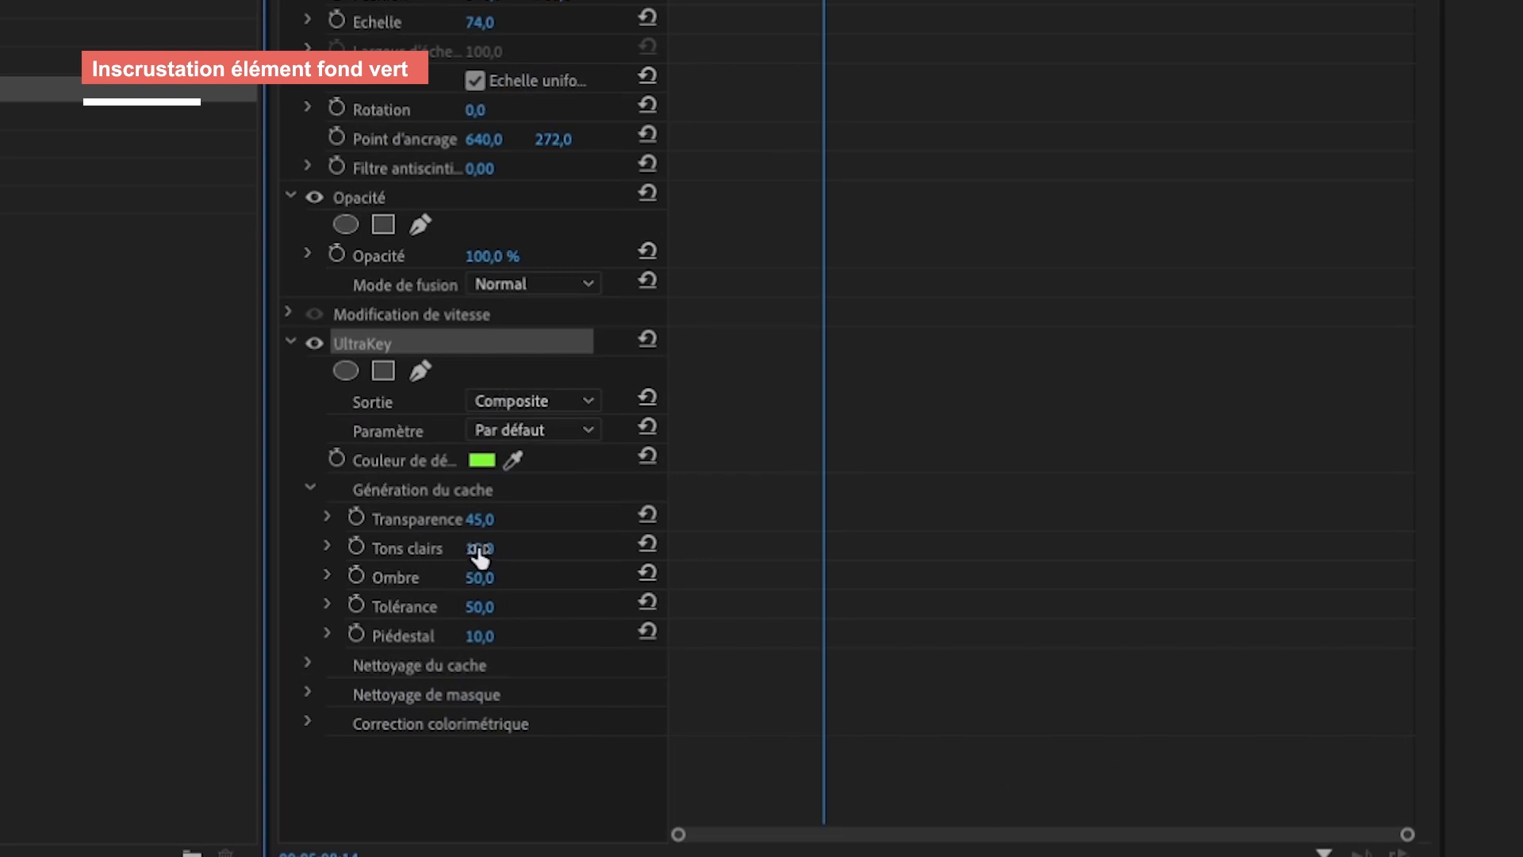
drag(479, 551, 507, 577)
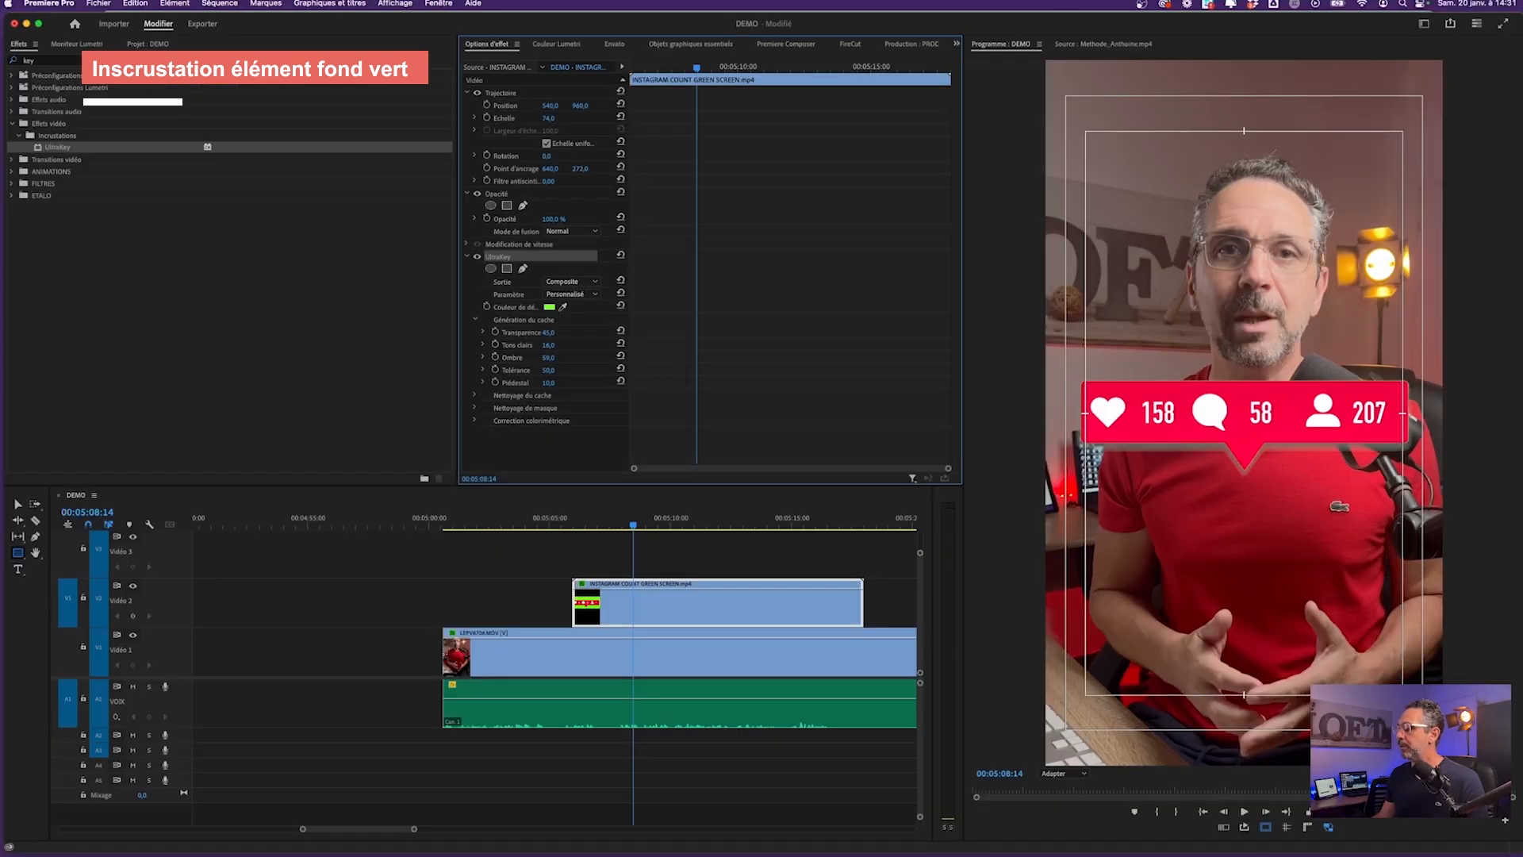
drag(548, 357, 531, 357)
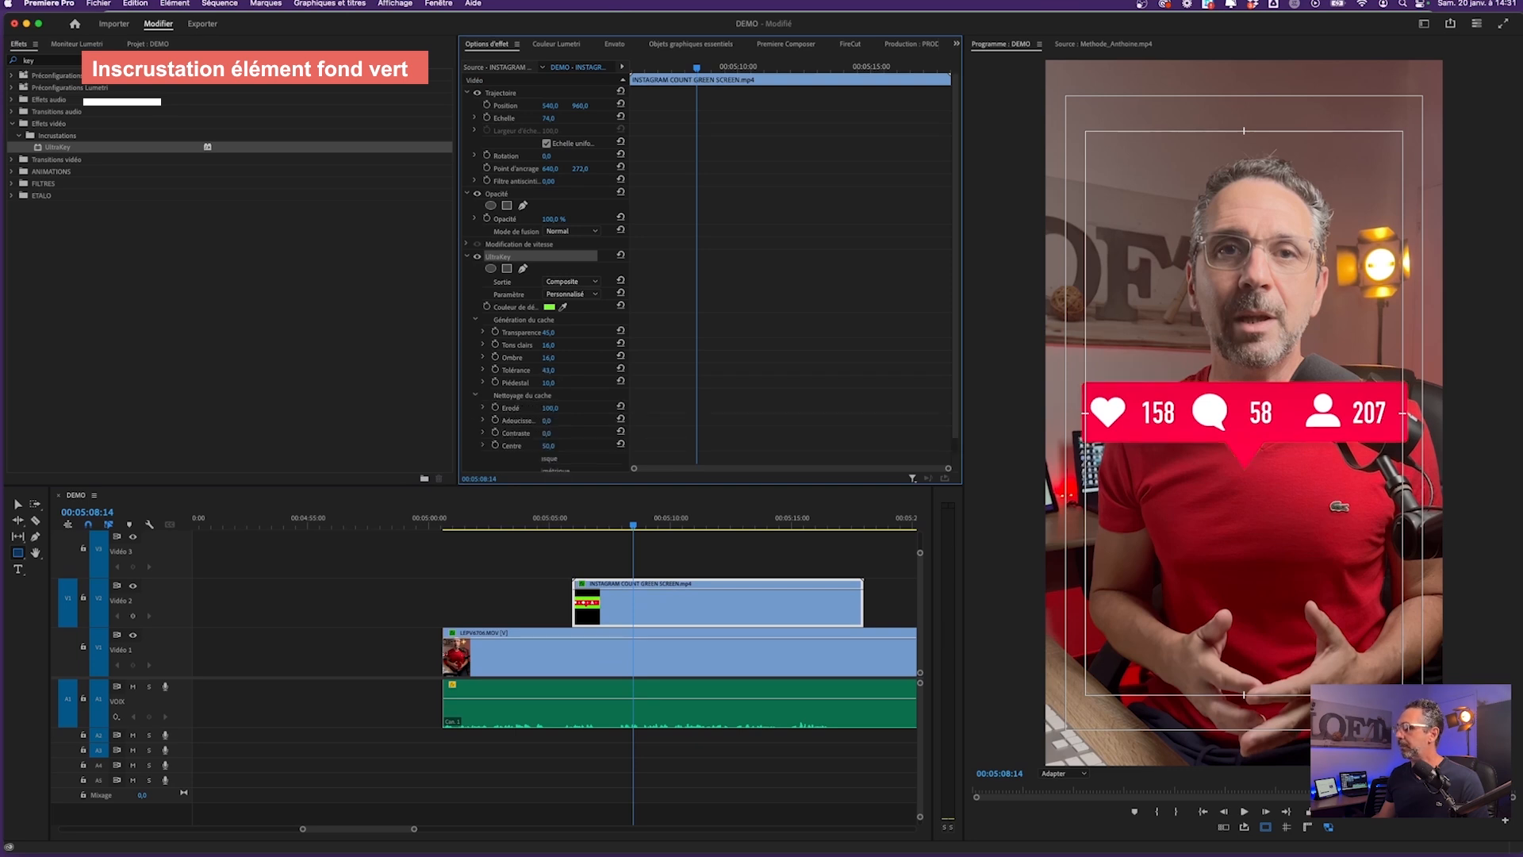
Trim the counter clip's end to about 00:05:08:15 and return the playhead to 00:05:06:12
click(692, 520)
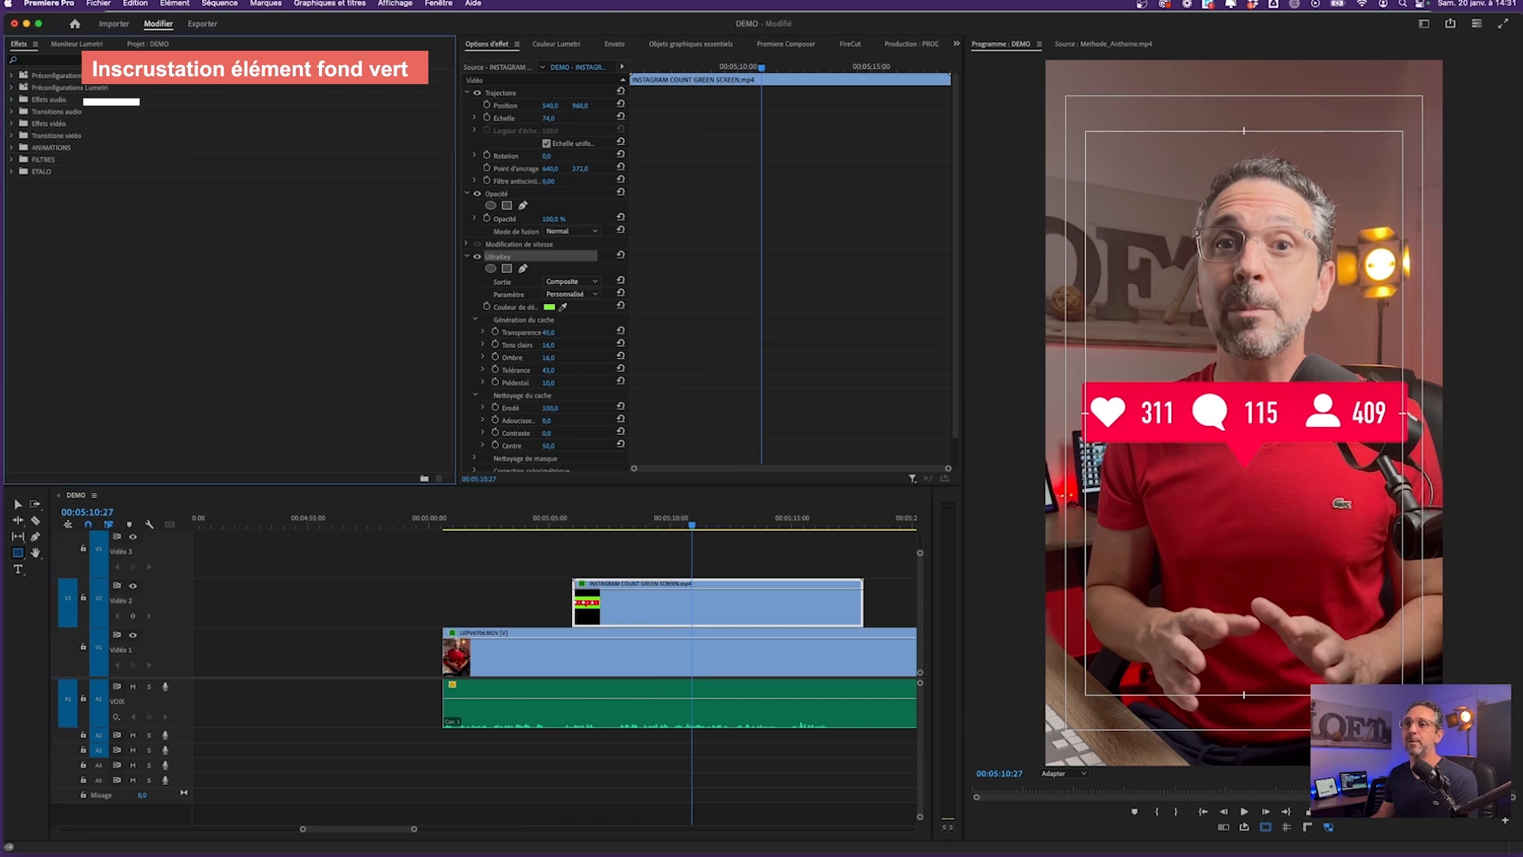
drag(862, 599, 637, 593)
drag(631, 520, 584, 520)
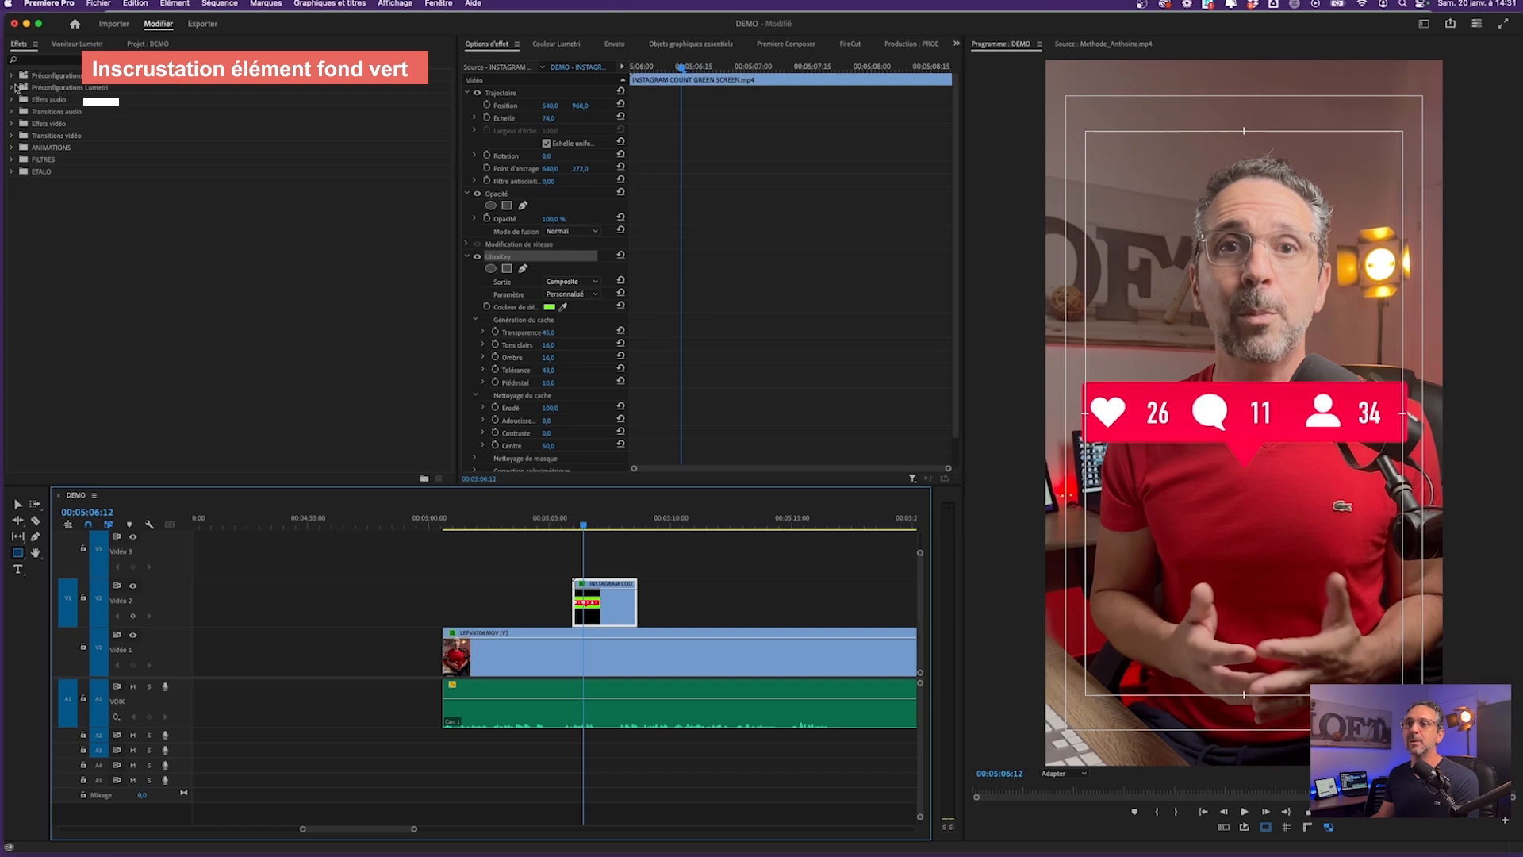
Apply the FLOTTEMENT_DEMO preset to the counter clip and play the floating motion from the clip's start
click(13, 76)
drag(70, 111, 617, 613)
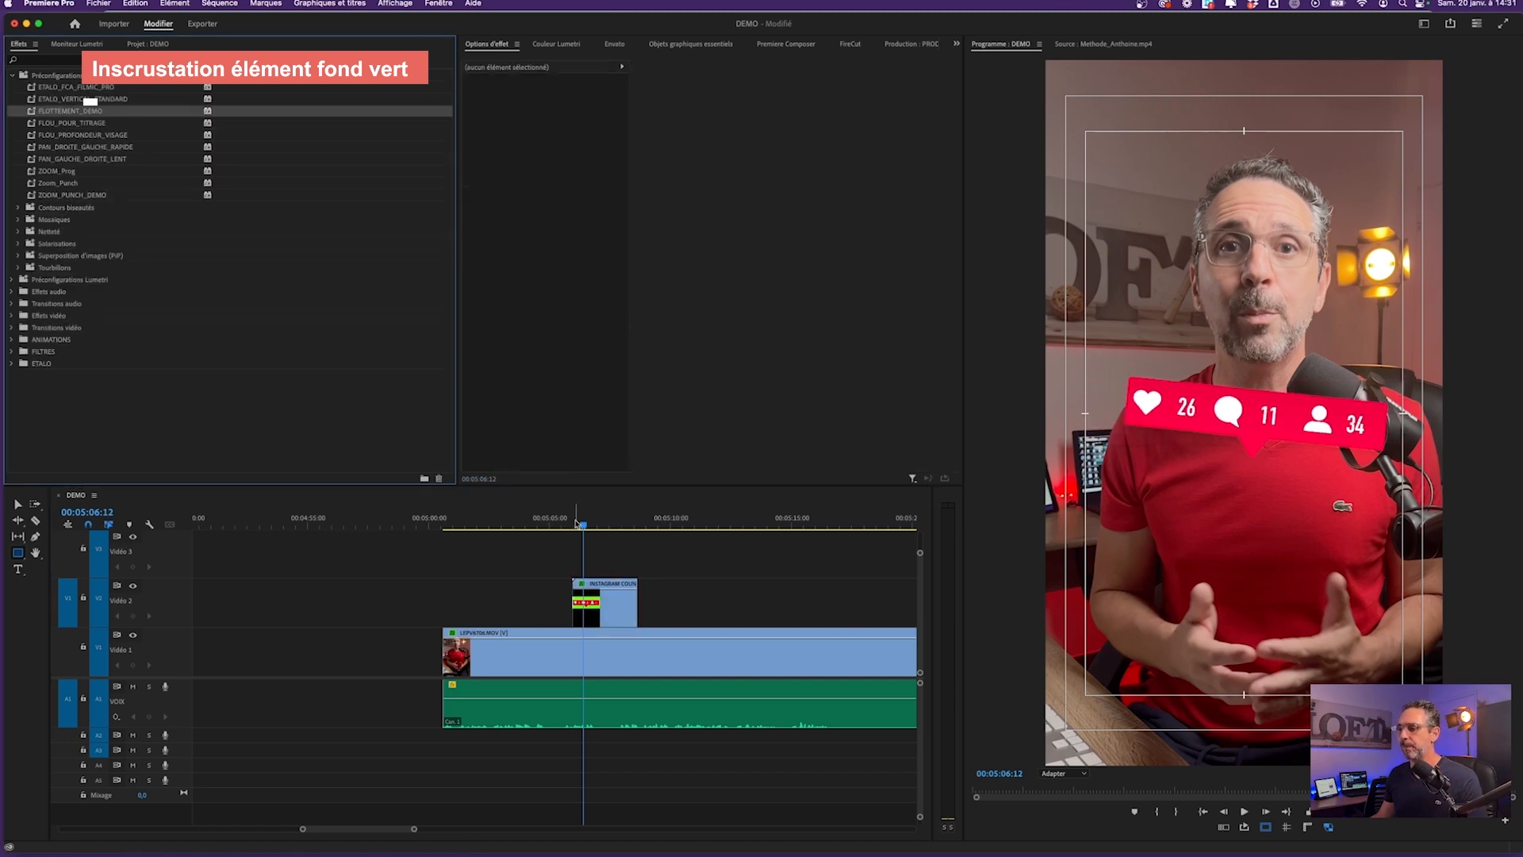
click(569, 523)
key(space)
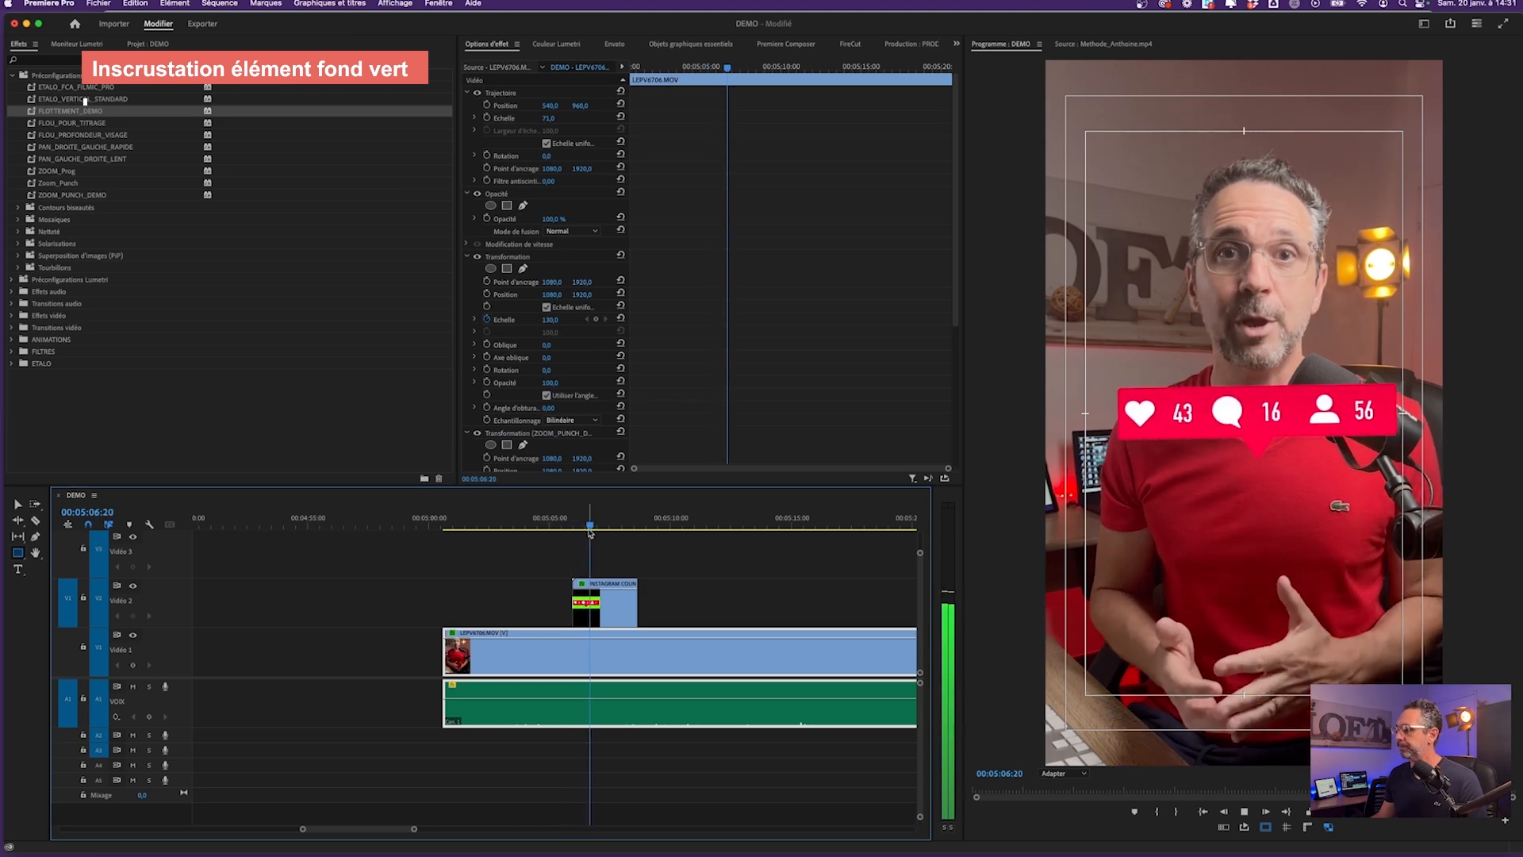